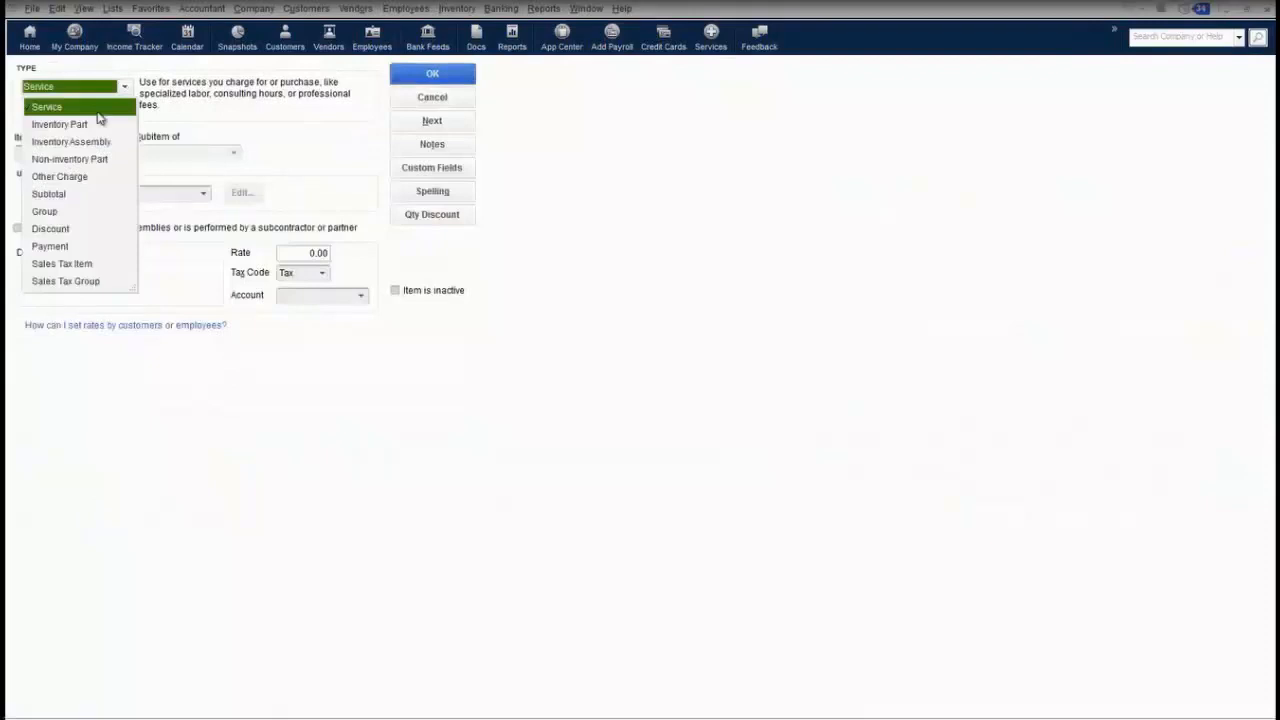
Examine the new item form for the Service type with its assemblies/subcontractor option, then for Inventory Part and Inventory Assembly.
click(98, 112)
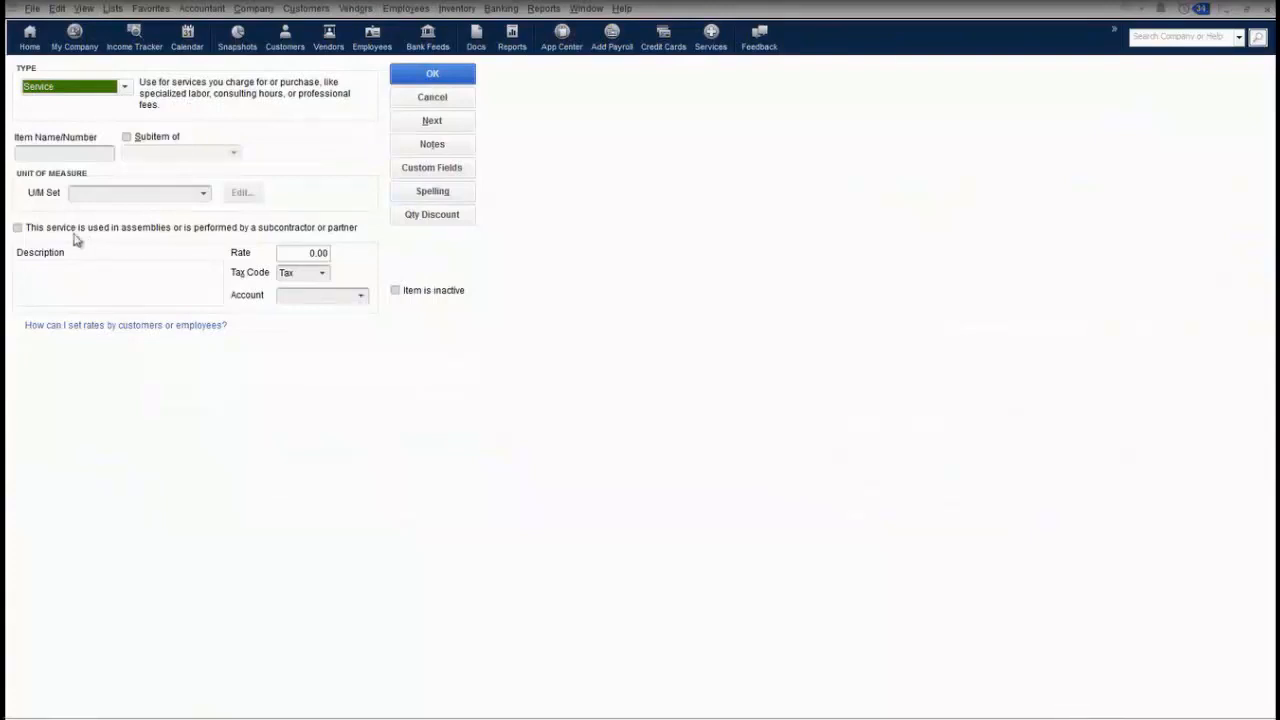
click(19, 230)
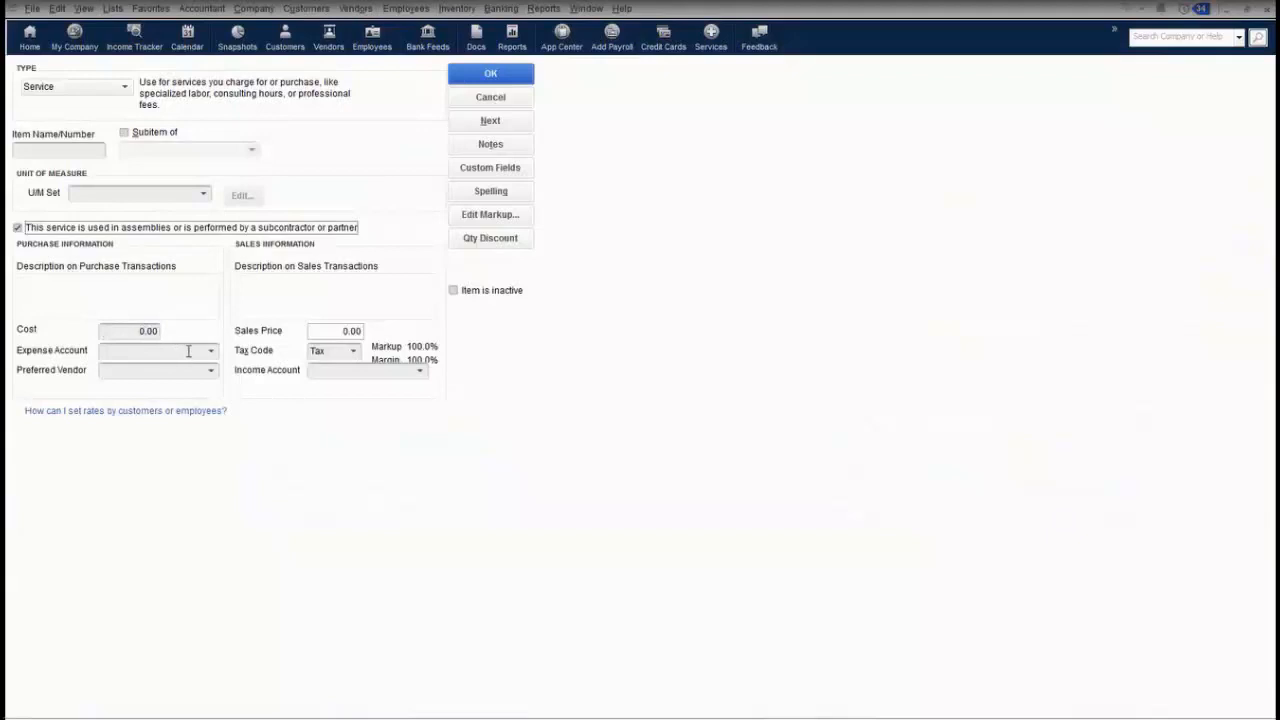
click(126, 87)
click(93, 128)
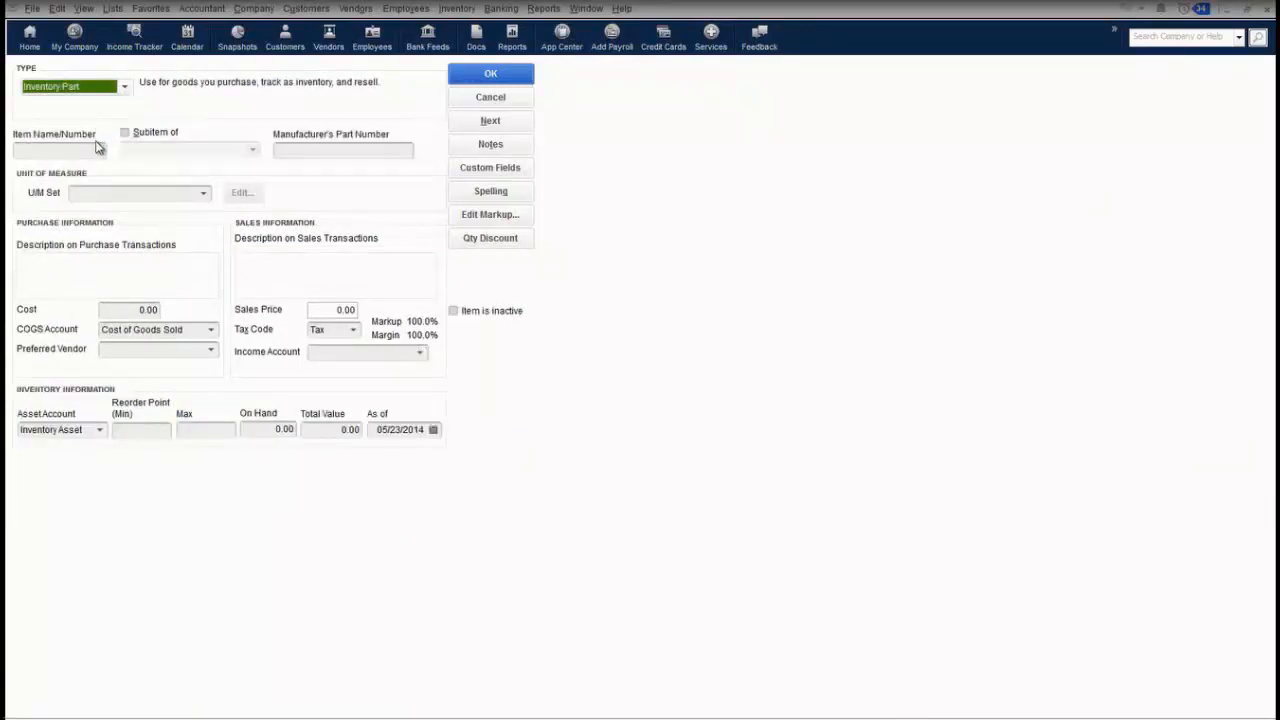
click(125, 88)
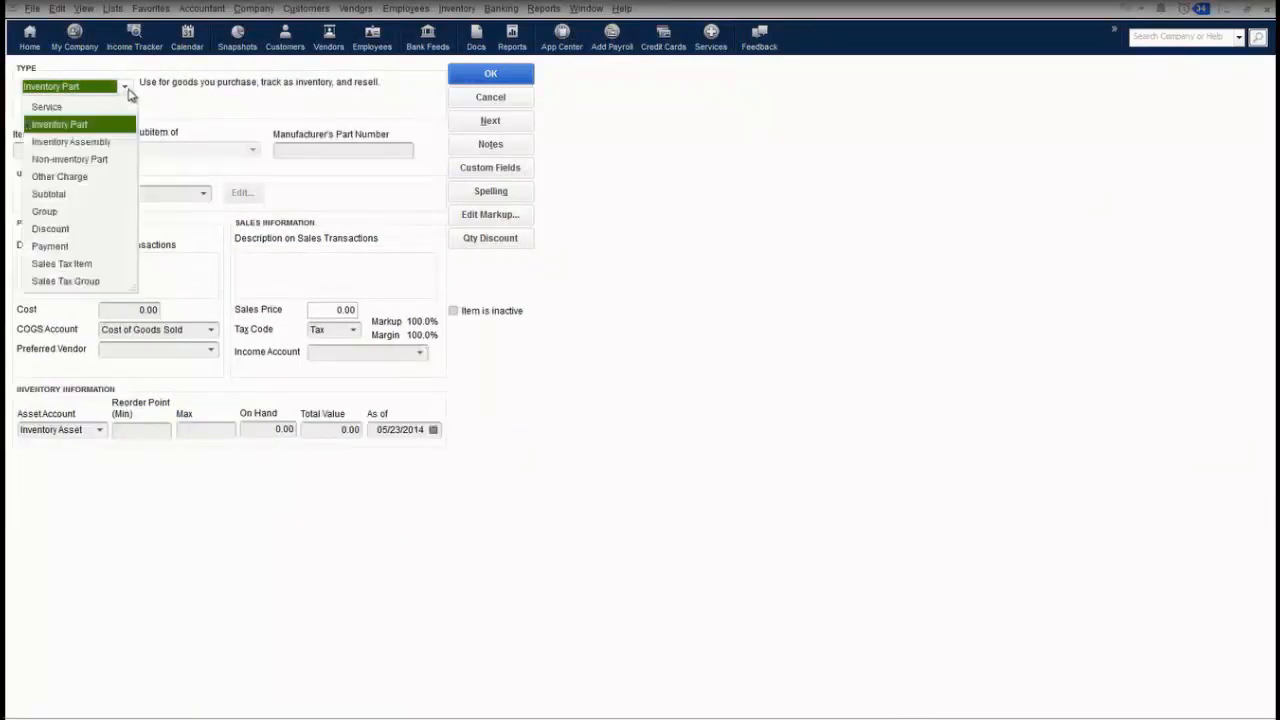
click(108, 143)
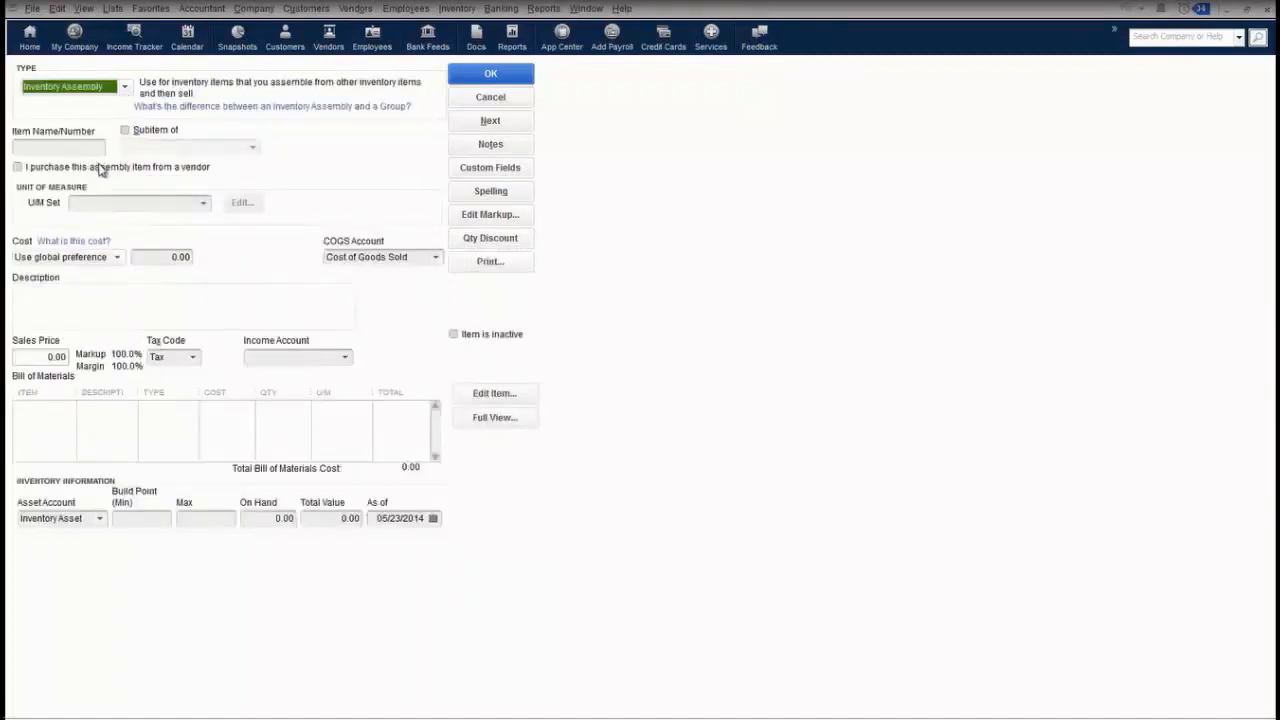
Examine the Non-inventory Part form with the option for use in assemblies or purchase for a specific customer:job enabled.
click(126, 89)
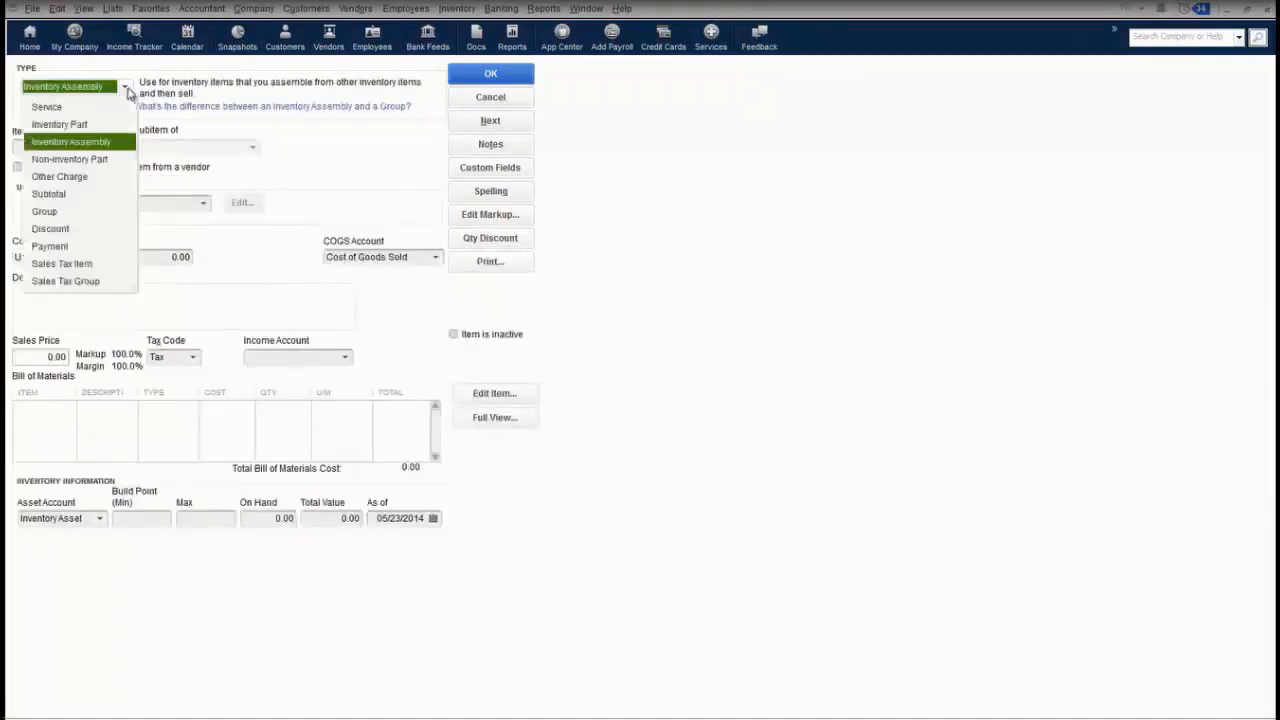
click(75, 157)
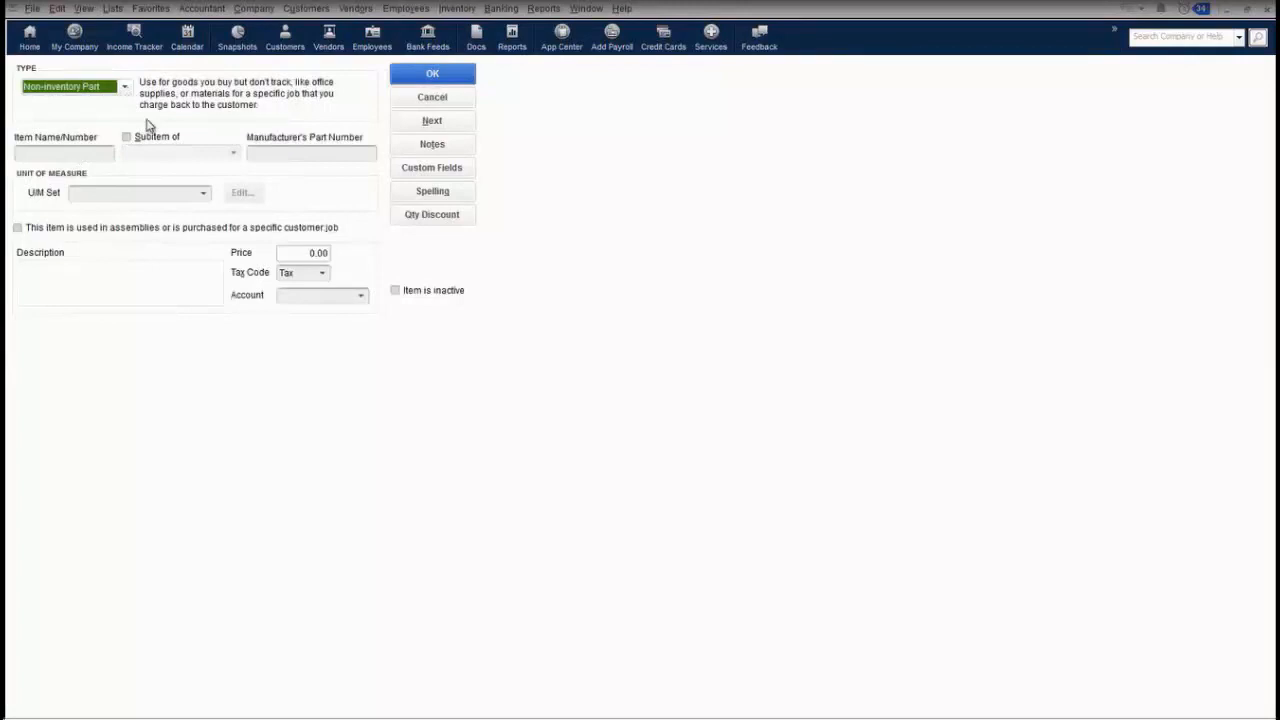
click(21, 229)
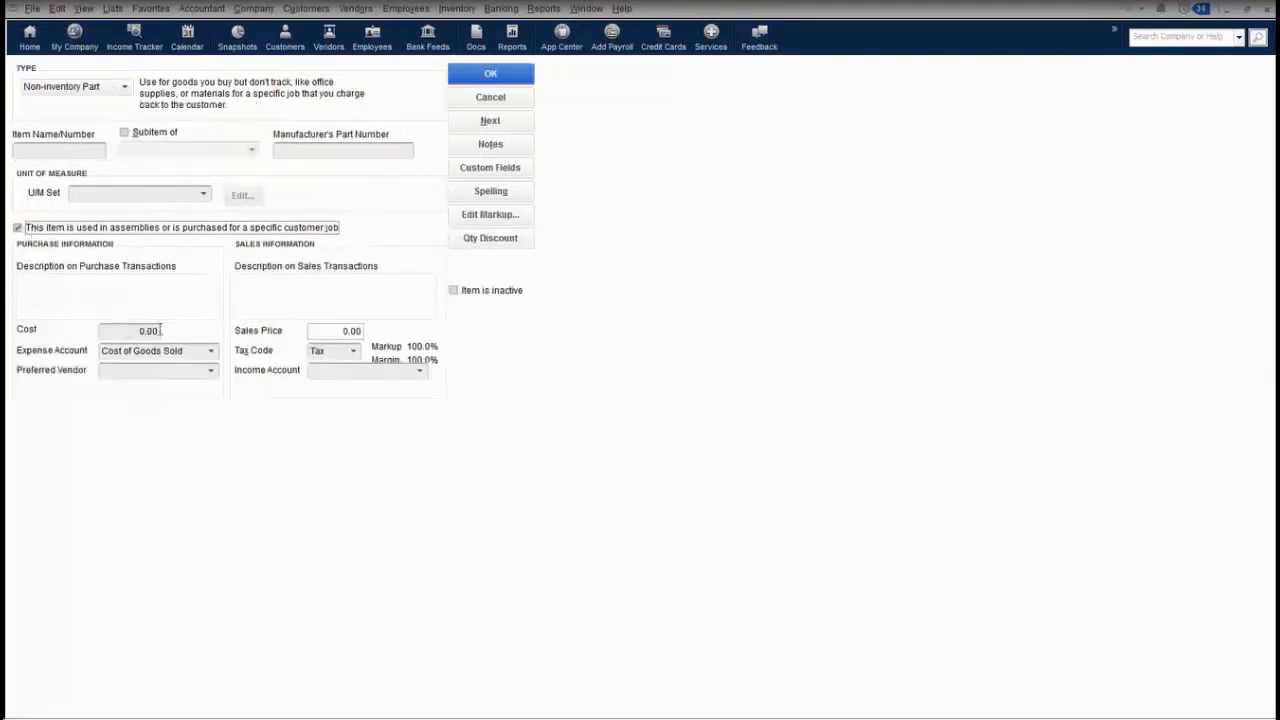
Examine the Other Charge form with the assemblies or reimbursable charge option enabled, and discard the new item.
click(125, 87)
click(73, 176)
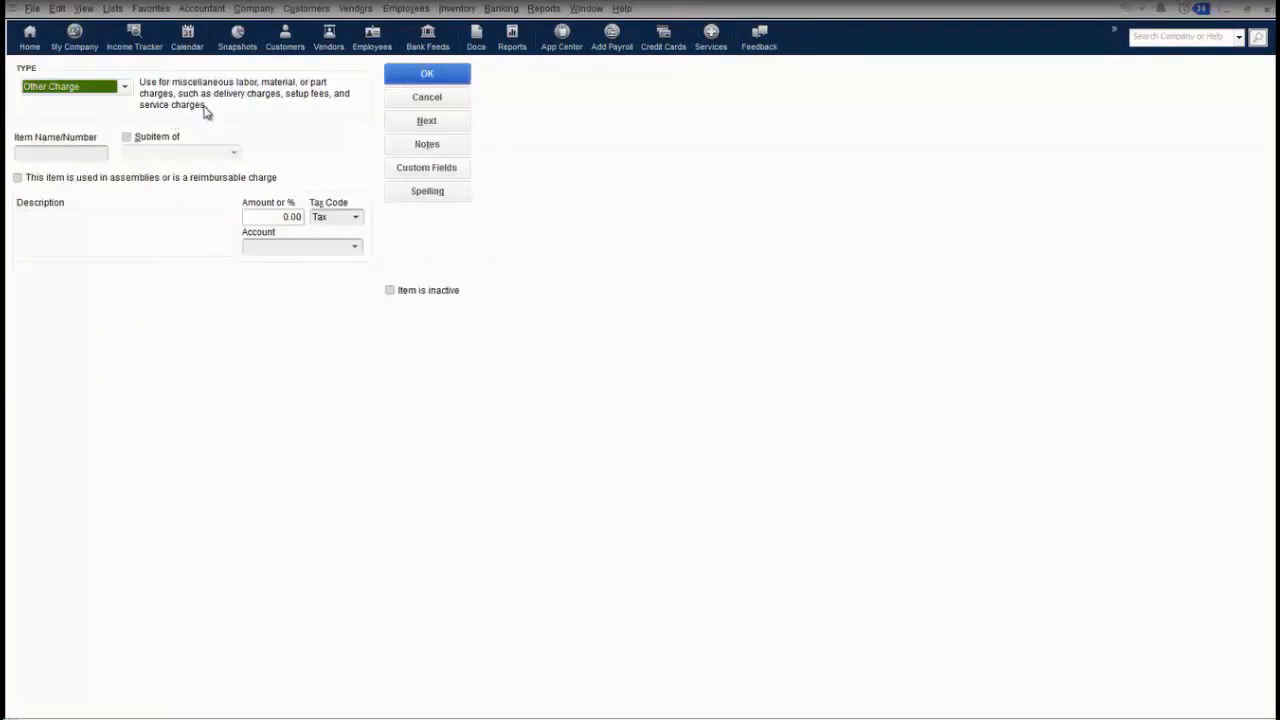
click(27, 179)
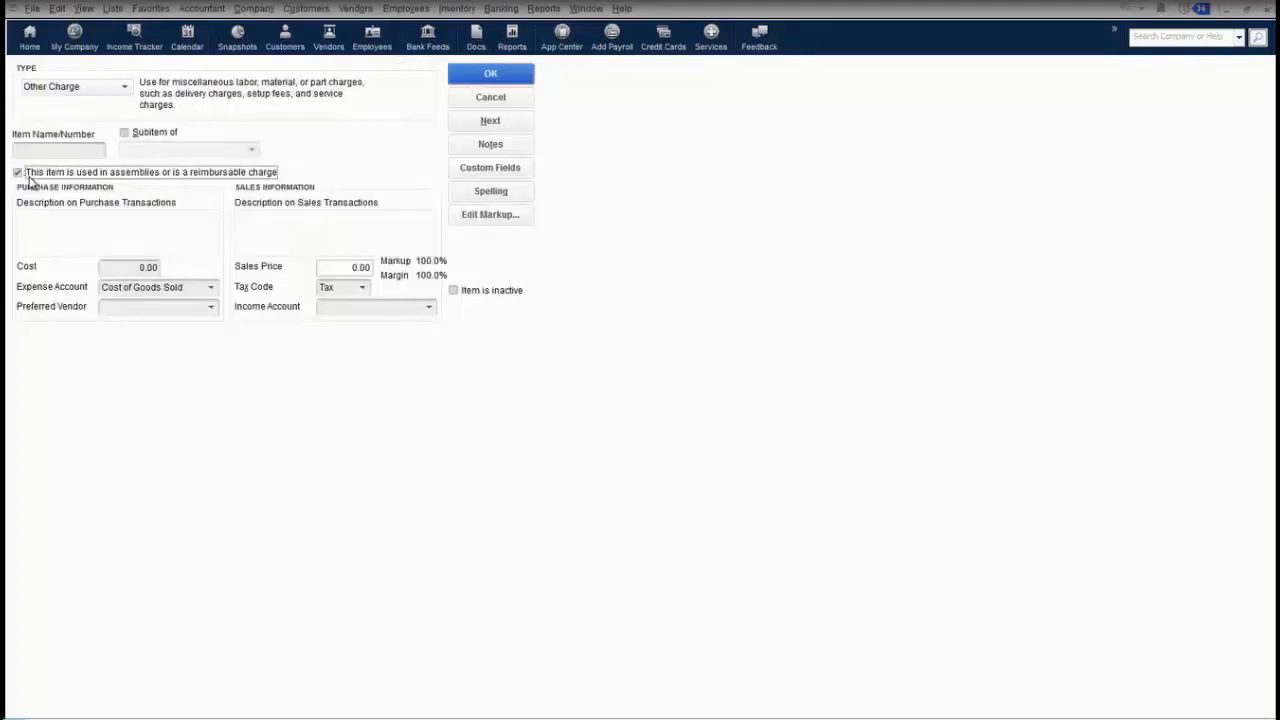
click(118, 87)
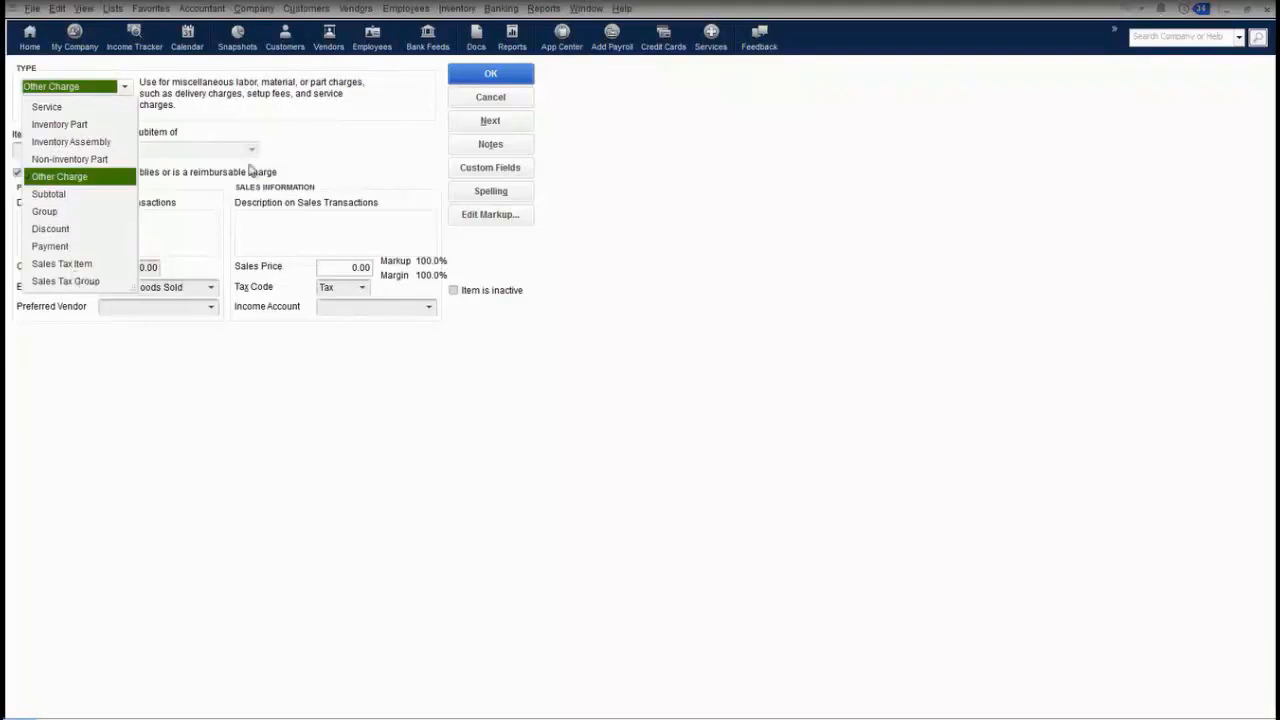
click(417, 131)
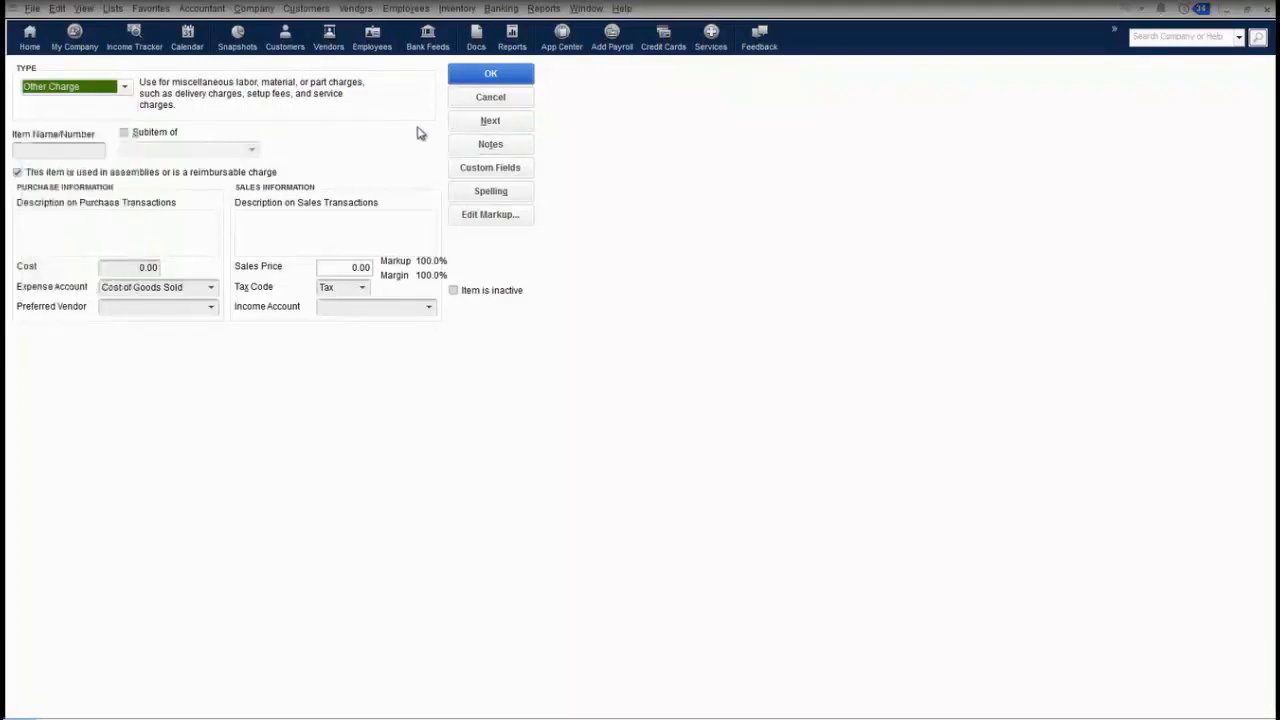
click(488, 100)
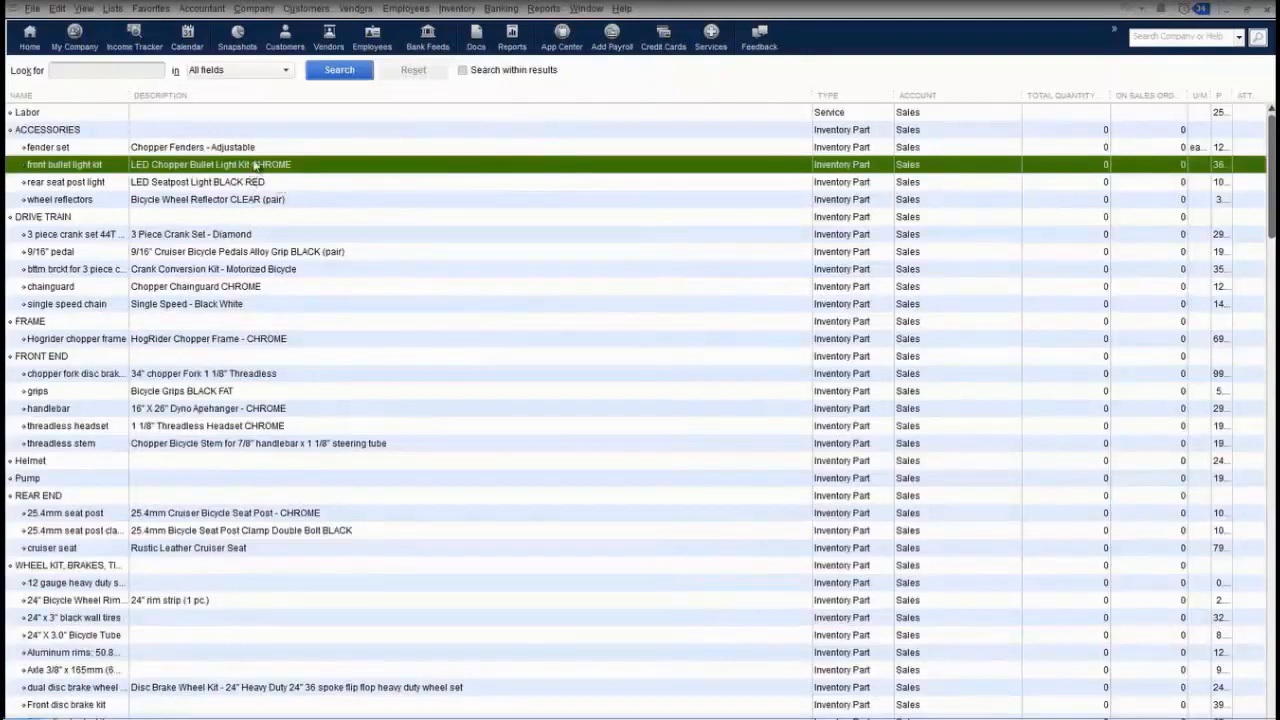
Review the front bullet light kit's item record, including its reorder point and maximum, and return to the item list.
double_click(255, 168)
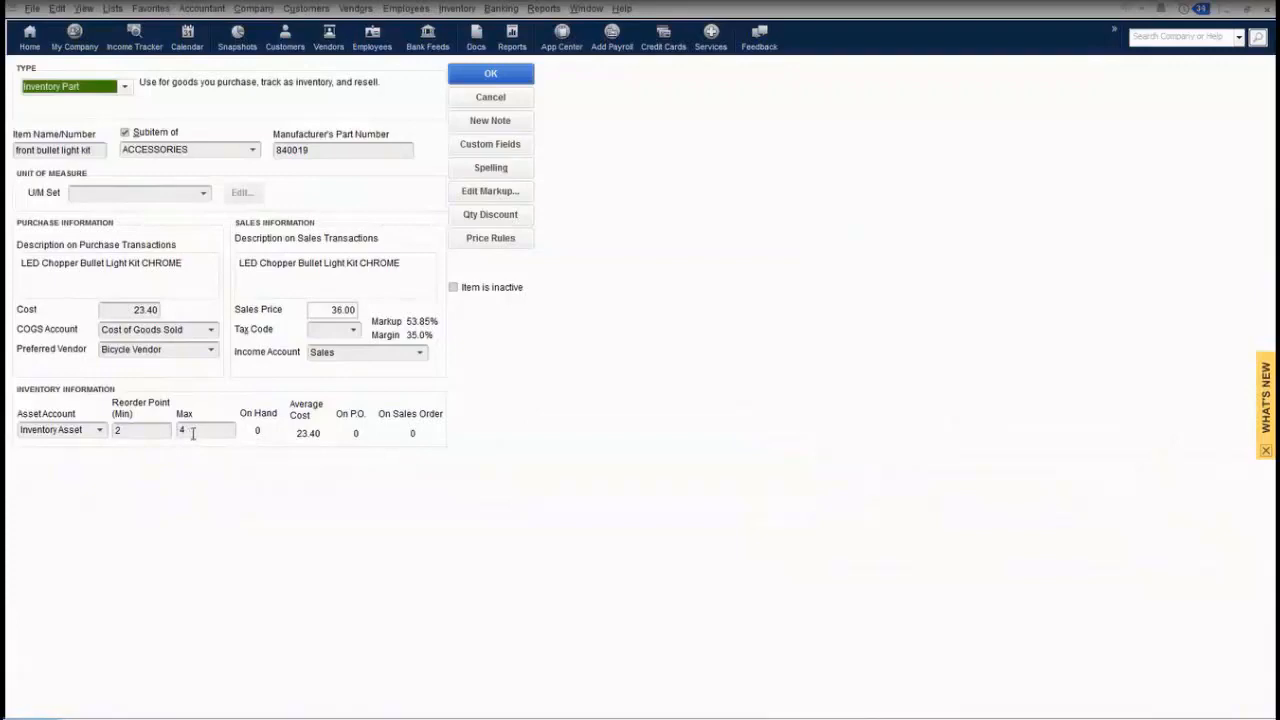
click(486, 78)
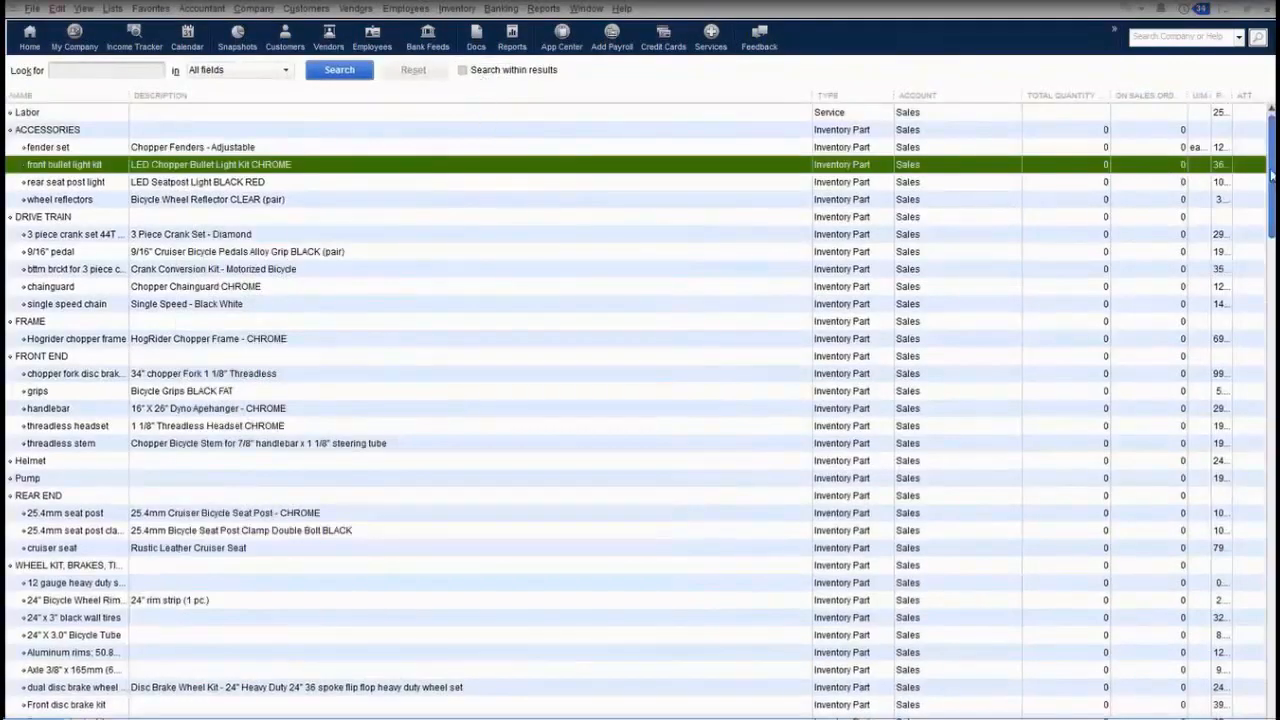
Review the full bill of materials of the Dual Disc Brake Chopper Bicycle assembly and close the item.
scroll(1272, 175, down, 1)
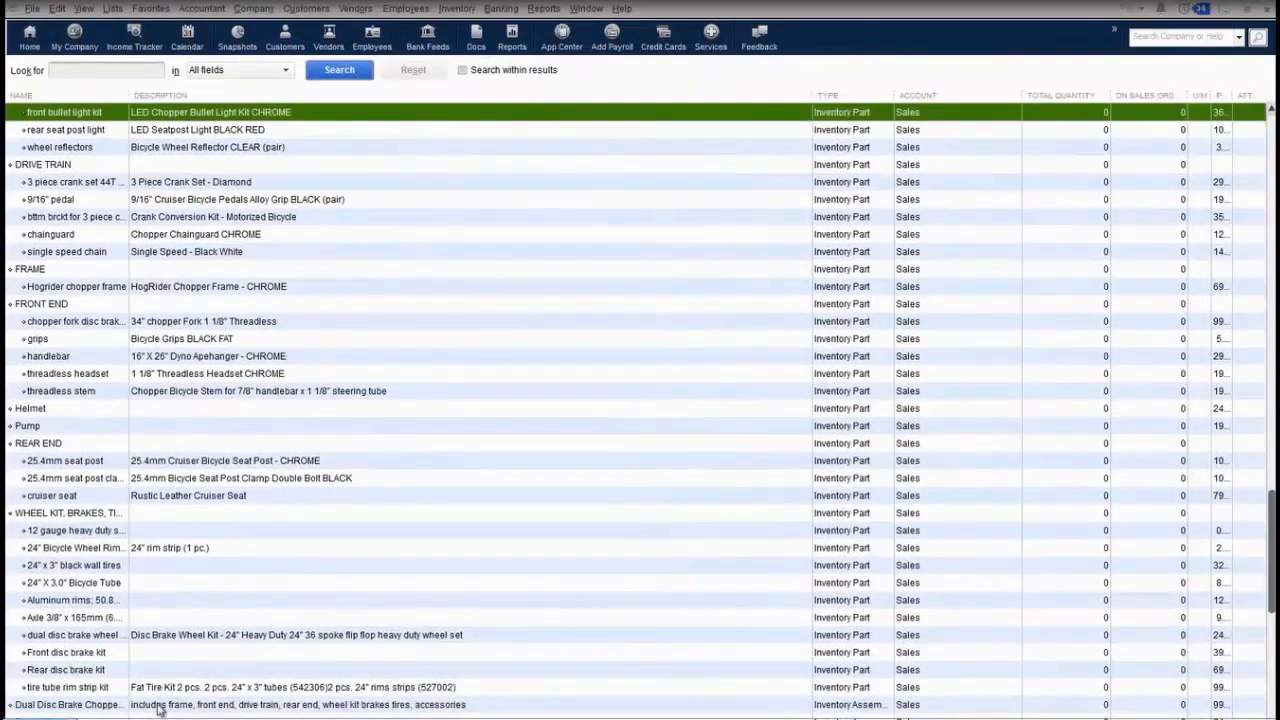
double_click(158, 706)
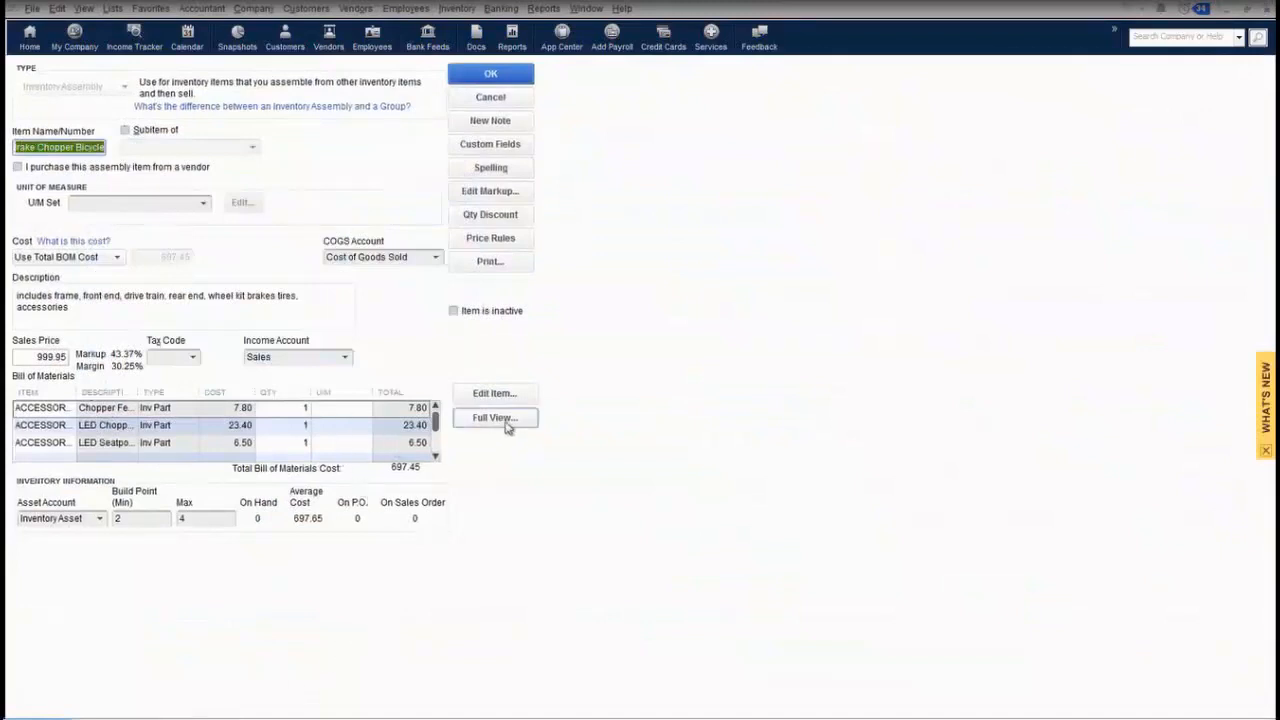
click(507, 420)
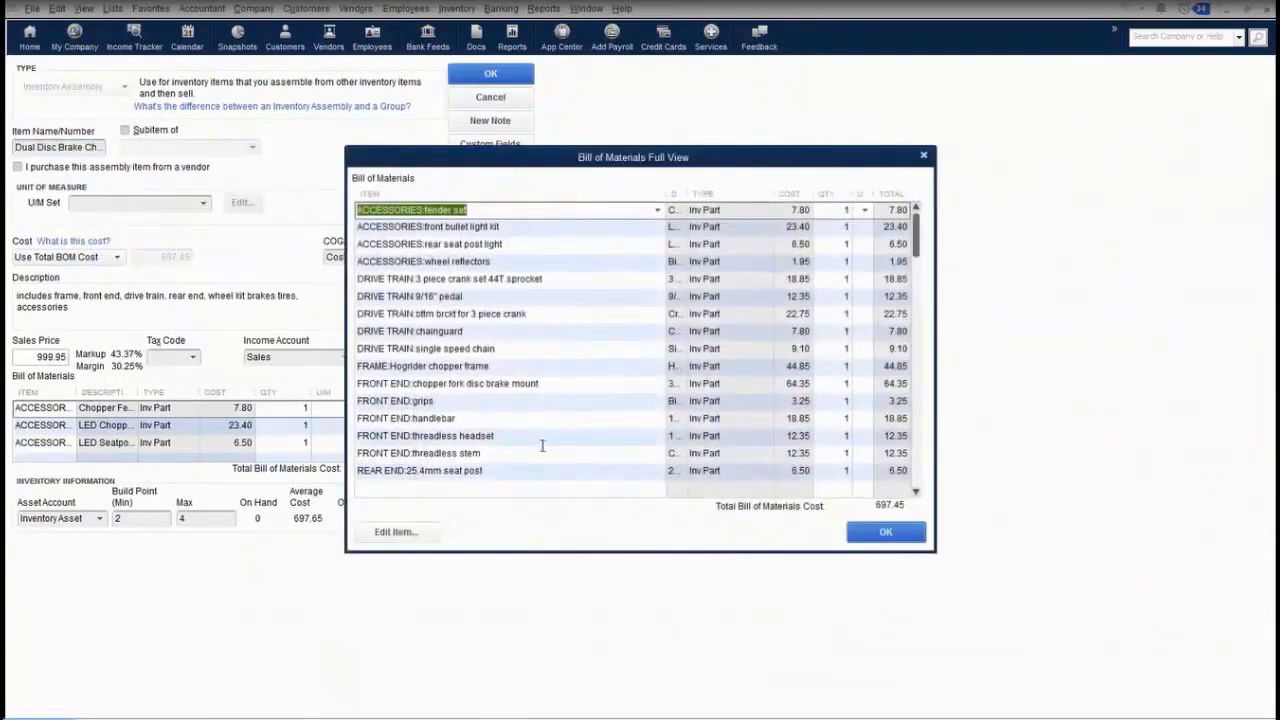
drag(915, 232, 918, 473)
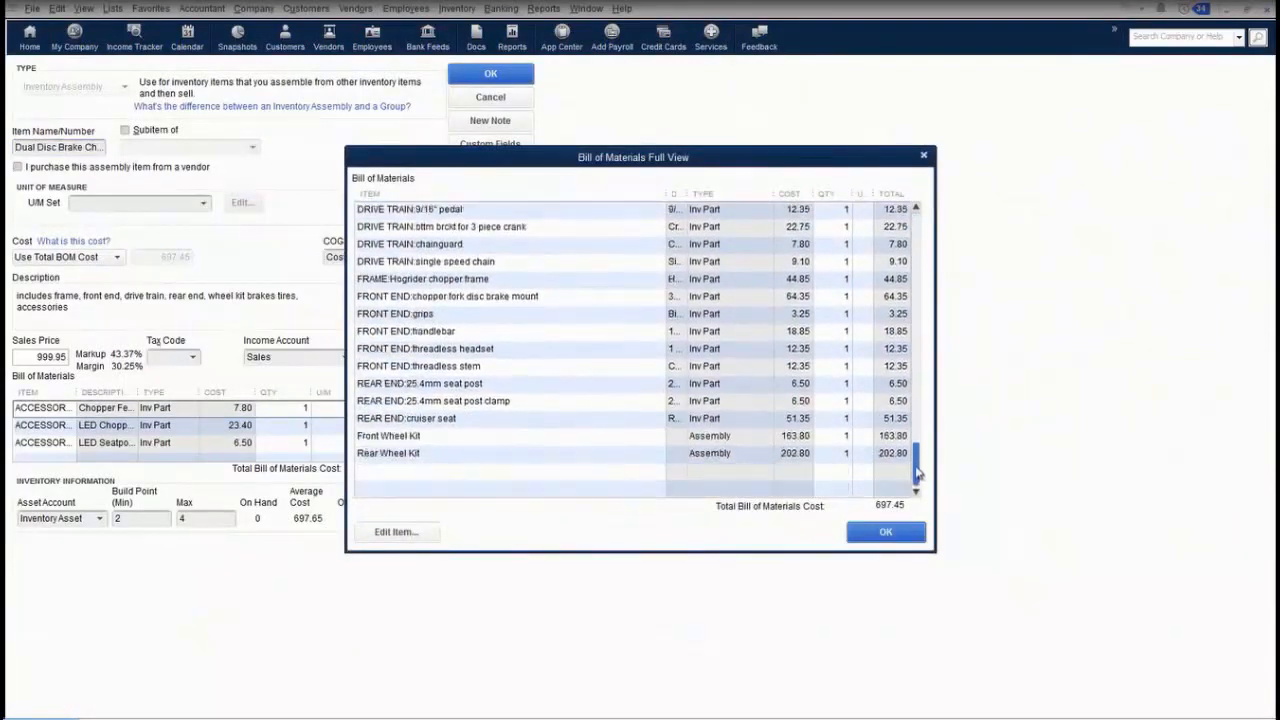
click(885, 532)
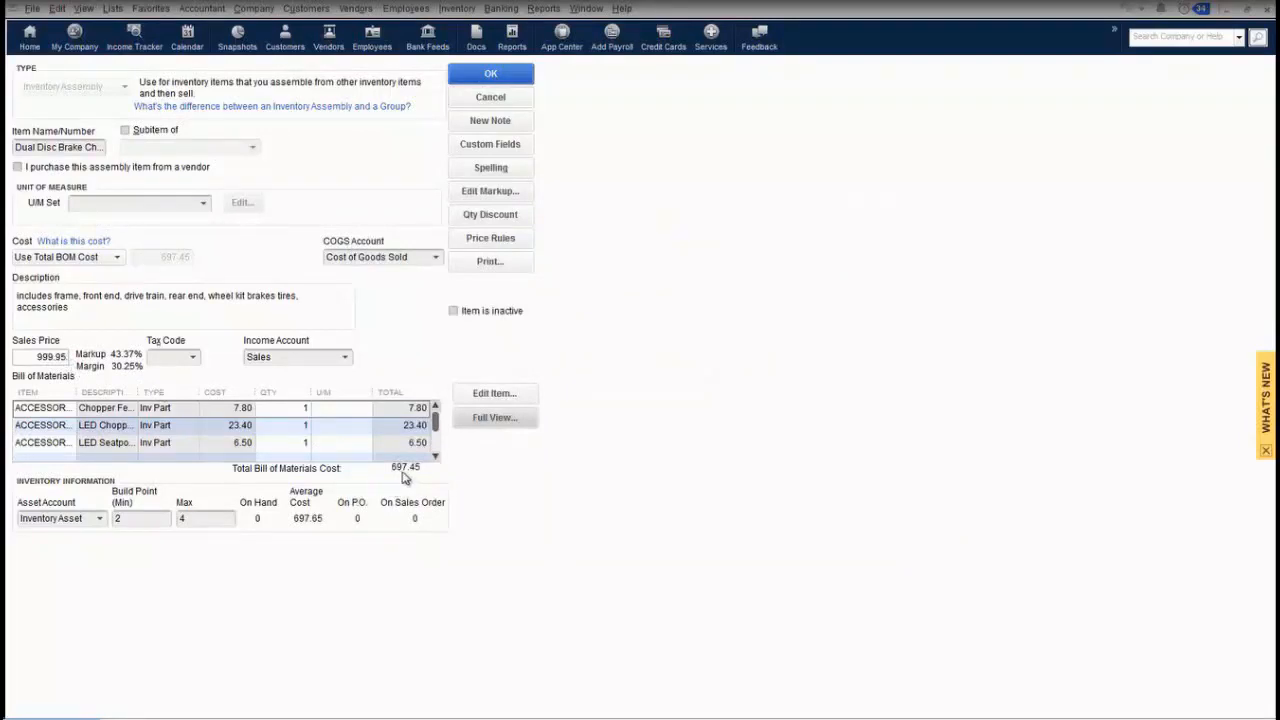
click(520, 80)
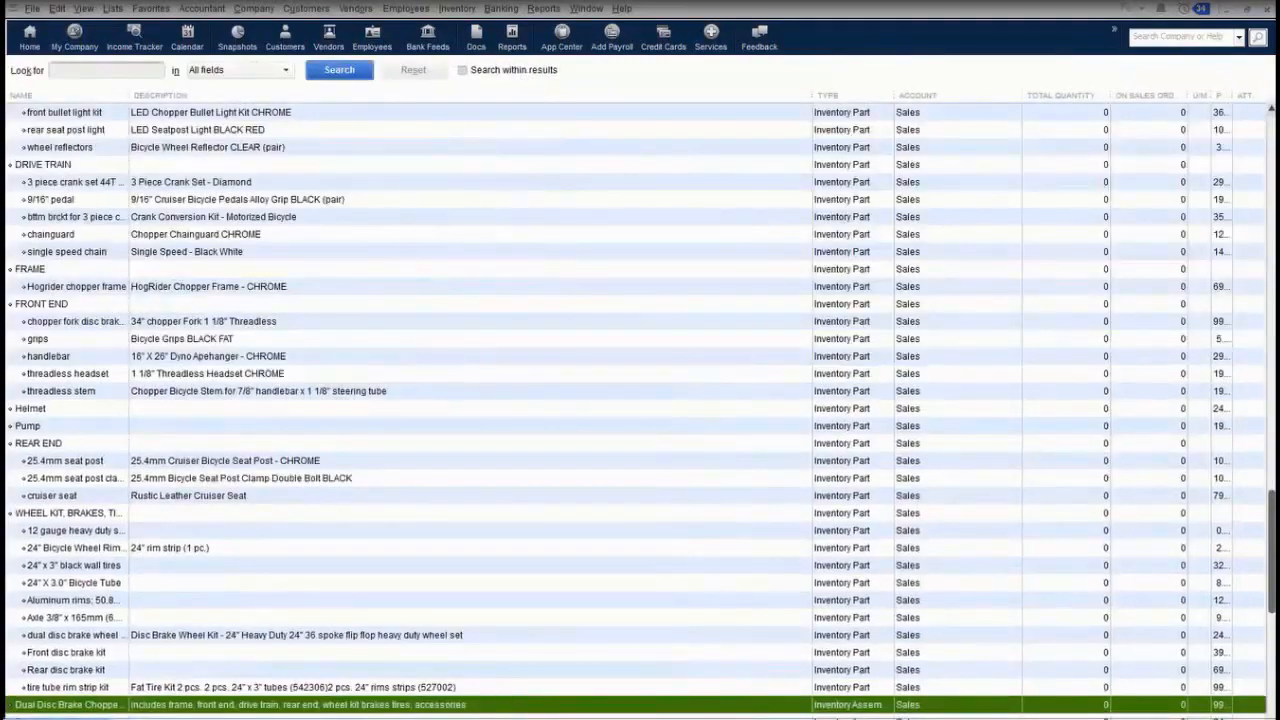
Start a new Non-inventory Part item named Grease and mark it as used in assemblies or purchased for a customer:job.
right_click(74, 515)
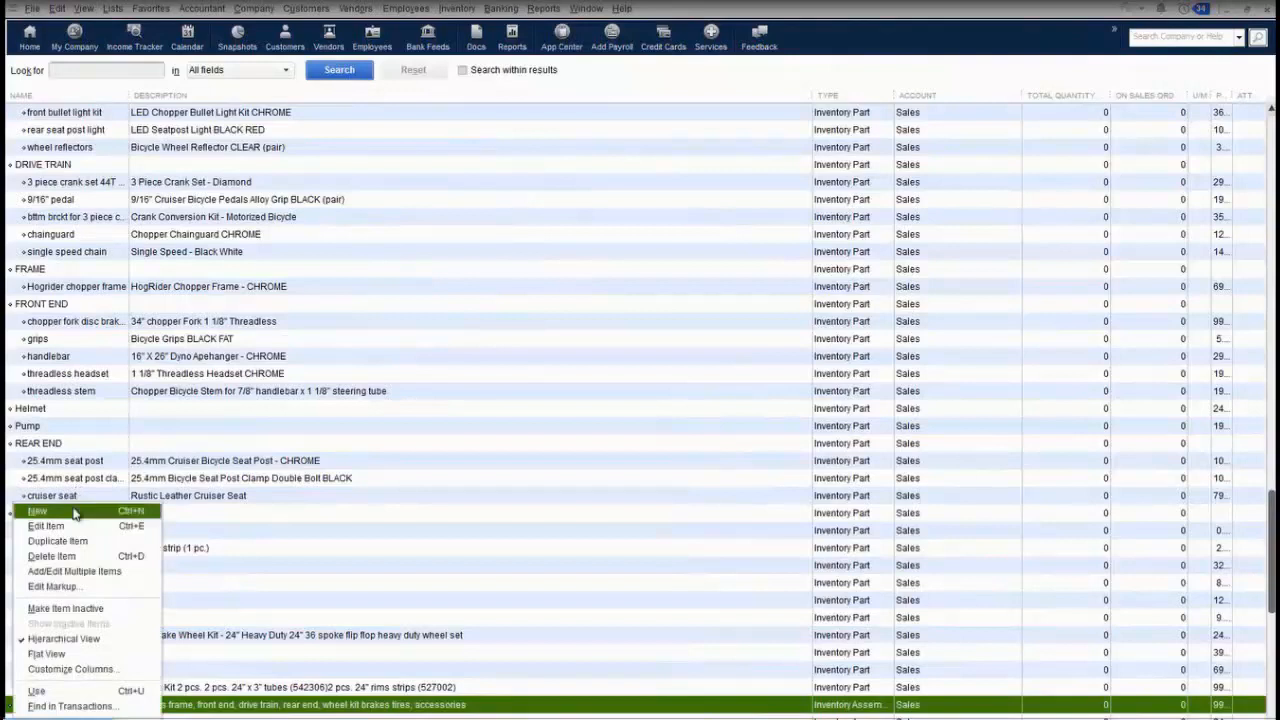
click(74, 512)
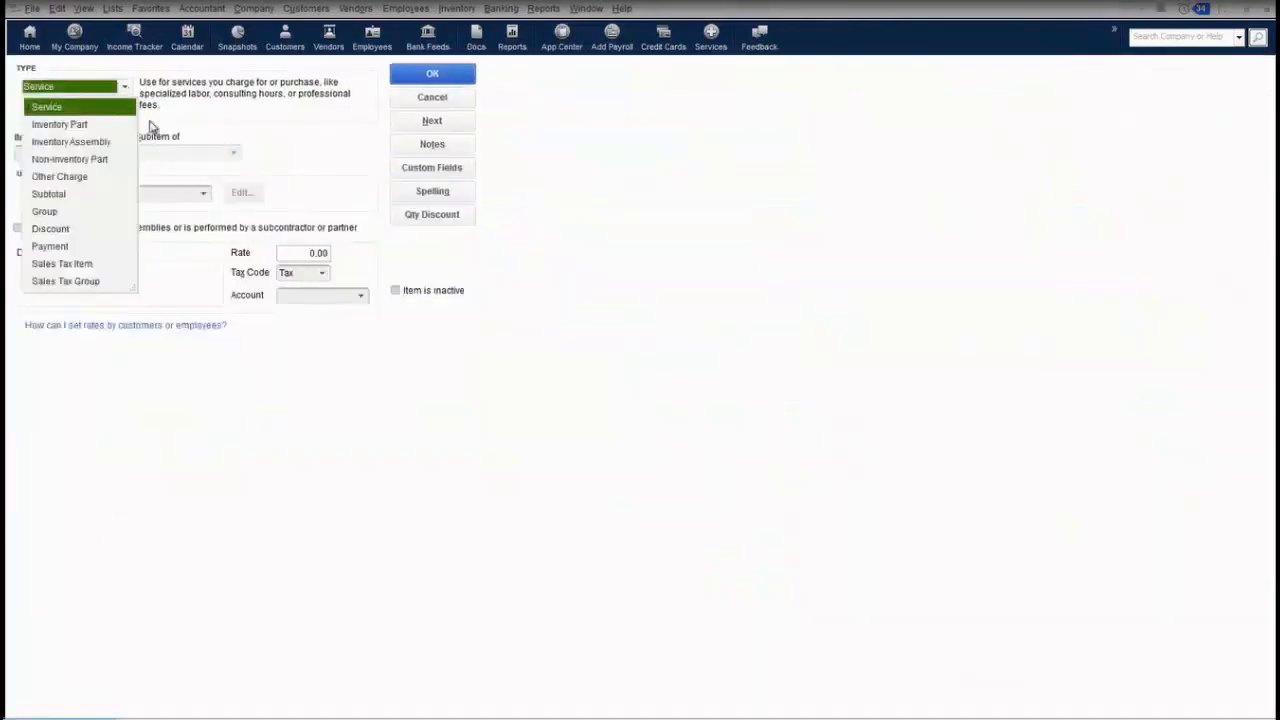
click(90, 163)
click(80, 152)
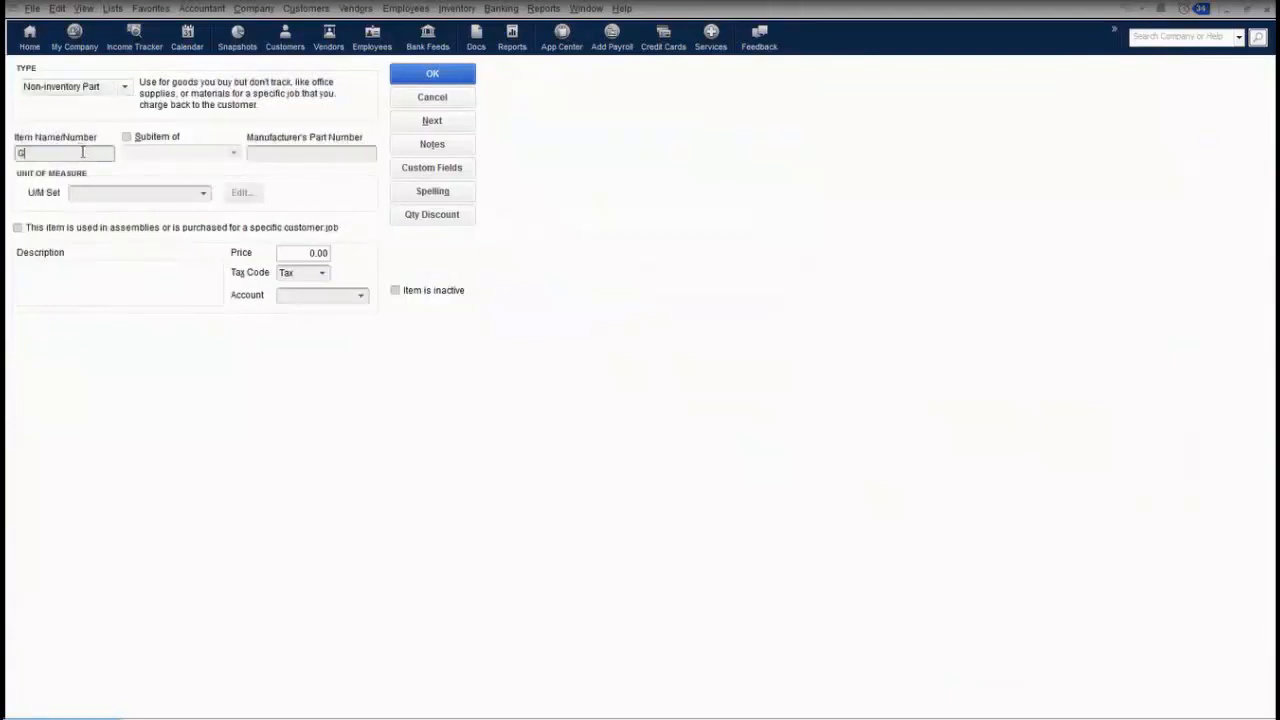
text(Grease)
click(20, 229)
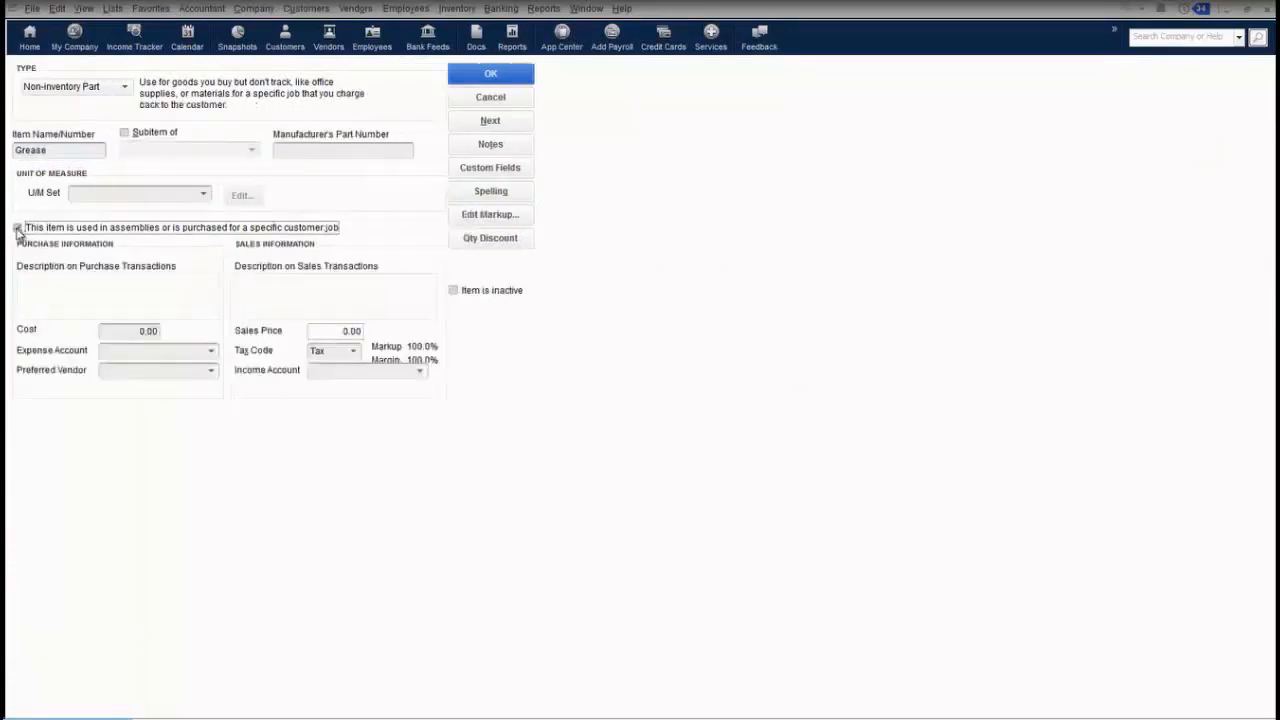
Assign the unit of measure set "Volume by the fluid ounce" to the Grease item and review the set's related and default units.
click(204, 197)
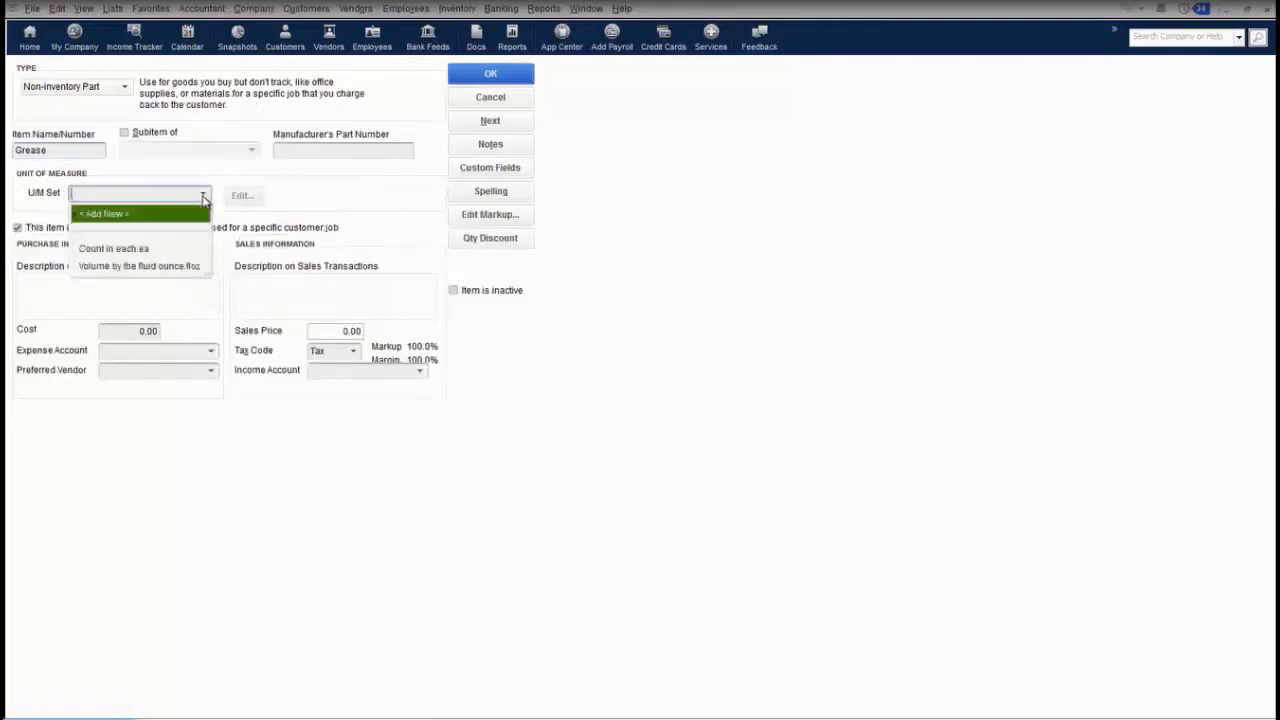
click(167, 267)
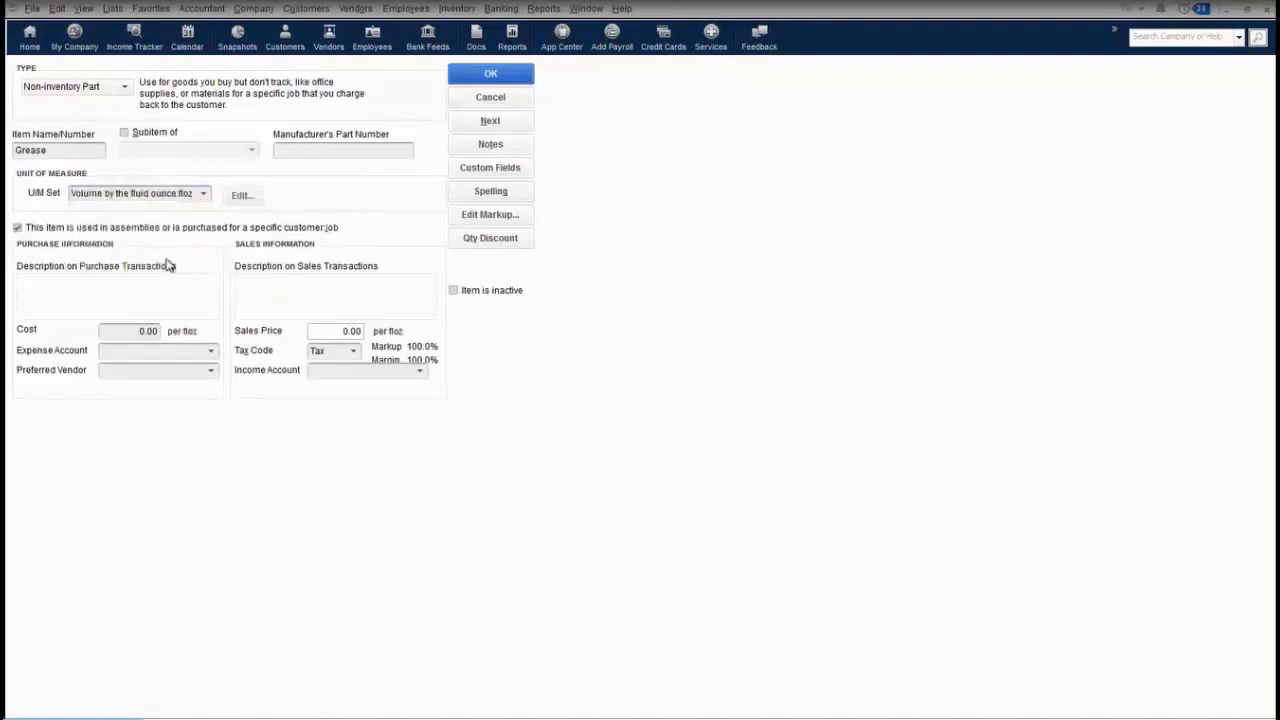
click(243, 196)
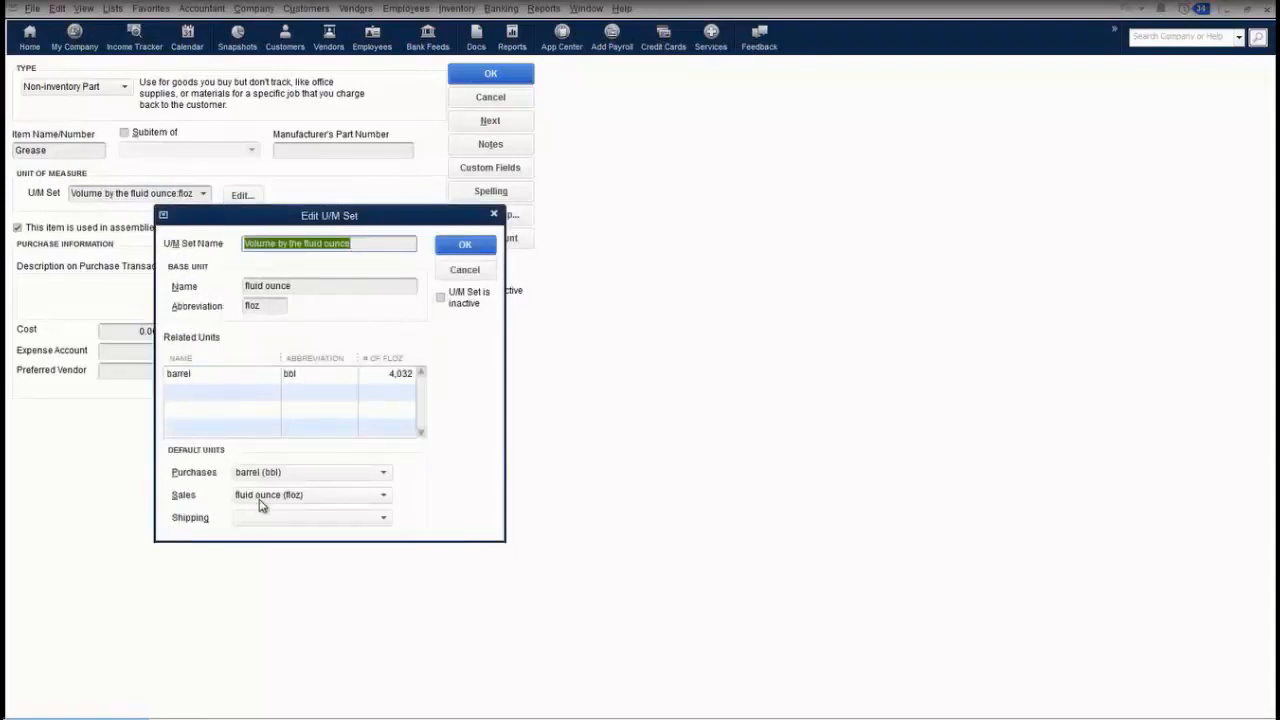
click(462, 252)
Set the Grease item's cost to 0.10 per floz and its expense account to Repairs and Maintenance.
drag(138, 331, 251, 343)
text(1)
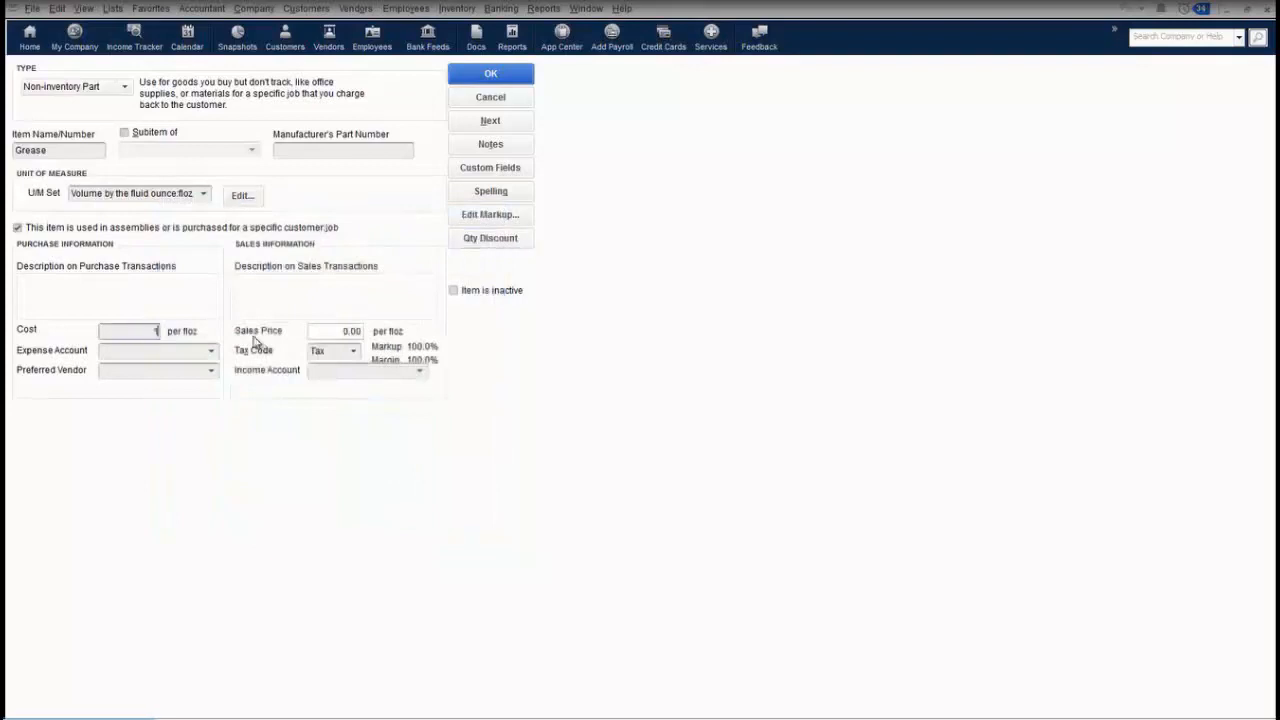
text(0)
click(209, 352)
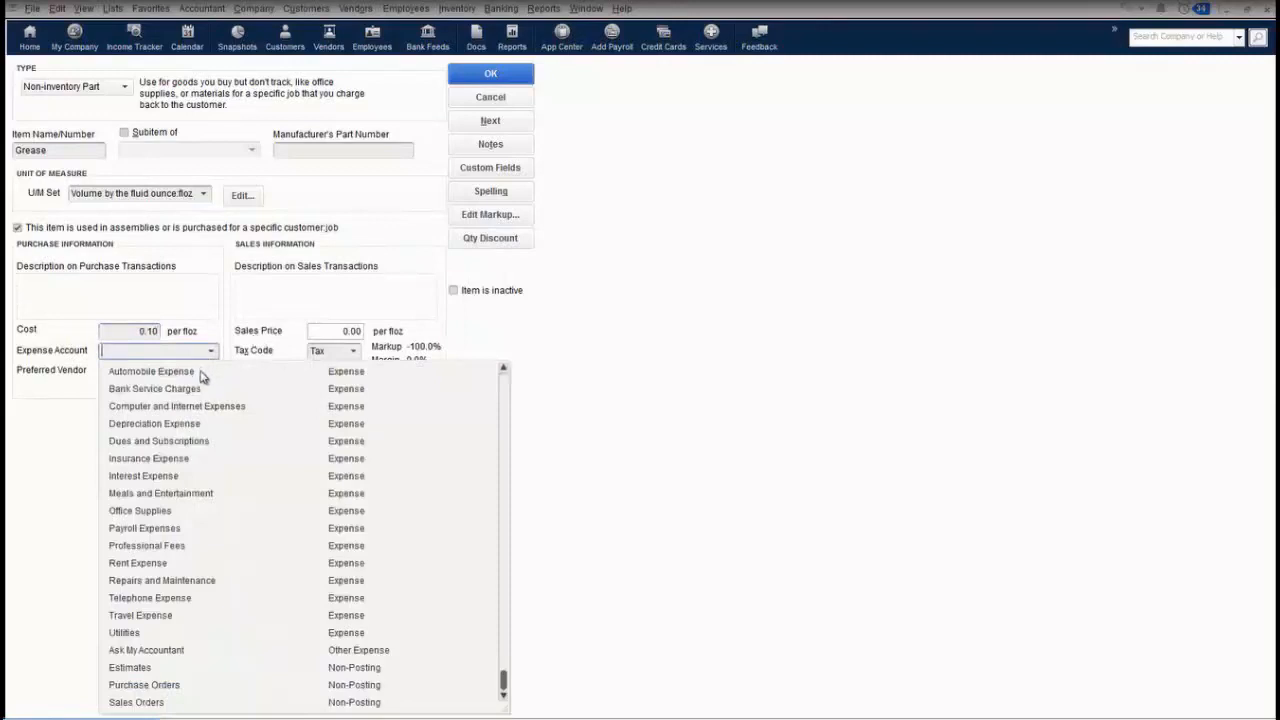
click(157, 582)
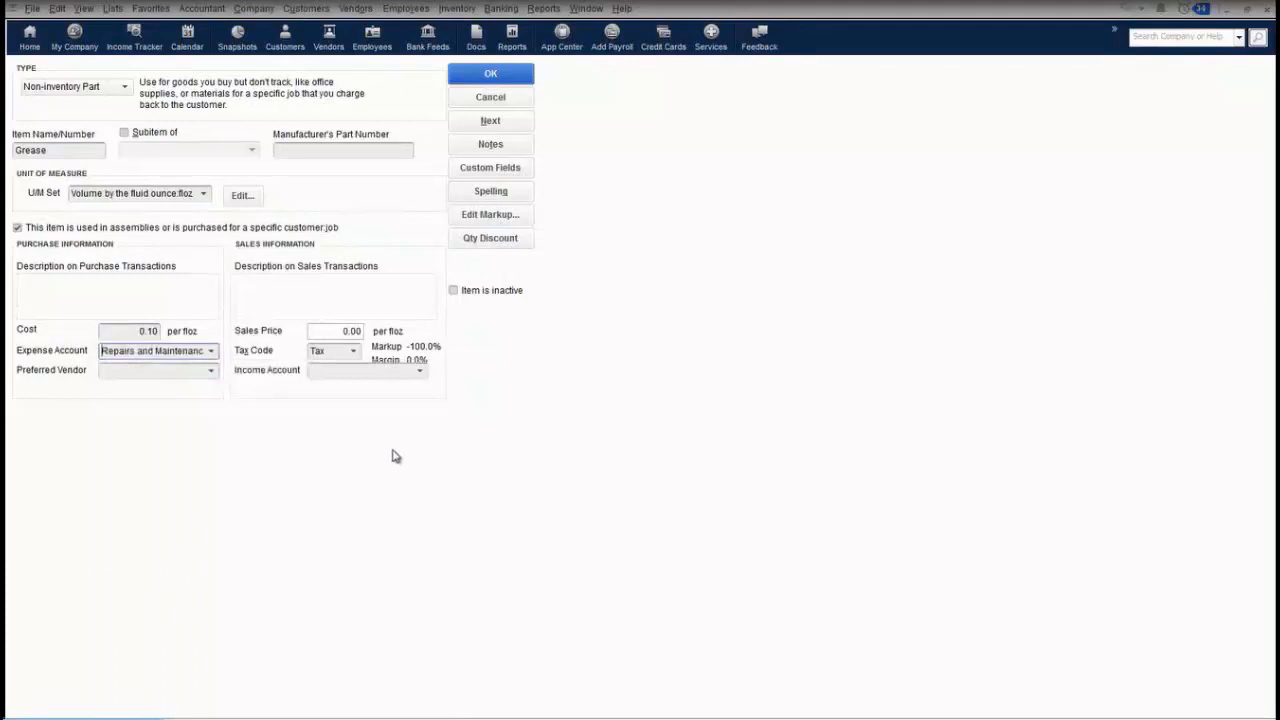
Set the Grease item's income account to Sales and save the item.
click(418, 372)
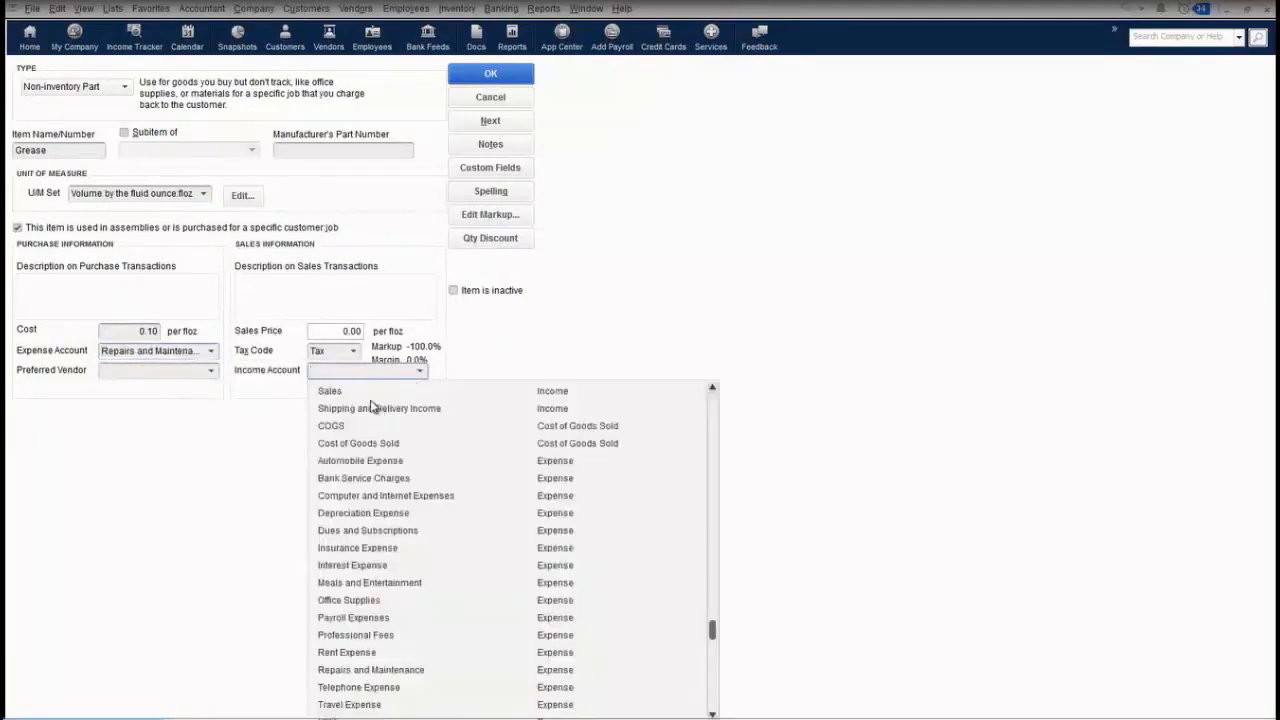
click(337, 392)
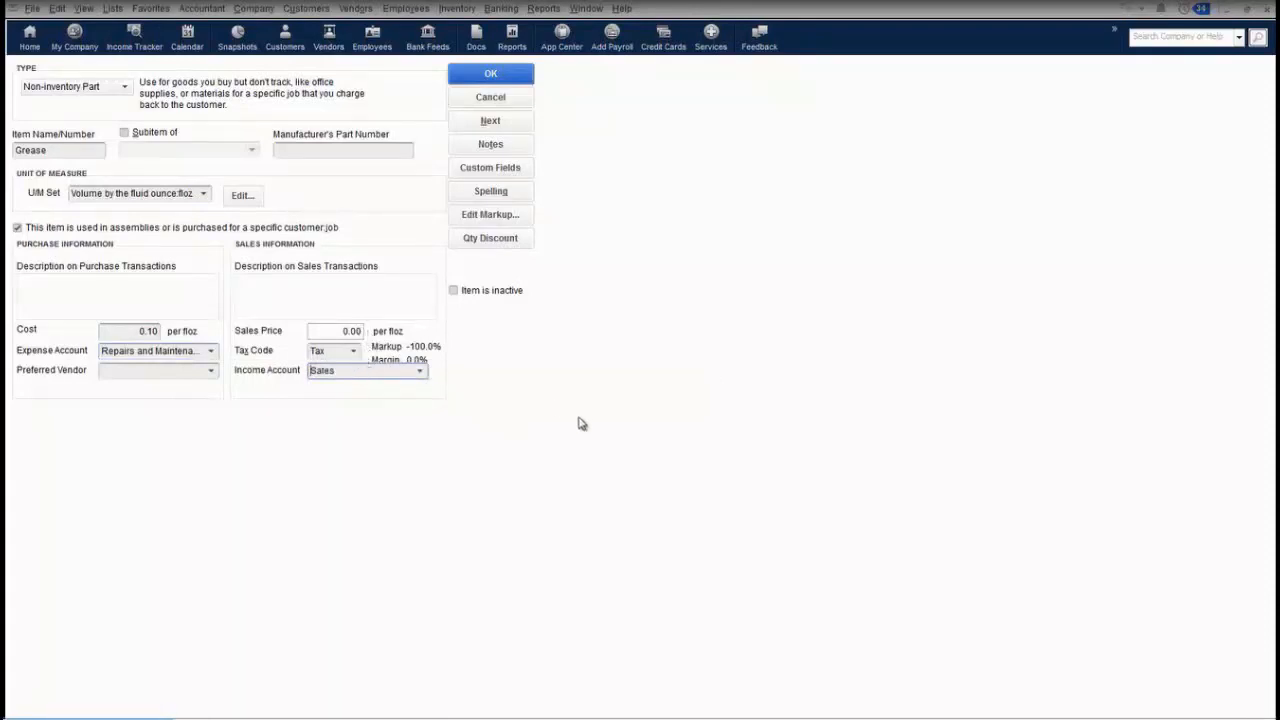
click(472, 76)
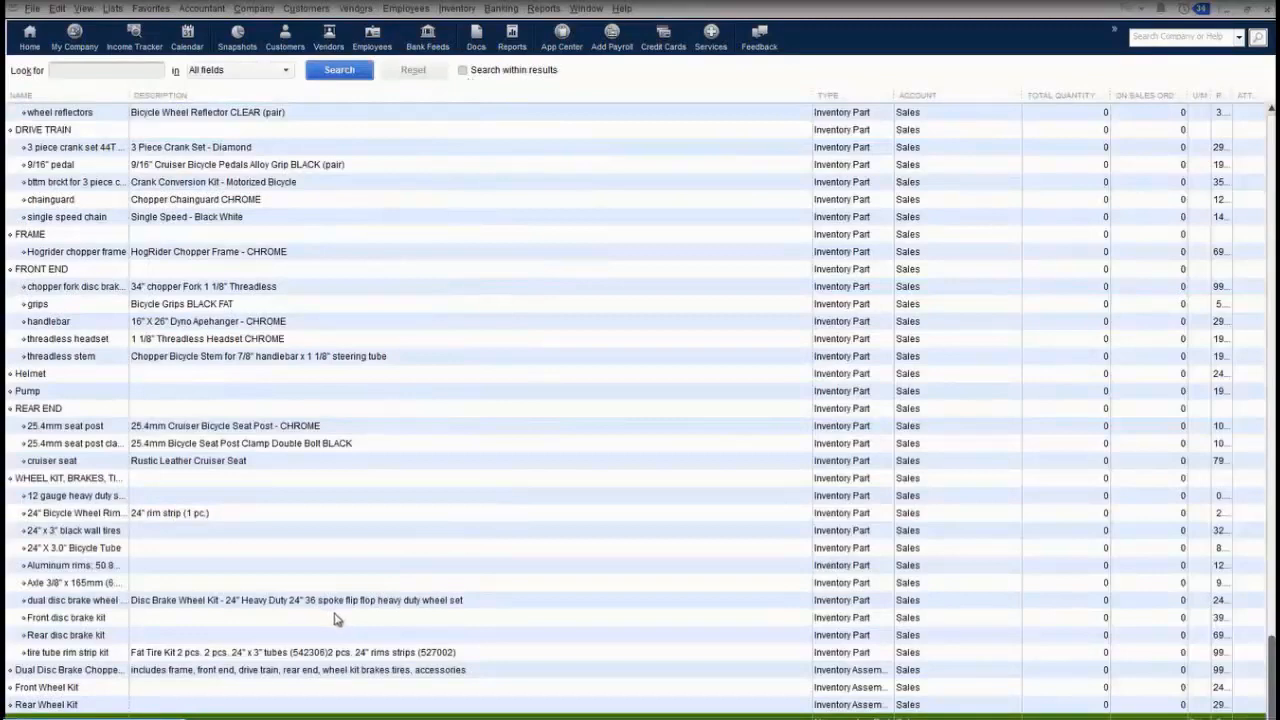
Add 1 floz of Grease to the Dual Disc Brake Chopper Bicycle's bill of materials in full view and widen the U/M column.
double_click(213, 675)
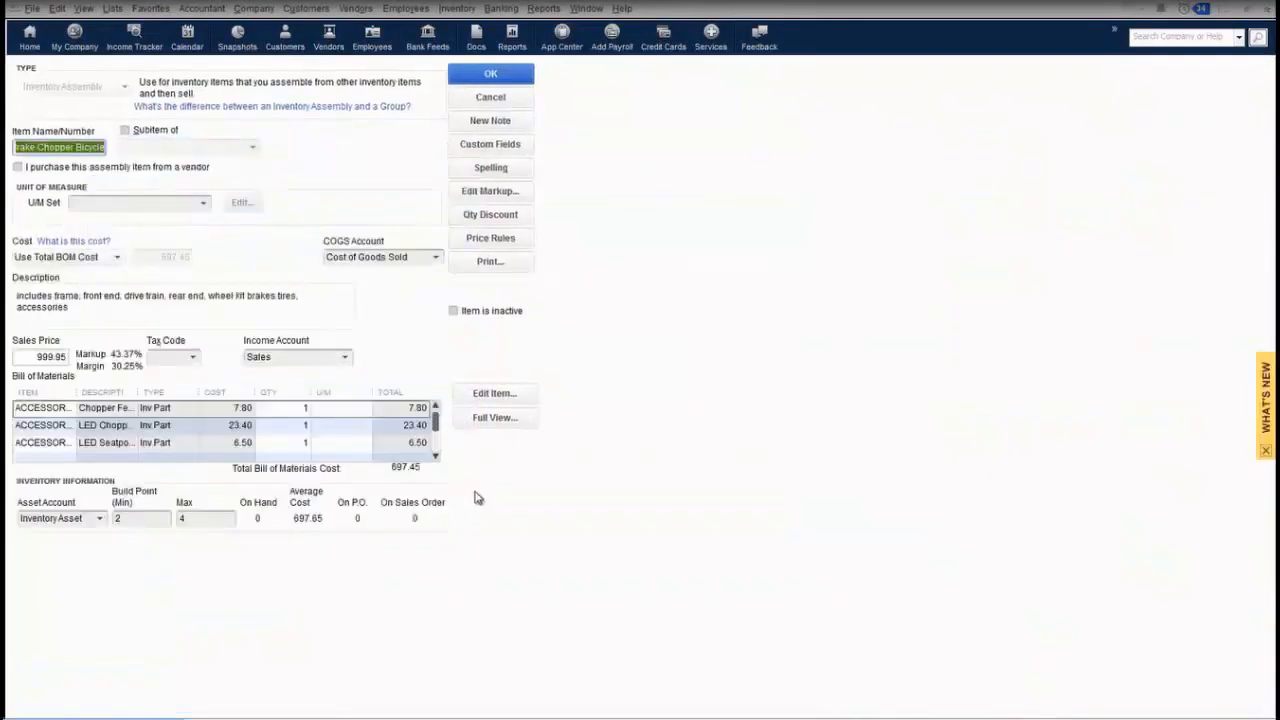
click(497, 420)
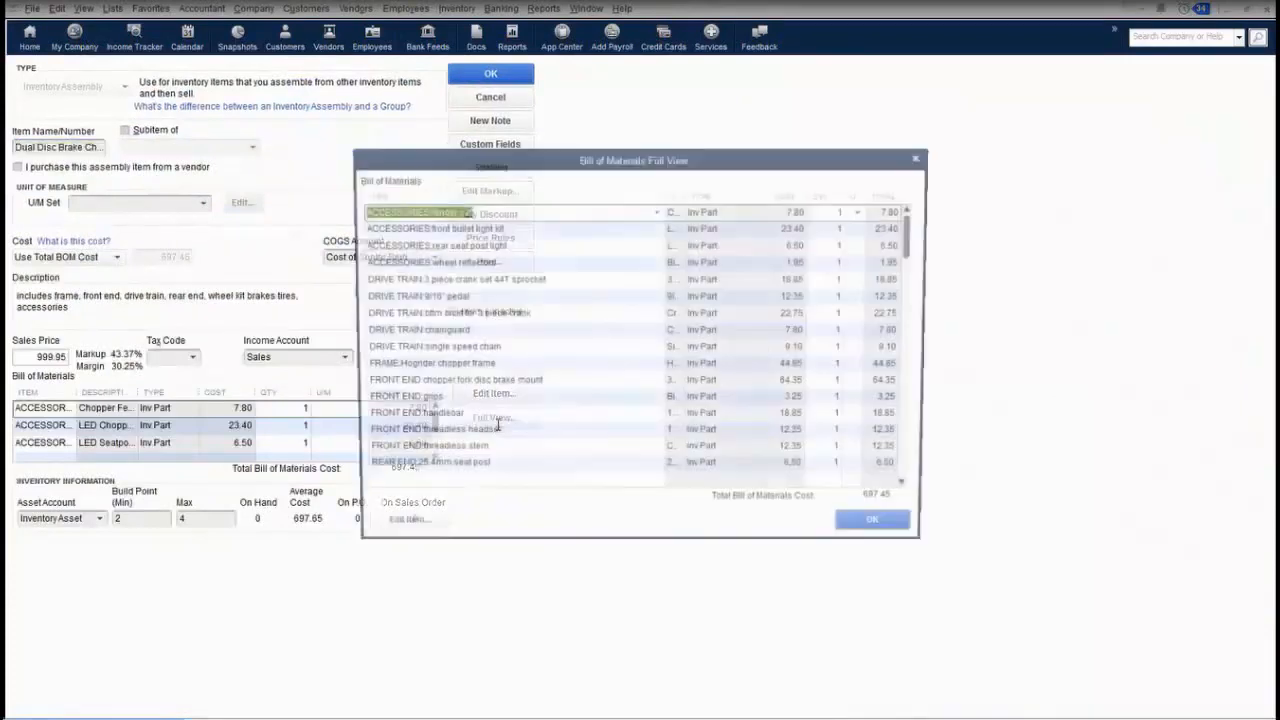
drag(918, 243, 928, 457)
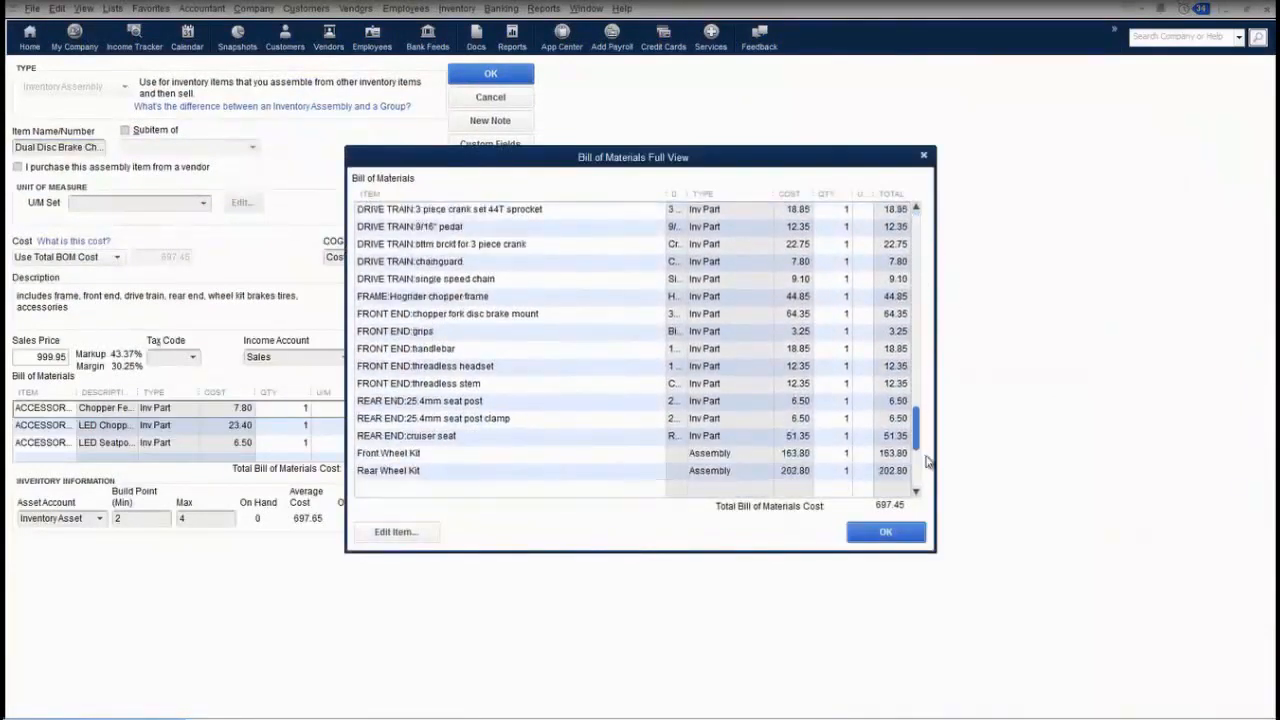
click(550, 487)
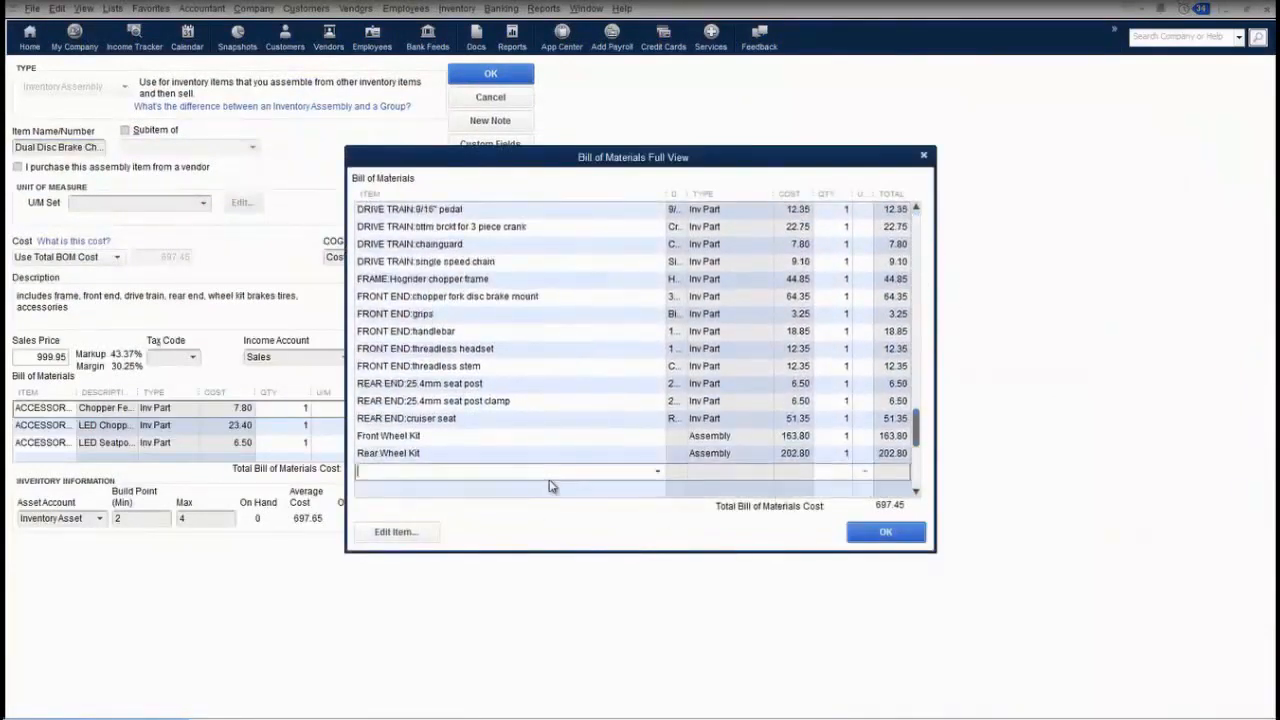
text(Grease)
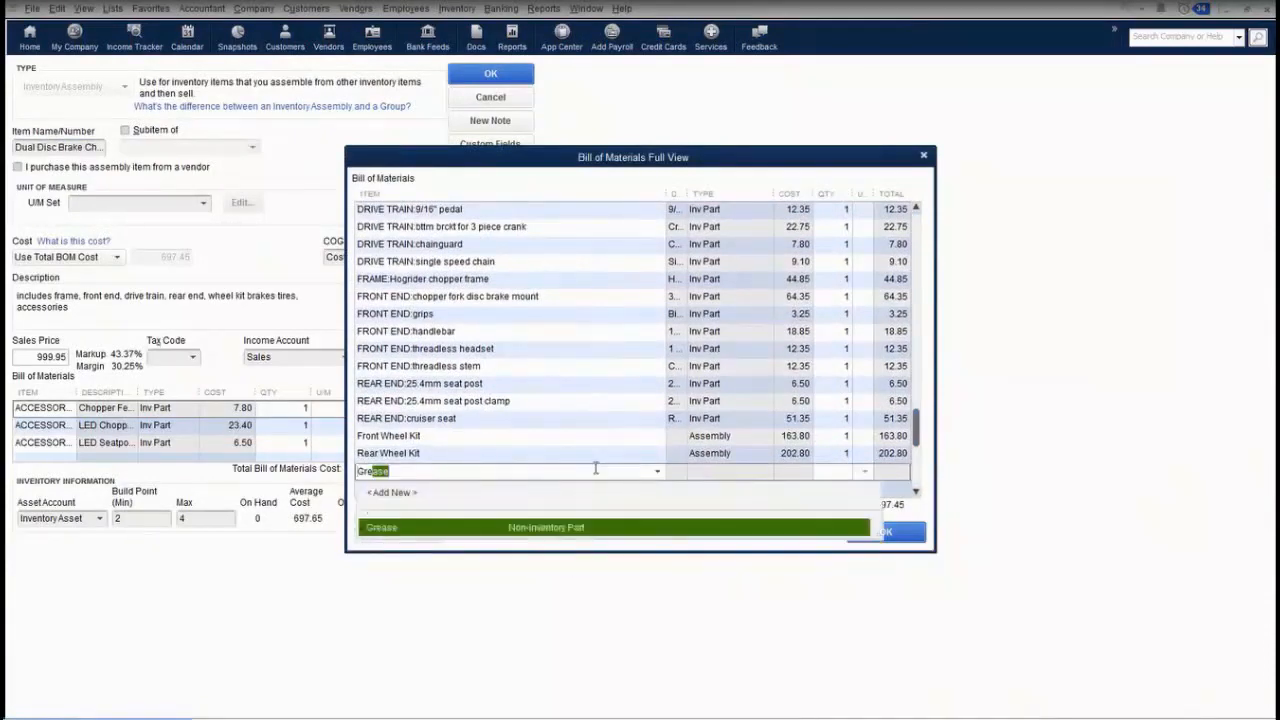
key(Tab)
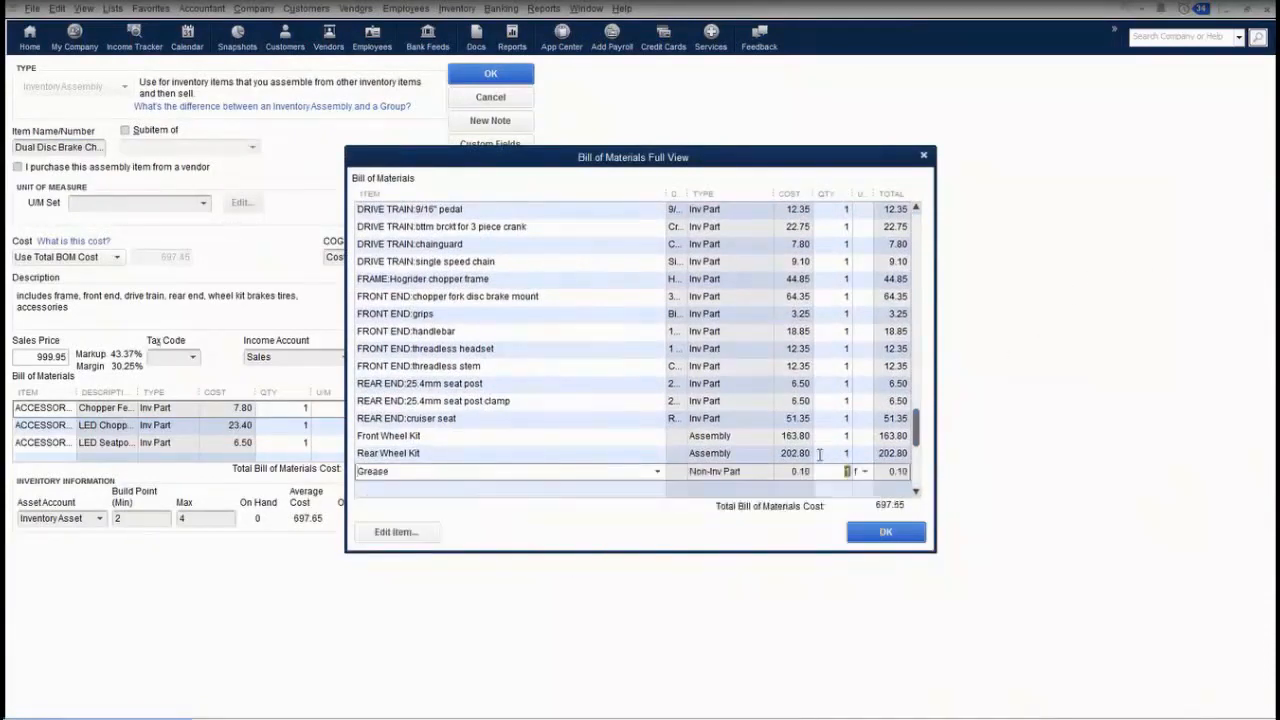
drag(871, 193, 893, 193)
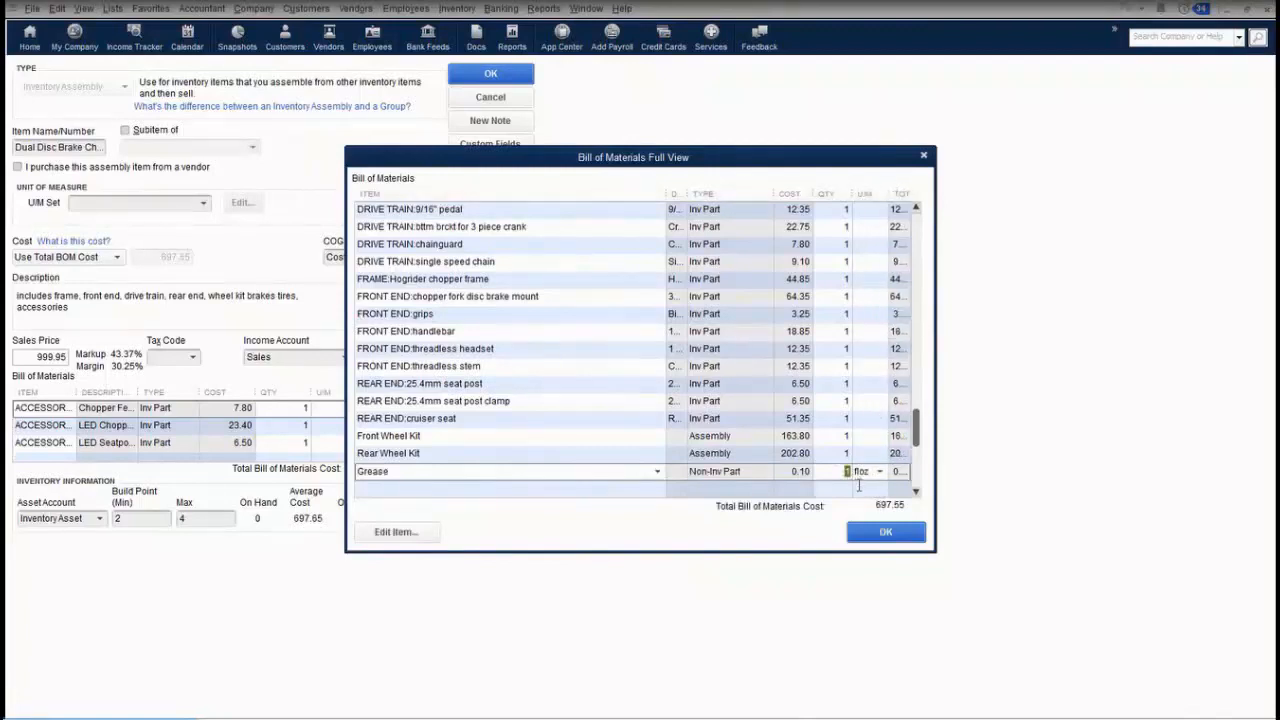
Edit the Front Wheel Kit component to add 0.5 floz of Grease to its bill of materials, and save the kit.
click(418, 436)
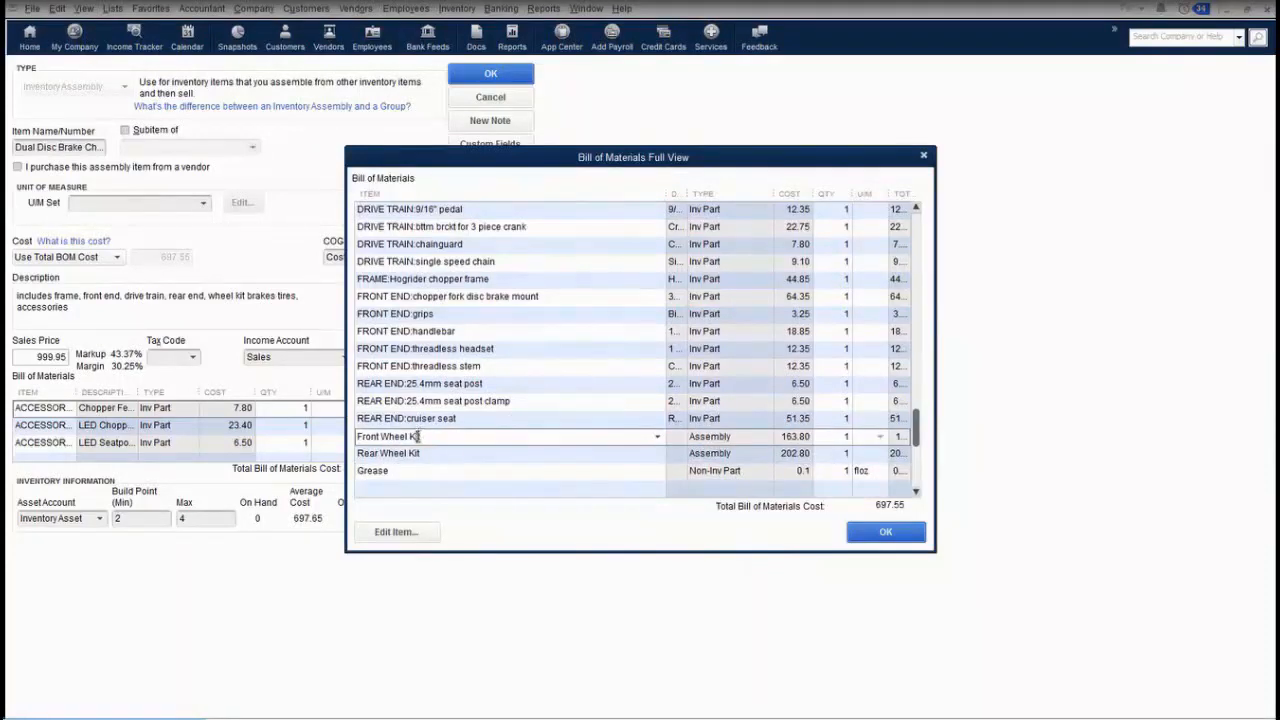
click(412, 532)
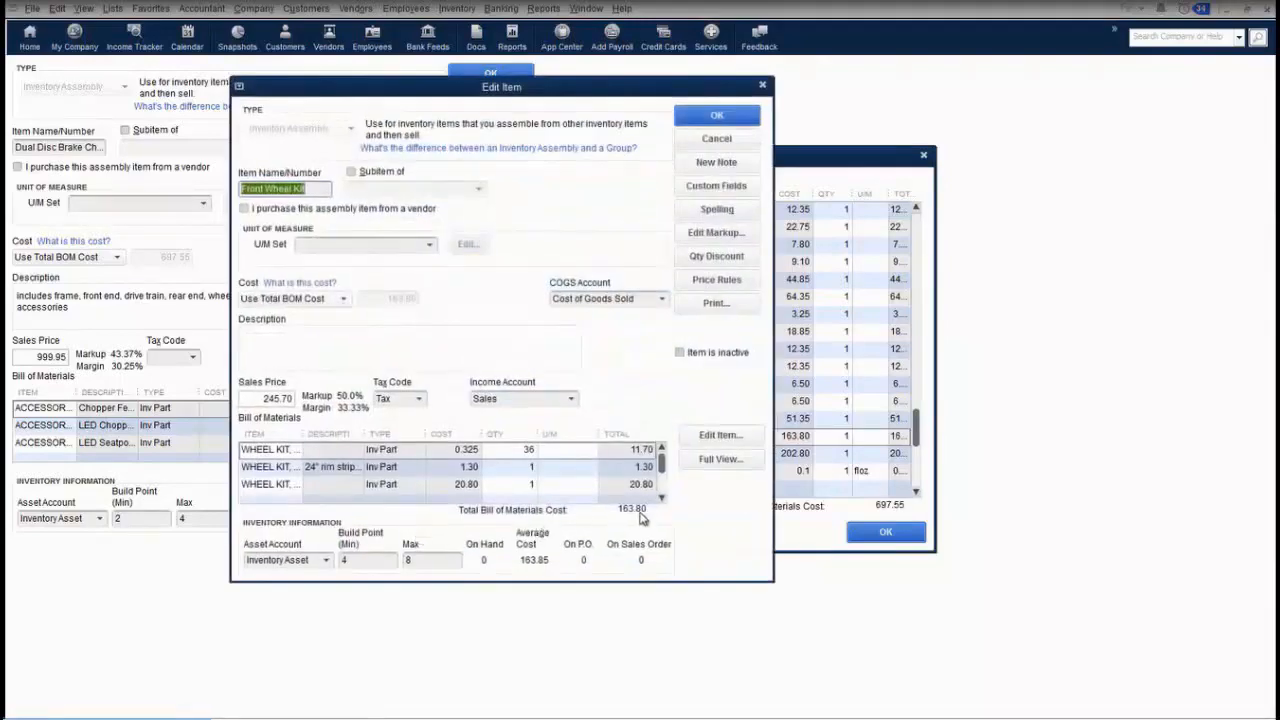
drag(664, 463, 652, 503)
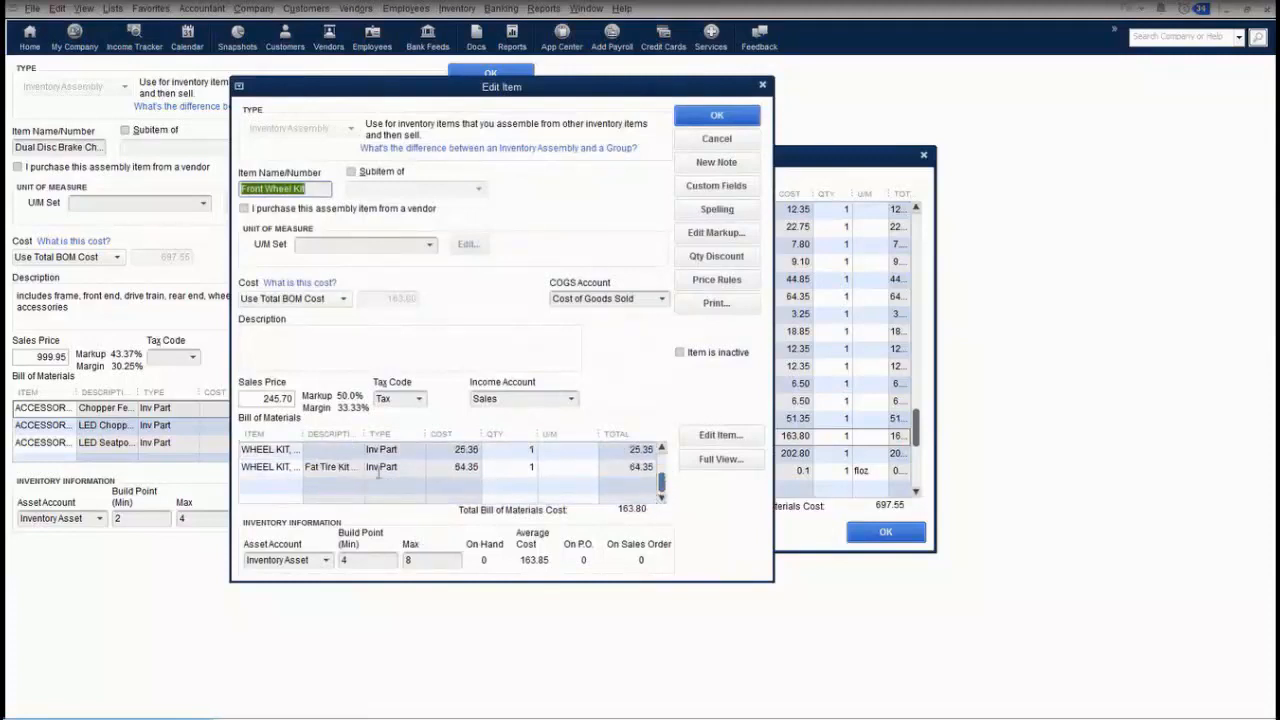
click(252, 485)
text(Grease)
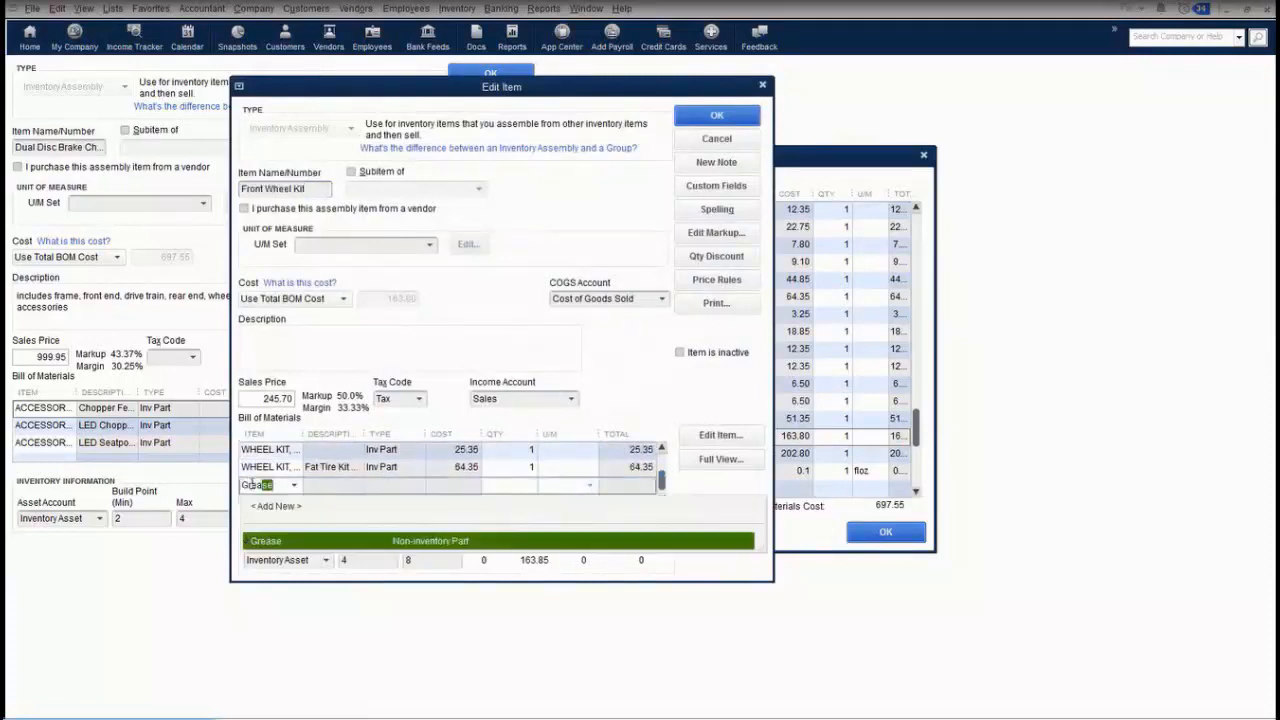
key(Tab)
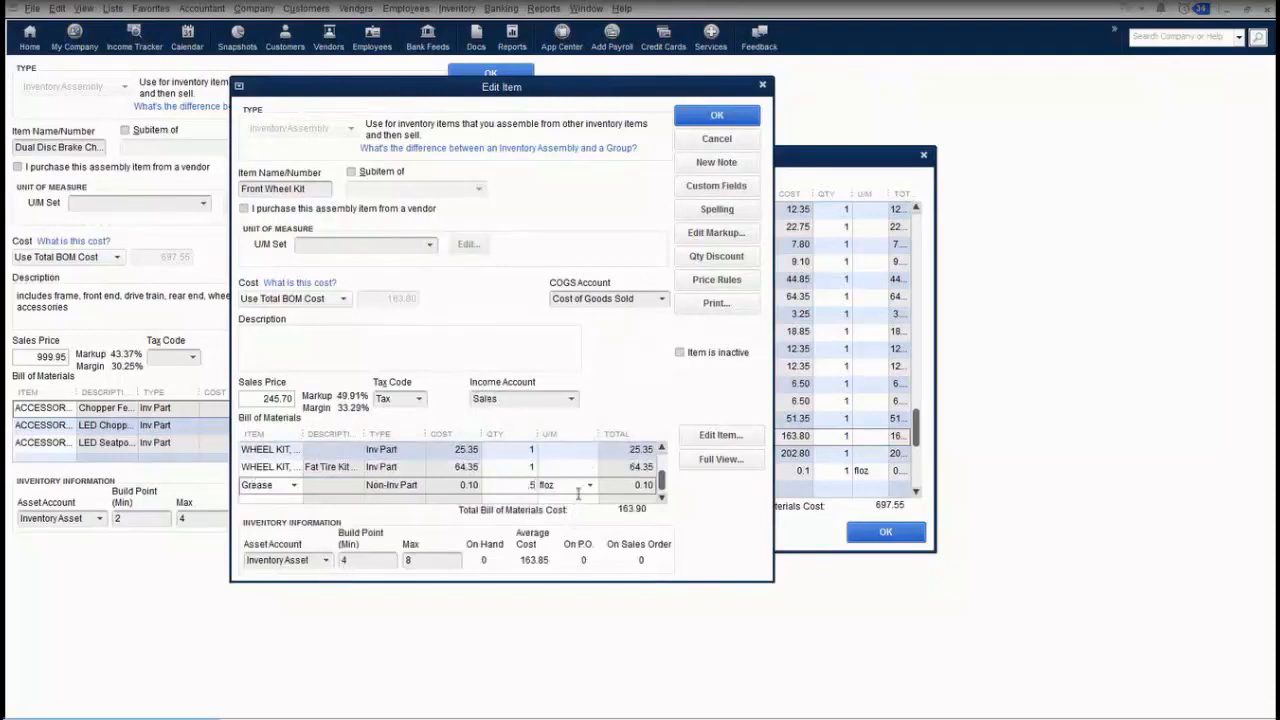
click(709, 119)
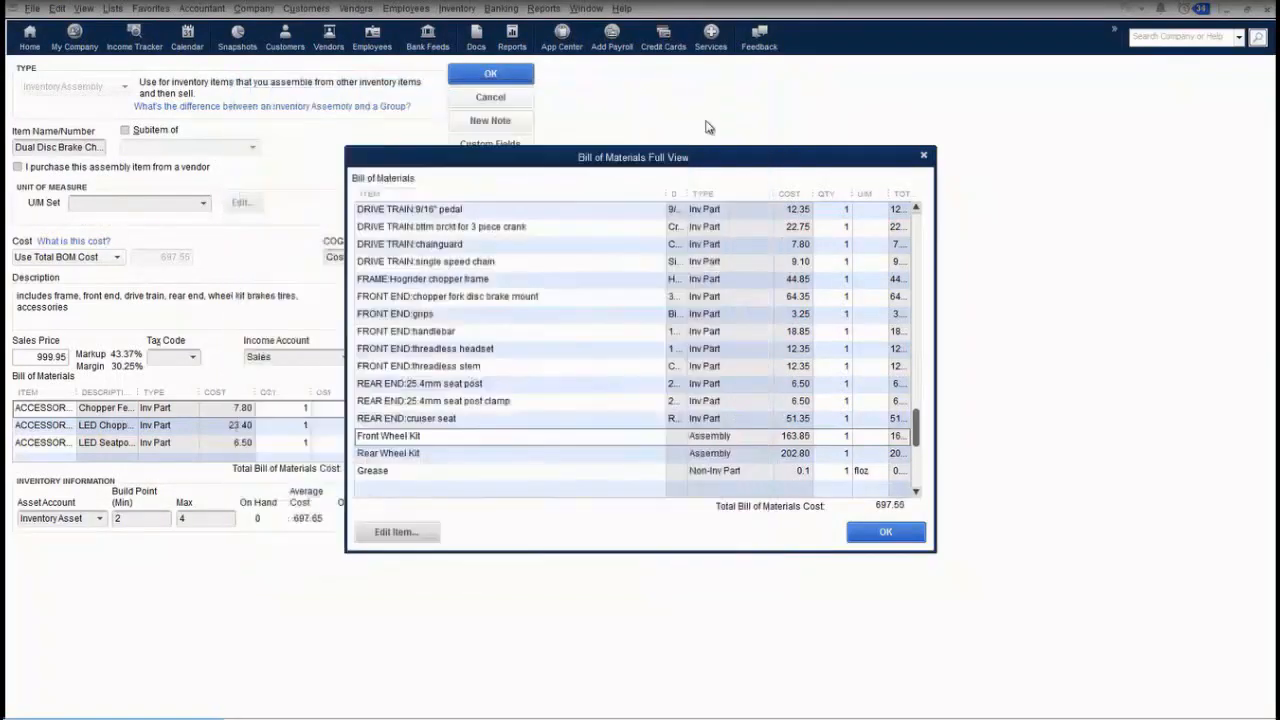
Add 0.5 floz of Grease to the Rear Wheel Kit's bill of materials, and save the kit and the bicycle assembly.
click(489, 455)
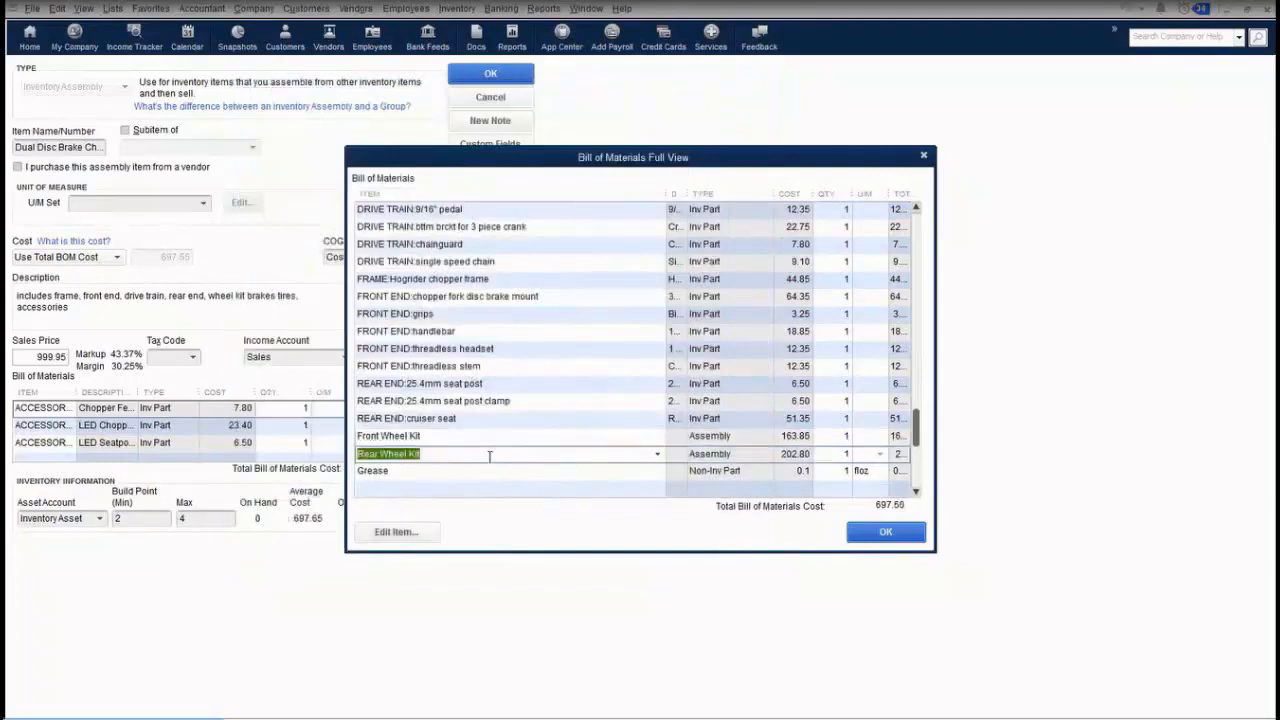
click(424, 534)
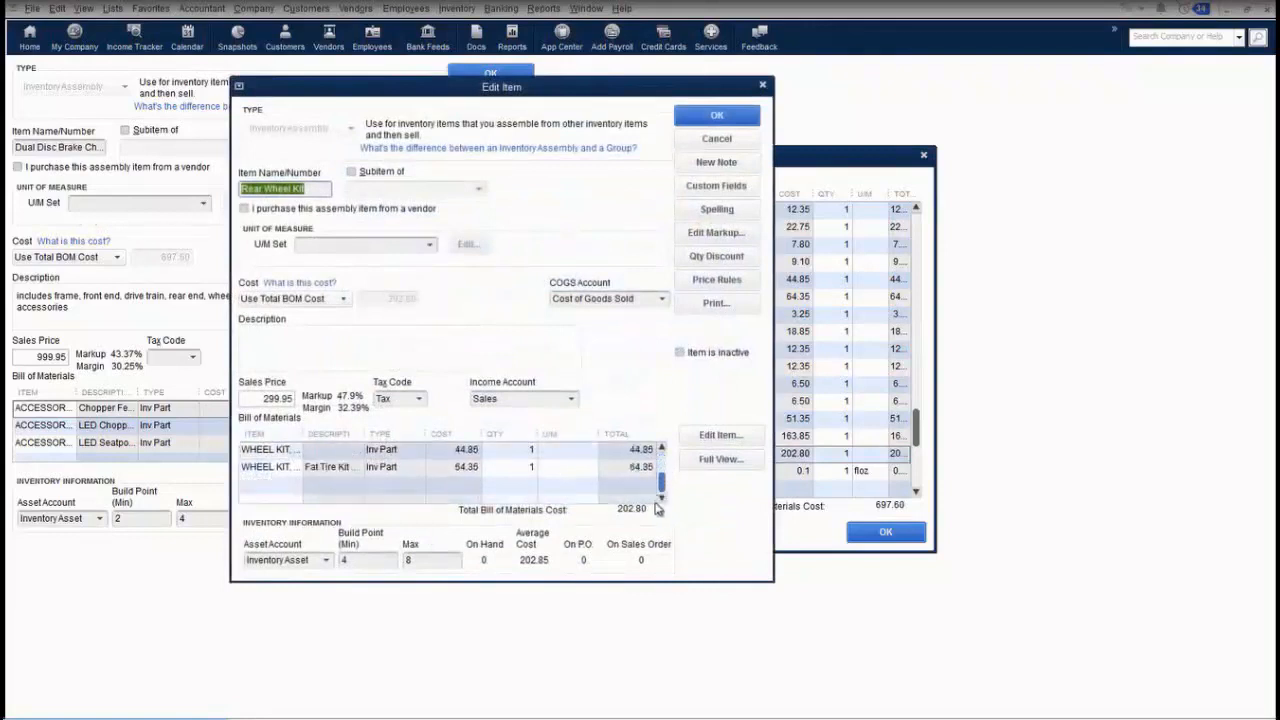
click(297, 487)
text(Grease)
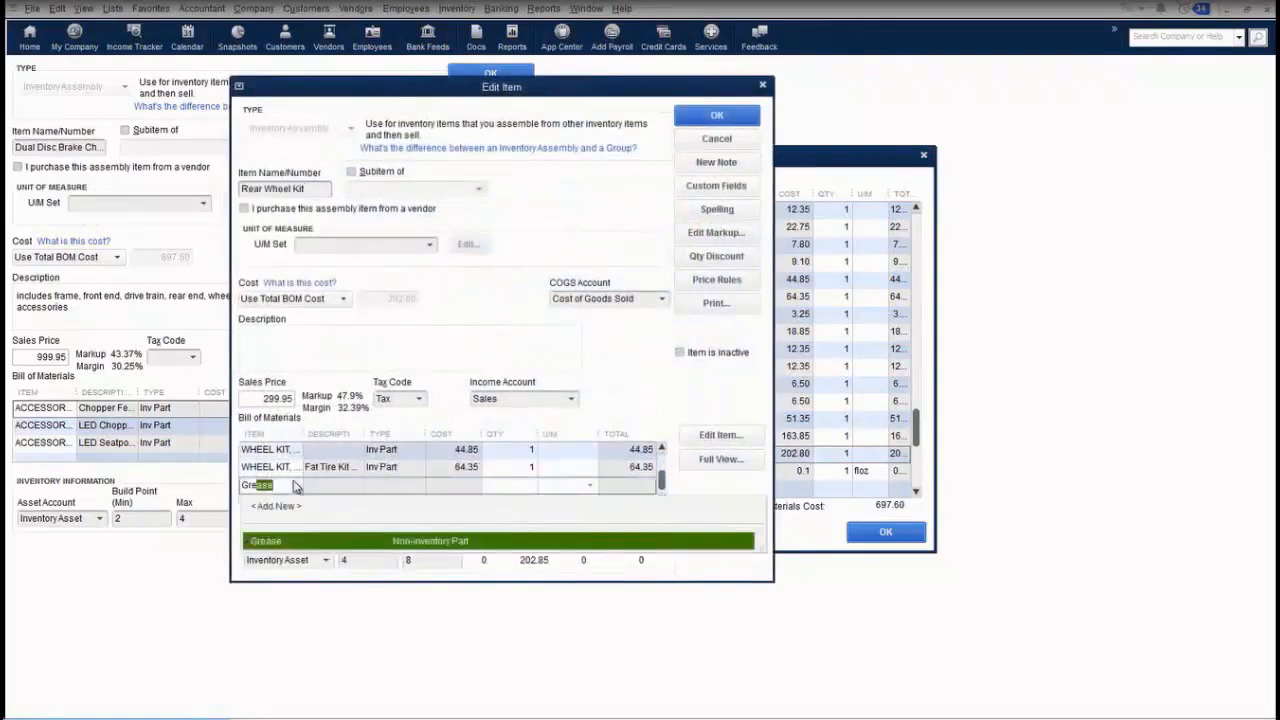
key(Tab)
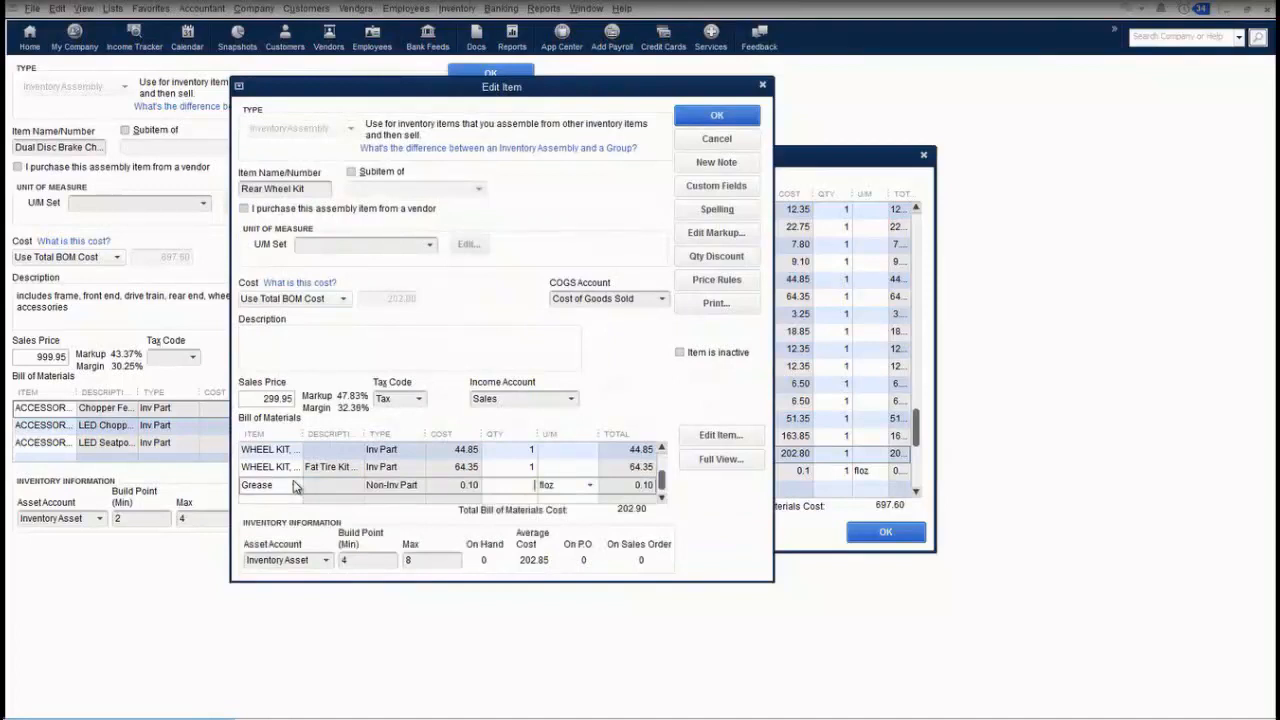
text(.5)
key(Tab)
click(731, 117)
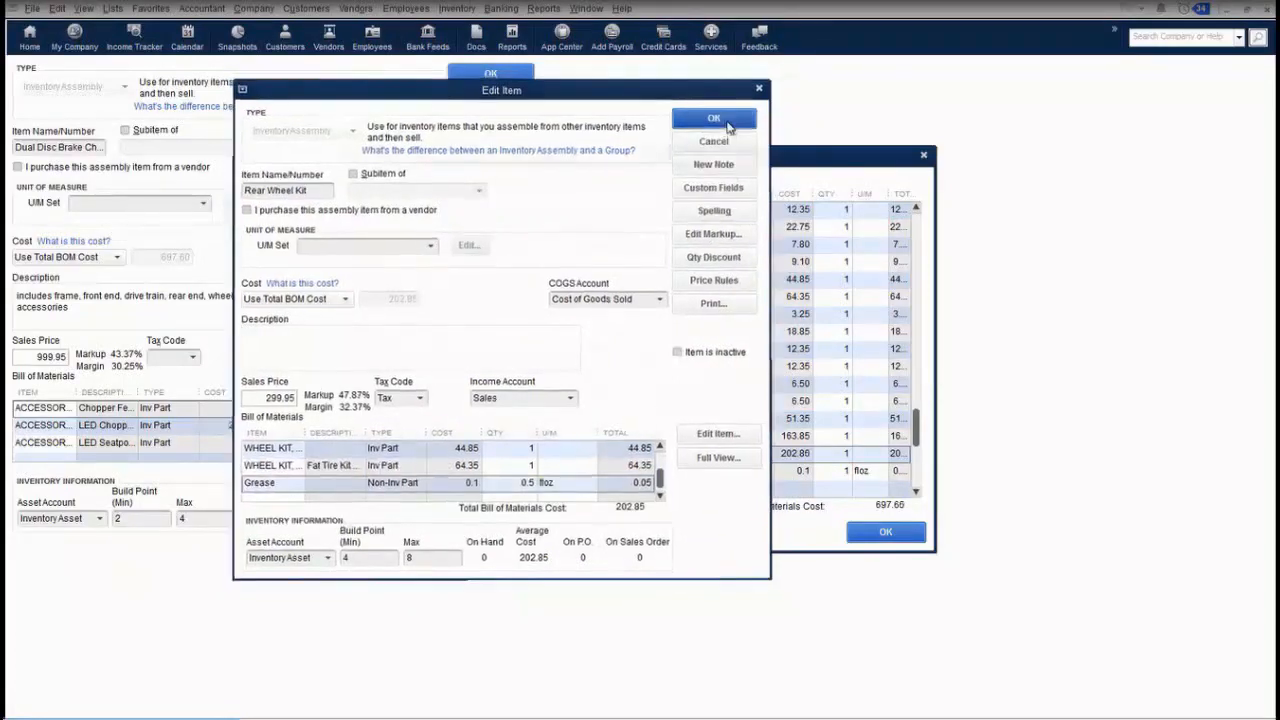
click(885, 532)
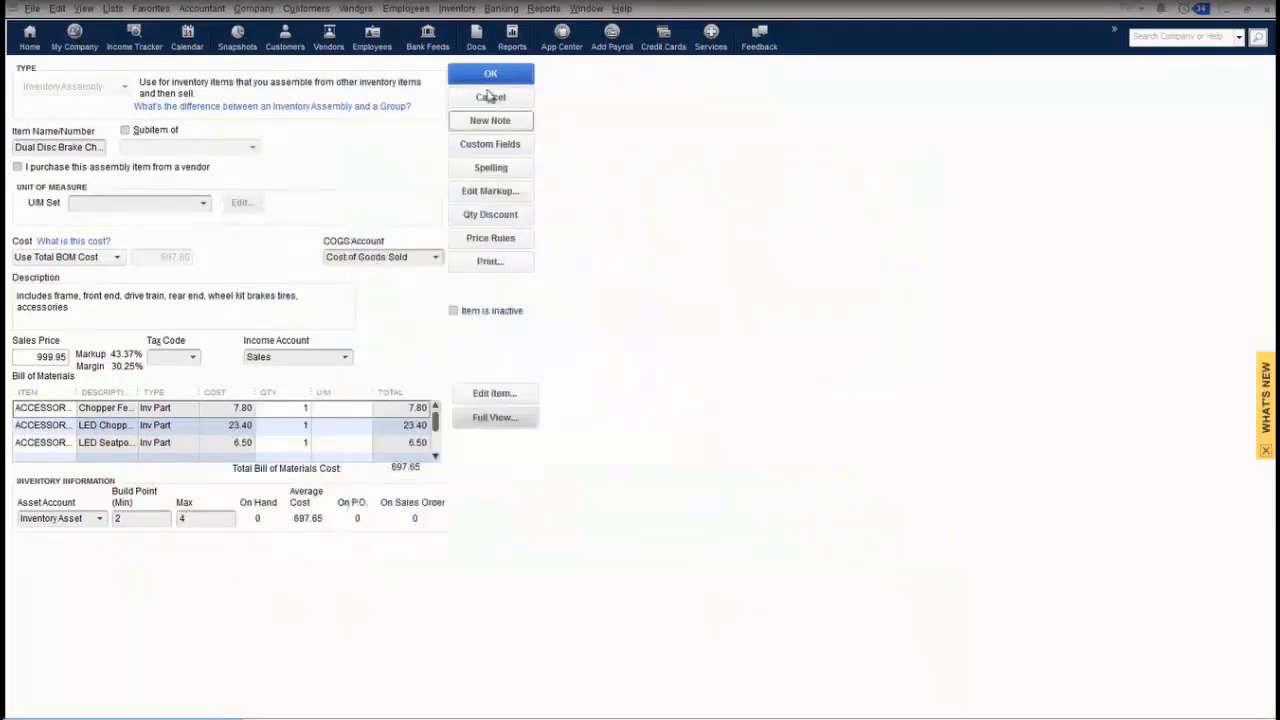
click(486, 80)
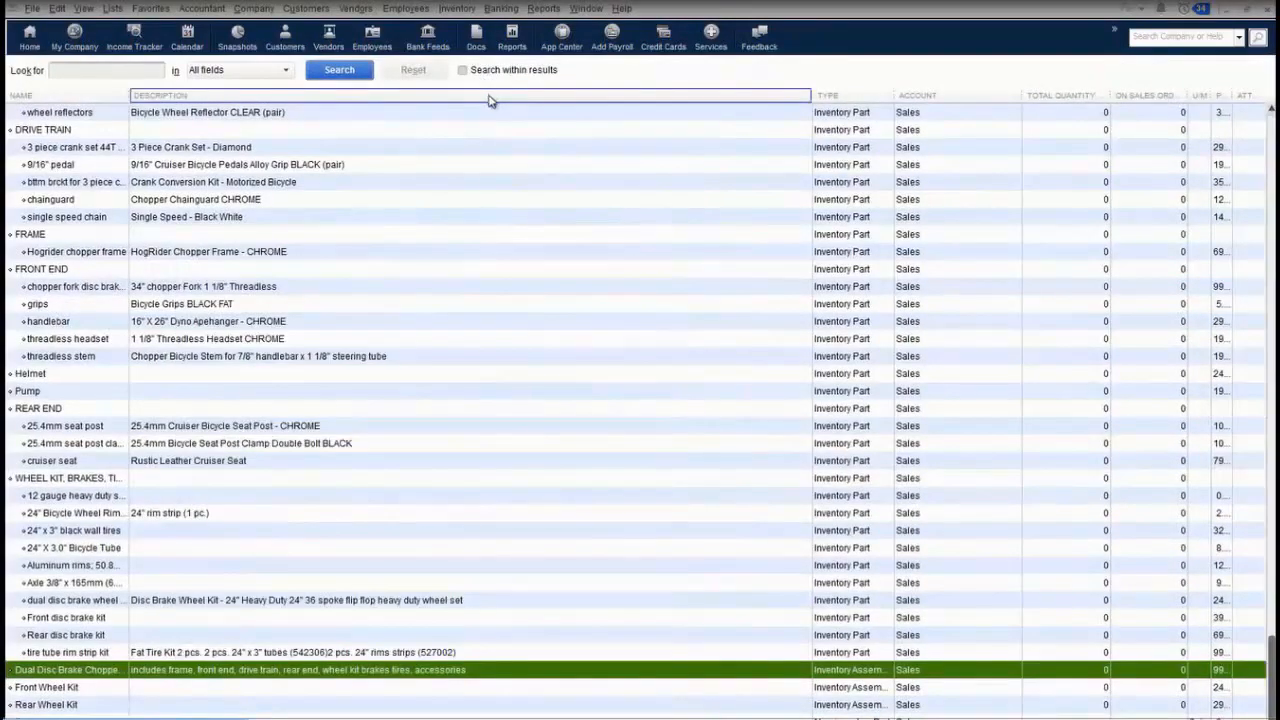
Look up which assemblies use the Grease item, and close the where-used view without replacing anything.
click(300, 717)
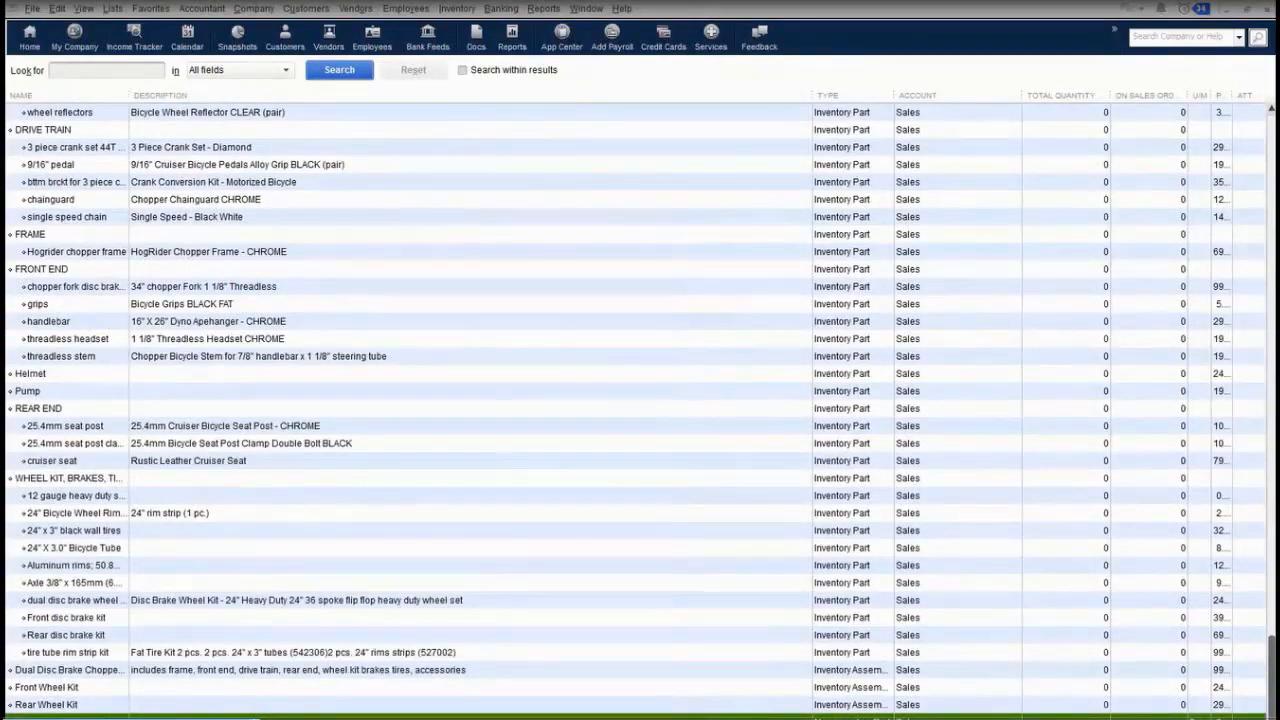
right_click(106, 712)
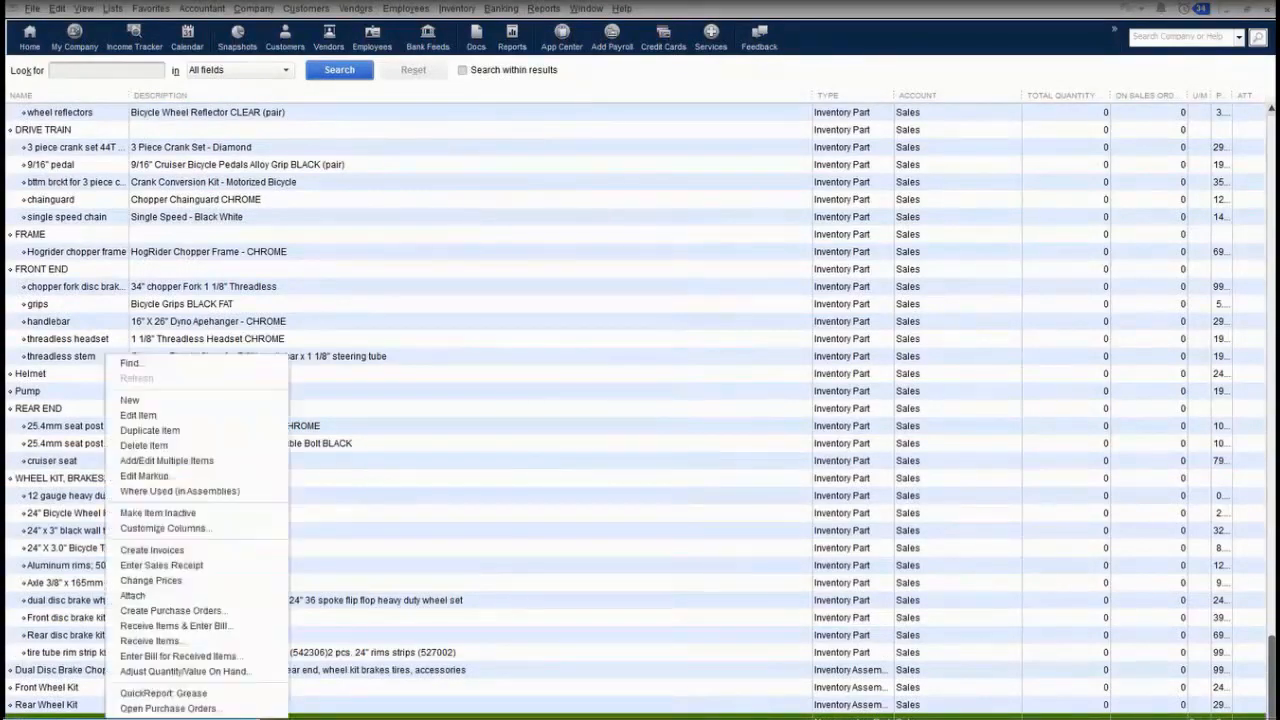
click(202, 494)
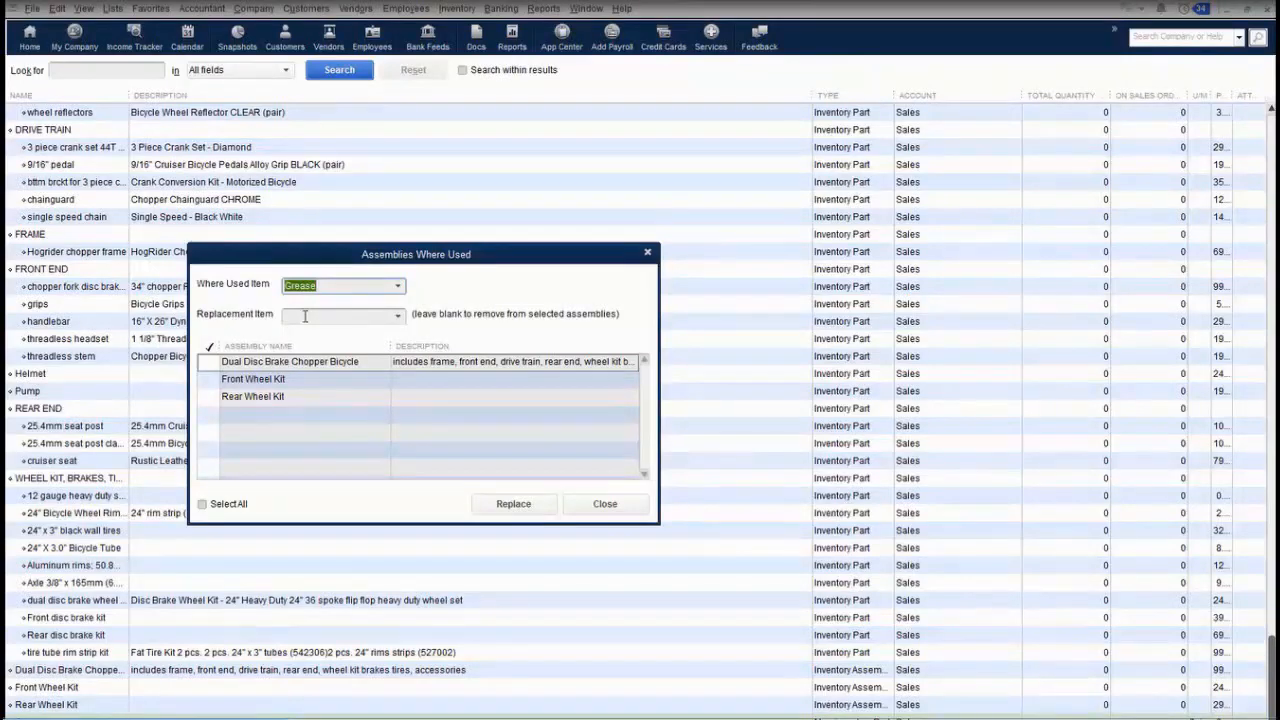
click(613, 510)
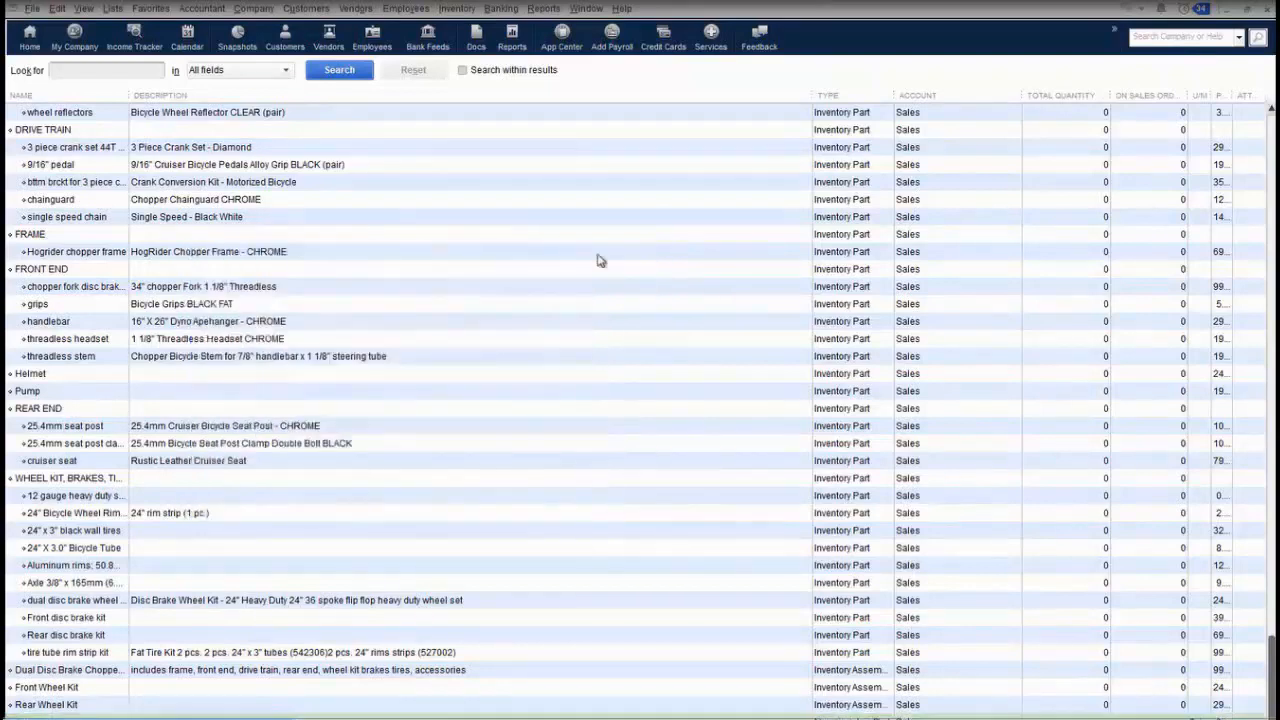
Open the custom field setup for items from the bottom bracket part in the DRIVE TRAIN group.
double_click(303, 188)
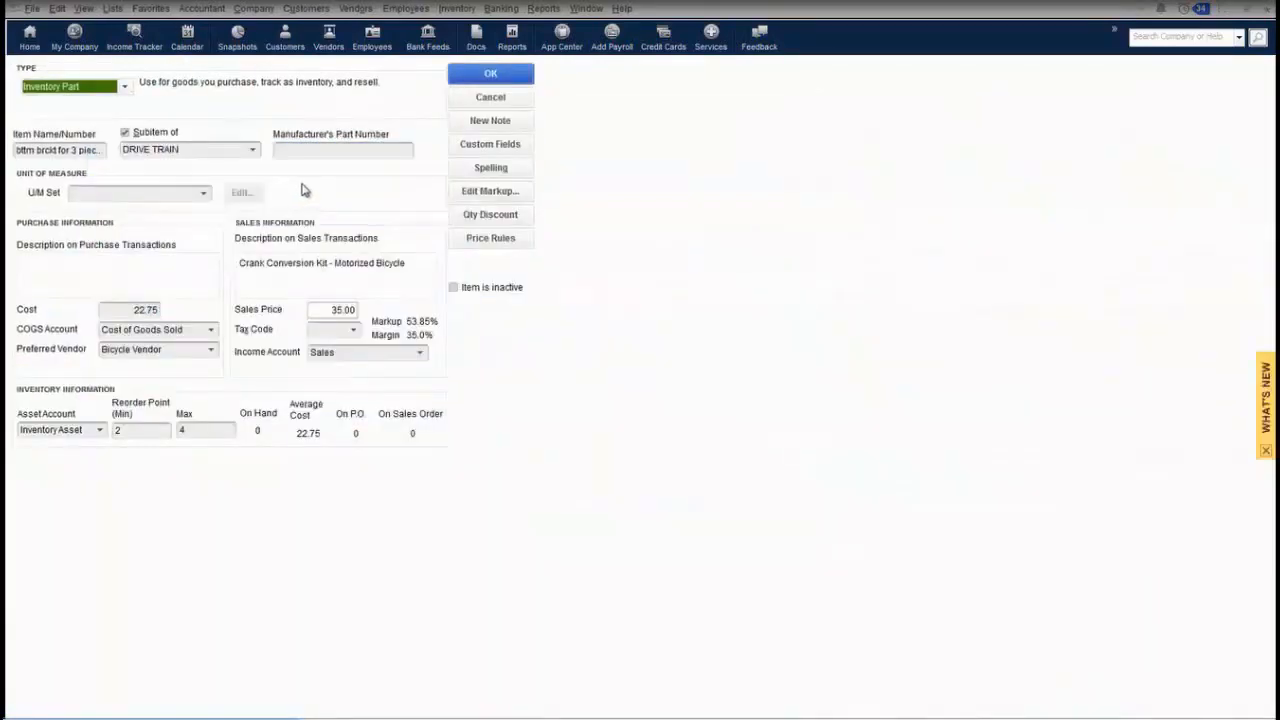
click(479, 150)
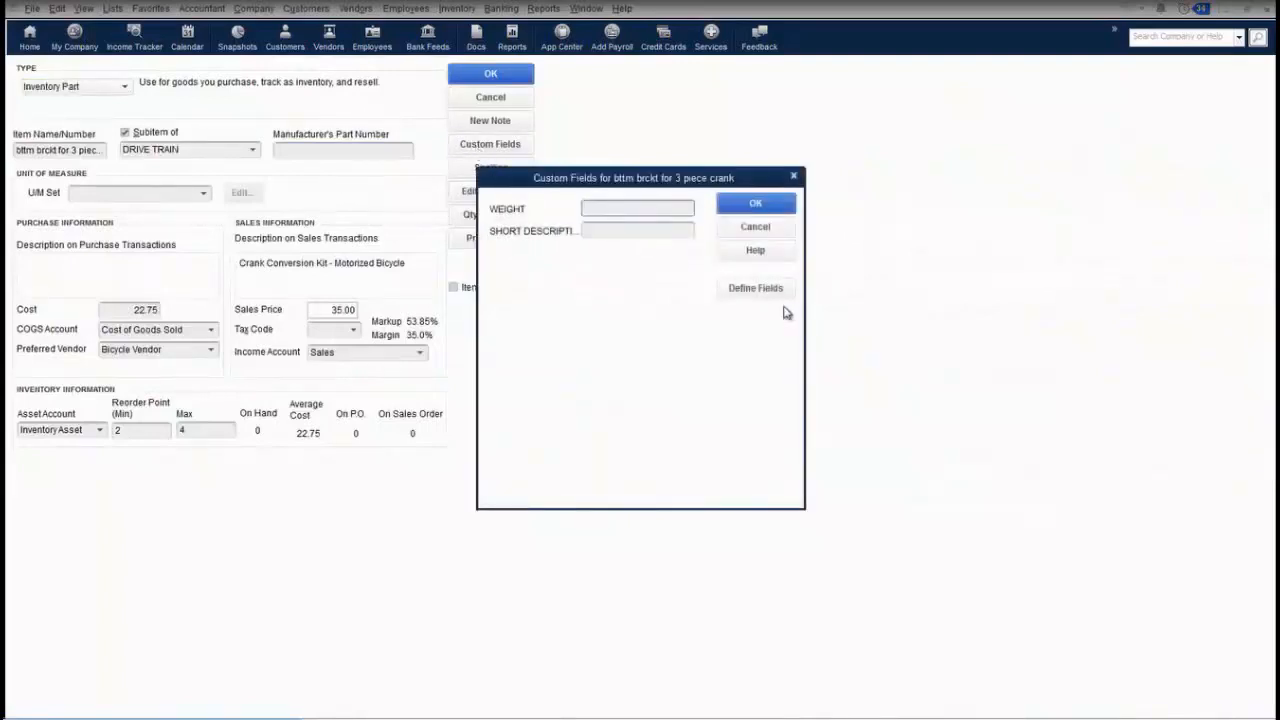
click(755, 288)
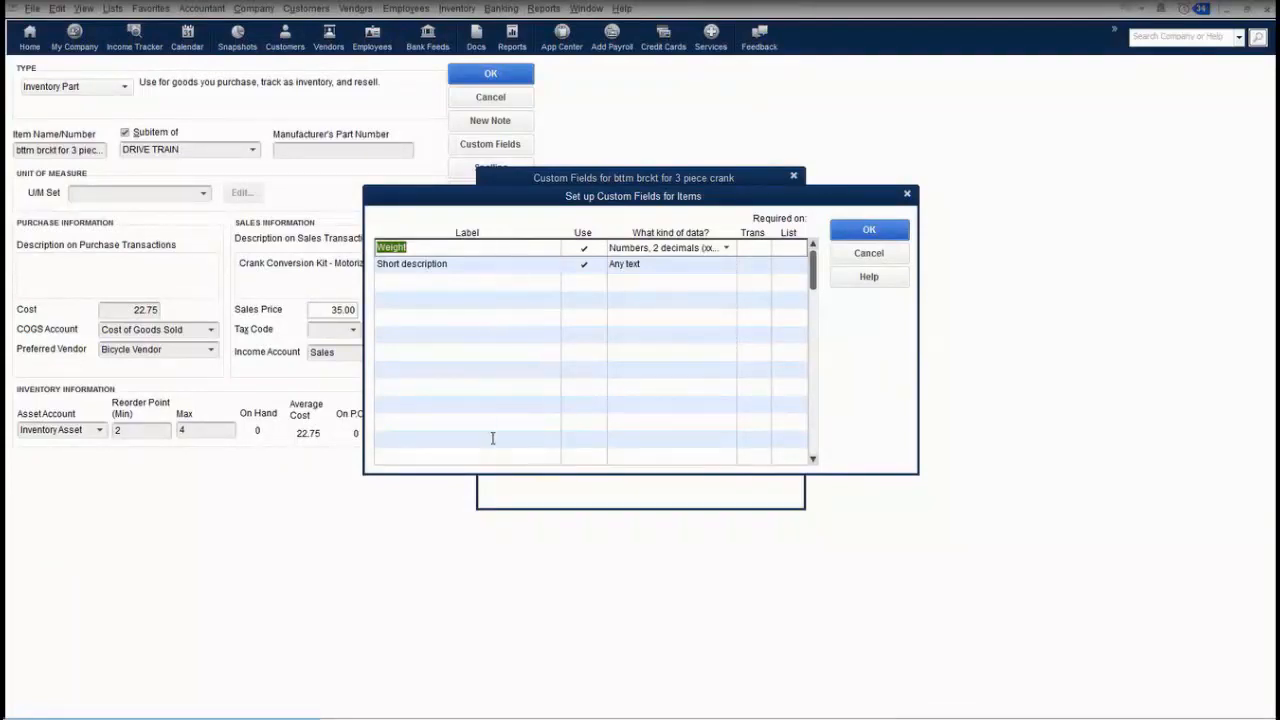
Explore the multi-choice data type and list requirement options for a third custom item field, and cancel the setup.
click(665, 282)
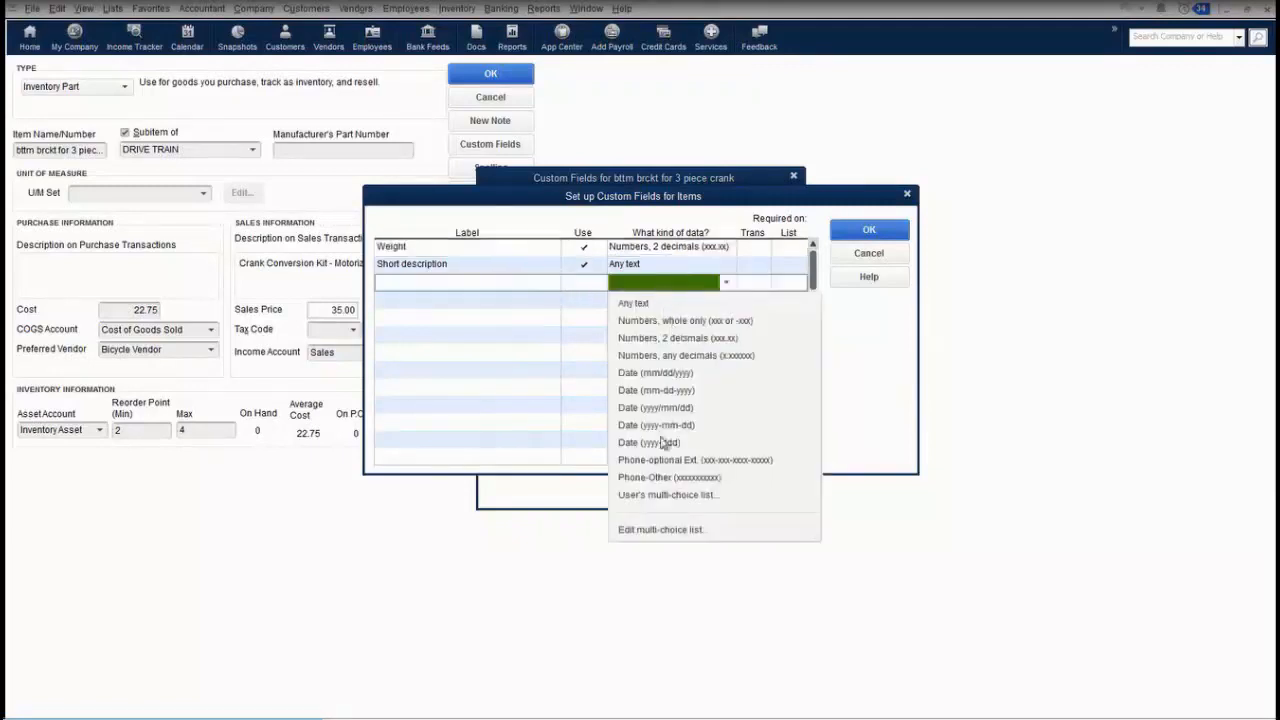
click(660, 494)
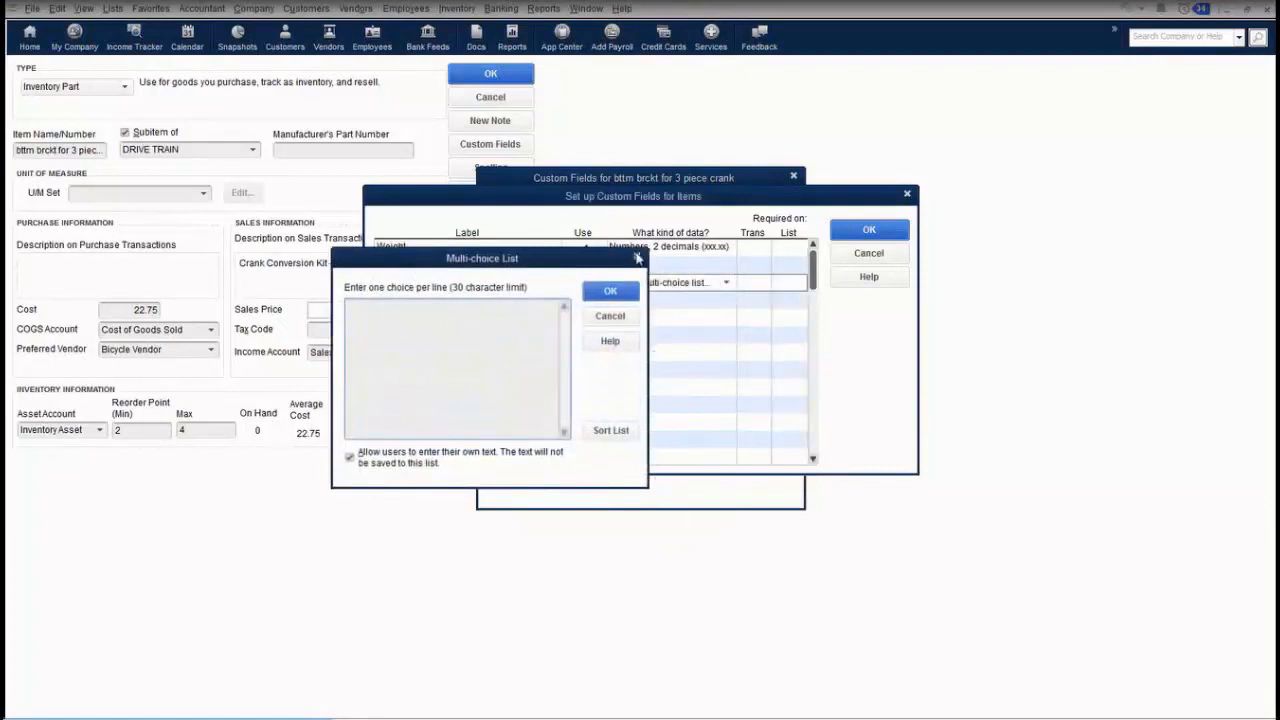
click(637, 257)
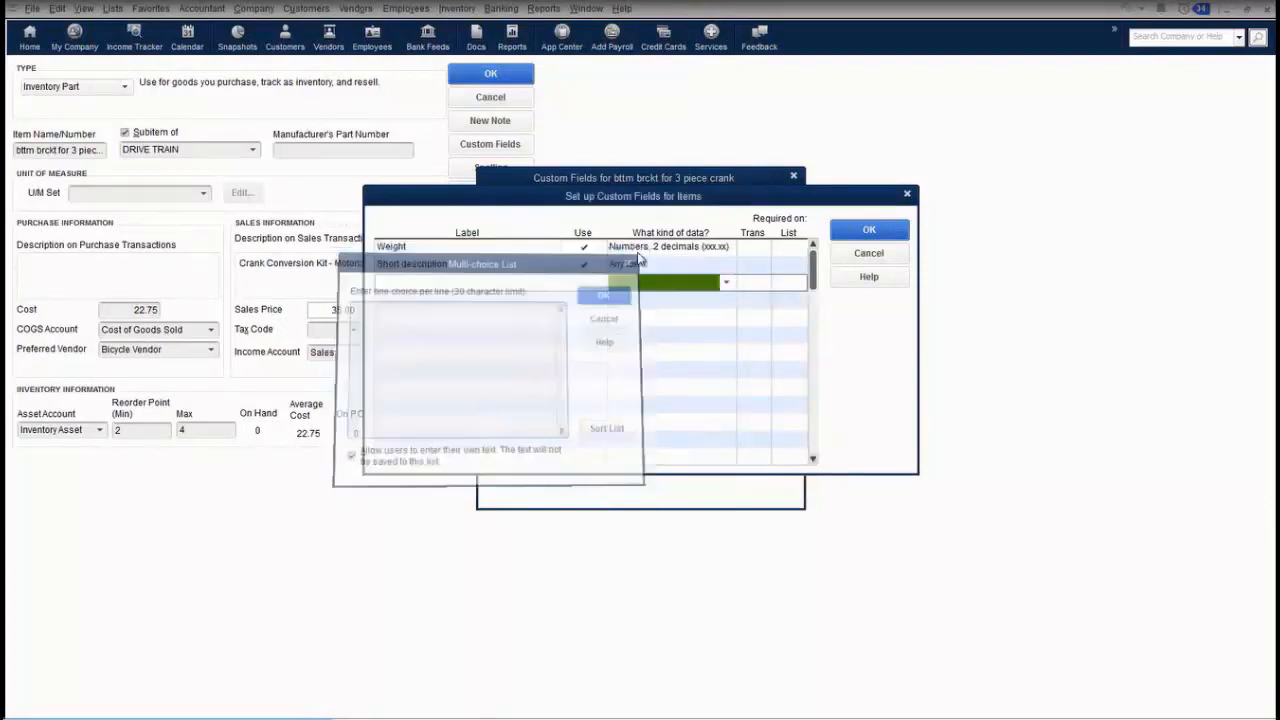
click(760, 281)
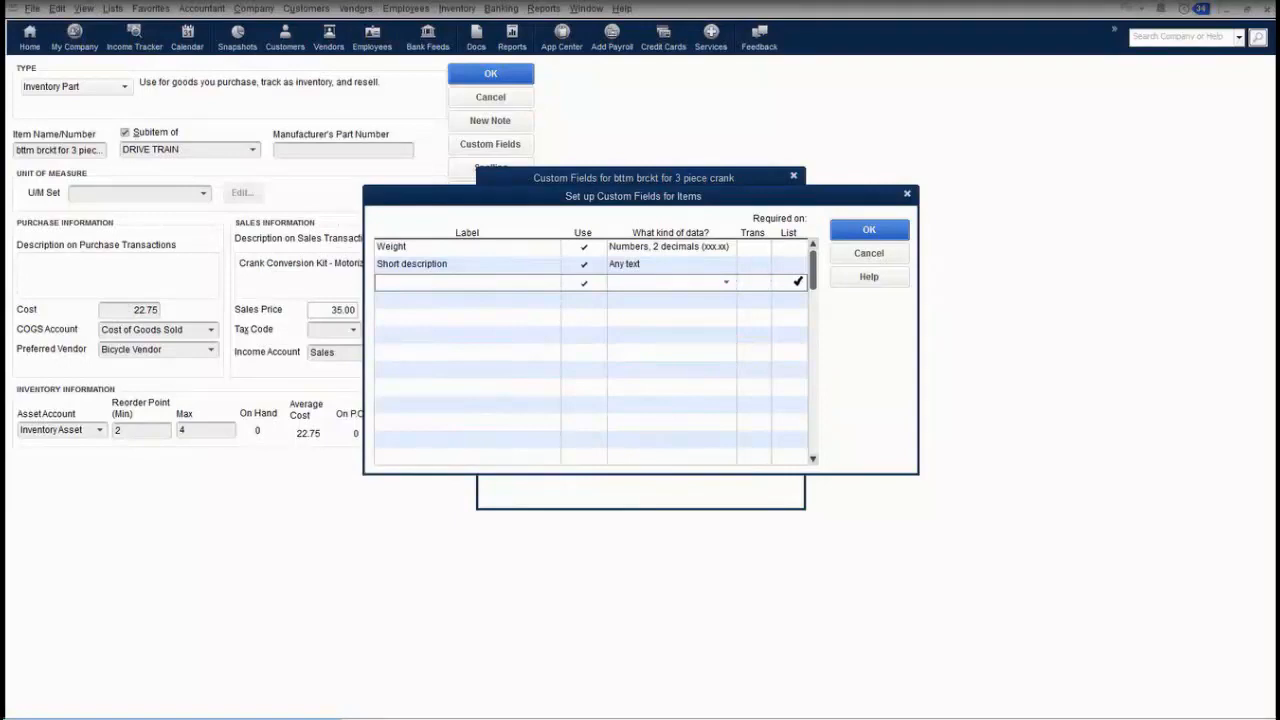
click(868, 253)
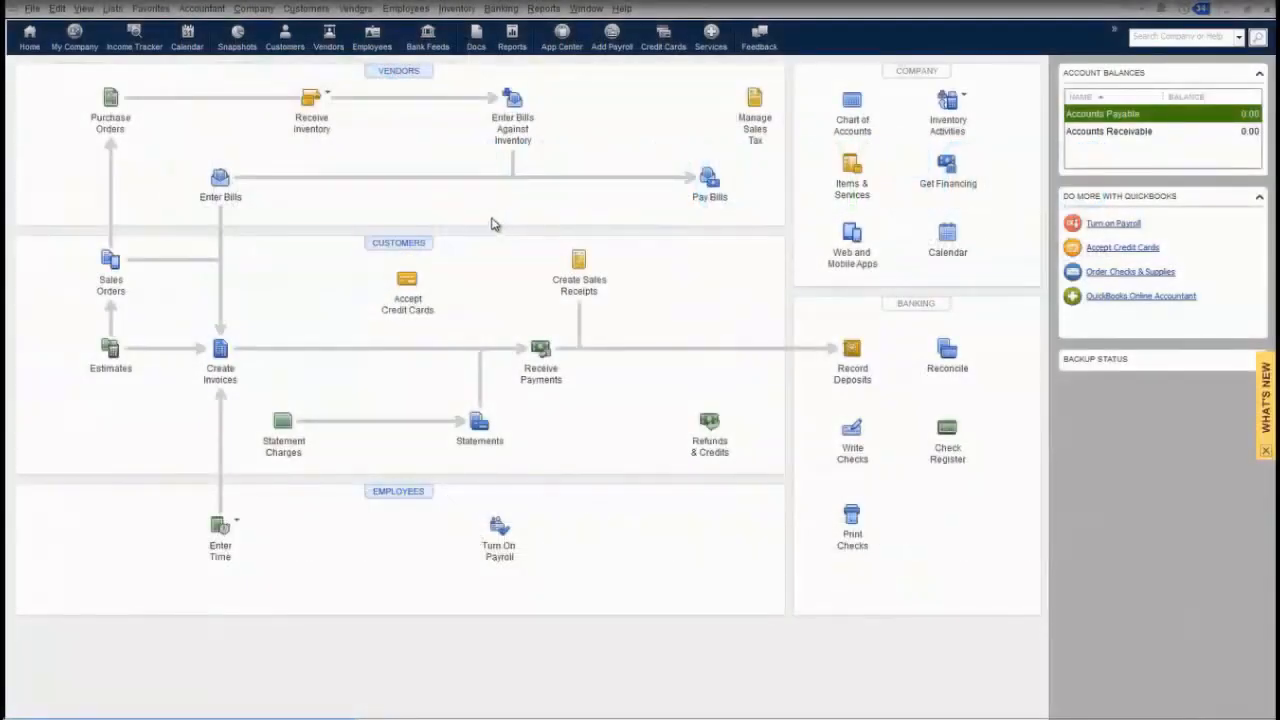
Open the Advanced Inventory Settings from the company preferences for Items & Inventory.
click(57, 8)
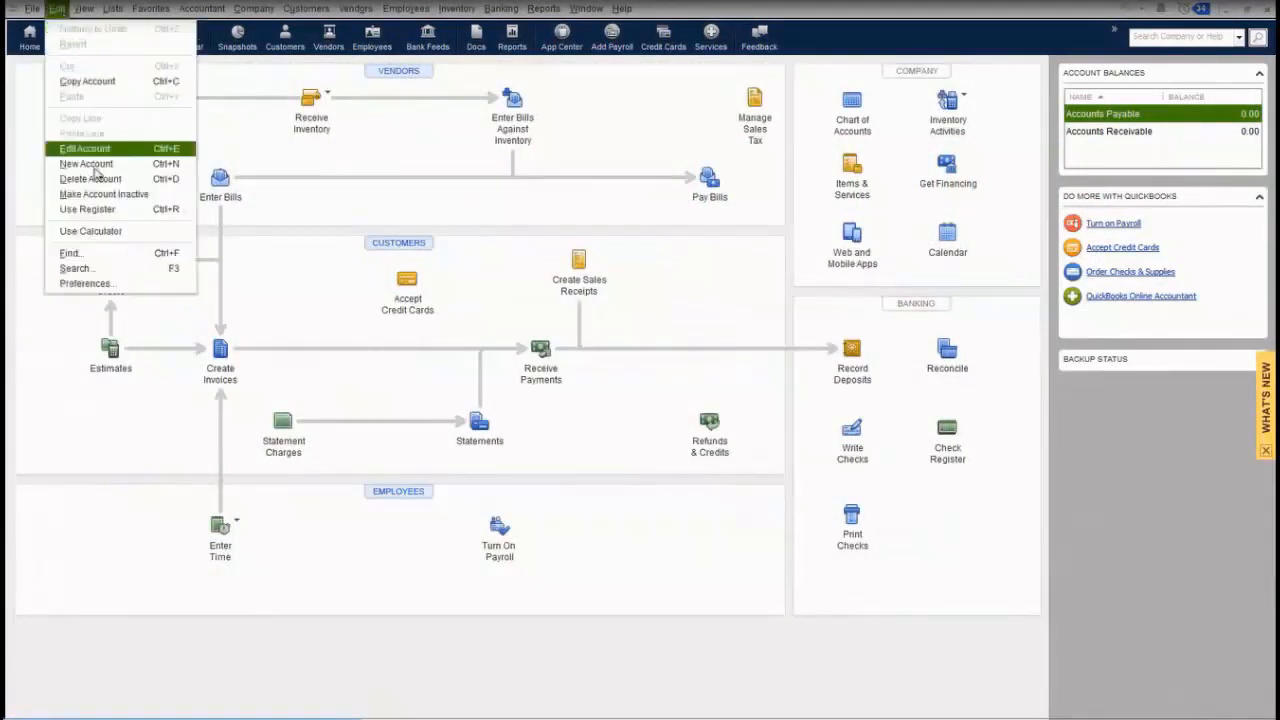
click(95, 285)
click(513, 160)
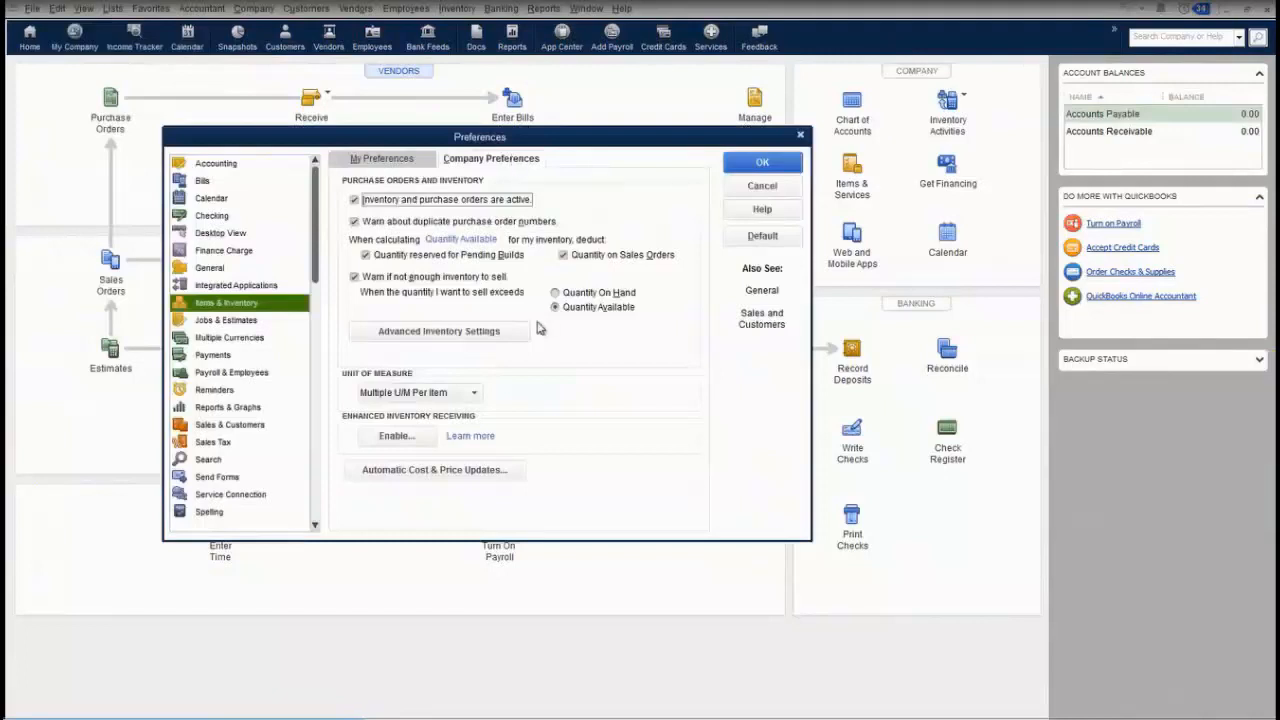
click(508, 340)
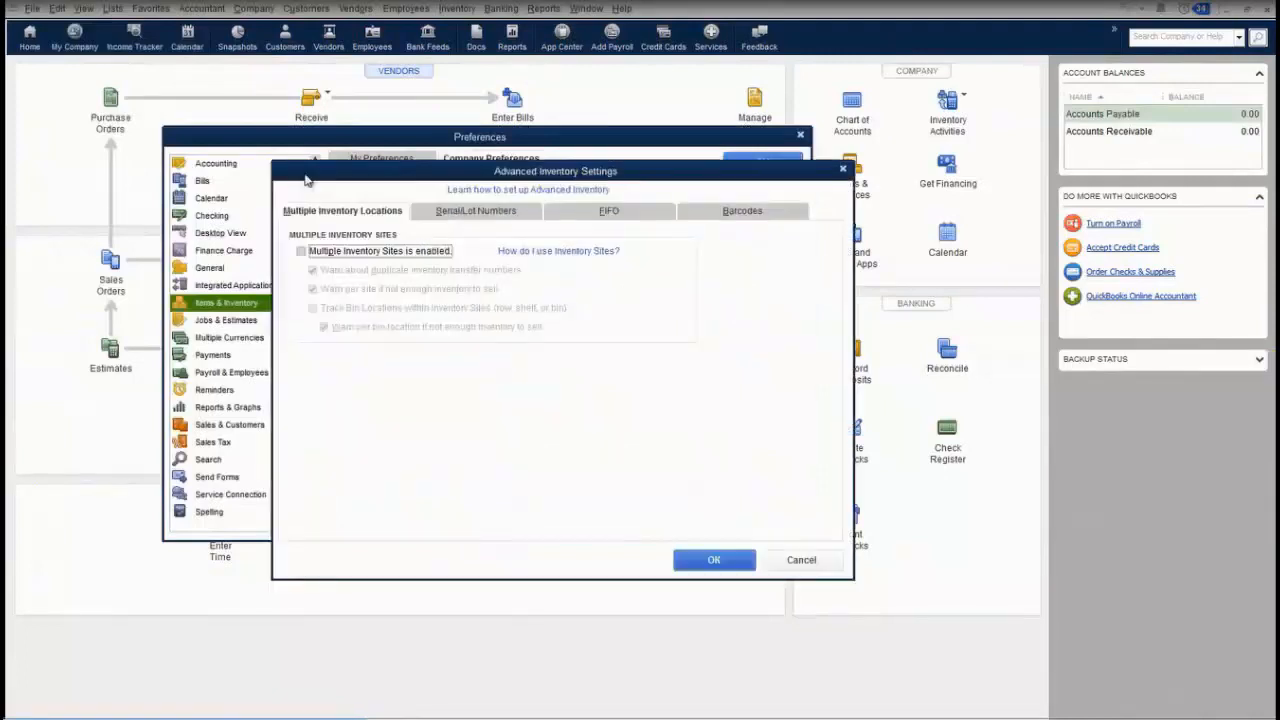
Enable Multiple Inventory Sites with bin location tracking, and enable lot or serial number tracking using Lot Numbers.
click(301, 252)
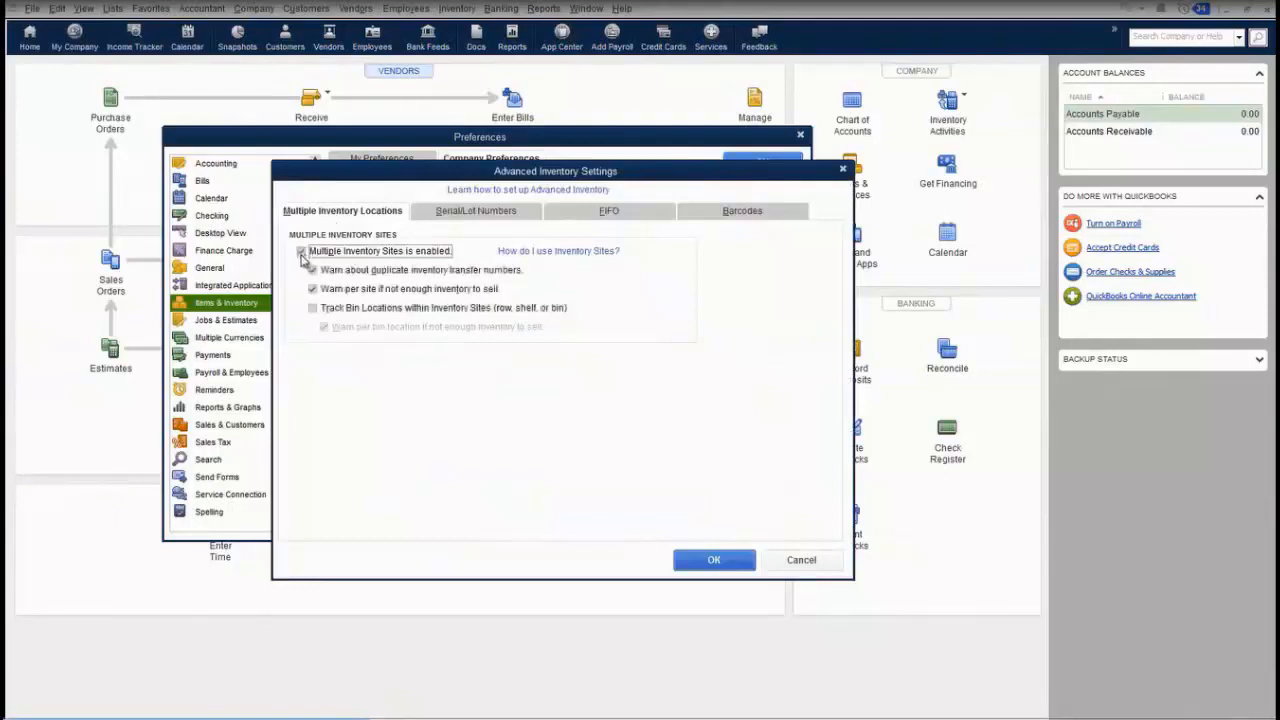
click(313, 309)
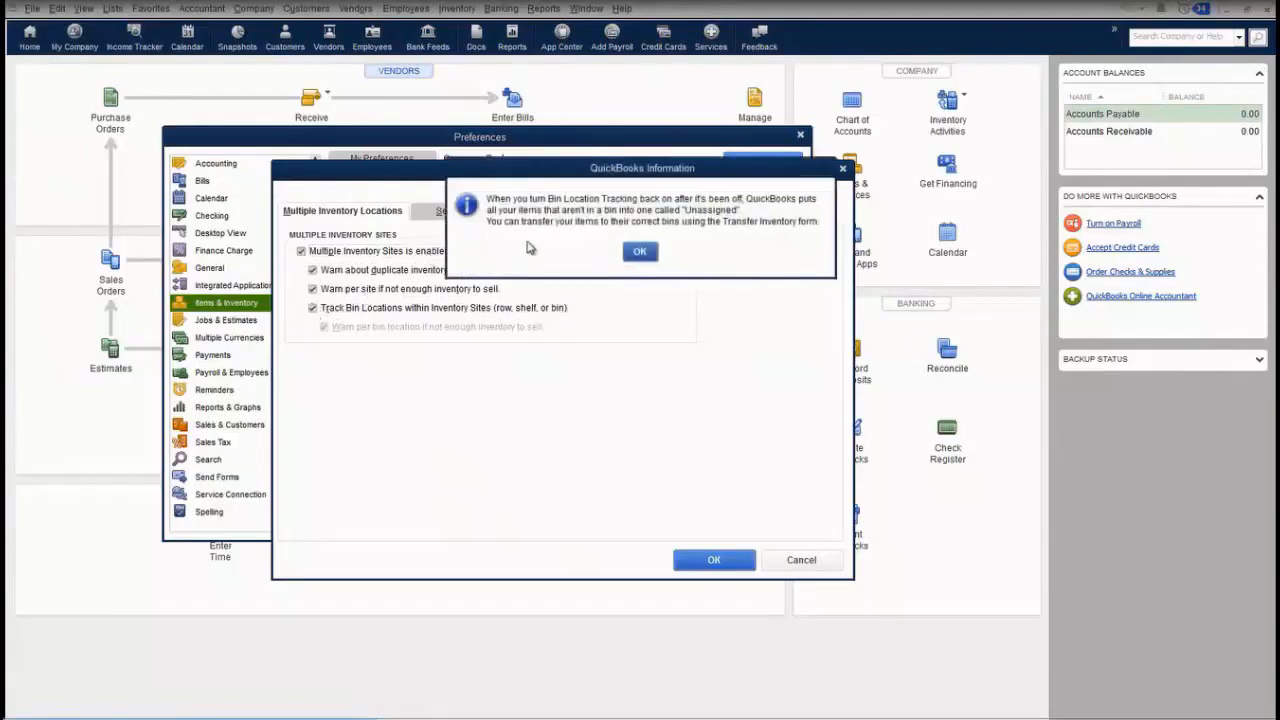
click(641, 252)
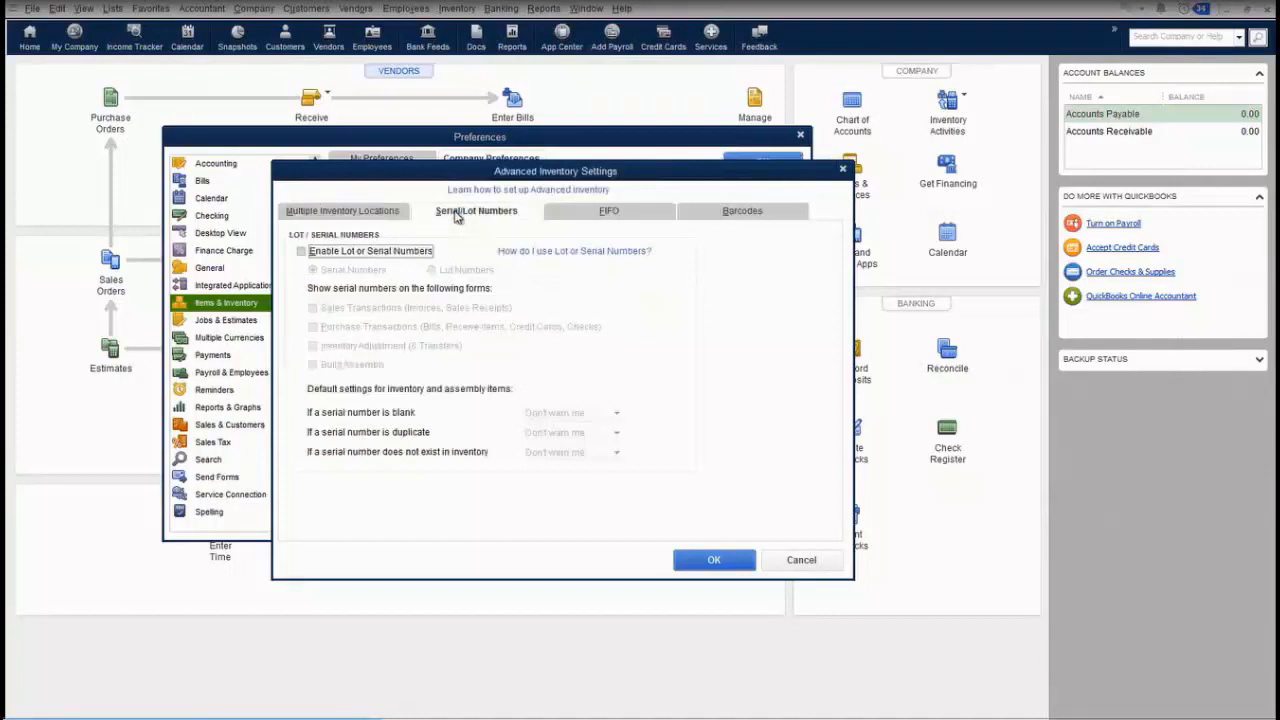
click(372, 250)
click(432, 270)
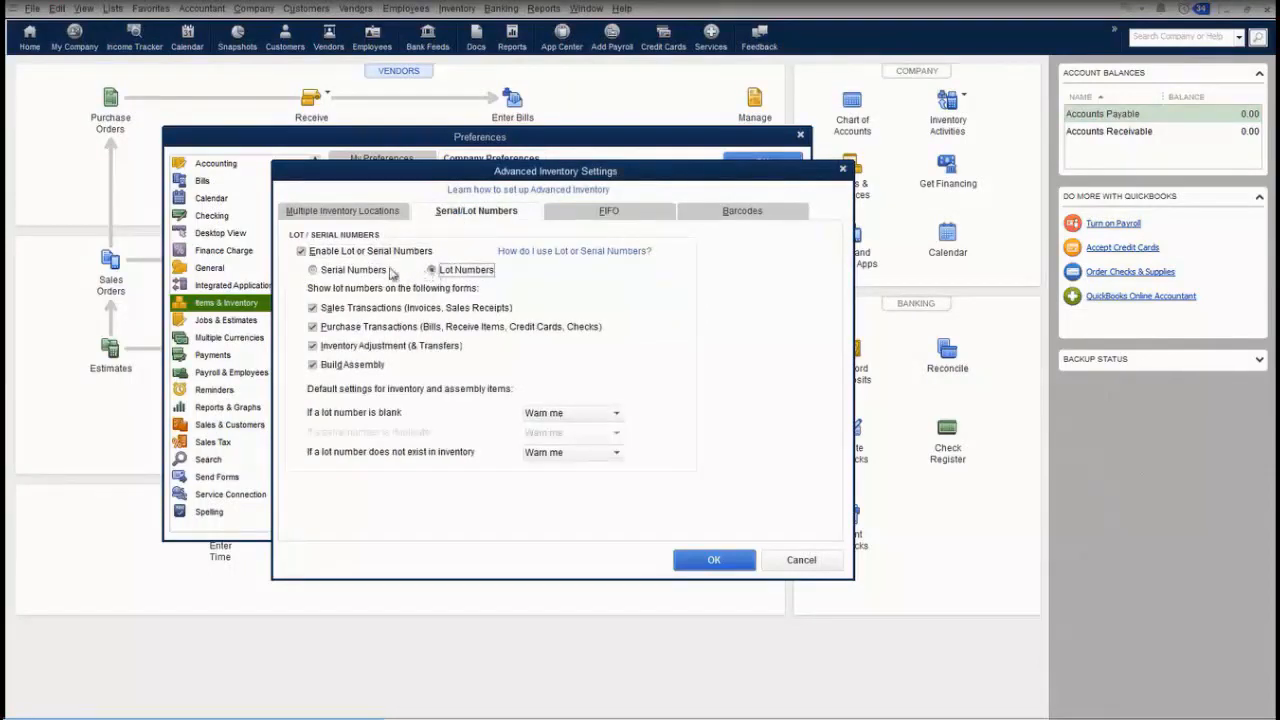
Check the FIFO and Barcodes settings, then save the advanced inventory settings and company preferences.
click(561, 216)
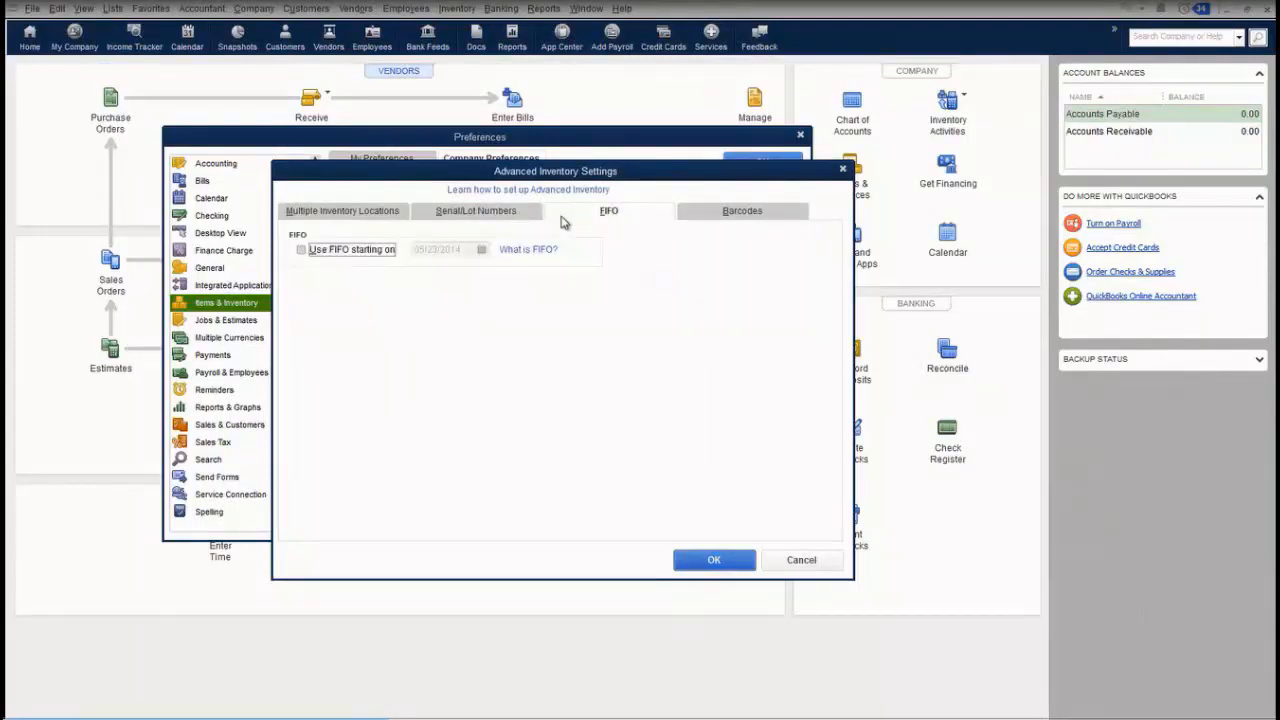
click(716, 220)
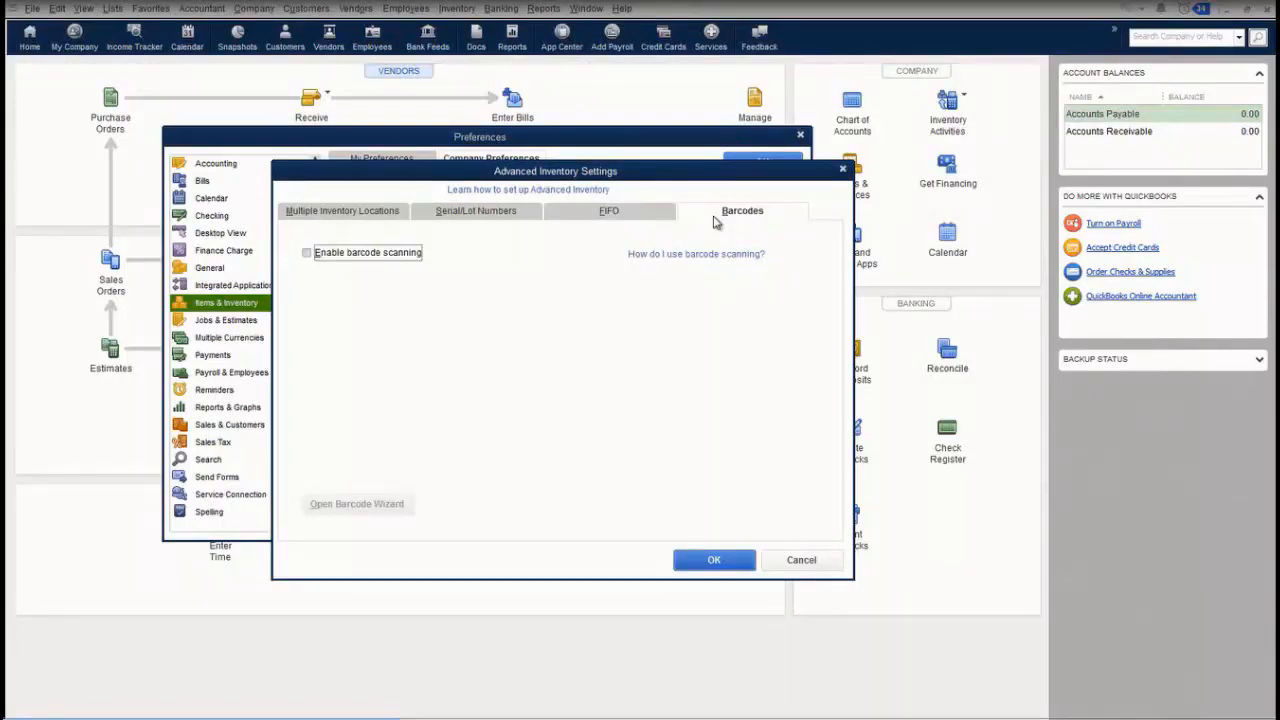
click(722, 561)
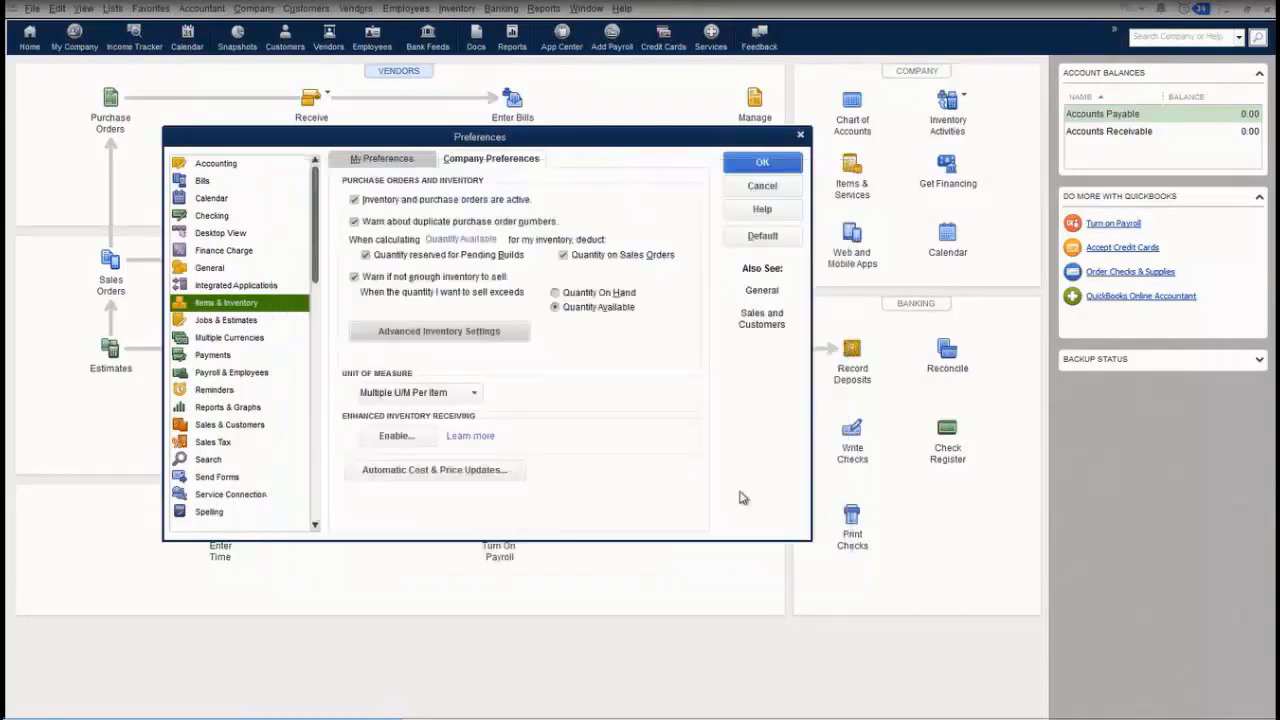
click(772, 168)
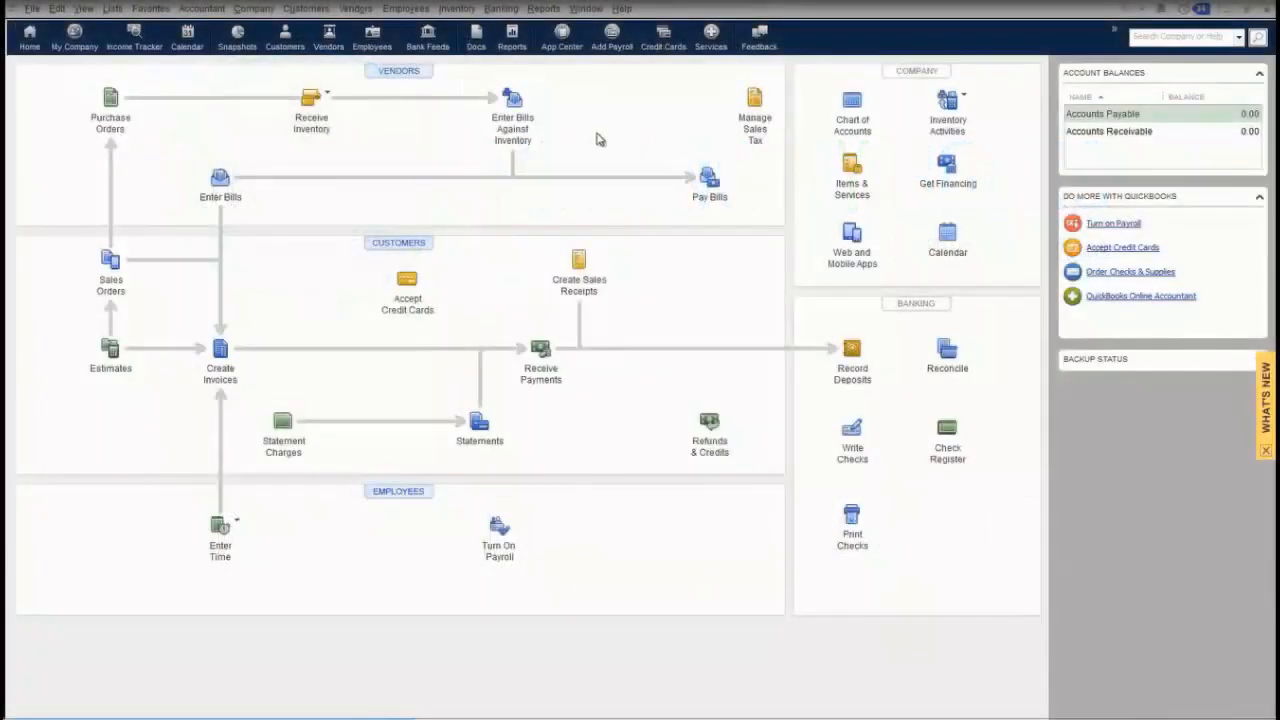
Examine the fender set, front bullet light kit and 9/16" pedal details and images in the Inventory Center.
click(455, 10)
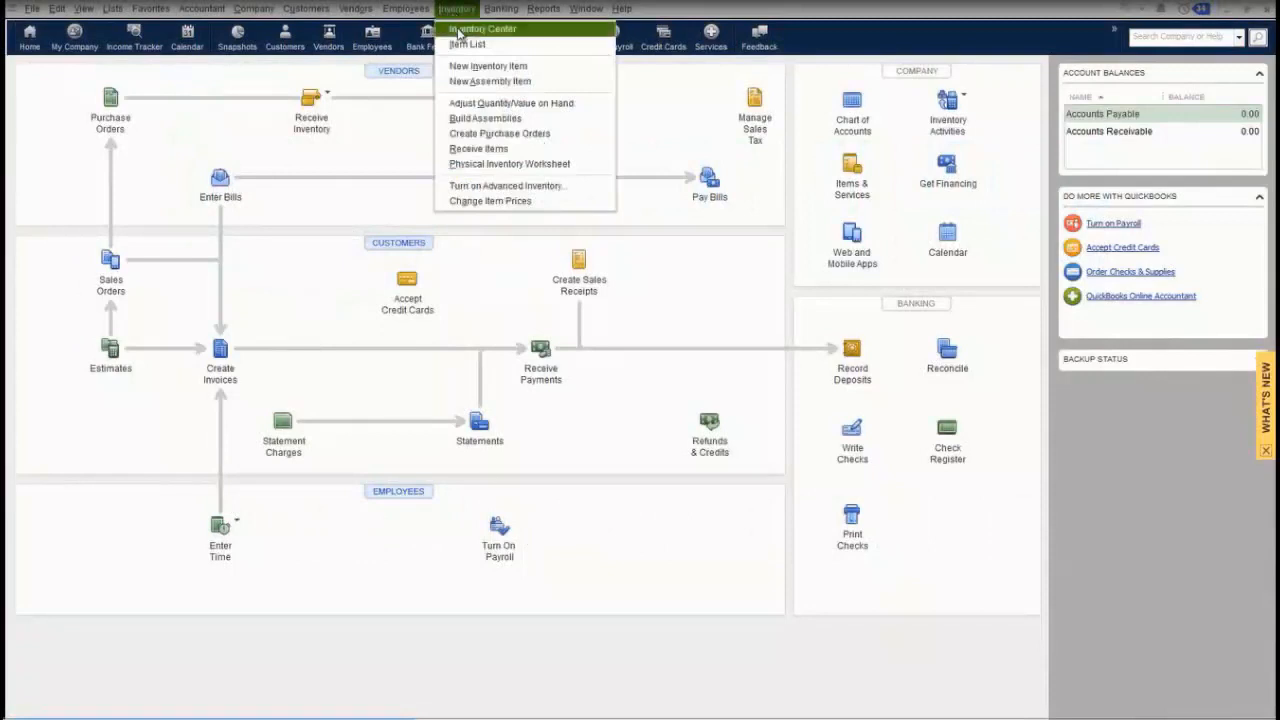
click(460, 28)
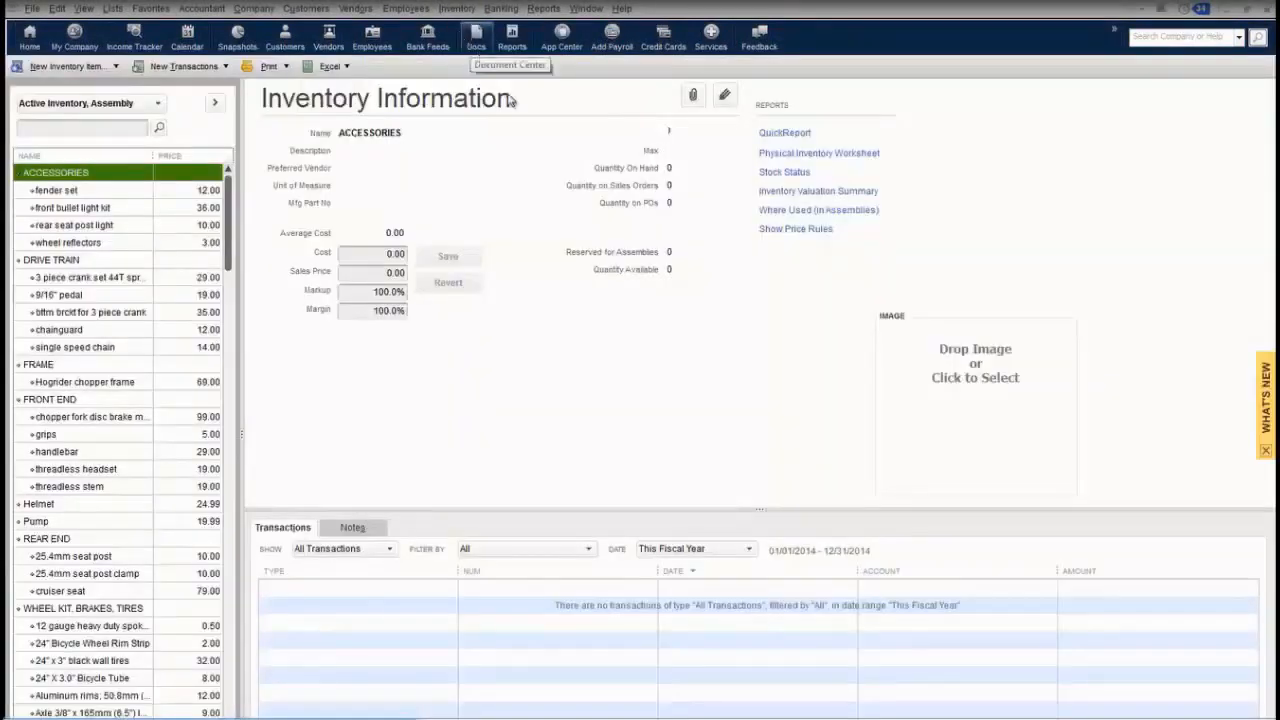
click(110, 190)
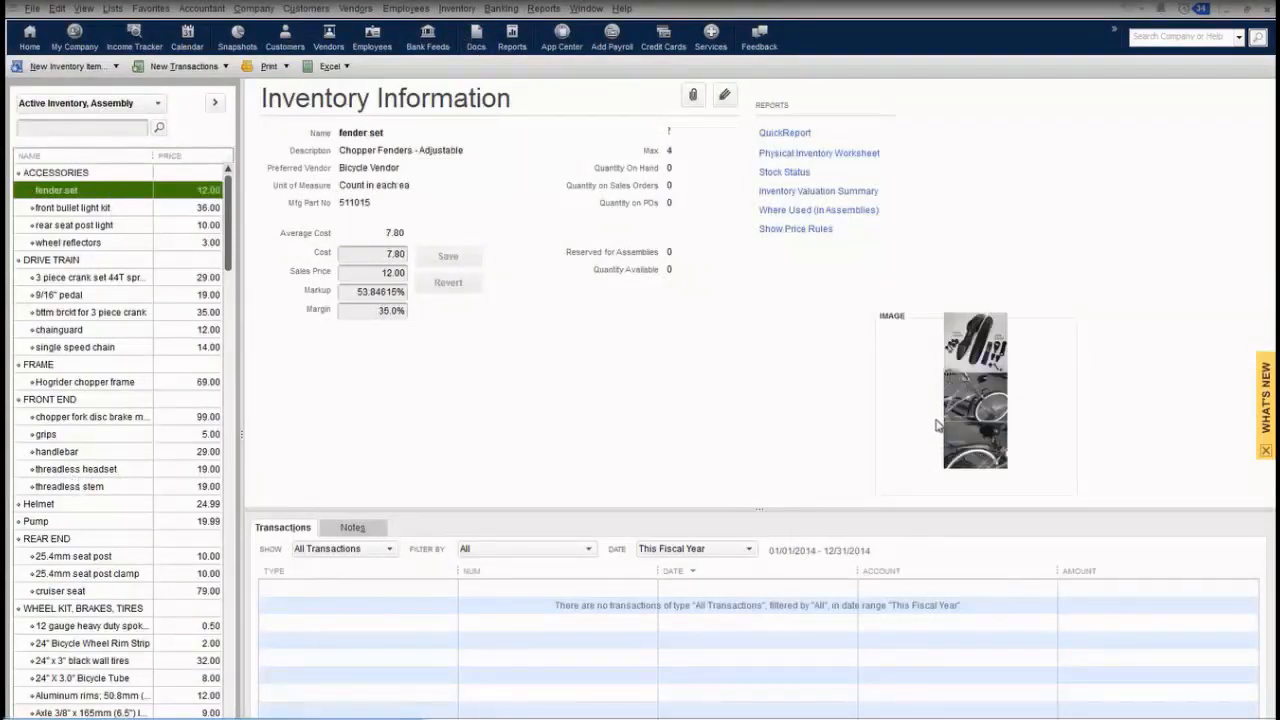
click(56, 211)
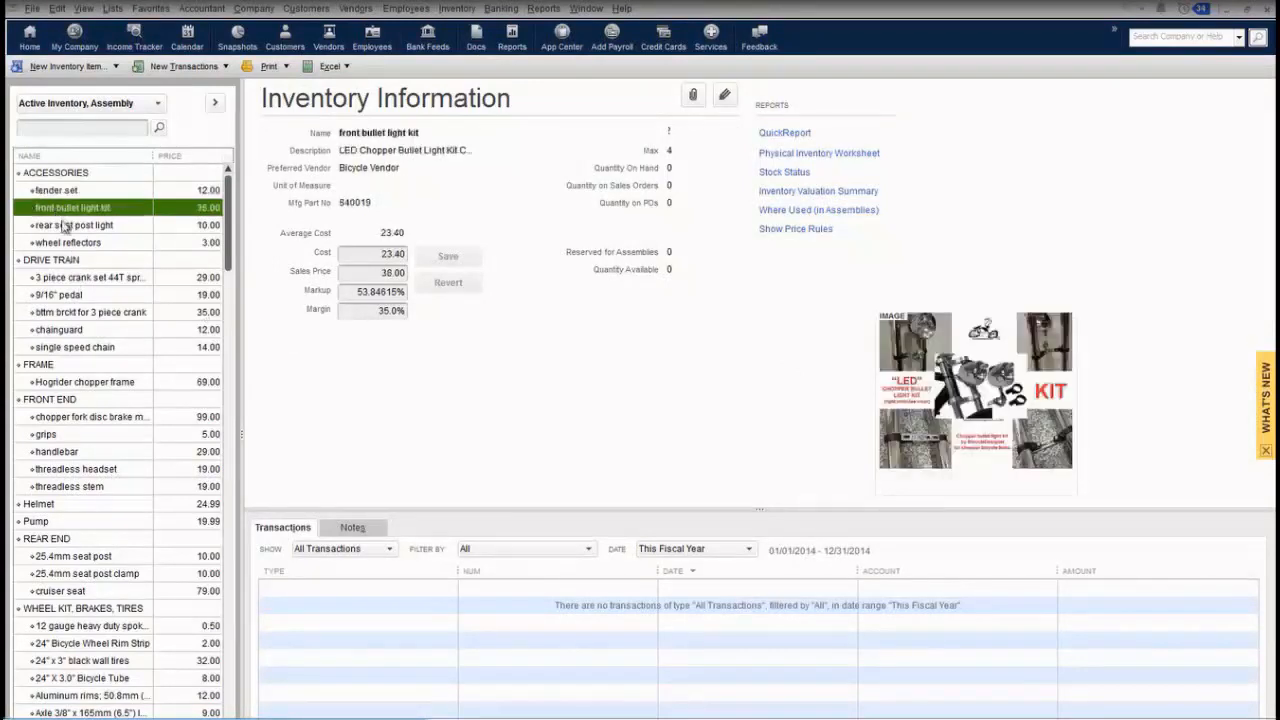
click(73, 297)
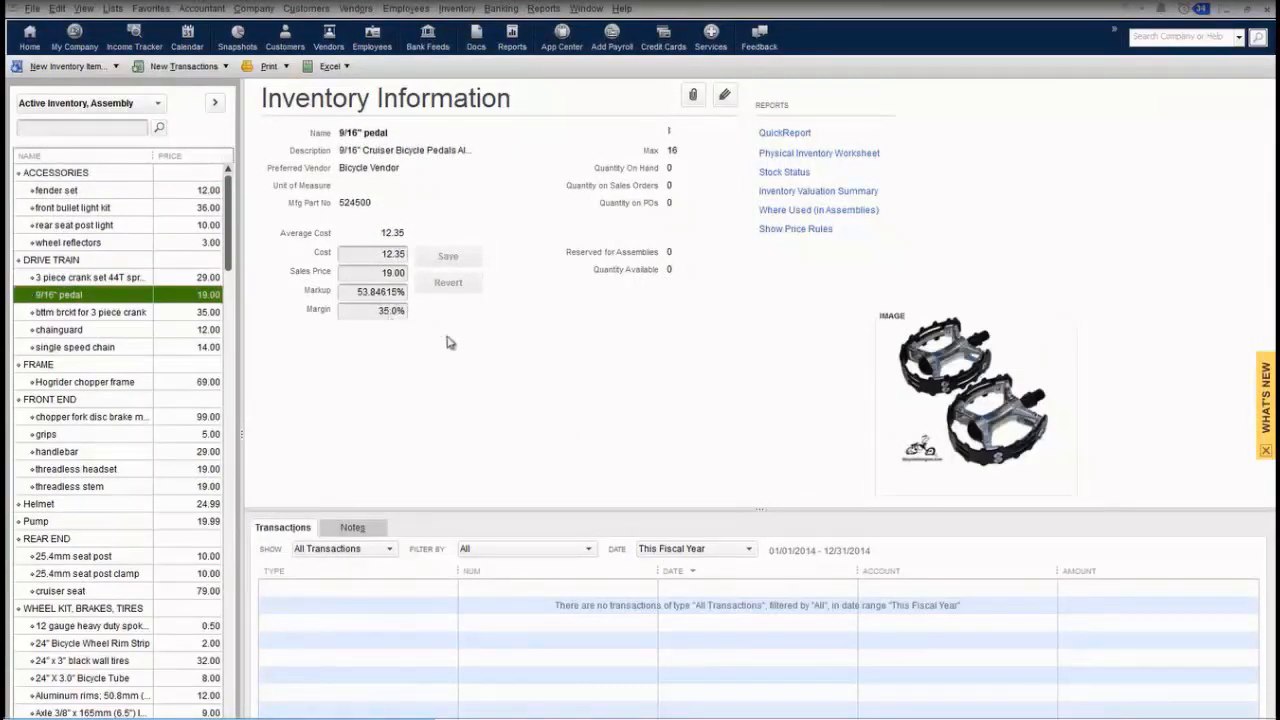
View the 9/16" pedal's item record without changing it, and check the inventory site filter in the Inventory Center.
click(725, 95)
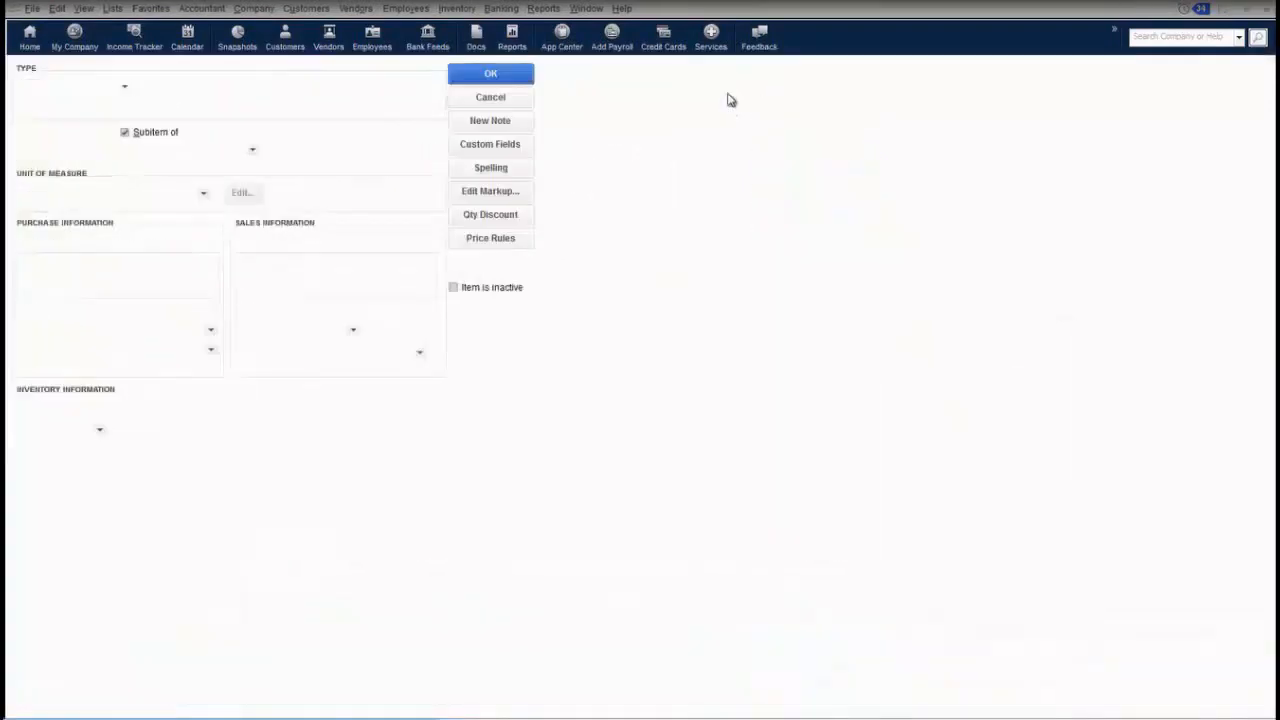
click(512, 101)
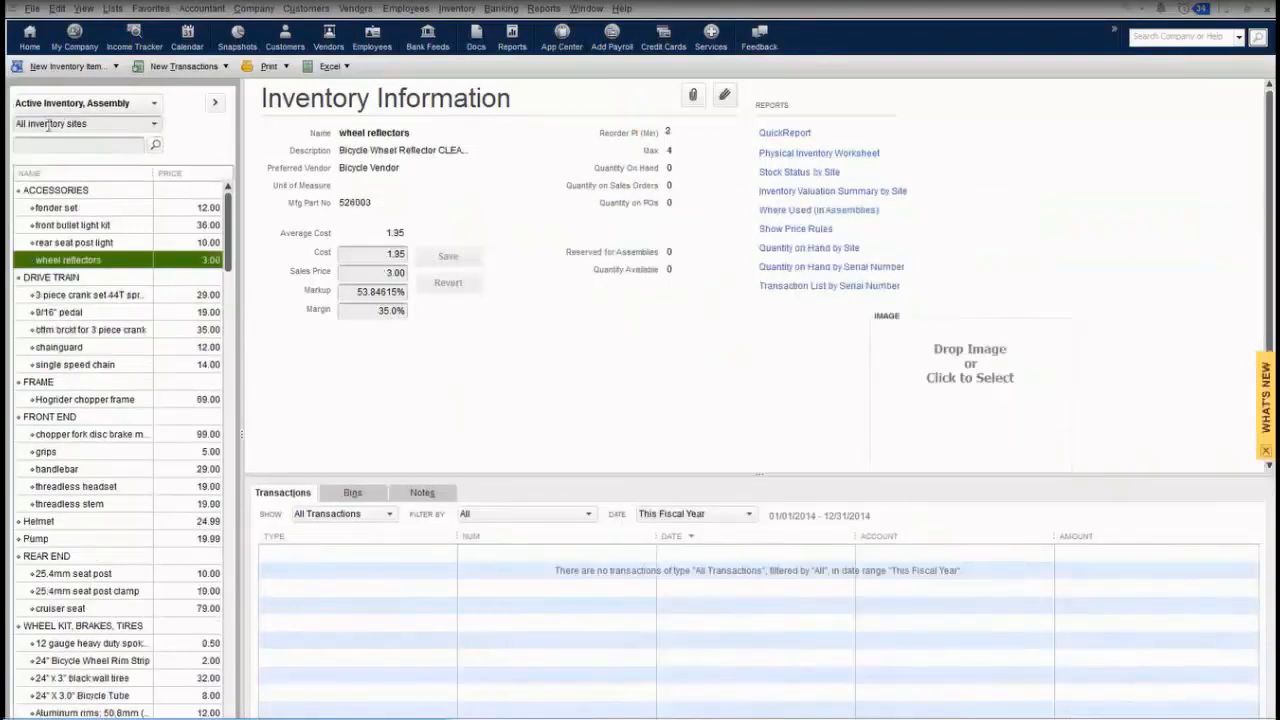
click(153, 126)
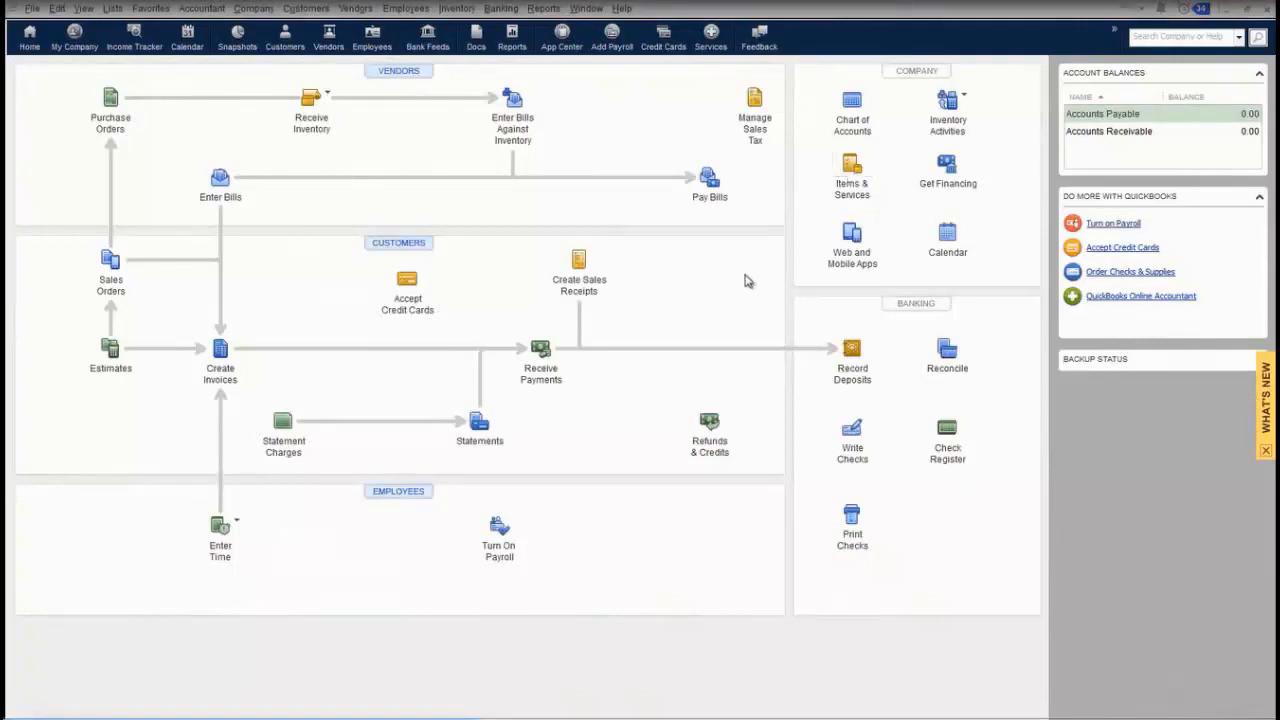
Examine the full bill of materials of the Dual Disc Brake Chopper Bicycle assembly, and close the item and item list.
click(851, 181)
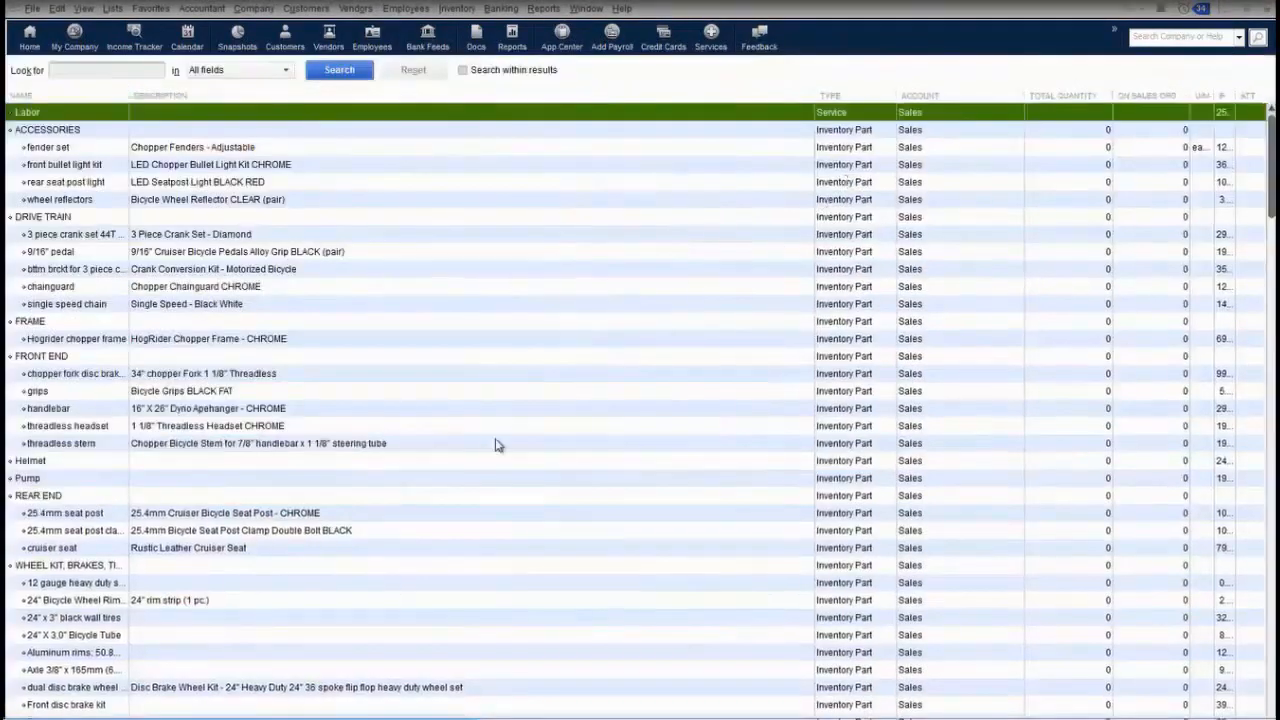
scroll(491, 506, down, 2)
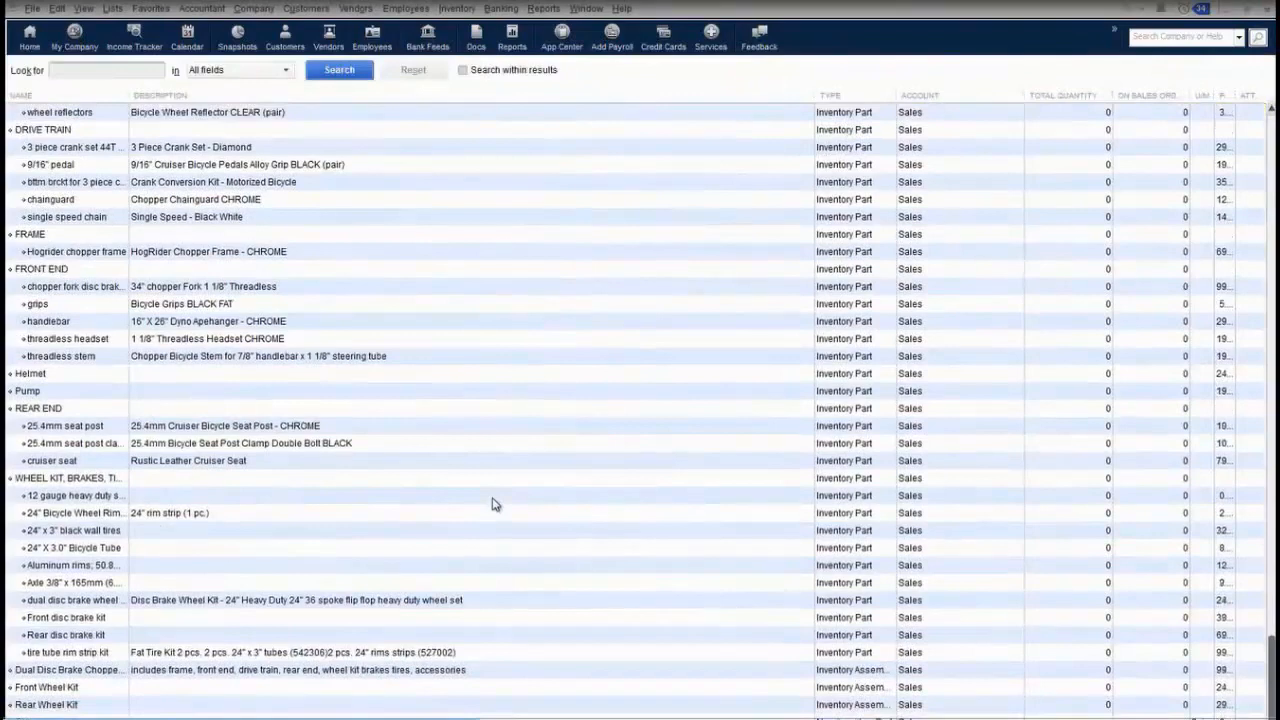
double_click(166, 673)
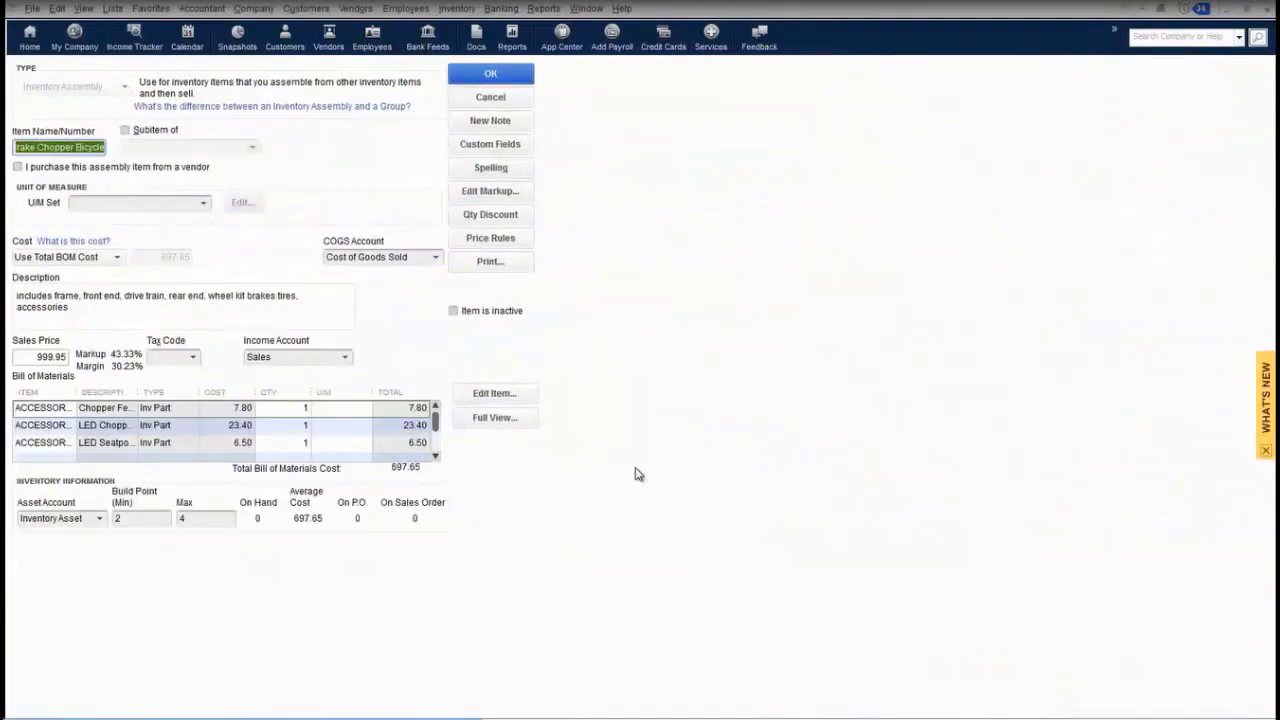
click(524, 418)
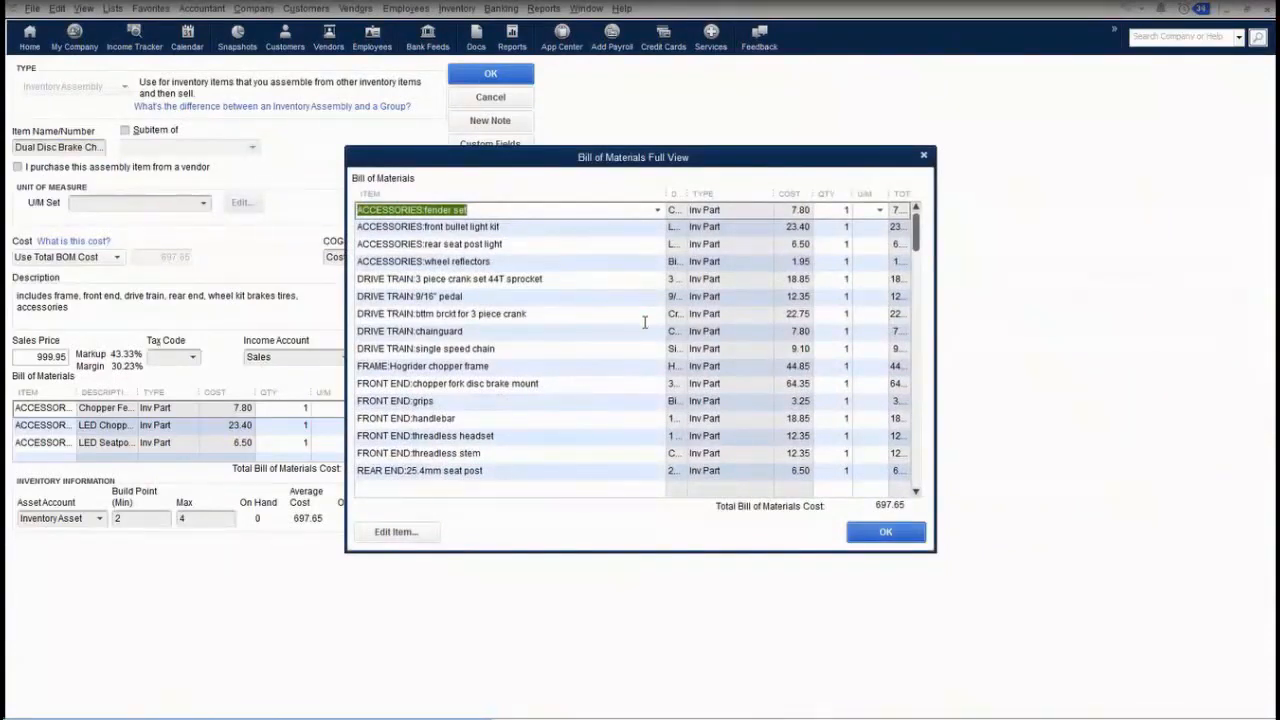
scroll(644, 321, down, 2)
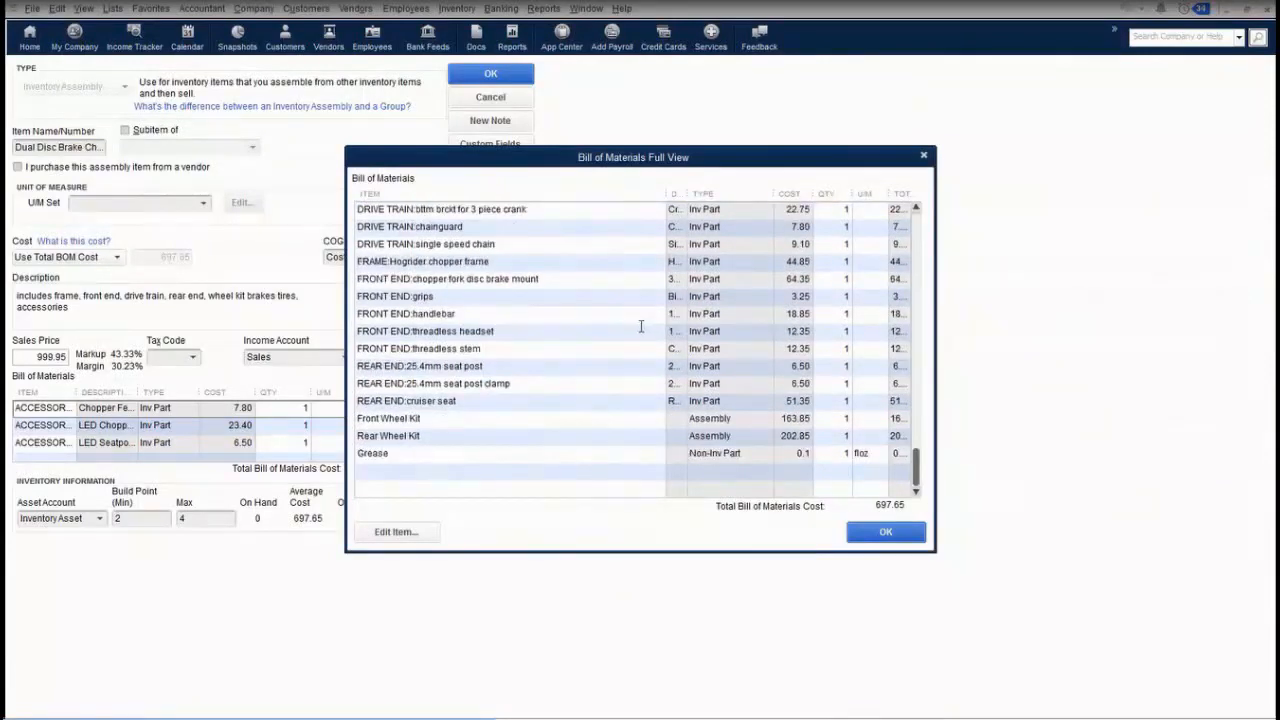
click(878, 533)
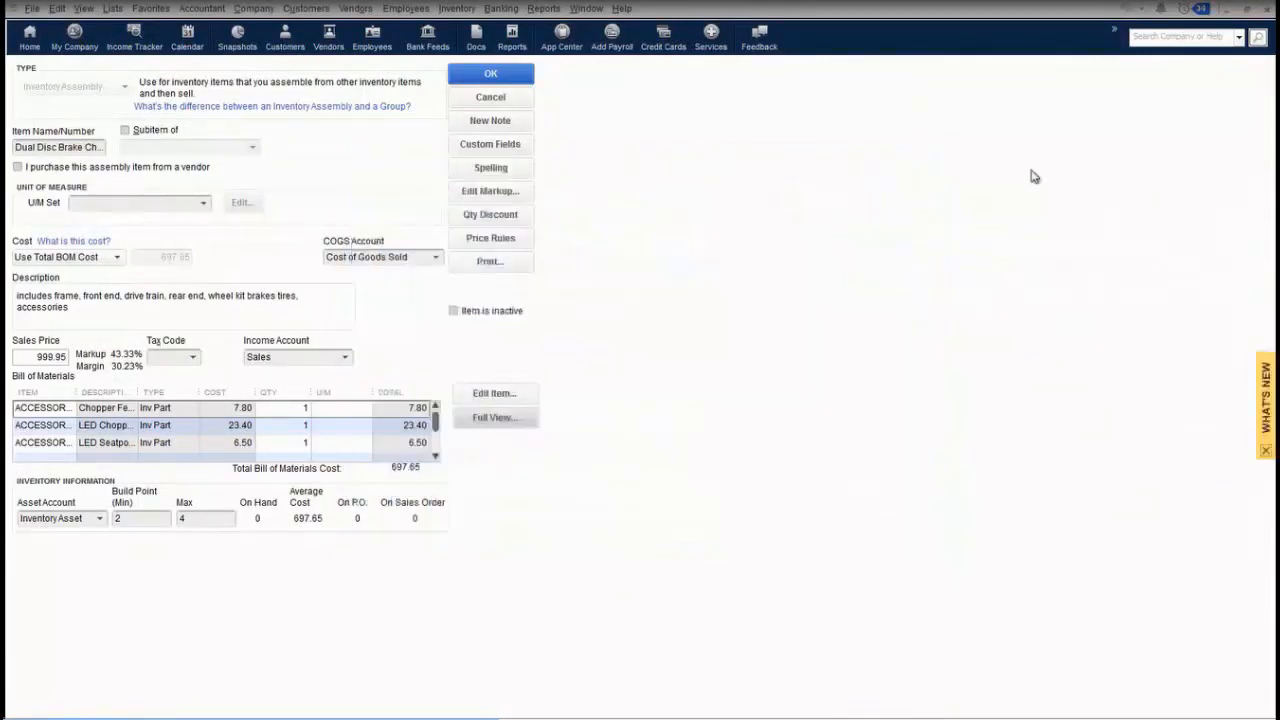
click(1266, 10)
click(1266, 11)
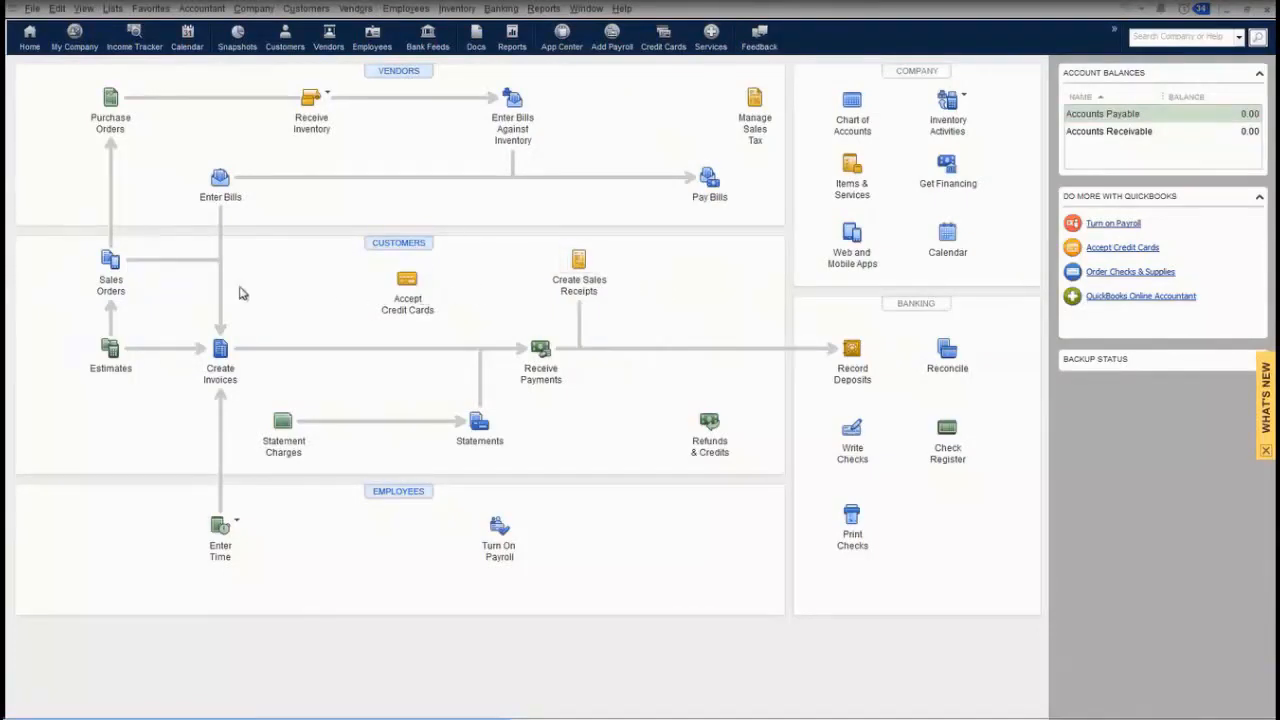
Start a new sales order for Your Customer.
click(111, 262)
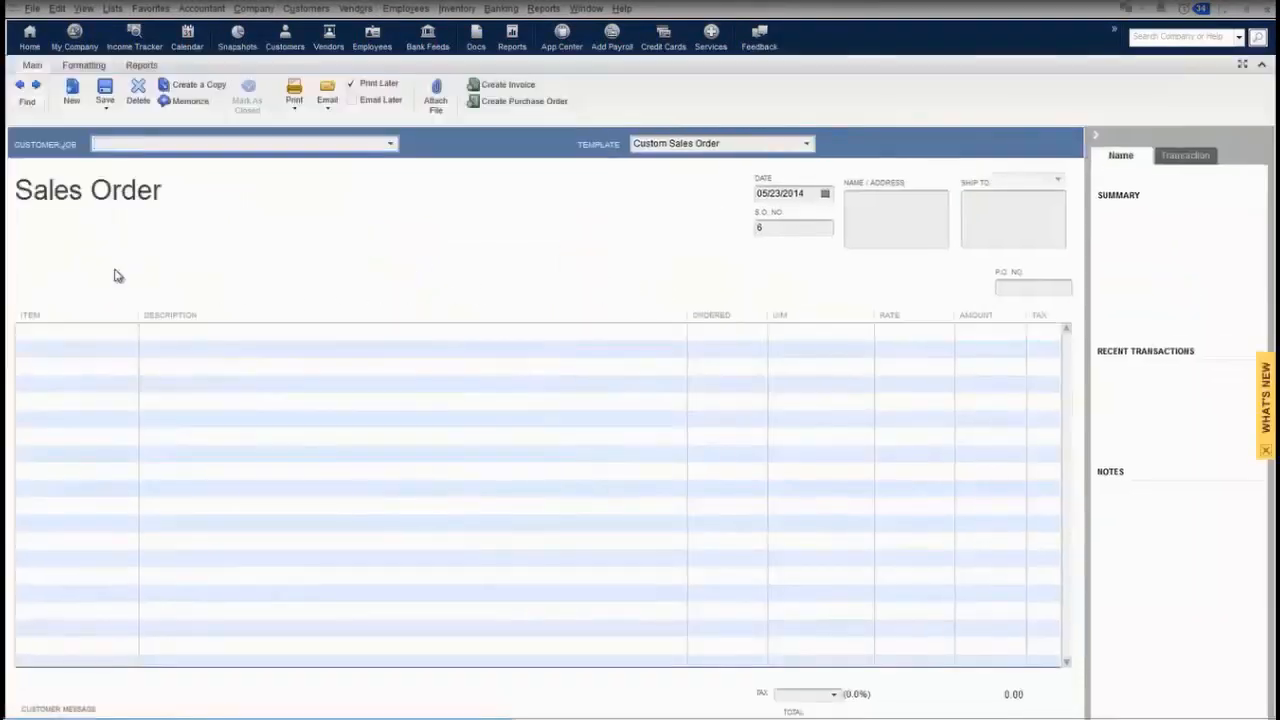
click(390, 145)
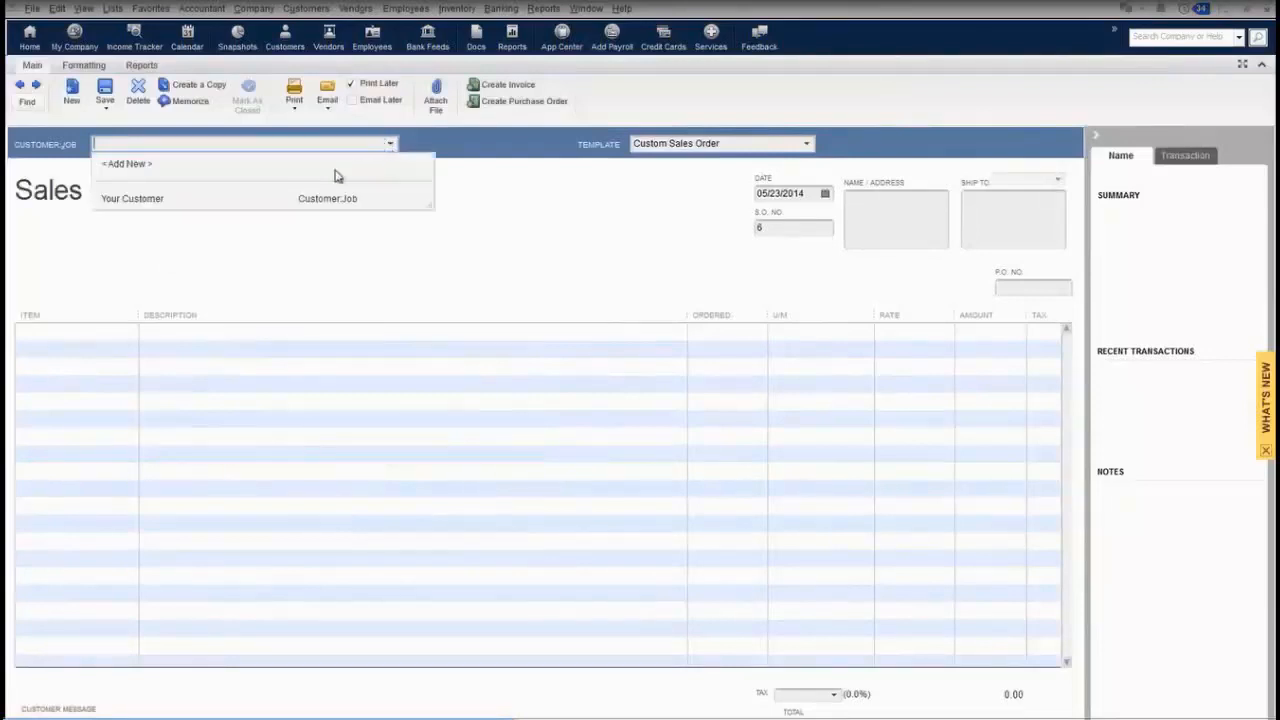
click(291, 199)
Add the Dual Disc Brake Chopper Bicycle assembly to the sales order with an ordered quantity of 1.
click(125, 333)
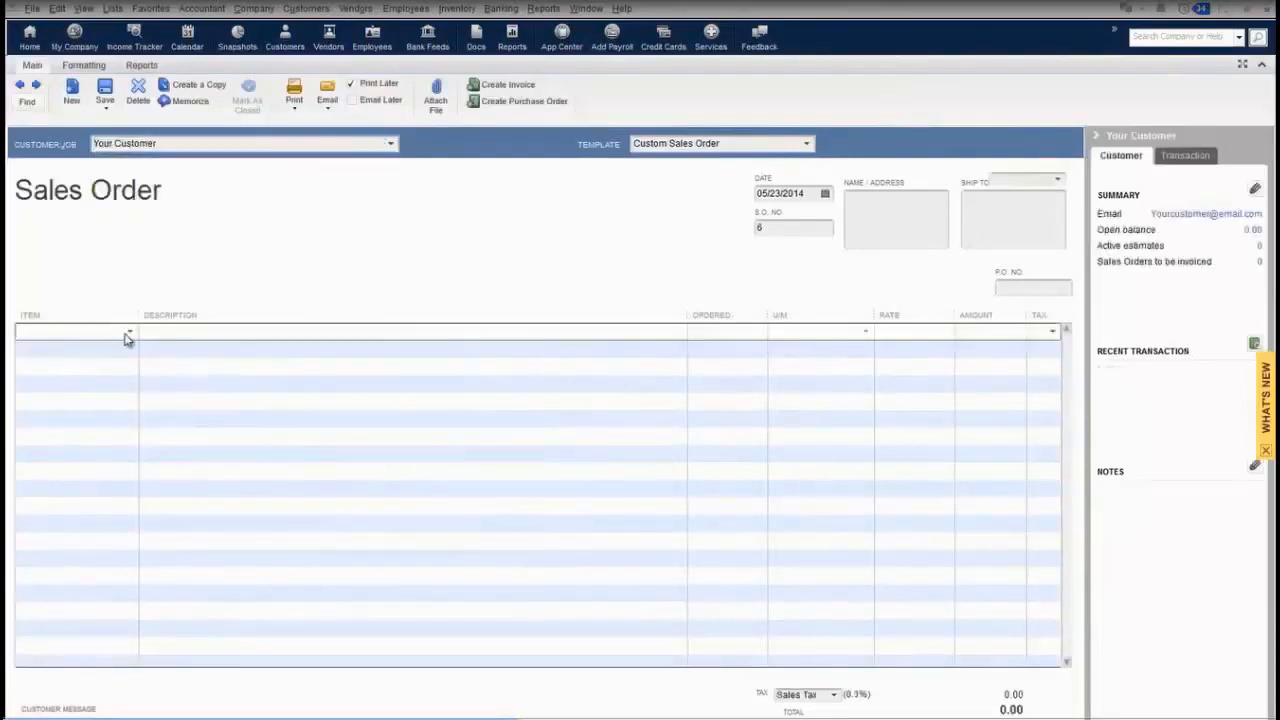
click(129, 331)
scroll(133, 519, down, 5)
scroll(133, 519, down, 2)
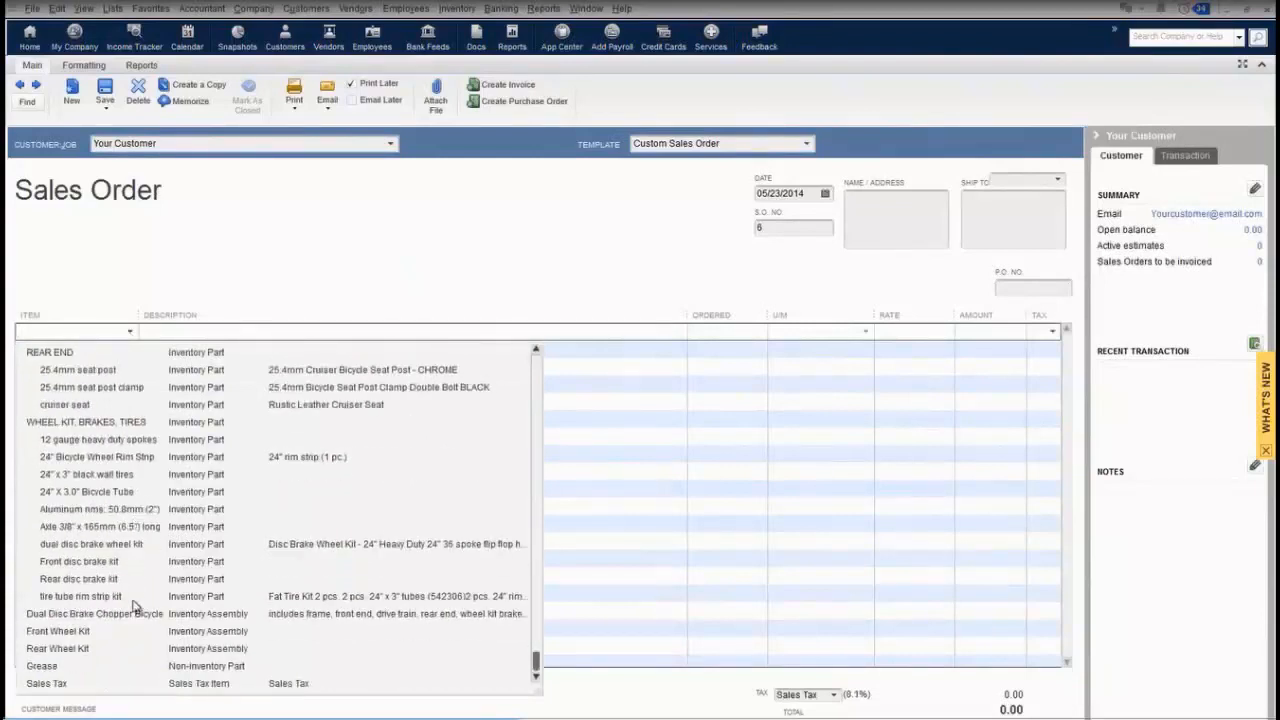
click(141, 612)
click(720, 330)
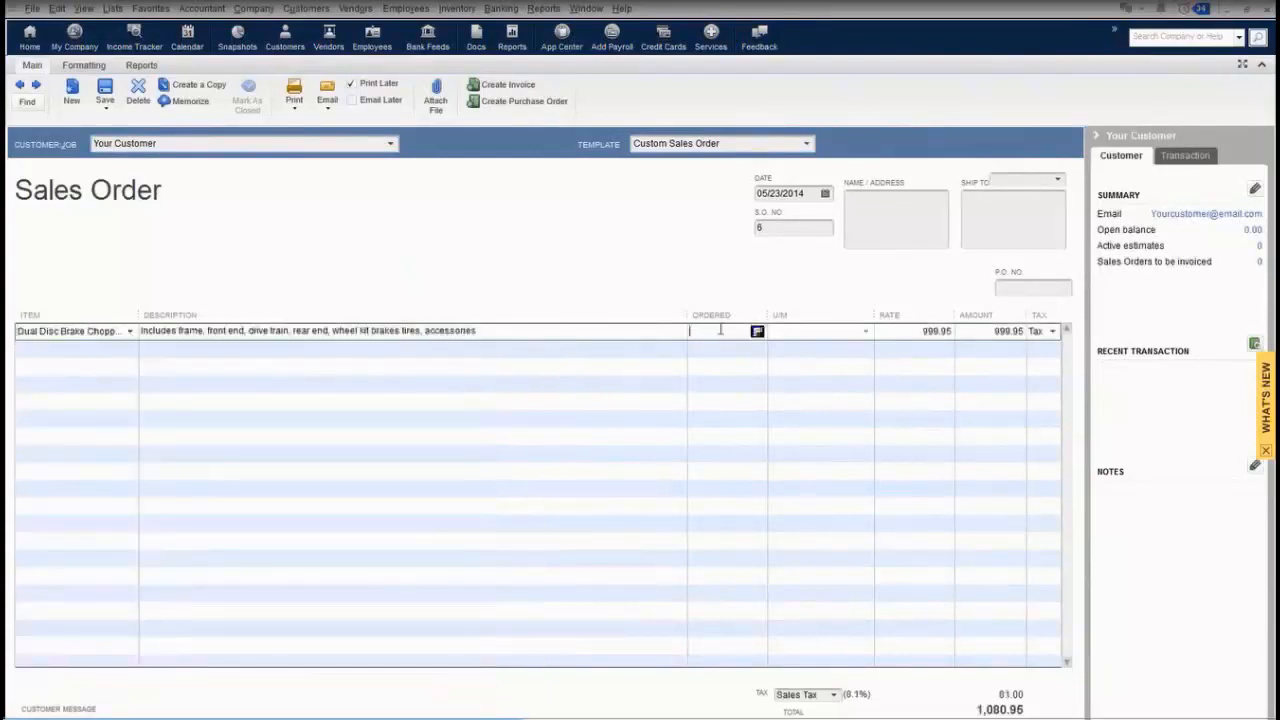
text(1)
key(Tab)
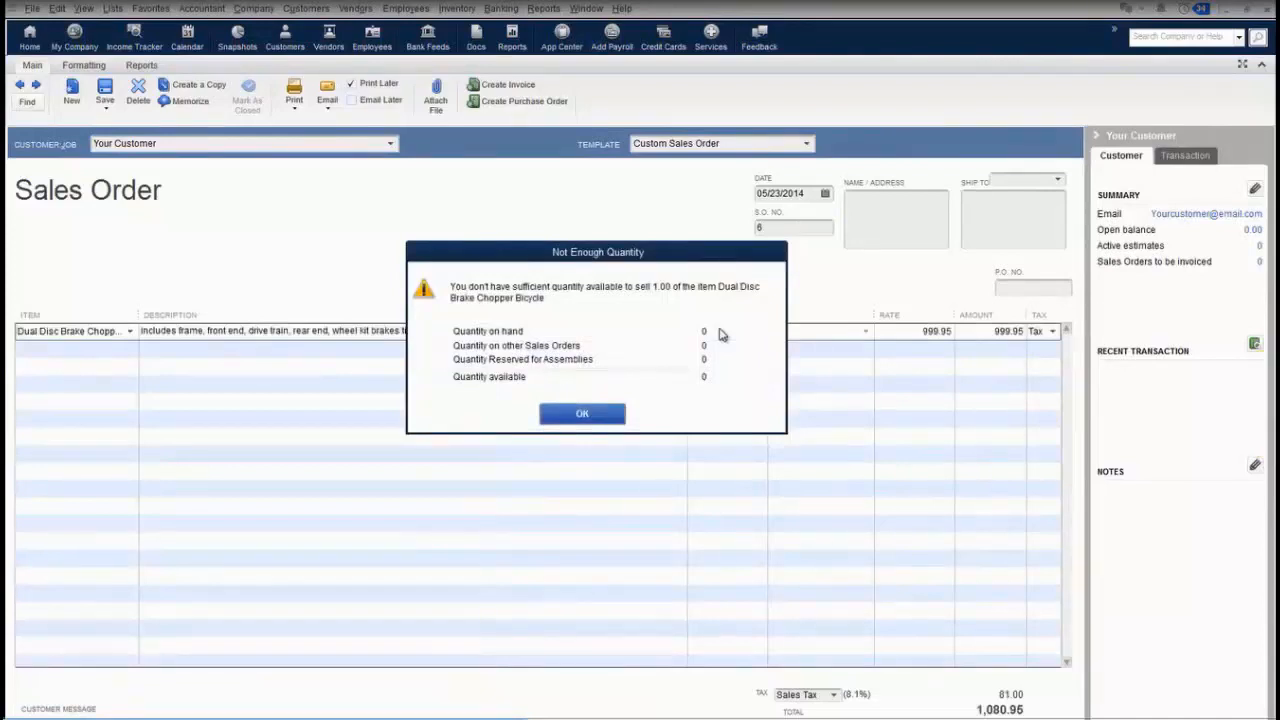
click(618, 416)
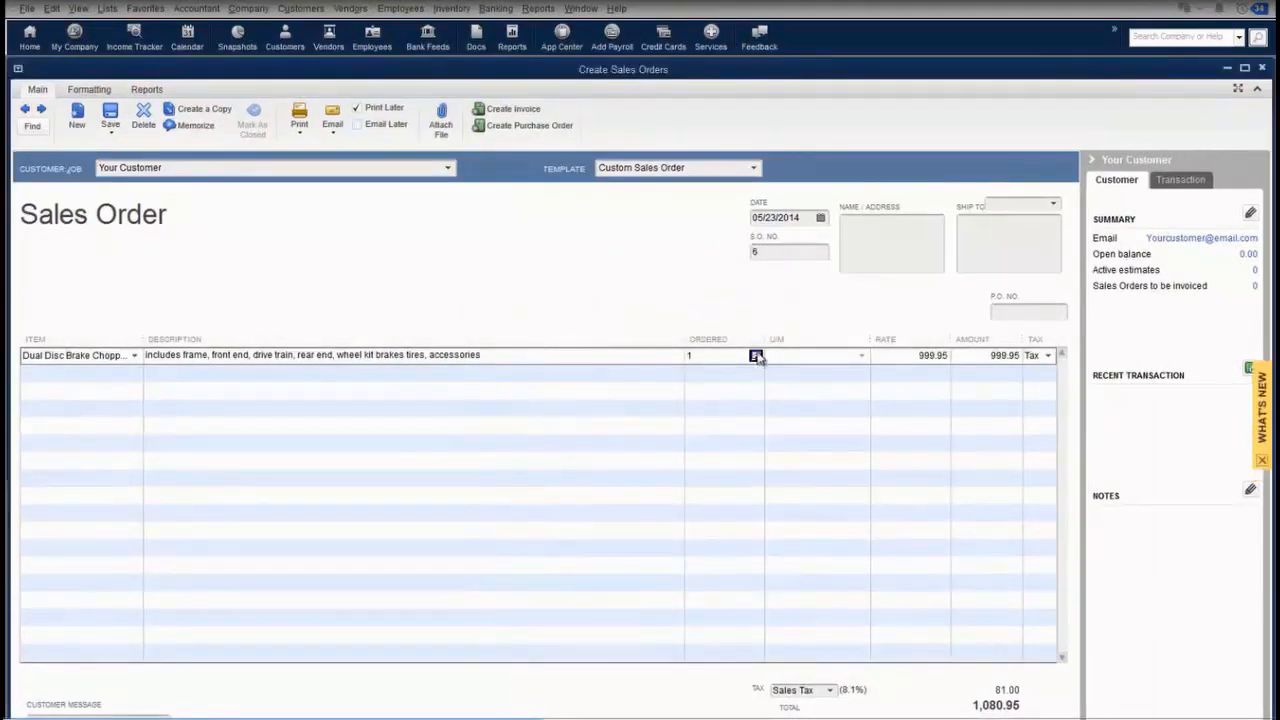
Check the current availability of the Dual Disc Brake Chopper Bicycle from the sales order line.
click(756, 356)
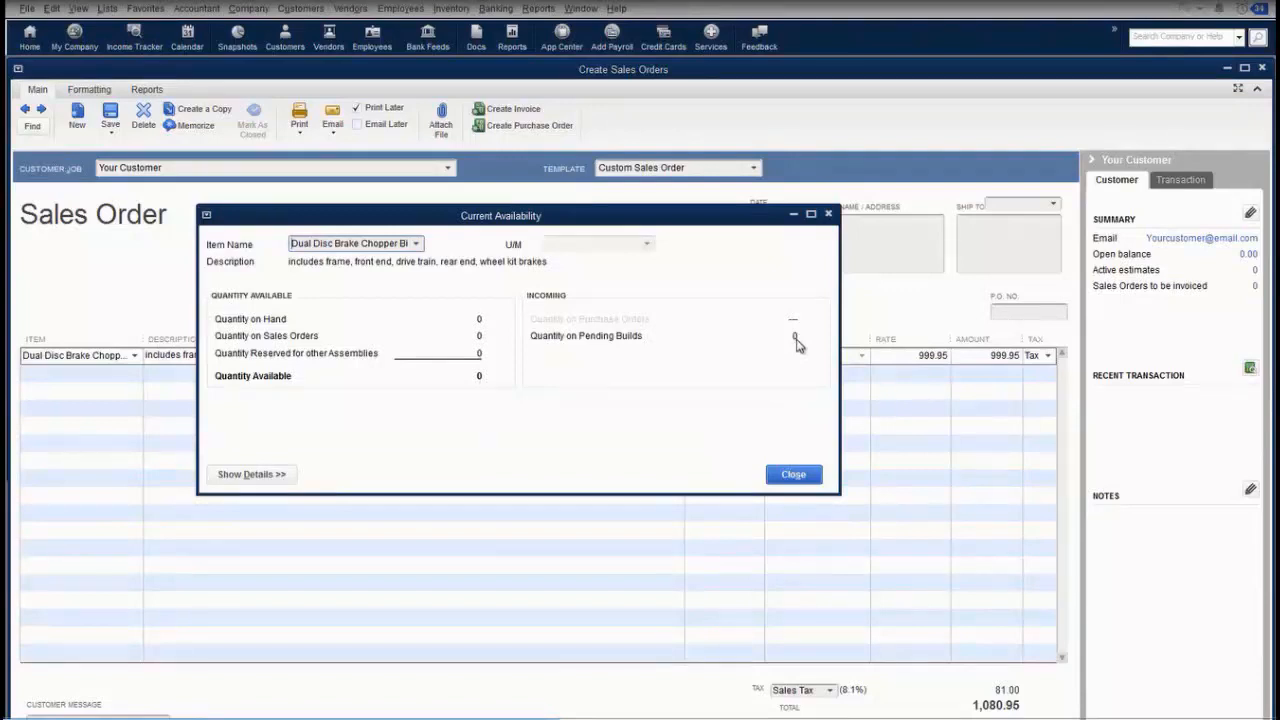
click(794, 474)
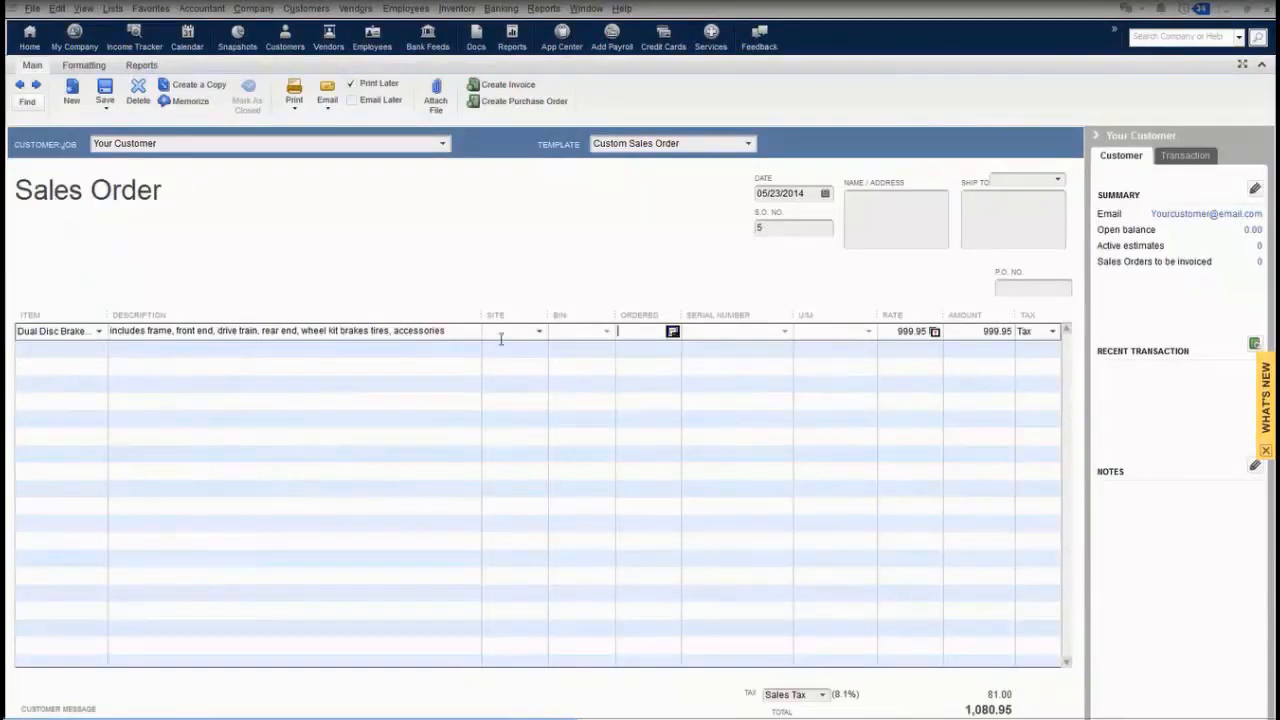
Set the bicycle line's site to Warehouse and check its serial number options.
click(540, 333)
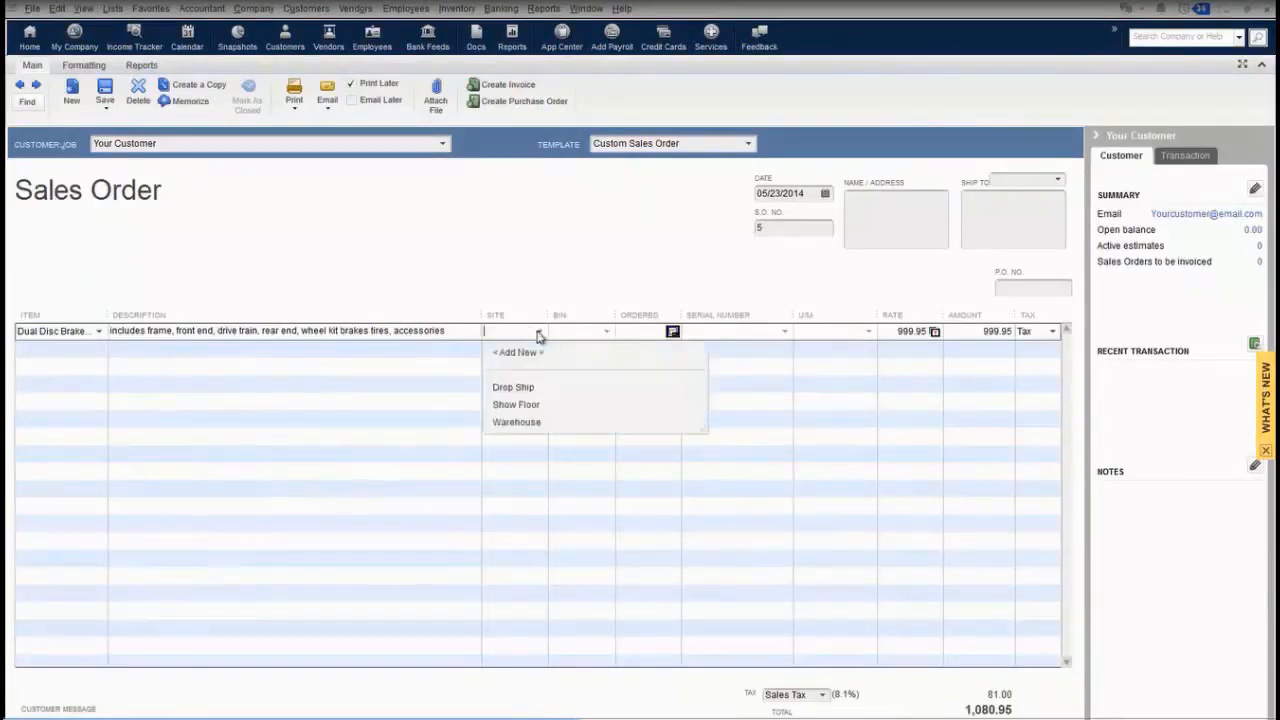
click(535, 421)
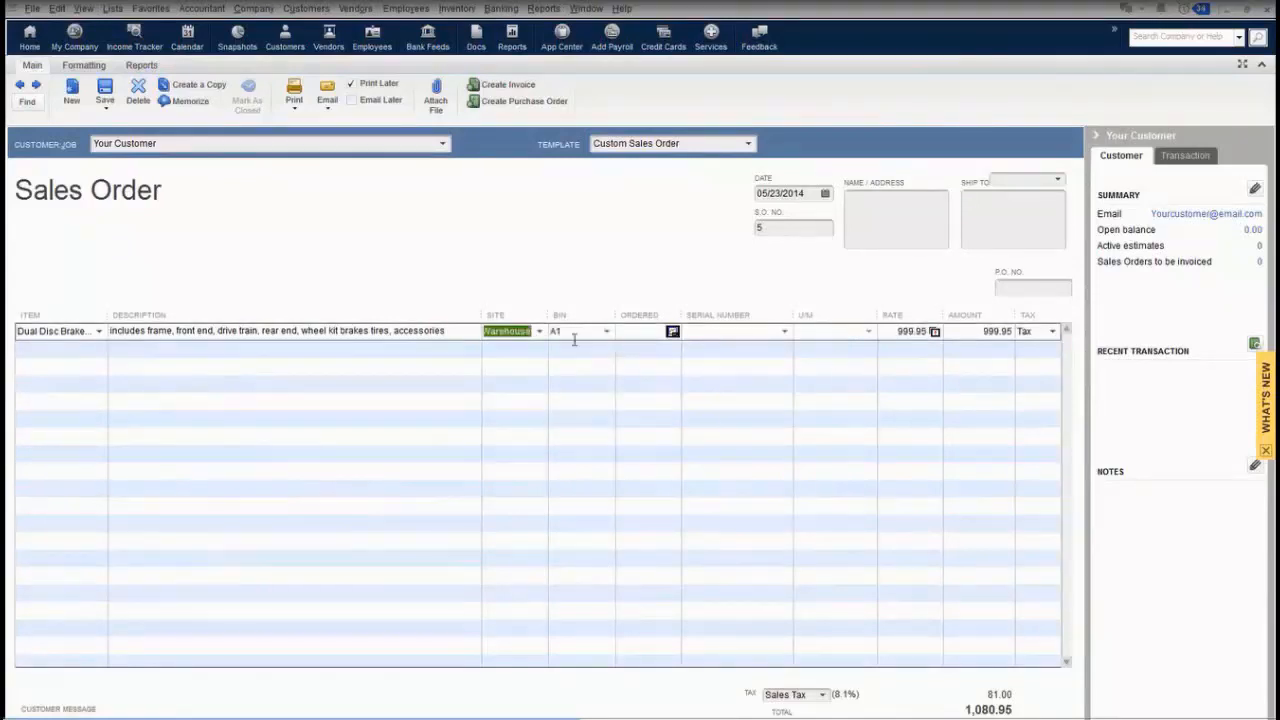
click(783, 333)
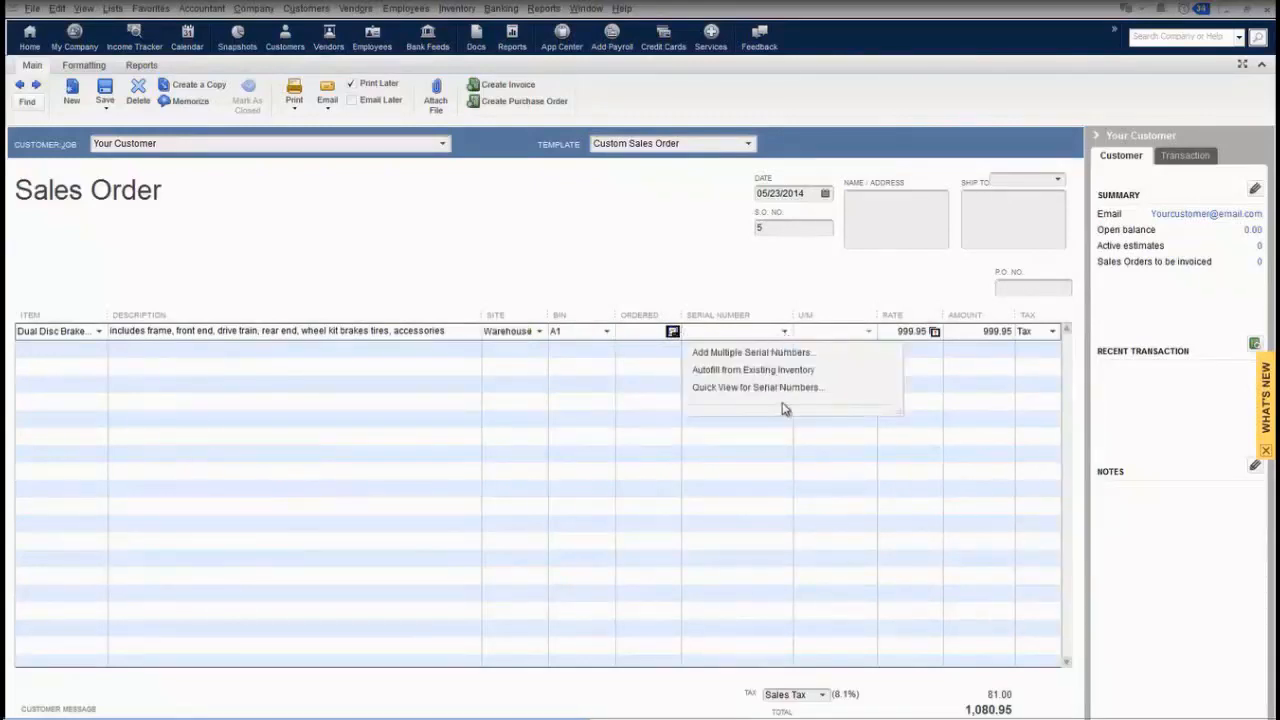
click(764, 298)
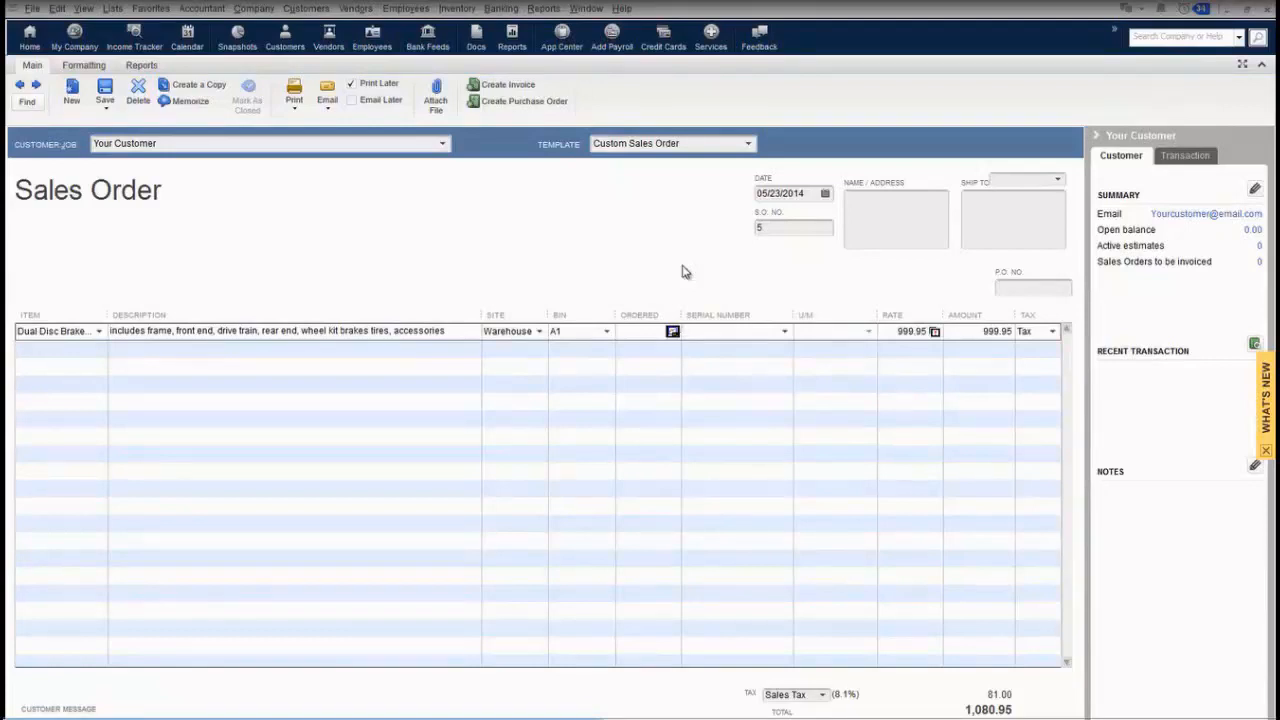
Apply the price level 2 rule, 15.0% off base price, to the bicycle line on the sales order.
click(931, 333)
click(934, 332)
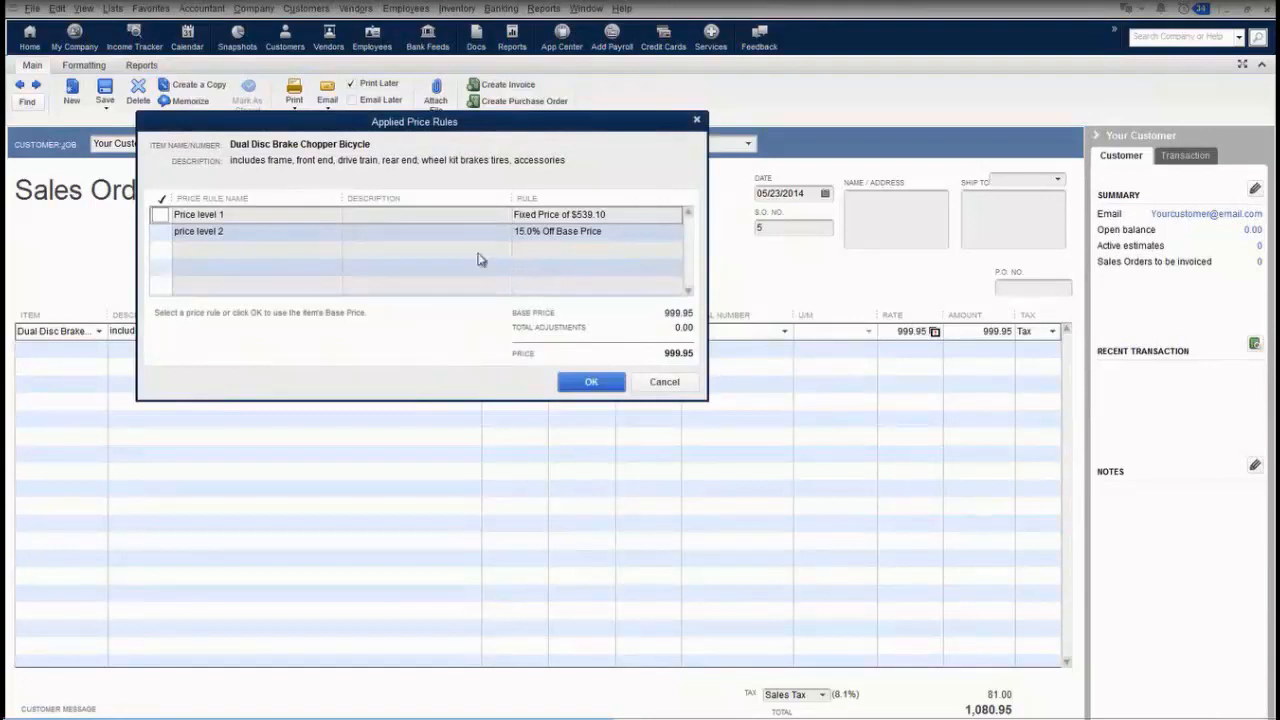
click(161, 232)
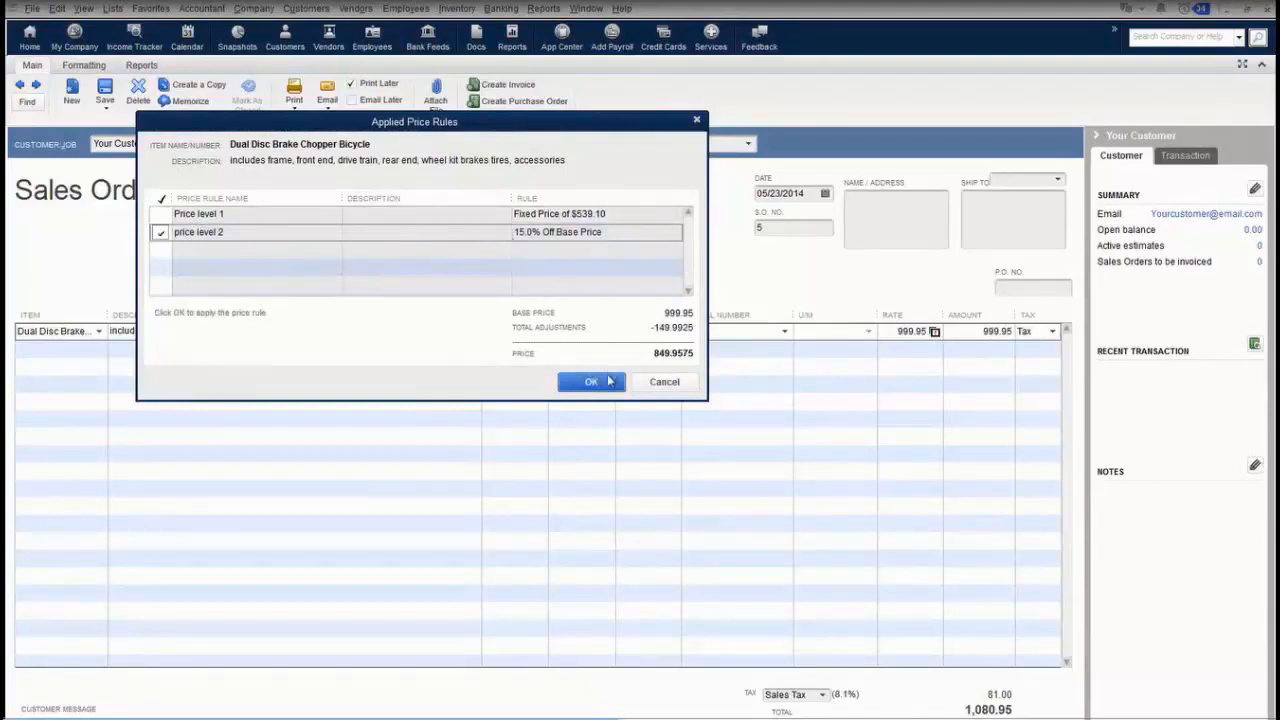
click(605, 386)
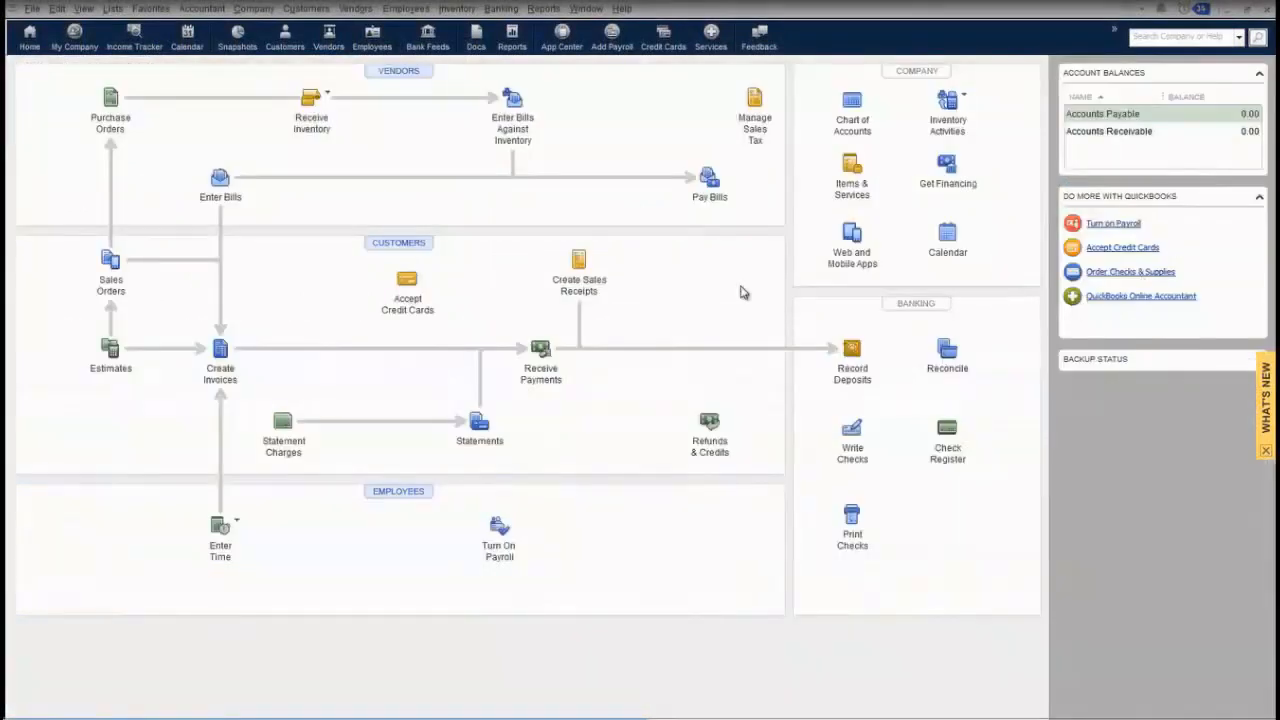
Review the Inventory Stock Status by Item report for component quantities and reorder needs, and close it.
click(543, 8)
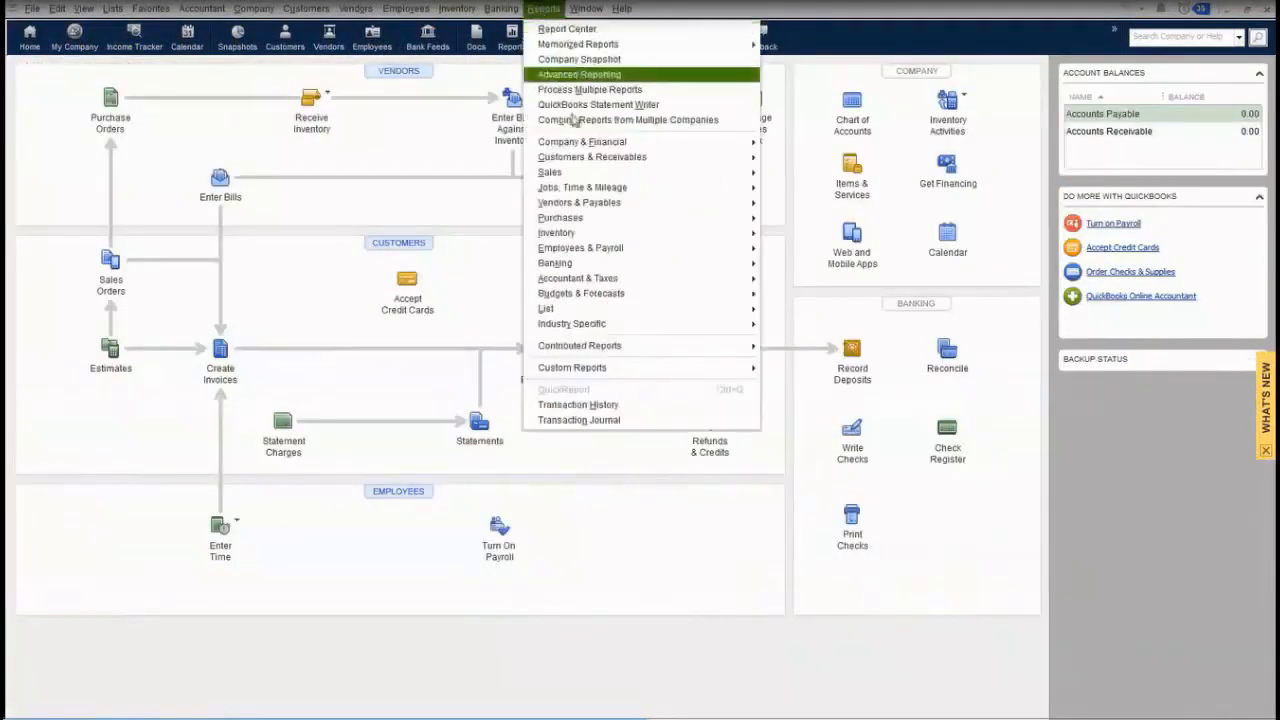
mouse_move(638, 233)
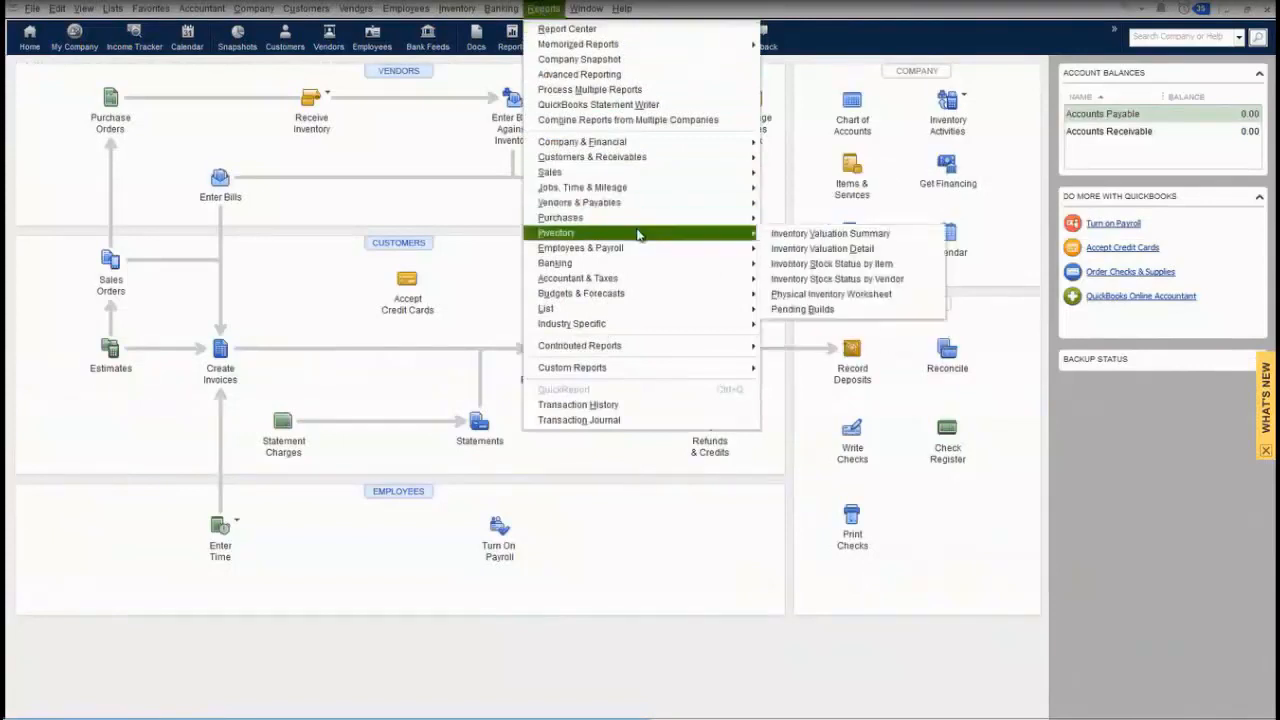
click(805, 264)
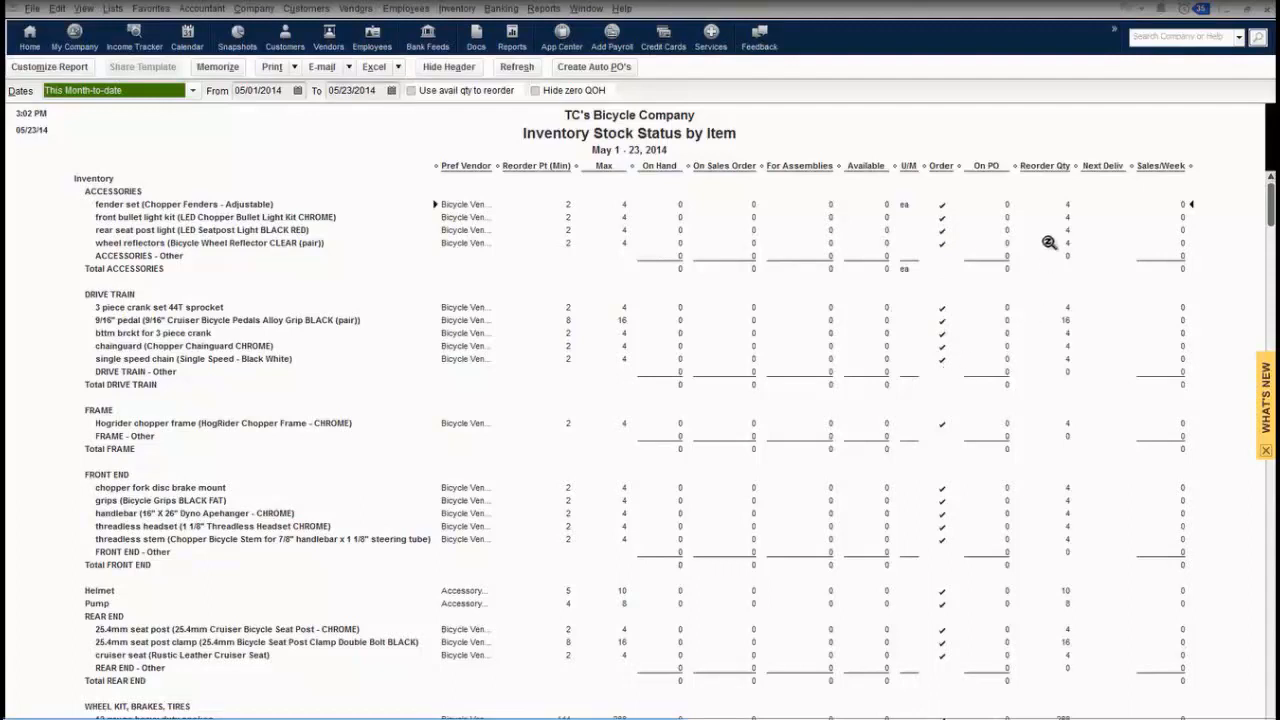
scroll(1165, 296, down, 1)
scroll(1165, 296, down, 4)
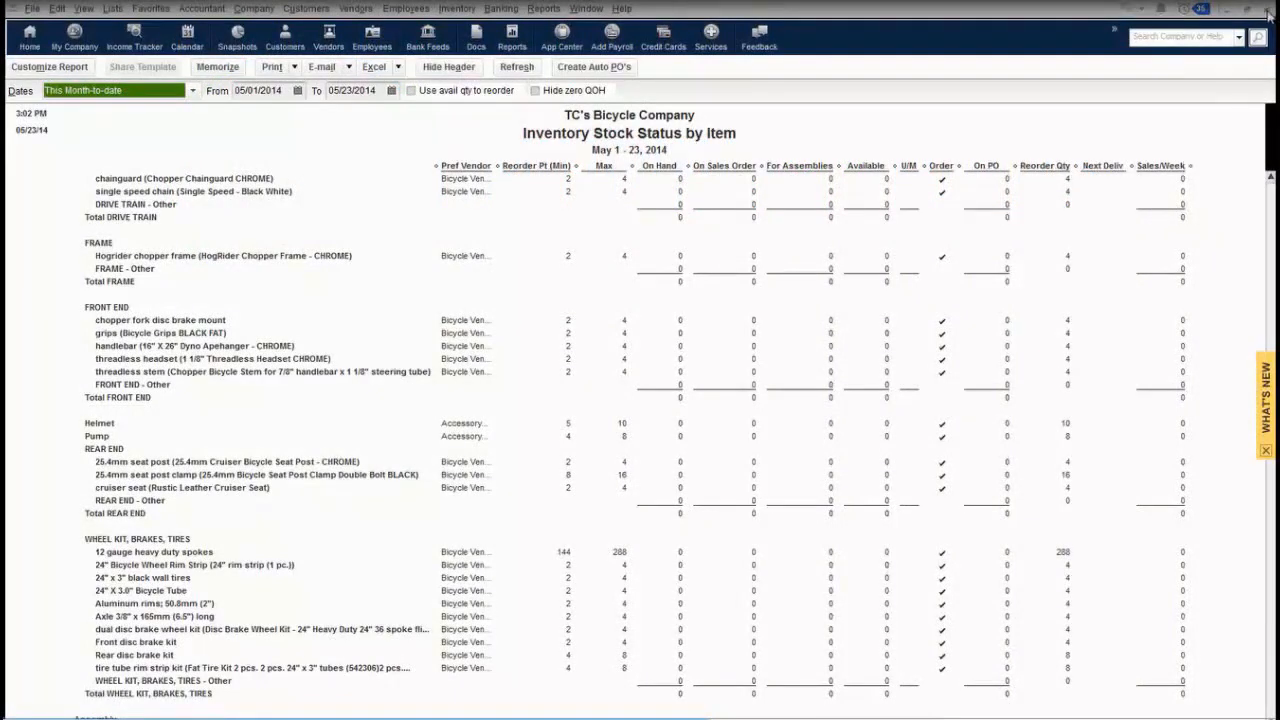
click(1268, 11)
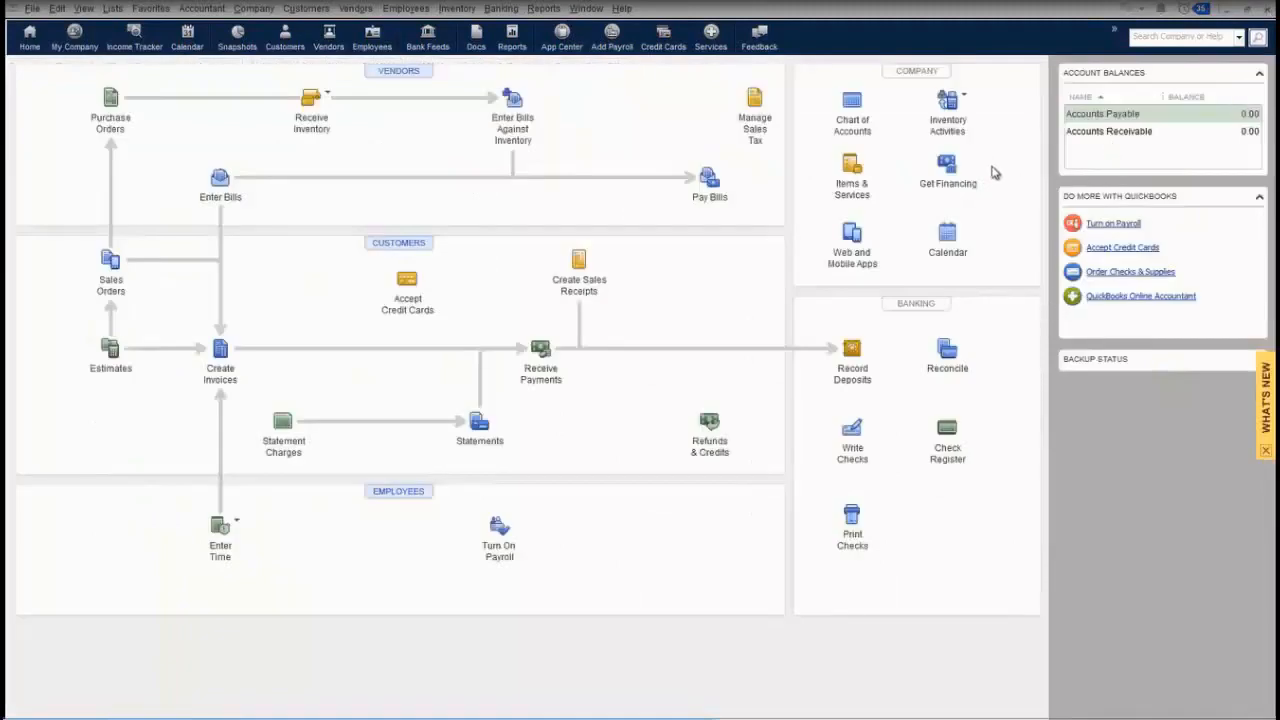
Record a build of 1 Dual Disc Brake Chopper Bicycle assembly as pending and save it.
click(960, 104)
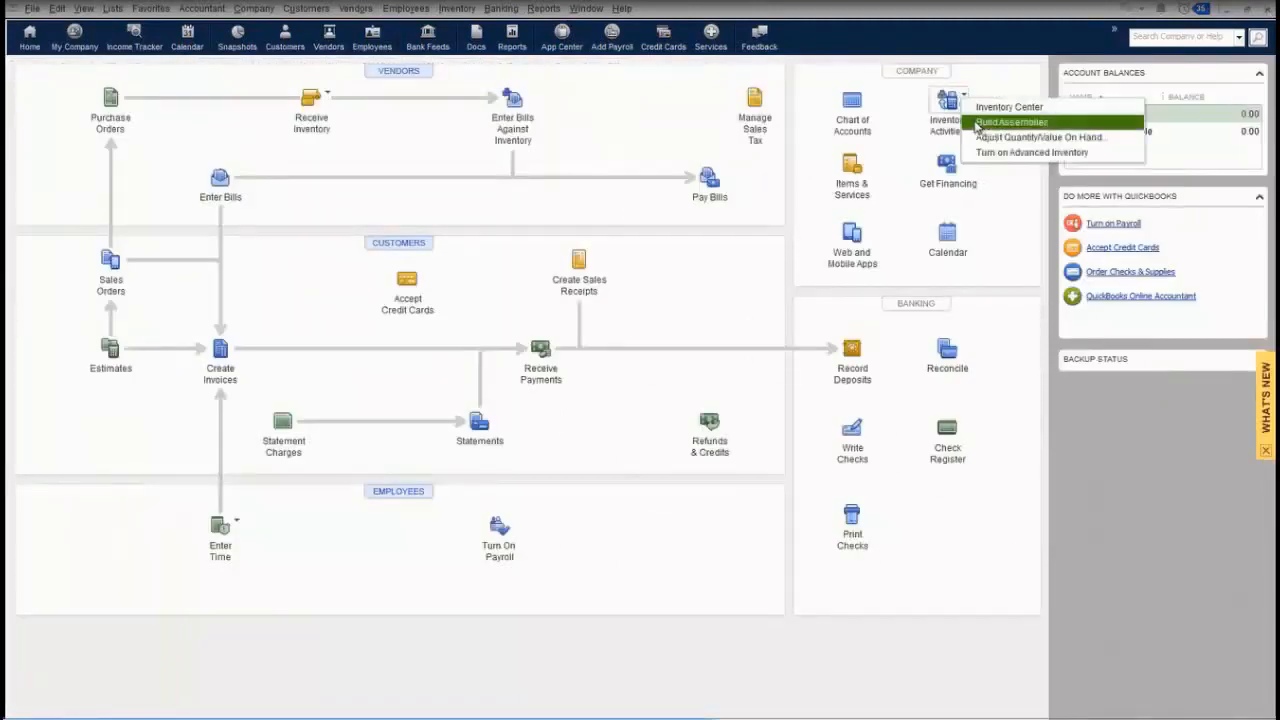
click(1012, 122)
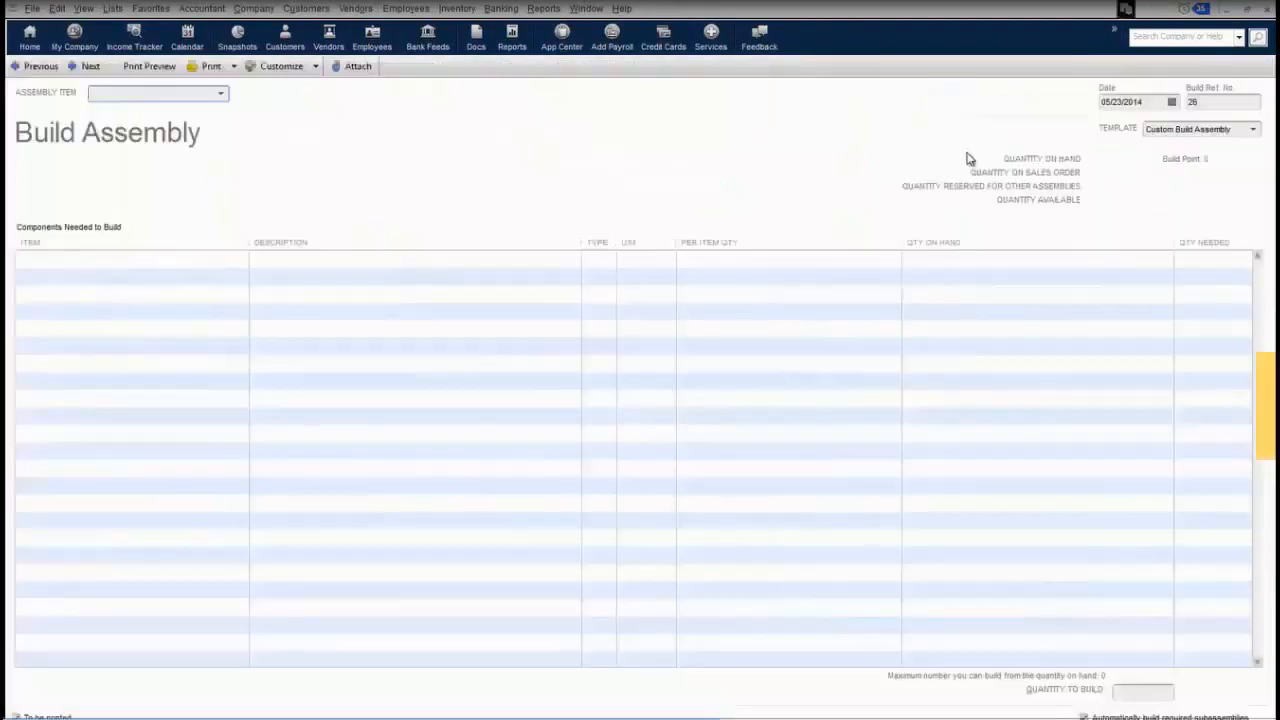
click(221, 95)
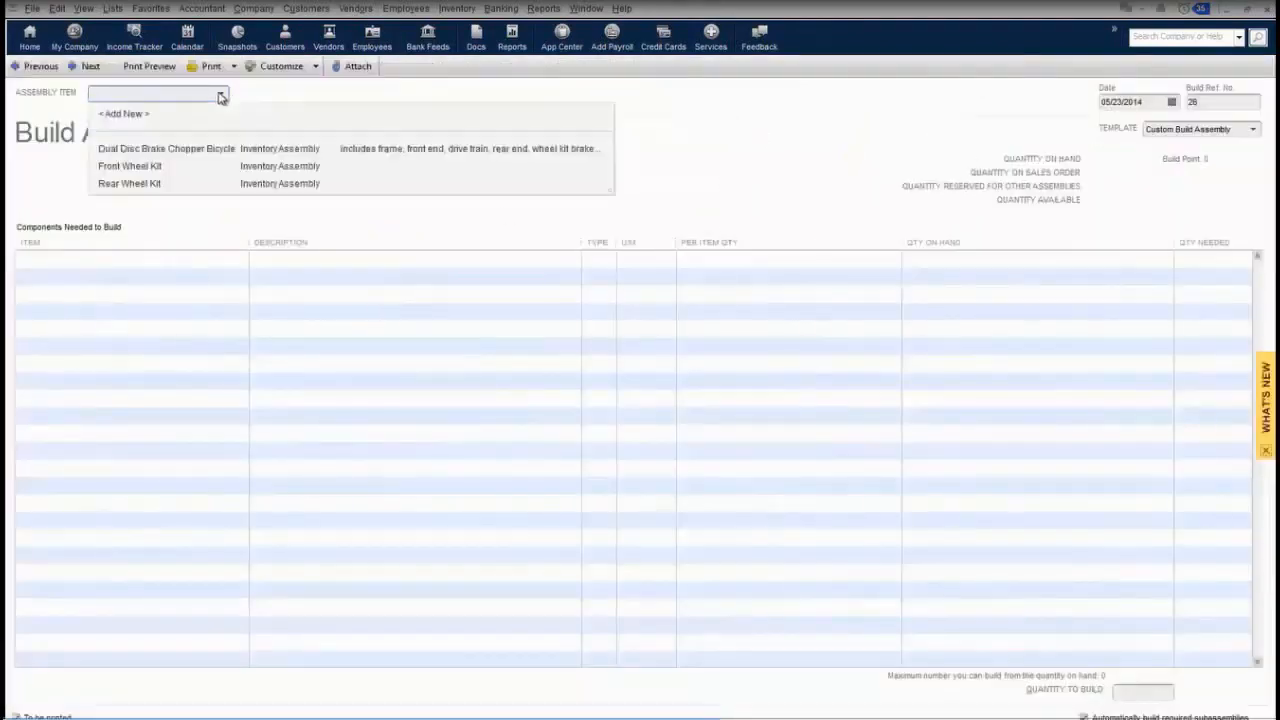
click(178, 150)
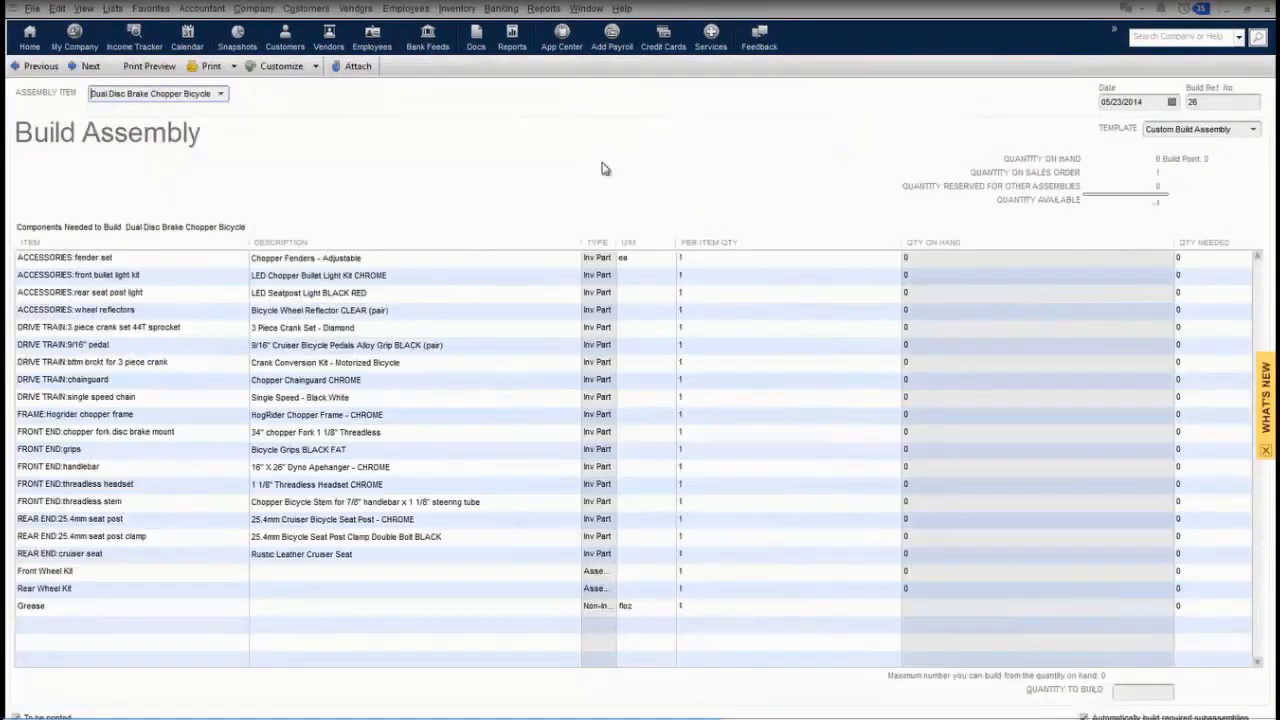
click(1133, 690)
key(Tab)
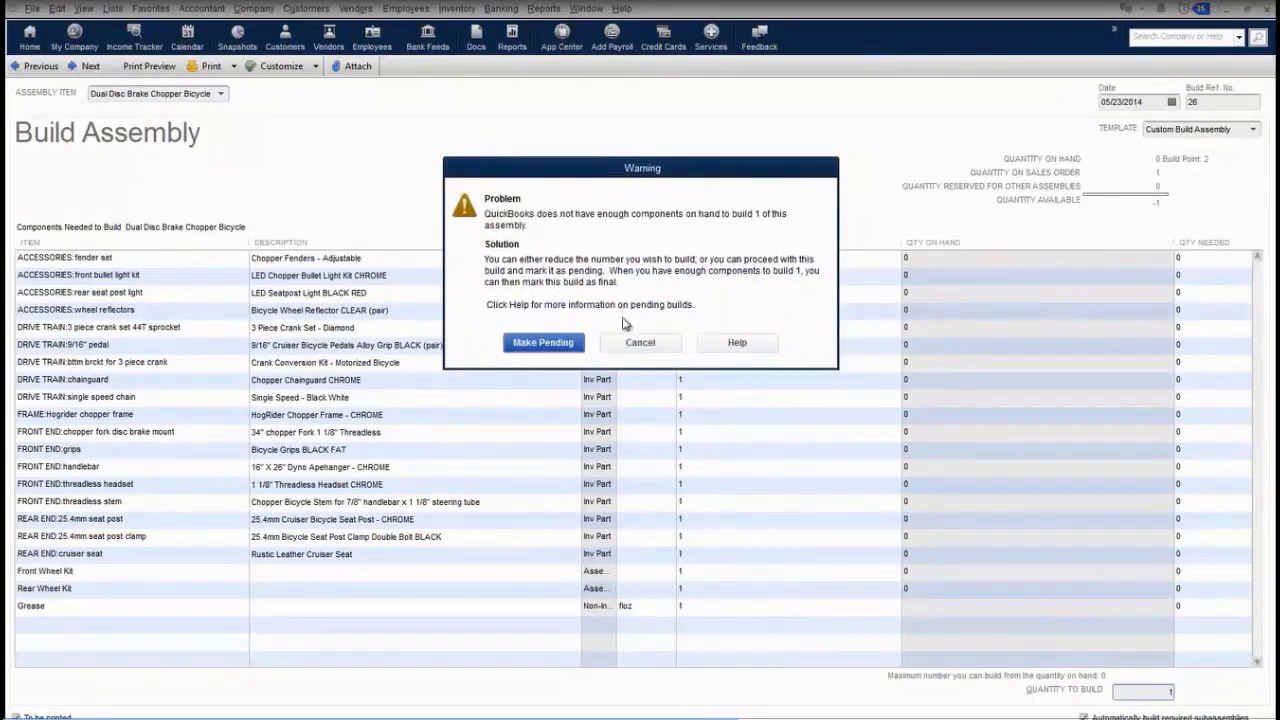
click(544, 344)
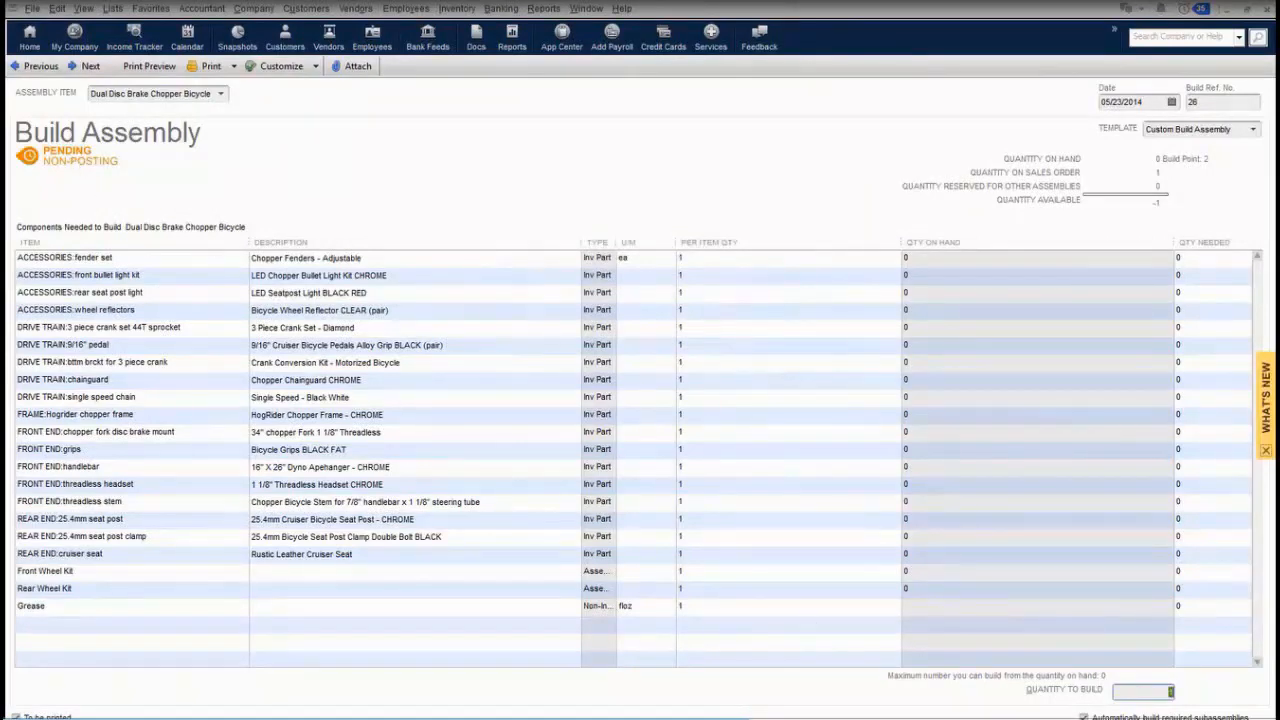
key(alt+a)
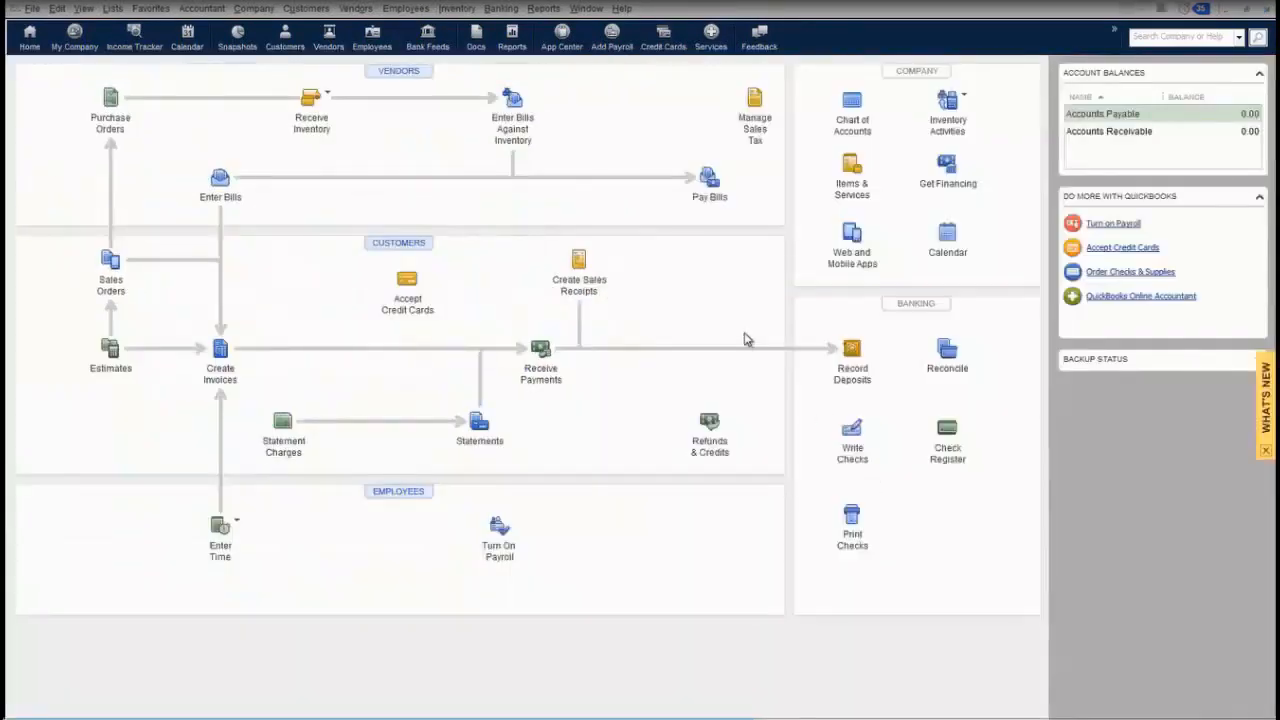
Reopen the Inventory Stock Status by Item report and examine the component quantities reserved for assemblies and available.
click(544, 8)
mouse_move(640, 232)
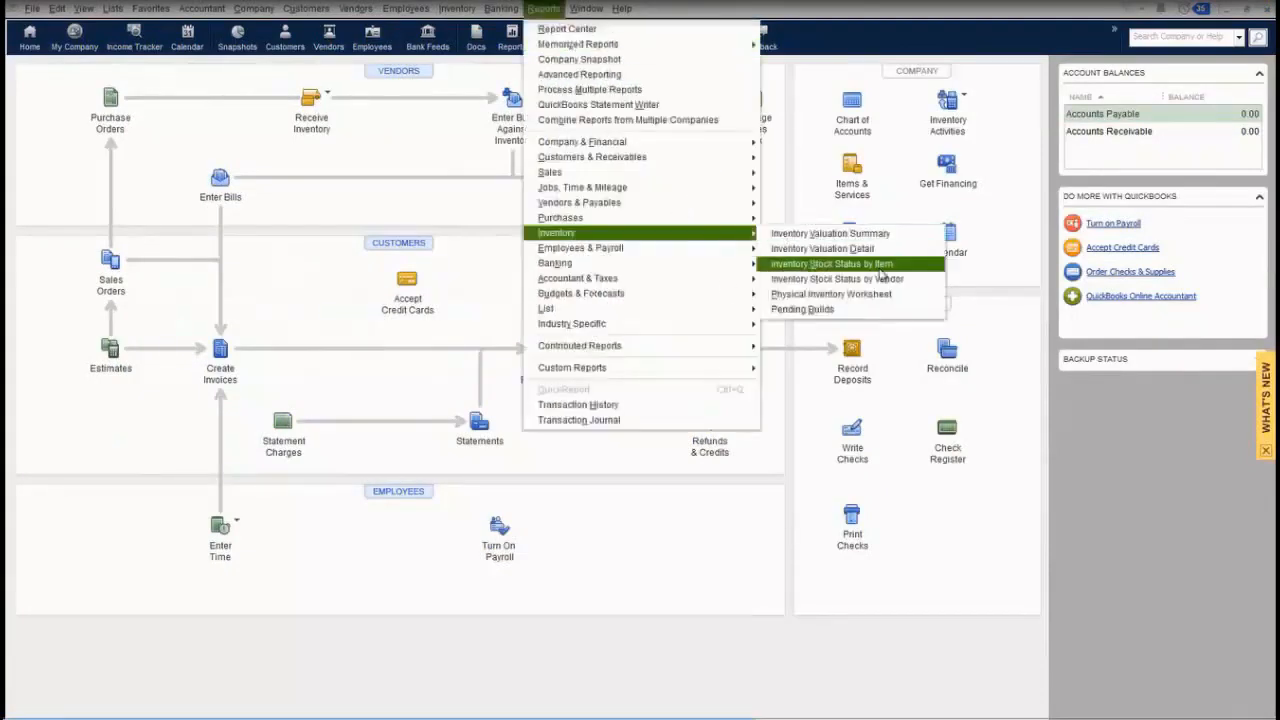
click(870, 266)
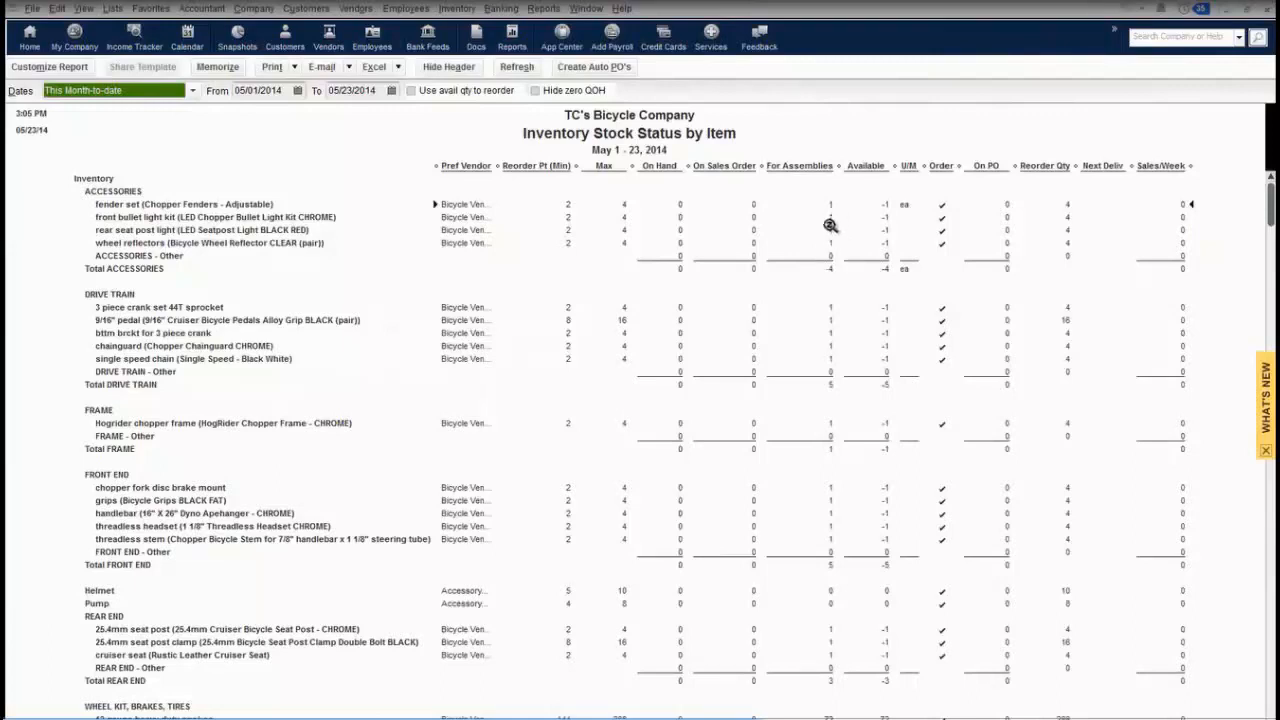
scroll(833, 304, down, 1)
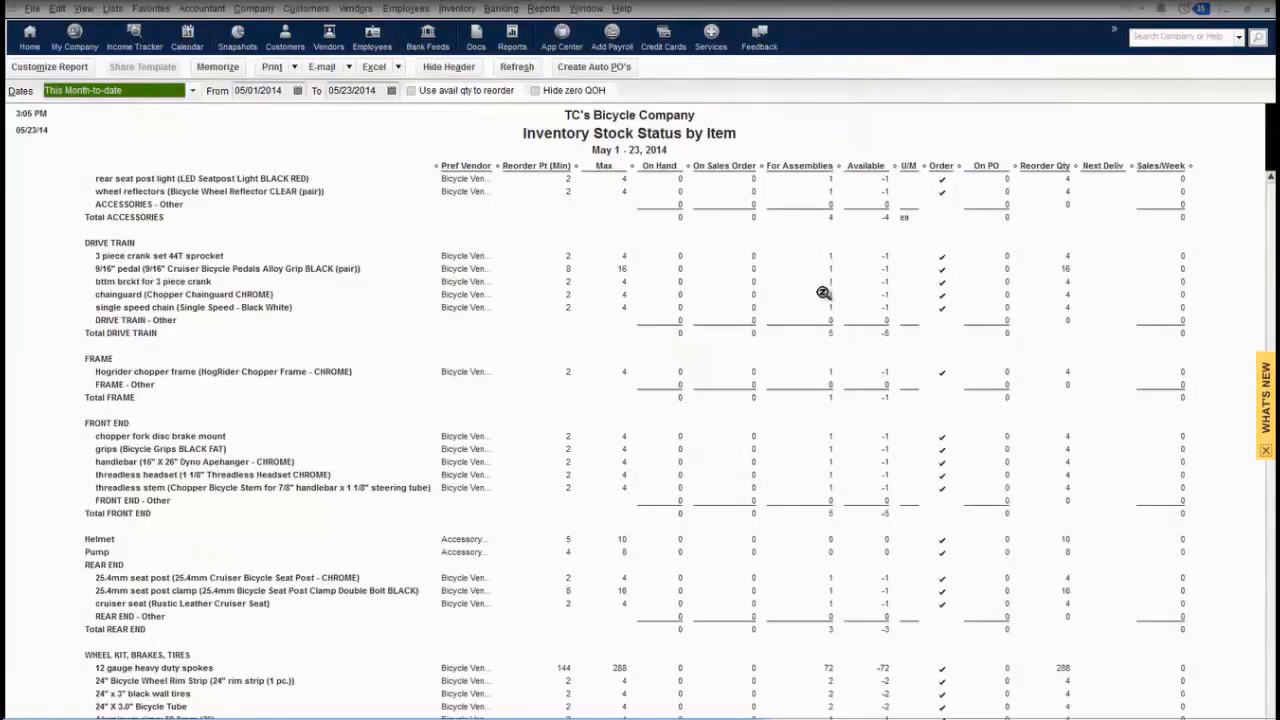
scroll(838, 319, down, 2)
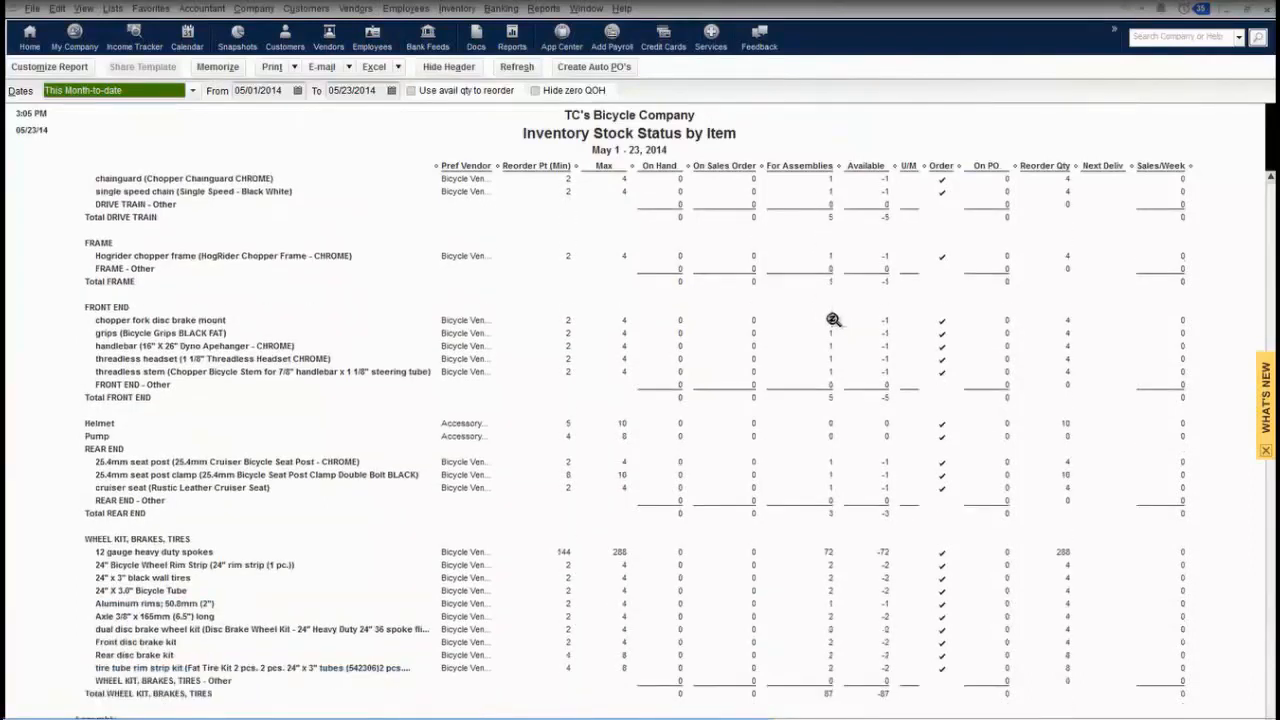
scroll(829, 320, up, 4)
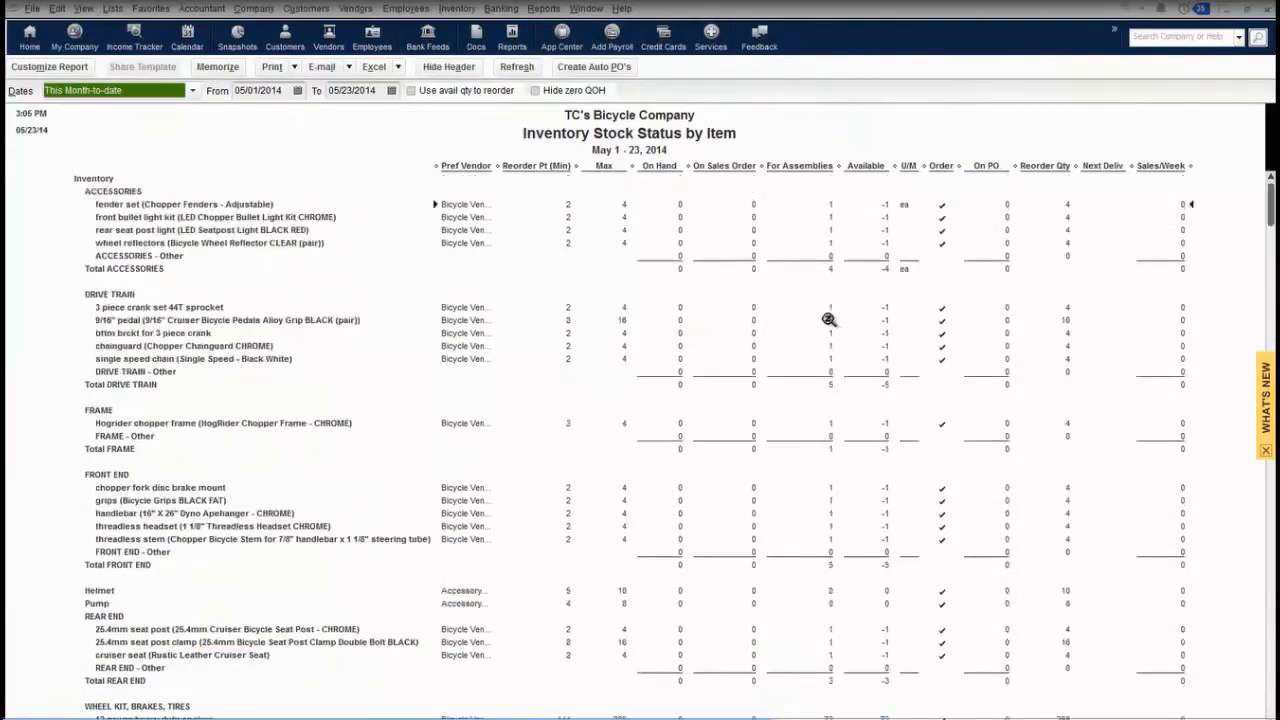
Base the report's reorder quantities on available quantity, and generate automatic purchase orders from it.
click(412, 91)
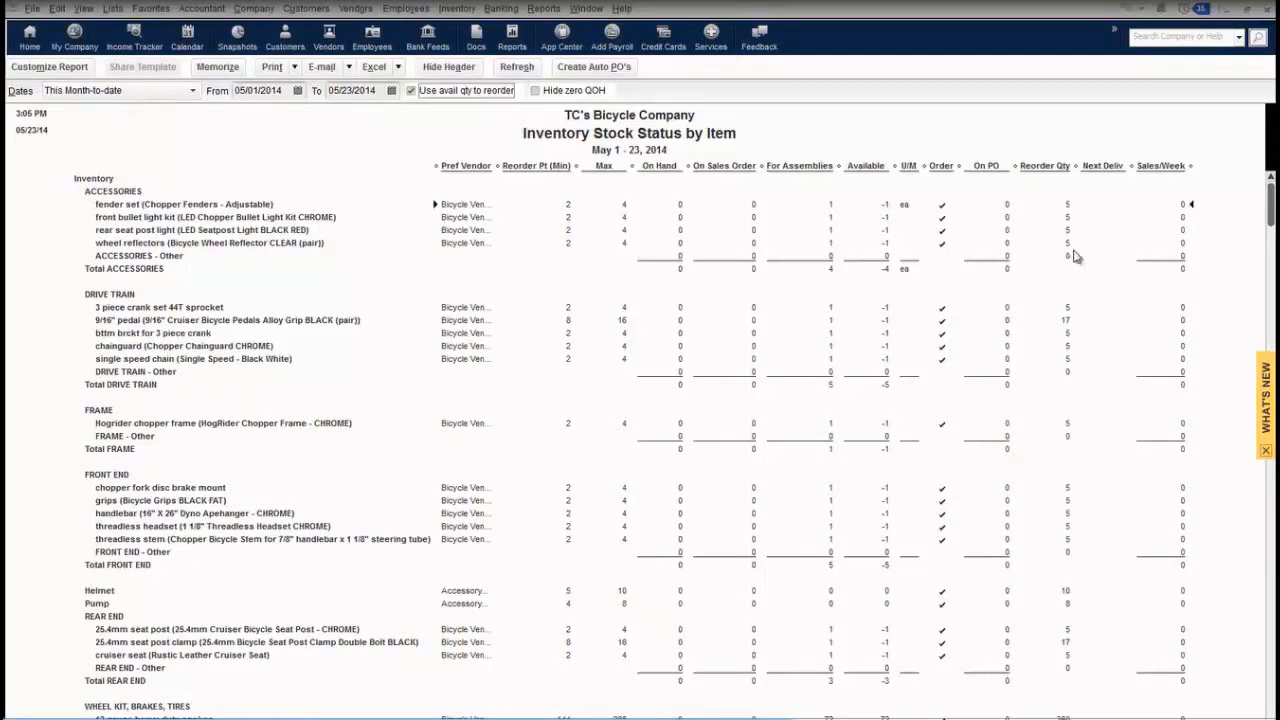
click(594, 67)
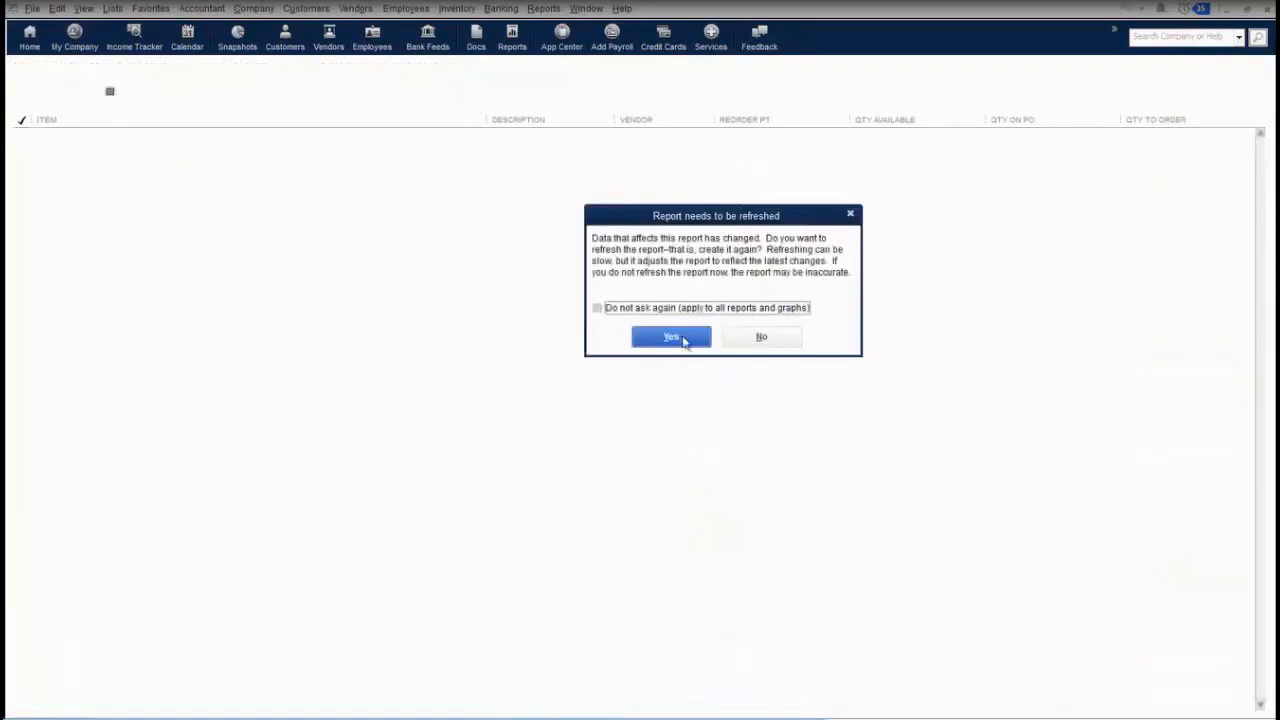
click(673, 337)
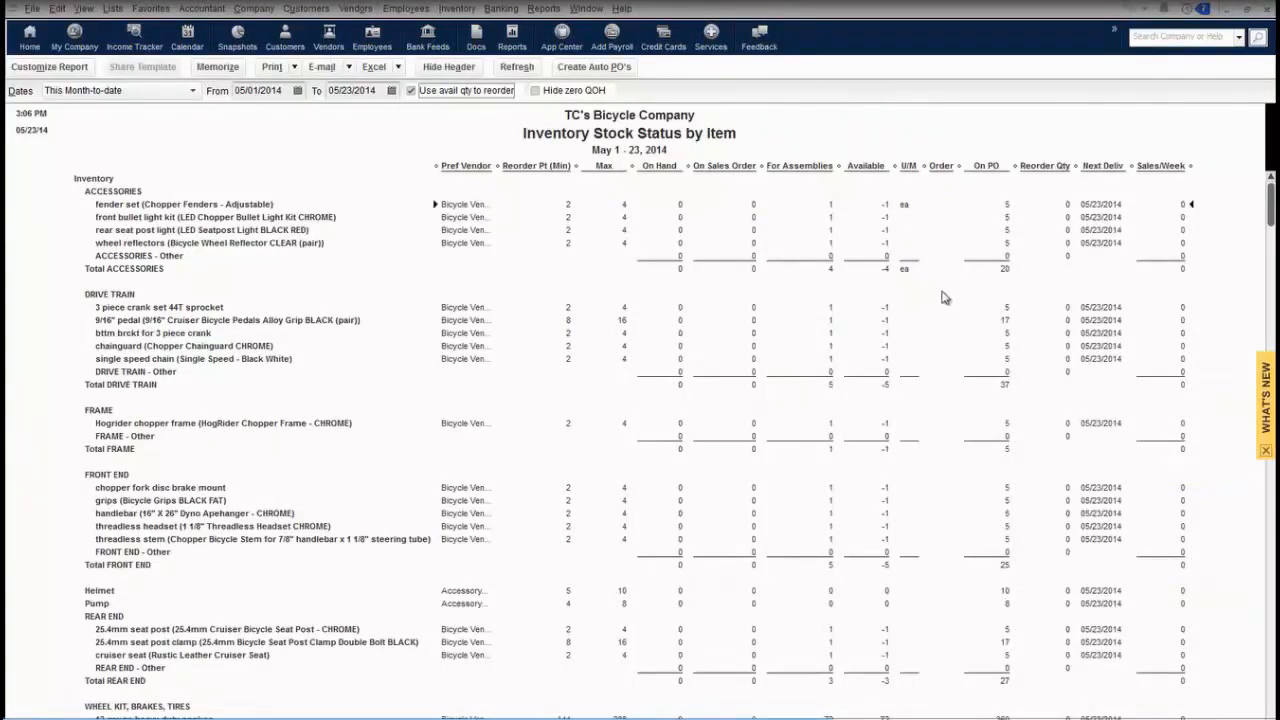
Check the on-order quantities in the refreshed stock status report, and open the Bicycle Vendor purchase order from the open purchase orders report.
scroll(945, 297, down, 4)
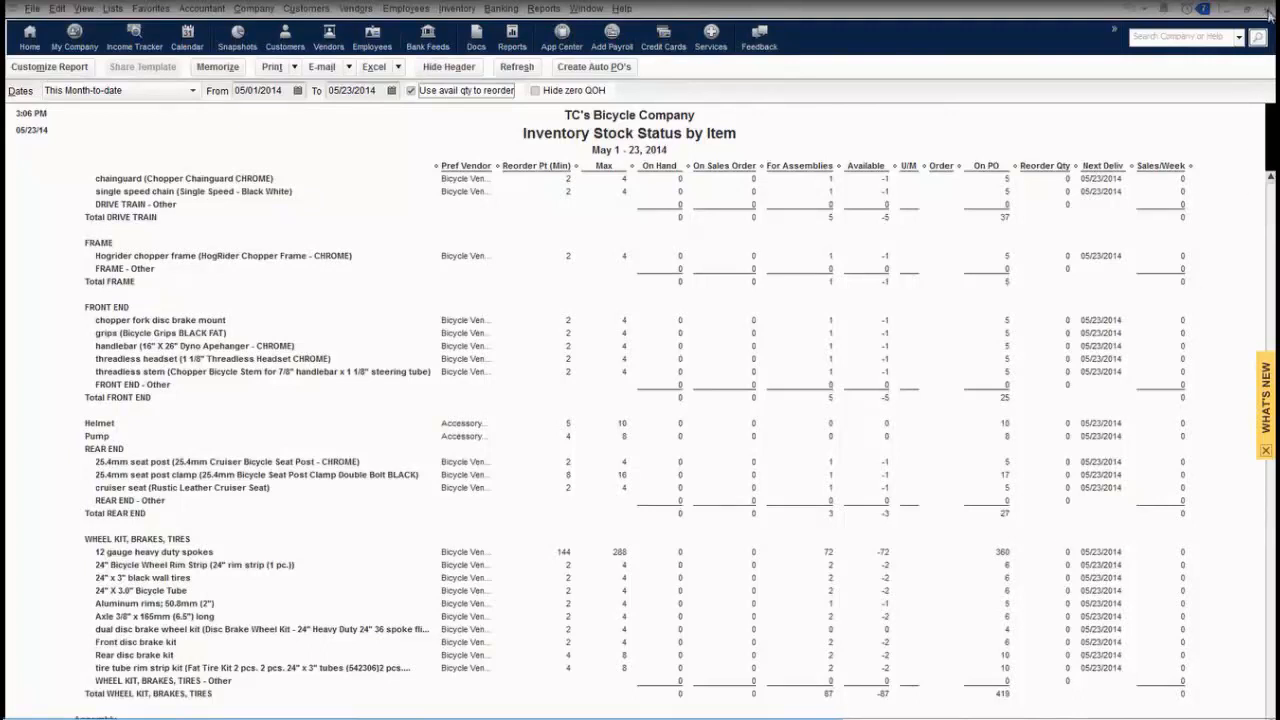
click(1268, 10)
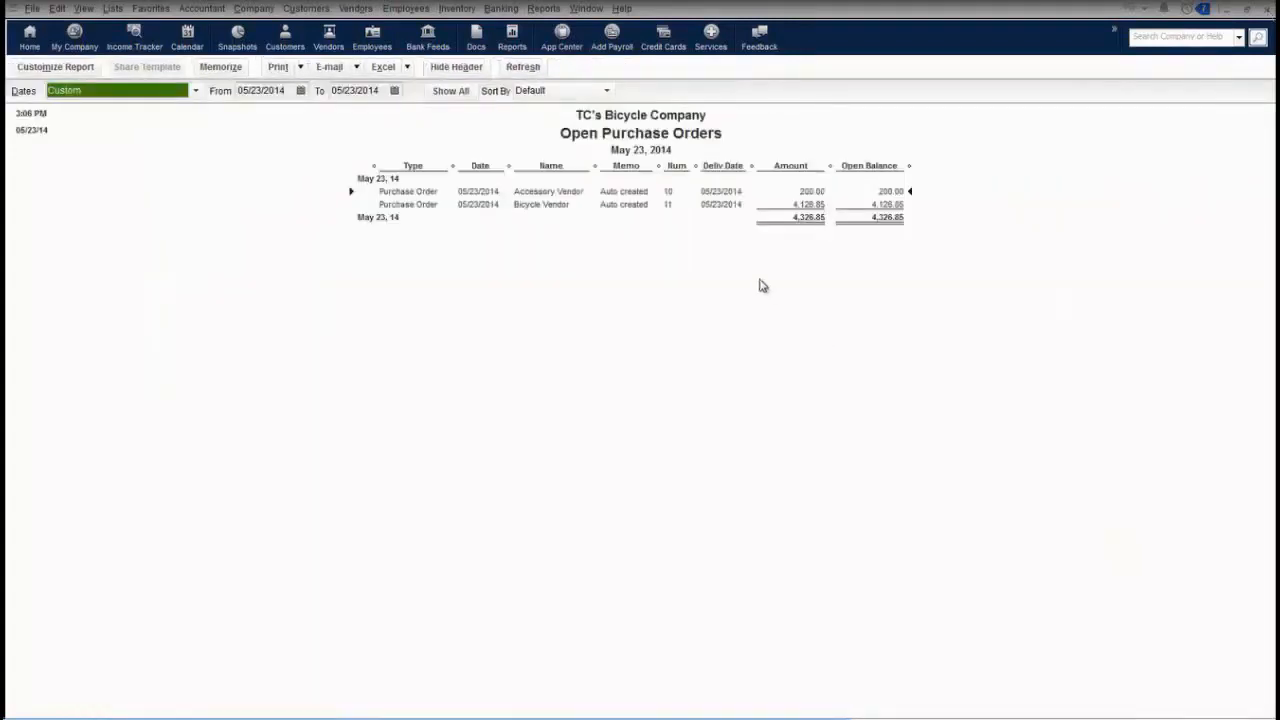
double_click(560, 204)
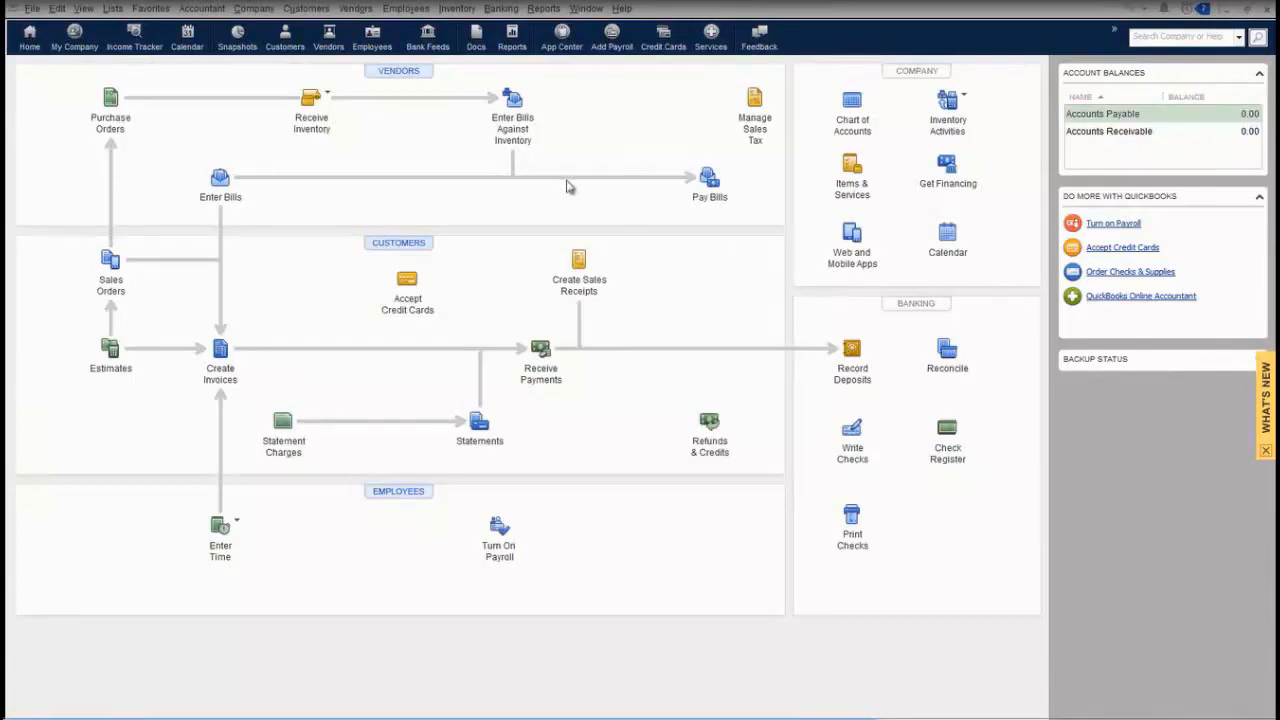
Start a bill receiving inventory from Bicycle Vendor and fill it from the vendor's open auto-created purchase order.
click(324, 103)
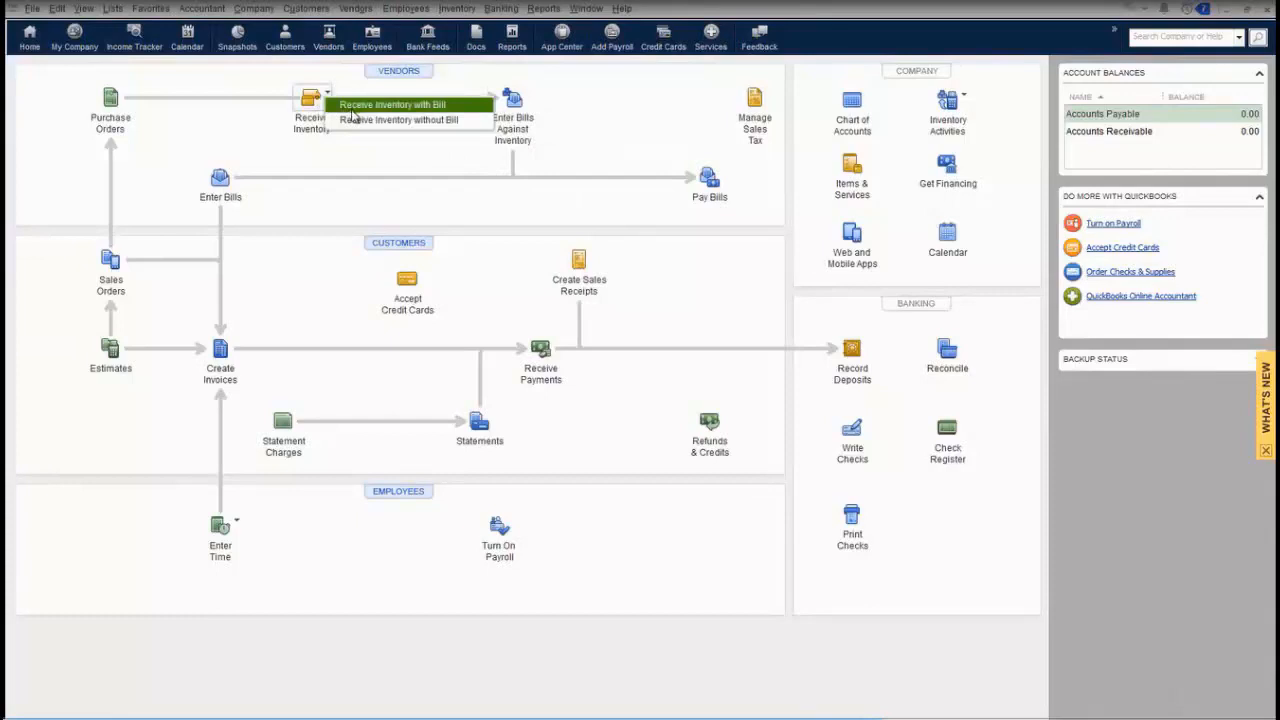
click(352, 110)
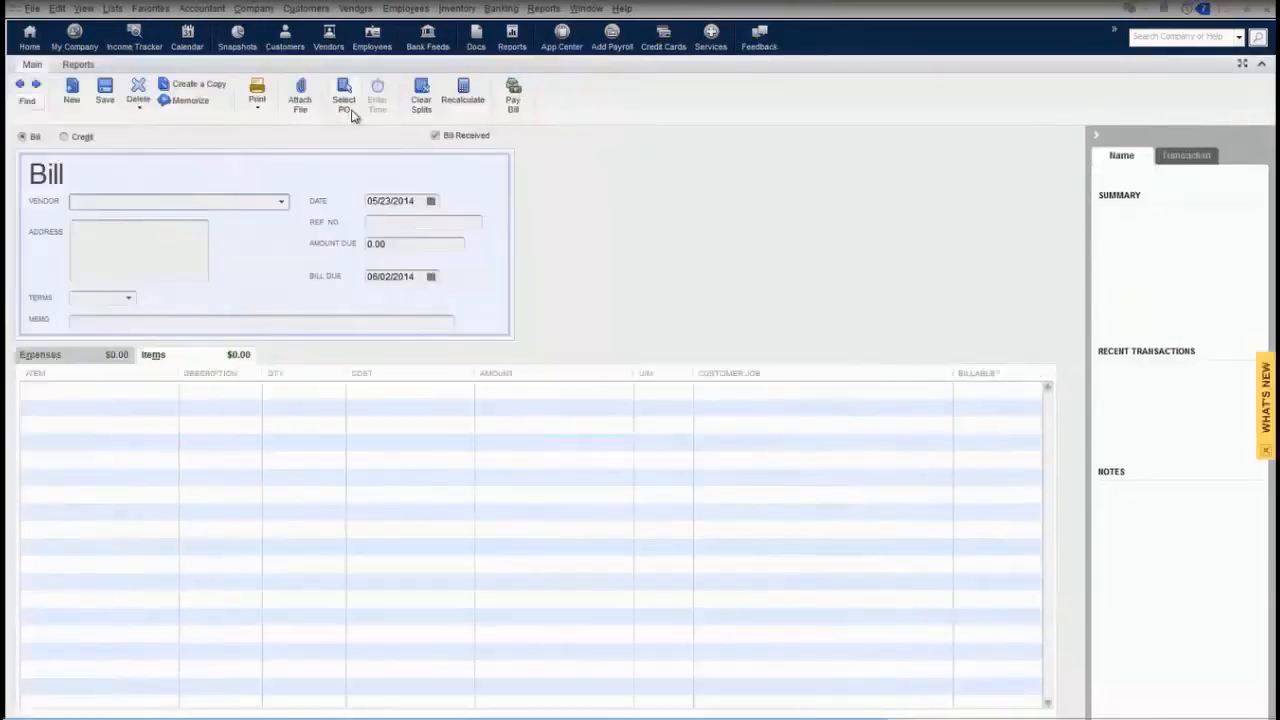
click(281, 204)
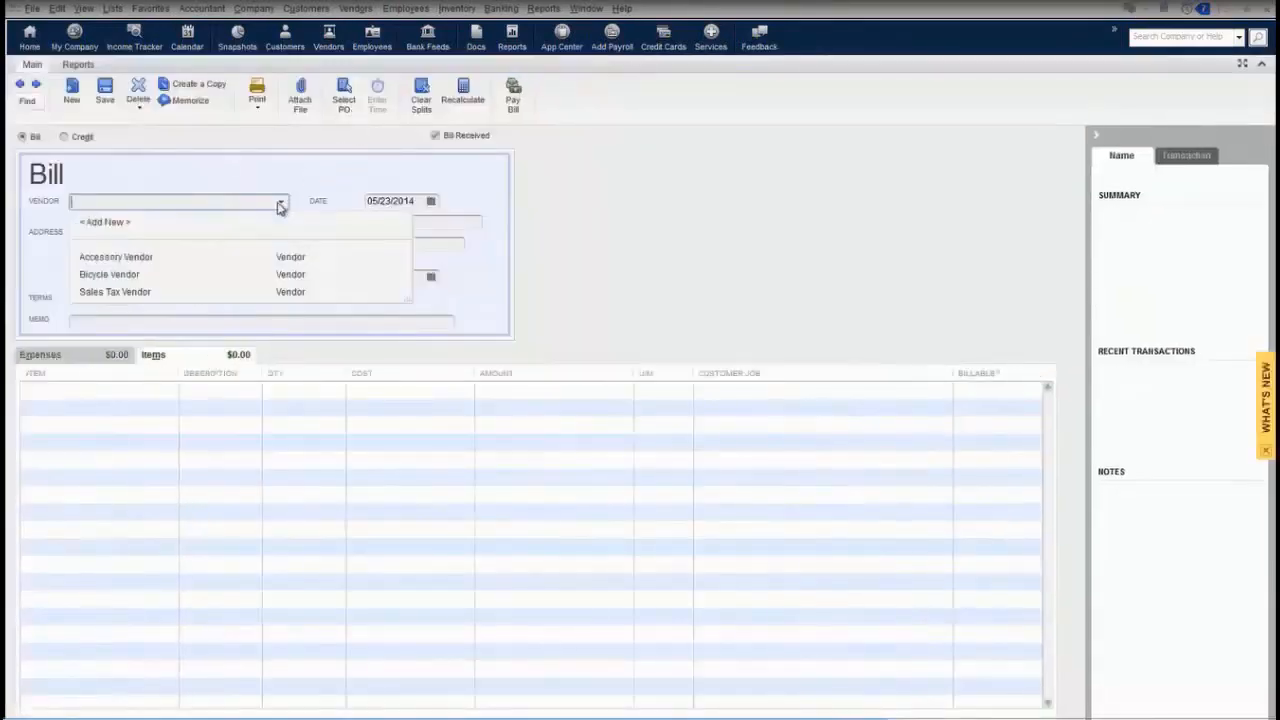
click(186, 276)
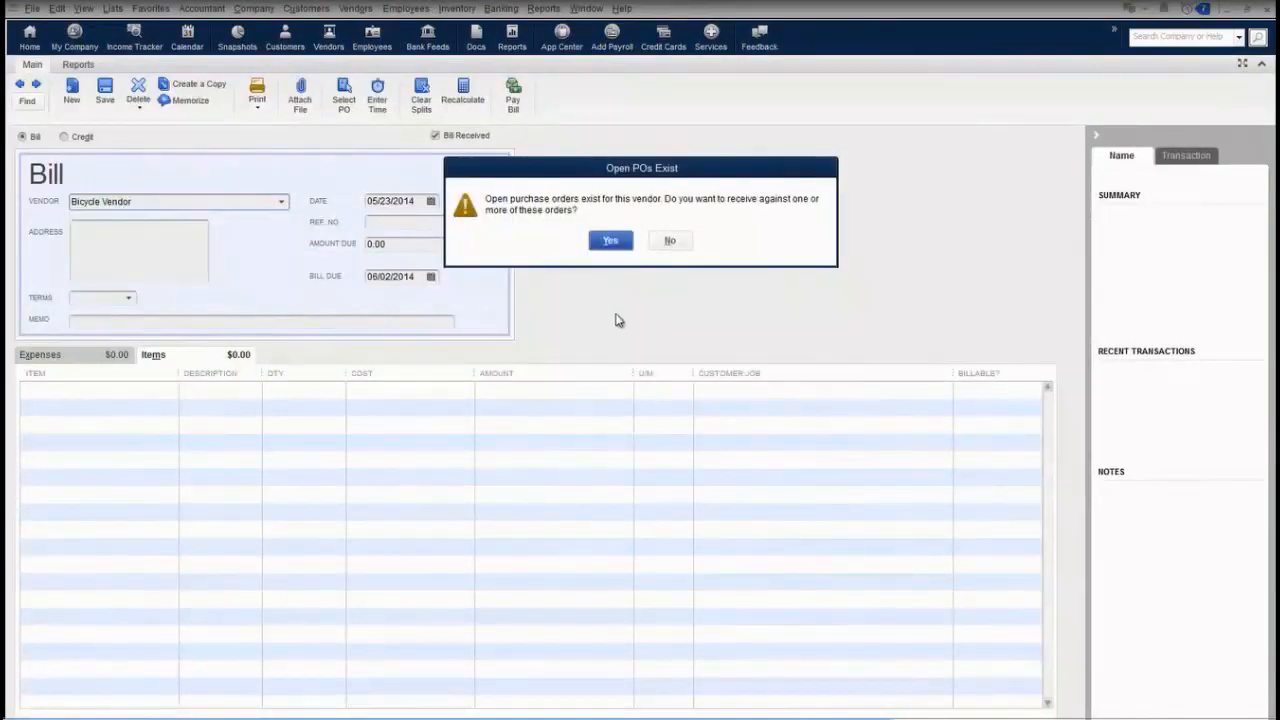
click(609, 243)
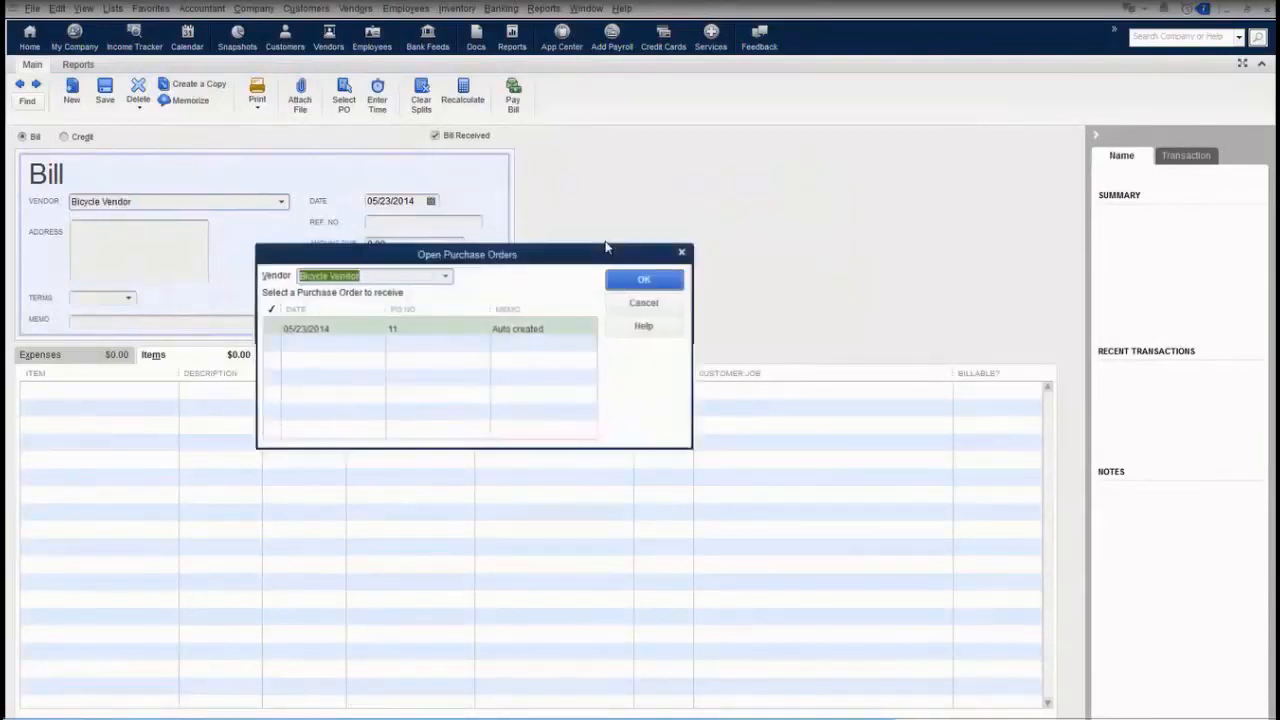
click(276, 332)
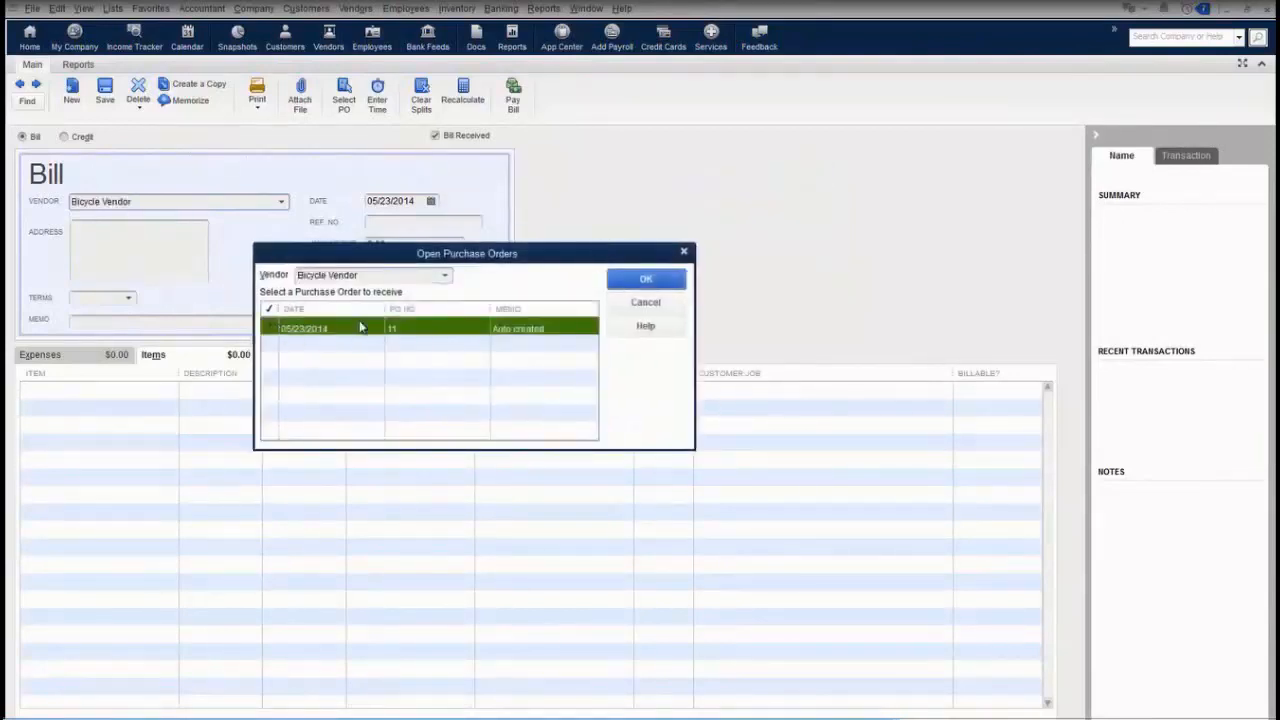
click(645, 279)
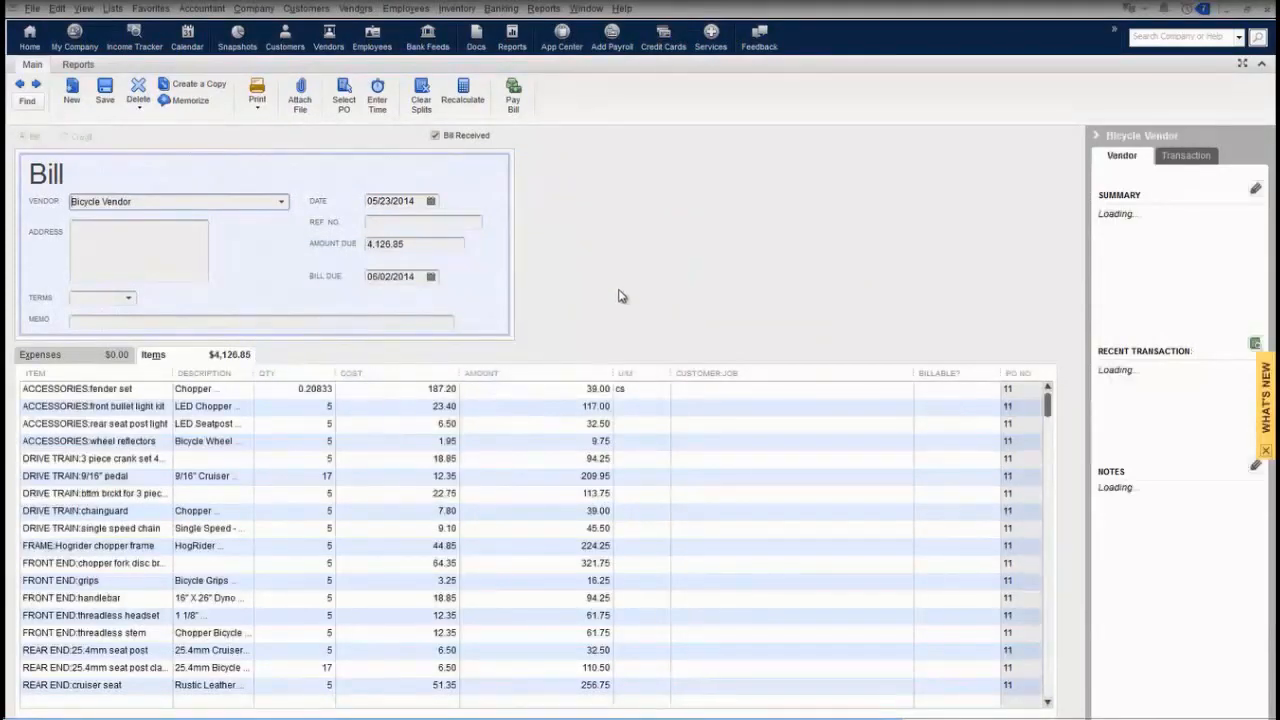
Set the received quantity of the 0.325-cost item under WHEEL KIT, BRAKES, TIRES to 240 and save the bill.
scroll(688, 441, down, 4)
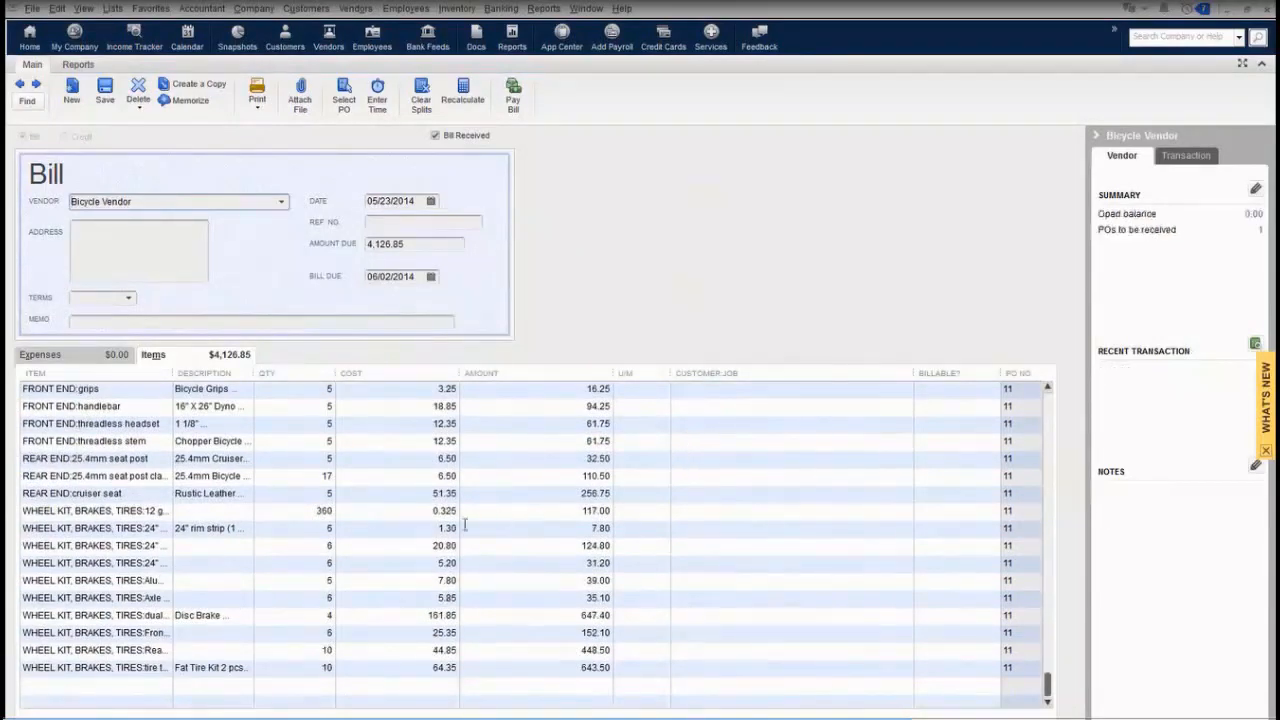
click(303, 511)
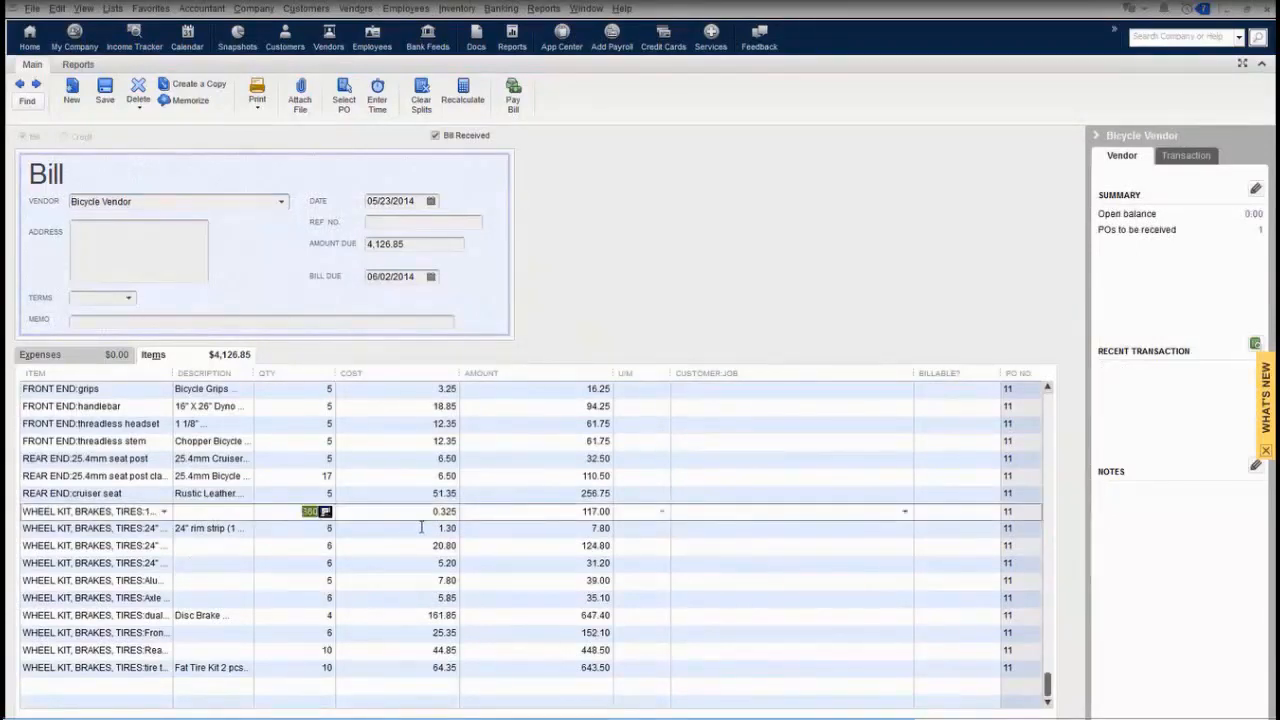
text(240)
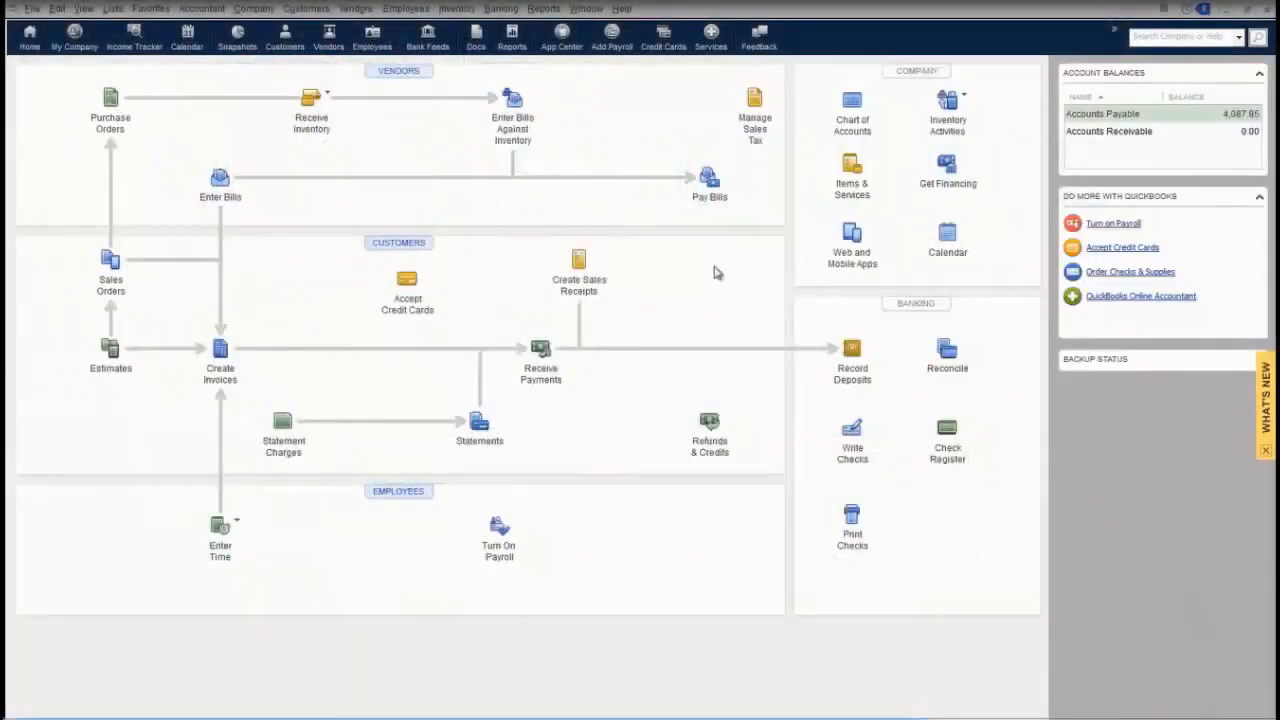
Receive the remaining items of Bicycle Vendor's open purchase order on a second bill and save it.
click(326, 98)
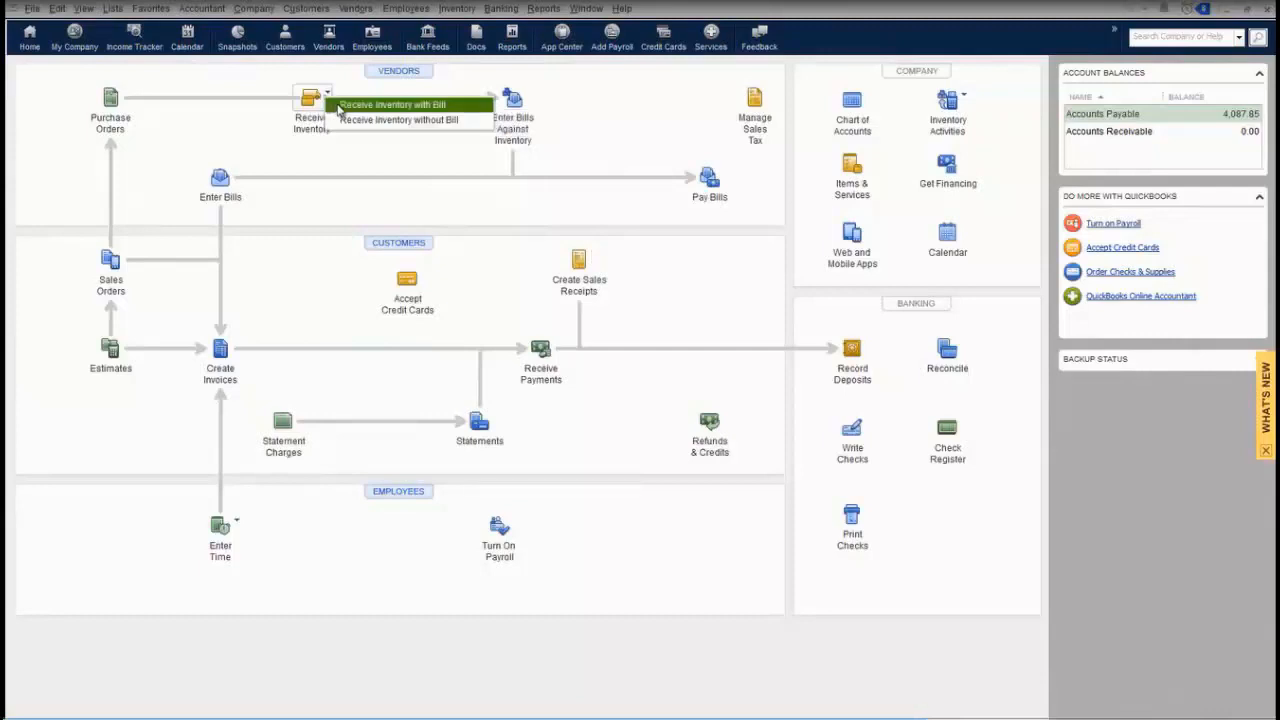
click(340, 108)
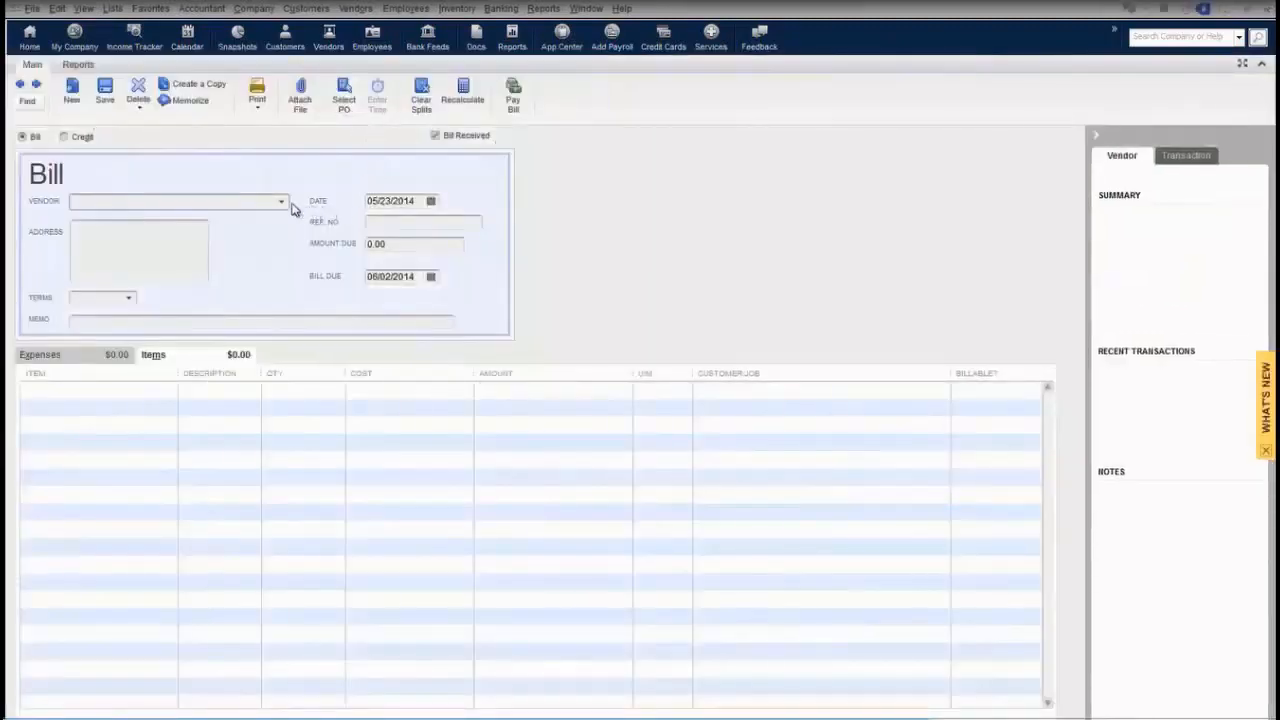
click(283, 203)
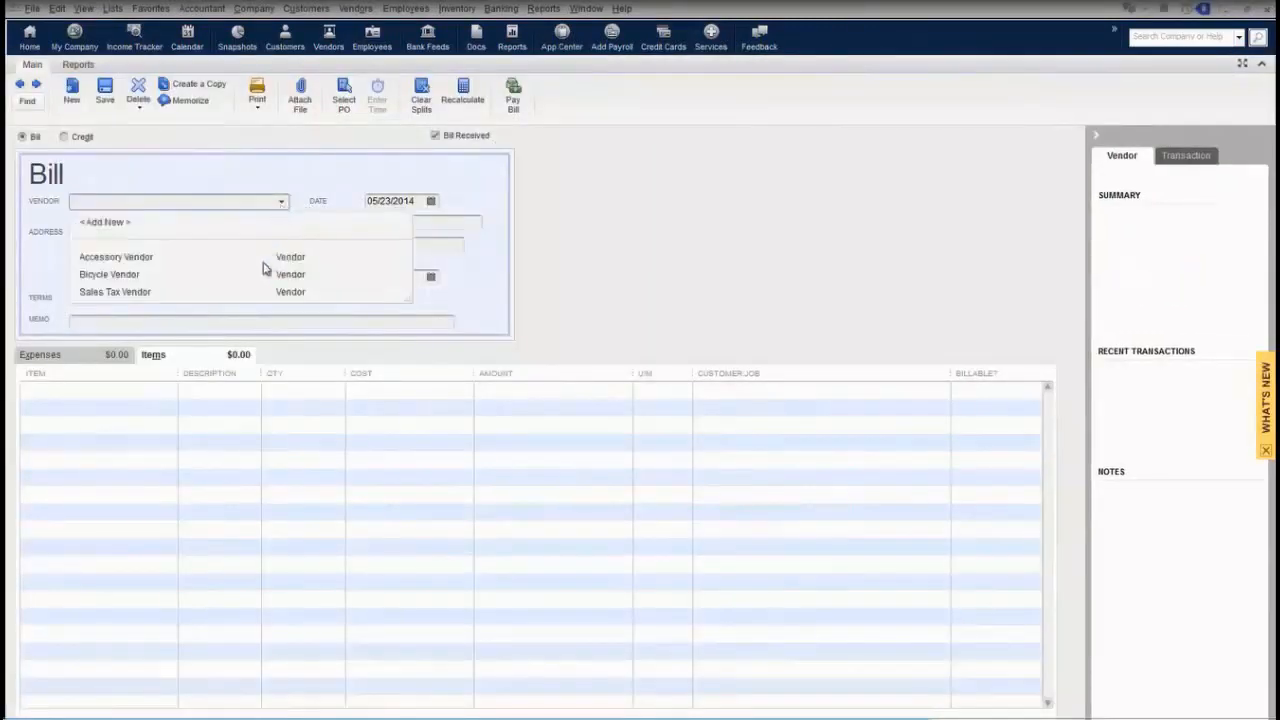
click(92, 276)
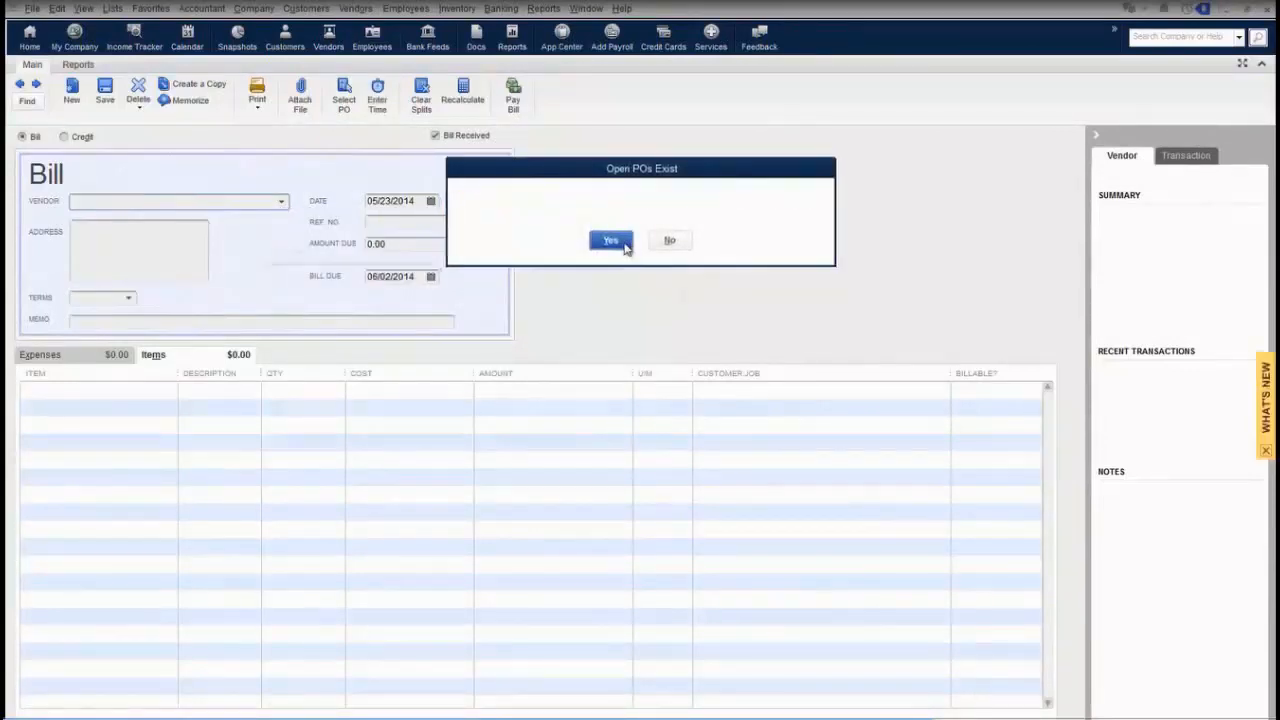
click(612, 241)
click(276, 330)
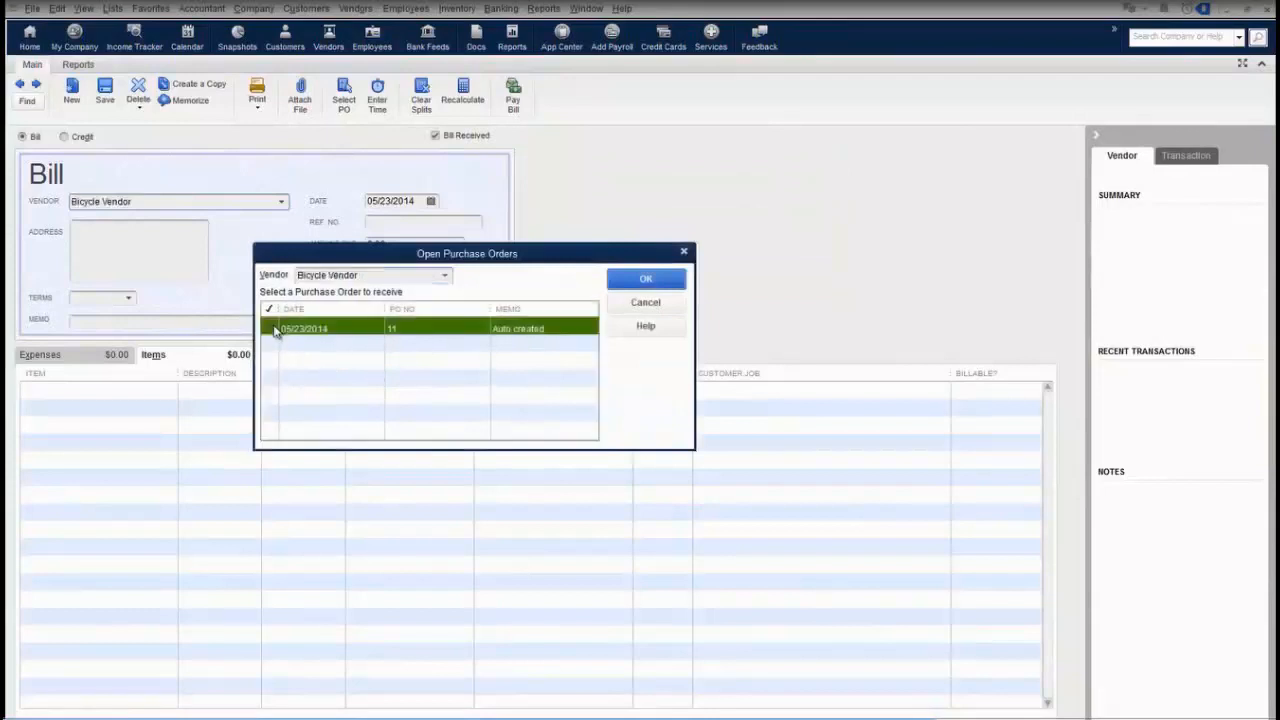
click(653, 282)
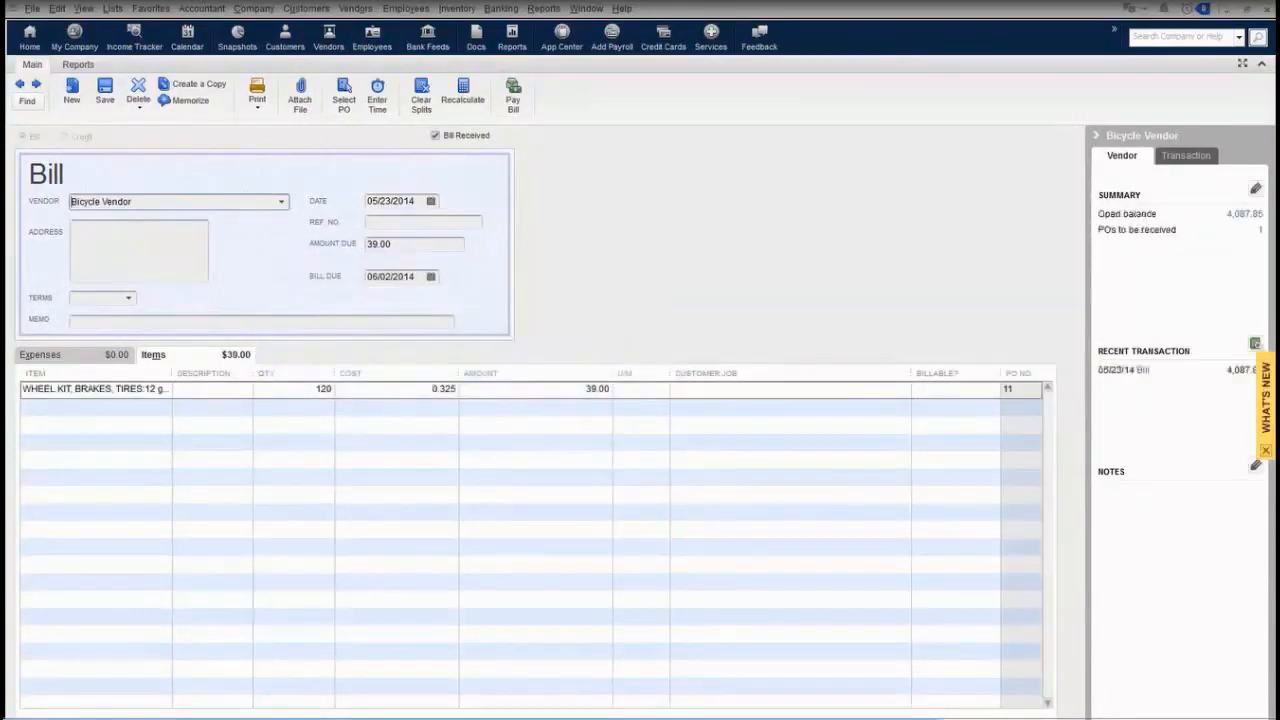
click(845, 717)
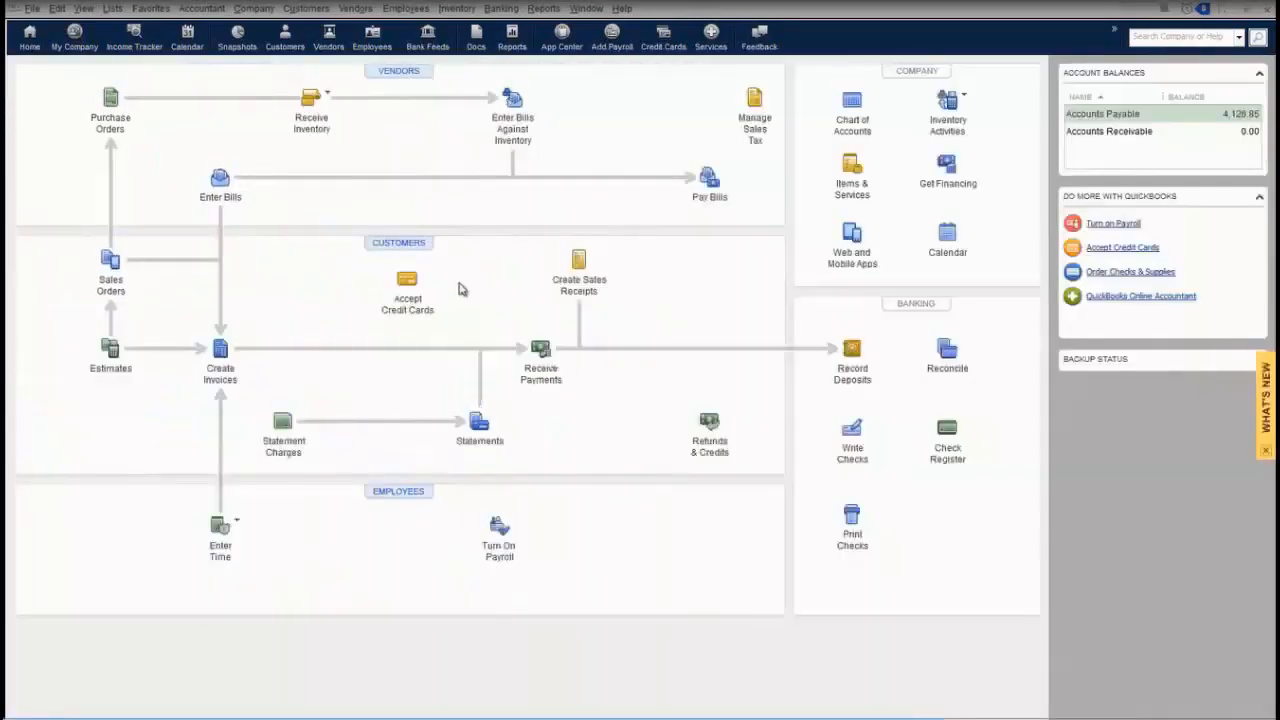
Receive inventory with a bill from Accessory Vendor against its open auto-created purchase order.
click(312, 100)
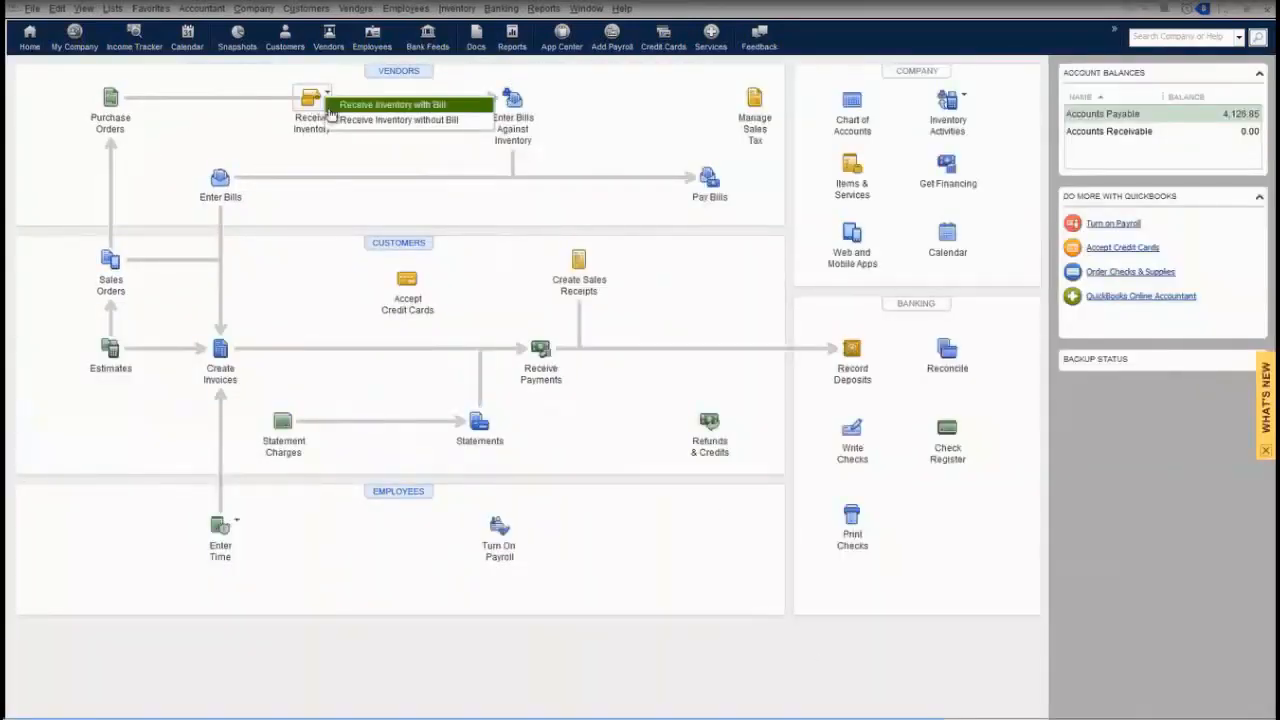
click(335, 104)
click(281, 201)
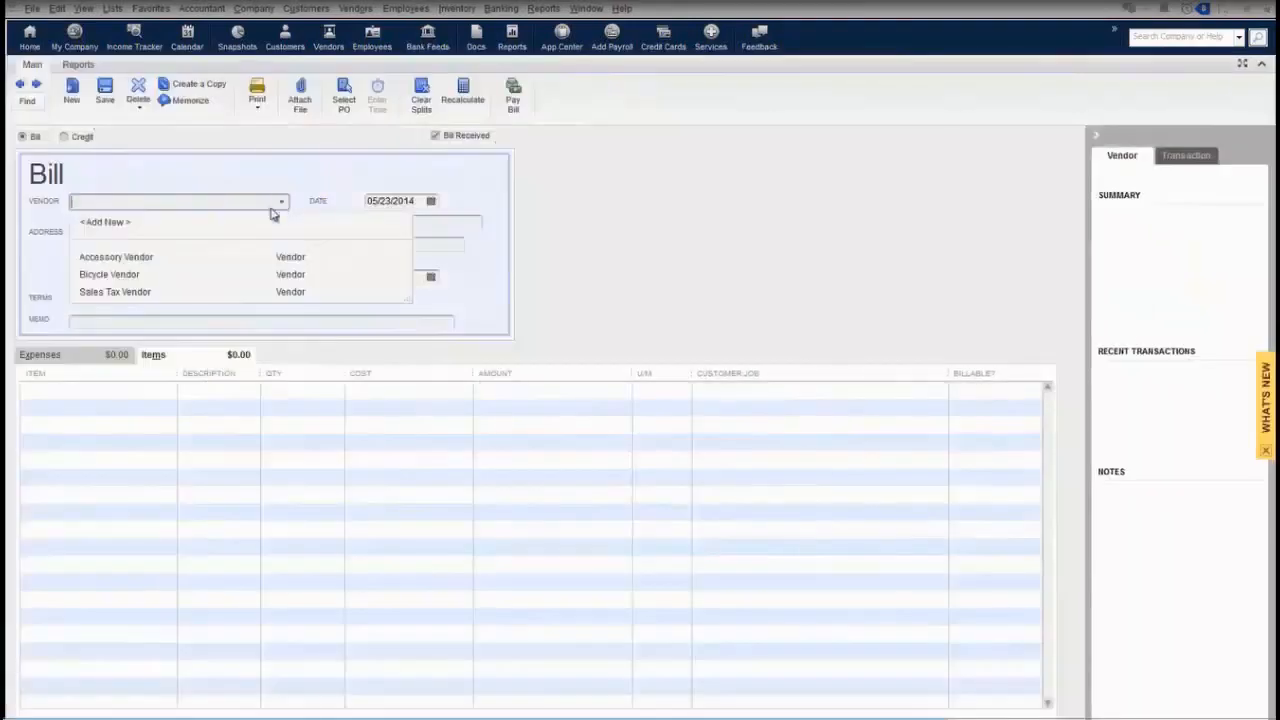
click(170, 260)
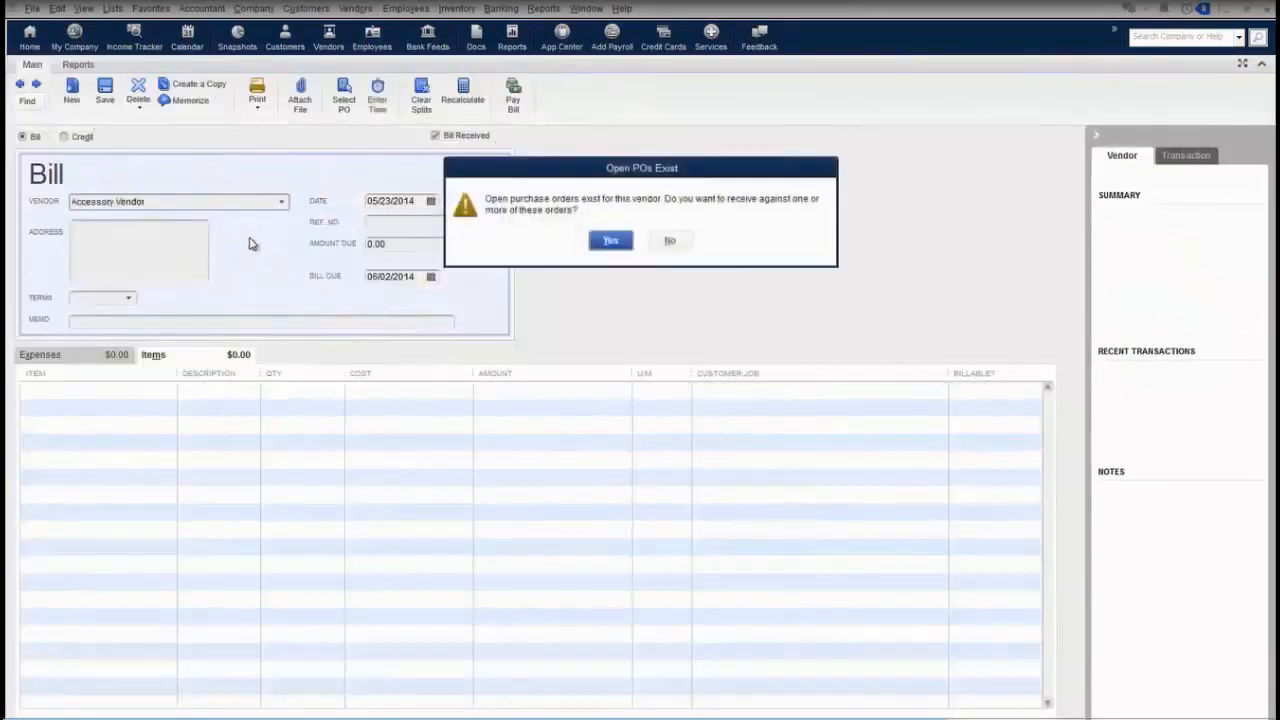
click(607, 241)
click(270, 329)
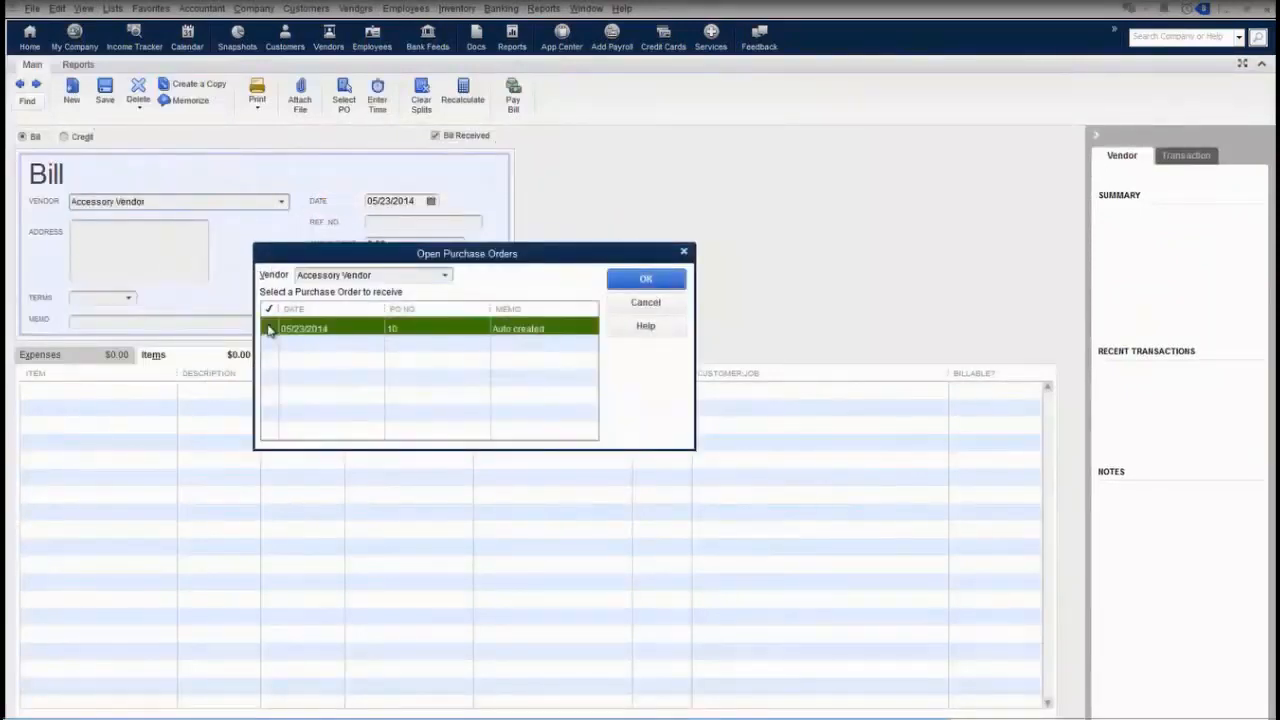
click(674, 281)
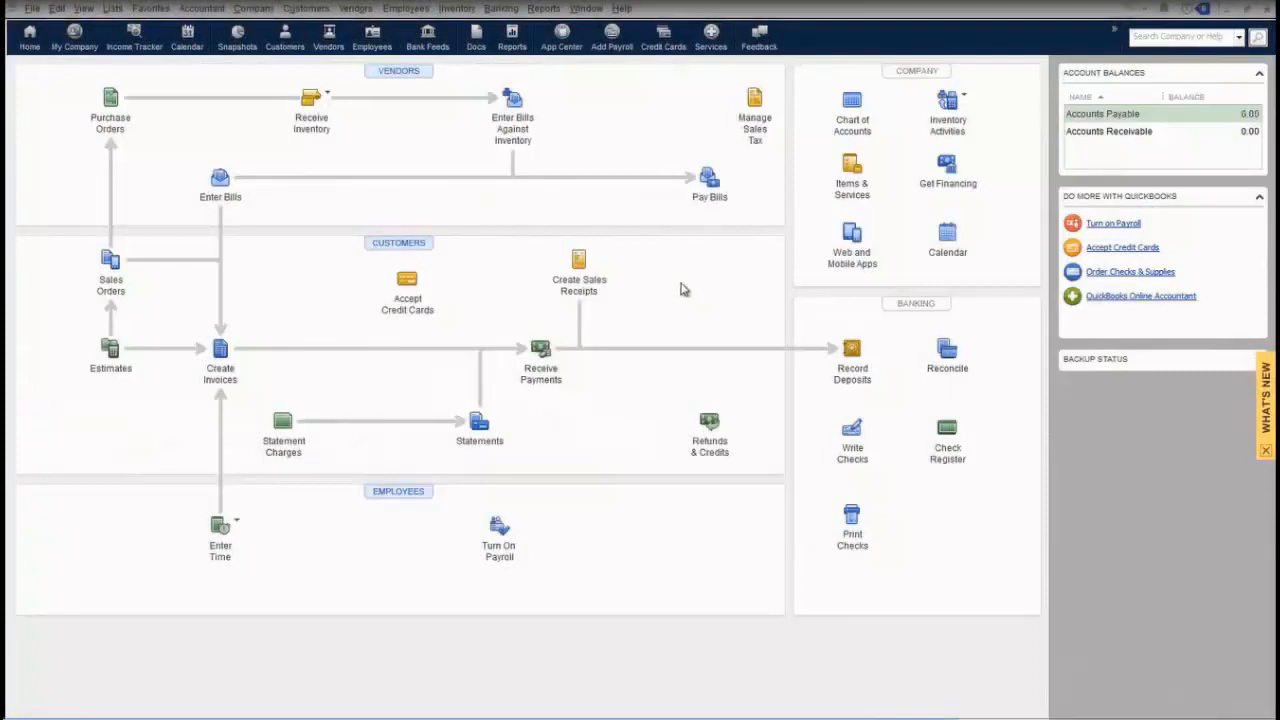
Receive Bicycle Vendor's open purchase order on a bill with "I am scanning items" enabled, starting at the fender item's received quantity, and close the bill form.
click(318, 98)
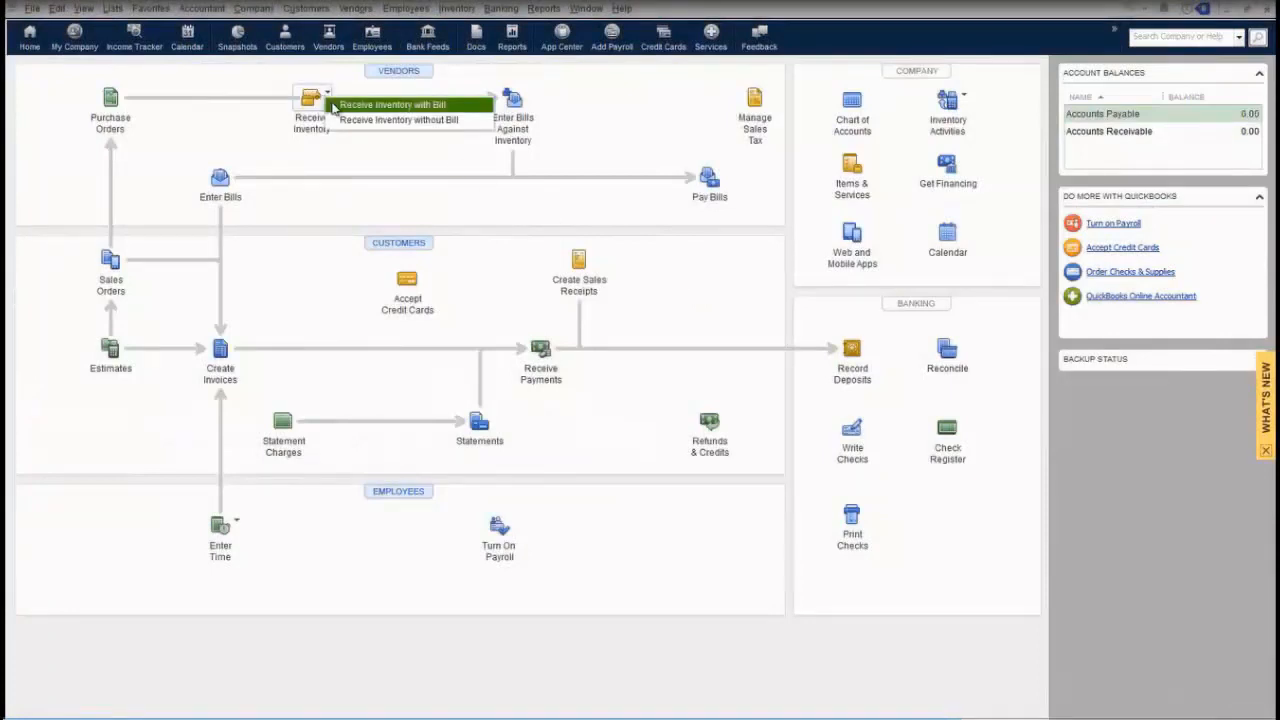
click(333, 106)
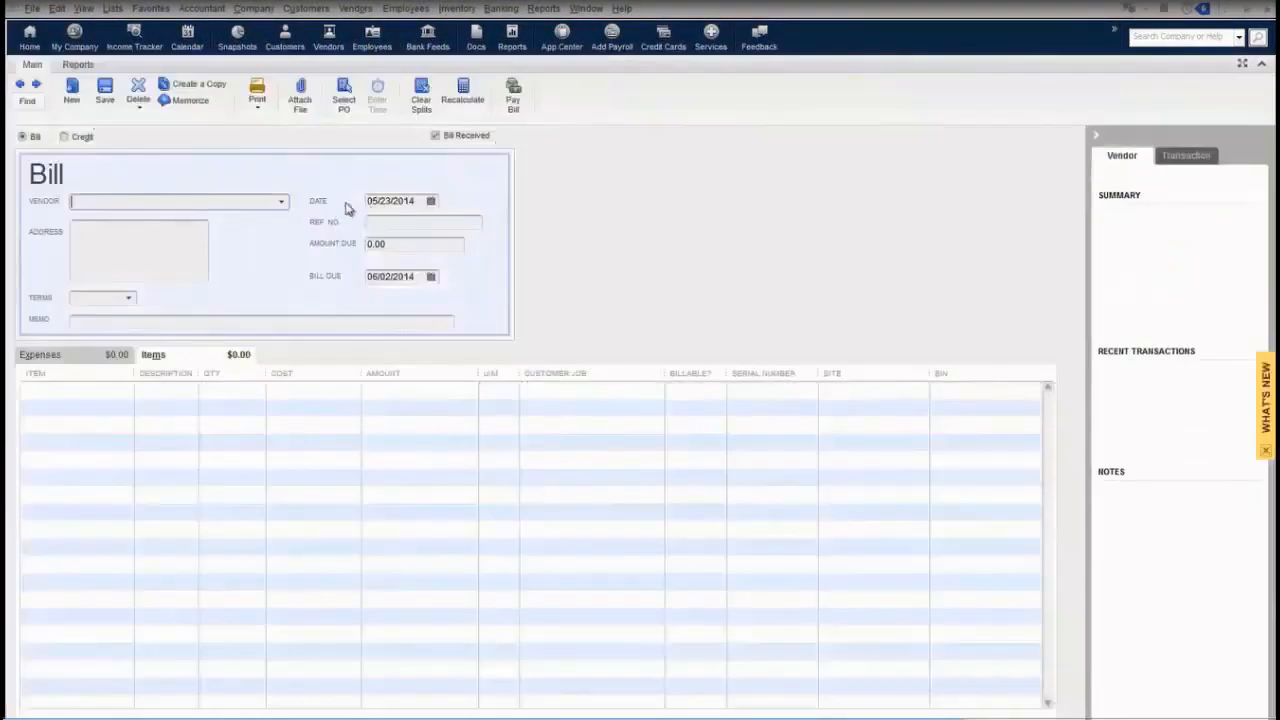
click(283, 202)
click(150, 276)
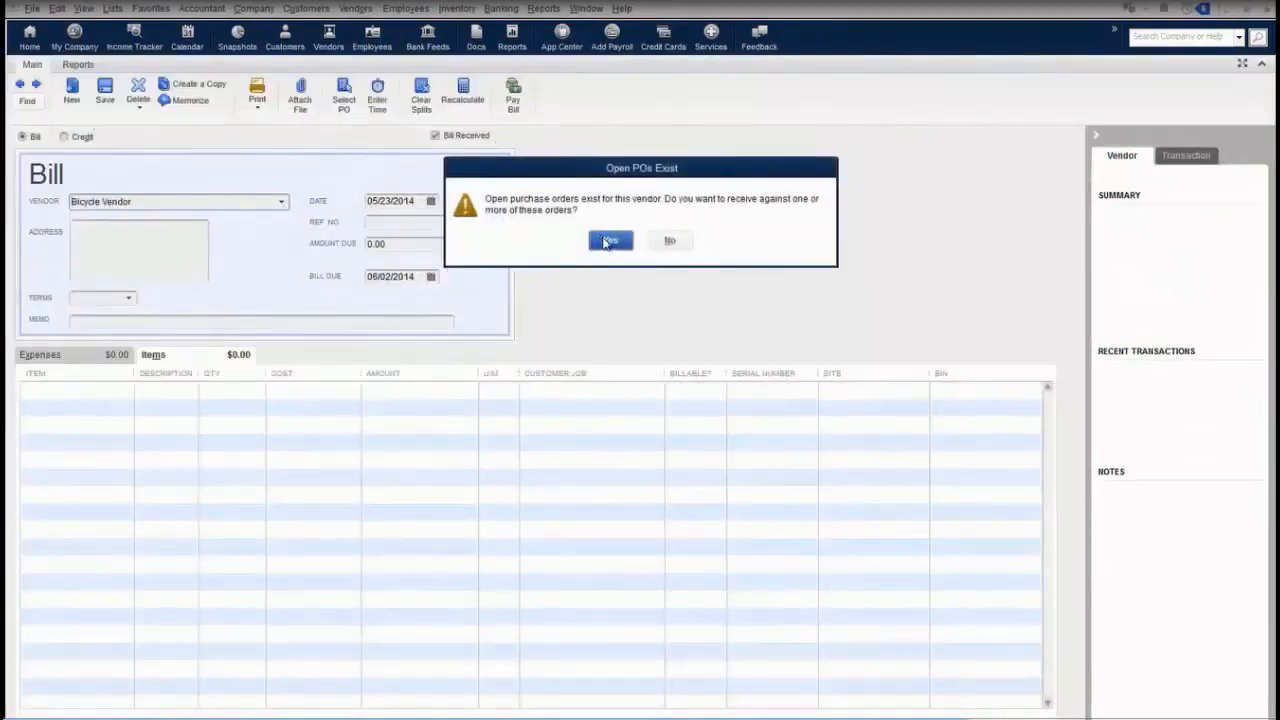
click(608, 242)
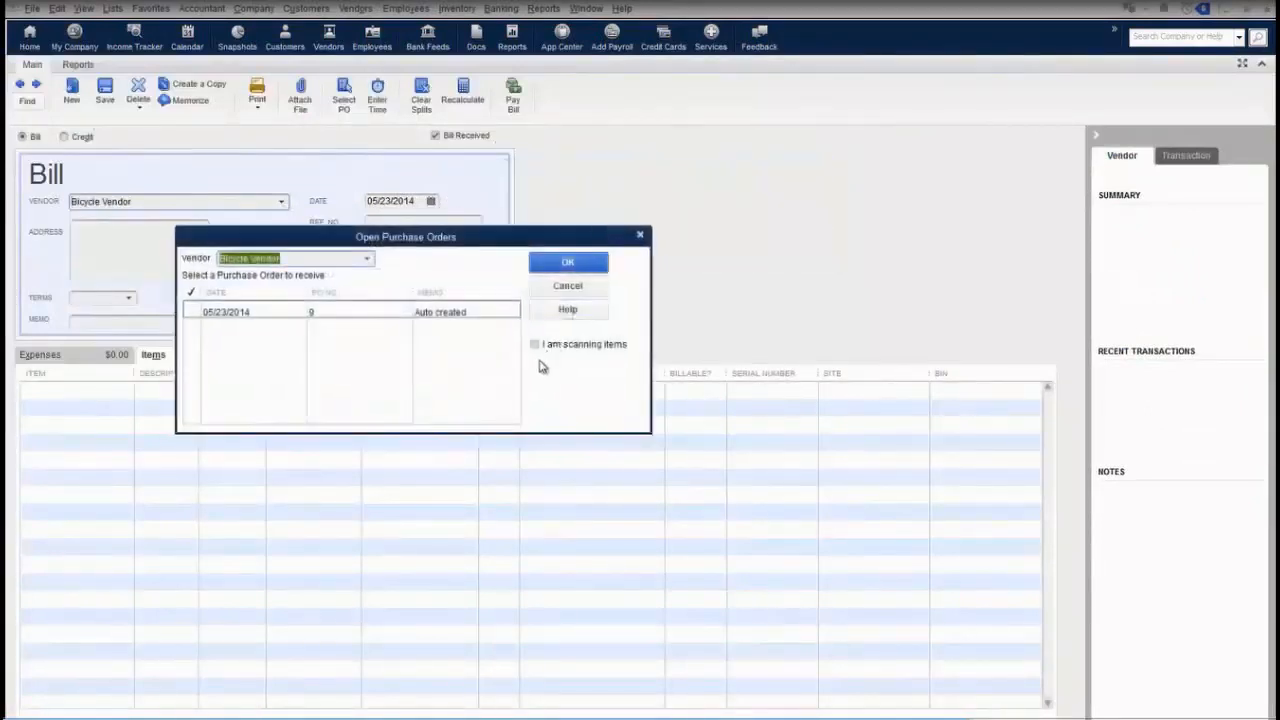
click(536, 345)
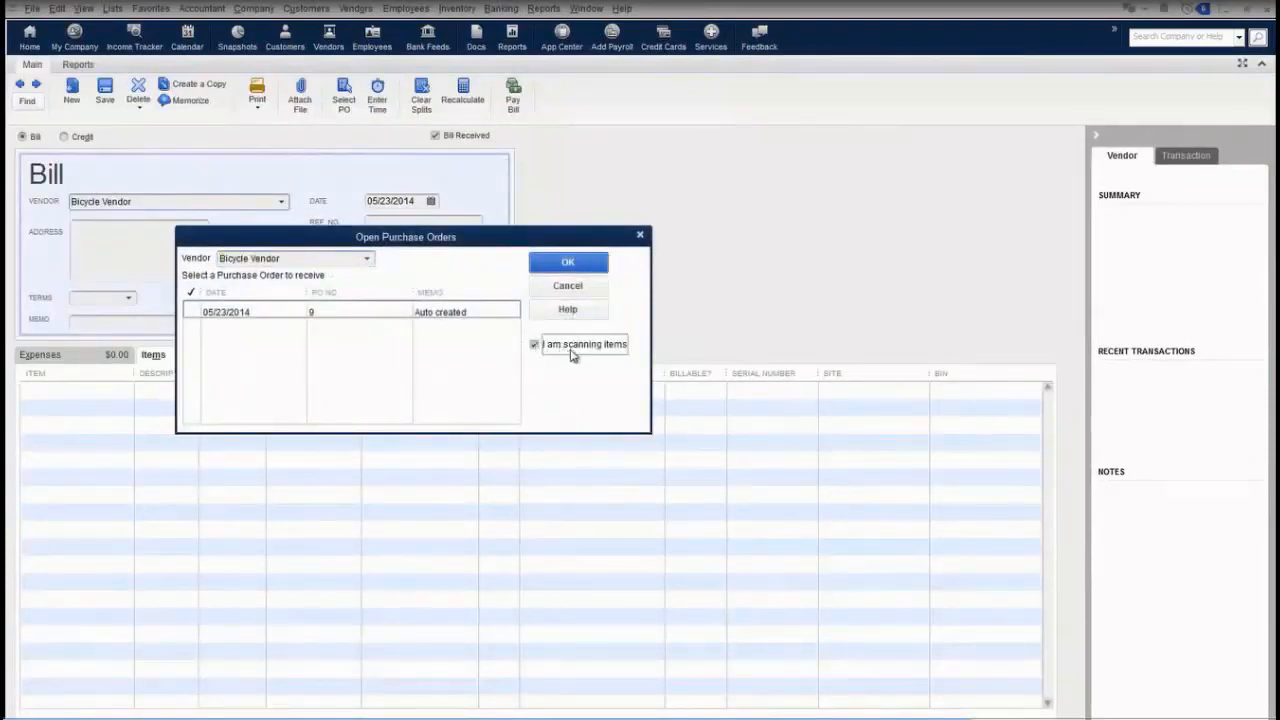
click(193, 311)
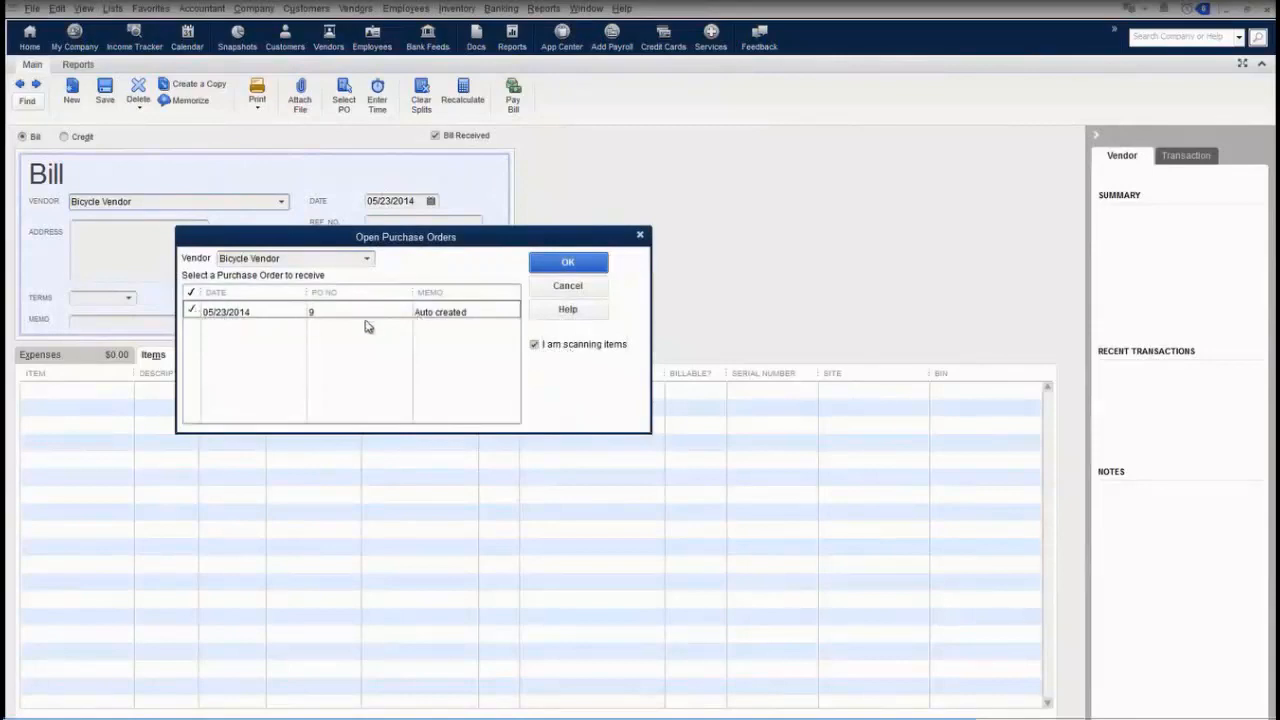
click(566, 263)
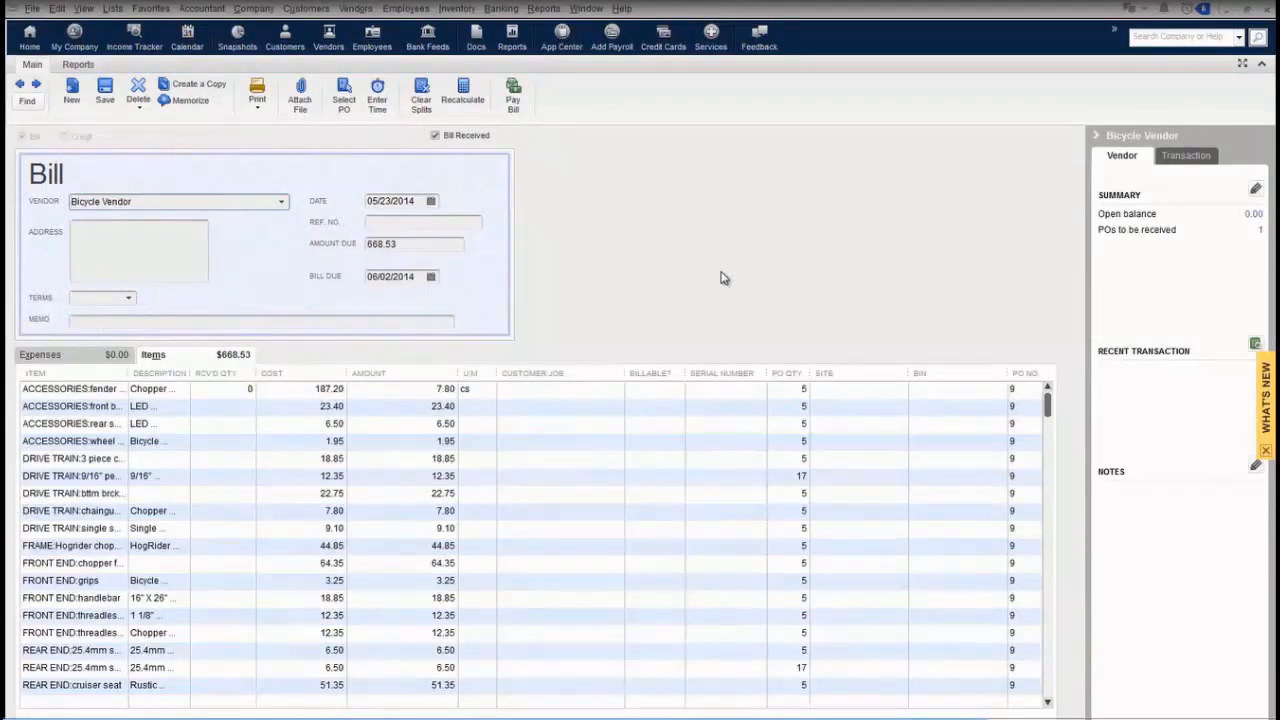
click(215, 395)
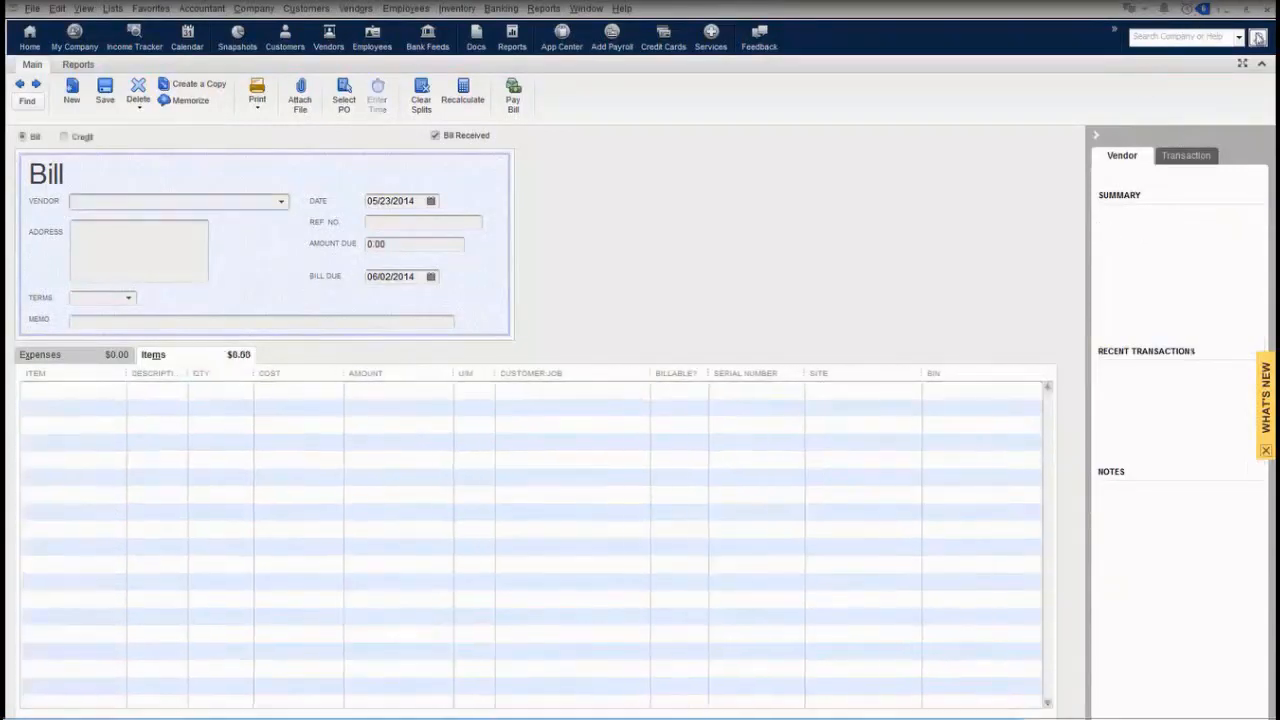
click(1268, 10)
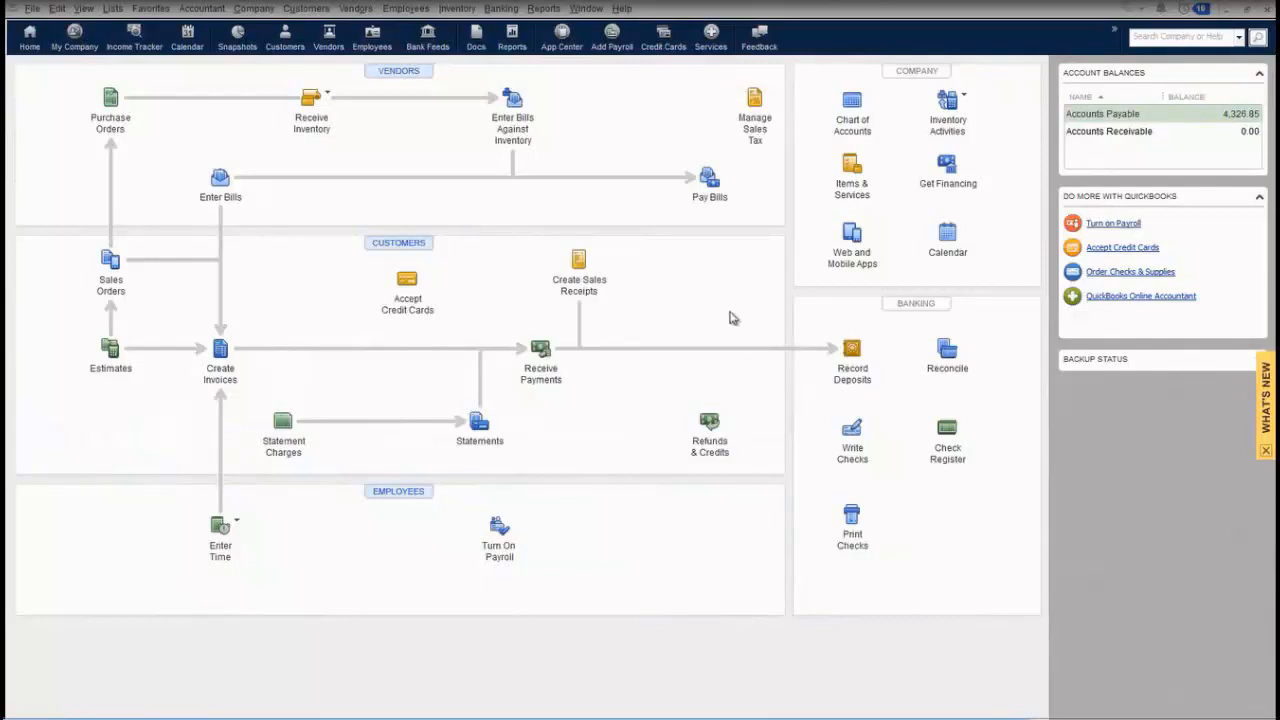
Run the Pending Builds report and widen its Item column to read the assembly names.
click(543, 9)
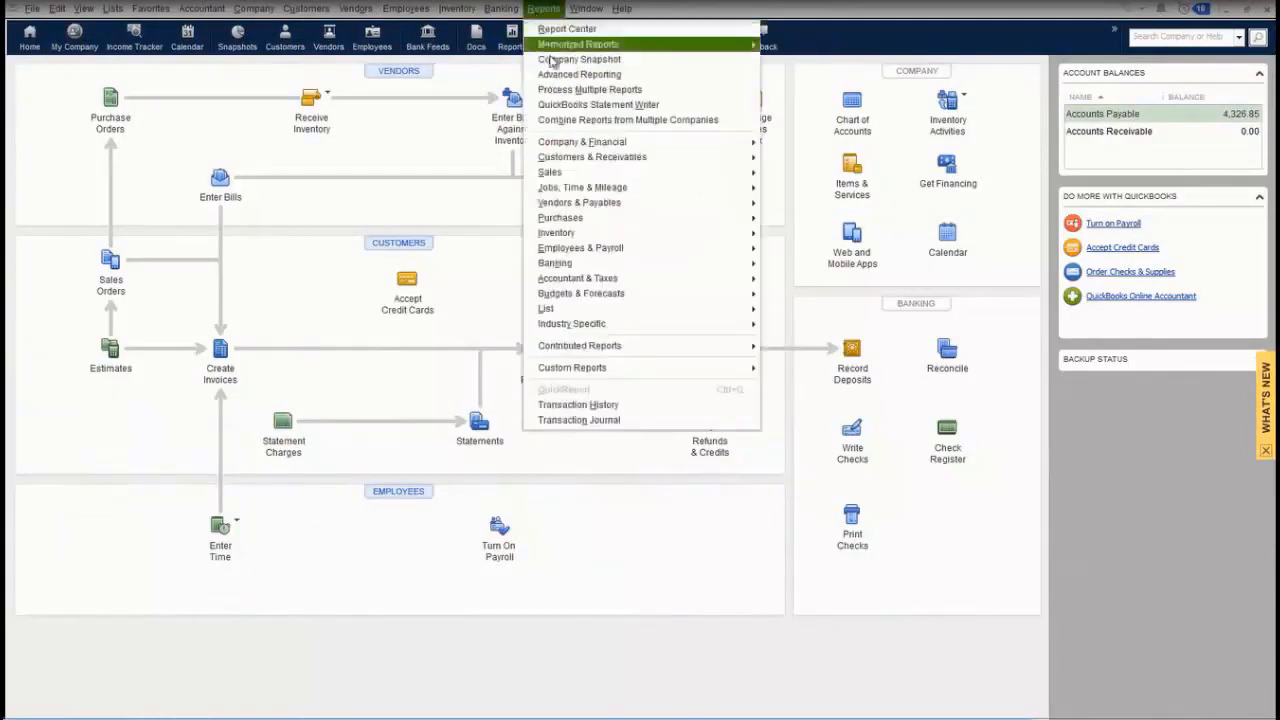
mouse_move(582, 235)
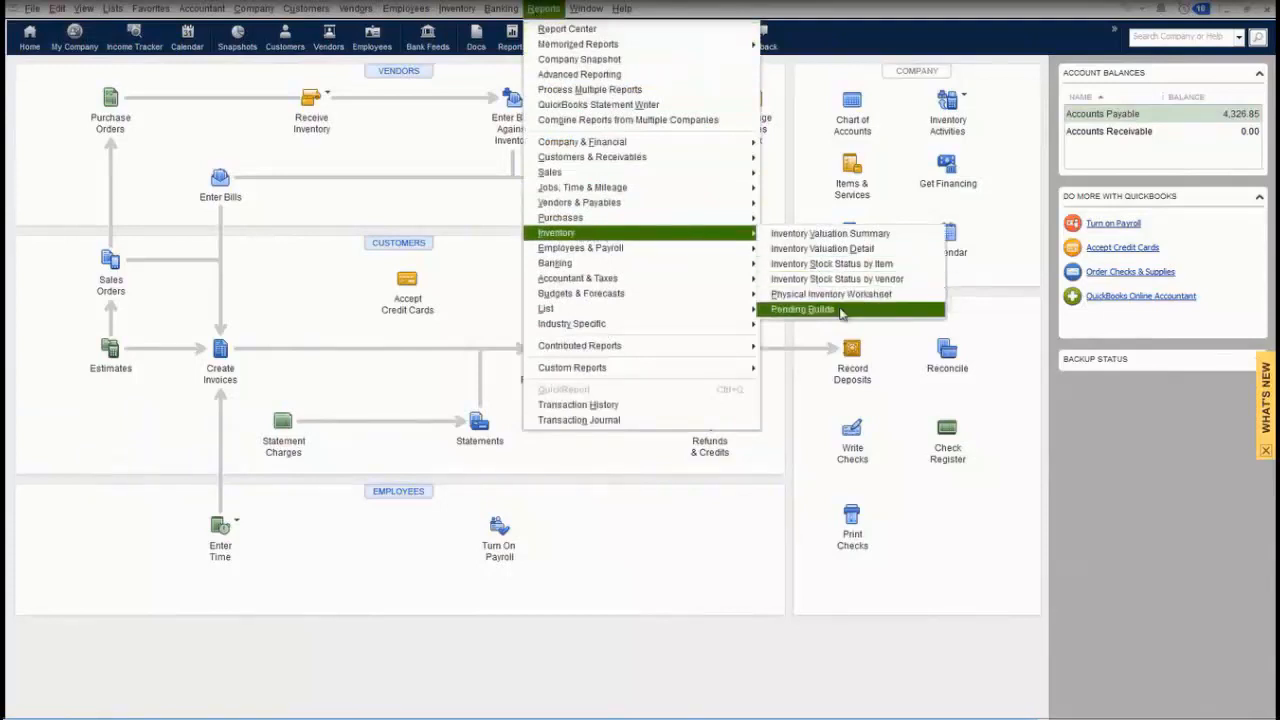
click(803, 309)
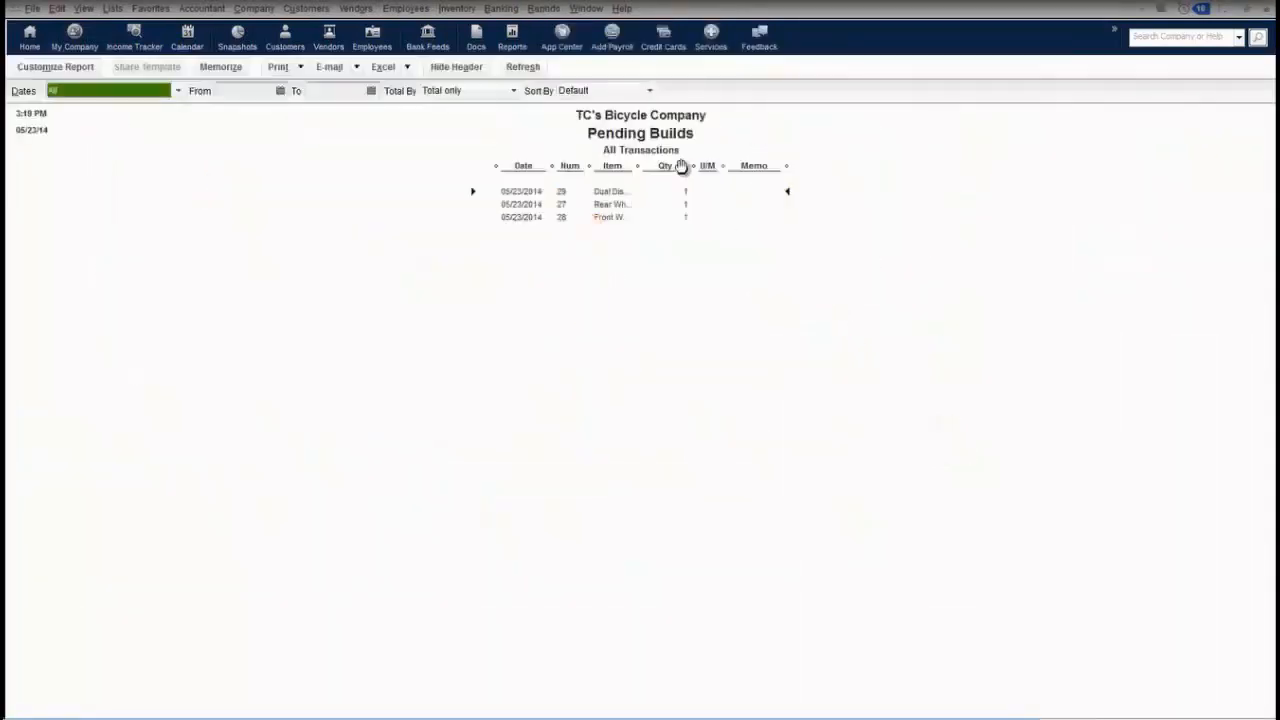
drag(646, 166, 718, 178)
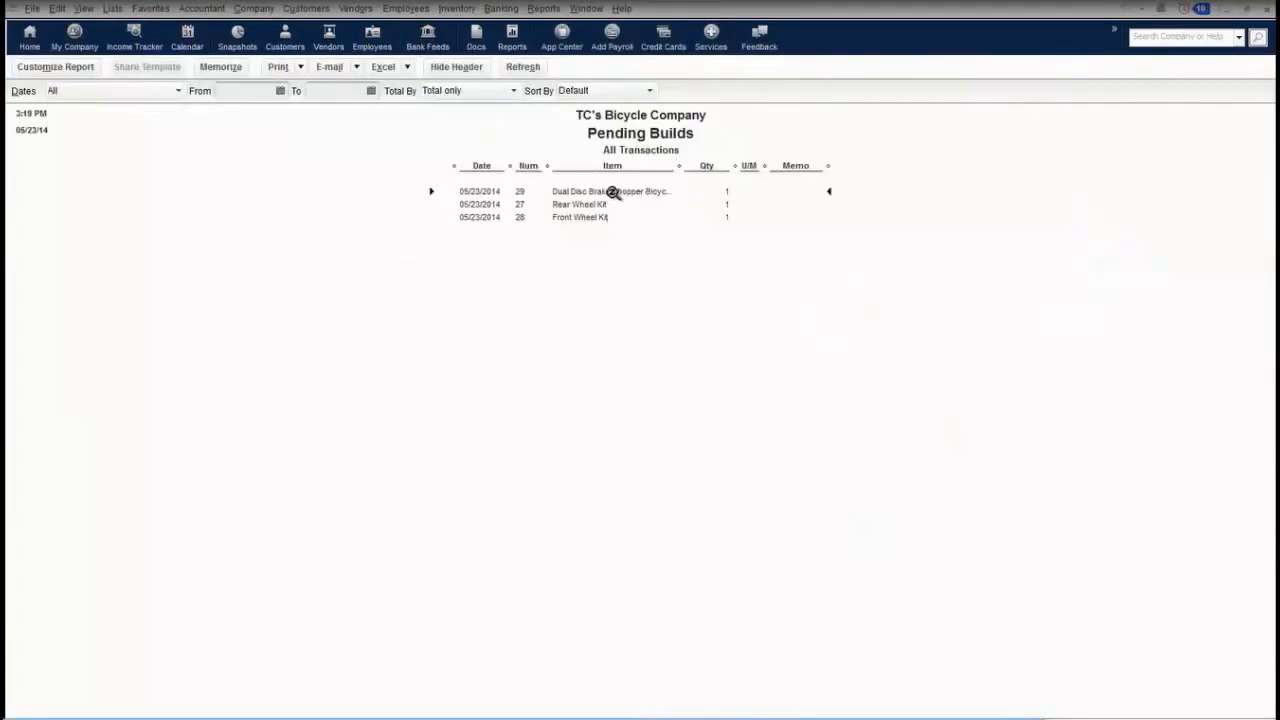
Open the pending Dual Disc Brake Chopper Bicycle build from the report and review its components, including the threadless headset's item and needed quantity.
double_click(613, 191)
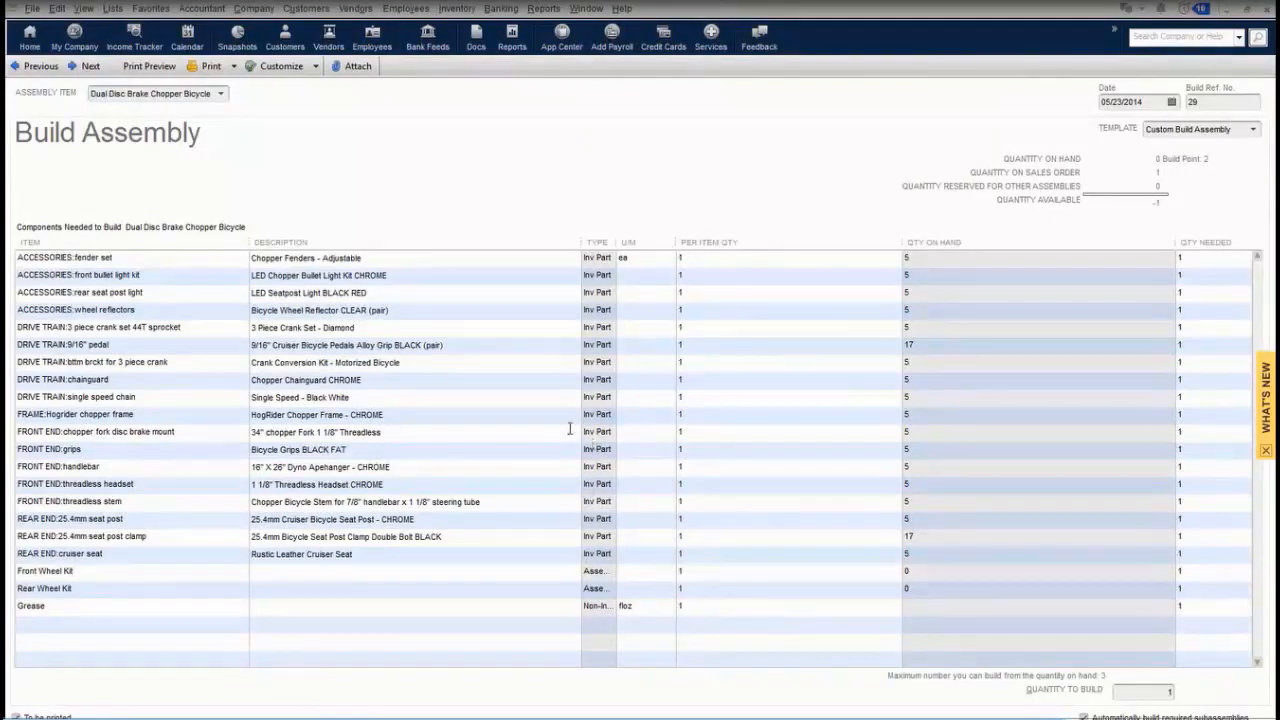
click(204, 484)
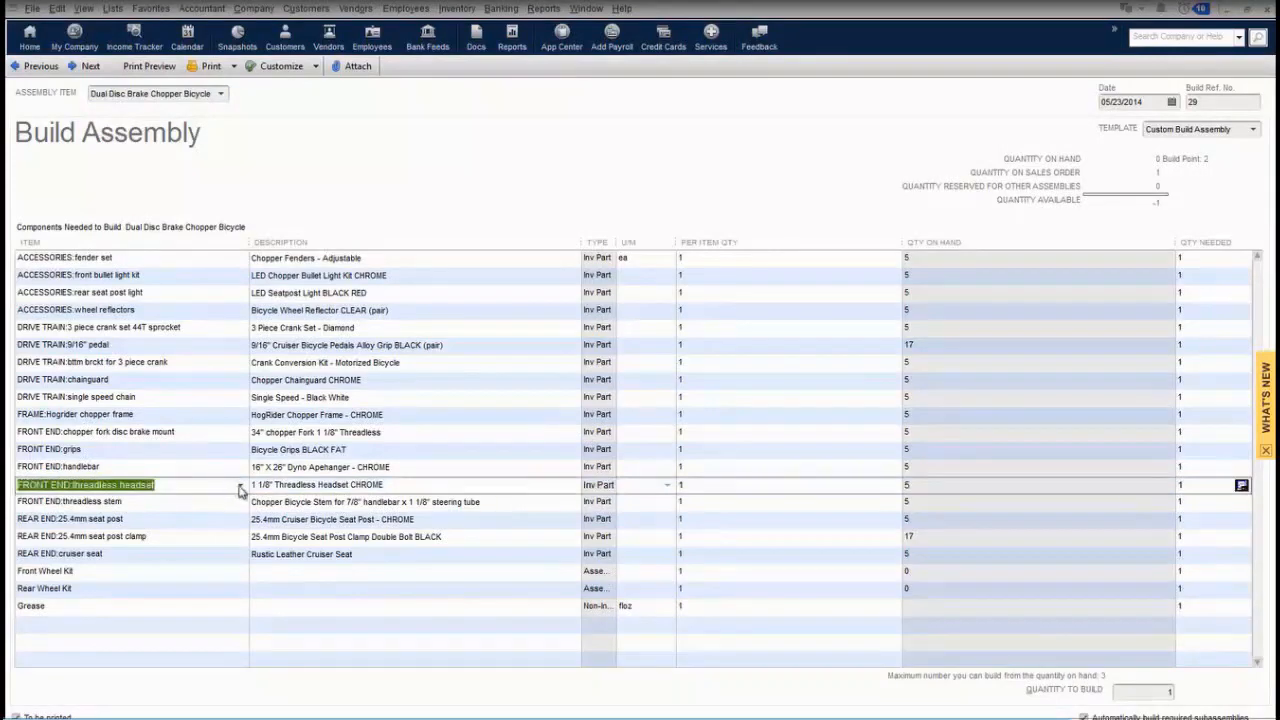
click(241, 489)
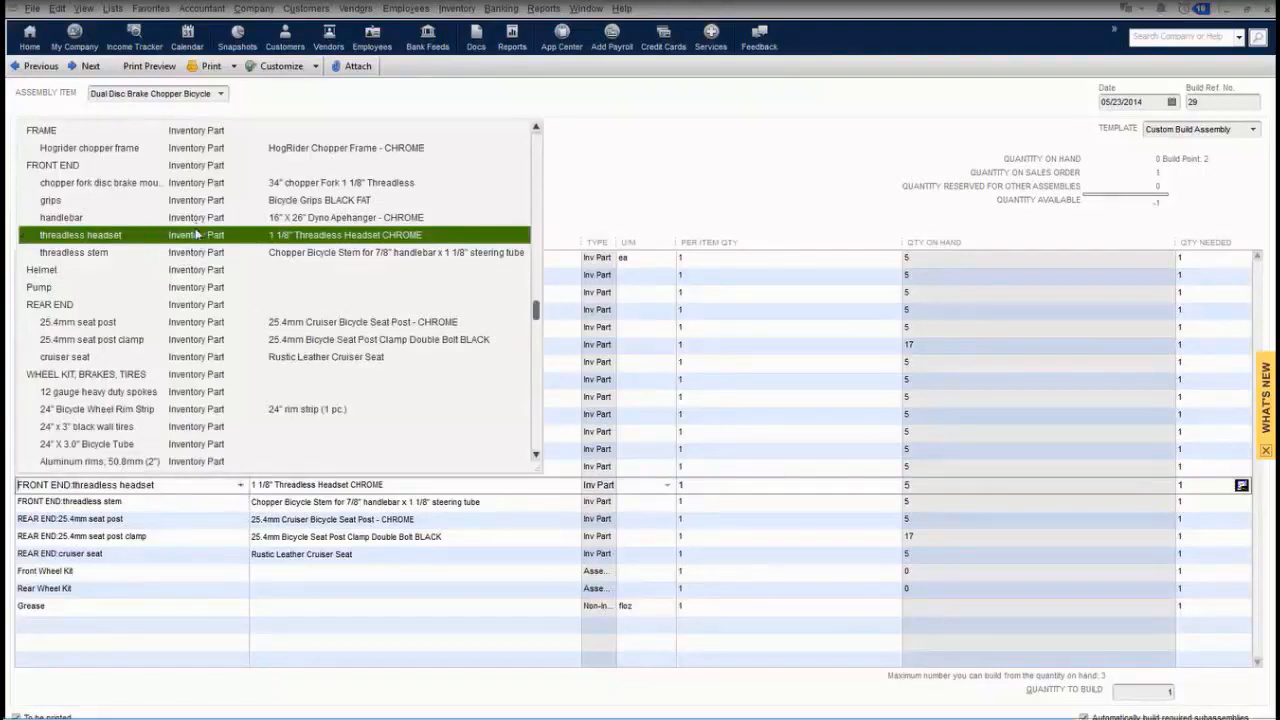
click(620, 167)
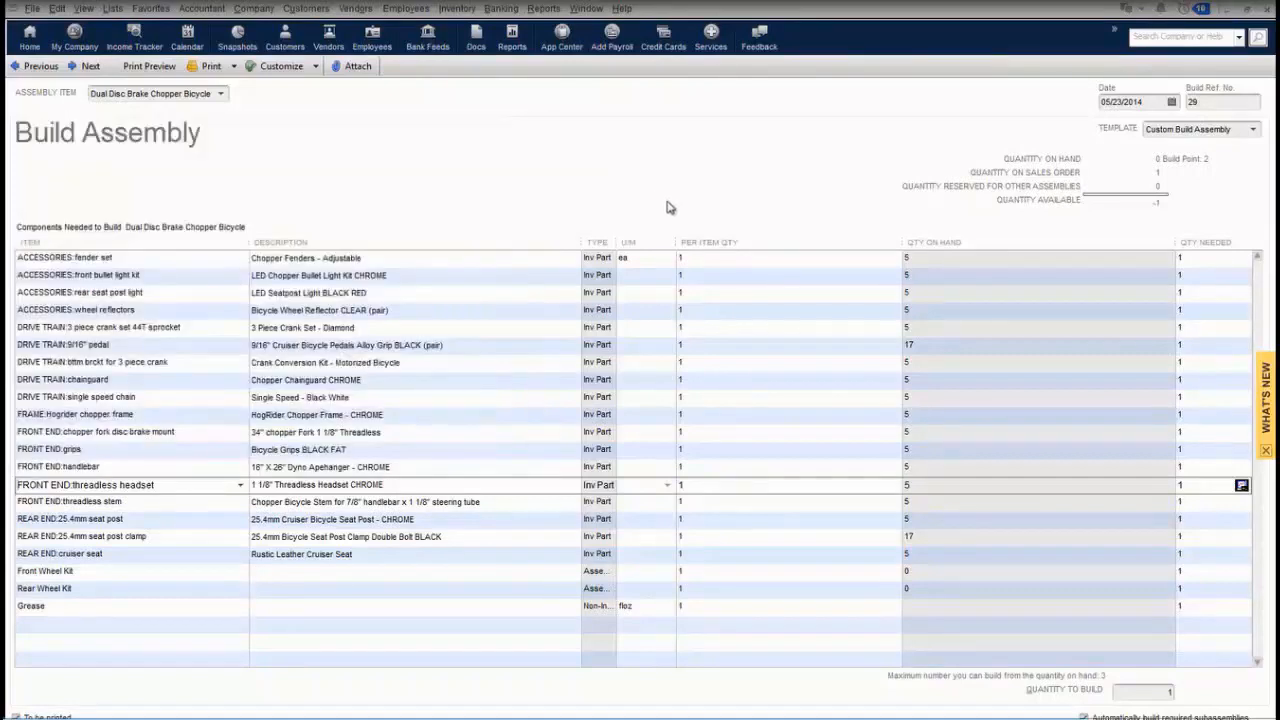
click(1178, 489)
click(1190, 488)
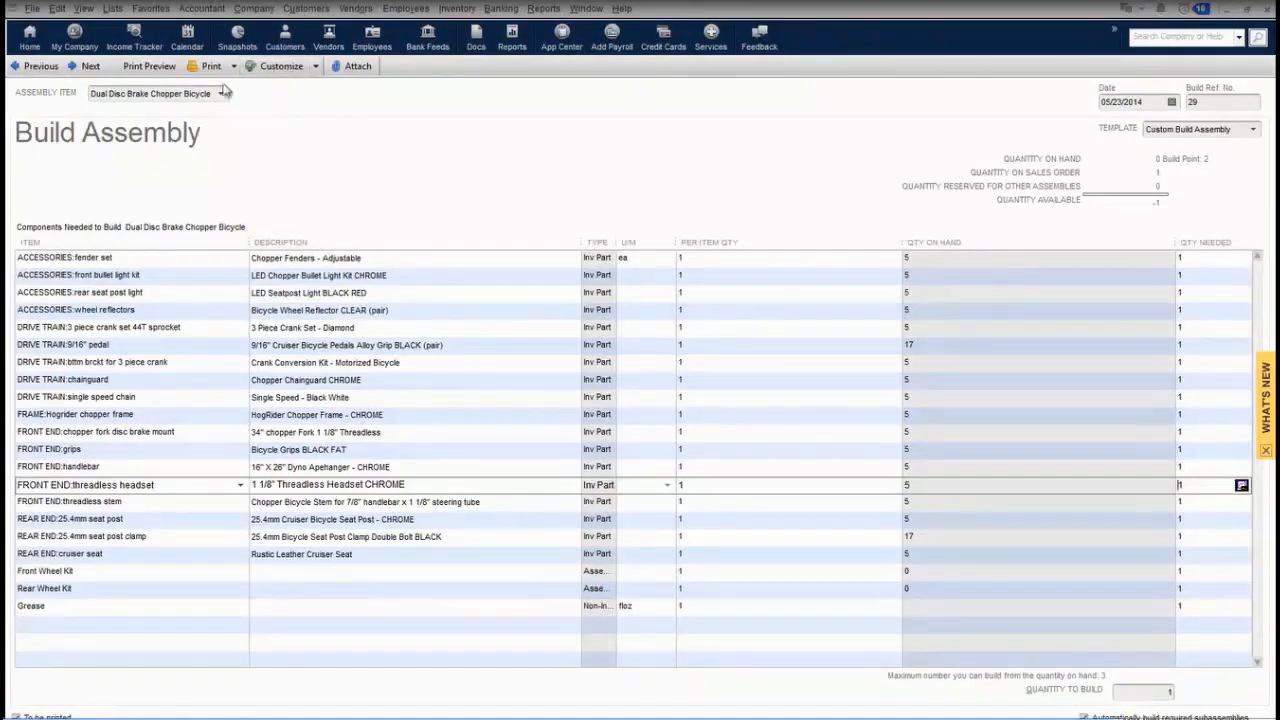
Preview the Dual Disc Brake Chopper Bicycle build assembly's printout, close the preview and record the changes to the build.
click(172, 66)
click(434, 220)
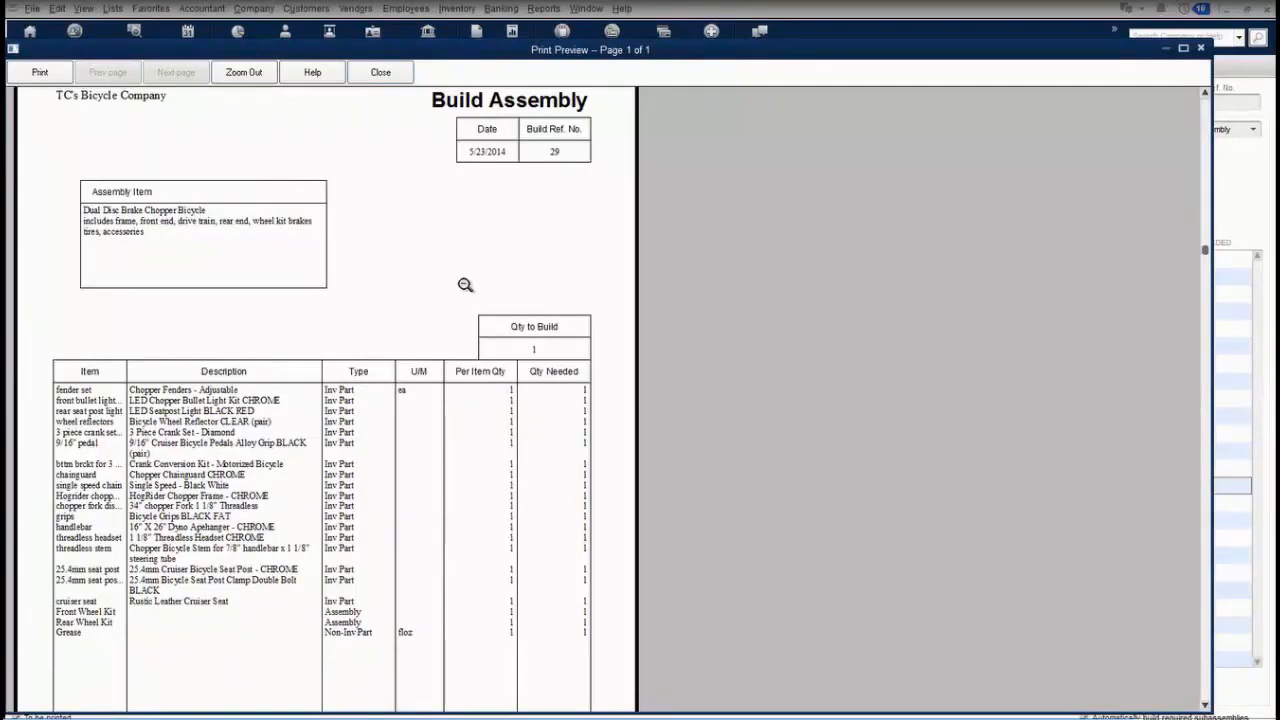
key(Escape)
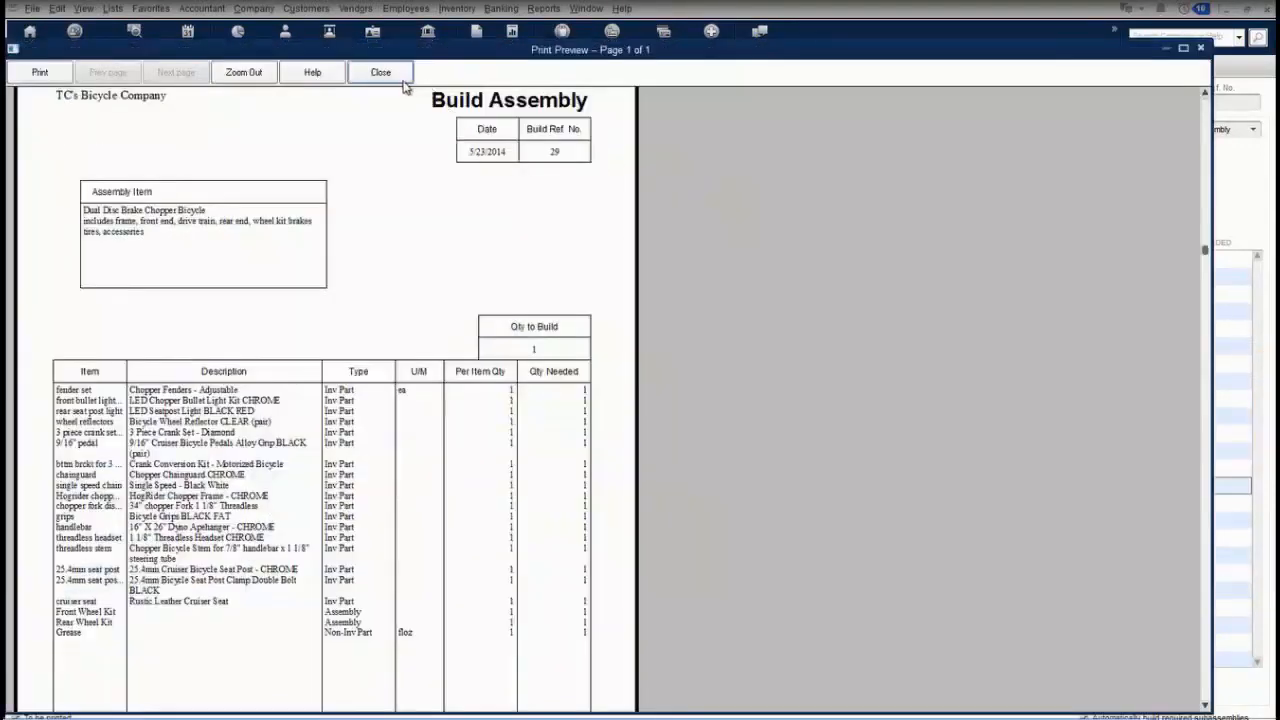
click(396, 80)
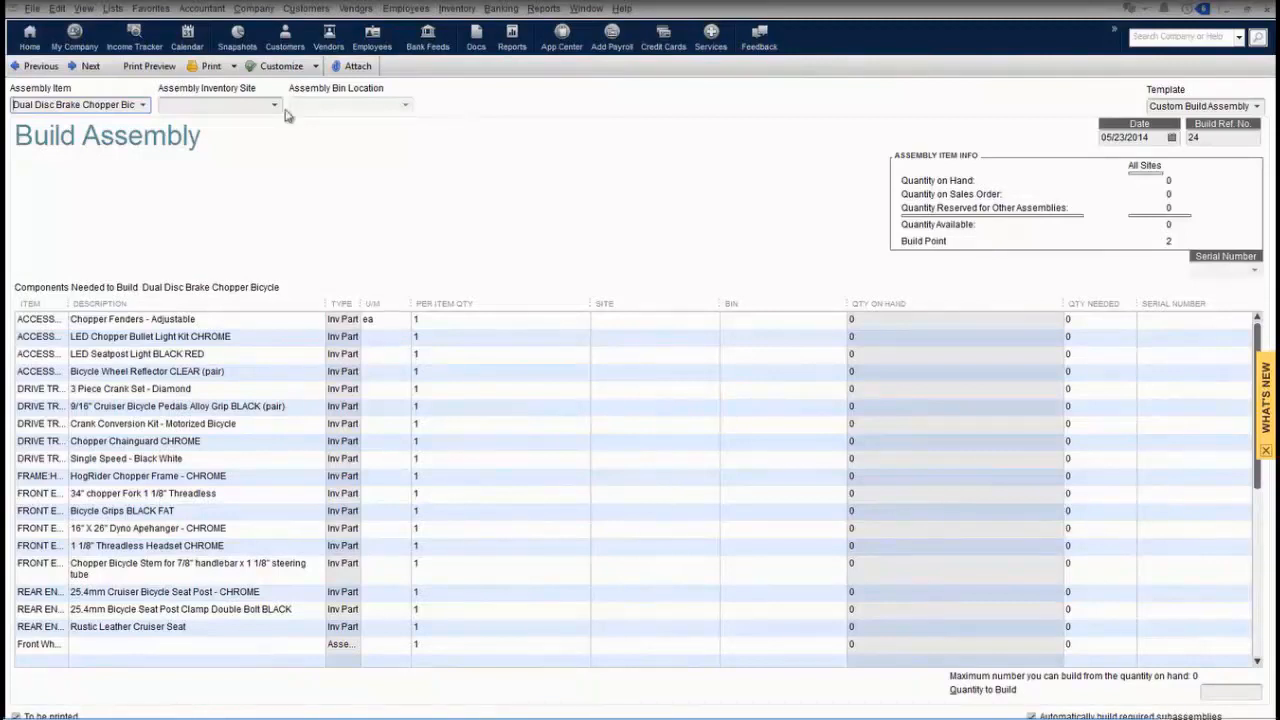
click(235, 67)
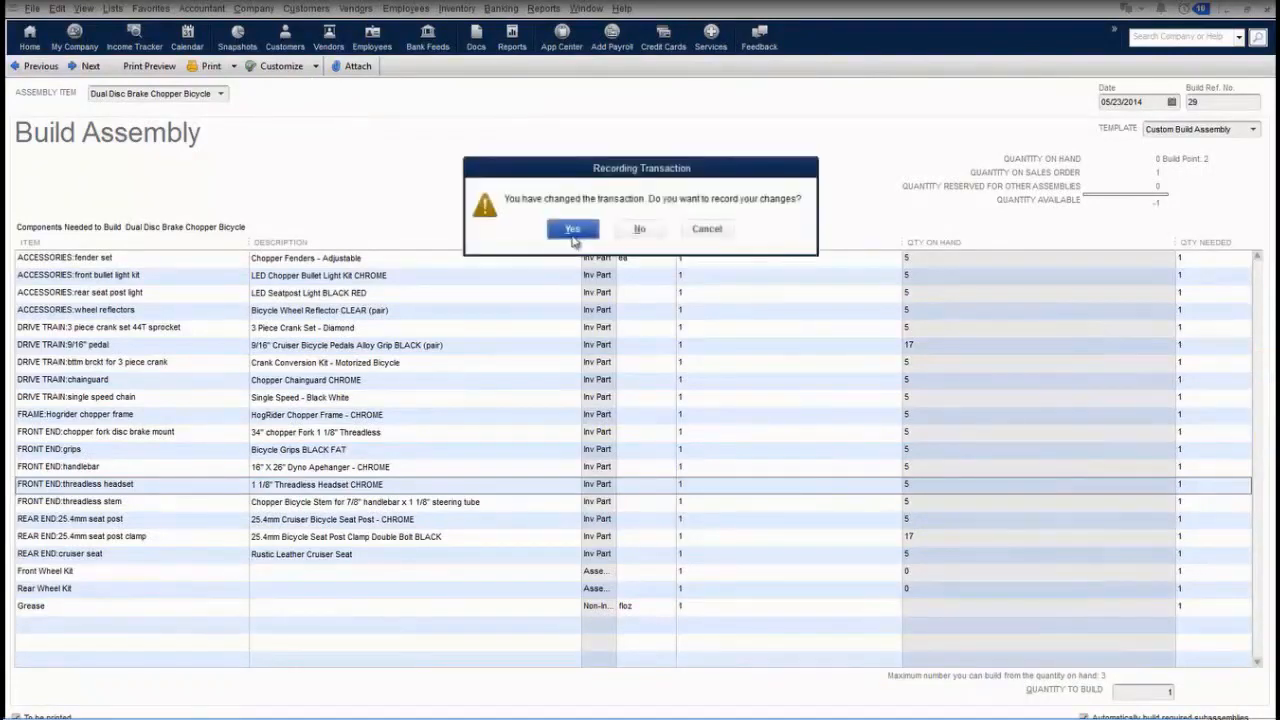
click(573, 233)
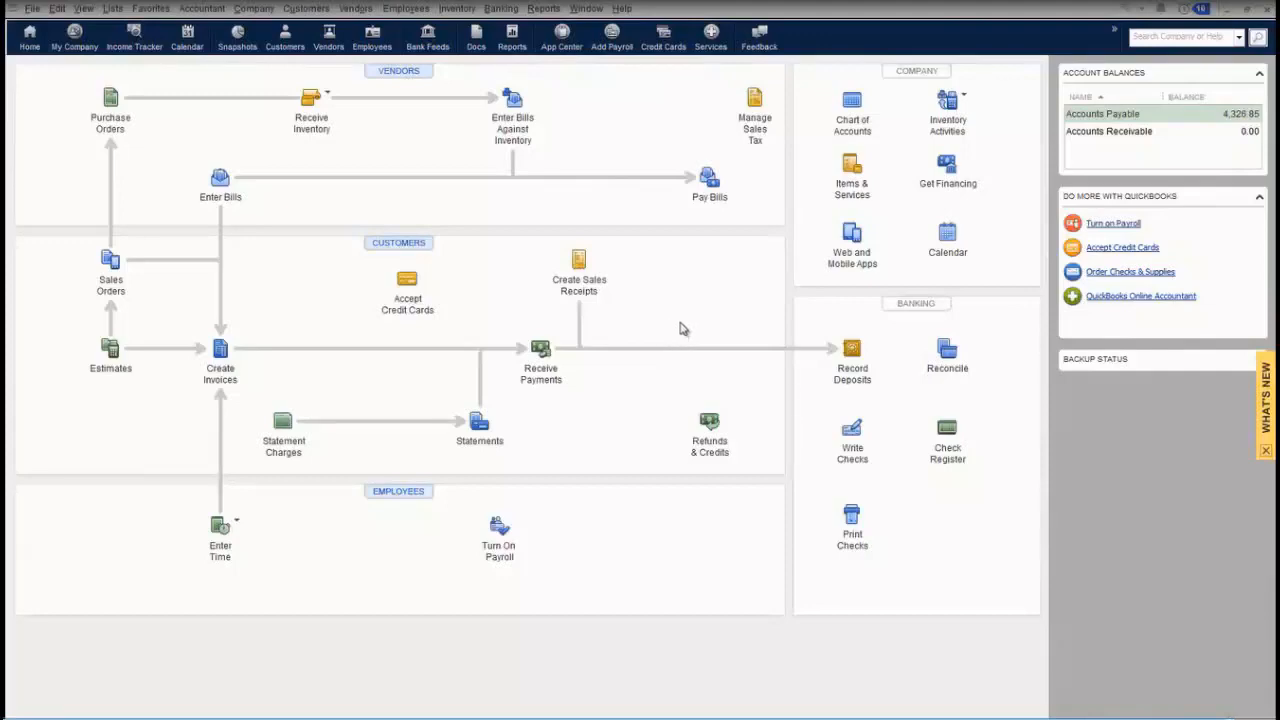
Run the Open Sales Orders by Item report, view the bicycle's sales order from it, and close both.
click(543, 8)
mouse_move(636, 281)
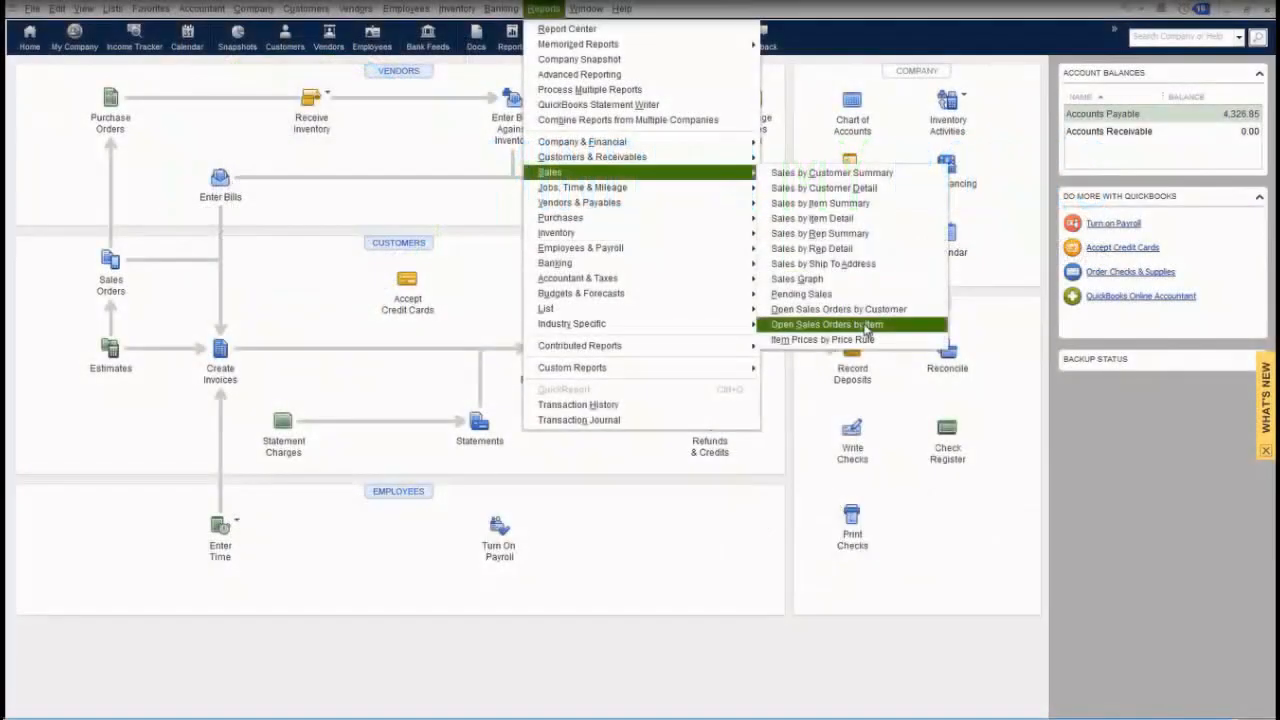
click(866, 326)
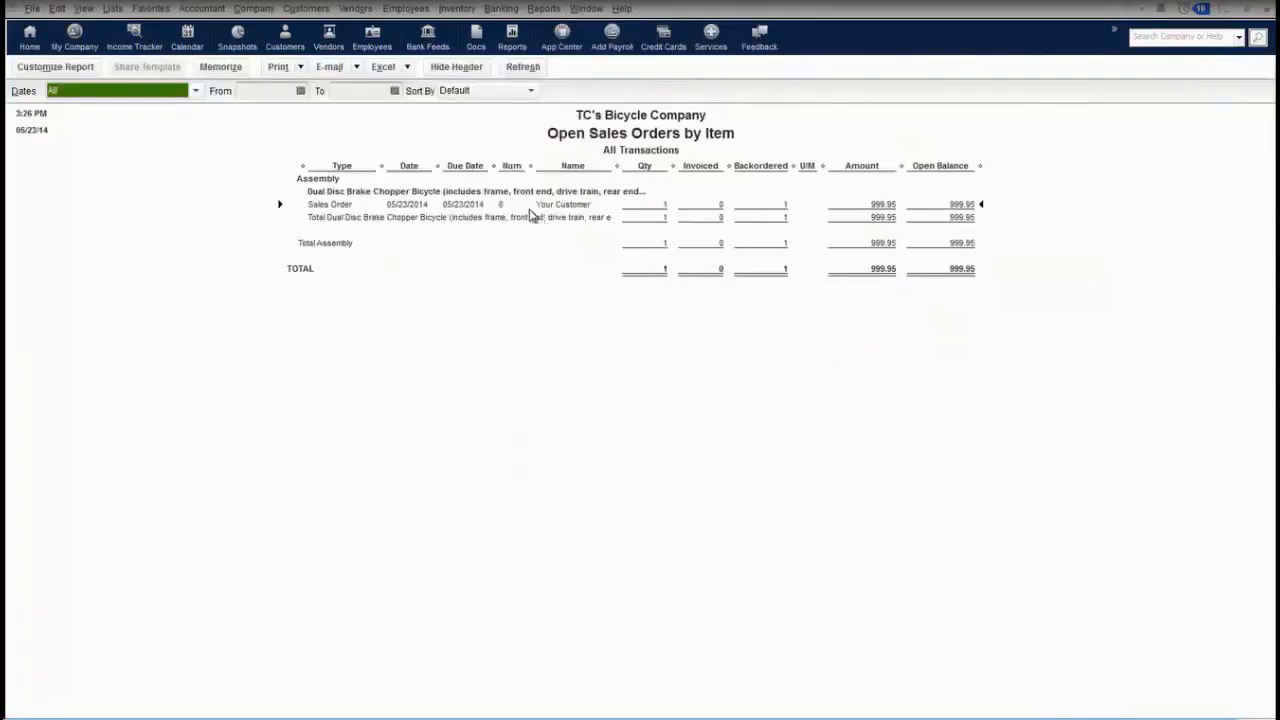
double_click(500, 204)
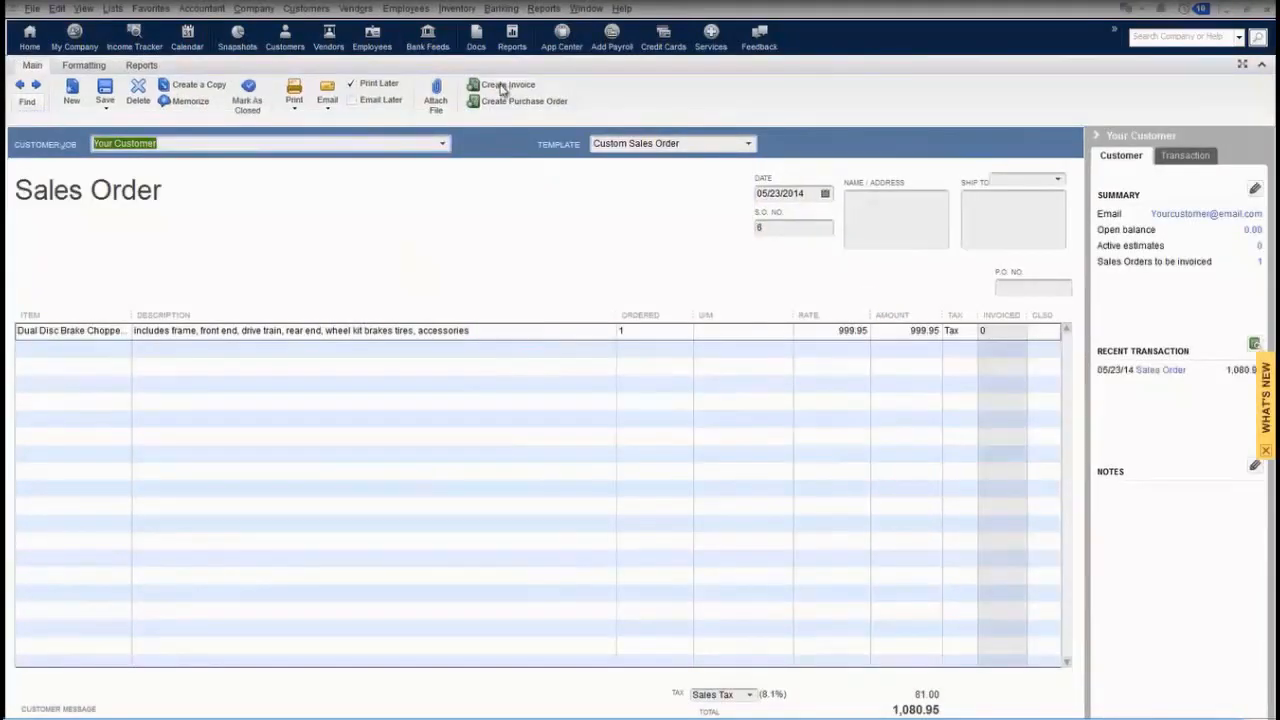
click(1269, 11)
click(1269, 12)
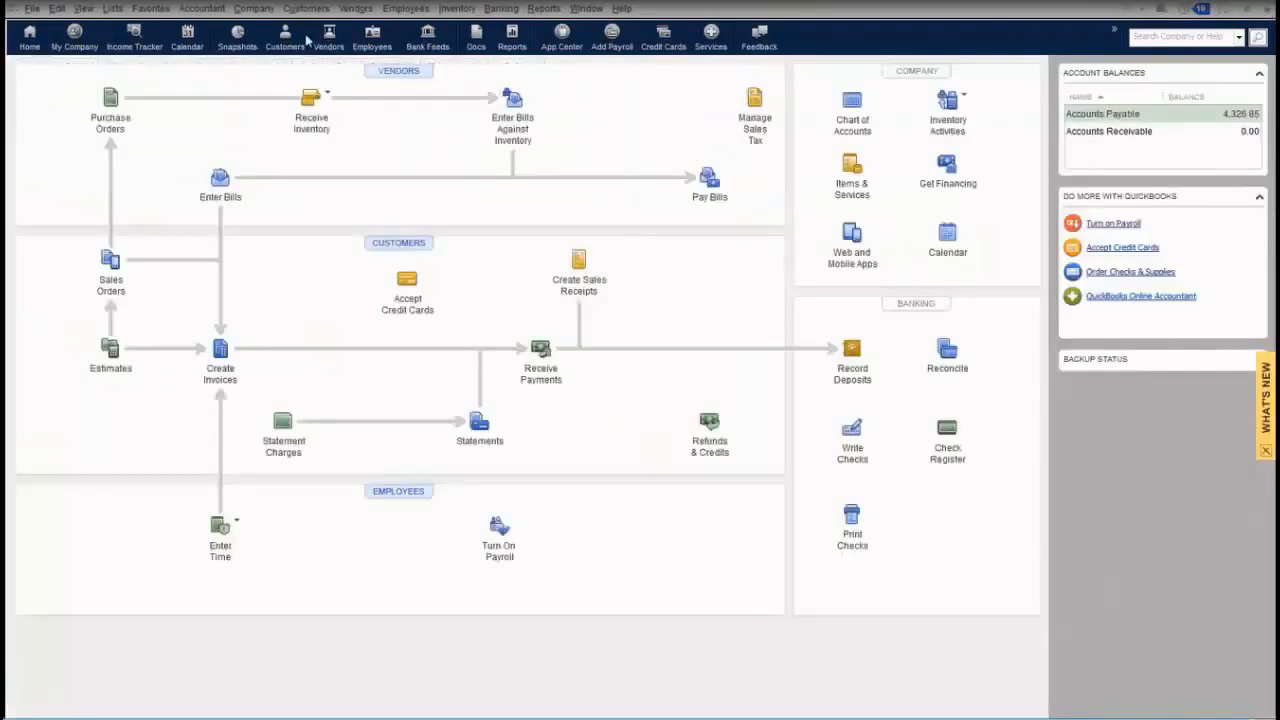
Open the Sales Order Fulfillment Worksheet and bring up Your Customer's fulfillable sales order from it.
click(310, 10)
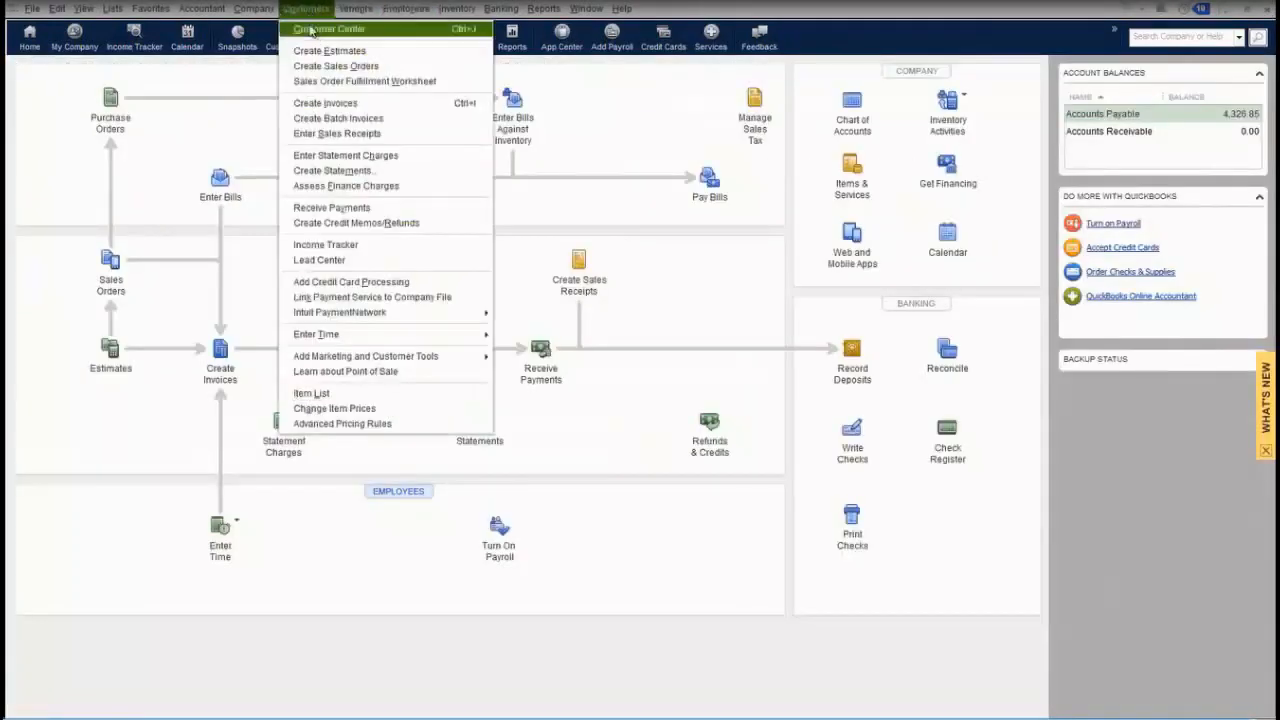
click(341, 84)
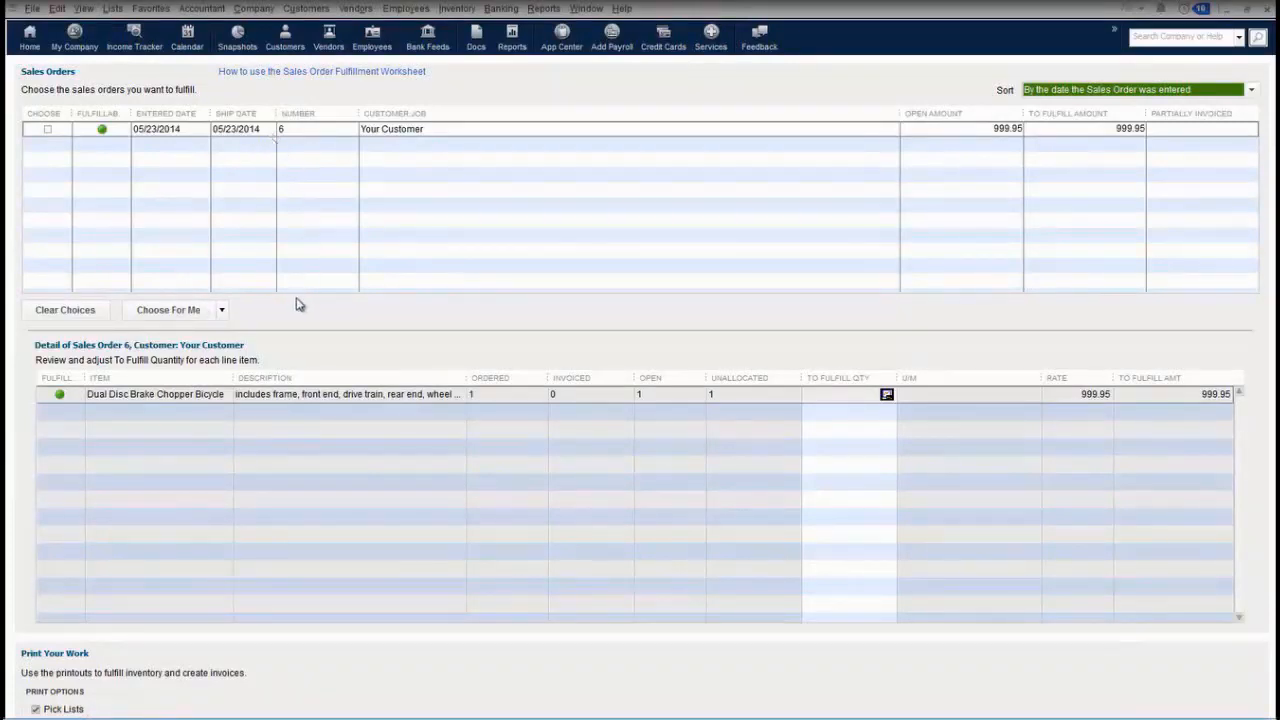
double_click(390, 135)
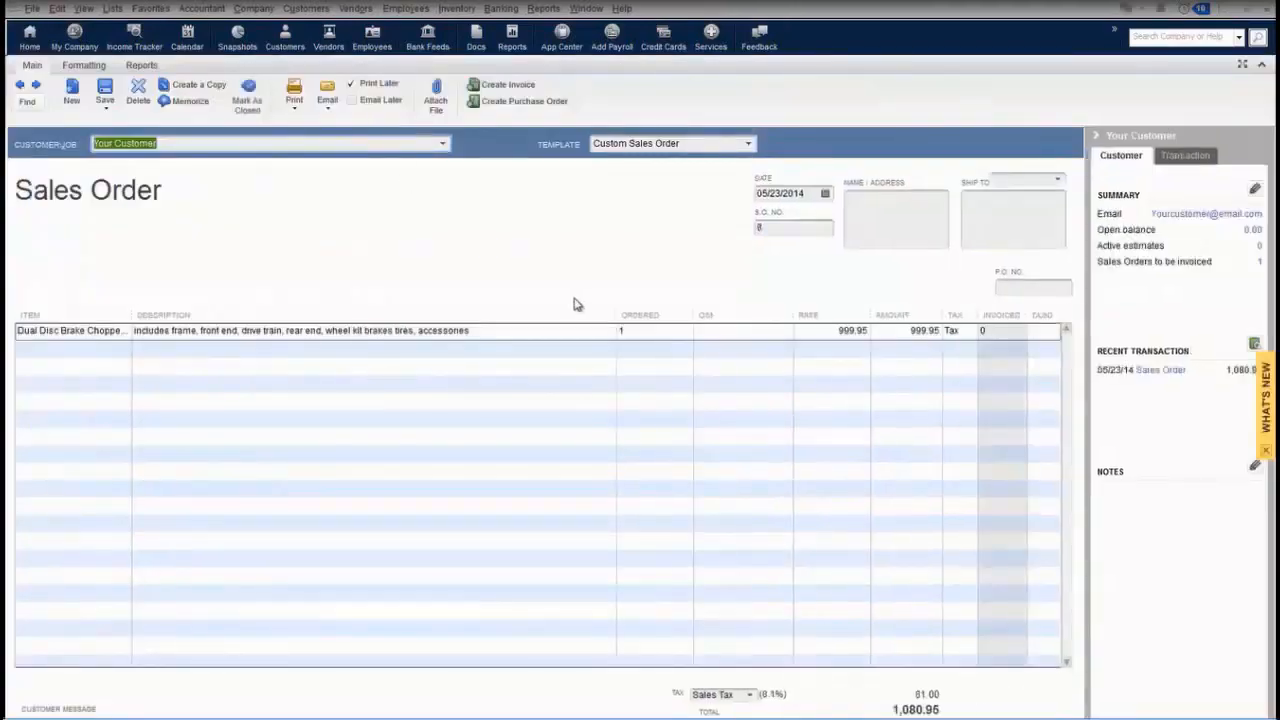
Add the Helmet and Pump items as new lines below the bicycle on the sales order.
click(101, 352)
click(123, 348)
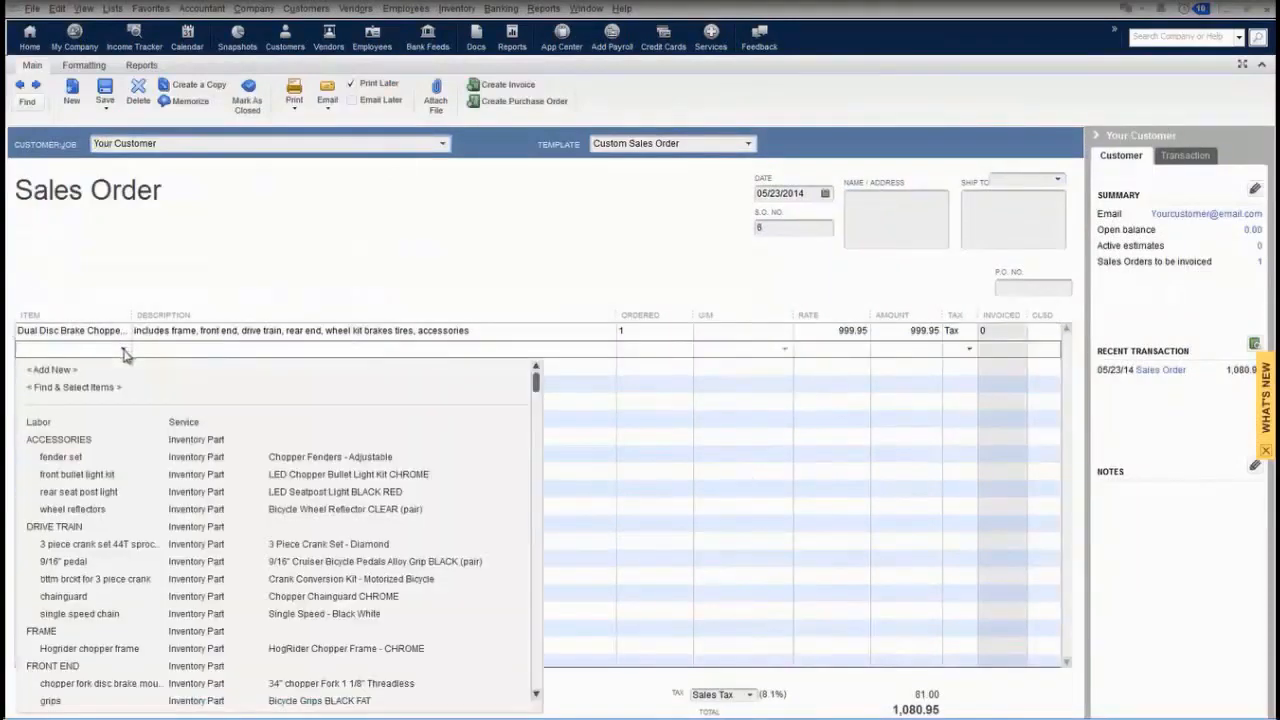
scroll(171, 600, down, 10)
scroll(167, 652, up, 3)
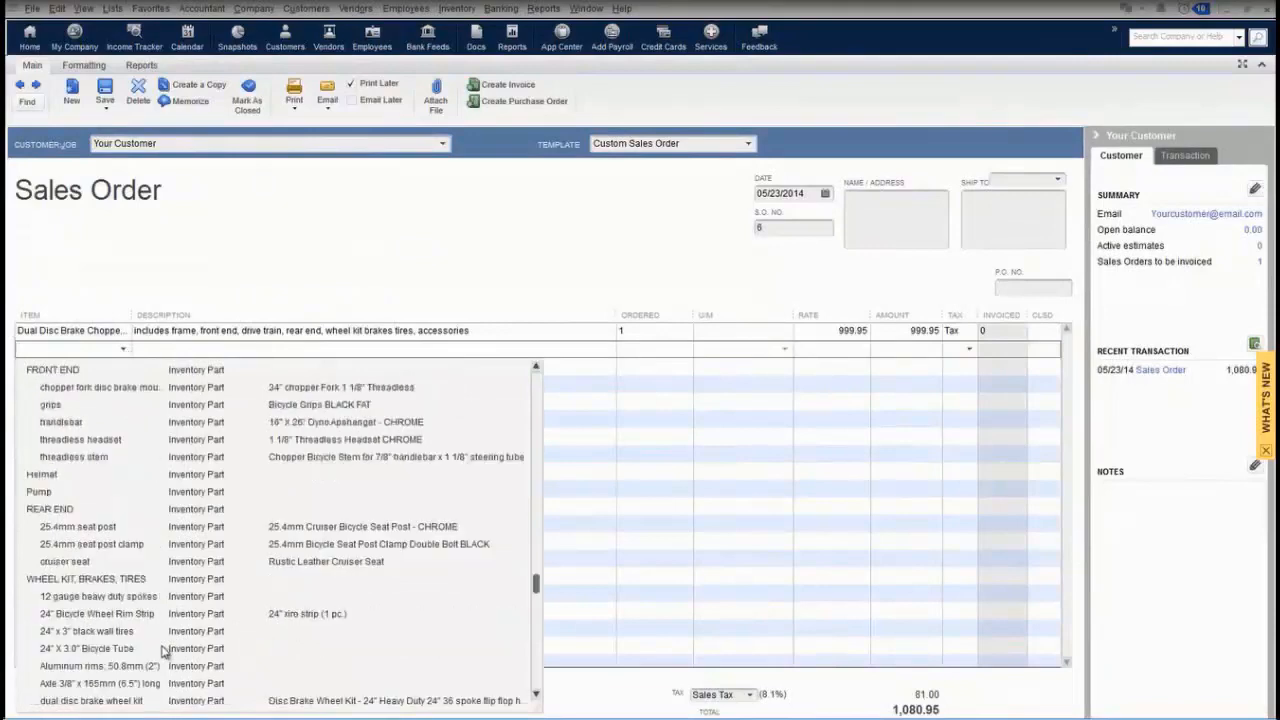
click(52, 477)
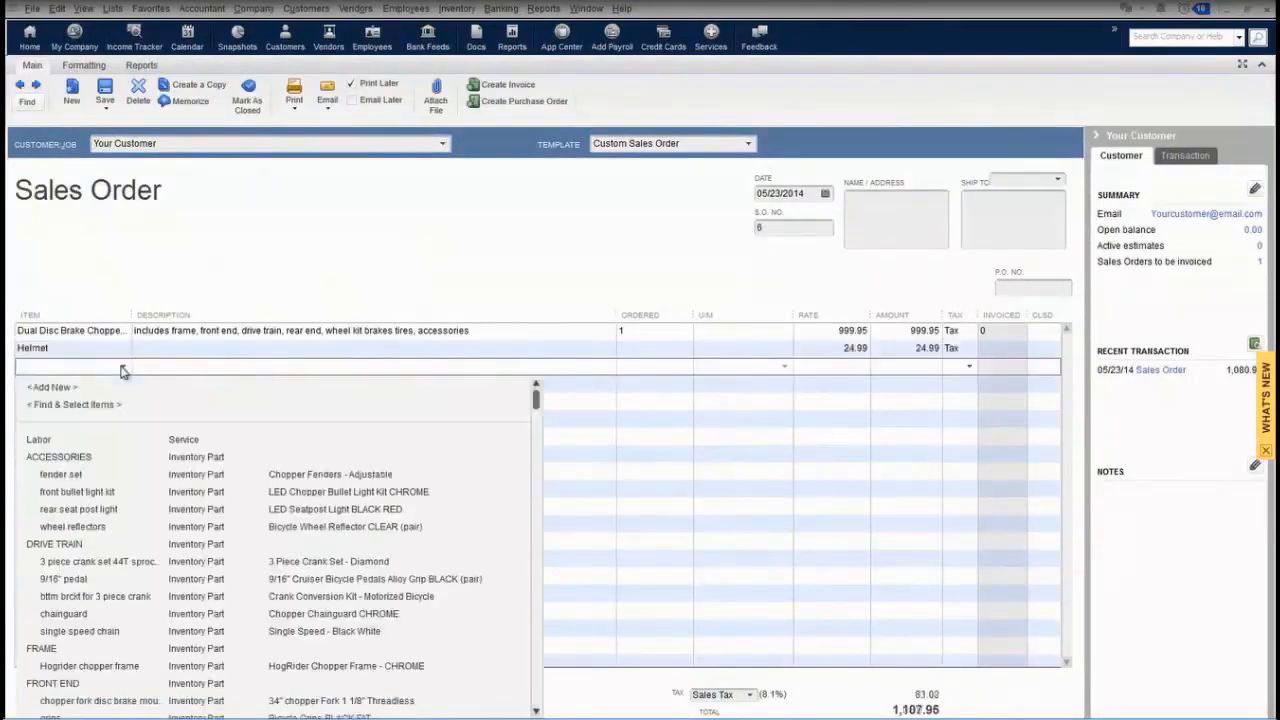
scroll(100, 605, down, 4)
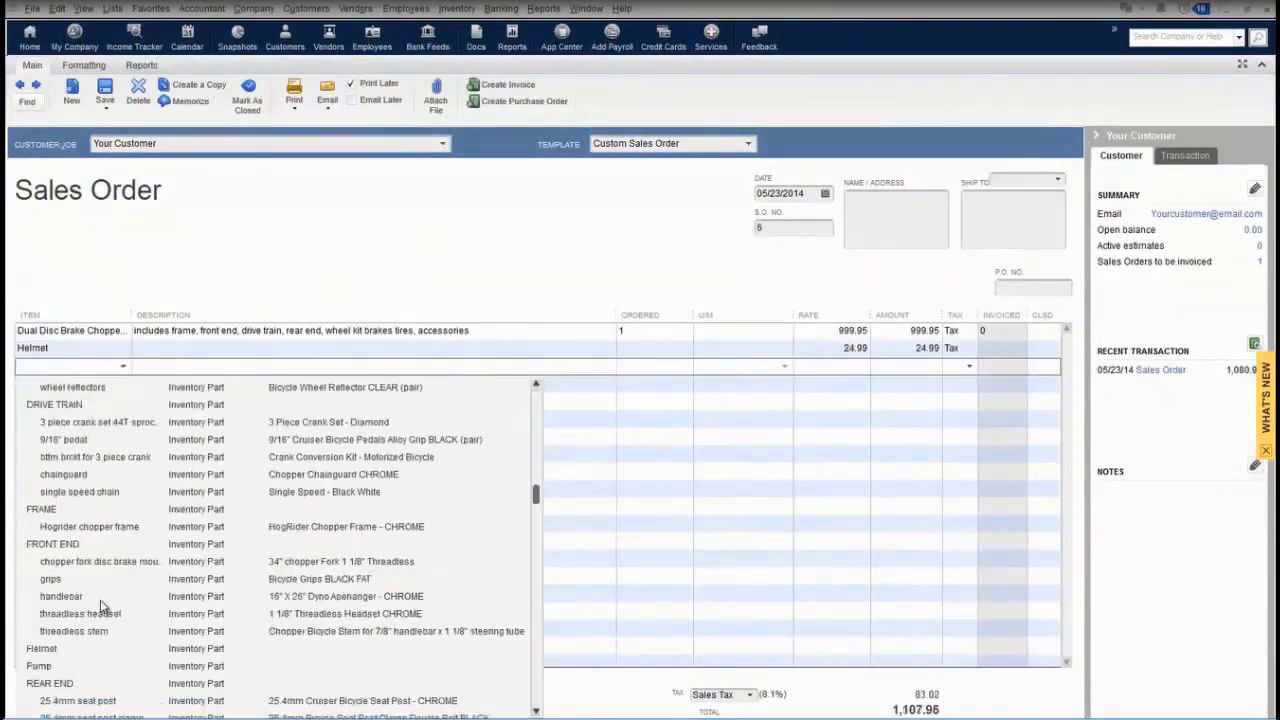
click(40, 666)
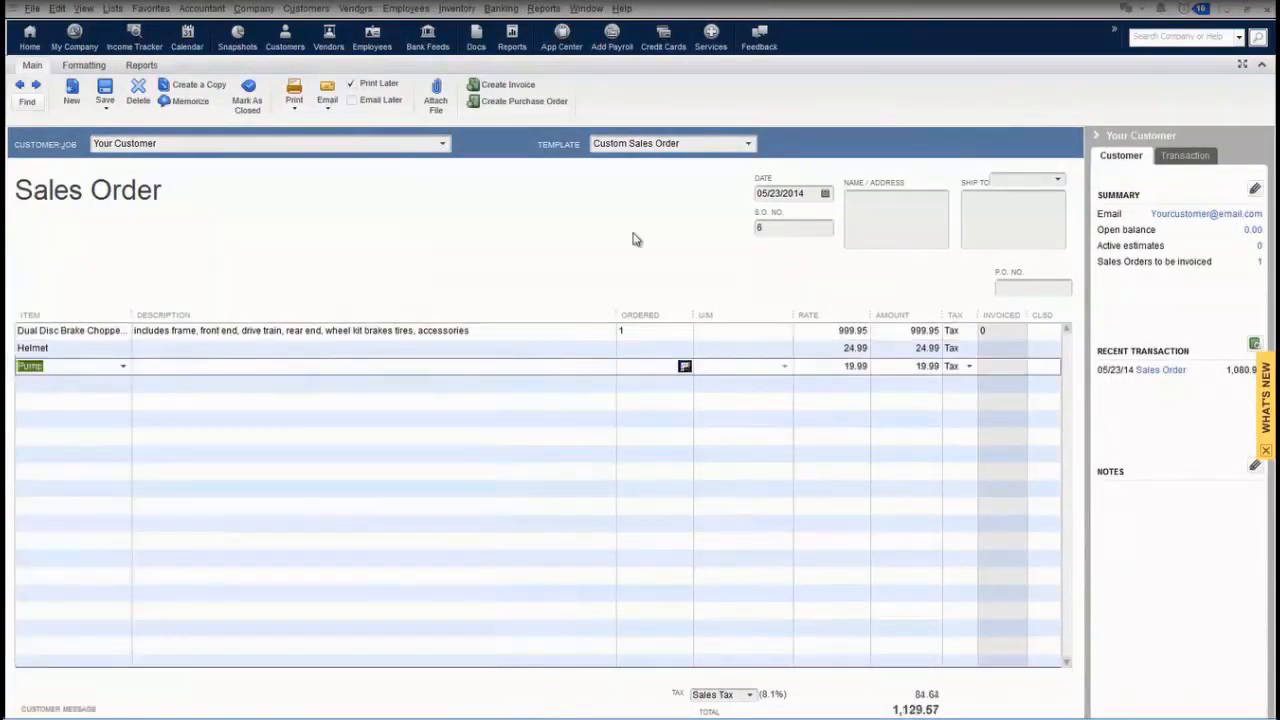
Record the sales order and create an invoice for selected items with 1 each of the bicycle, helmet and pump, then check its shipping options.
click(506, 90)
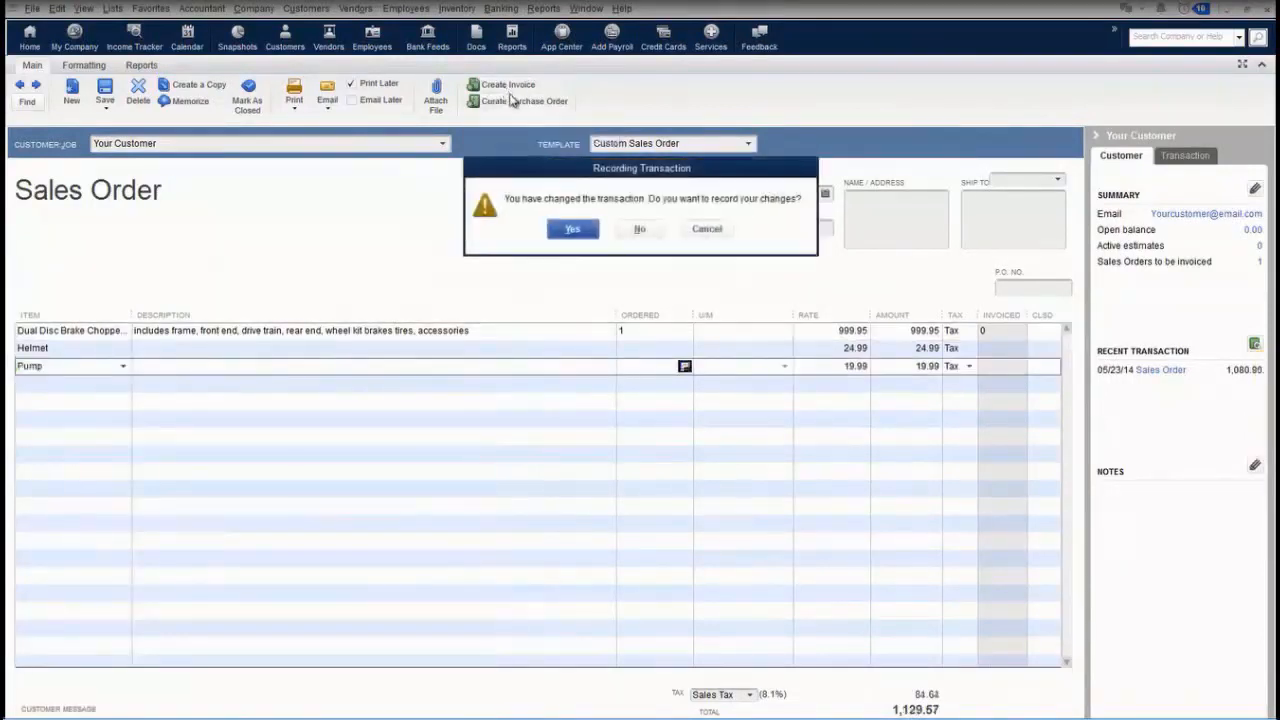
click(576, 231)
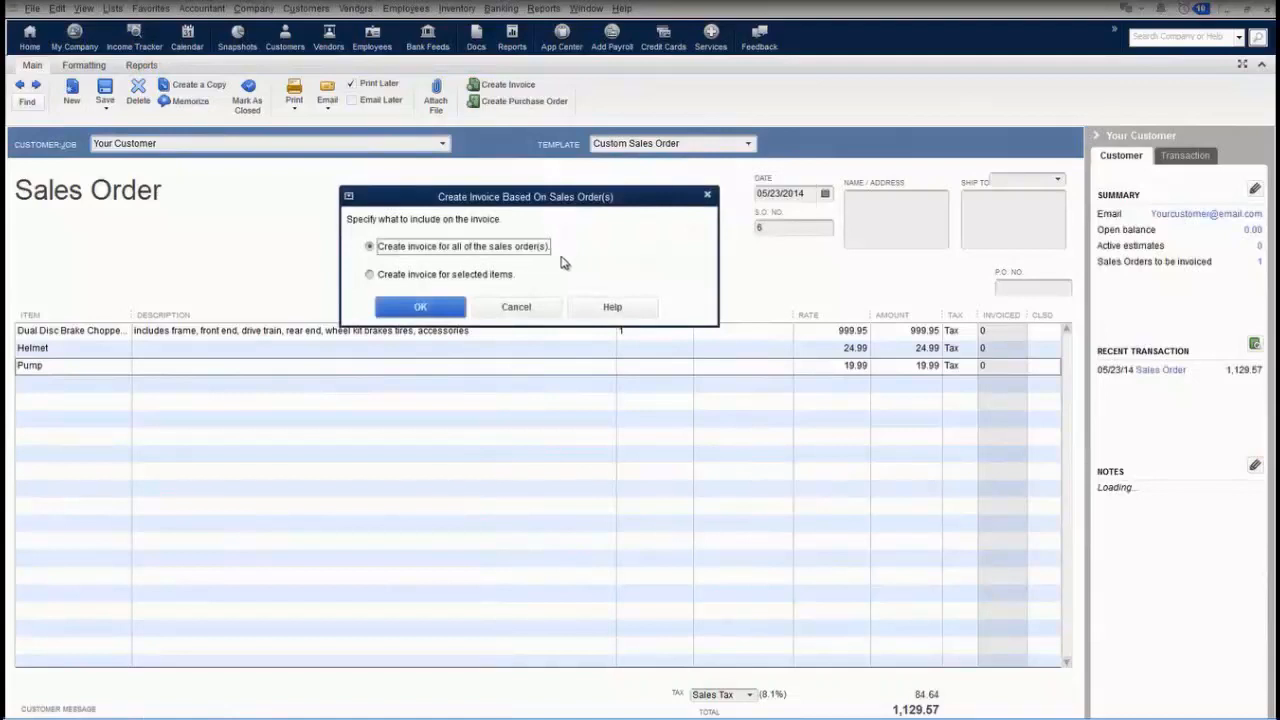
click(468, 276)
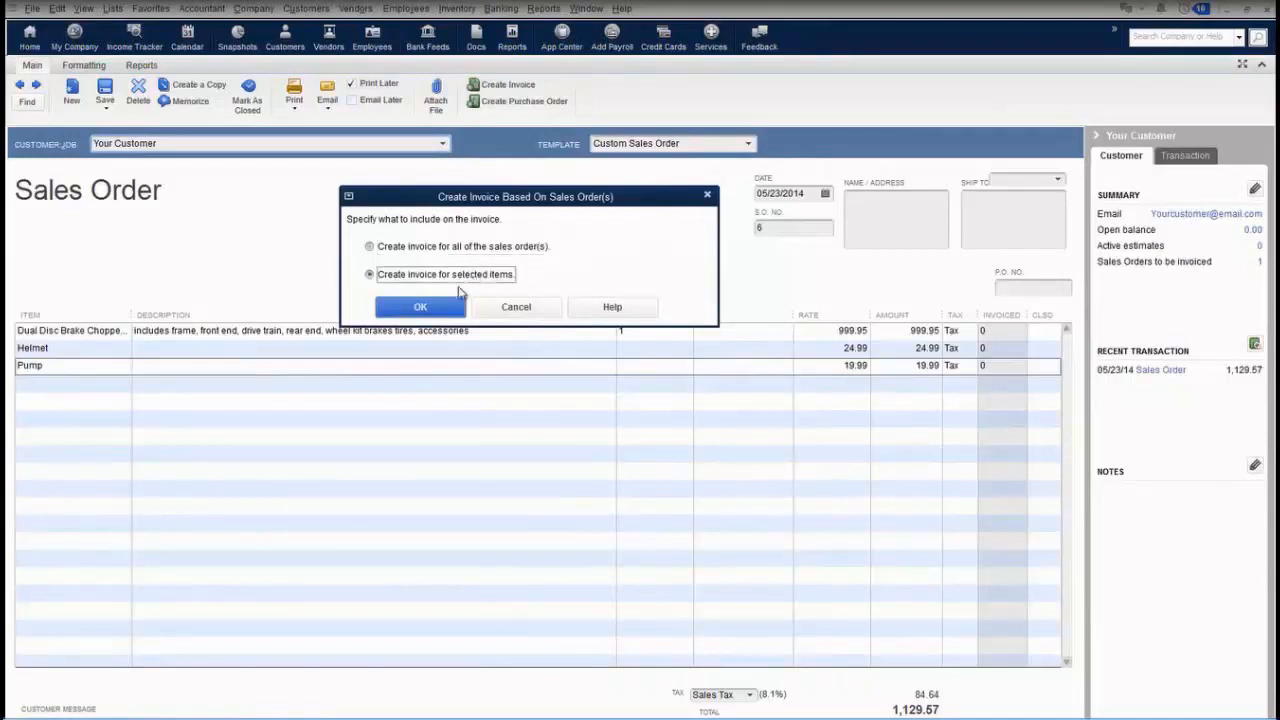
click(449, 307)
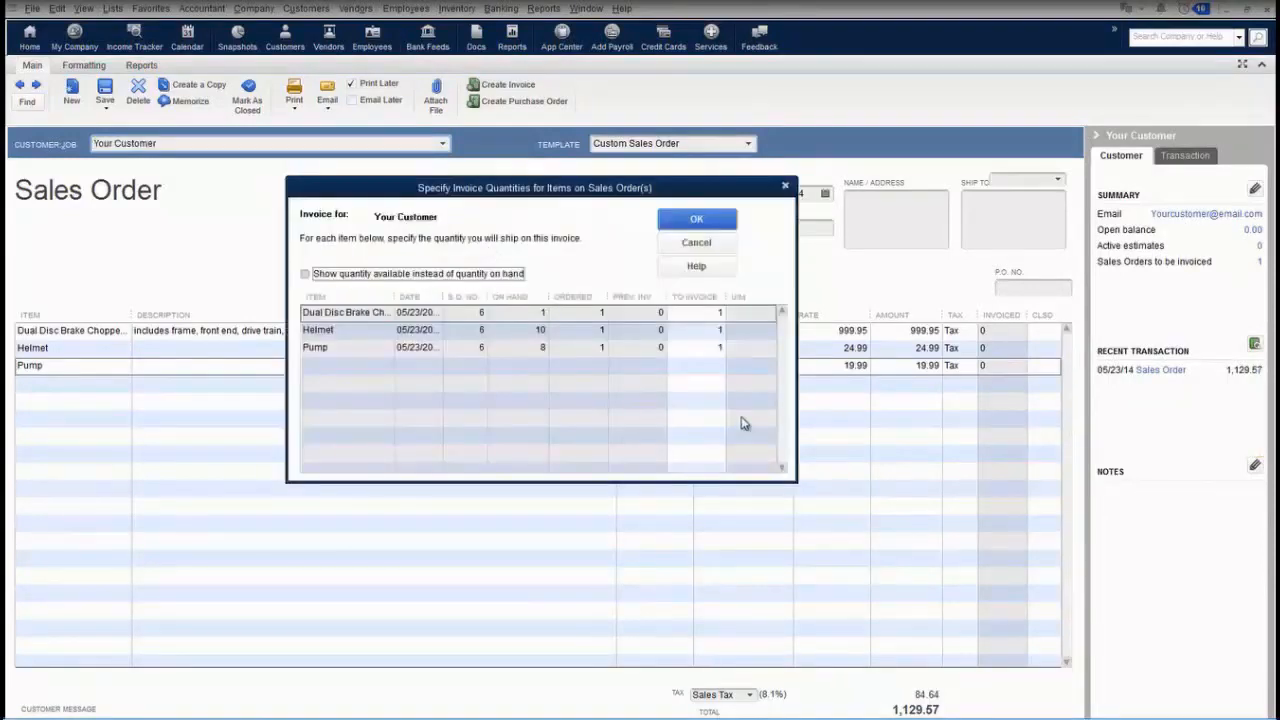
click(707, 346)
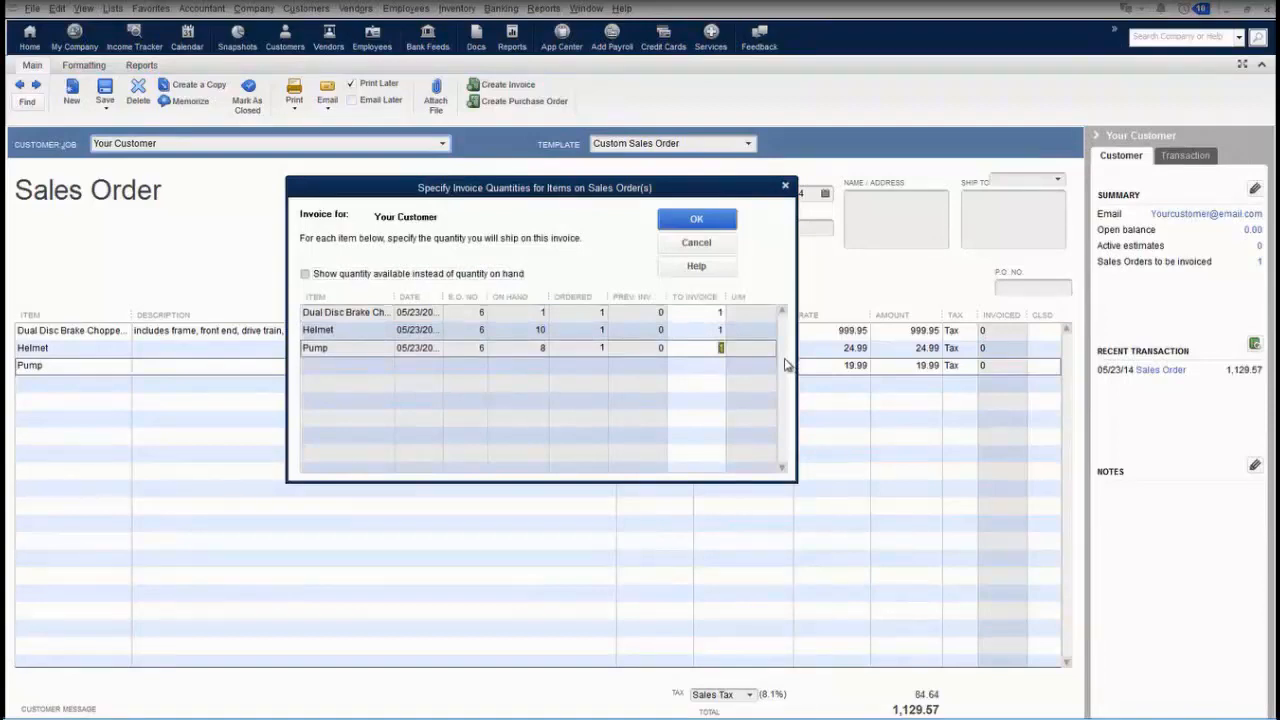
click(696, 219)
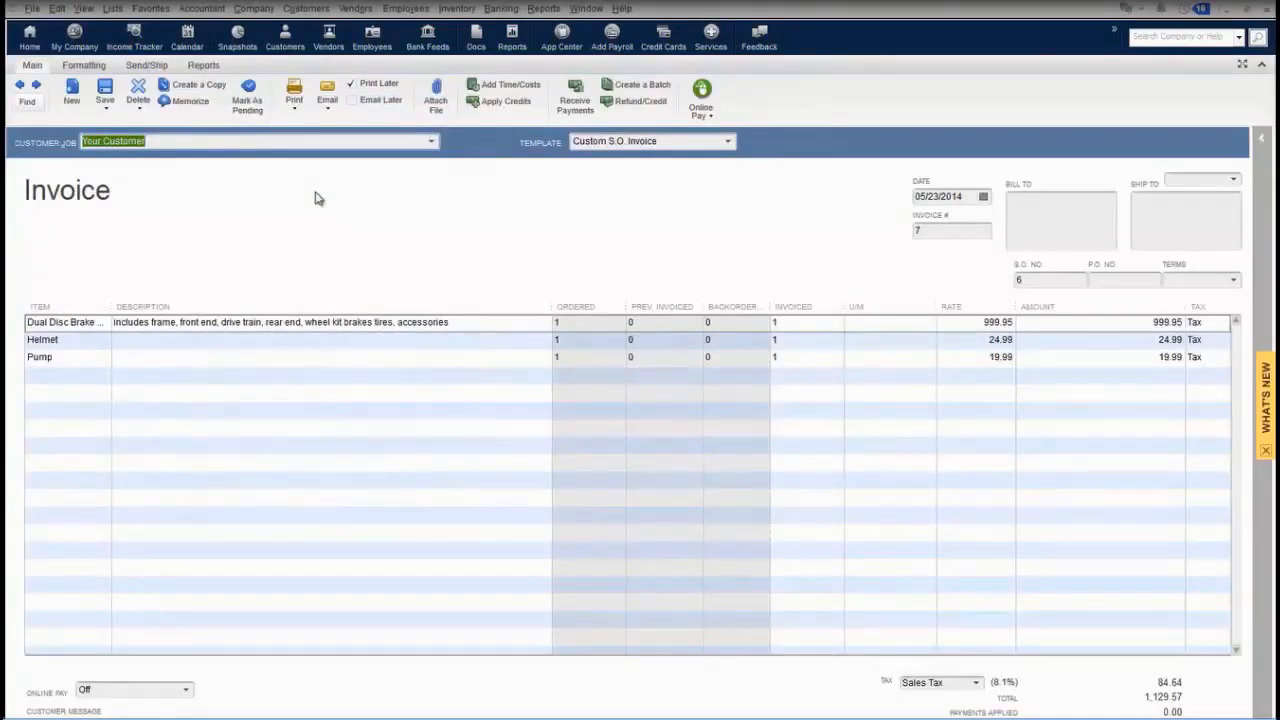
click(148, 65)
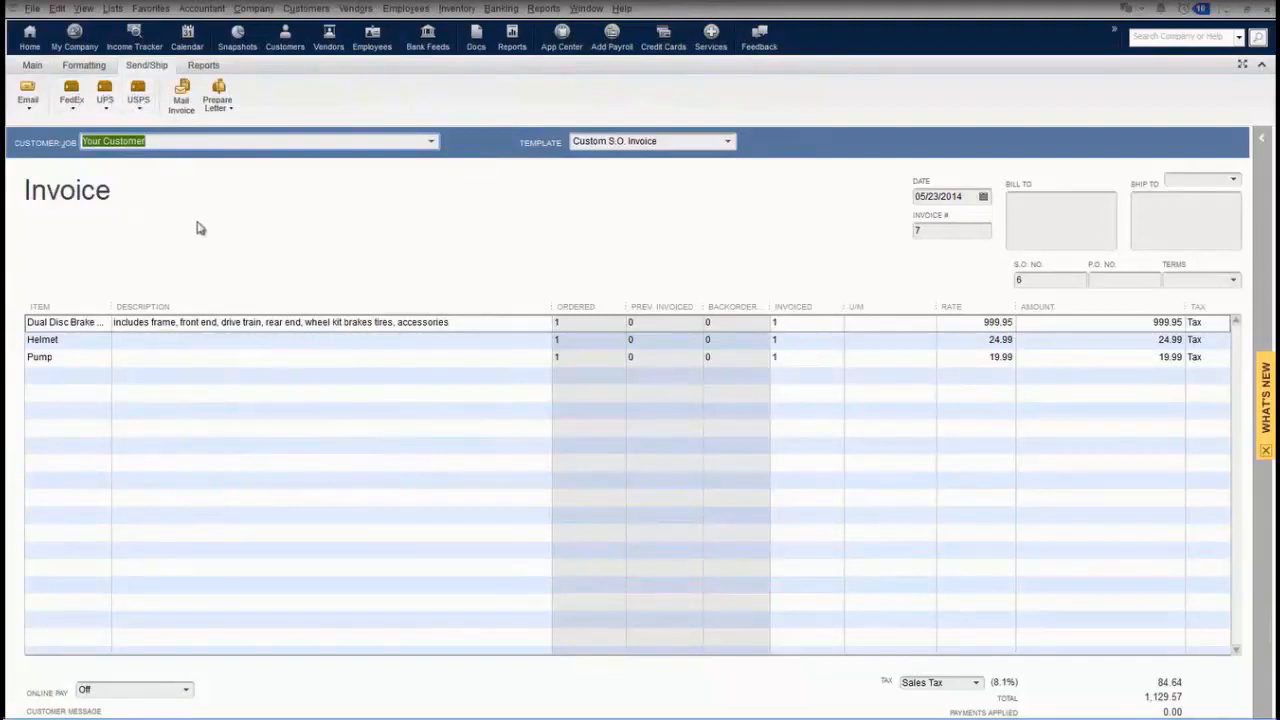
click(32, 65)
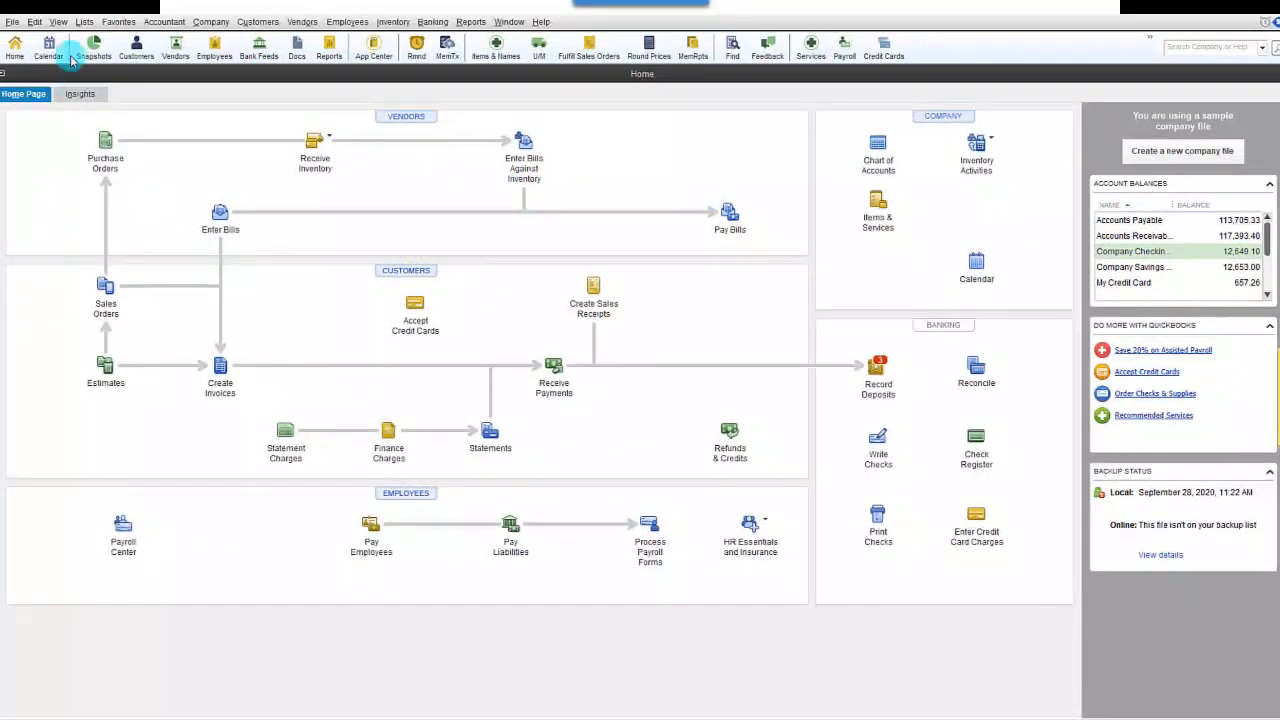
Open the company preferences for Items & Inventory and review the Multiple Inventory Locations options in the Advanced Inventory Settings.
click(34, 21)
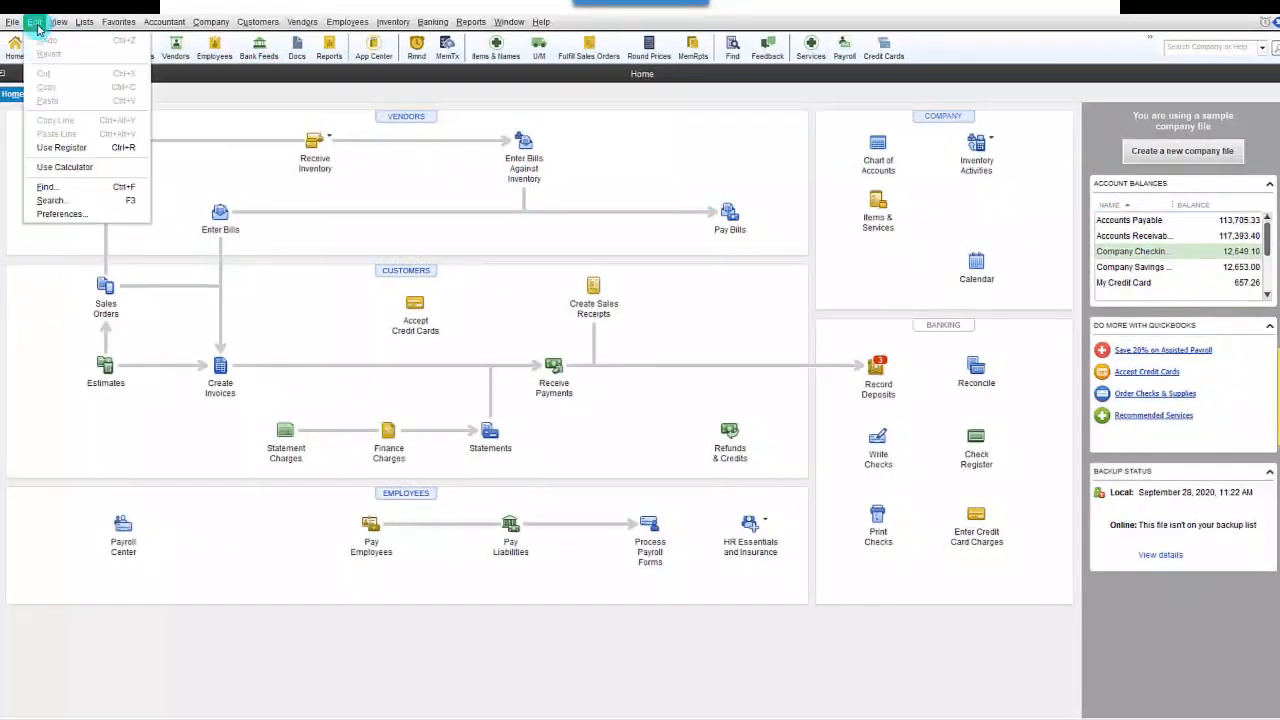
click(55, 214)
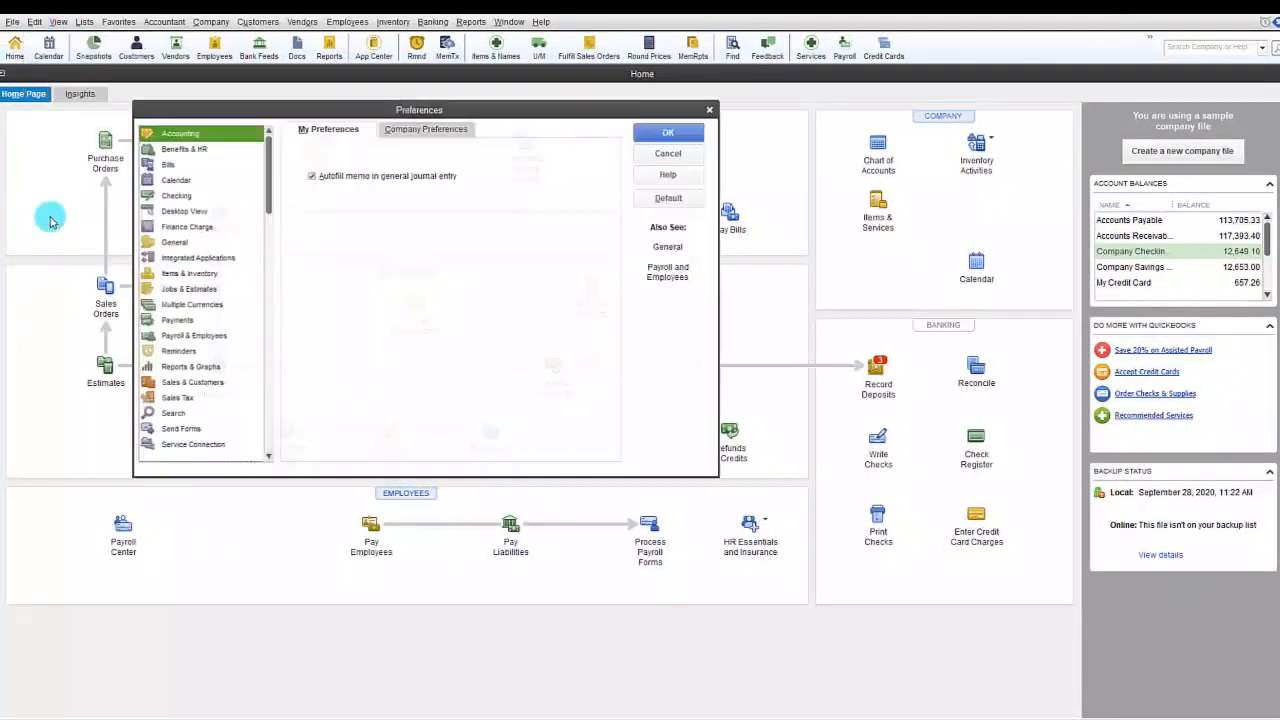
click(200, 273)
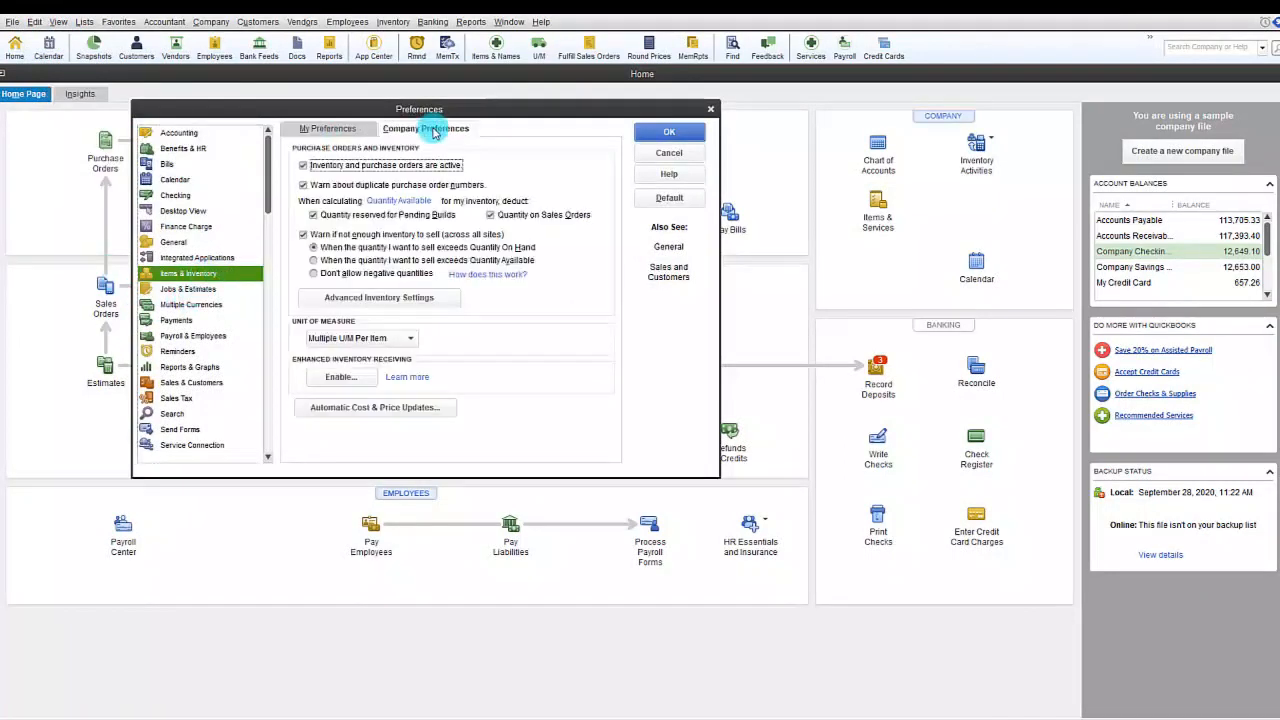
click(414, 297)
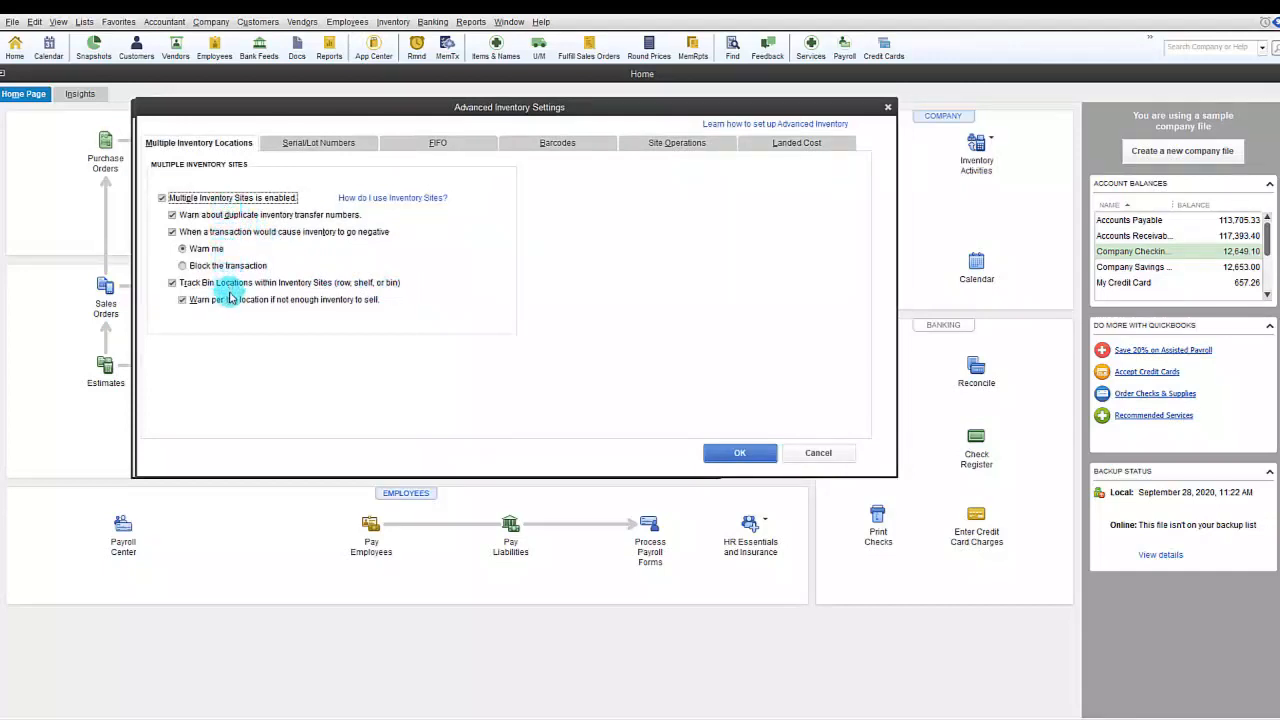
click(728, 452)
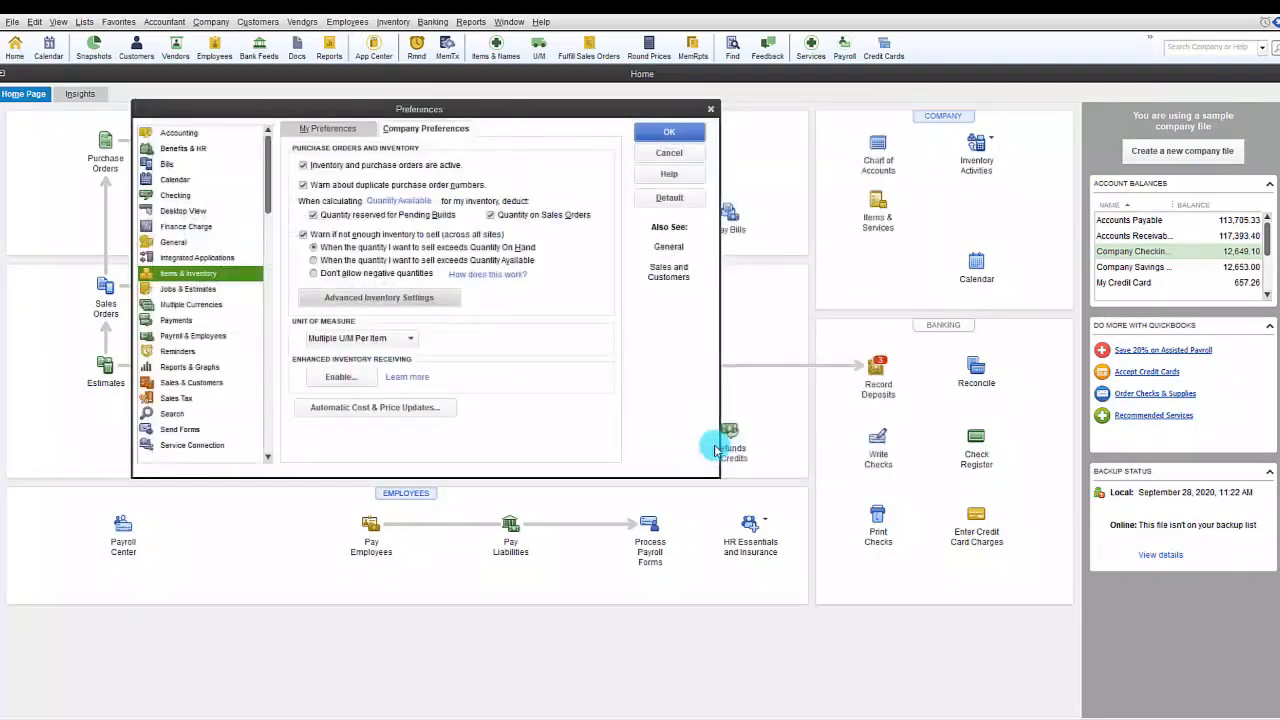
Close the preferences, start a new inventory site from the Inventory Site List and check its address details form.
click(672, 136)
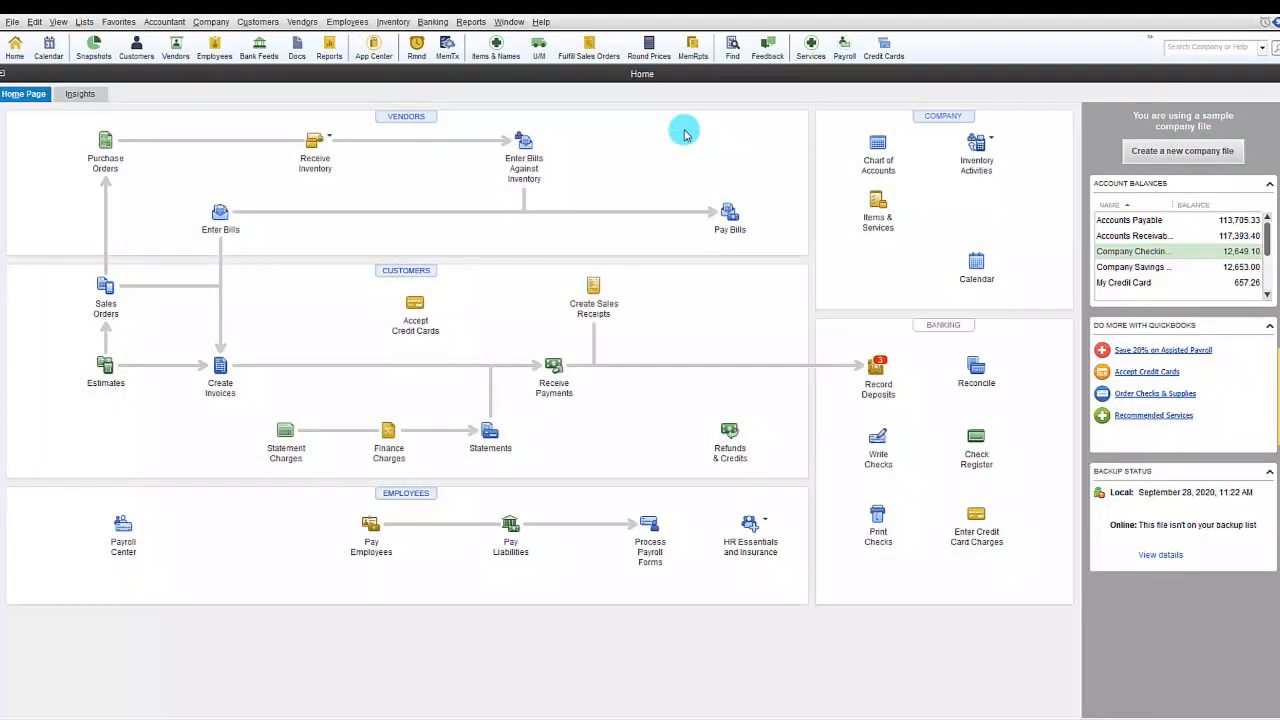
click(978, 145)
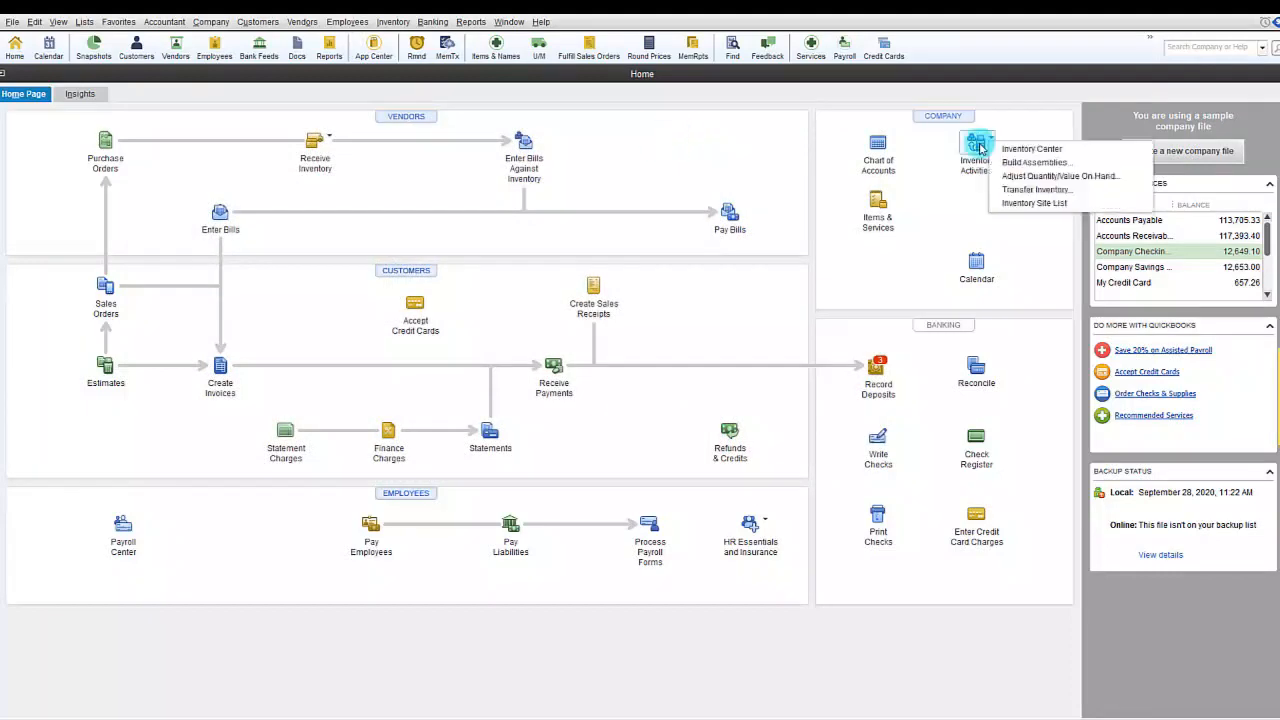
click(1057, 210)
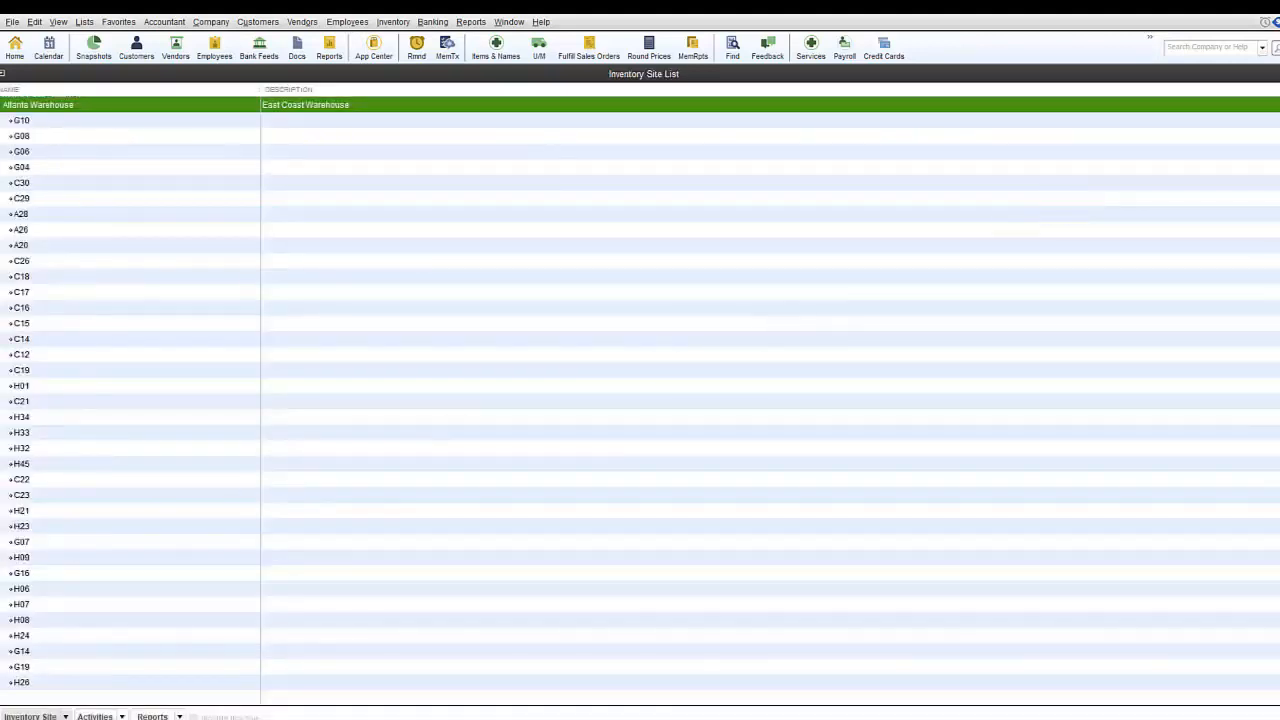
click(32, 716)
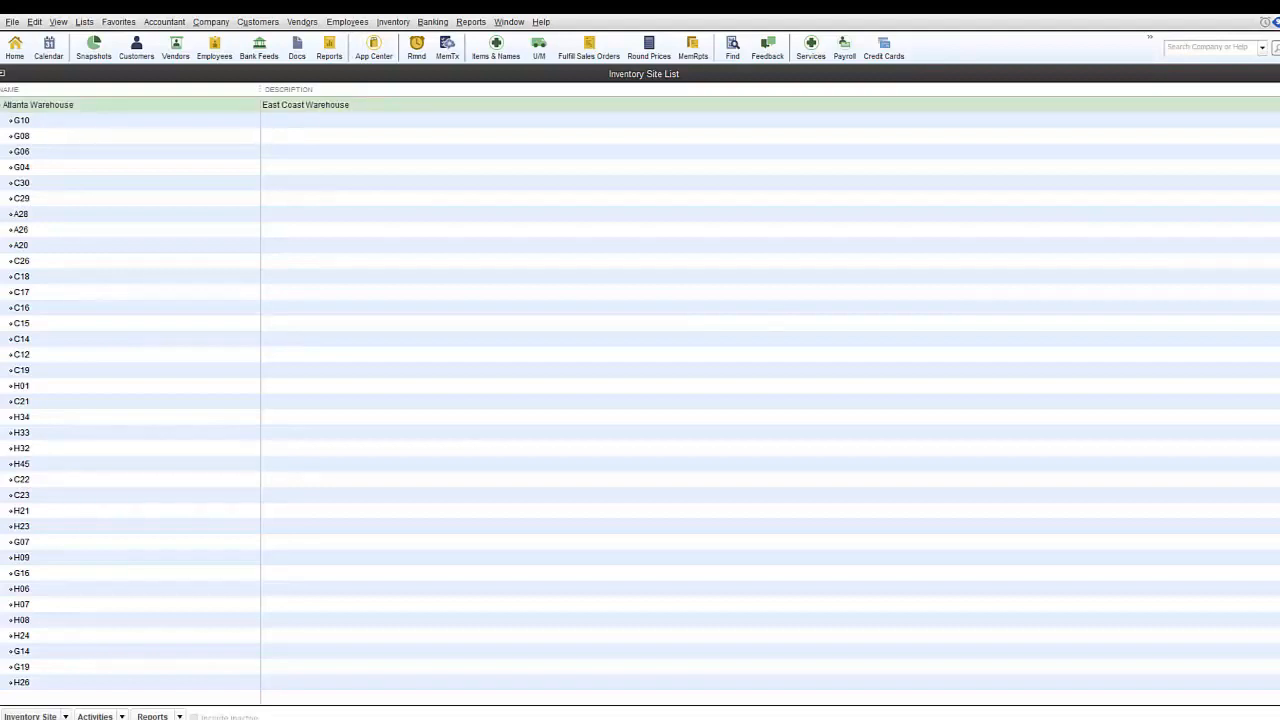
click(66, 716)
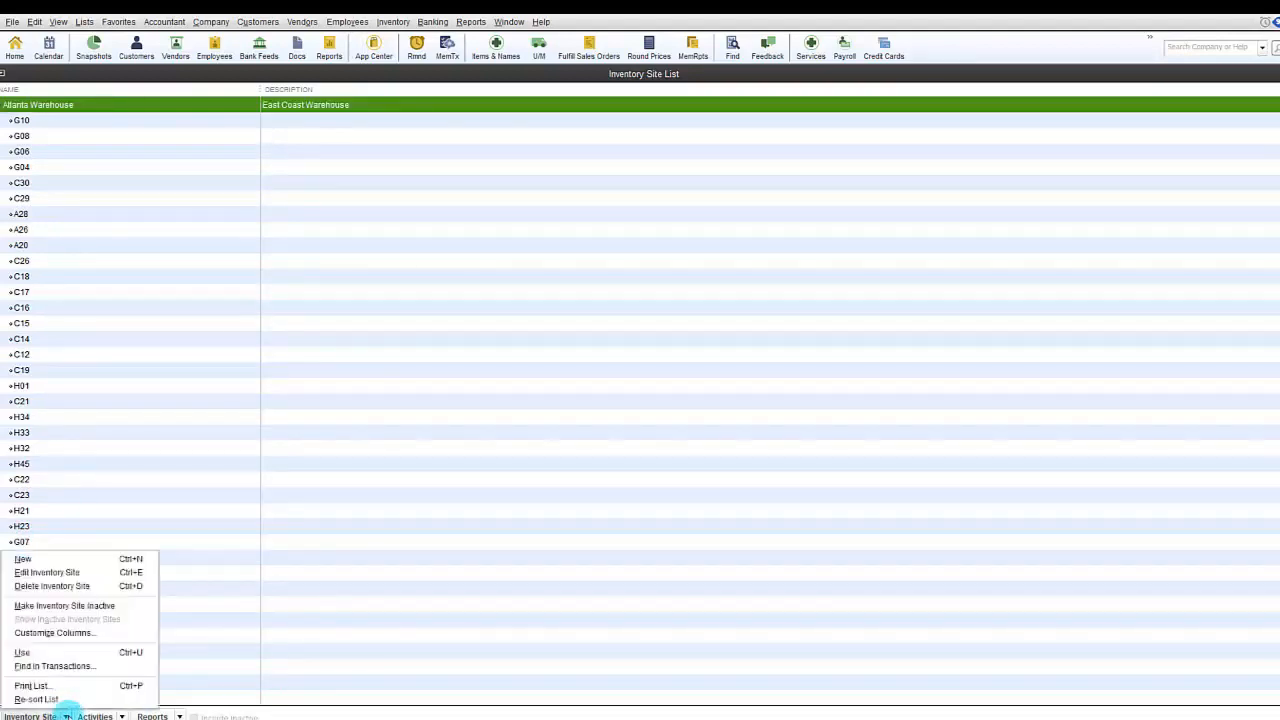
click(51, 558)
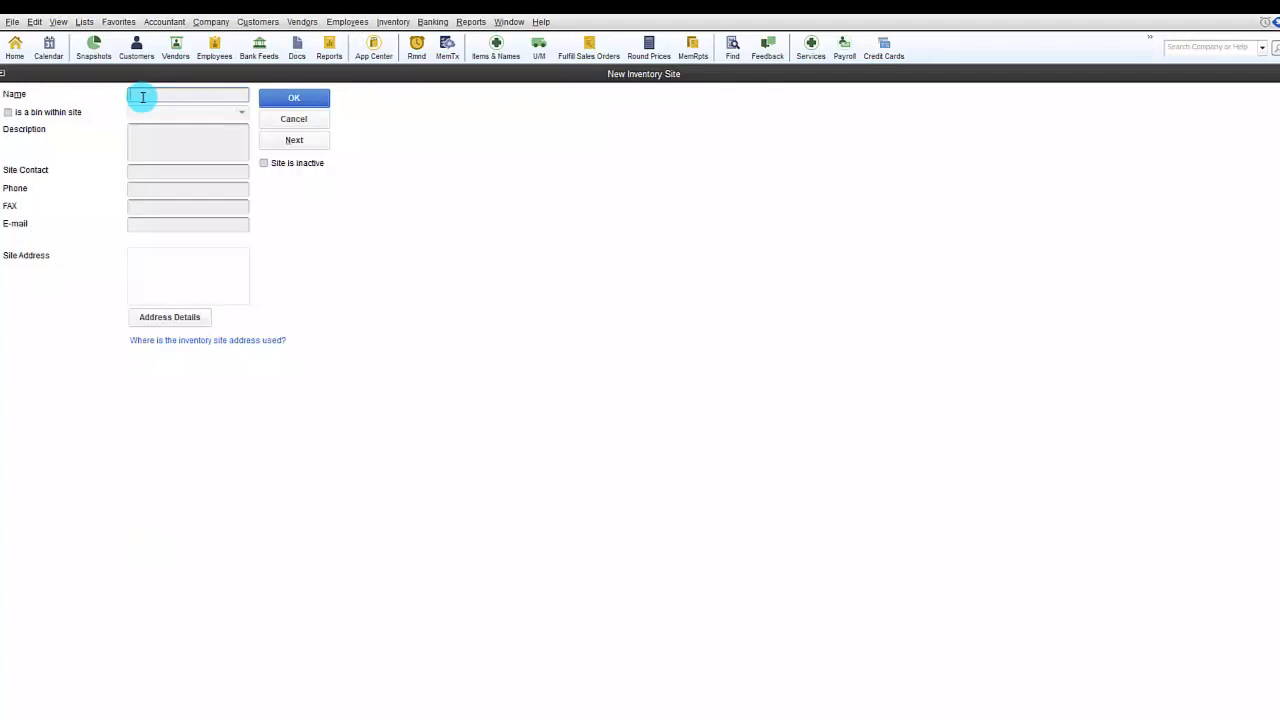
click(163, 316)
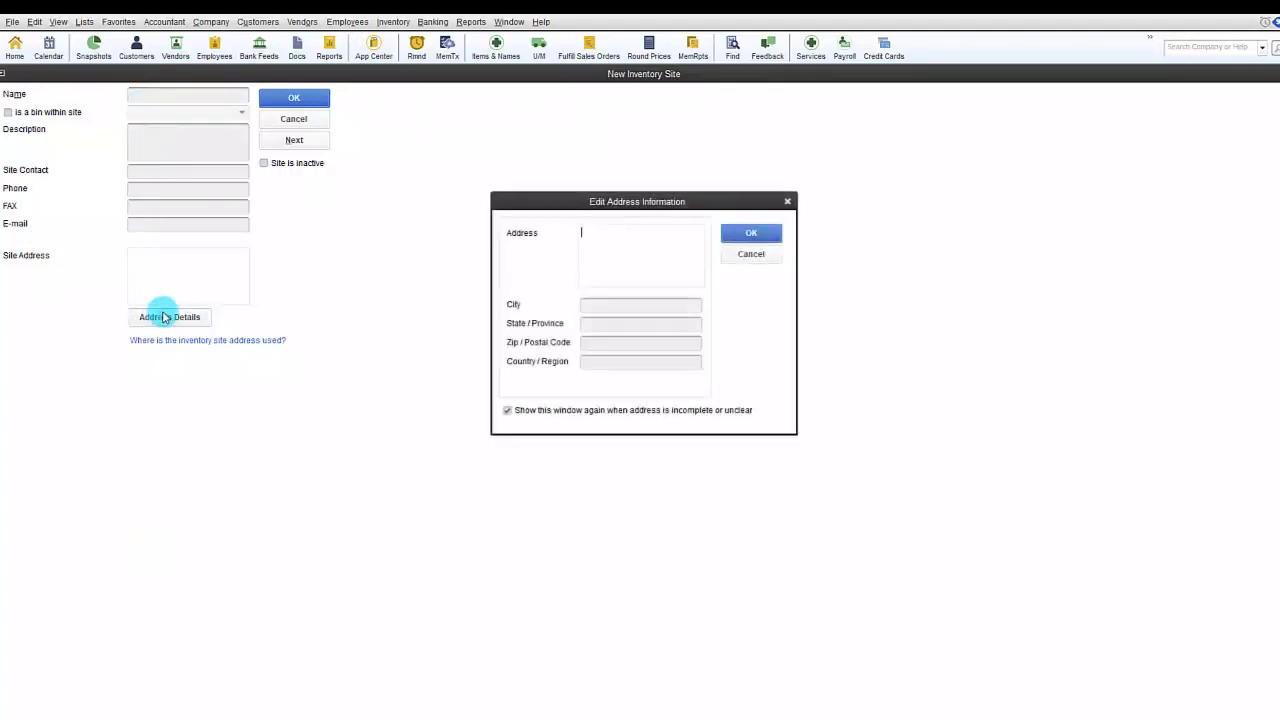
click(750, 233)
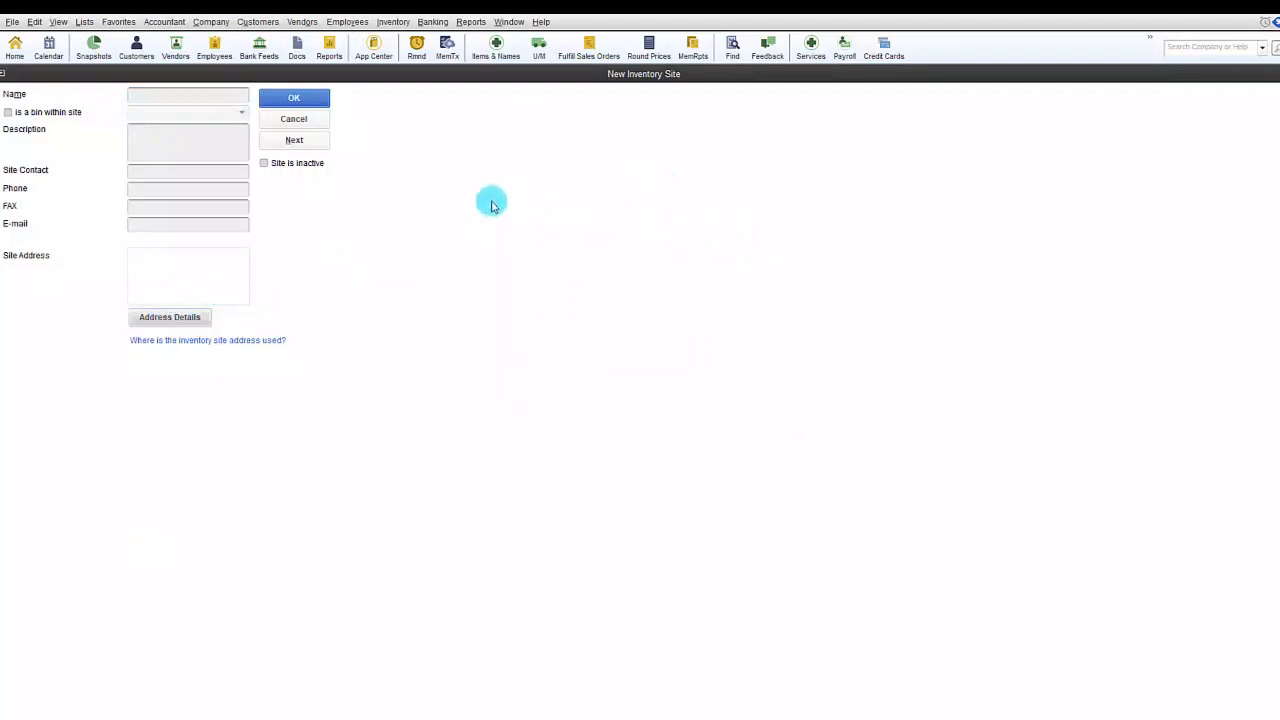
Set the new site as a bin within Atlanta Warehouse, name it B-12 and save it.
click(7, 113)
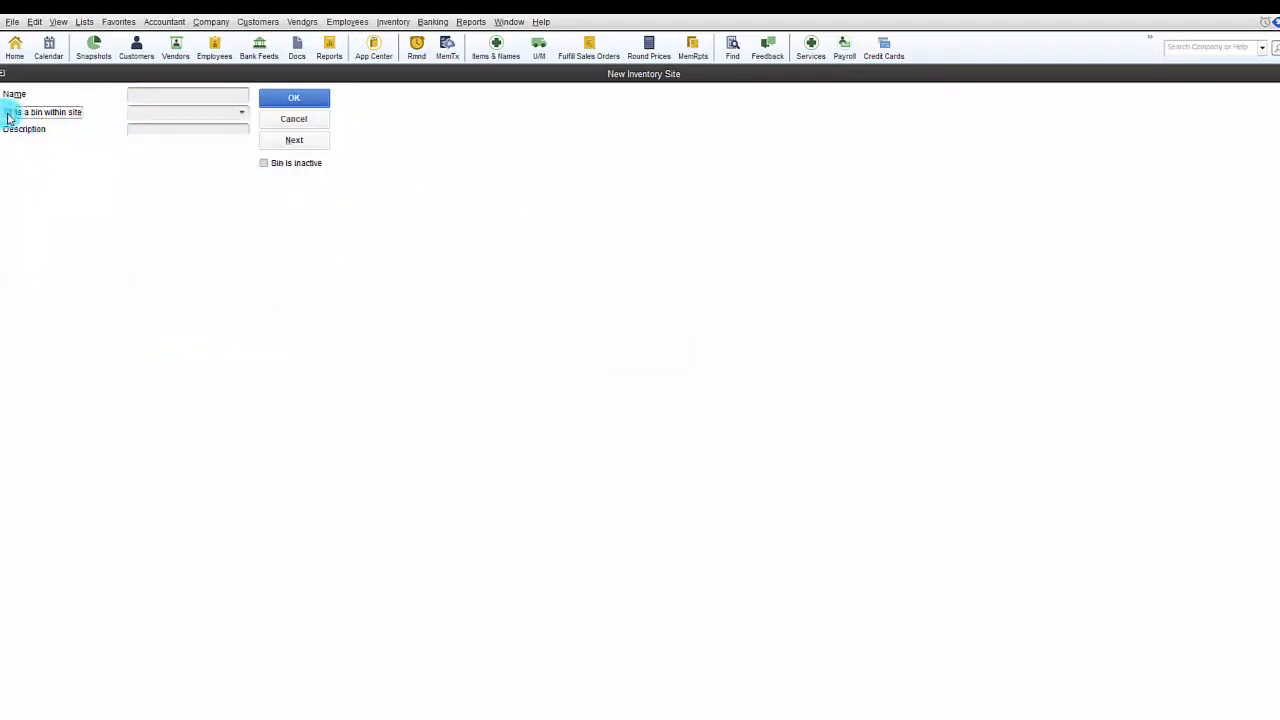
click(244, 114)
click(195, 162)
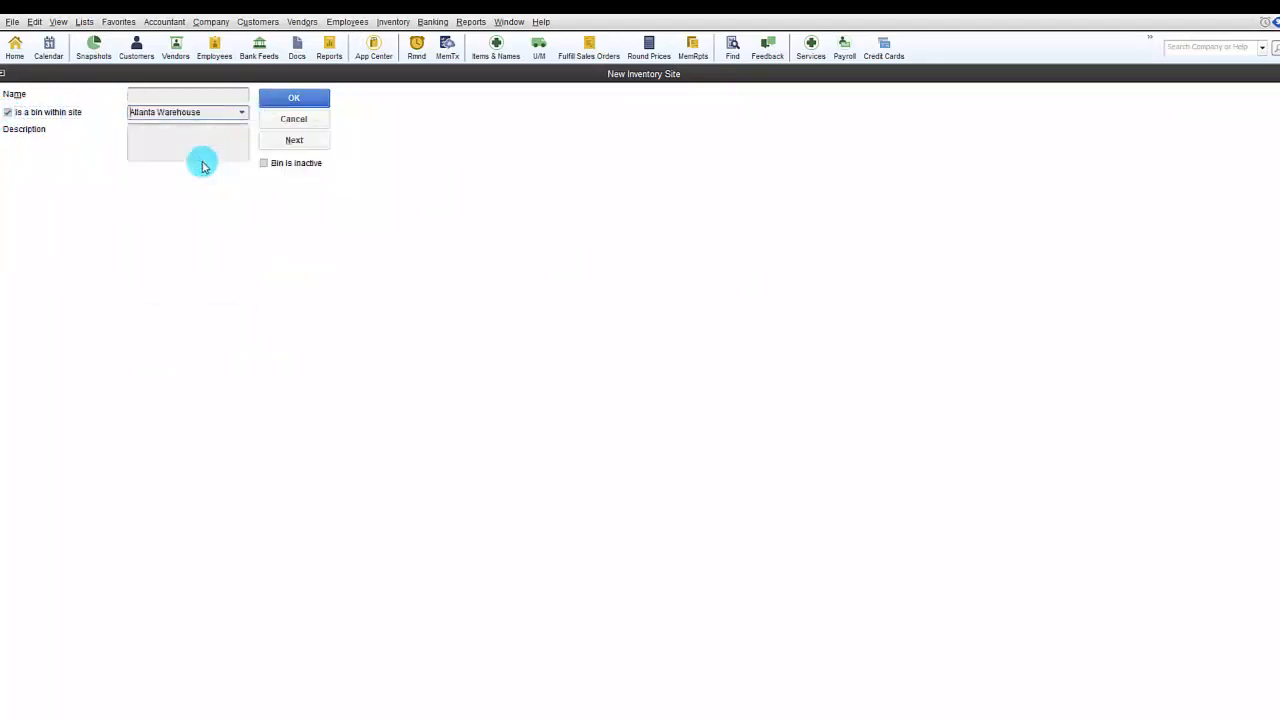
click(167, 94)
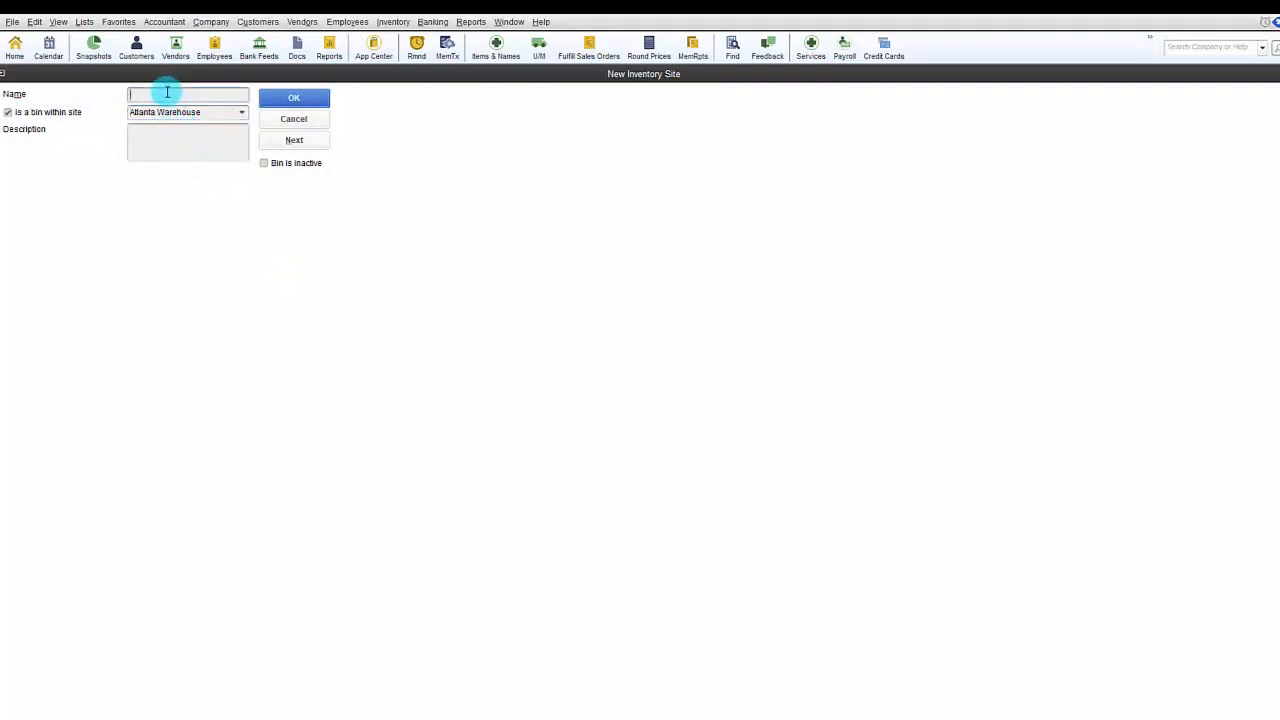
text(B-12)
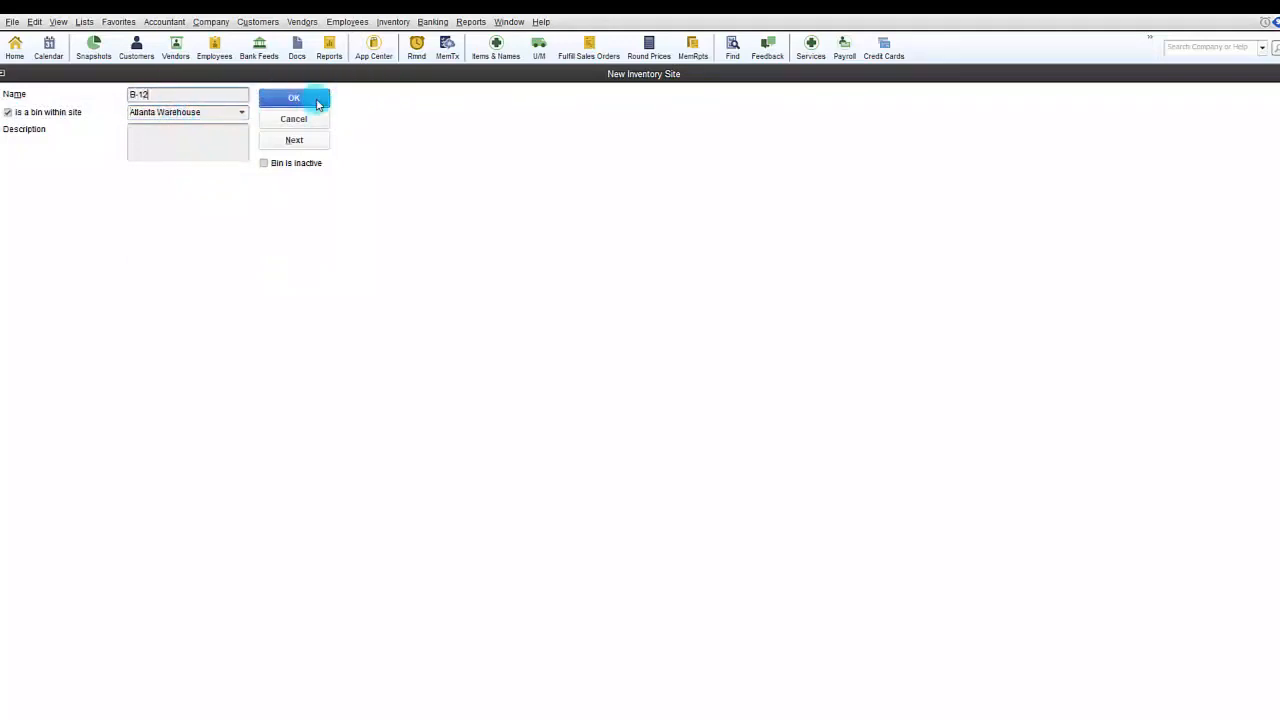
click(306, 98)
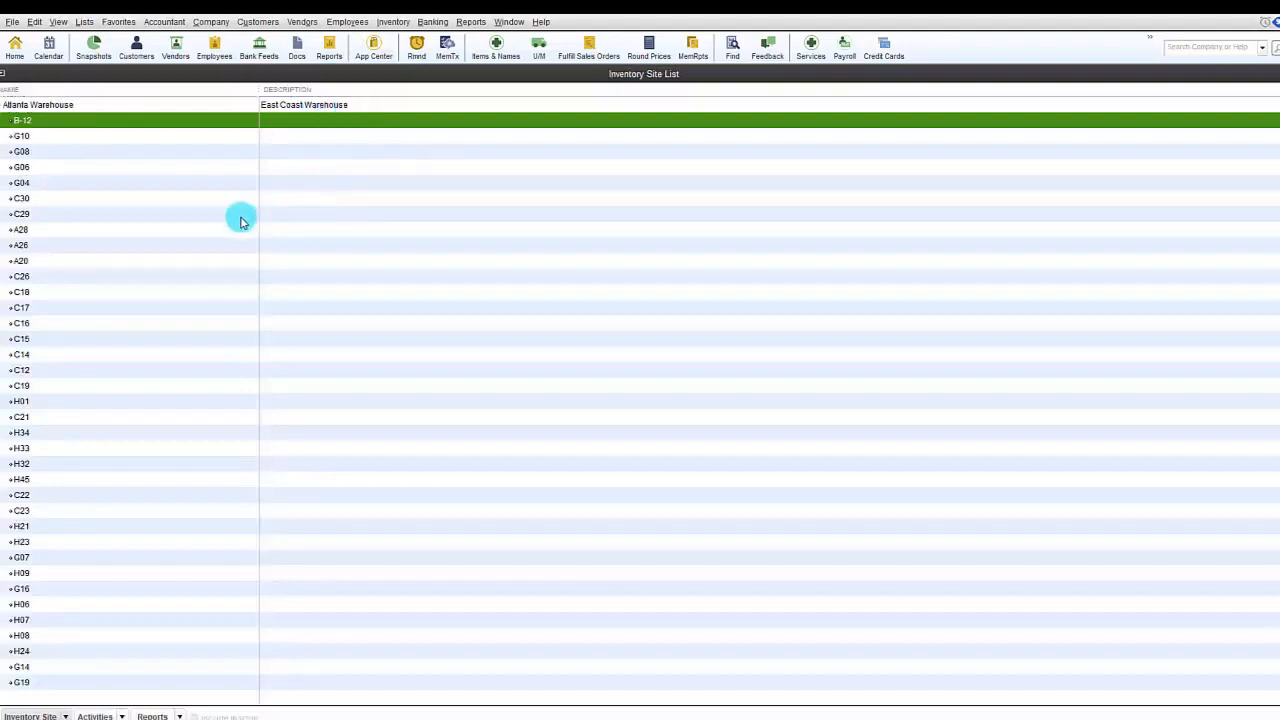
Review the per-site reorder points of the Anchor adhesive item, leaving the item without changes.
click(16, 50)
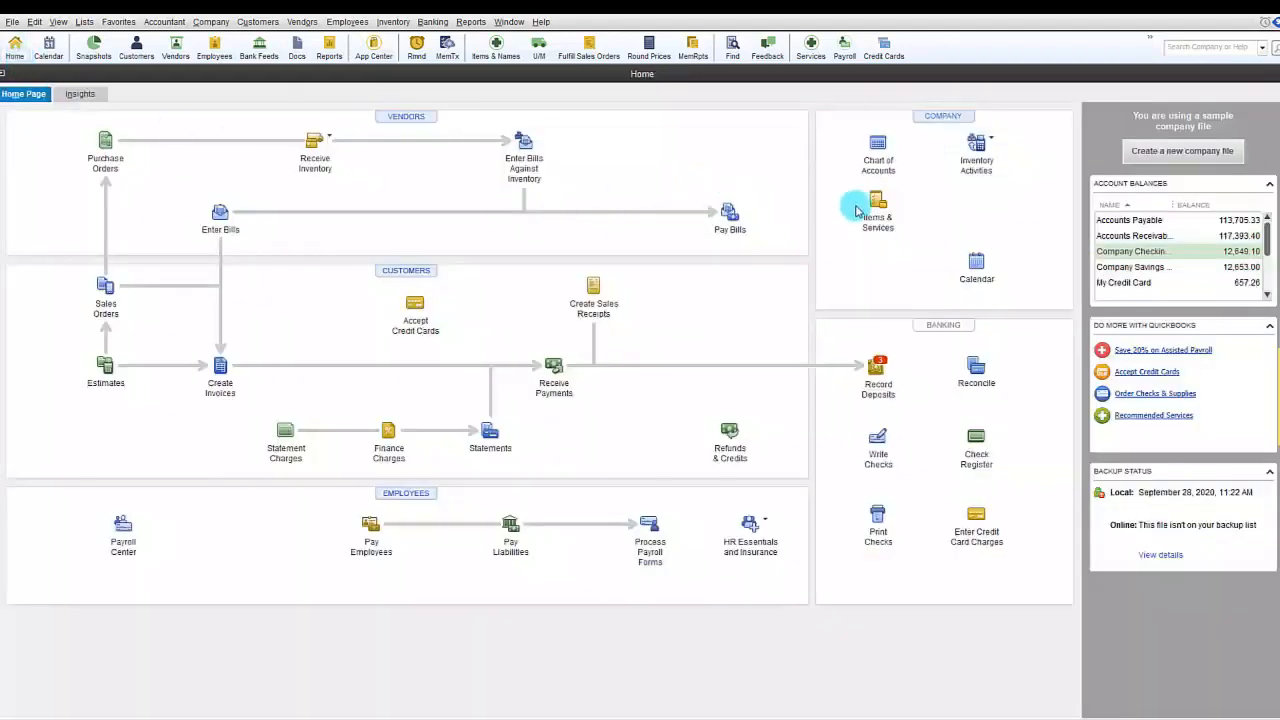
click(884, 205)
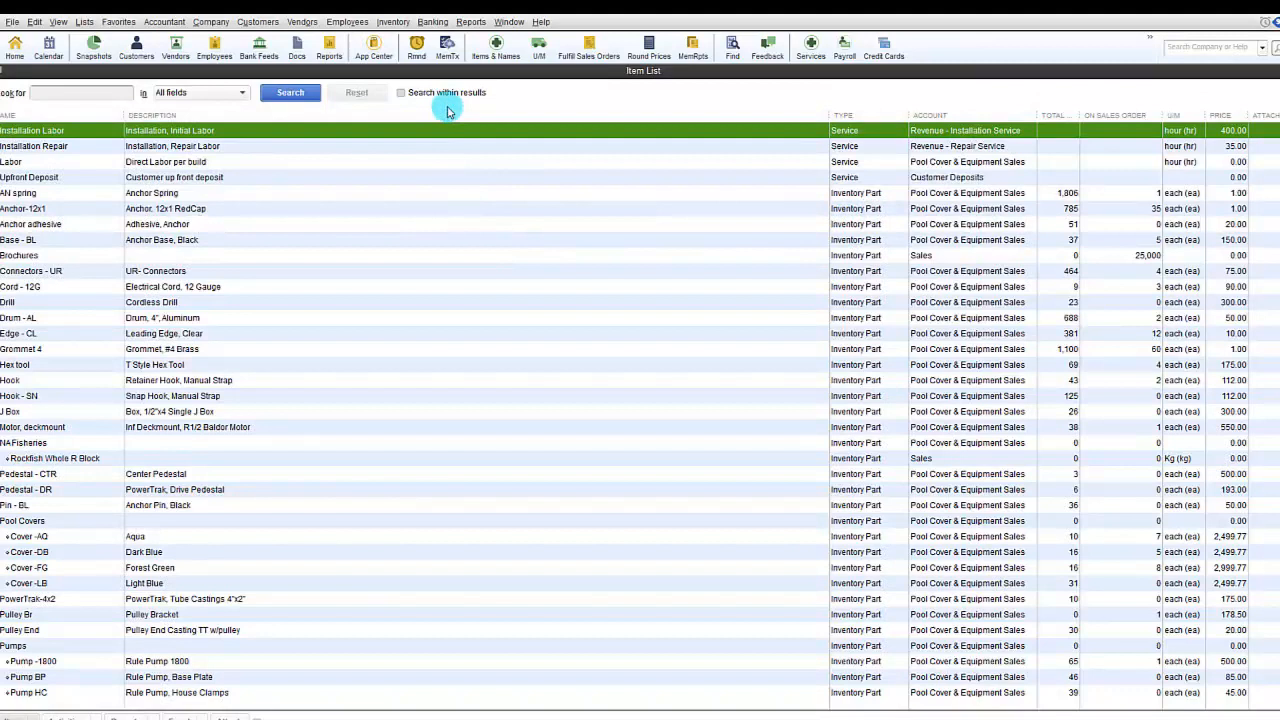
click(443, 228)
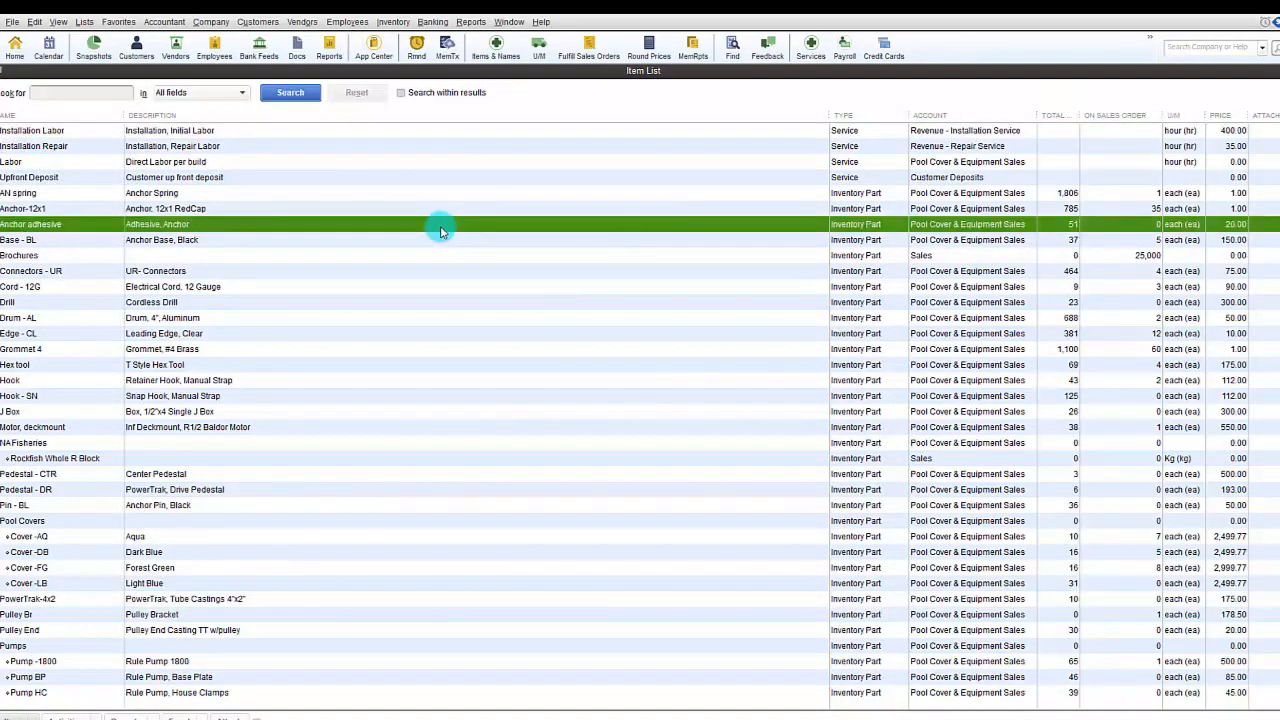
double_click(441, 228)
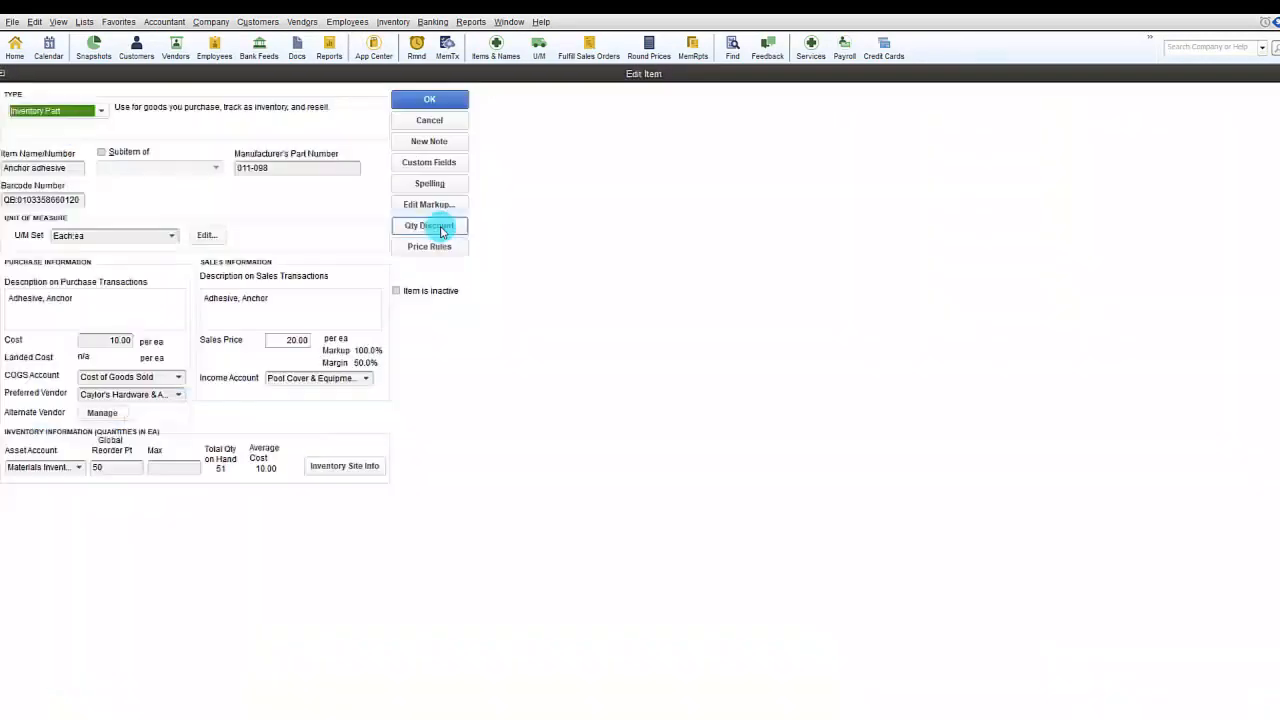
click(369, 471)
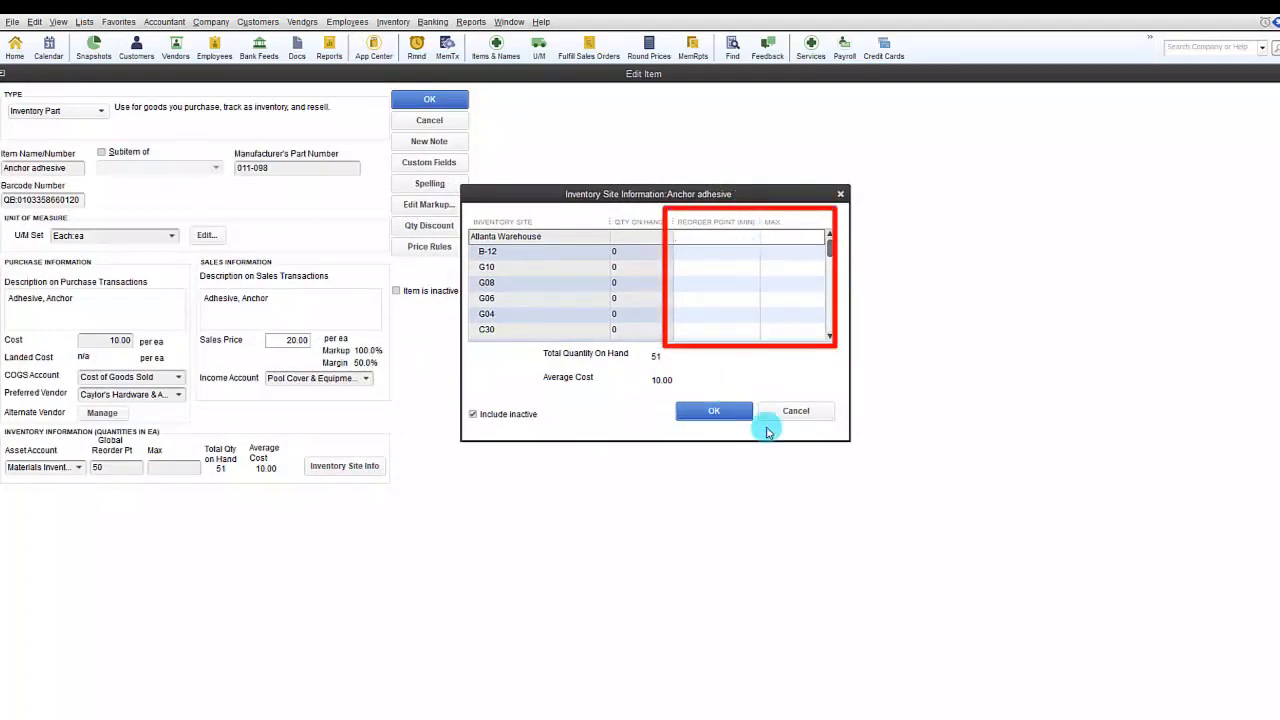
click(804, 410)
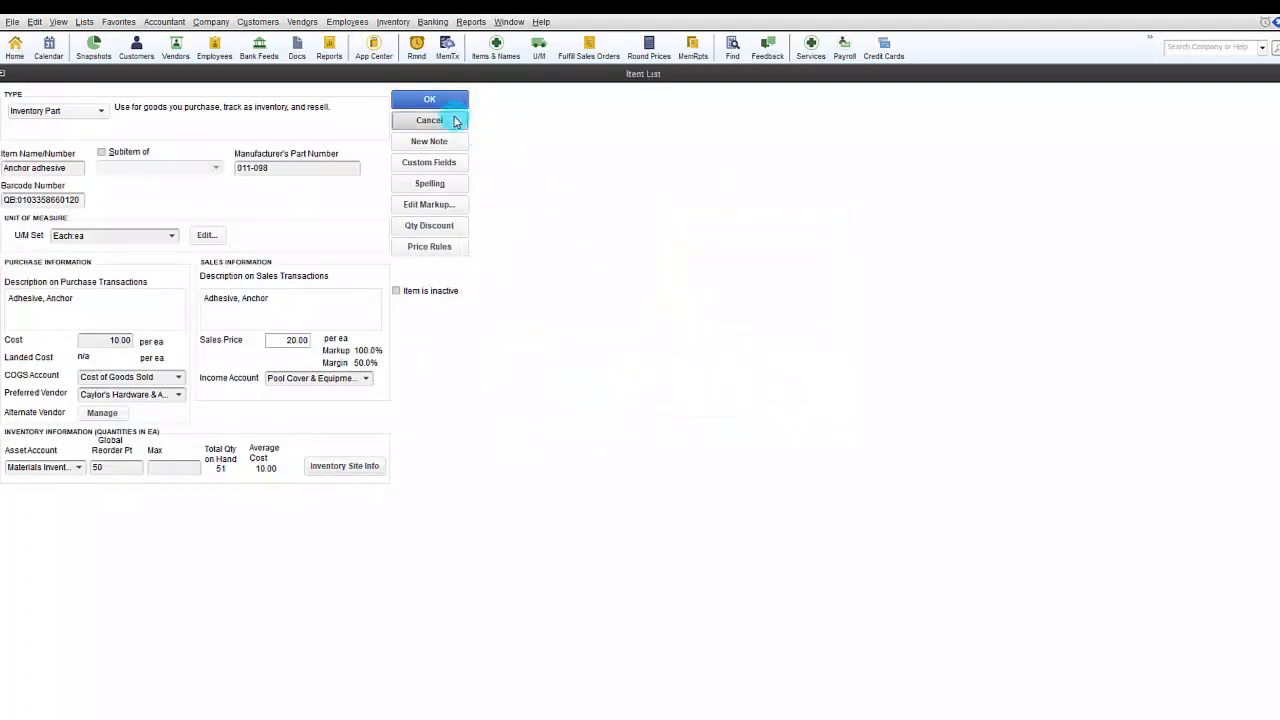
click(453, 120)
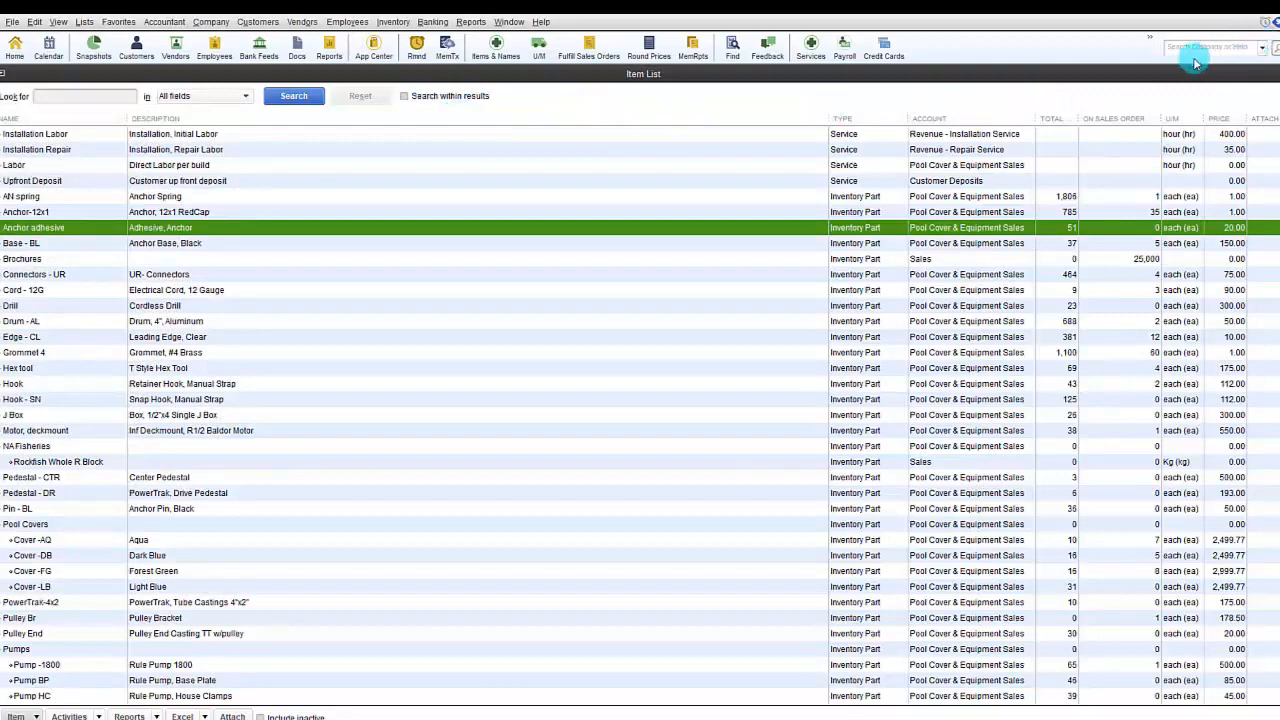
click(1268, 73)
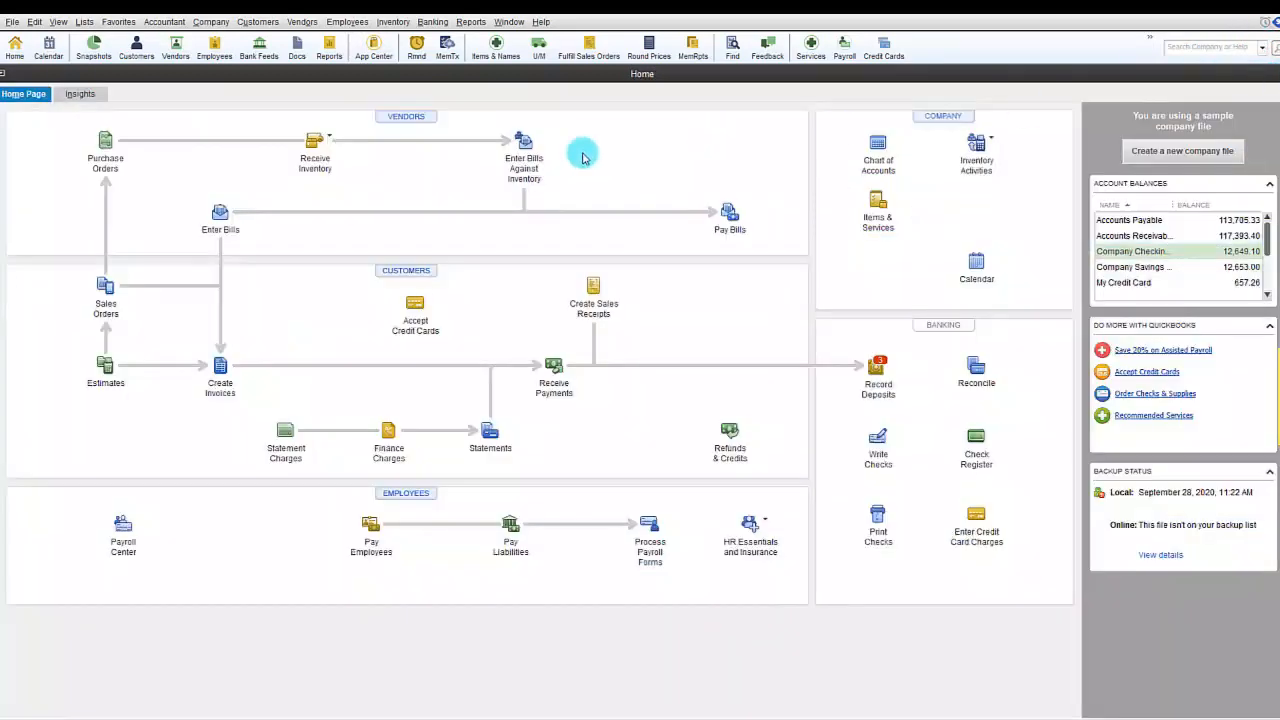
Look up the 12/14/2025 purchase order for Anderson's Hardware & Tools Supply and review its bin assignments.
click(107, 145)
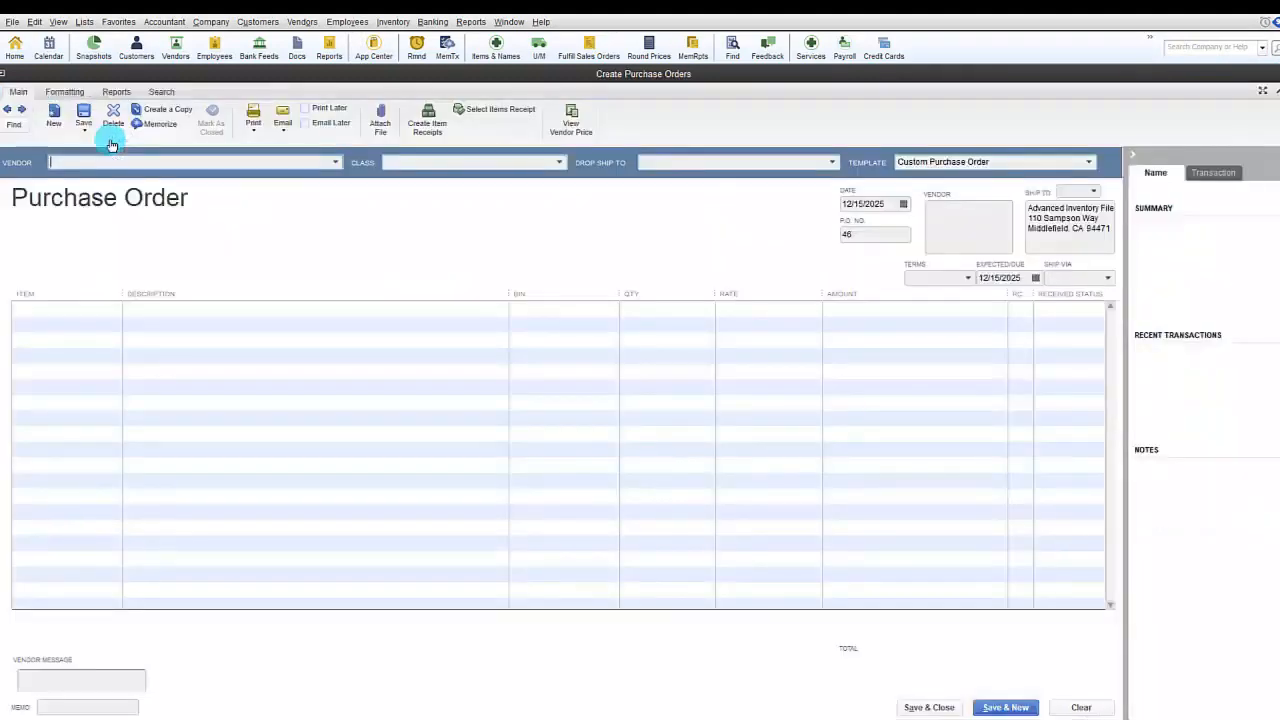
click(7, 109)
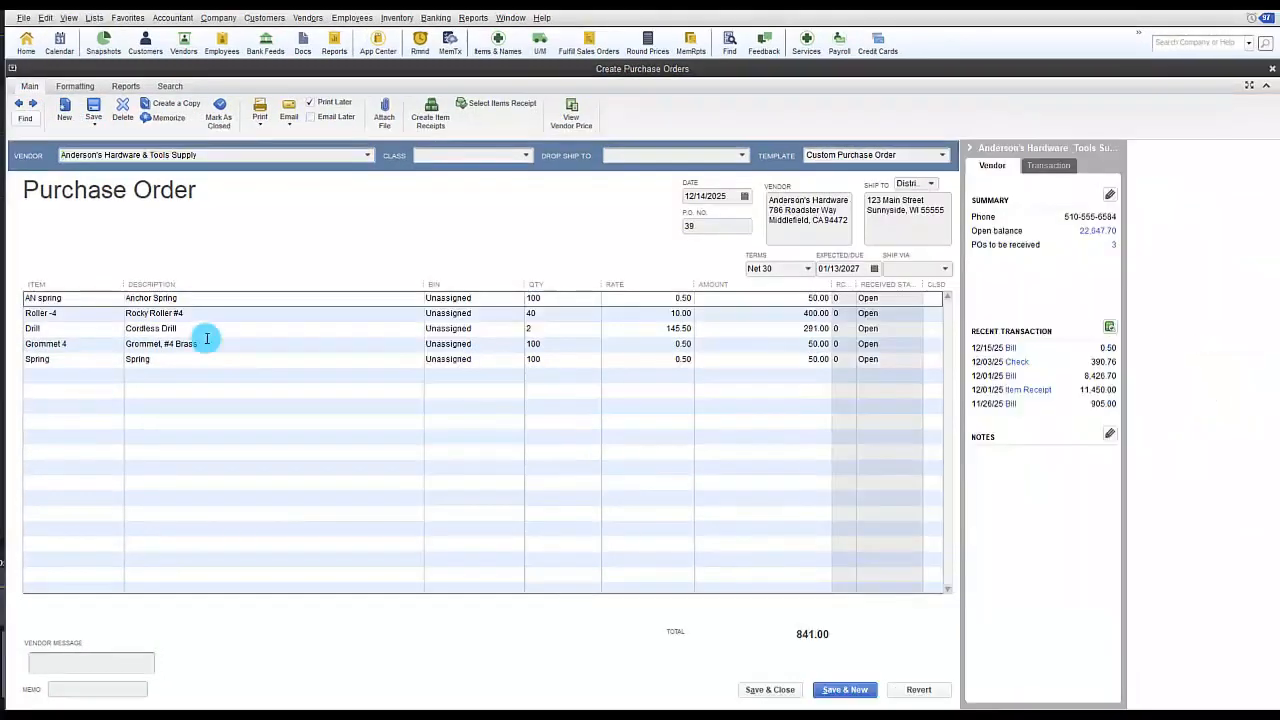
click(1268, 69)
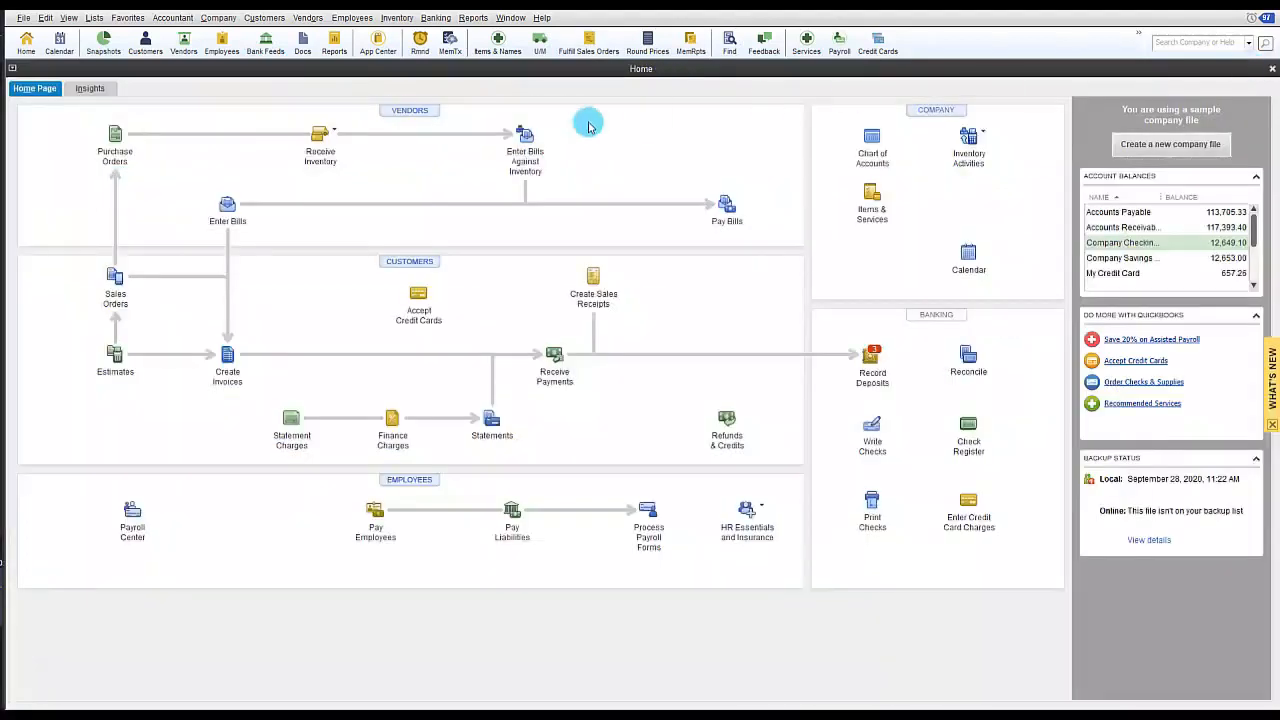
Create a received-inventory bill for Anderson's Hardware & Tools Supply against its open purchase order dated 12/14/2025.
click(338, 134)
click(390, 140)
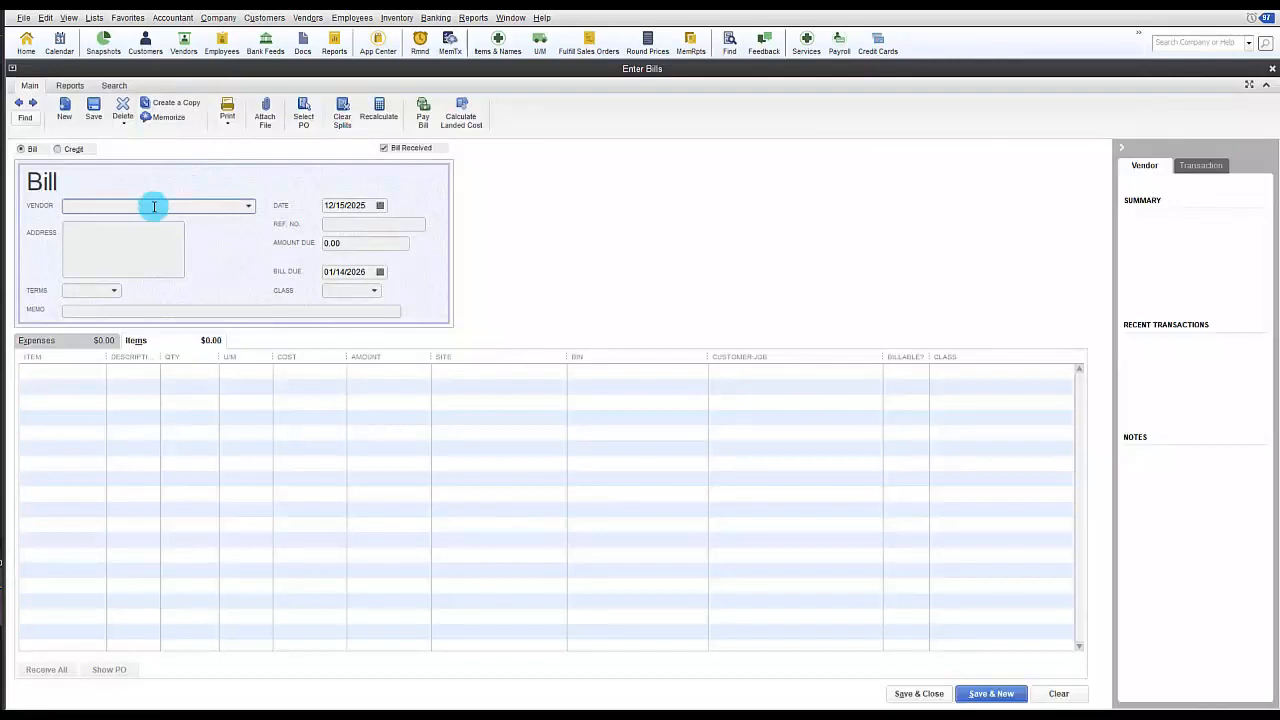
text(Anderson's Hardware & Tools Supply)
key(Tab)
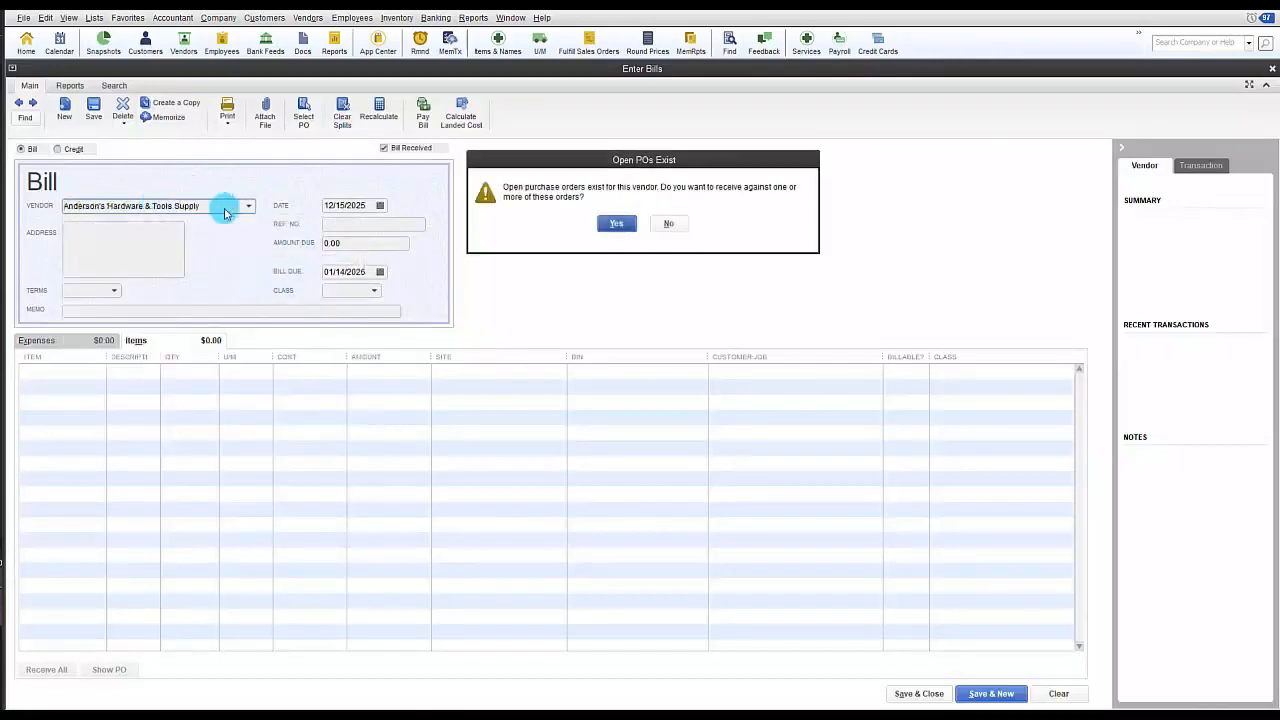
click(614, 223)
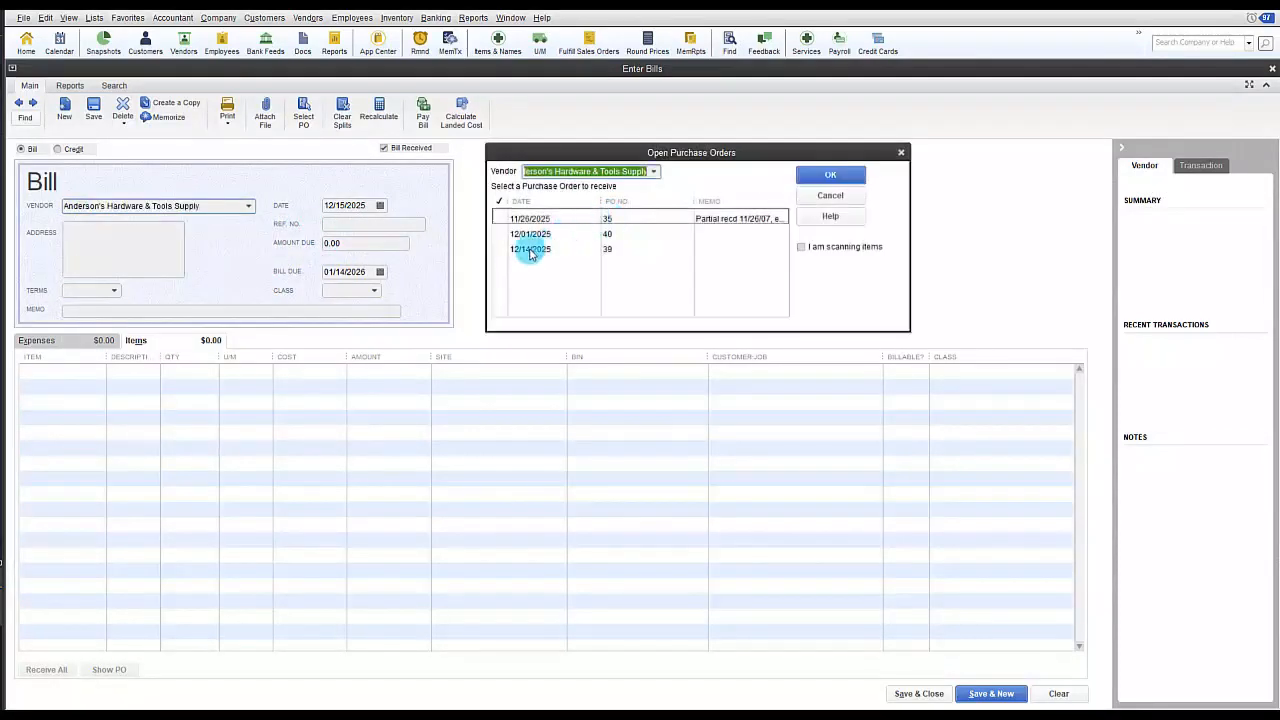
click(500, 249)
click(830, 175)
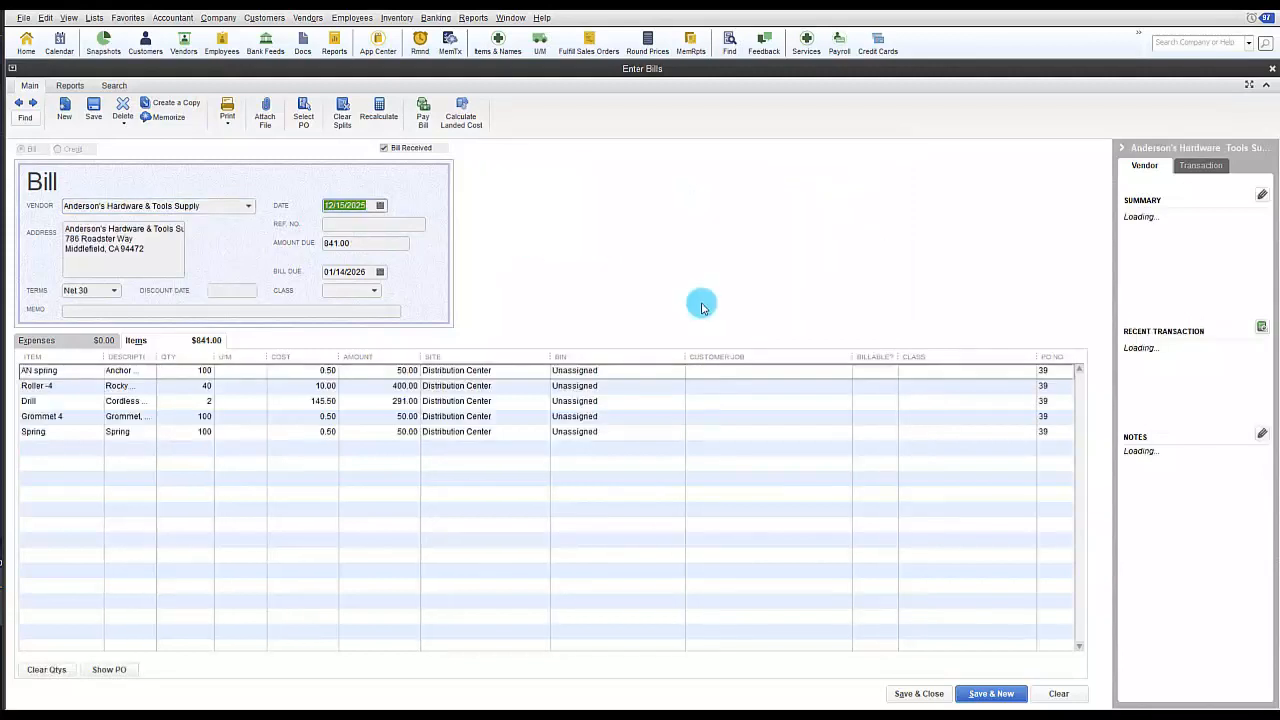
Start adding a new Distribution Center bin for the AN spring line of the bill.
click(604, 371)
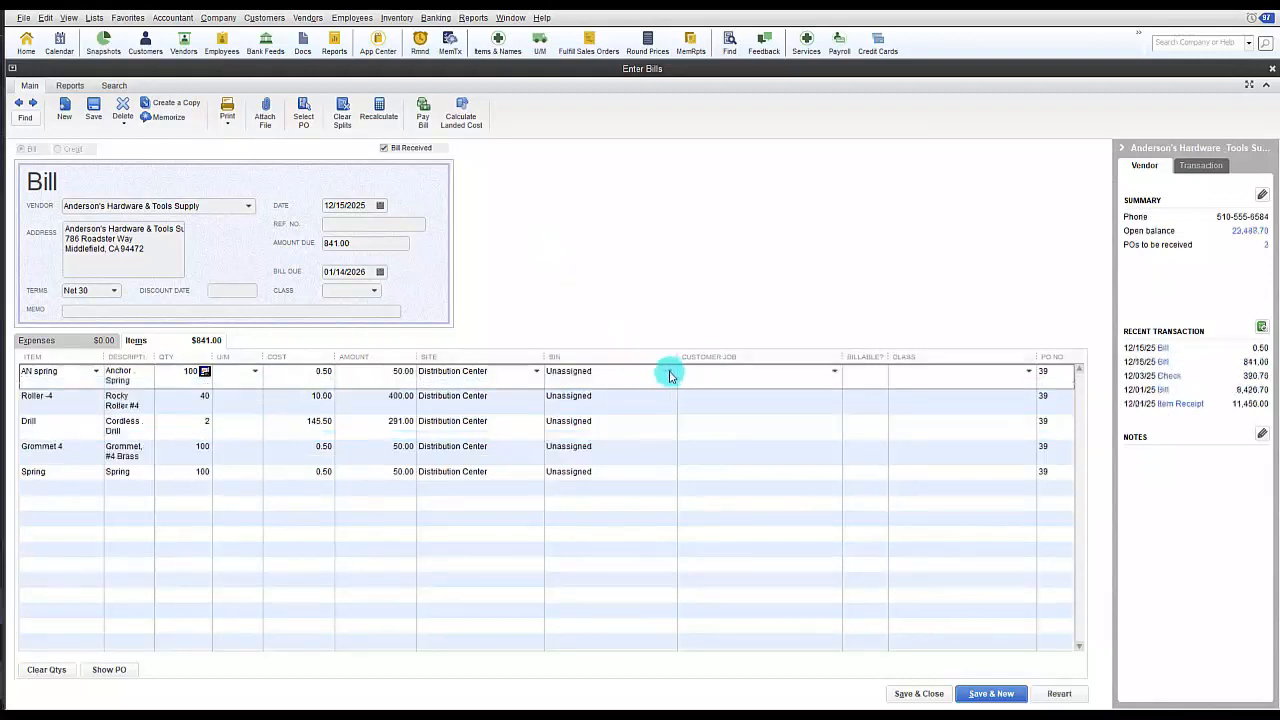
click(669, 372)
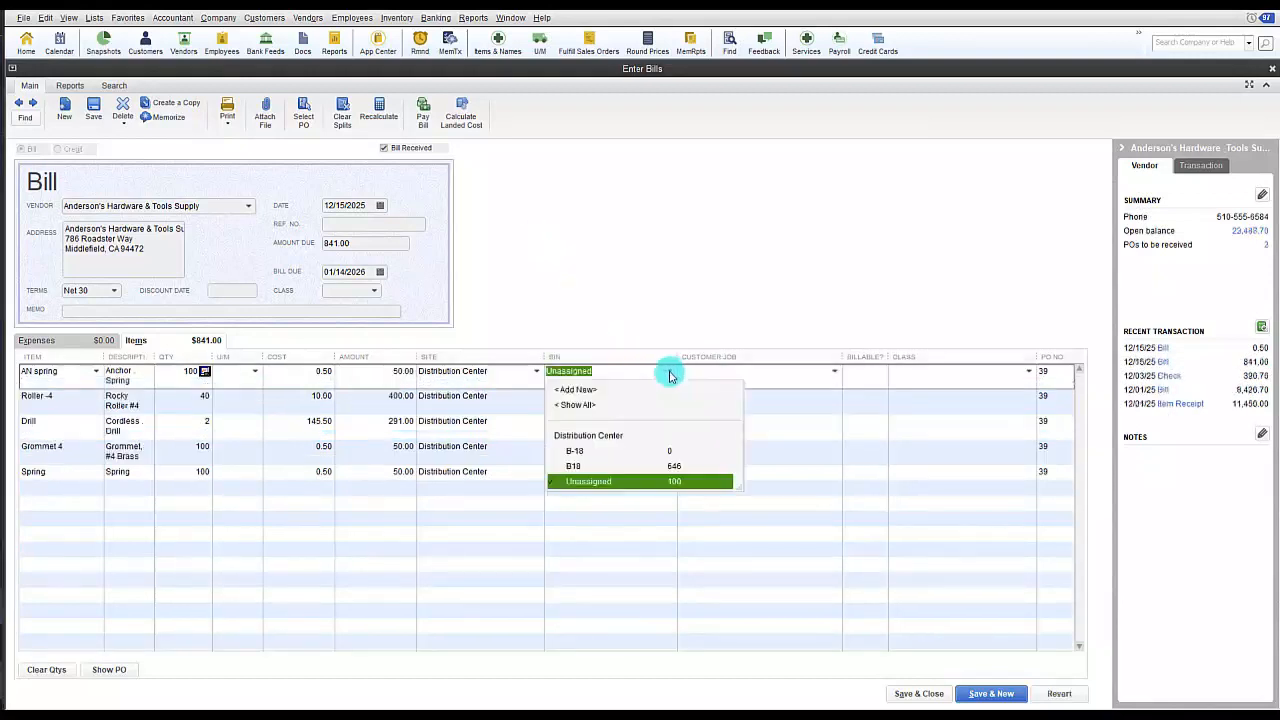
click(582, 391)
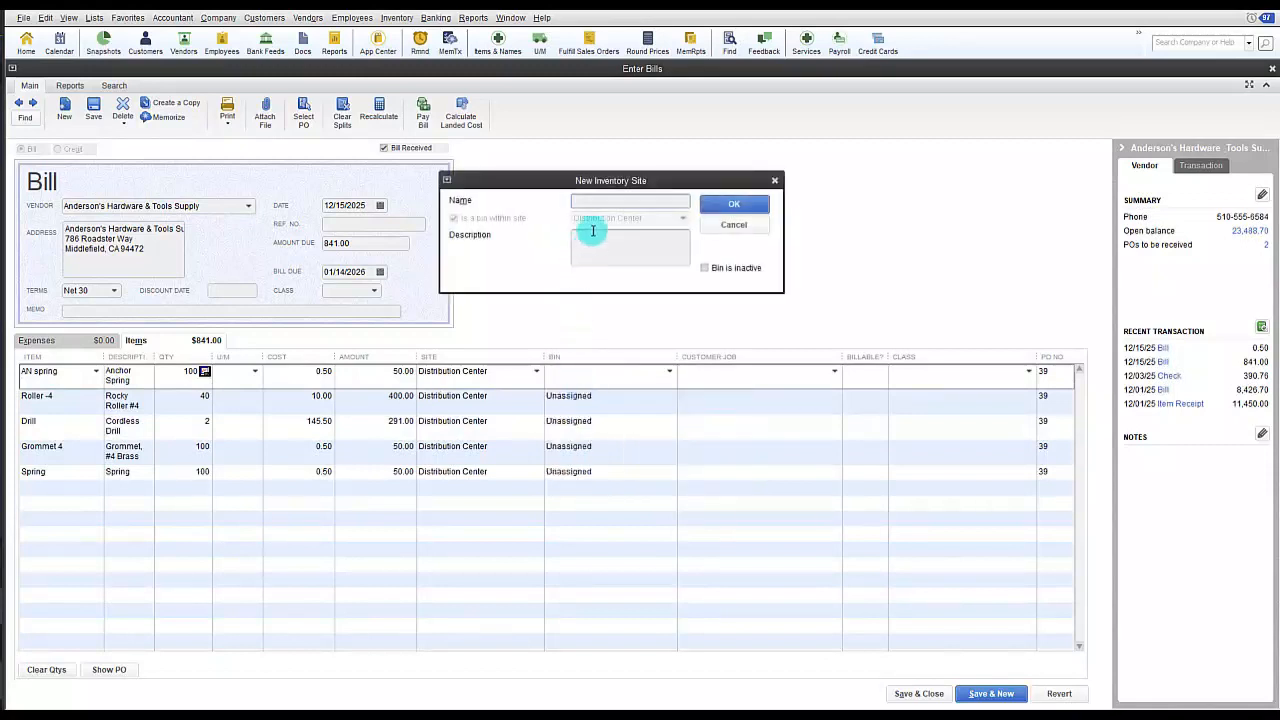
Create bin D15 within the Distribution Center site for the AN spring line, and save and close the bill.
click(593, 199)
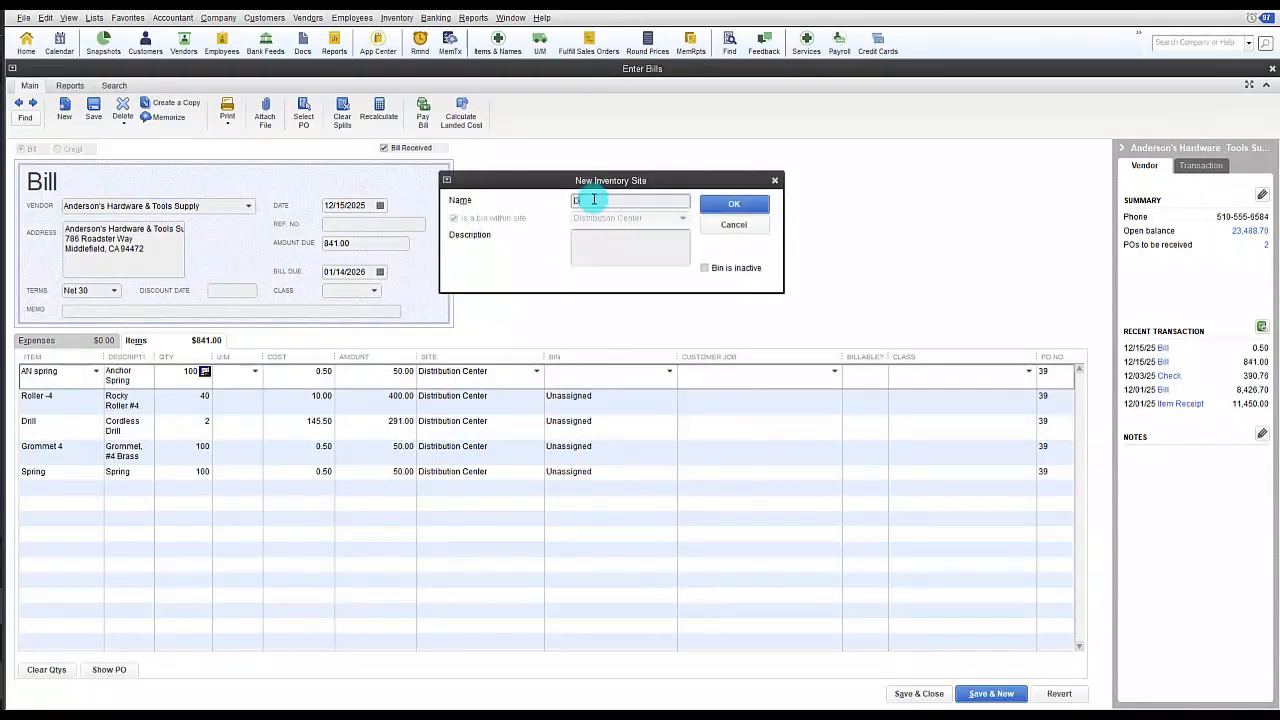
click(734, 204)
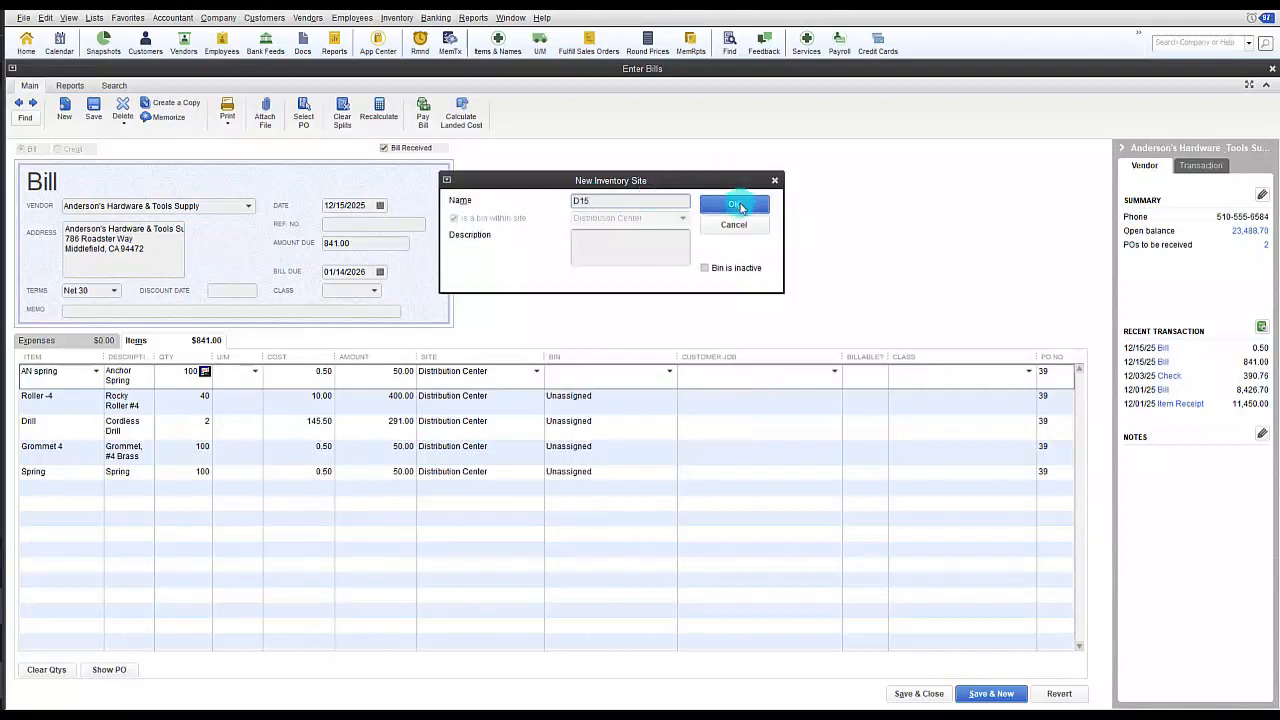
click(916, 692)
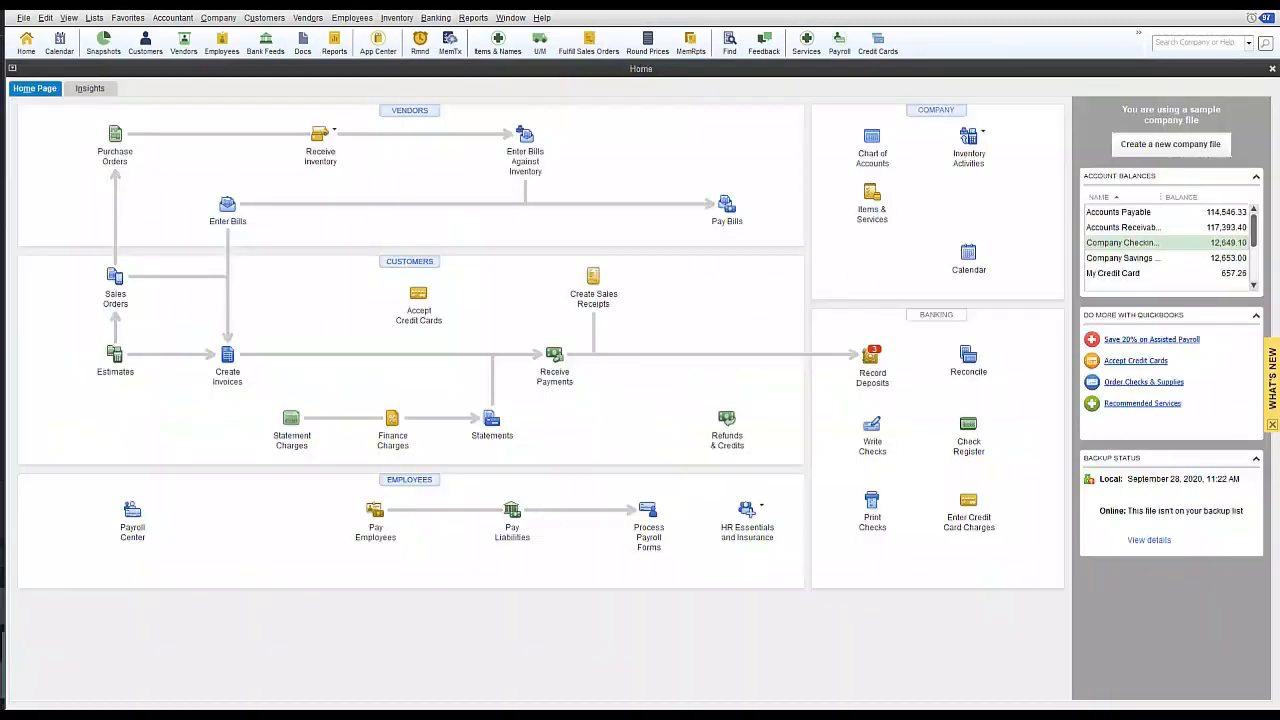
Start a sales order for the Big City Store #002 job of Dunning's Pool Depot, Inc.
click(115, 280)
click(399, 155)
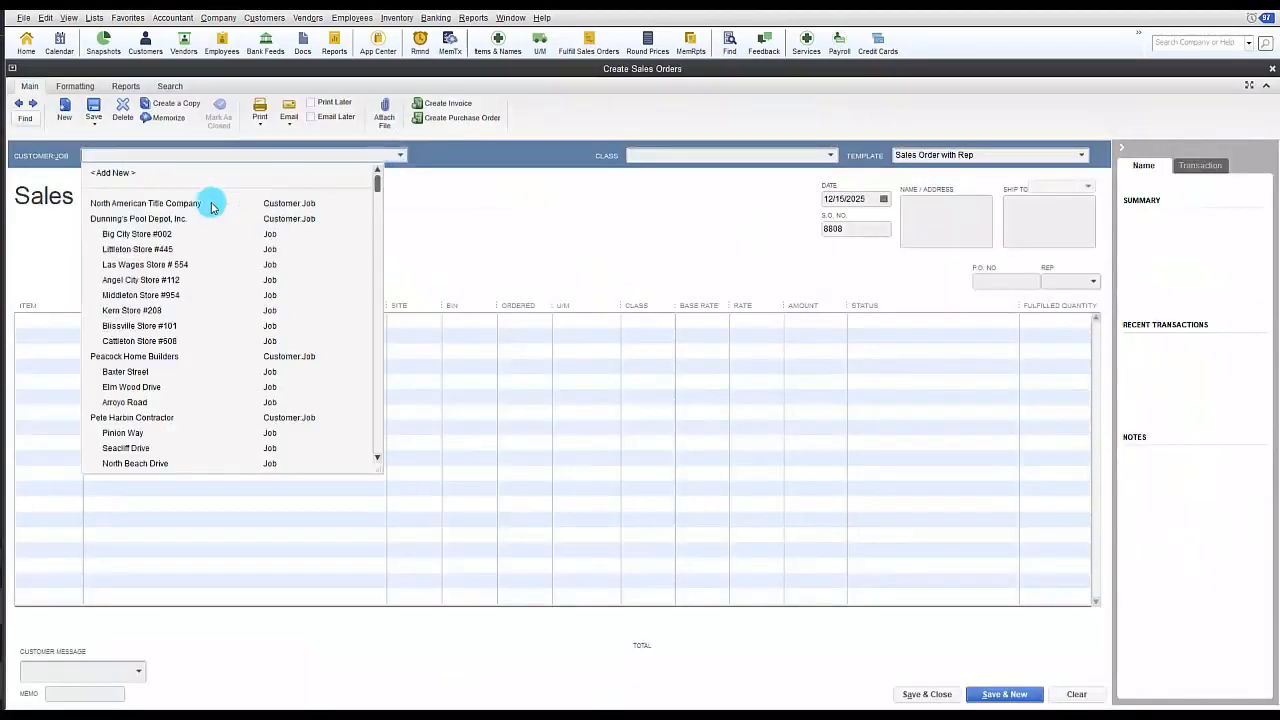
click(171, 233)
Add the item AN spring supplied from the Atlanta Warehouse site to the sales order, and save it.
click(42, 321)
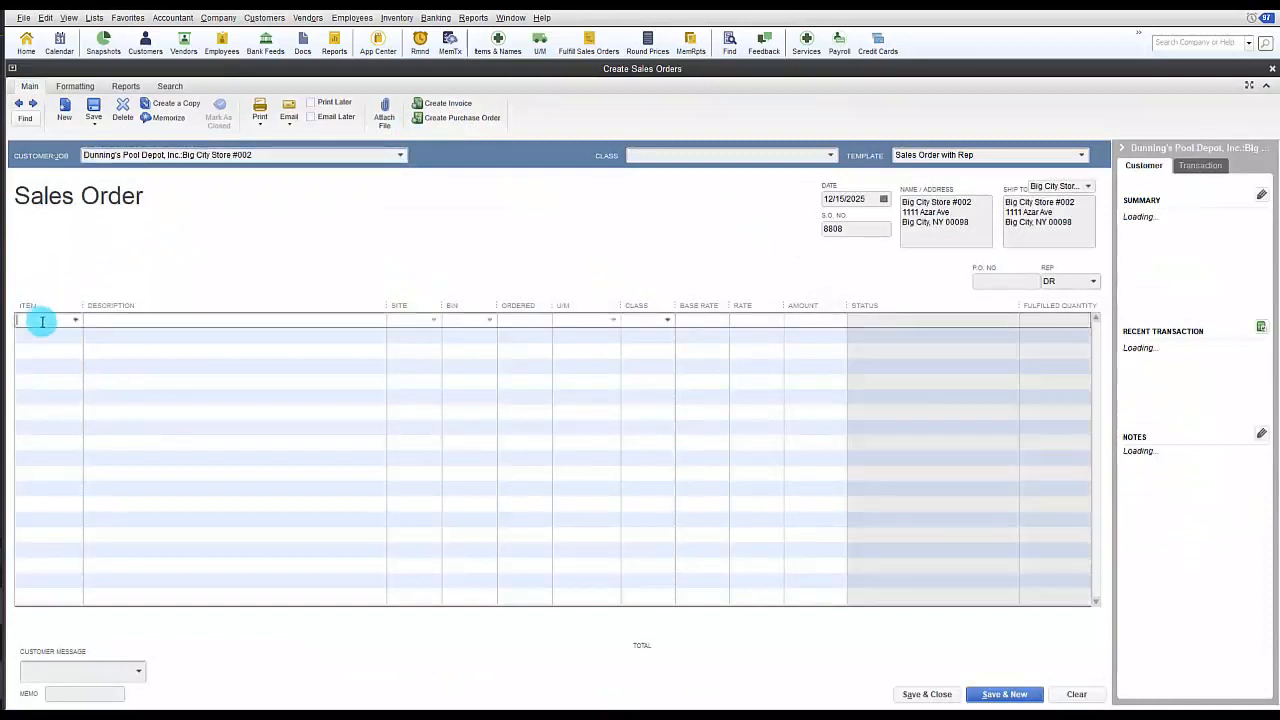
text(AN spring)
key(Tab)
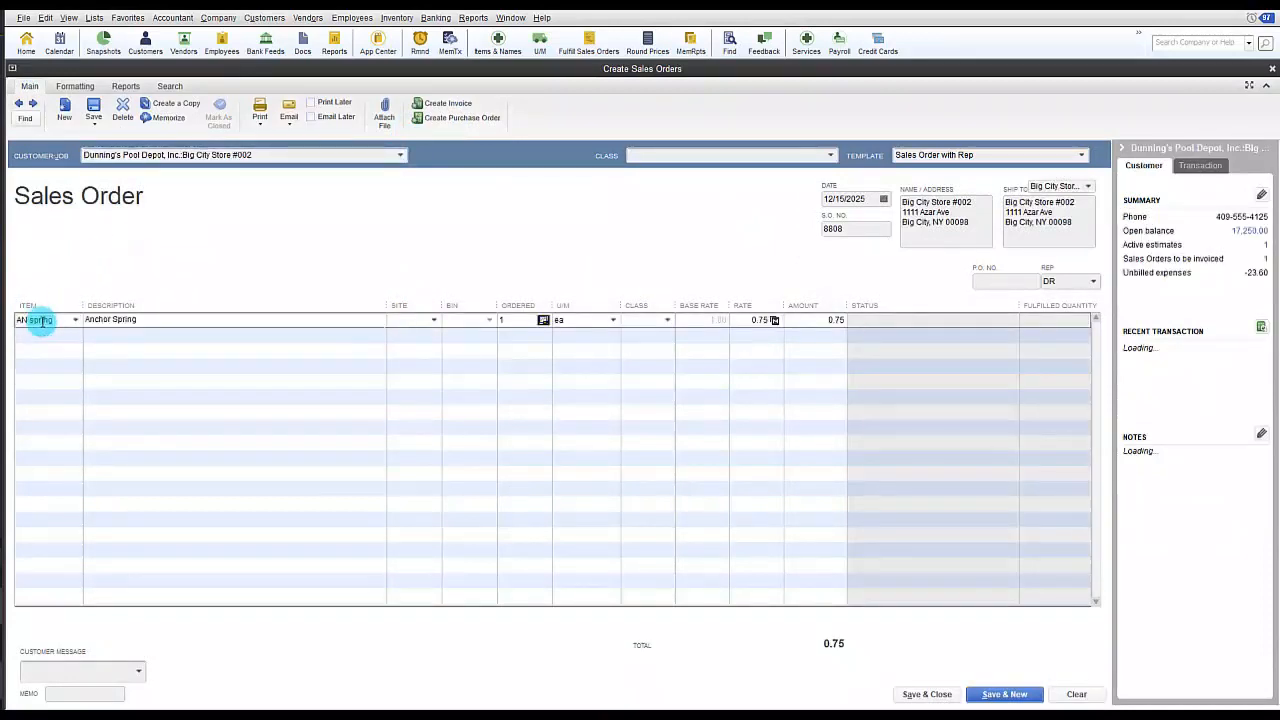
text(Atlanta Warehouse)
key(Tab)
key(Tab)
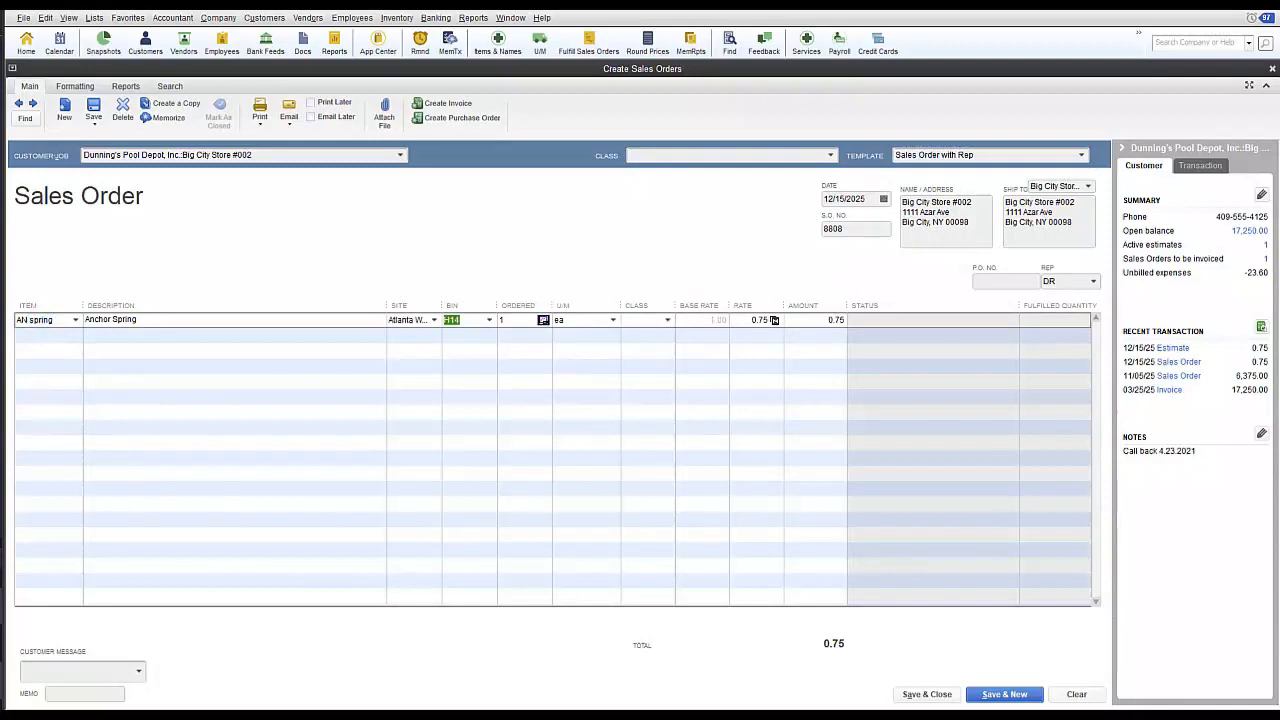
key(ctrl+s)
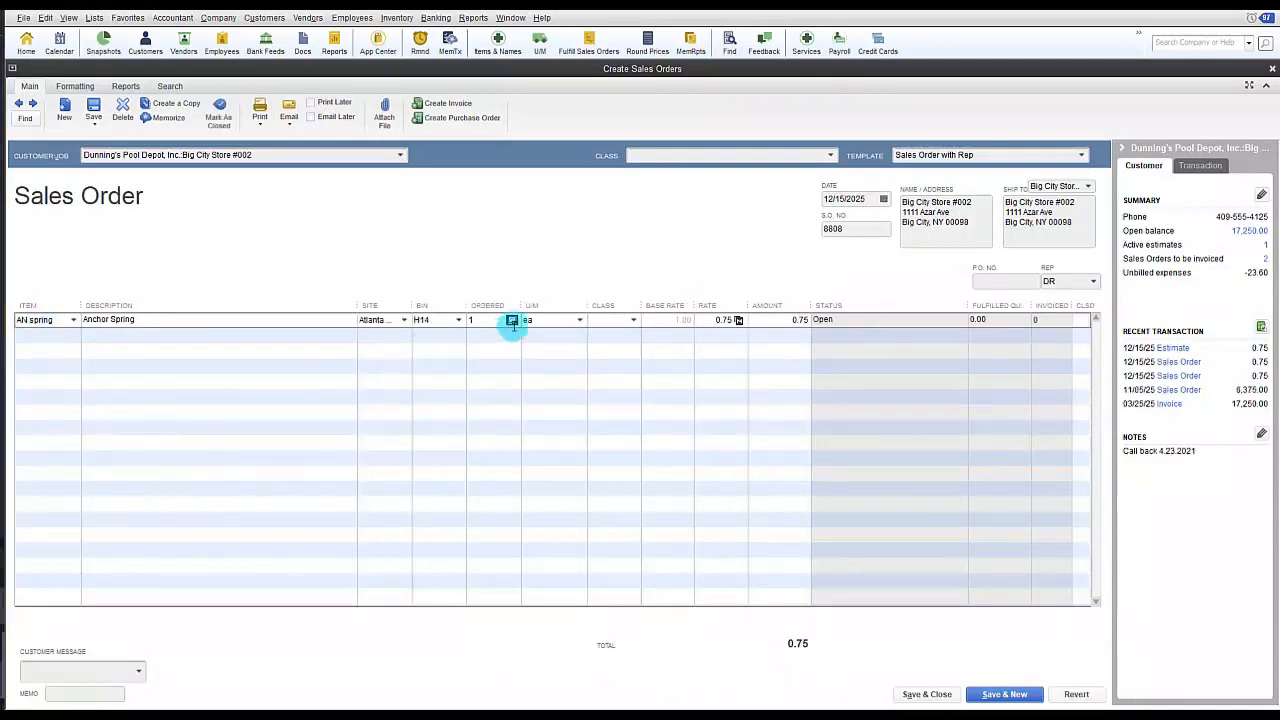
Check the current availability of AN spring by inventory site, and save and close the sales order.
click(511, 320)
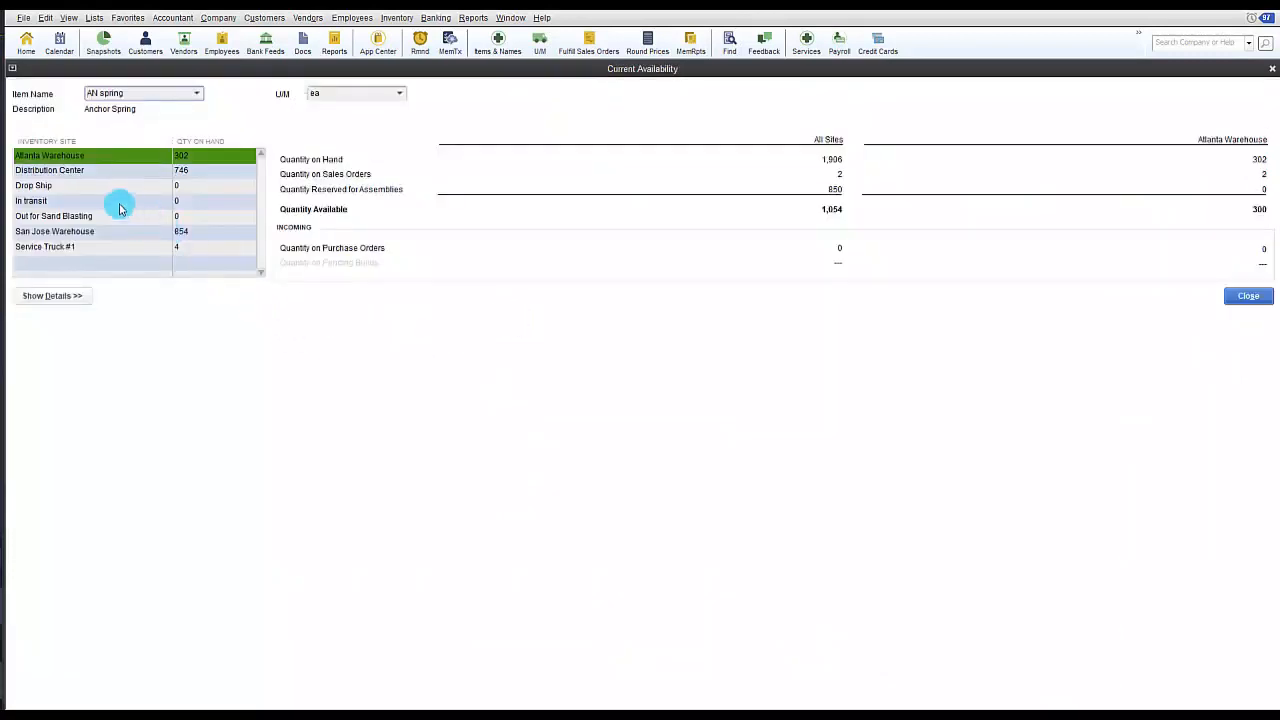
click(1248, 295)
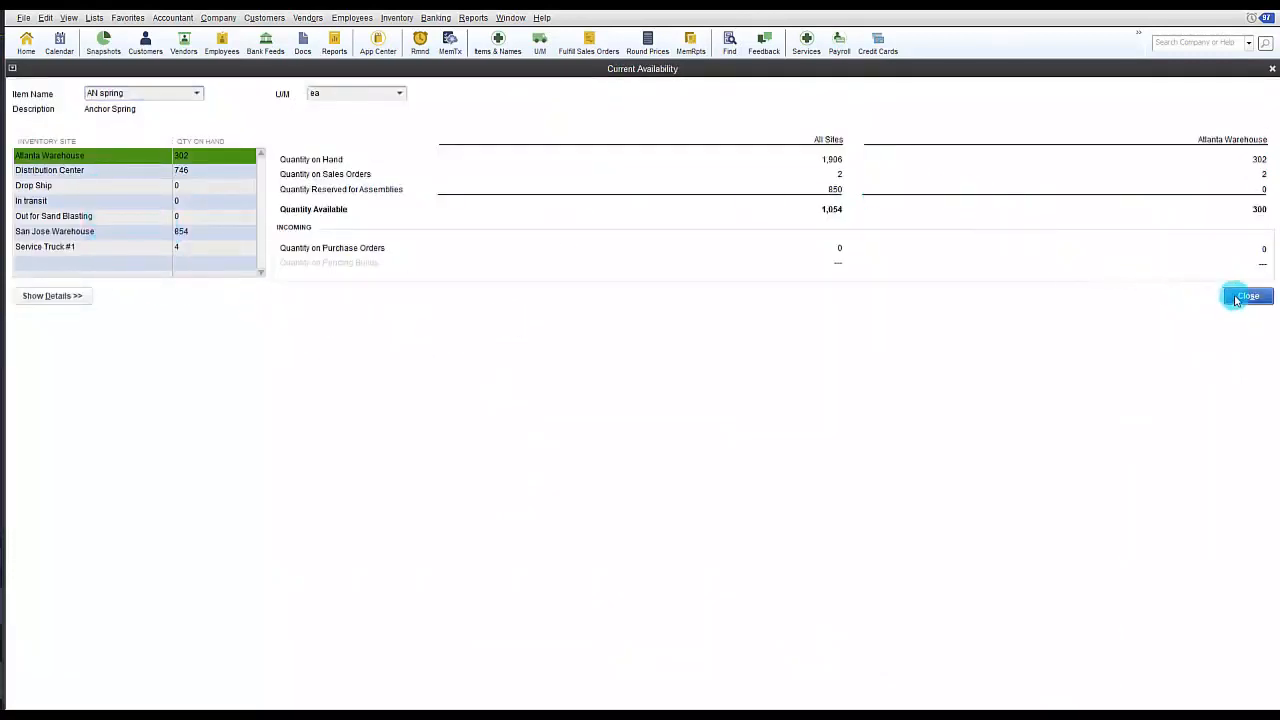
click(927, 694)
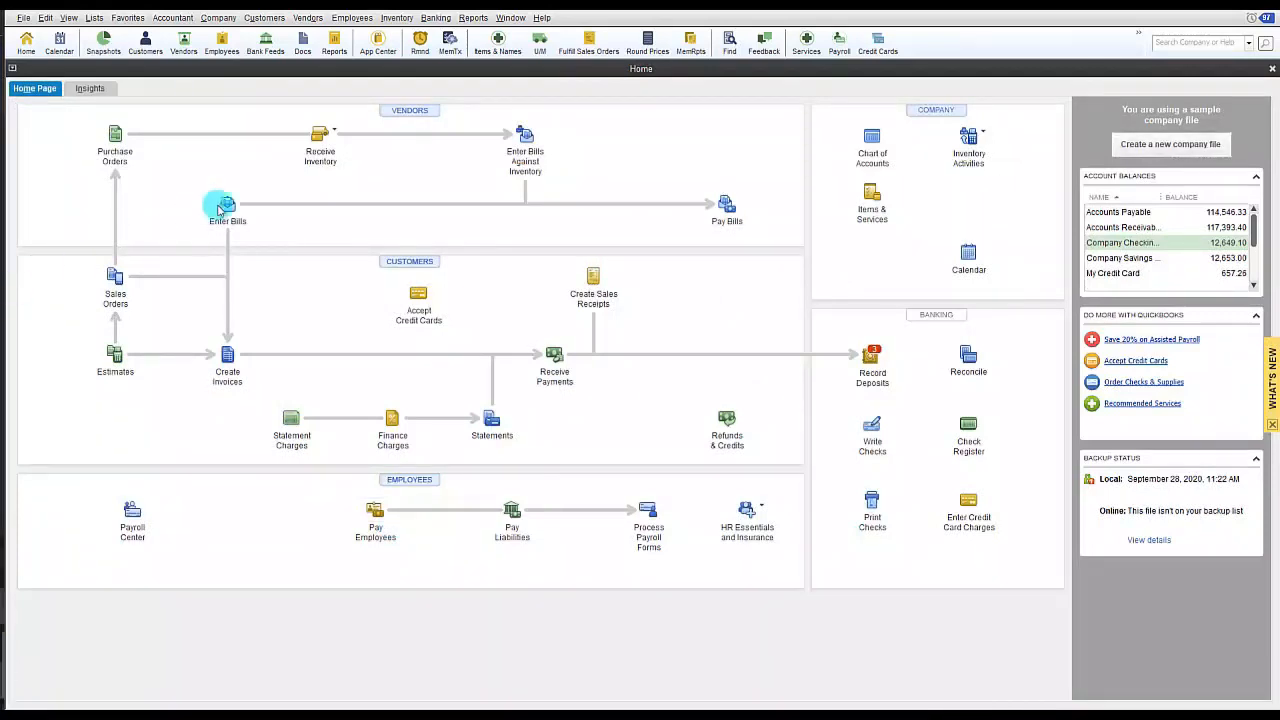
Start an inventory transfer from Atlanta Warehouse to Distribution Center.
click(970, 135)
click(1008, 182)
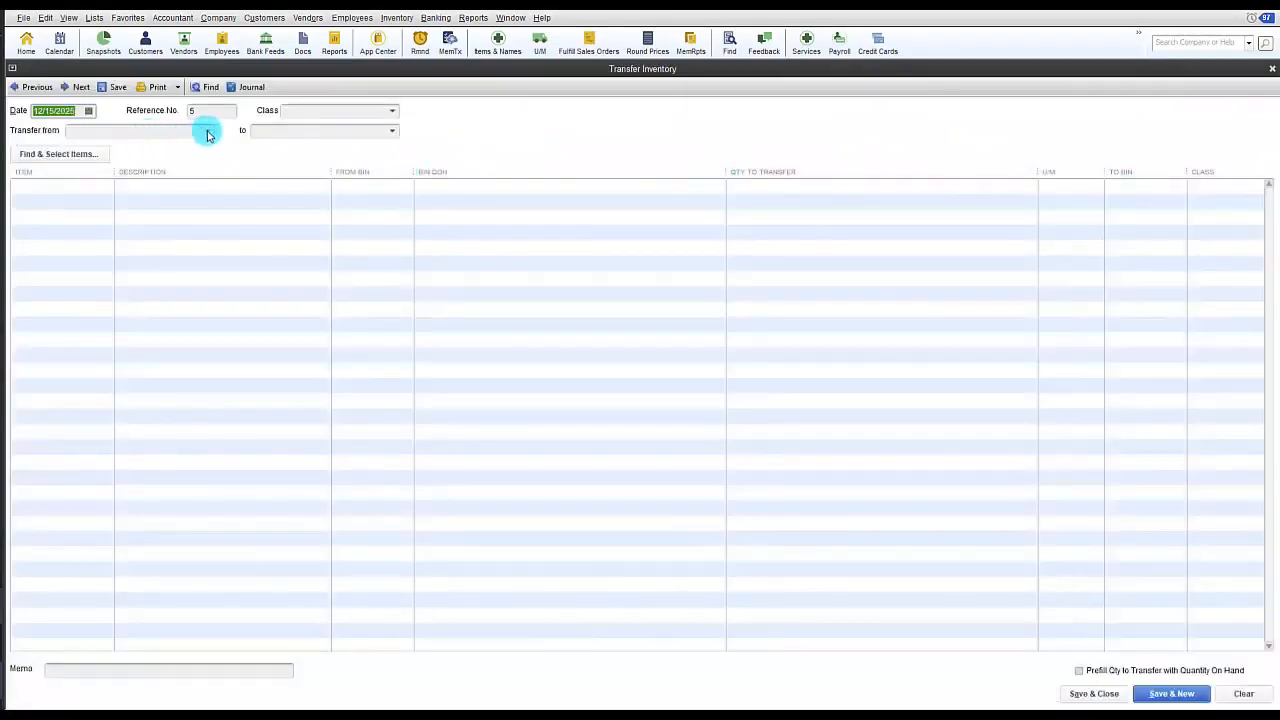
click(207, 131)
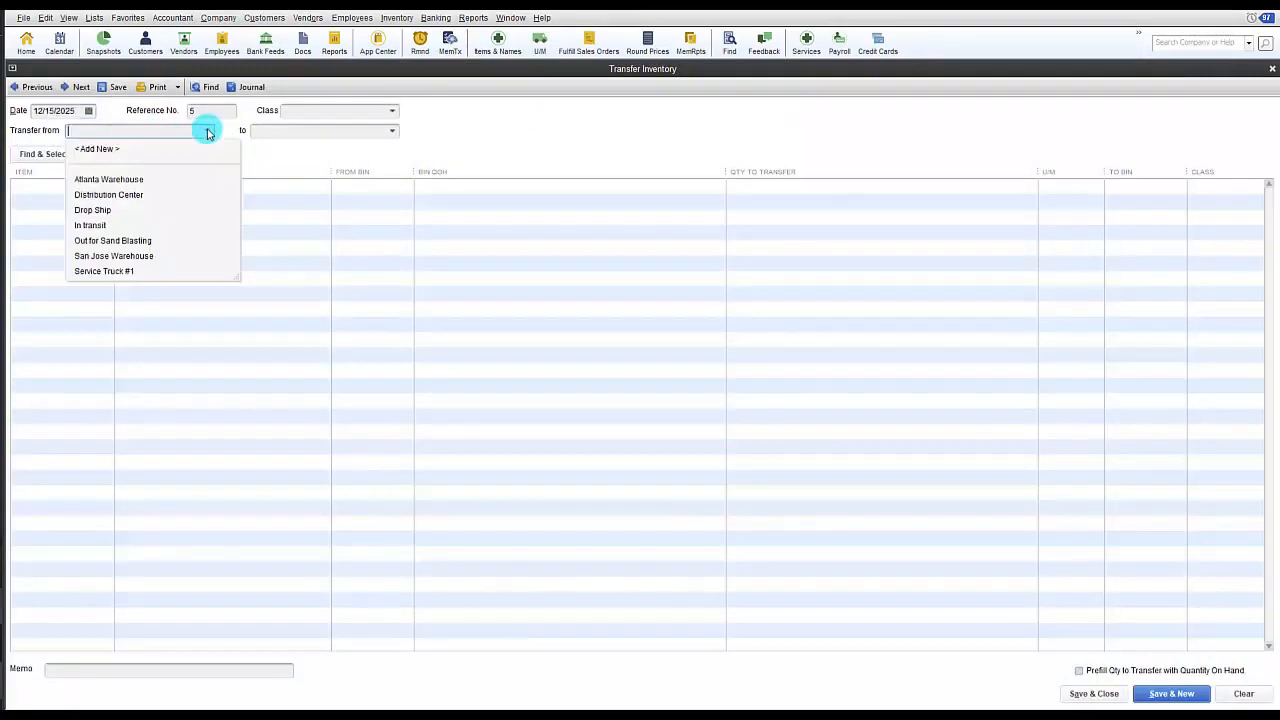
click(118, 181)
click(392, 131)
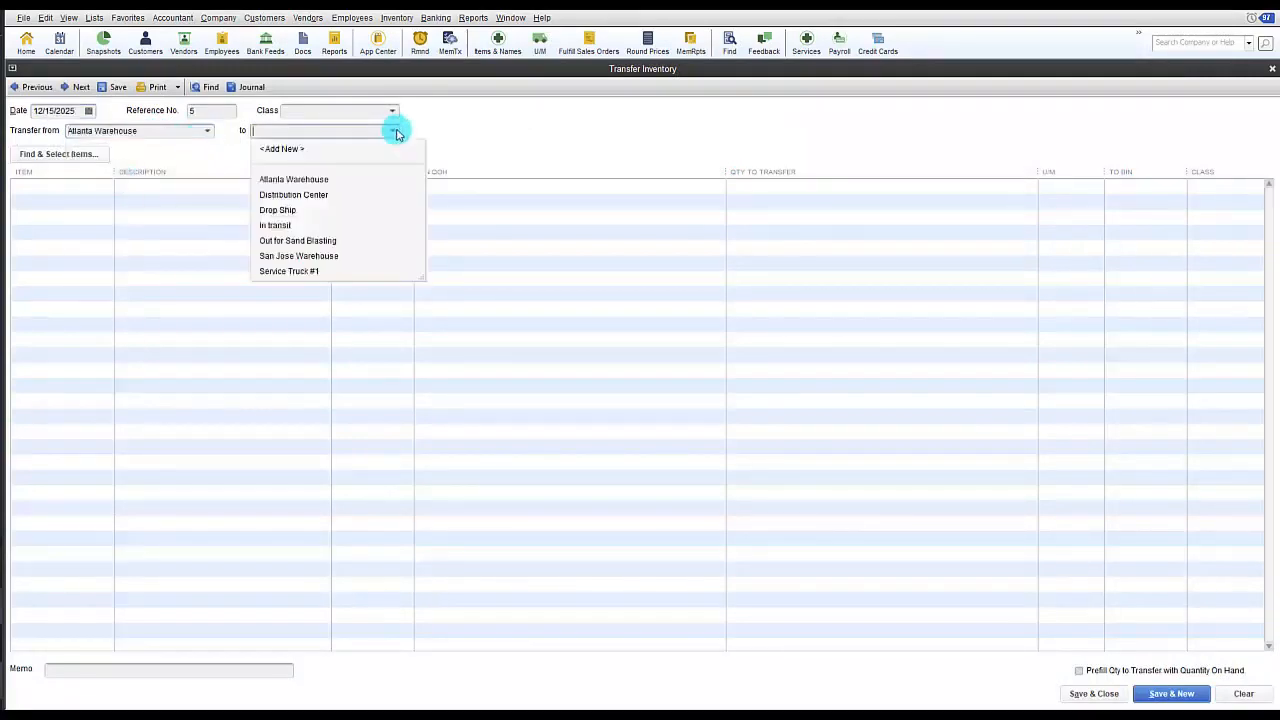
click(296, 194)
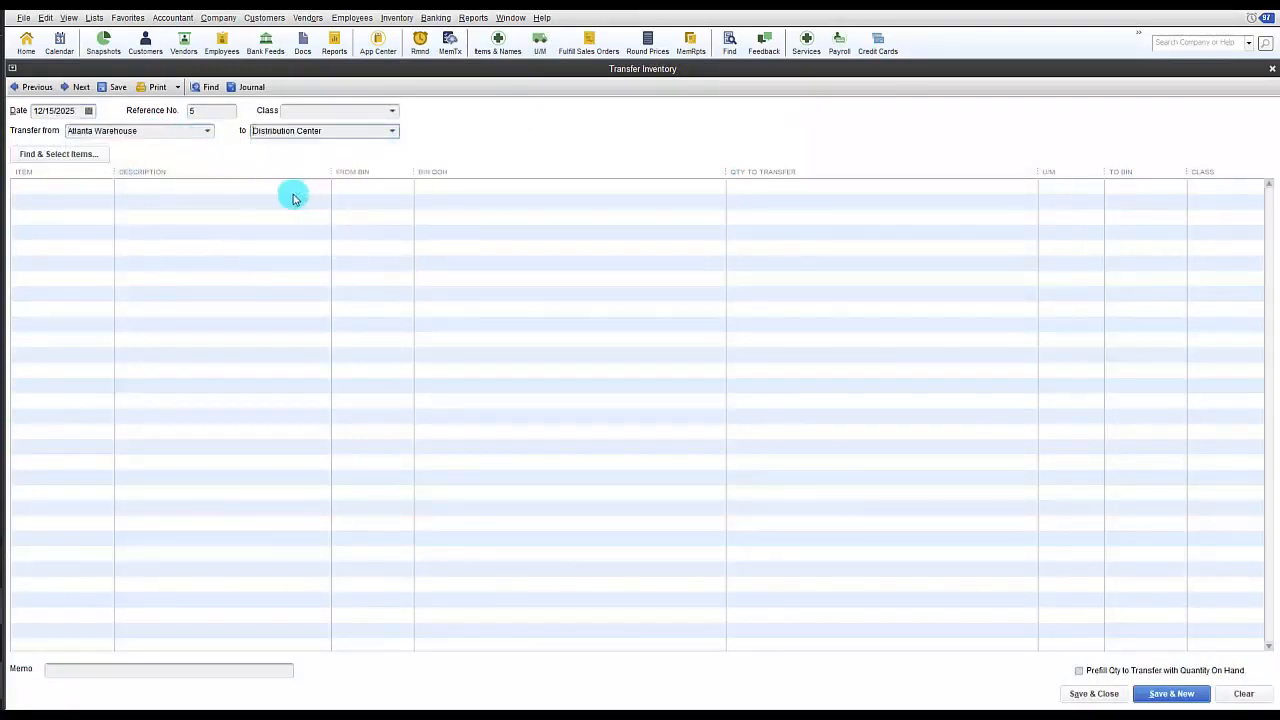
Find and select AN spring in the inventory item list and add it to the transfer.
click(87, 187)
click(55, 154)
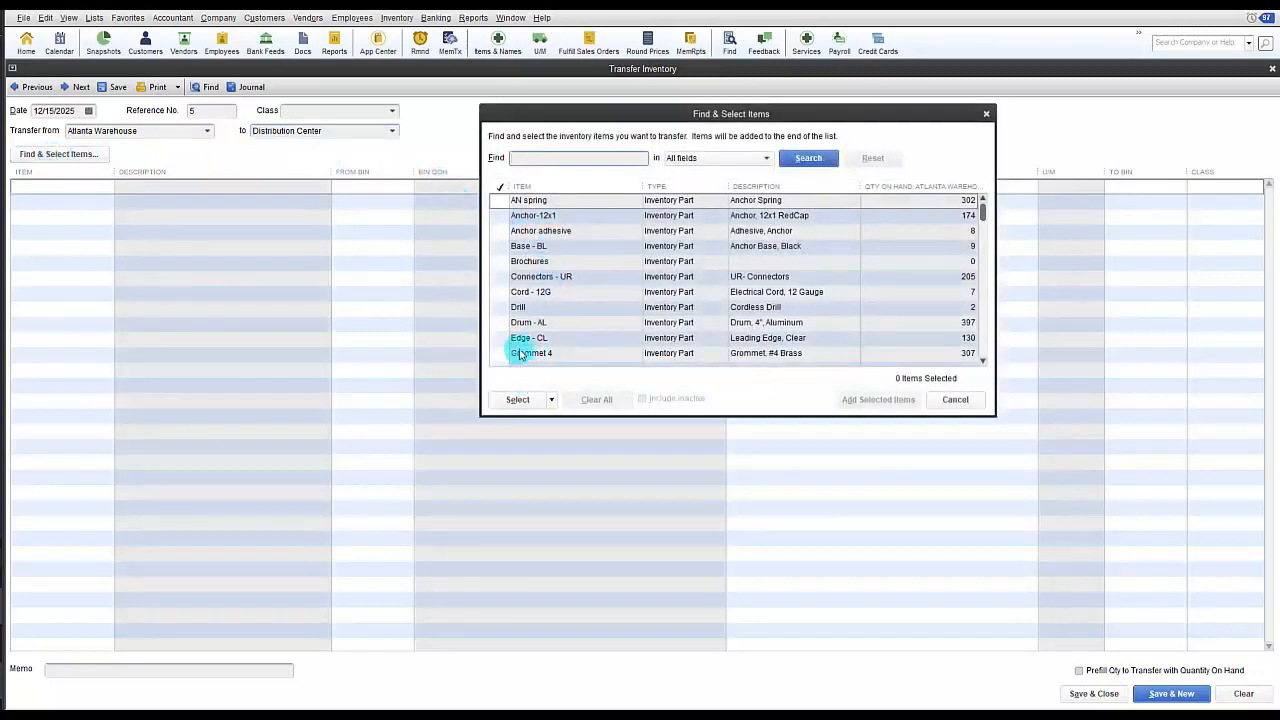
click(498, 201)
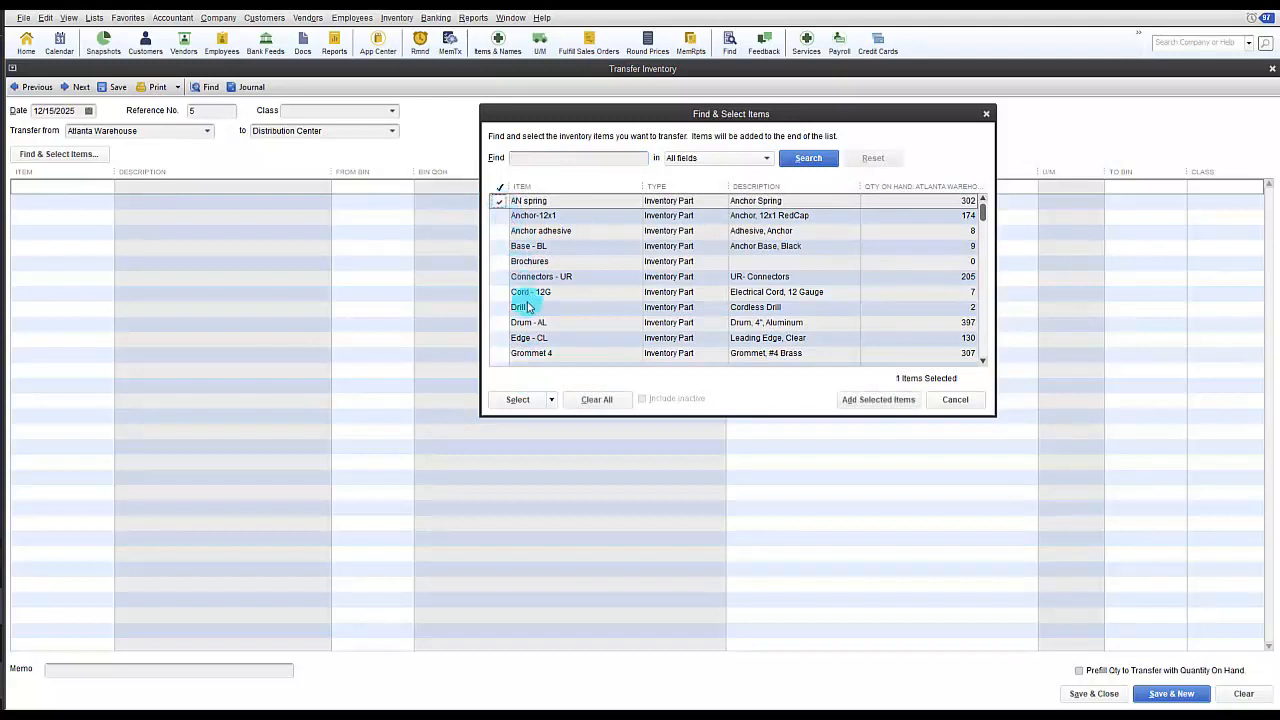
click(517, 400)
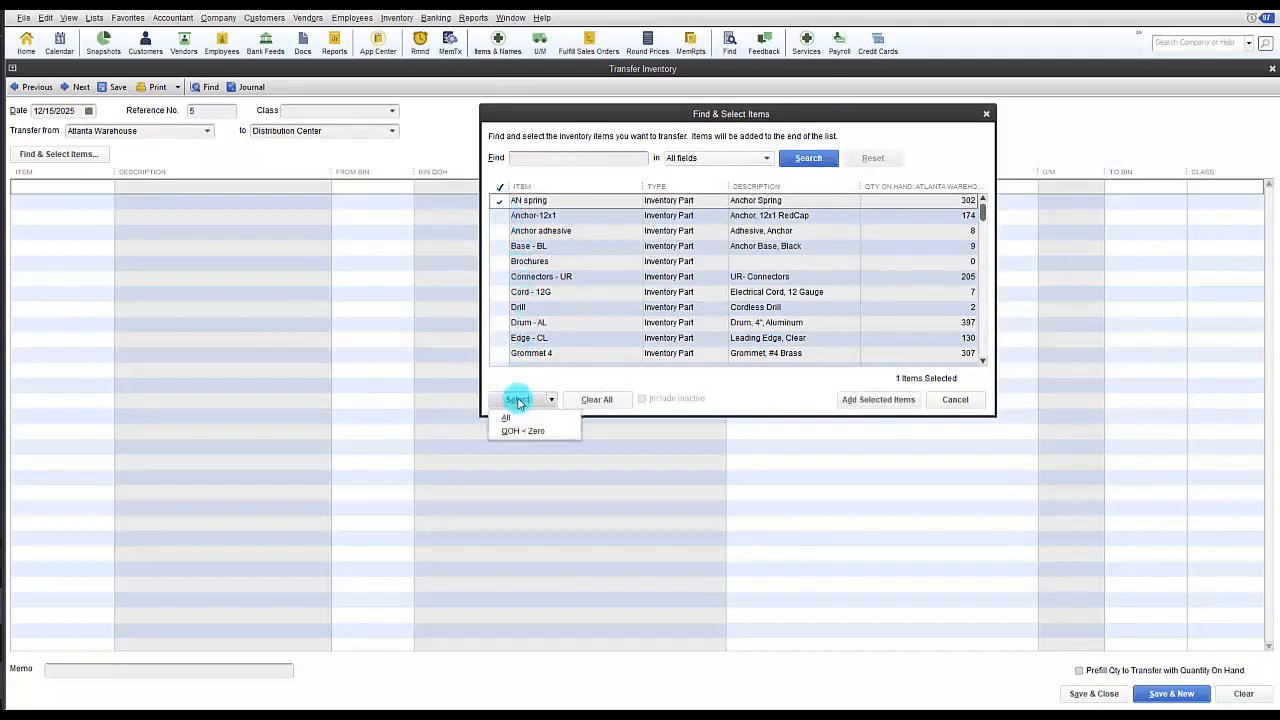
click(872, 401)
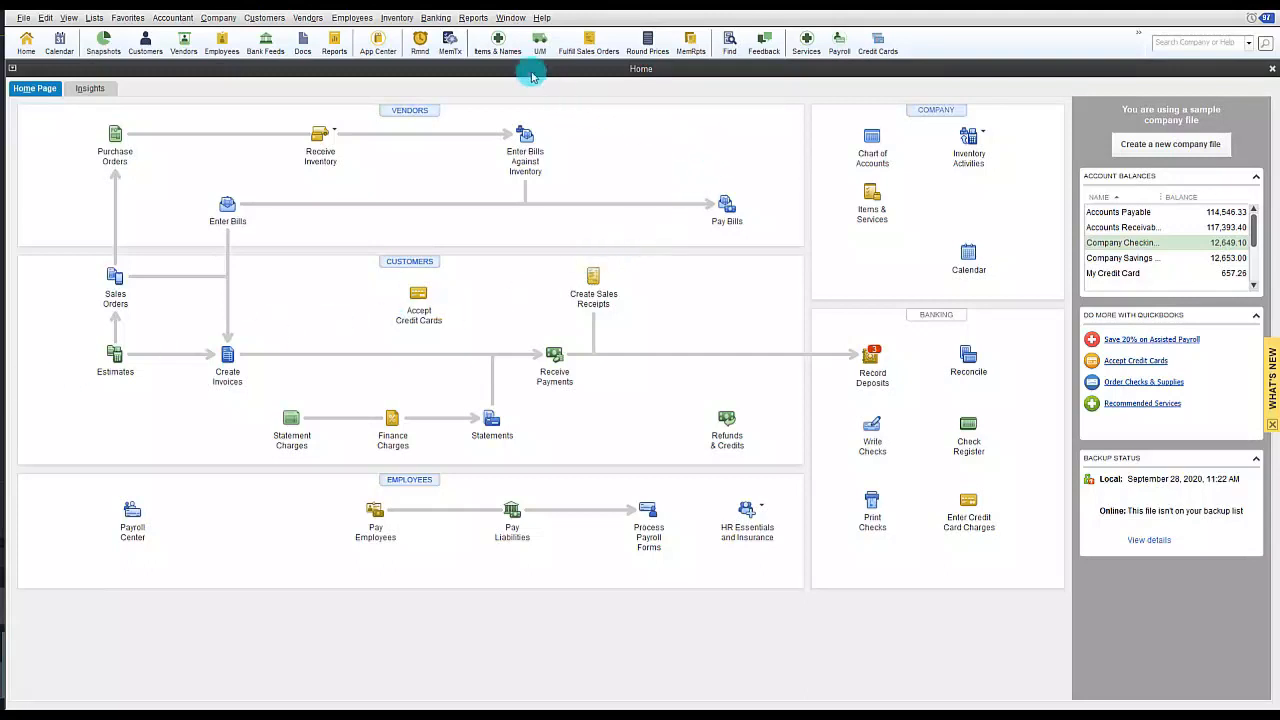
Run the Inventory Sales by Site report to review quantities and amounts sold at each site.
click(476, 20)
mouse_move(606, 189)
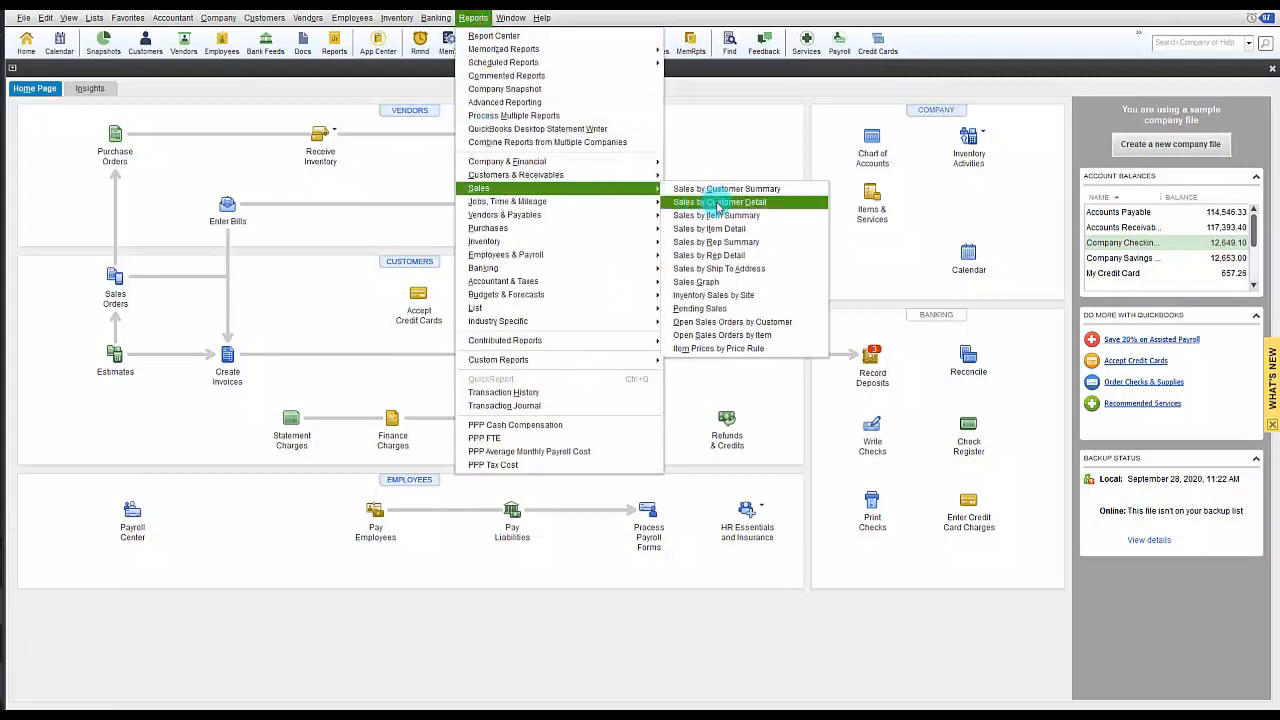
click(732, 295)
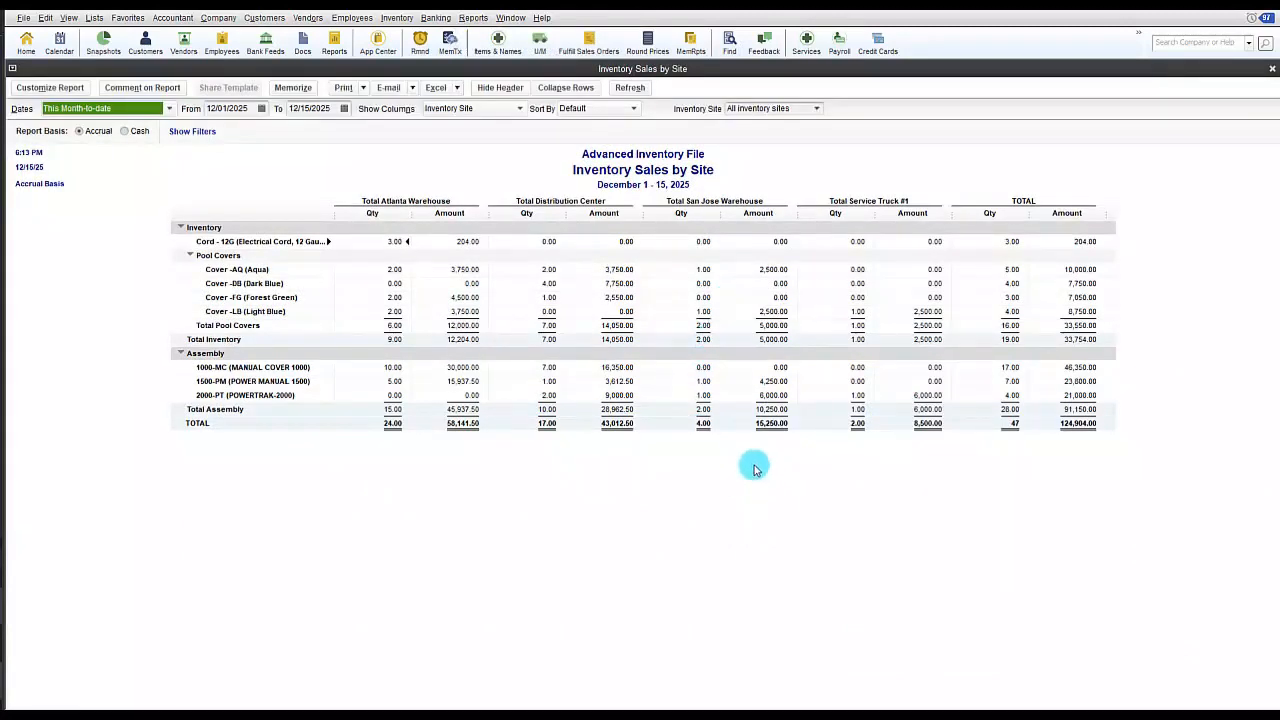
Run the Items by Bin Location report and review the items stored in each site's bins.
click(474, 18)
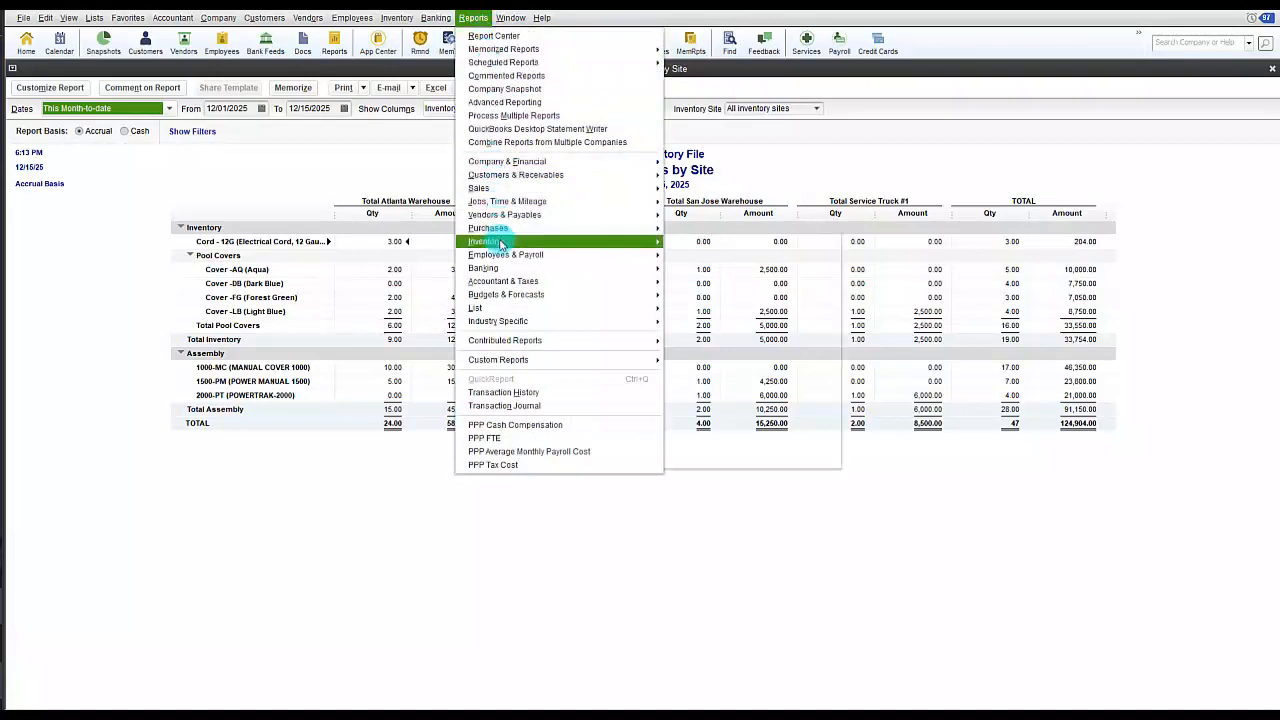
mouse_move(500, 243)
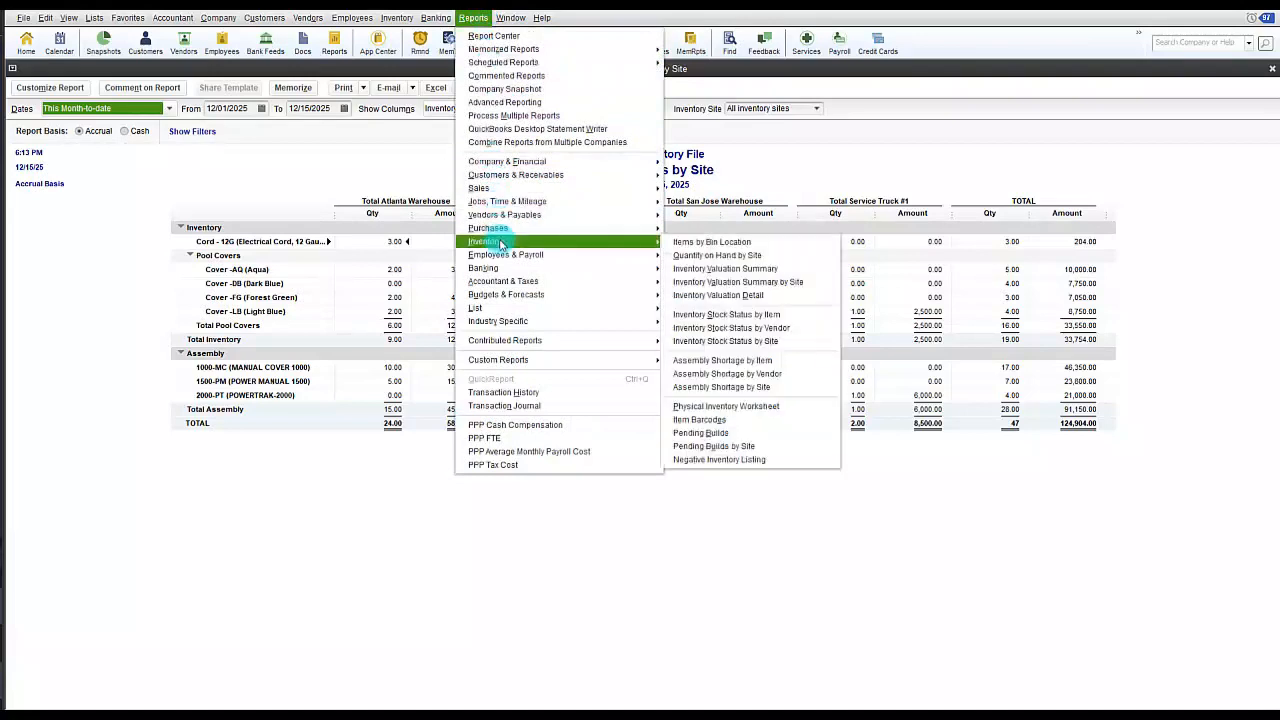
click(765, 243)
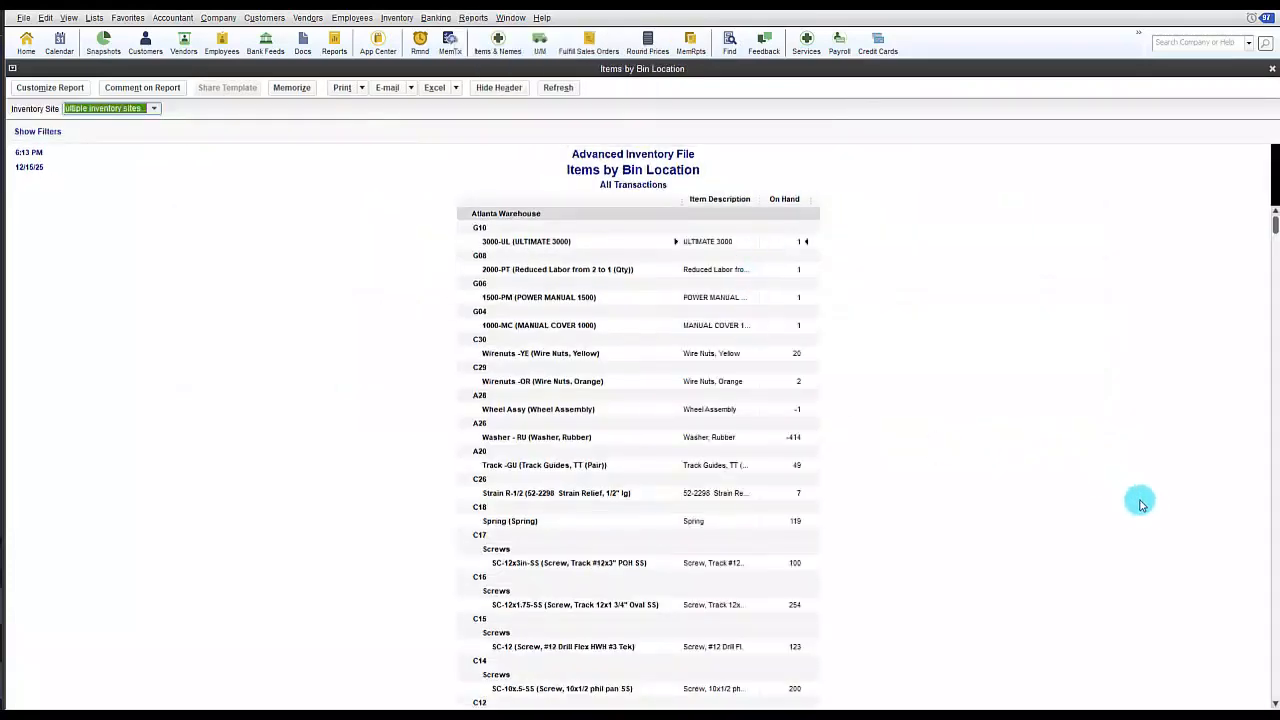
scroll(1273, 703, down, 15)
scroll(1273, 703, down, 20)
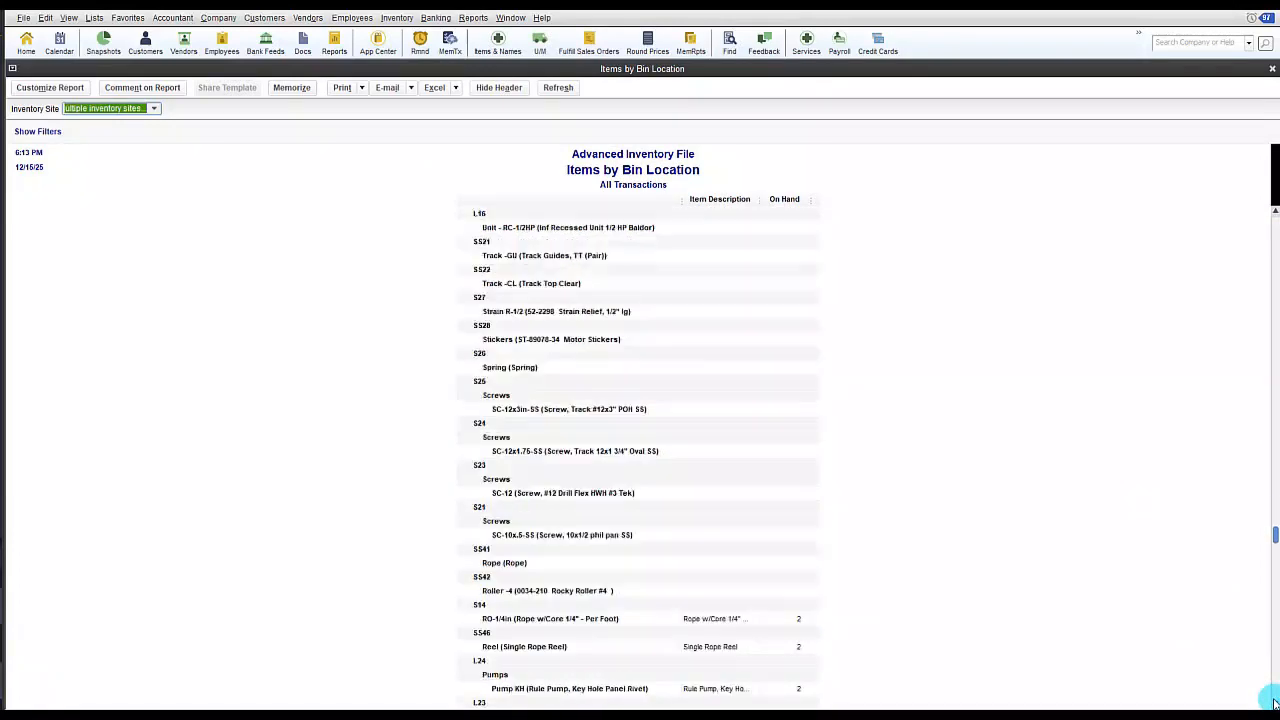
Run the Quantity on Hand by Site report and review the stock of inventory and assembly items across sites.
click(480, 18)
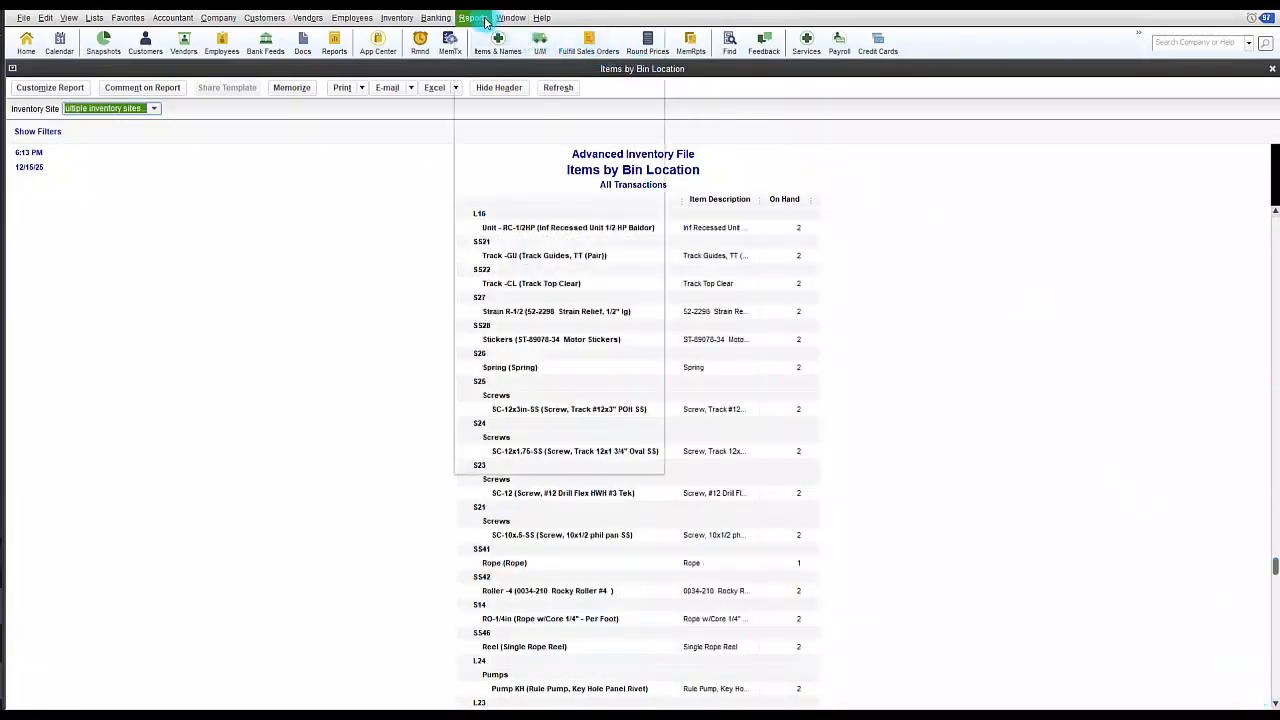
mouse_move(509, 247)
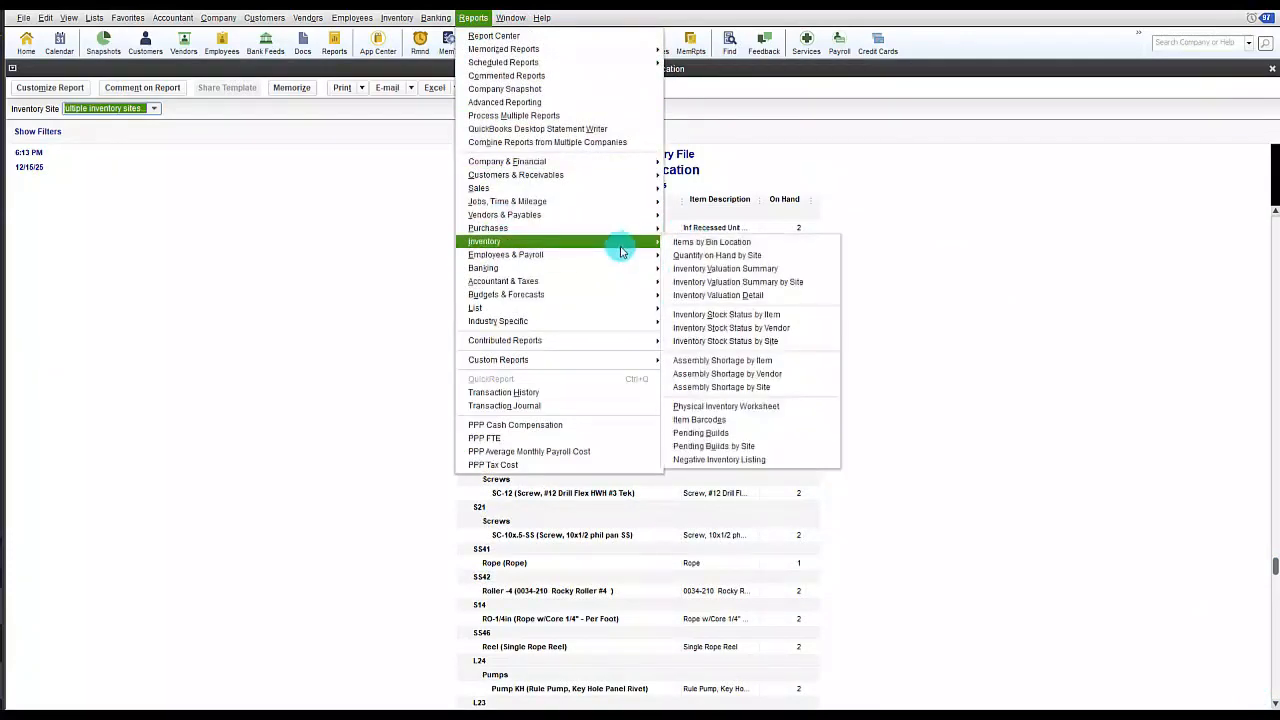
click(746, 255)
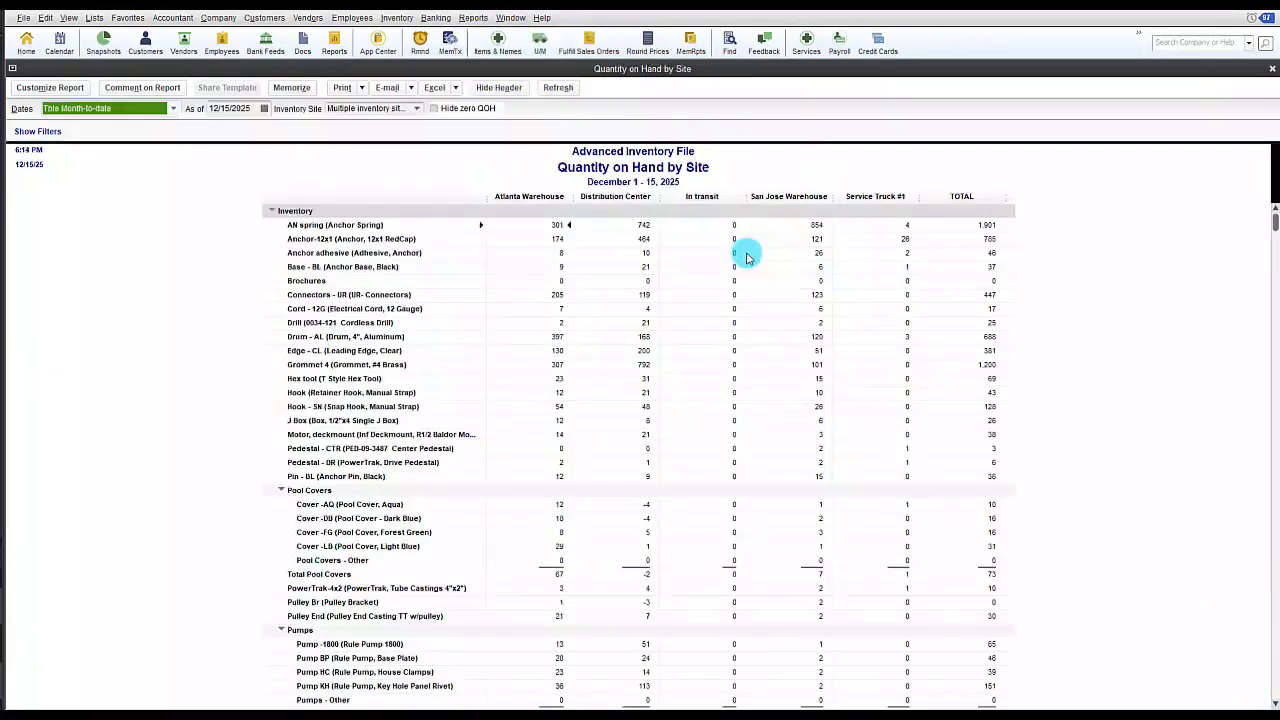
scroll(1214, 440, down, 5)
scroll(1214, 440, down, 4)
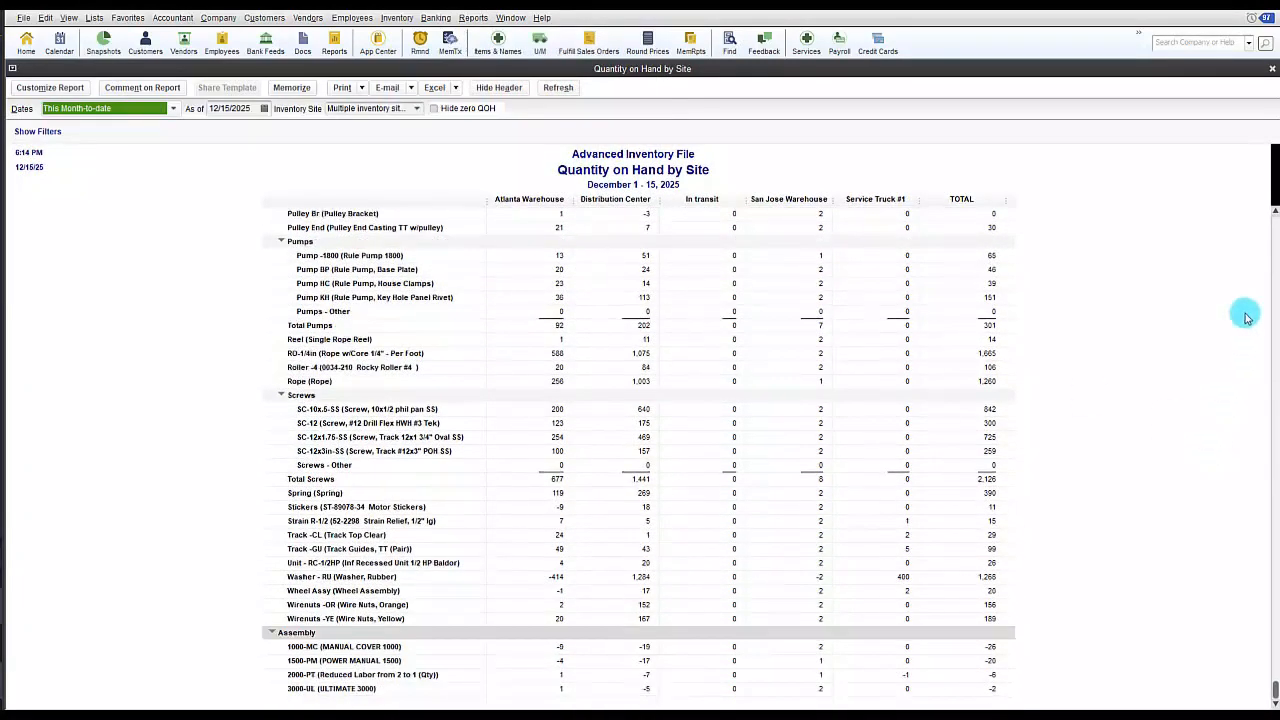
Run the Inventory Valuation Summary by Site report and review item costs and values for Atlanta Warehouse and Distribution Center.
click(475, 18)
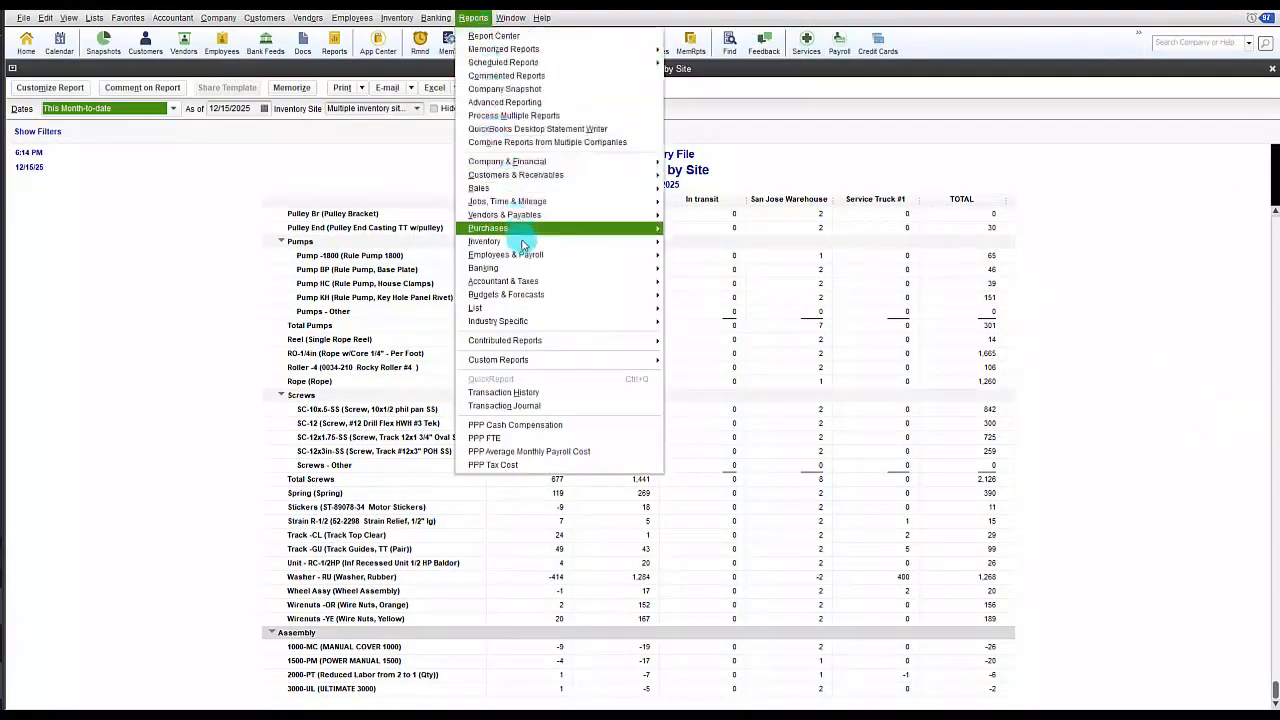
mouse_move(525, 243)
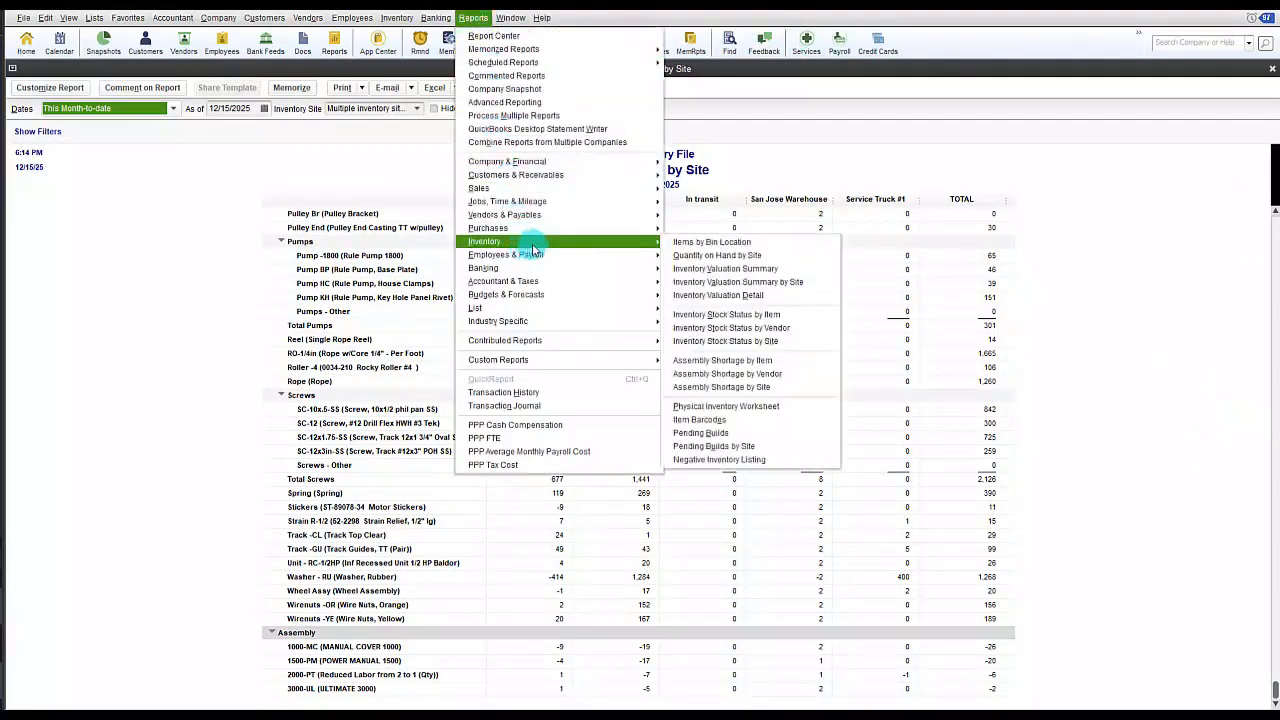
click(720, 282)
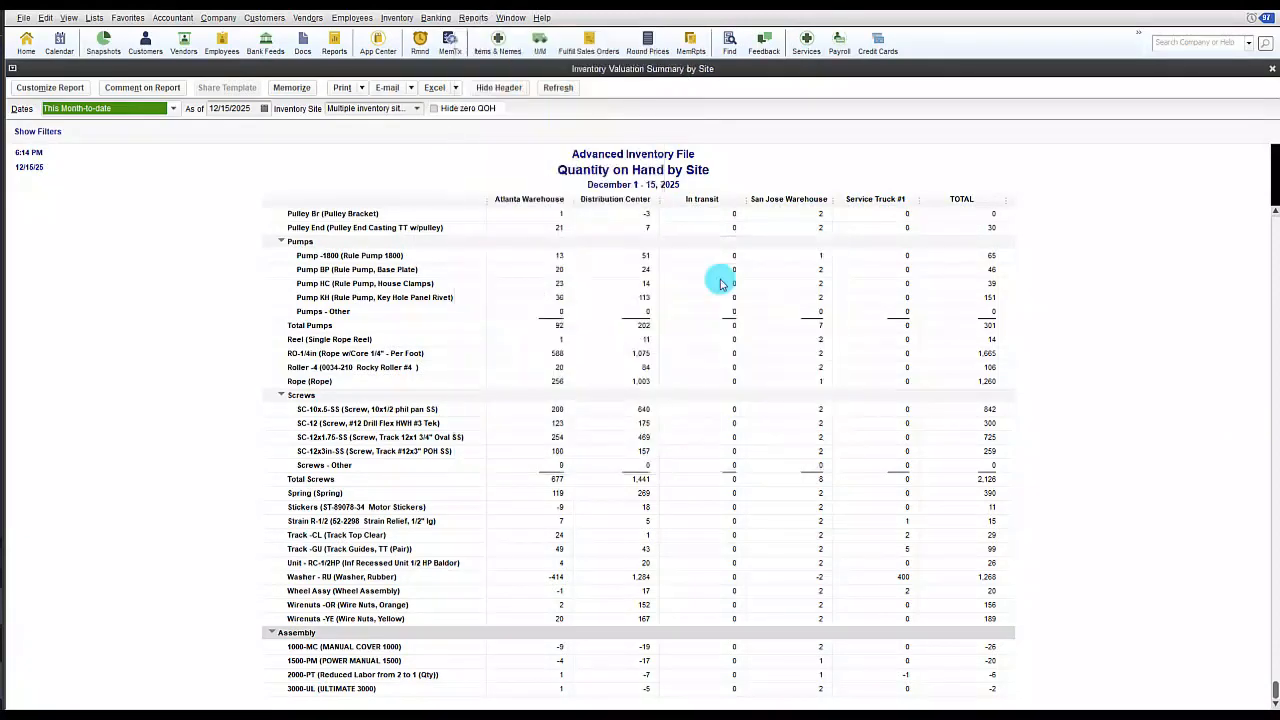
scroll(1150, 450, down, 5)
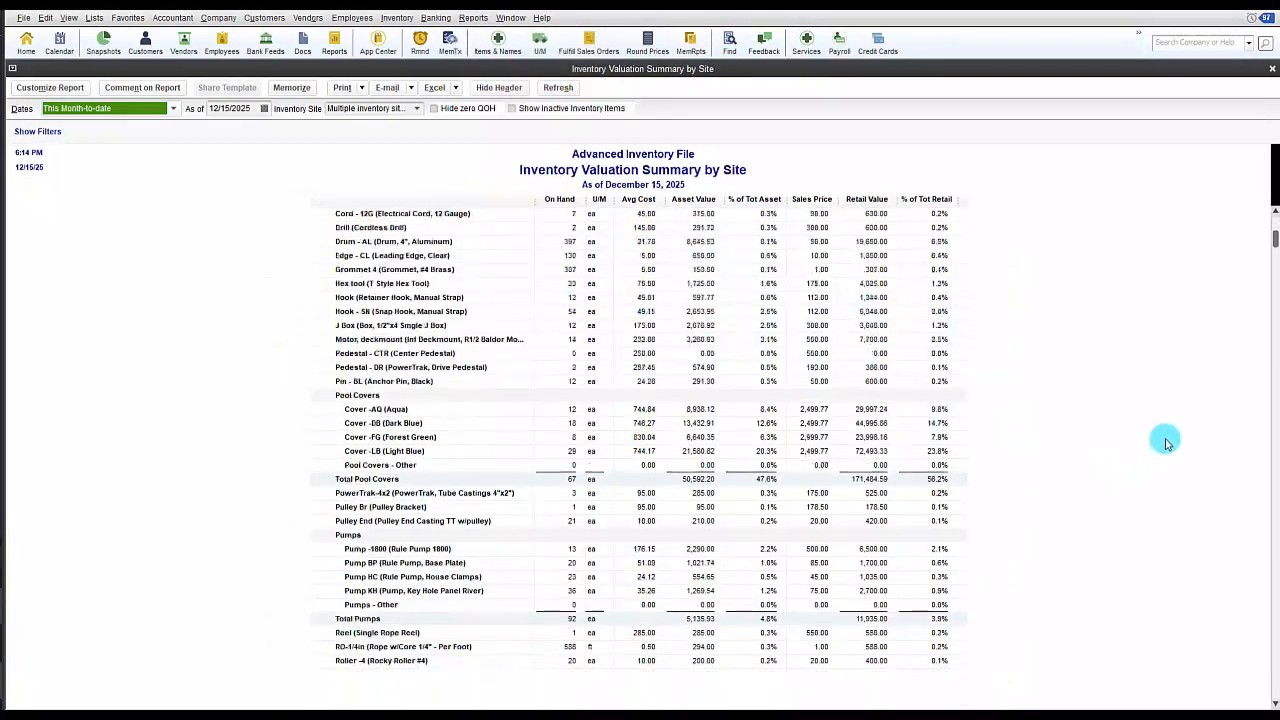
scroll(1166, 443, down, 4)
scroll(1166, 443, down, 8)
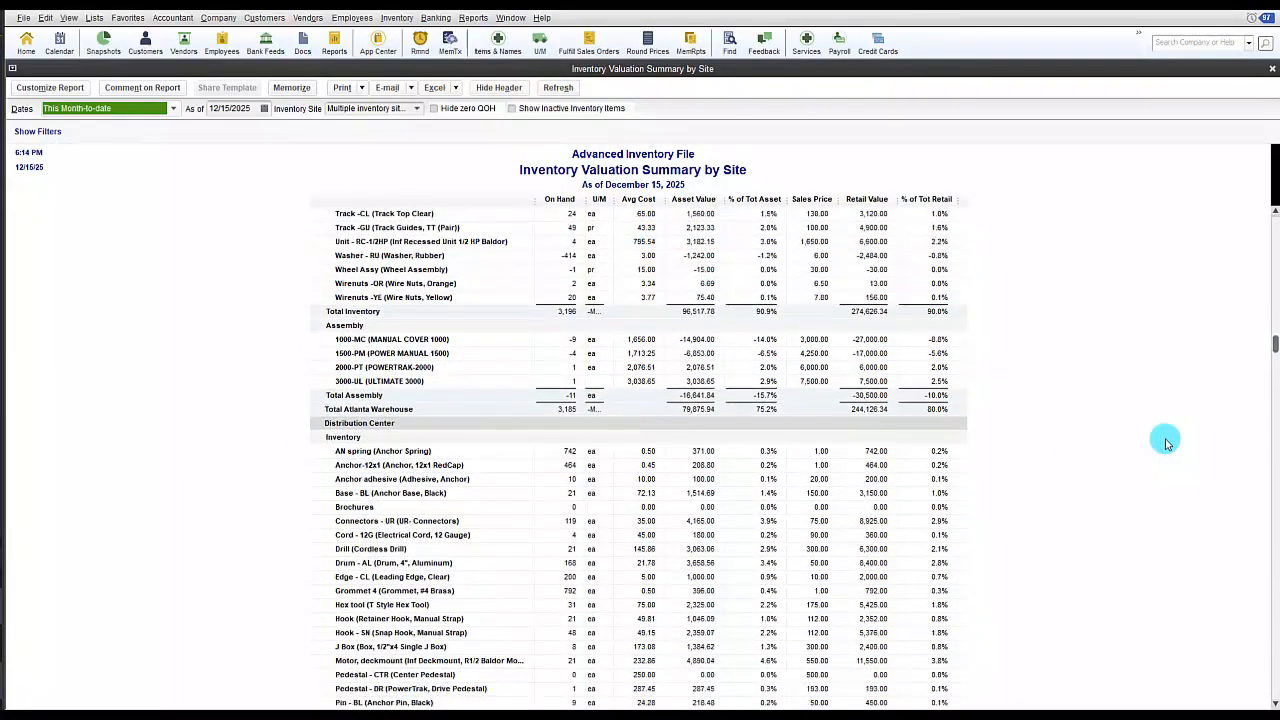
scroll(1166, 443, down, 6)
scroll(1166, 443, down, 8)
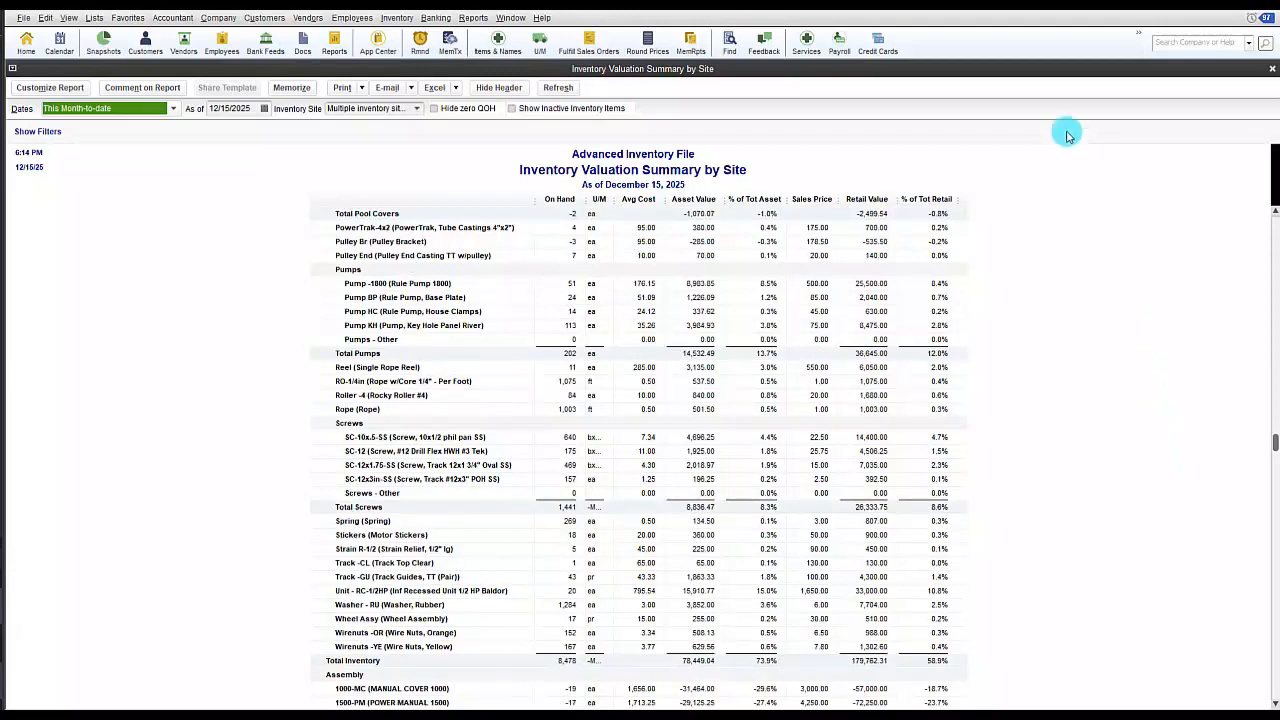
Run the Inventory Stock Status by Site report and review item availability and reorder quantities for Atlanta Warehouse and Distribution Center.
click(469, 19)
mouse_move(510, 247)
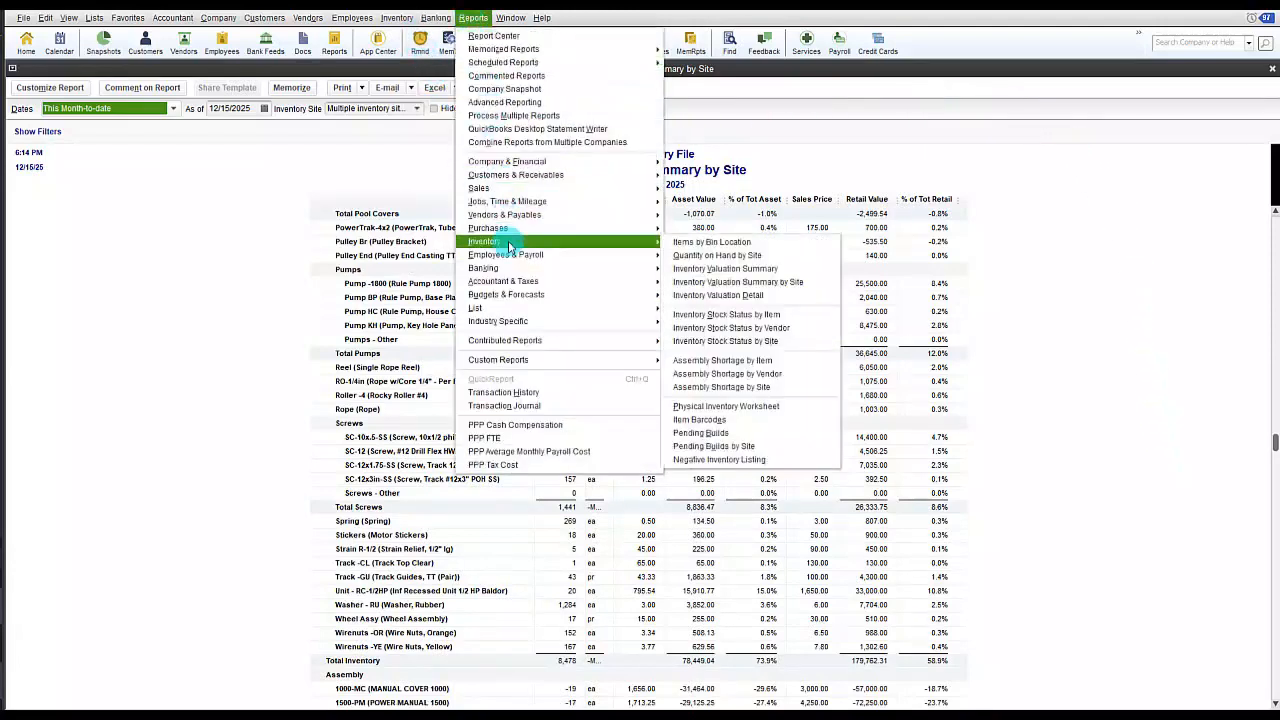
click(768, 344)
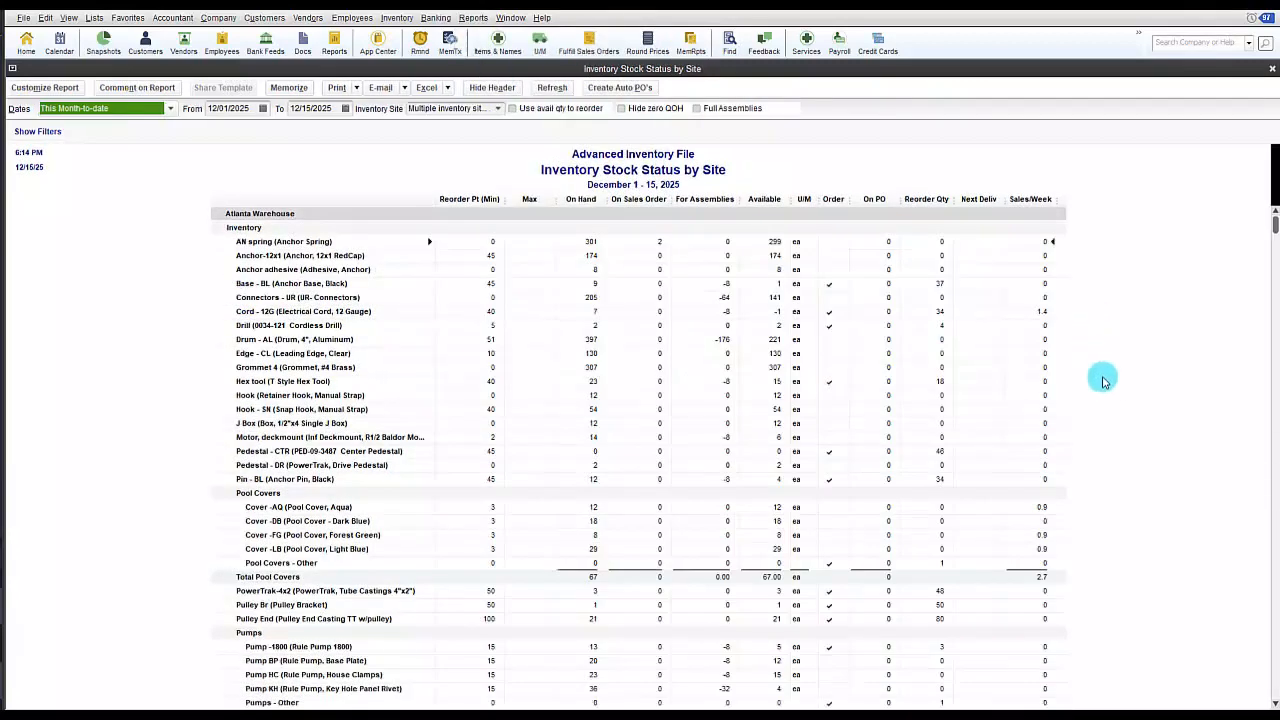
scroll(1163, 372, down, 7)
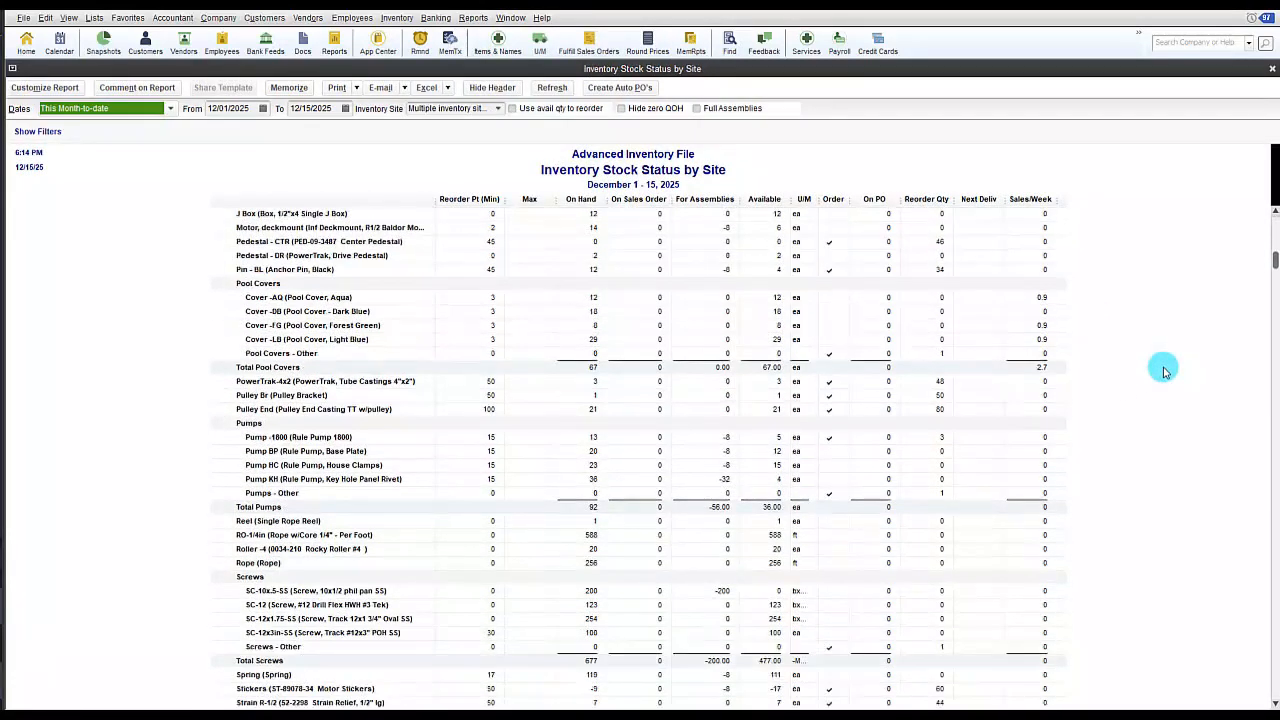
scroll(1163, 372, down, 5)
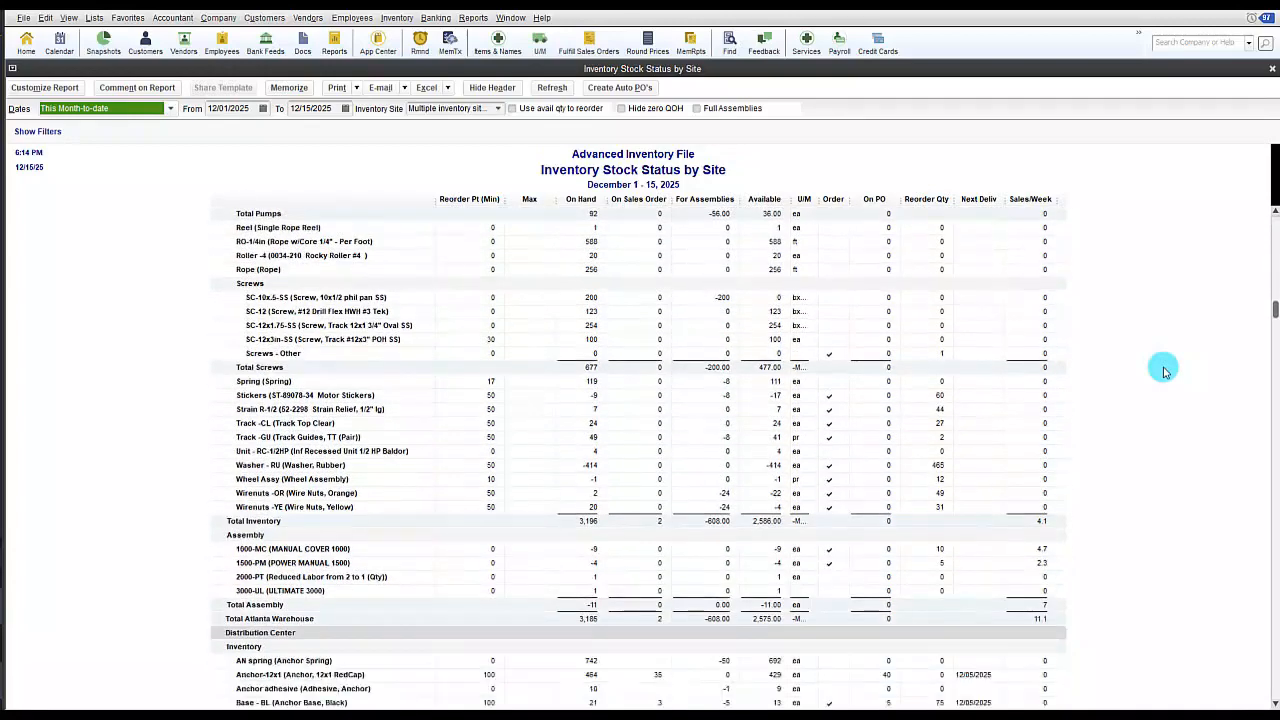
scroll(1163, 372, down, 2)
scroll(1163, 372, down, 5)
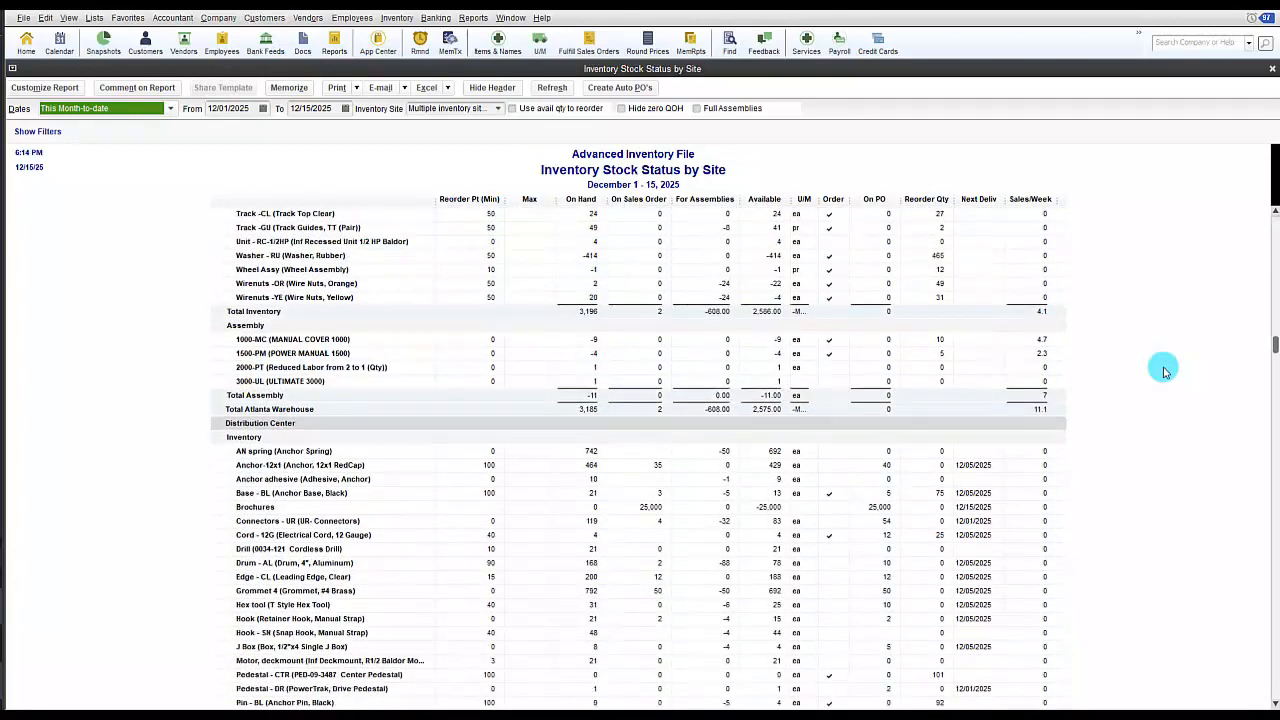
Run the Pending Builds by Site report.
click(473, 17)
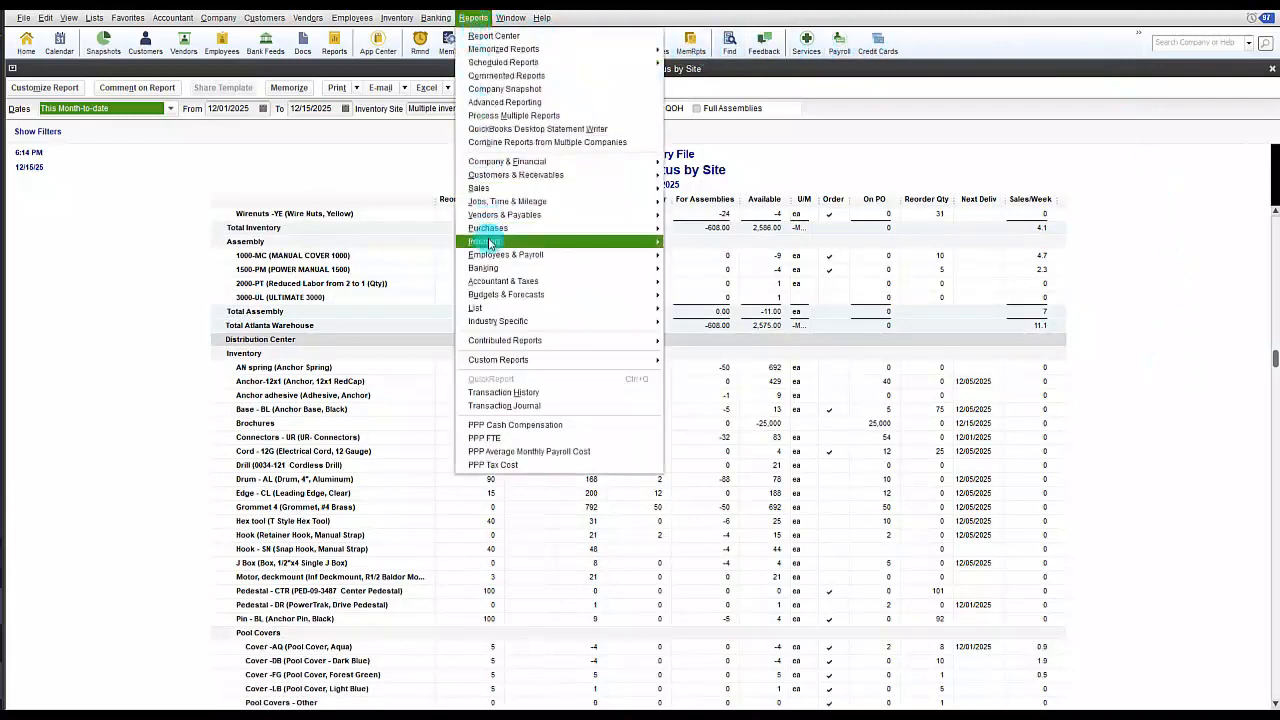
mouse_move(496, 245)
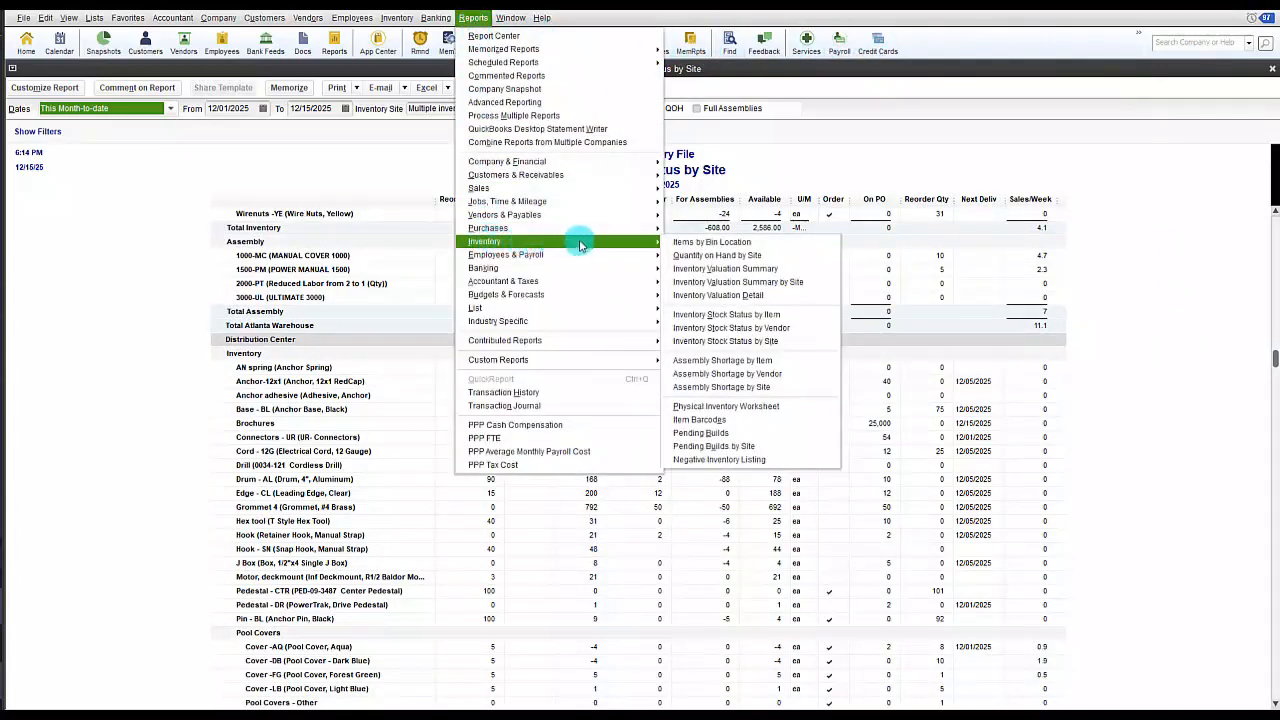
click(729, 446)
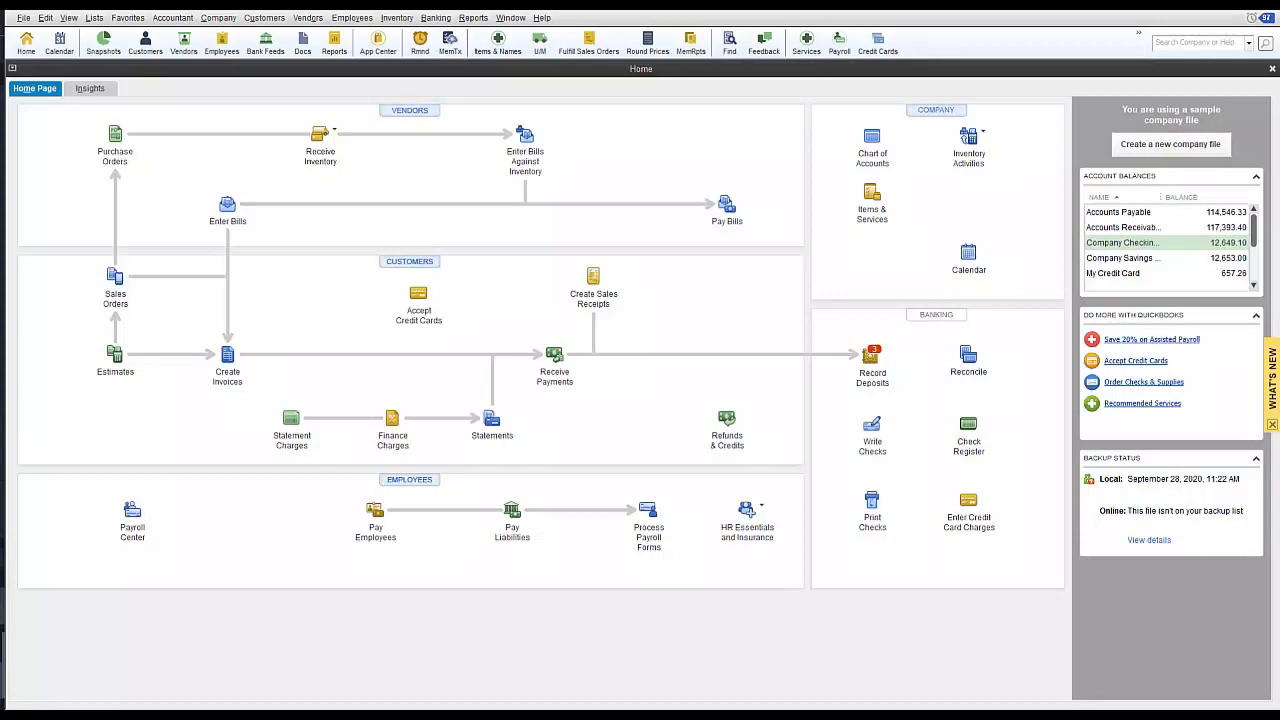
Enable serial number tracking in the Advanced Inventory Settings of the company's Items & Inventory preferences and save the preferences.
click(45, 17)
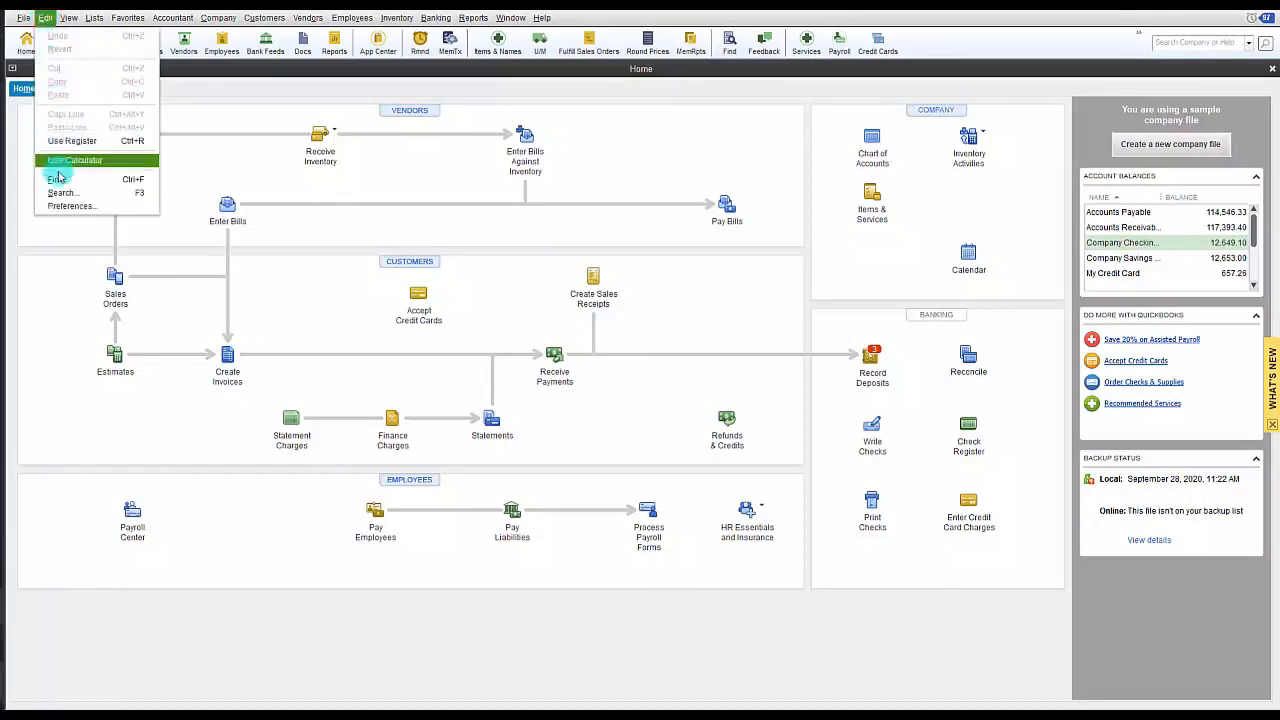
click(55, 206)
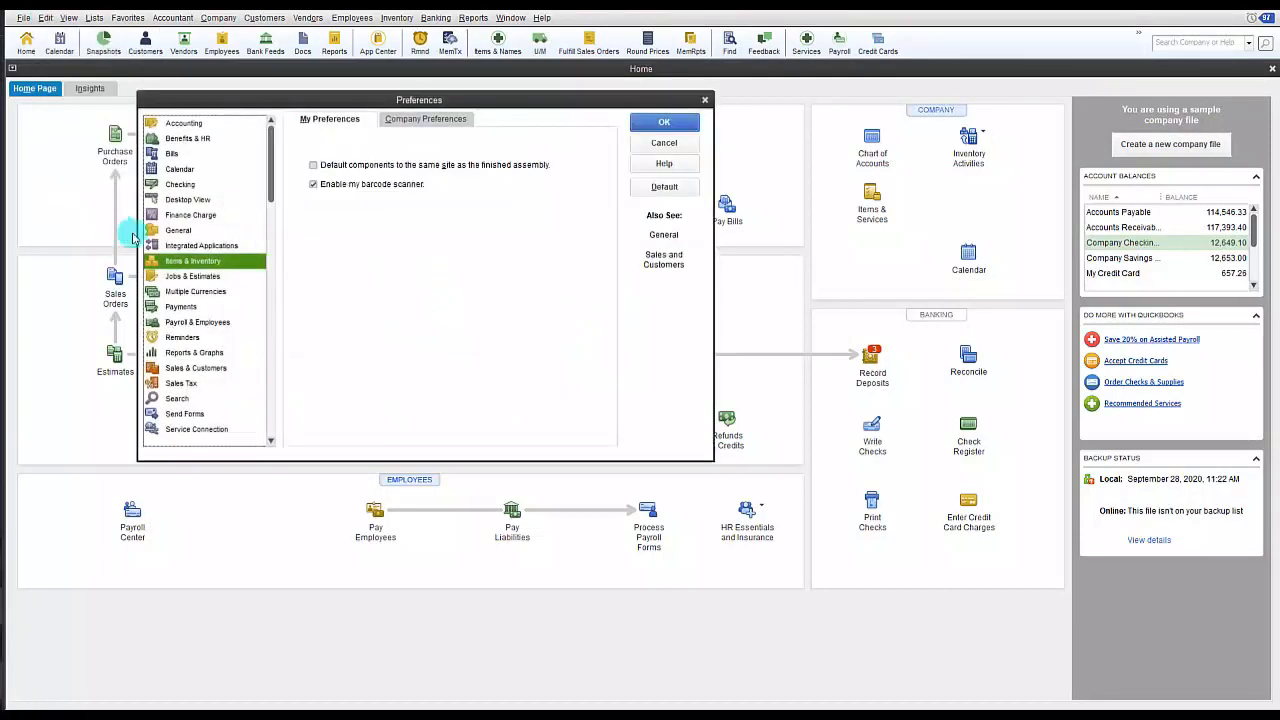
click(430, 119)
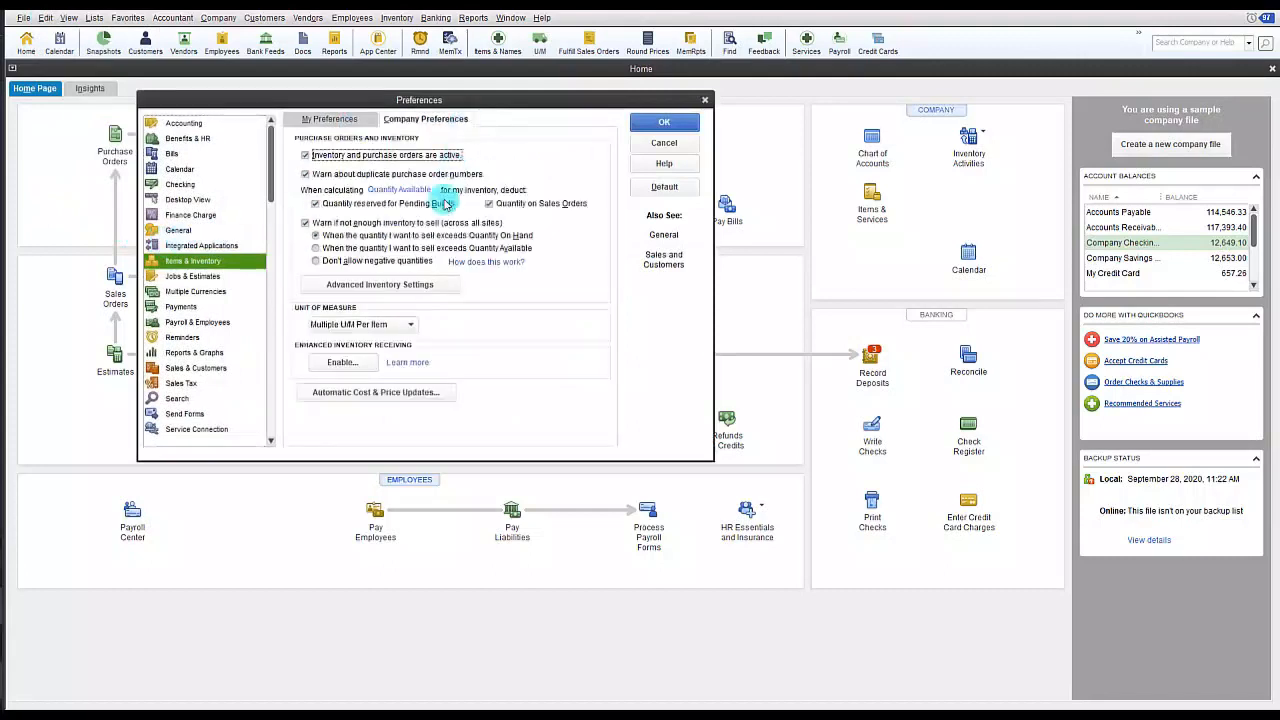
click(440, 287)
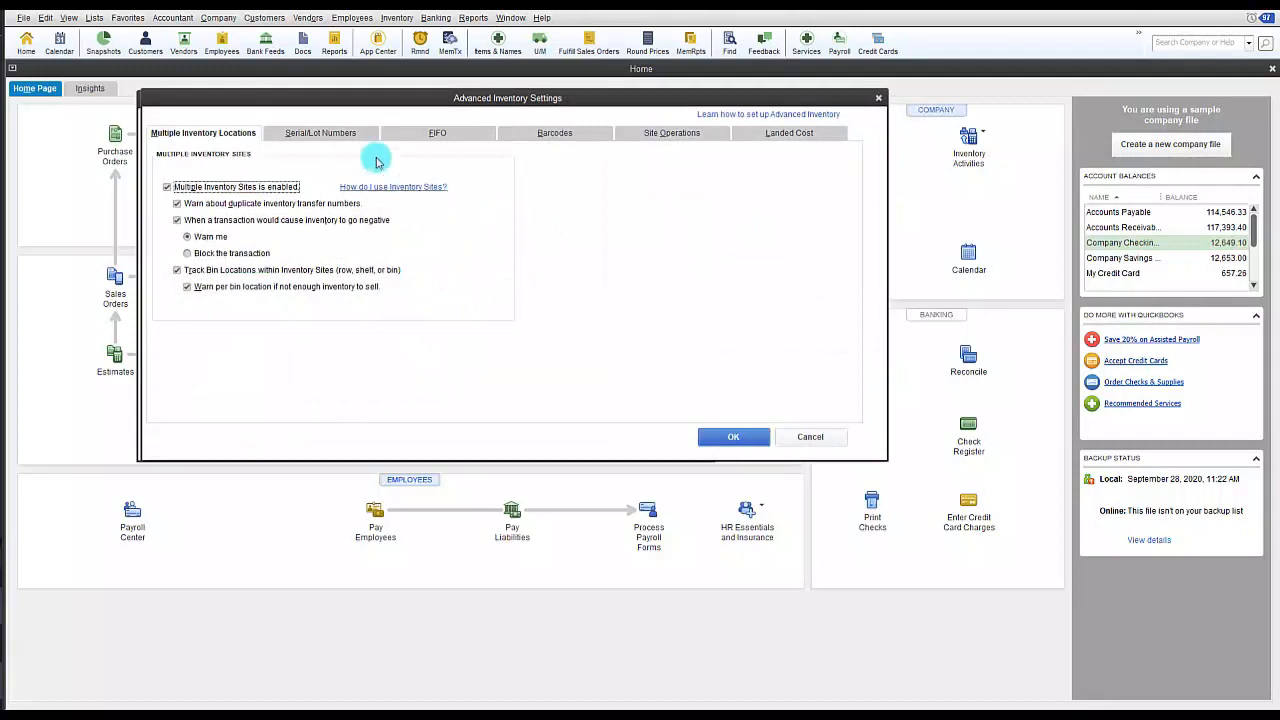
click(337, 136)
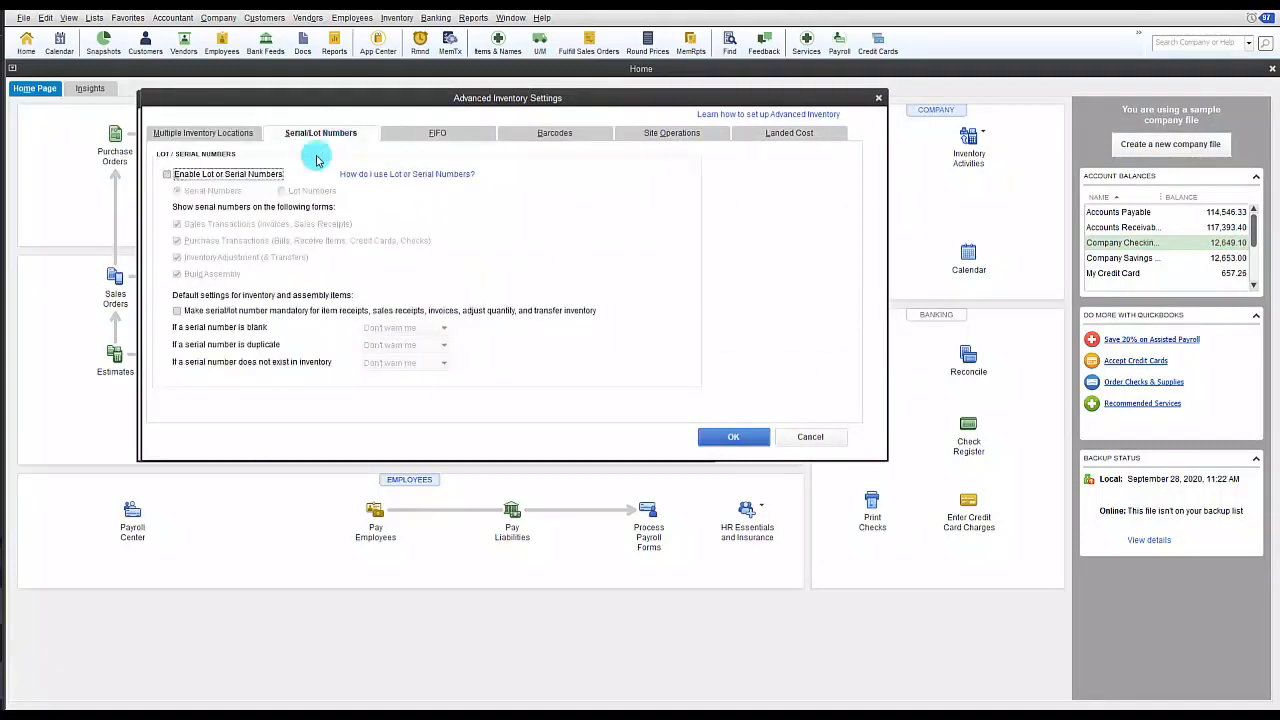
click(166, 176)
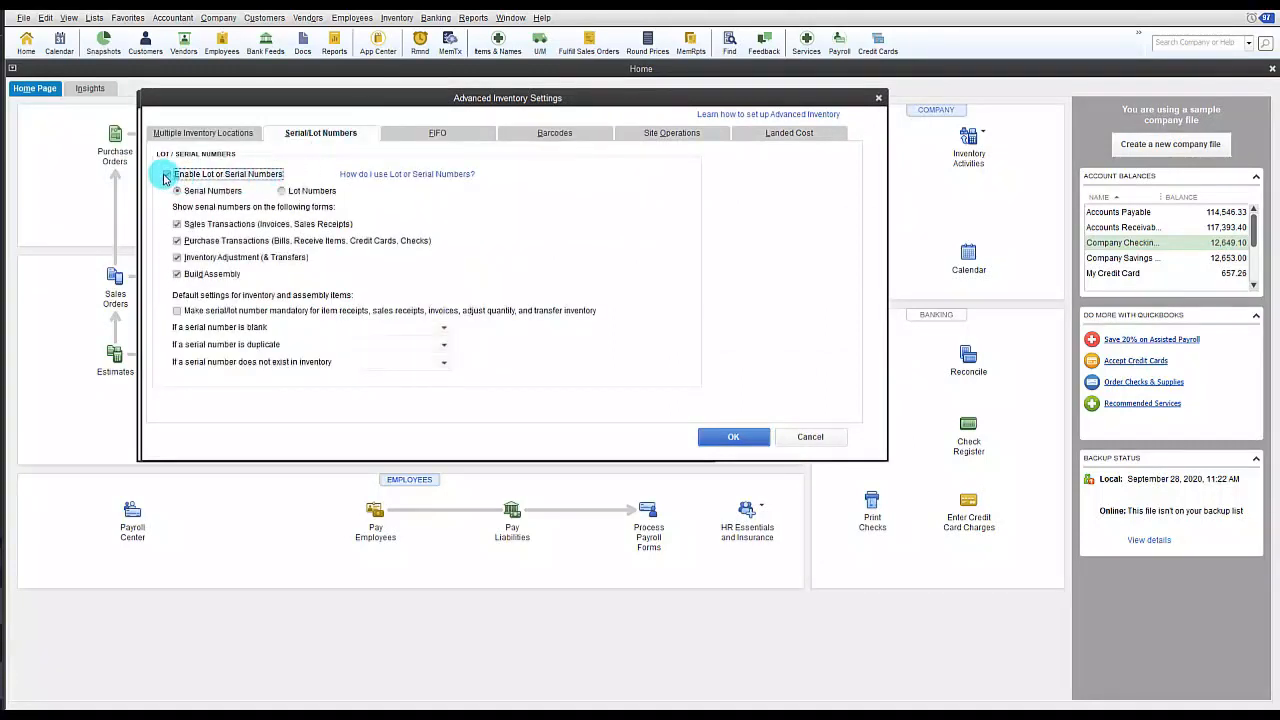
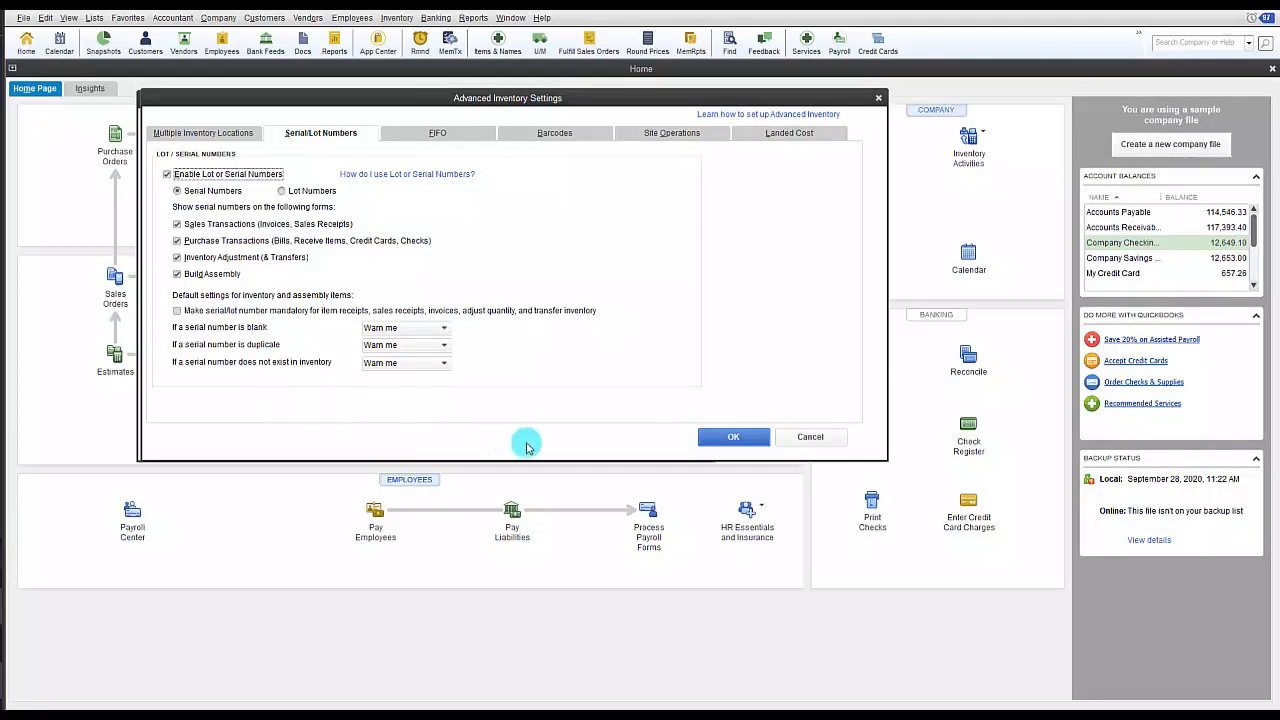
click(735, 436)
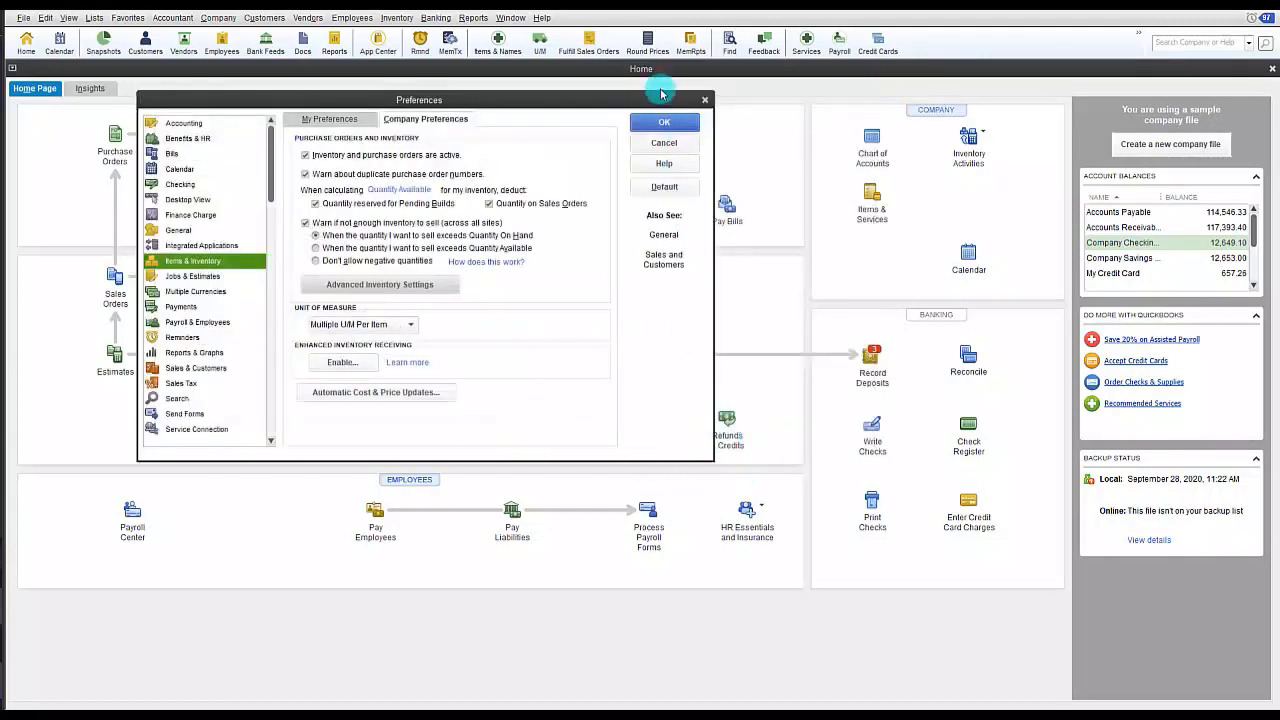
click(664, 122)
click(642, 215)
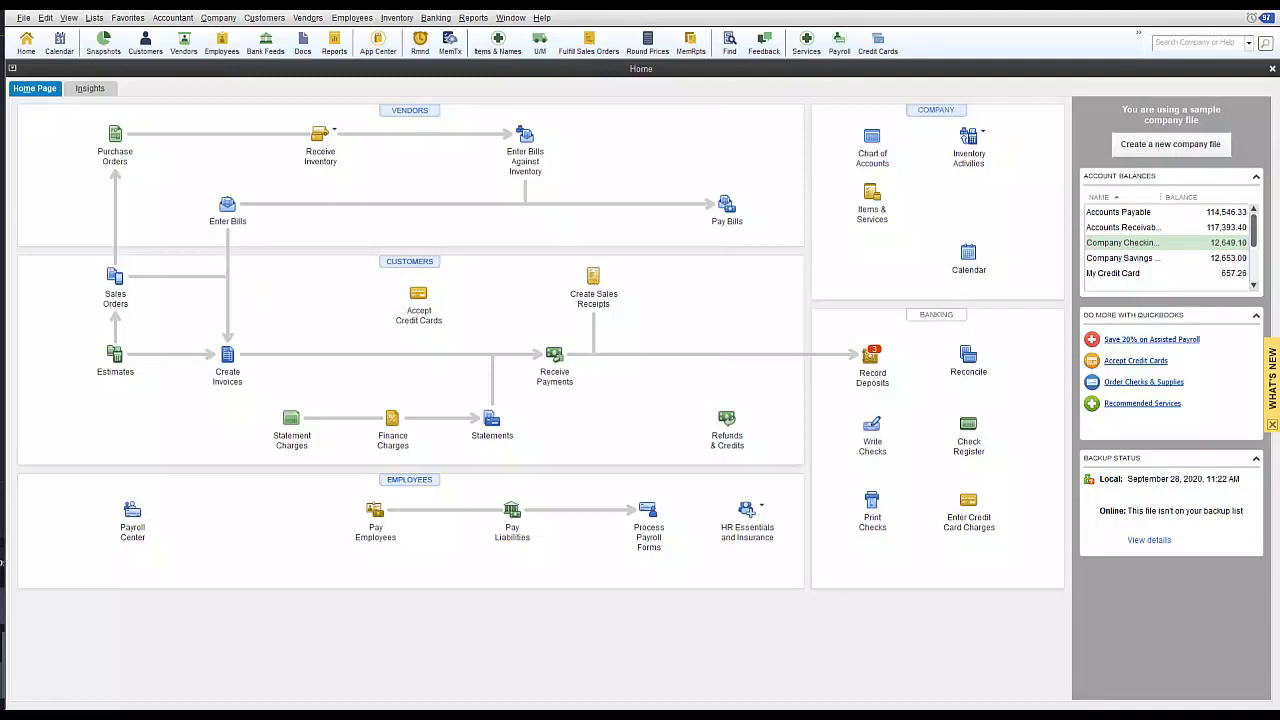
Start receiving inventory with a bill and select "A new vendor" as its vendor.
click(330, 135)
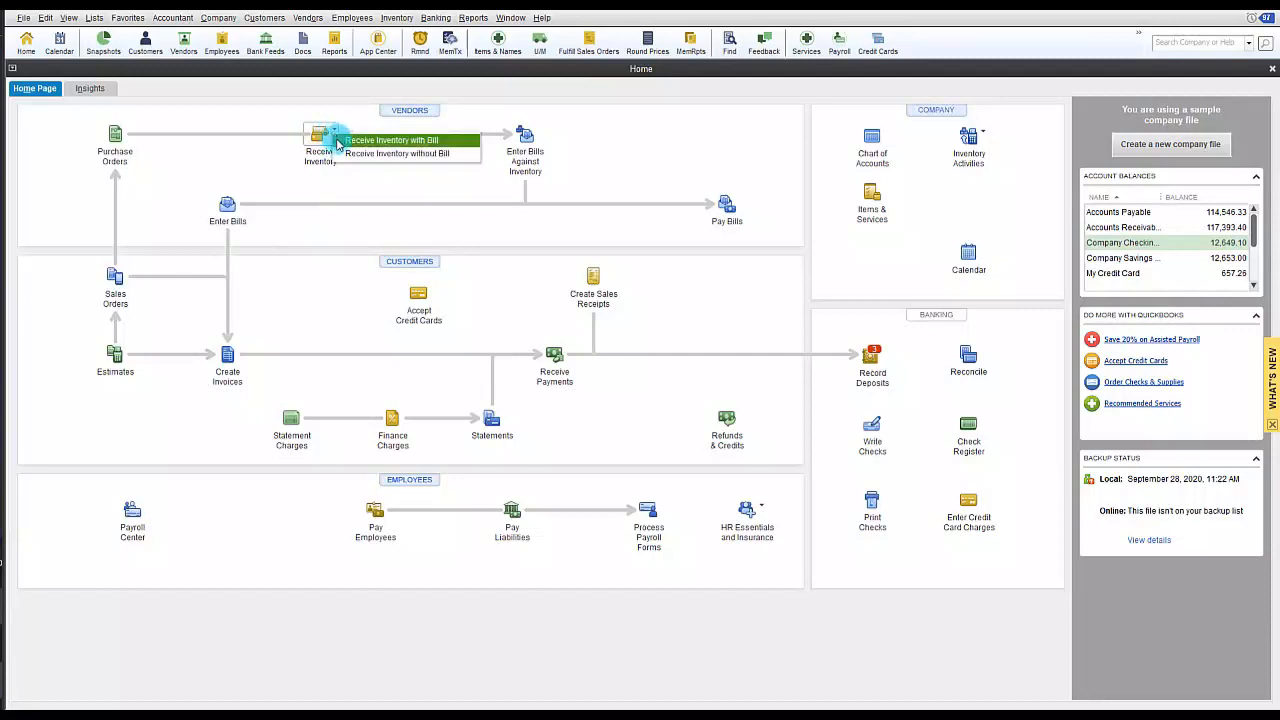
click(338, 142)
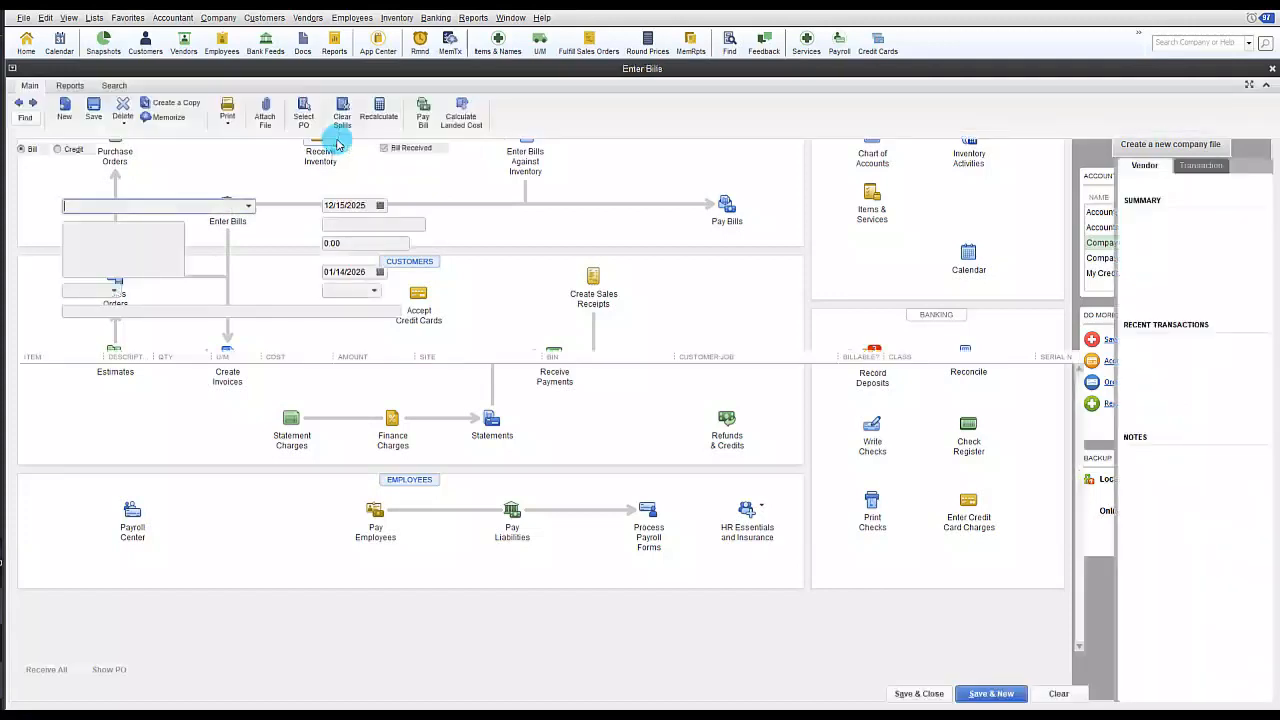
click(250, 206)
click(104, 243)
Enter 22 units of A Serial Number Part on the bill, received into bin B-12 at Atlanta Warehouse.
click(67, 376)
click(97, 372)
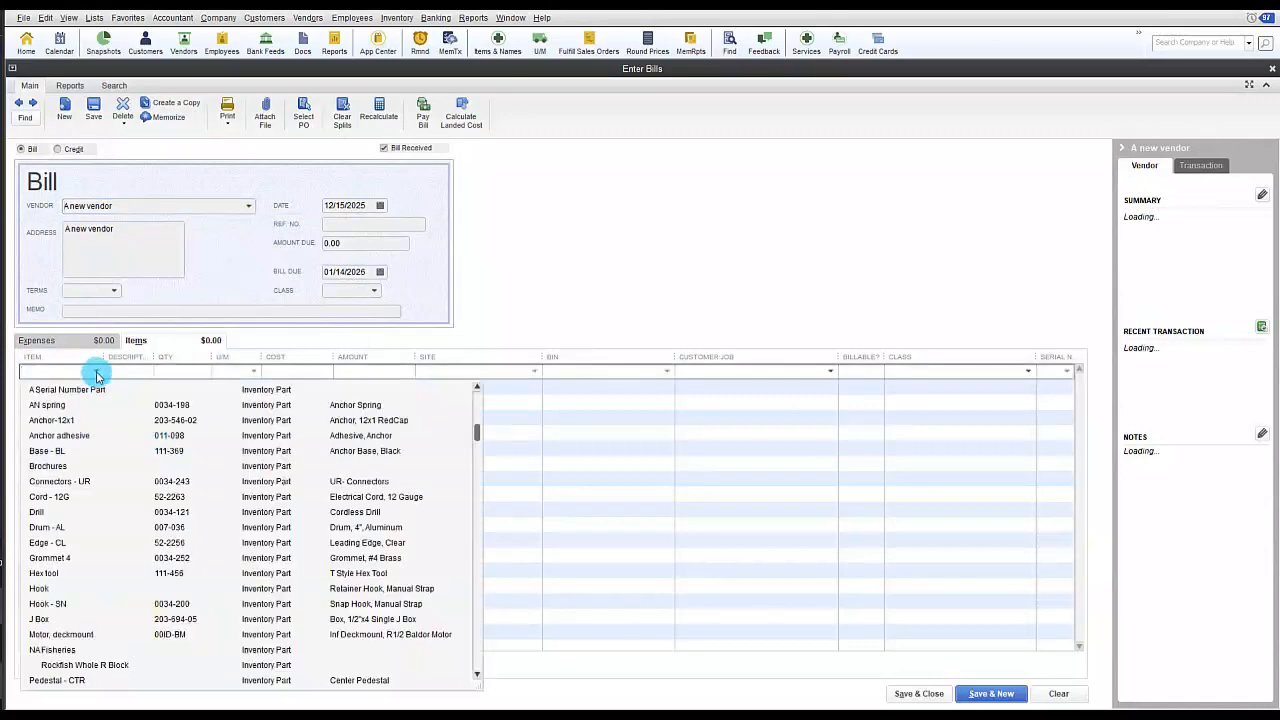
click(90, 392)
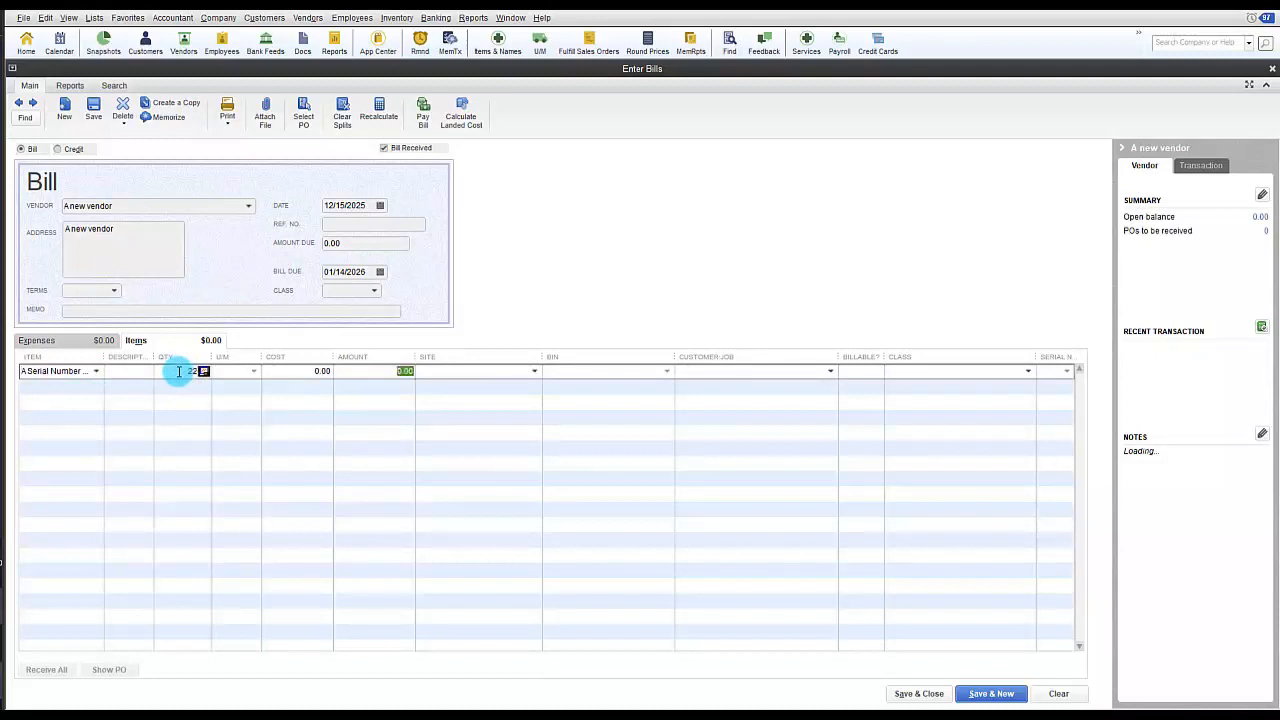
click(533, 371)
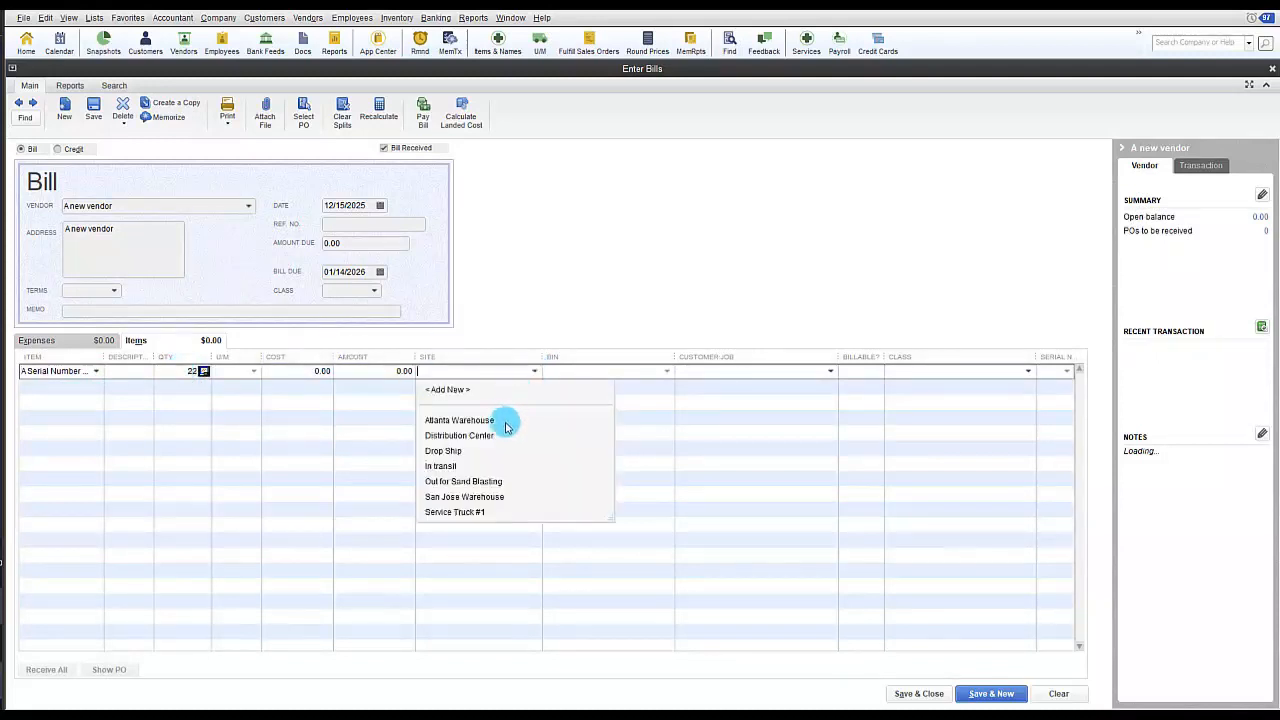
click(505, 422)
click(667, 371)
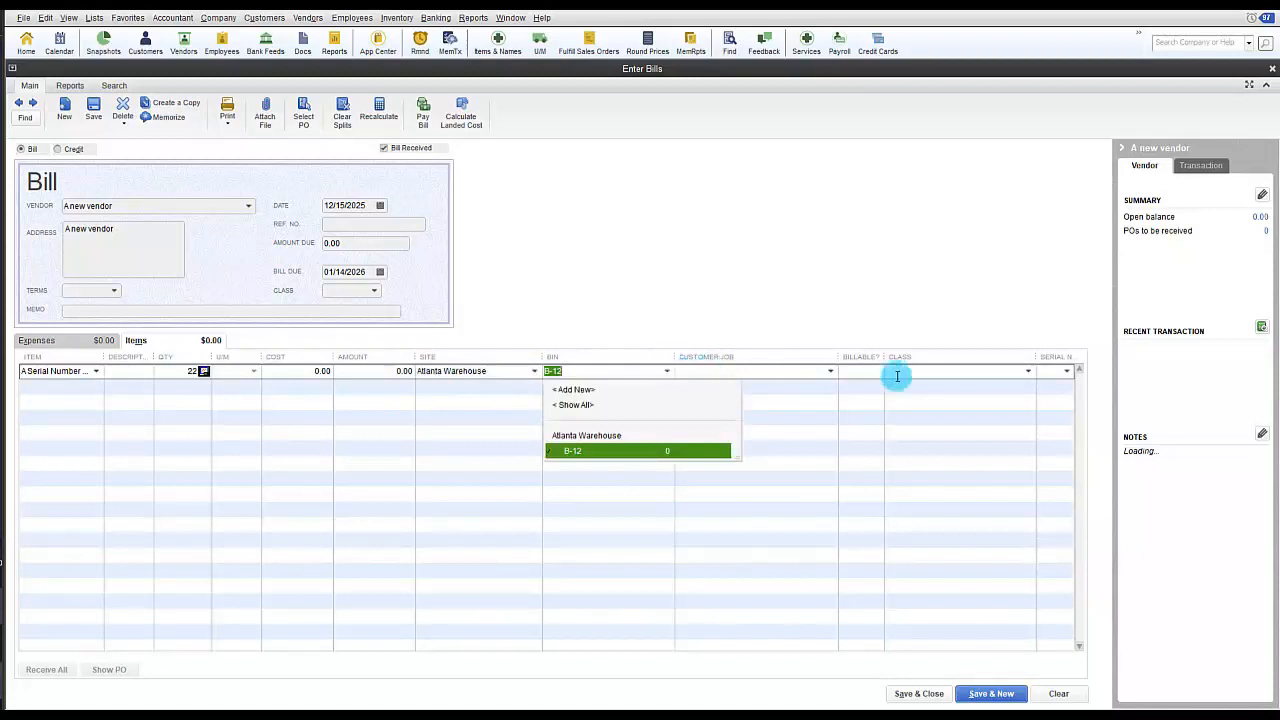
key(Tab)
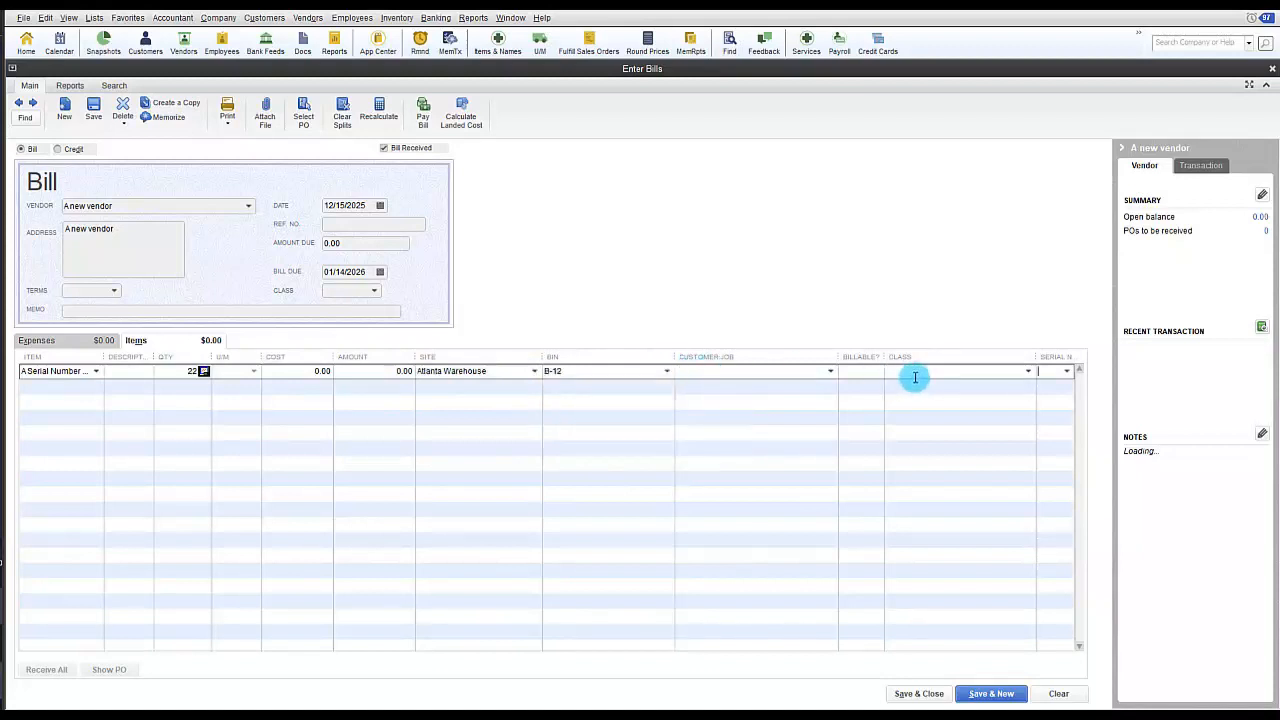
Paste the 22 serial numbers copied from the spreadsheet into the bill's item line, then save and close the bill.
click(1068, 372)
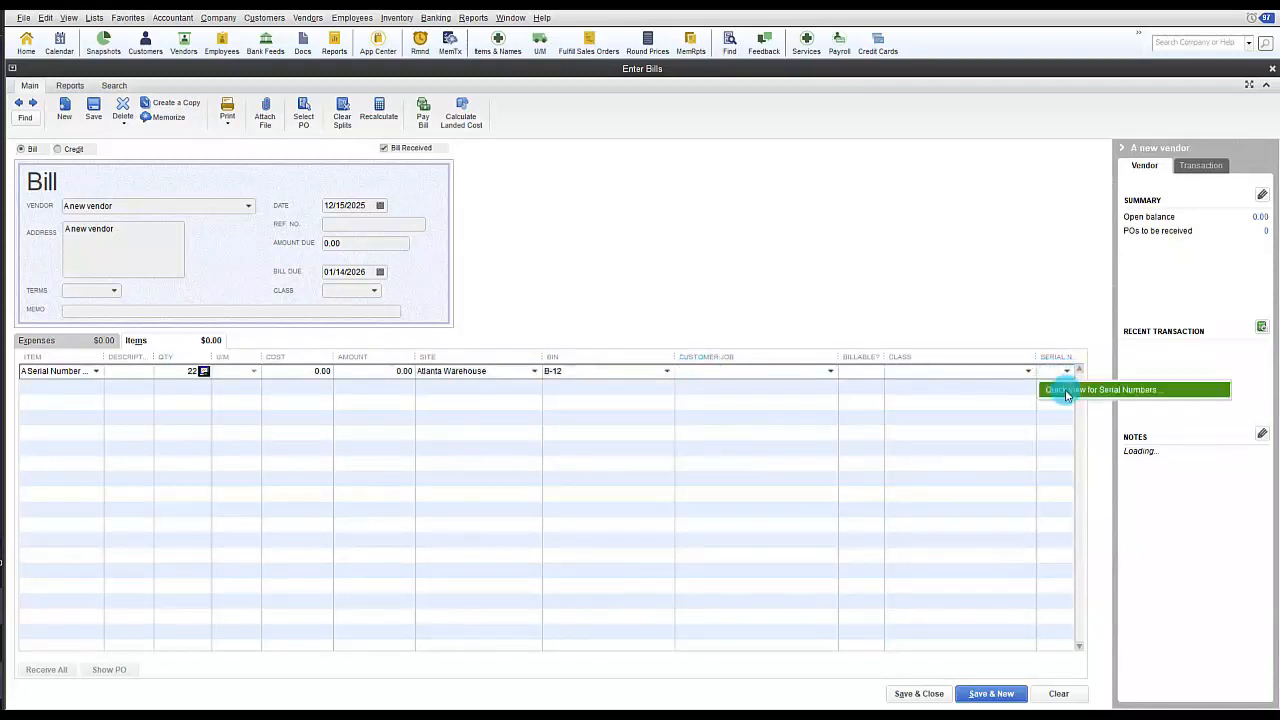
click(1064, 389)
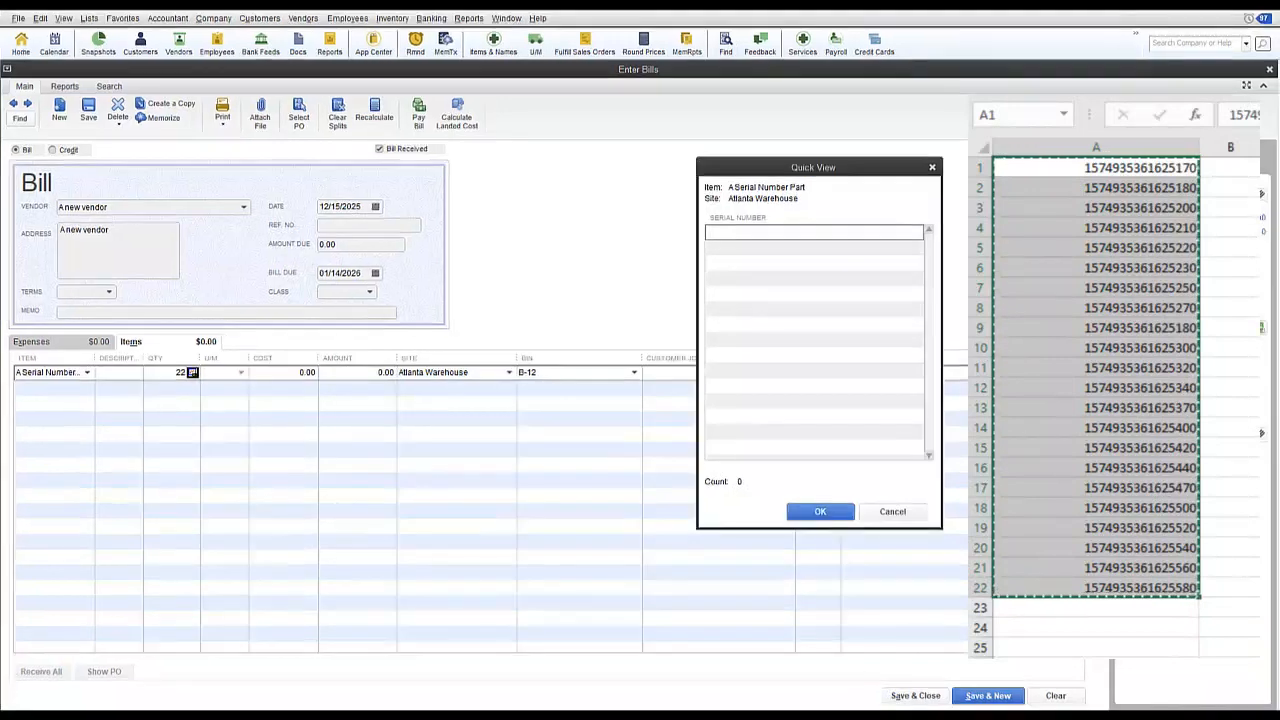
right_click(737, 233)
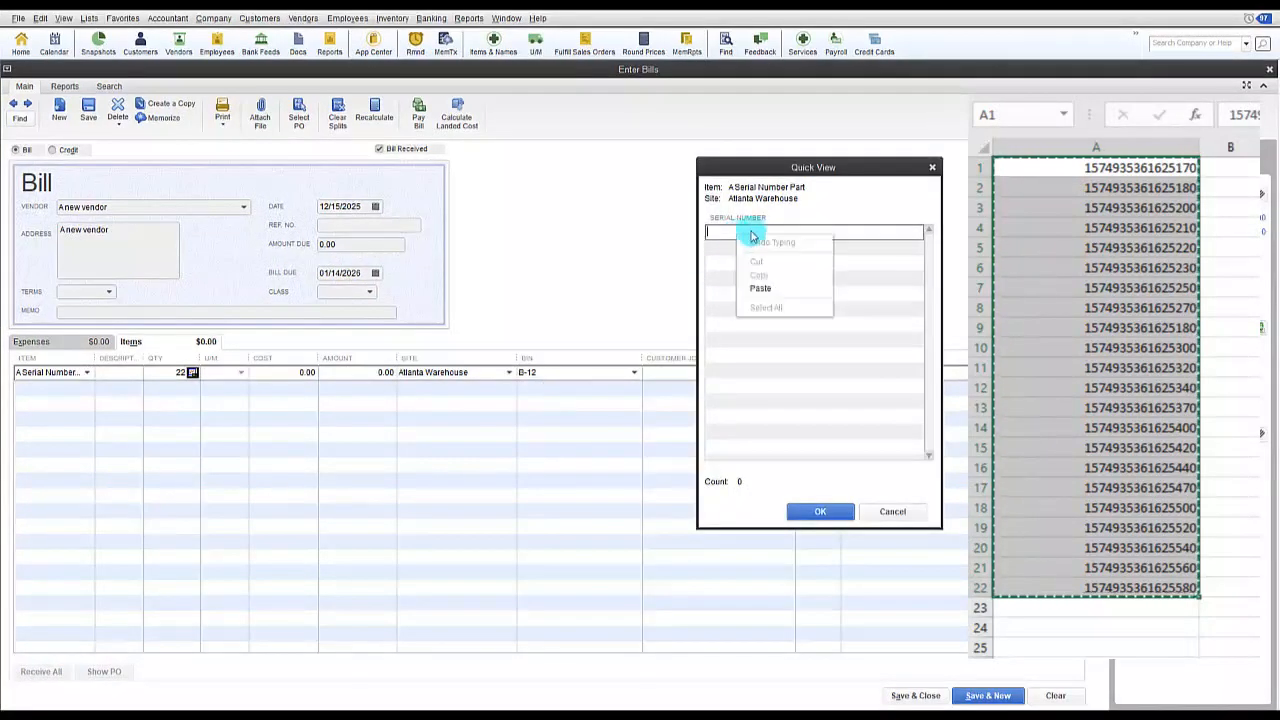
click(766, 287)
click(818, 514)
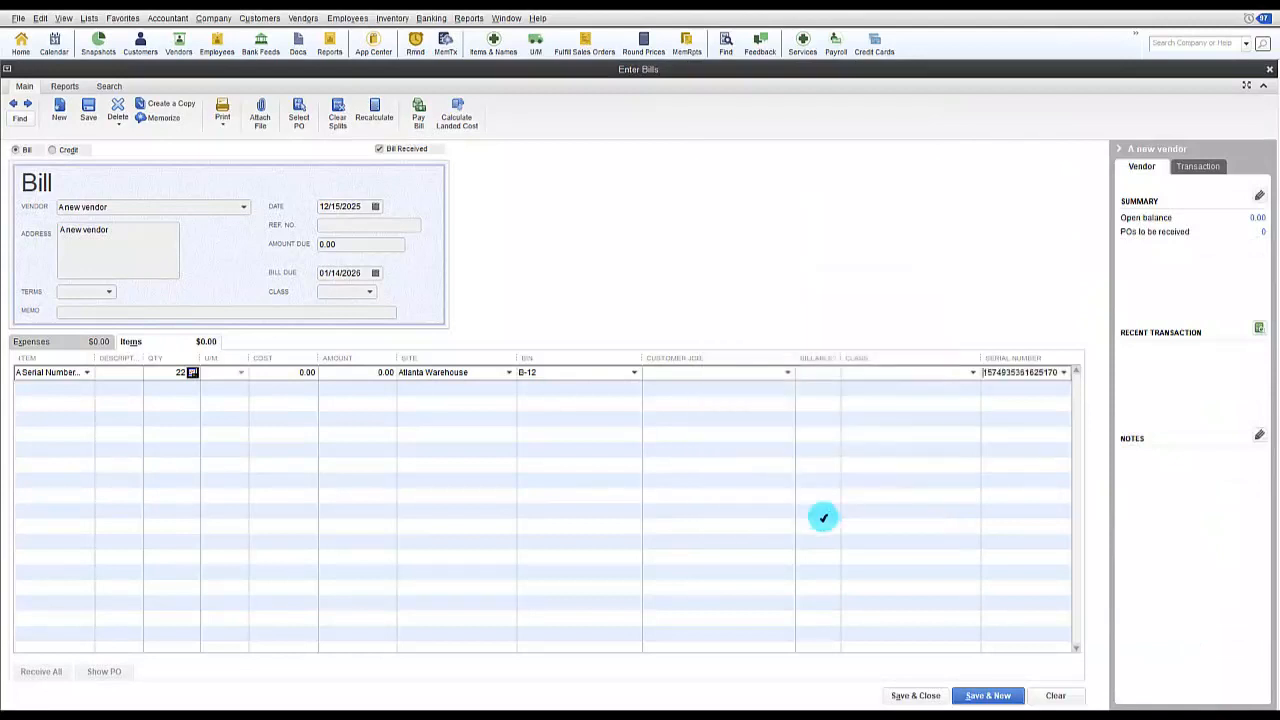
click(1065, 373)
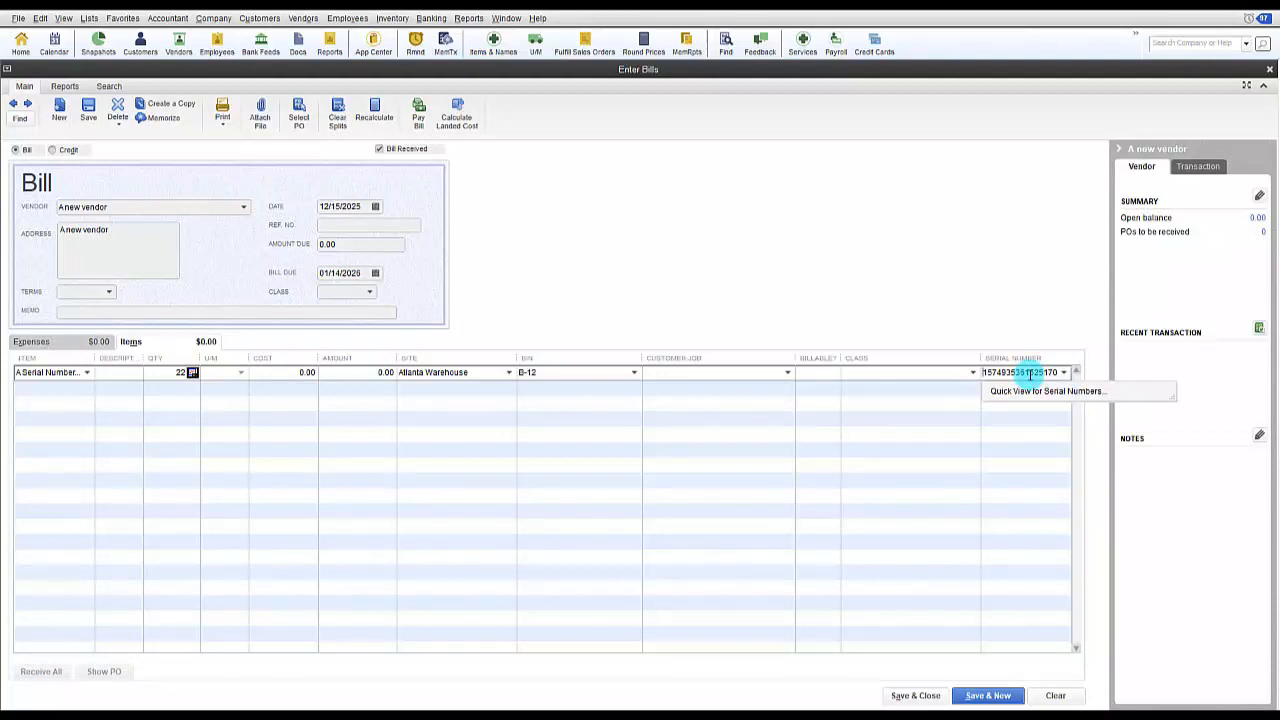
click(905, 696)
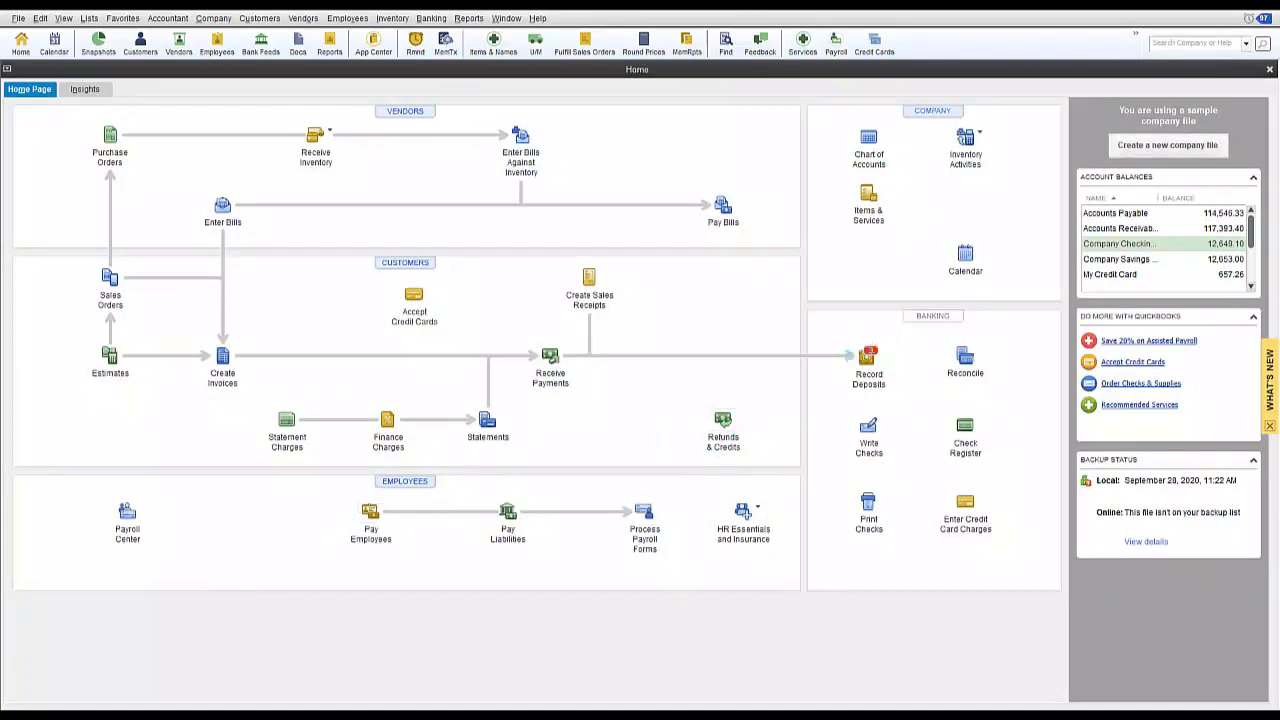
Start a new invoice for the Littleton Store #445 job of Dunning's Pool Depot, Inc.
click(222, 358)
click(328, 153)
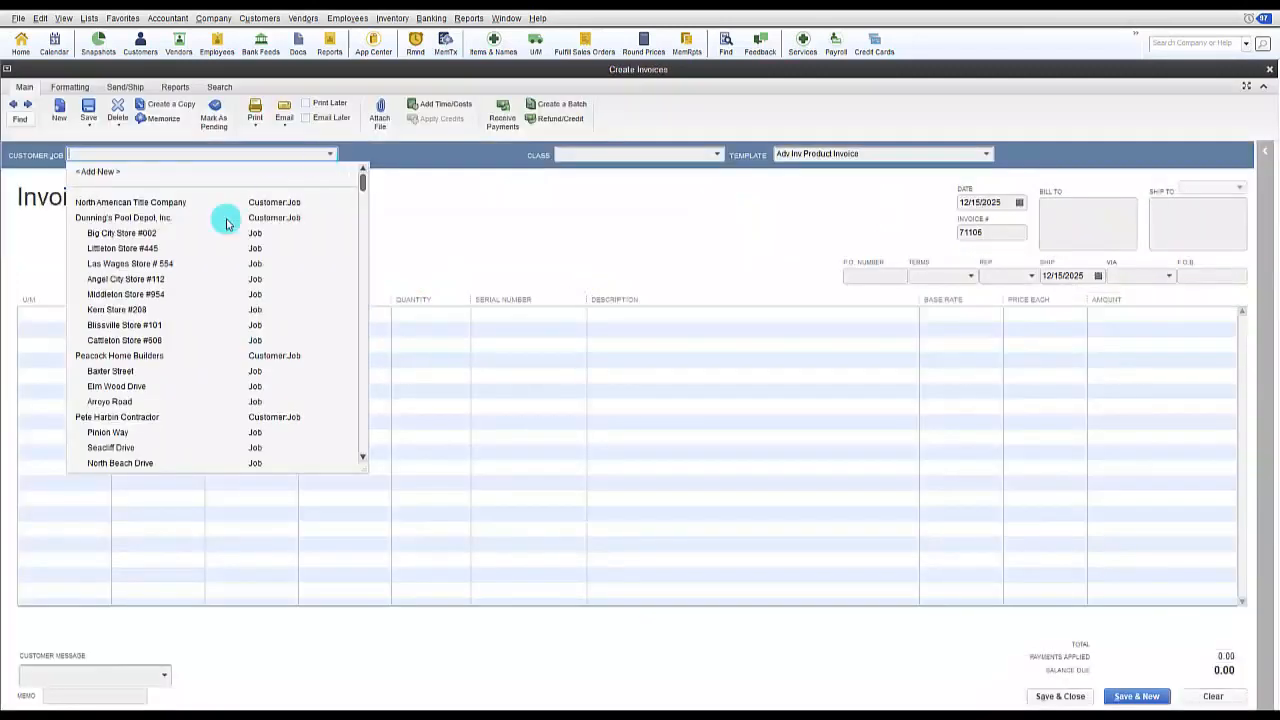
click(131, 248)
Add A Serial Number Part to the invoice's first line, drawn from bin B-12 at Atlanta Warehouse.
click(189, 317)
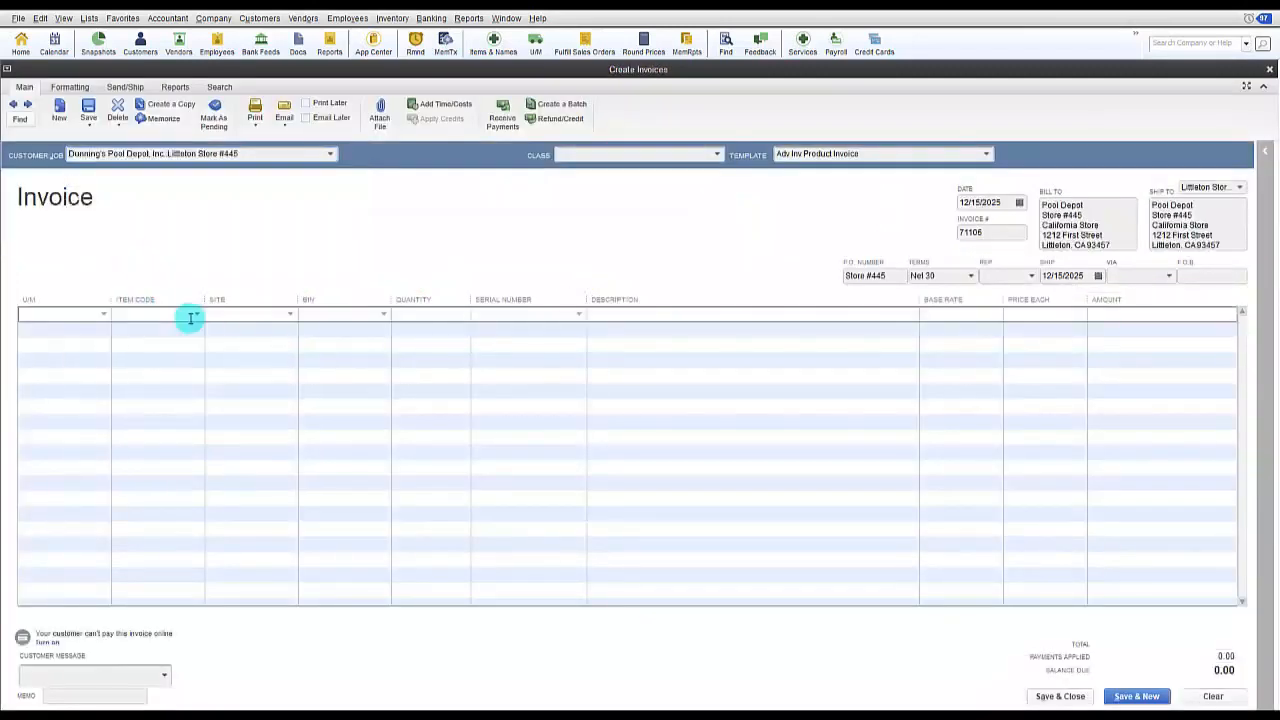
click(196, 314)
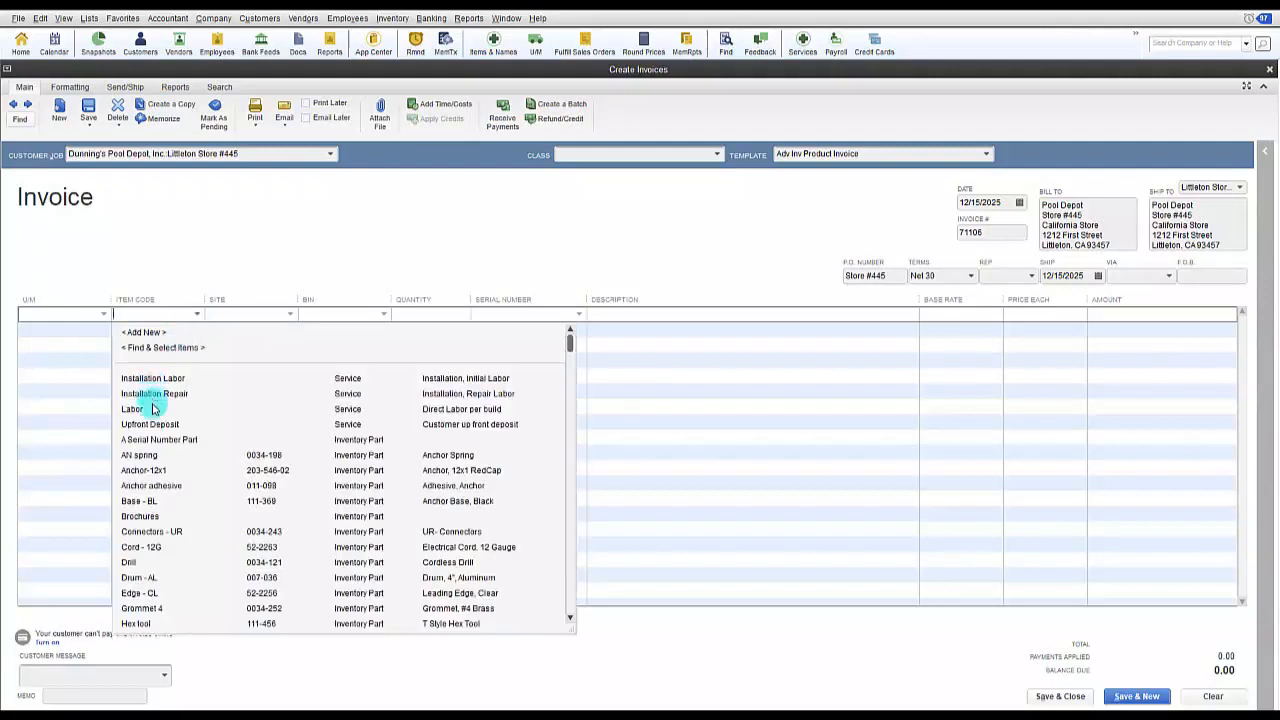
click(152, 439)
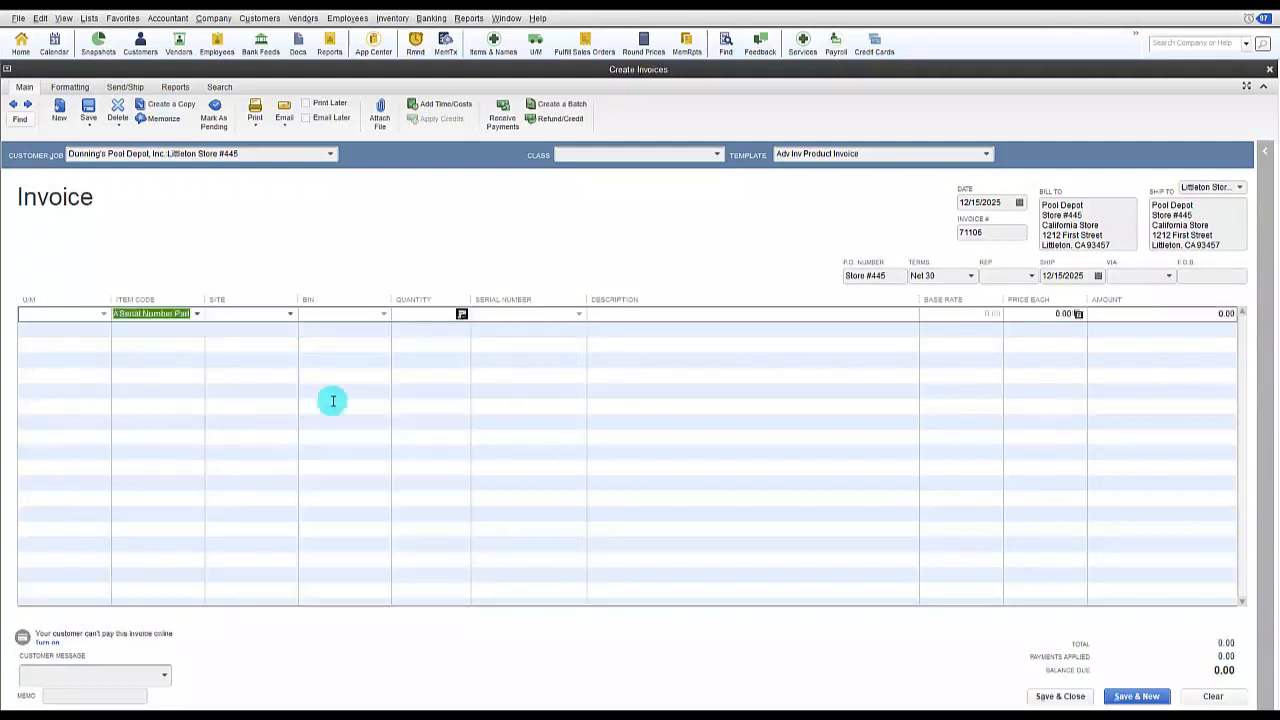
click(291, 314)
click(271, 362)
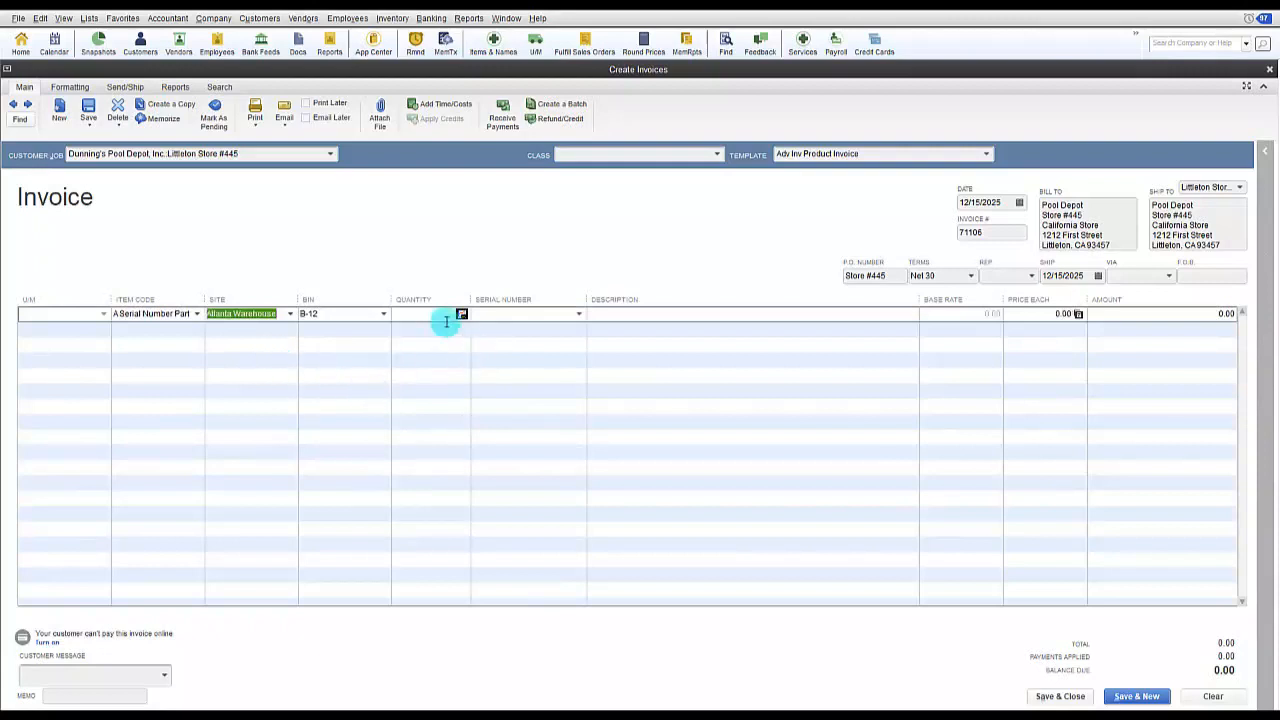
click(446, 314)
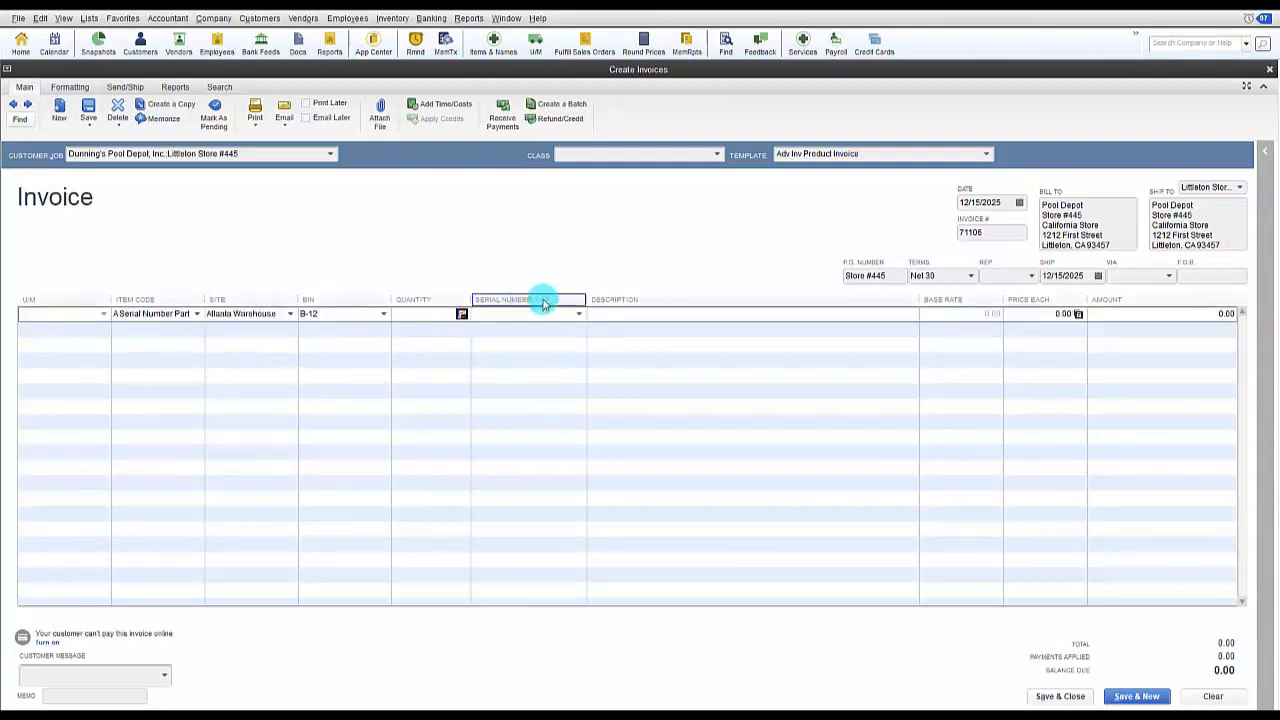
click(578, 316)
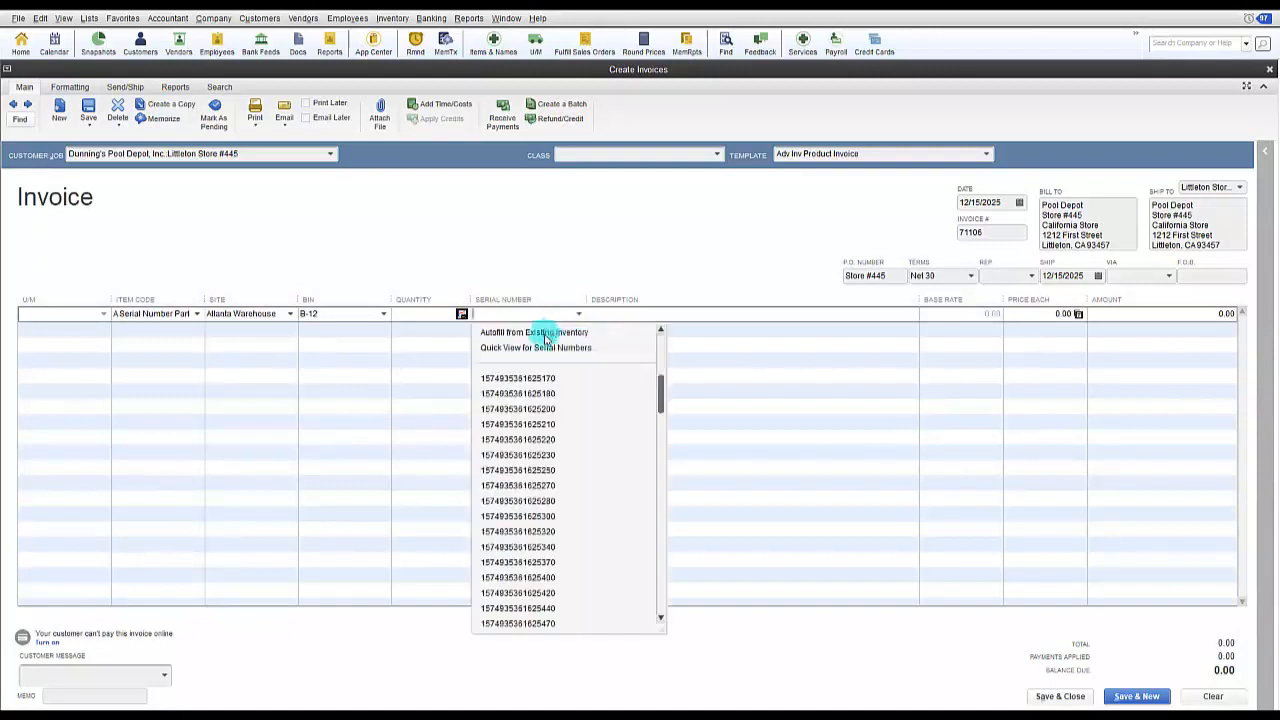
click(522, 376)
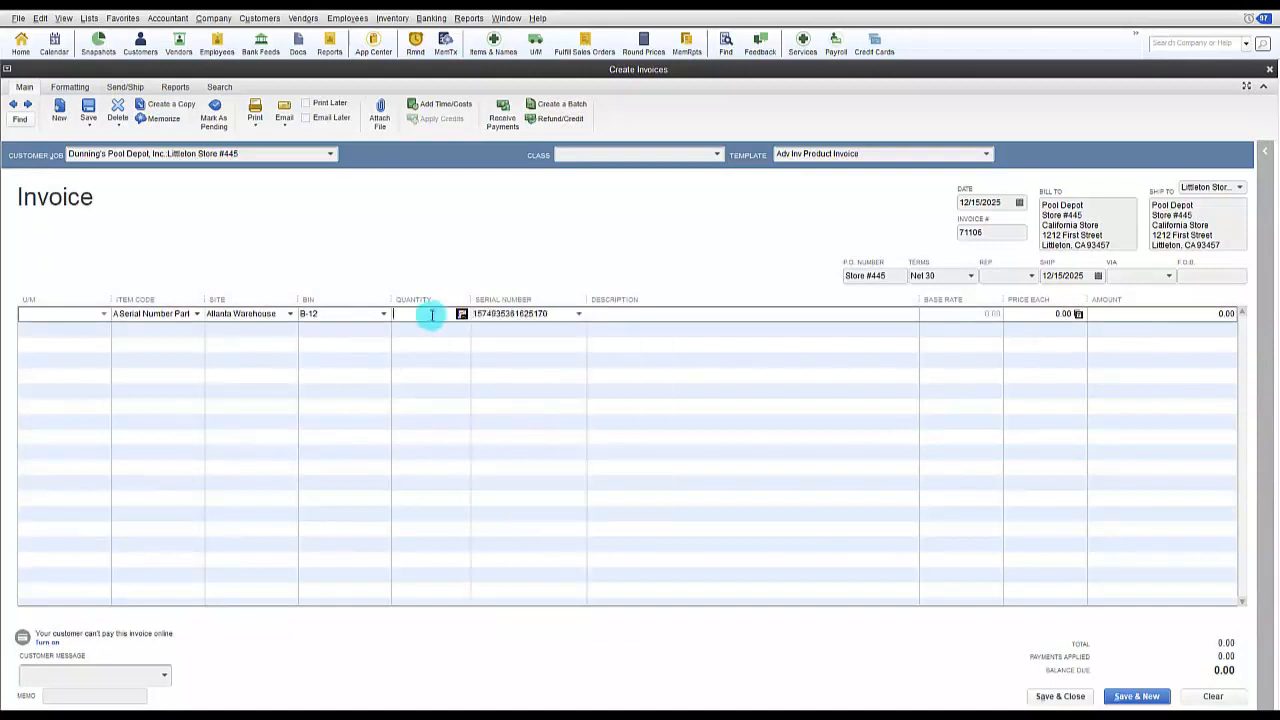
click(580, 315)
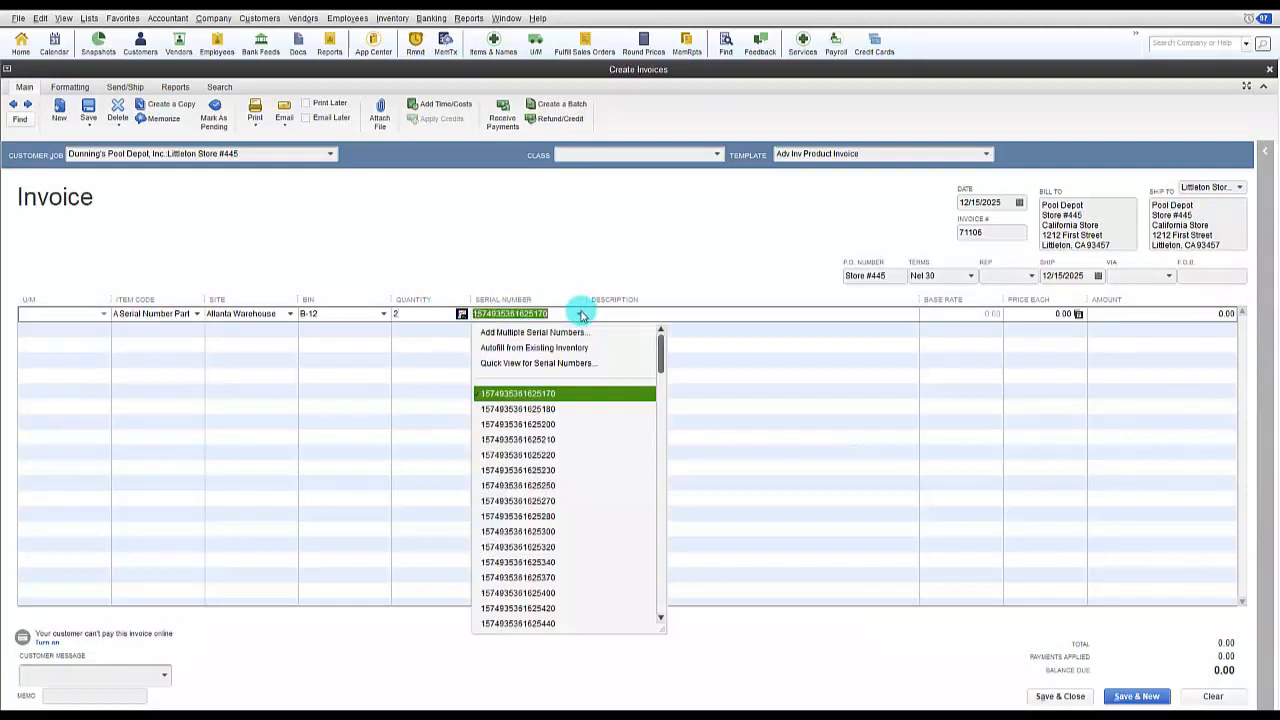
click(477, 413)
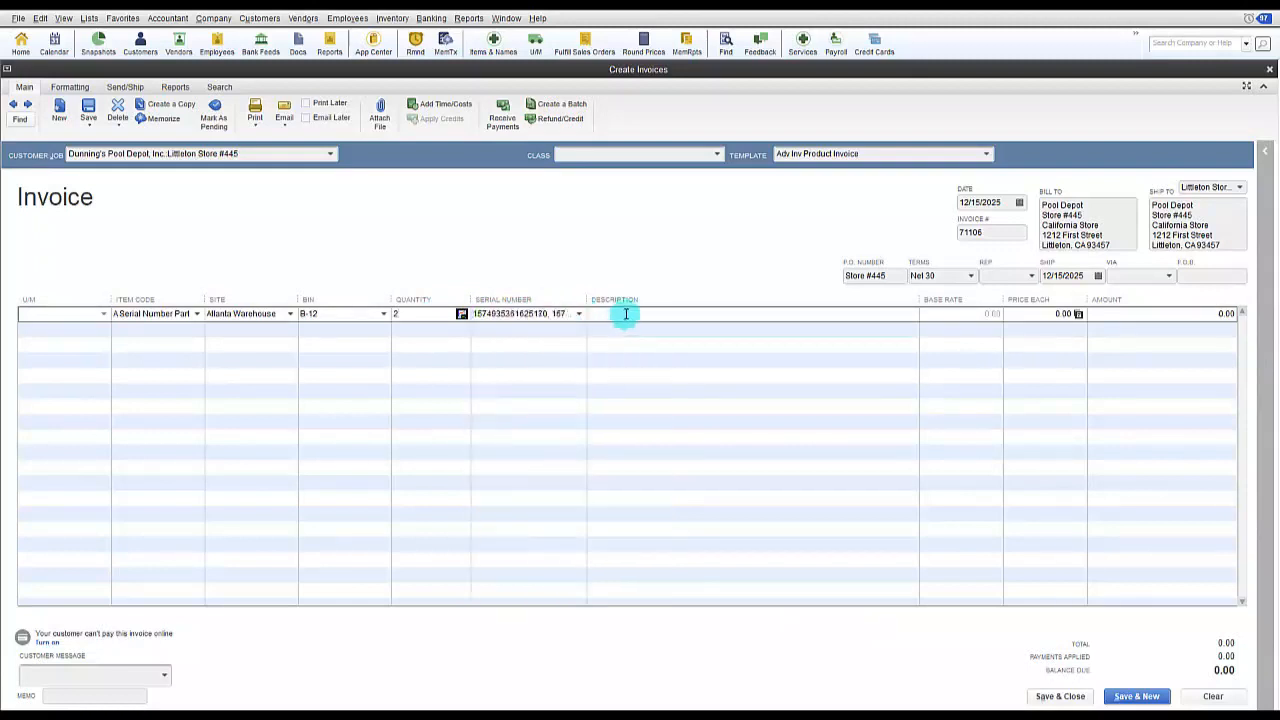
click(1060, 696)
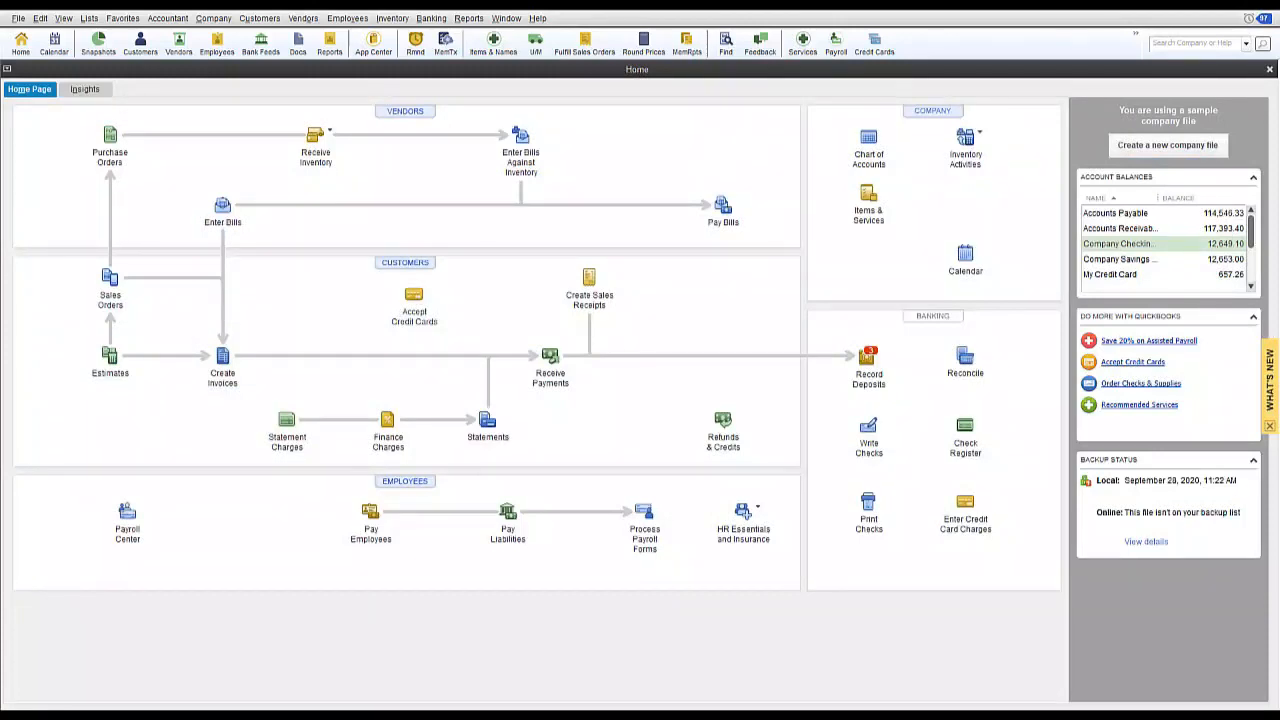
Run an advanced transaction search filtered to serial numbers containing 5170.
click(40, 18)
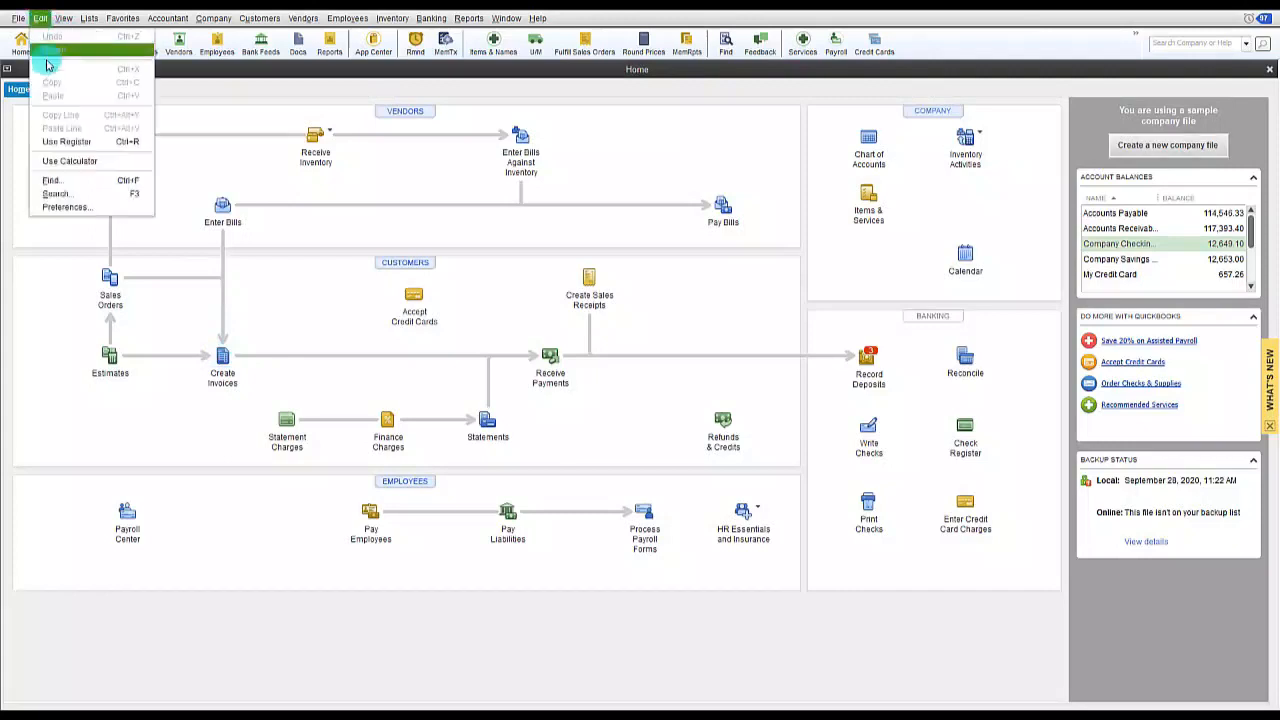
click(62, 181)
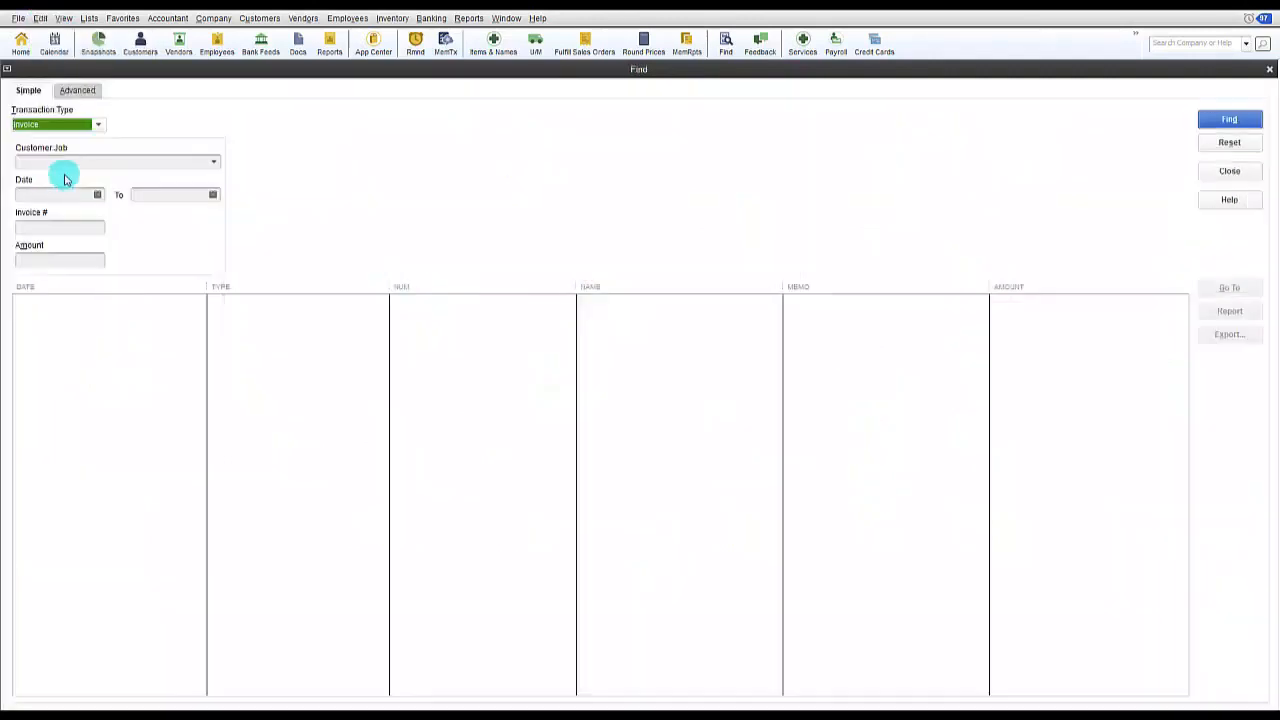
click(86, 93)
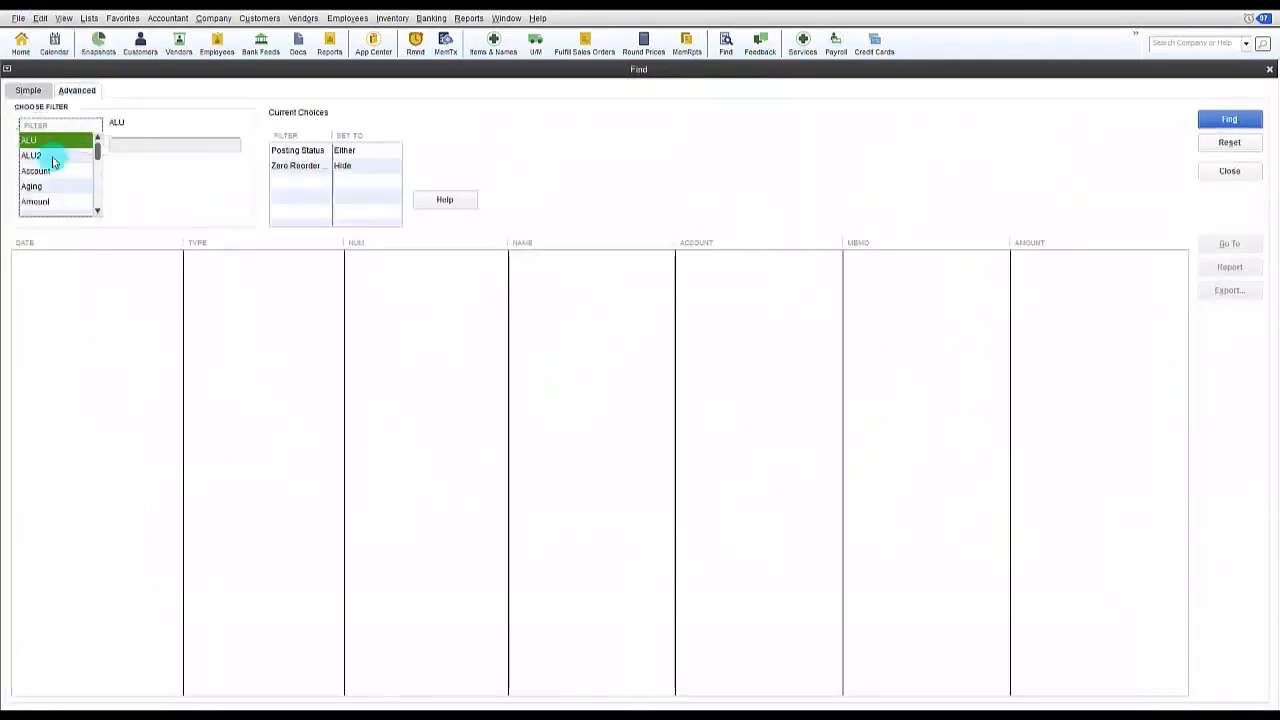
click(97, 205)
click(97, 205)
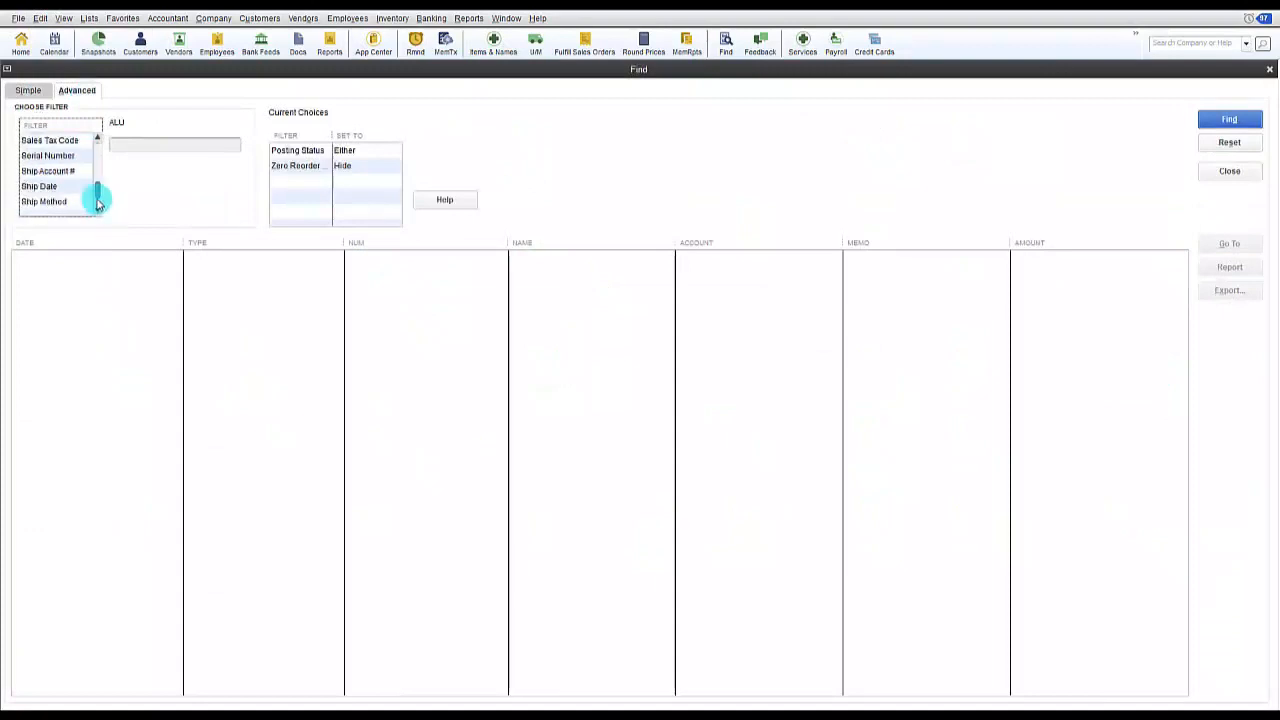
click(60, 156)
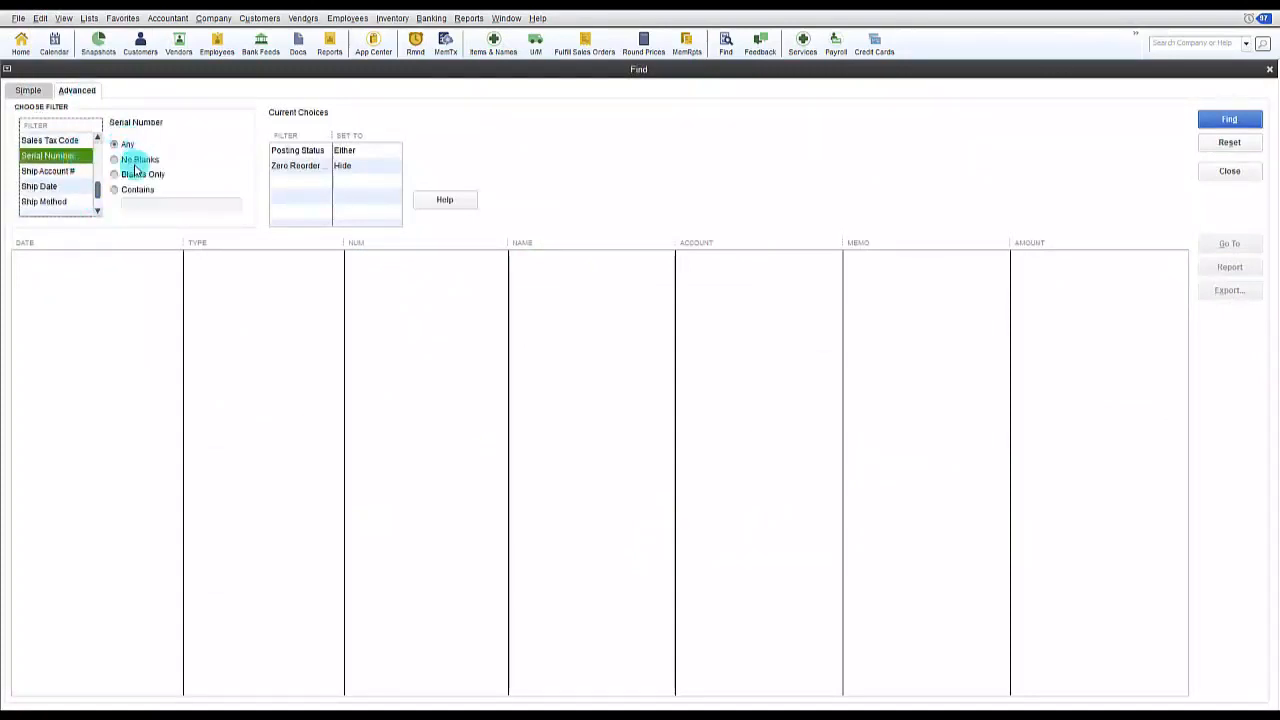
click(114, 190)
click(140, 206)
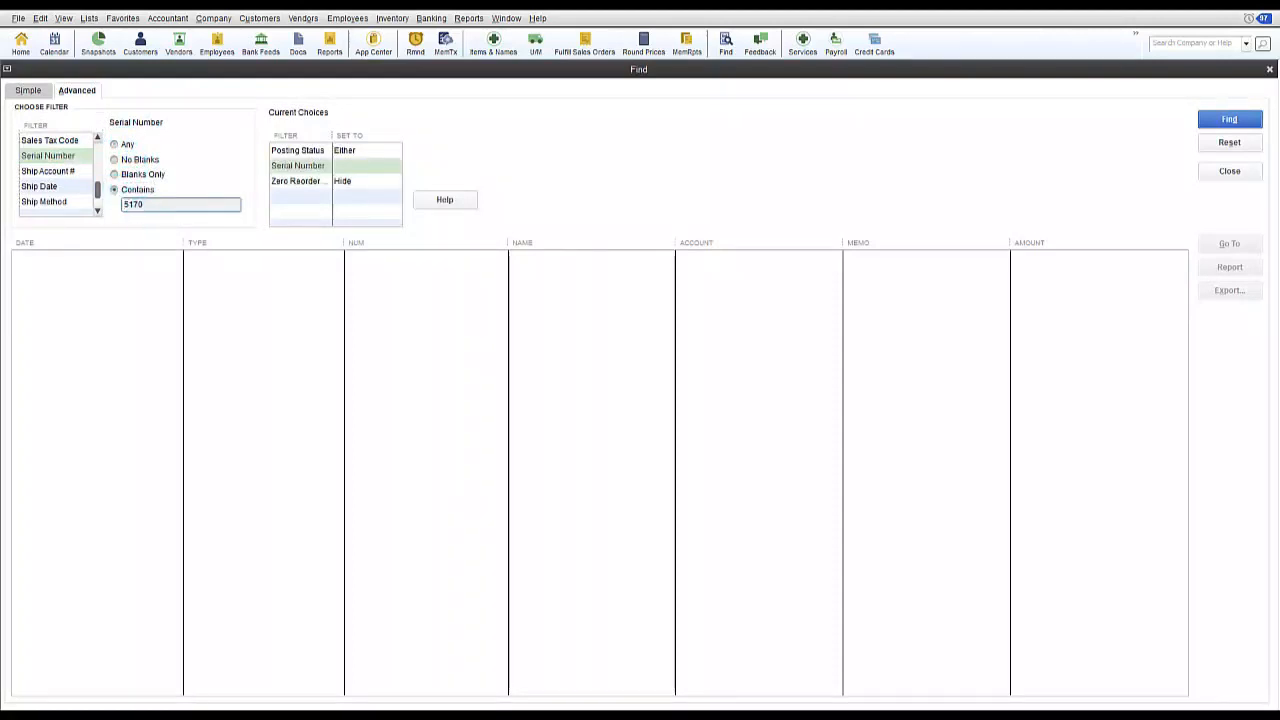
click(1210, 121)
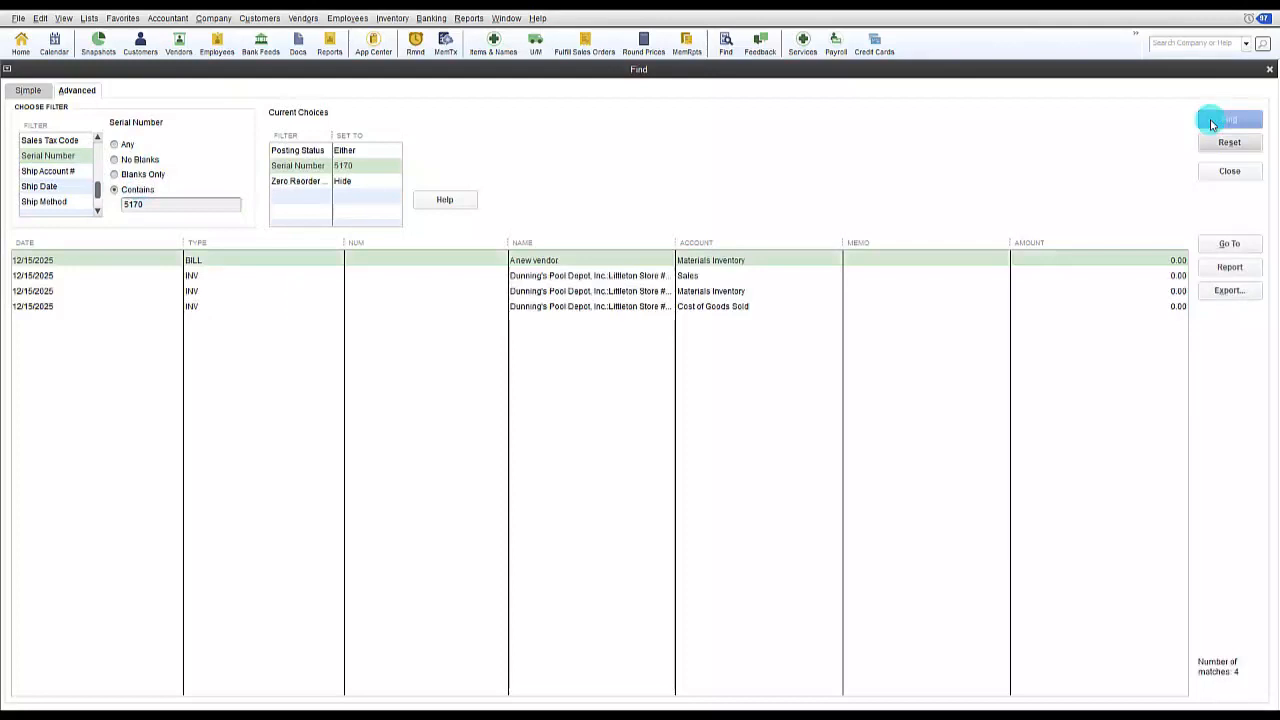
View the matching Littleton Store #445 invoice and the "A new vendor" bill from the search results, closing each one.
double_click(191, 275)
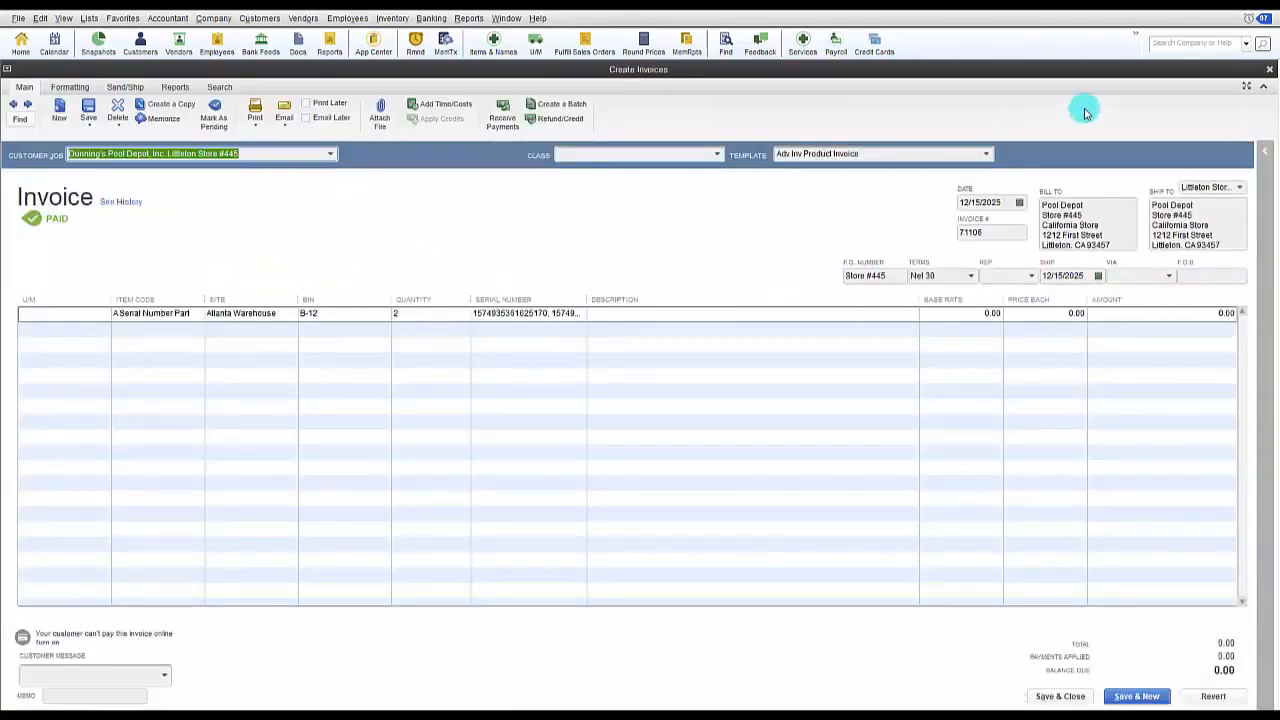
click(1268, 70)
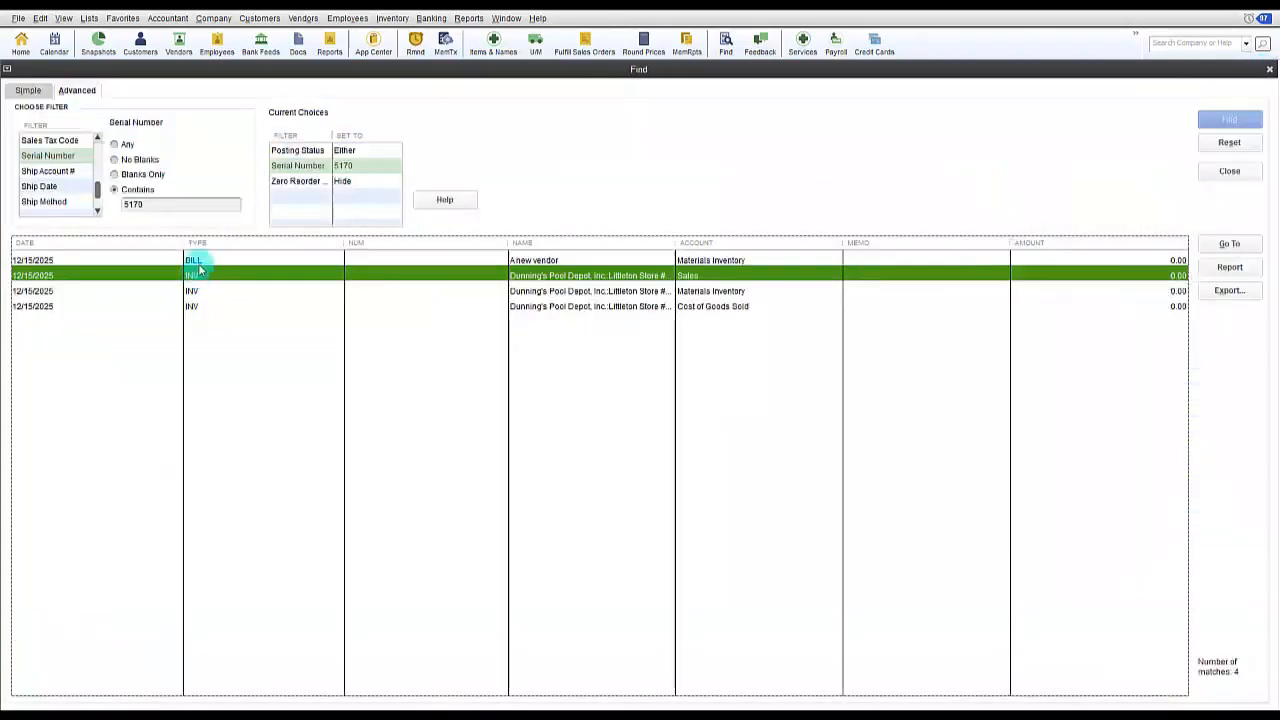
double_click(199, 262)
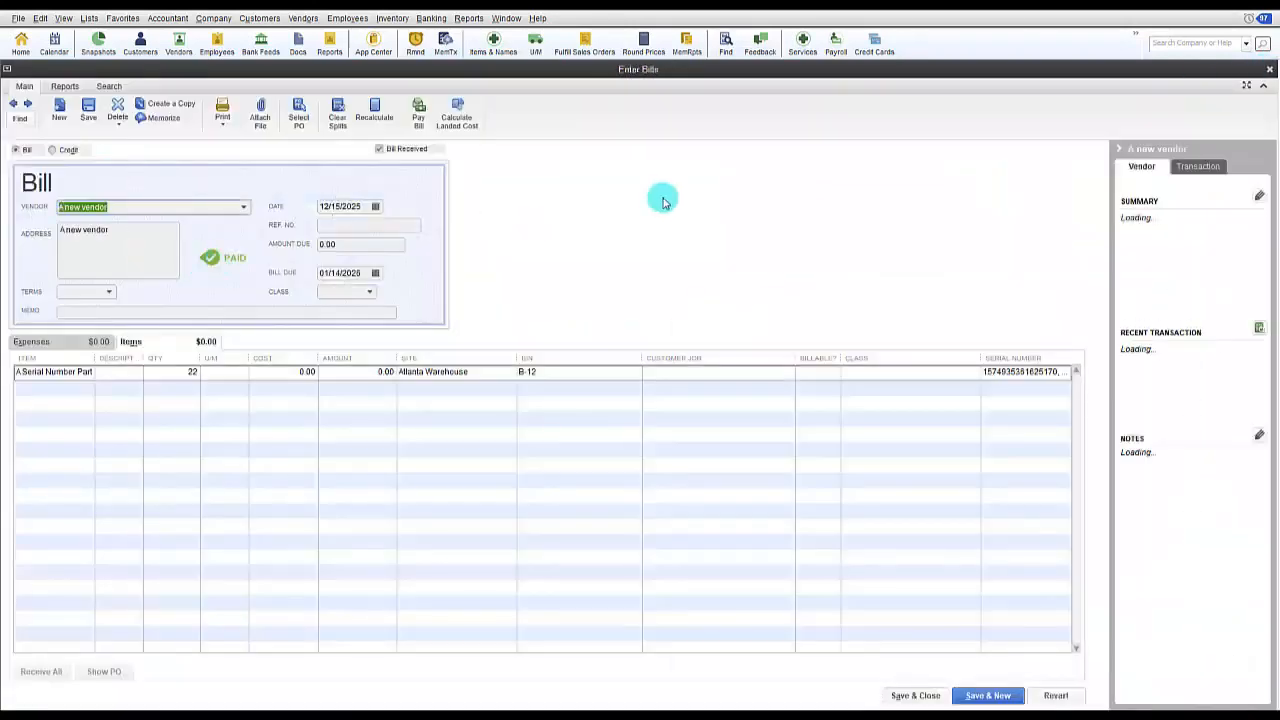
click(1268, 70)
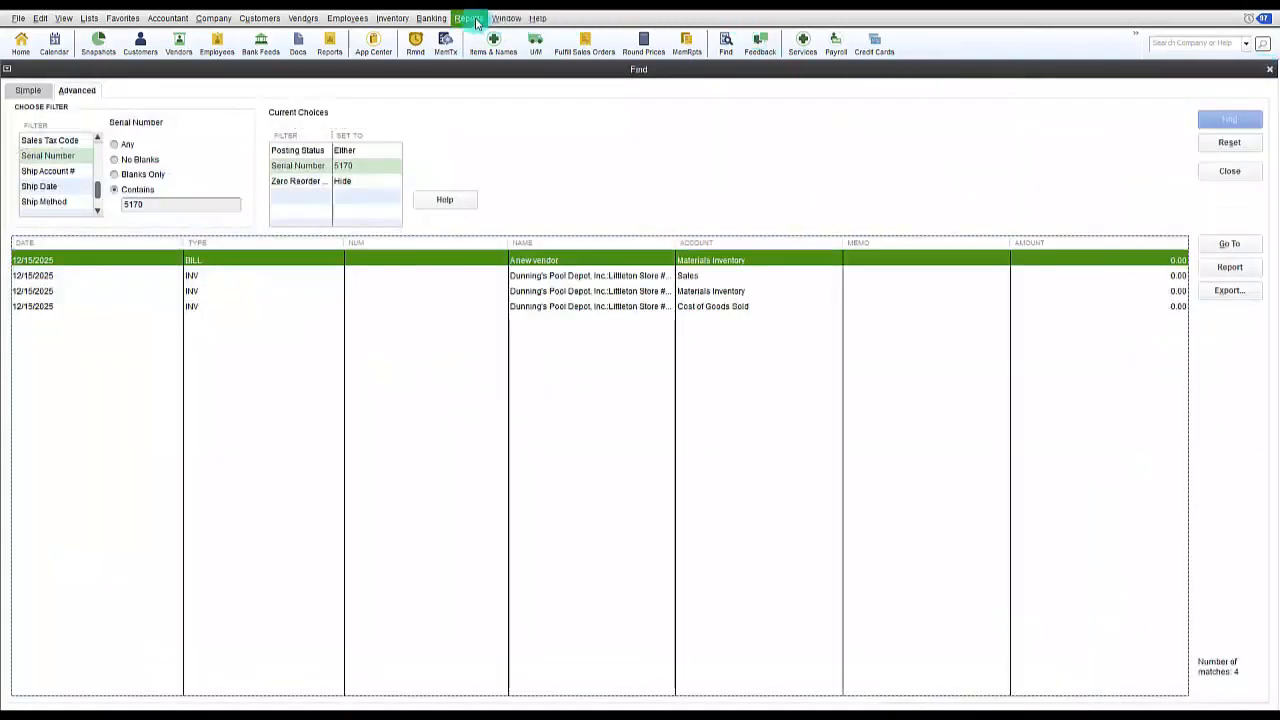
click(476, 22)
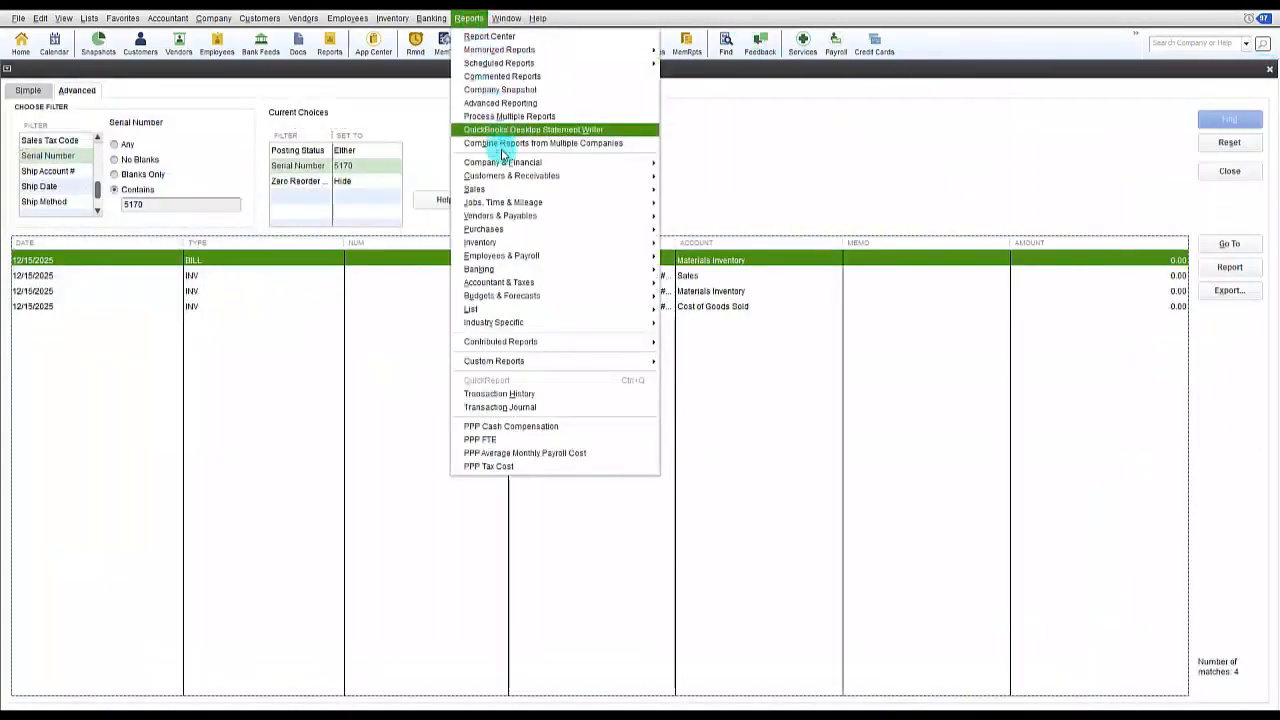
mouse_move(523, 246)
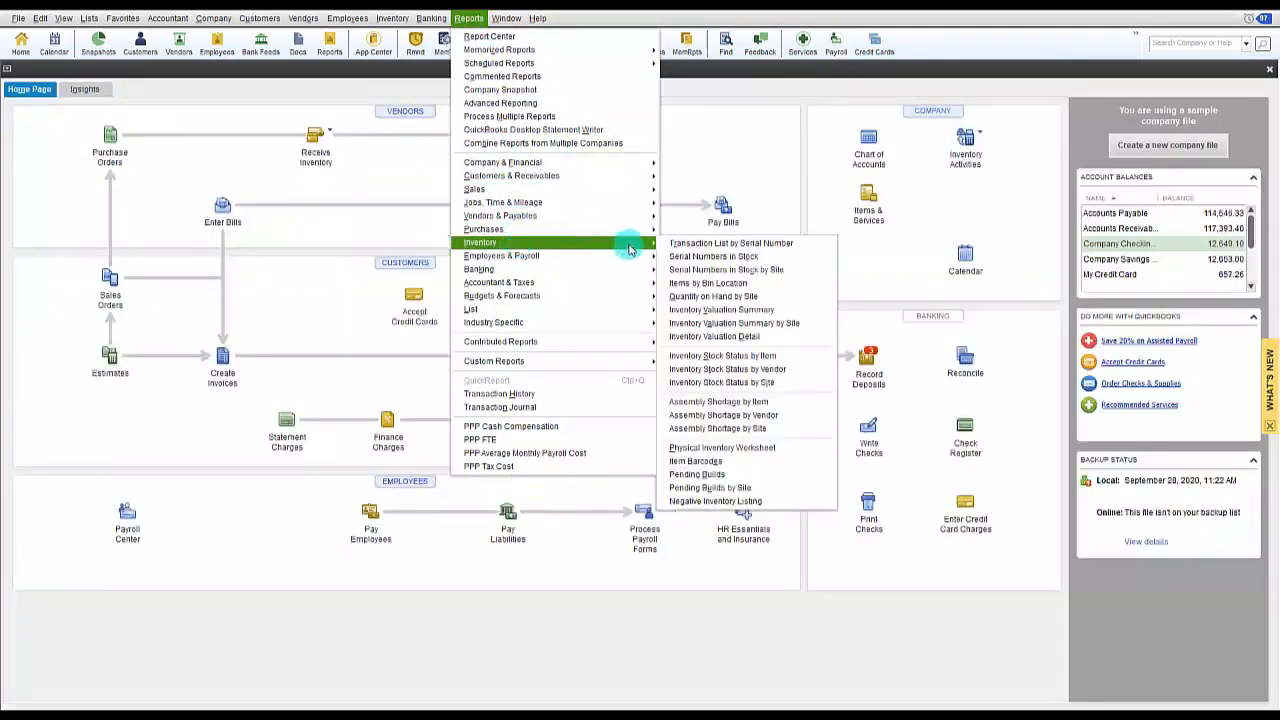
click(673, 246)
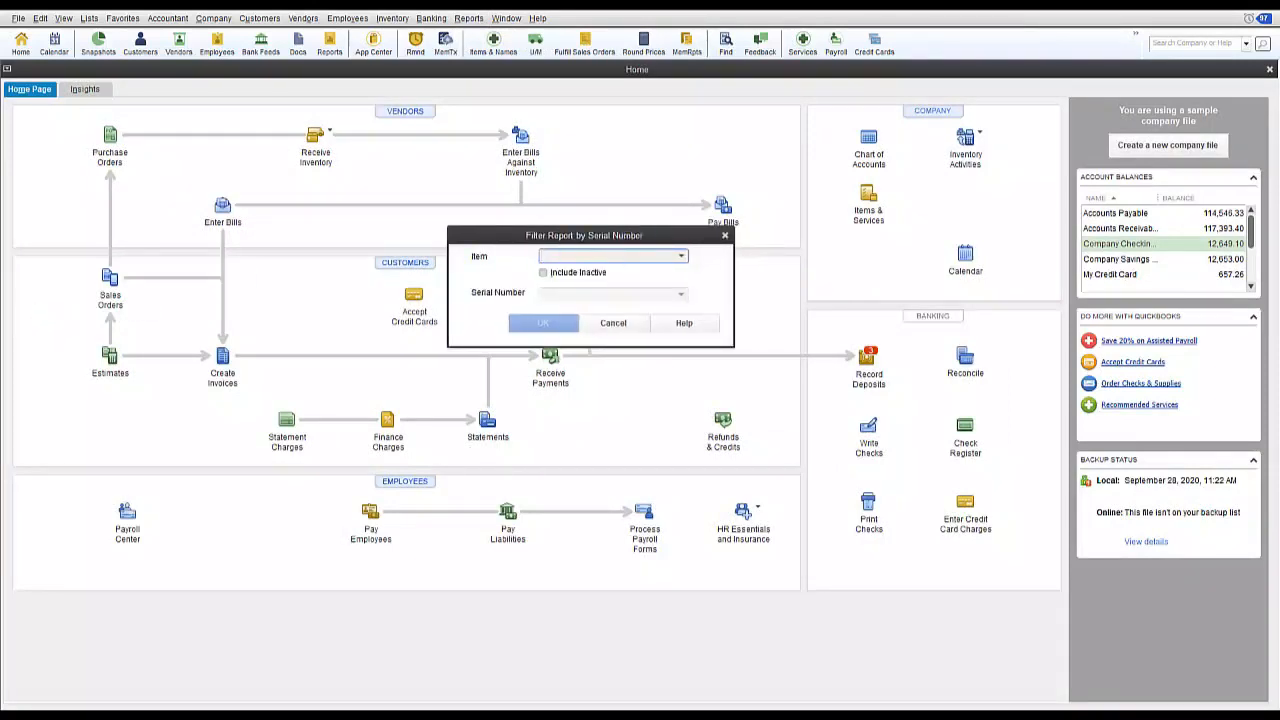
click(682, 258)
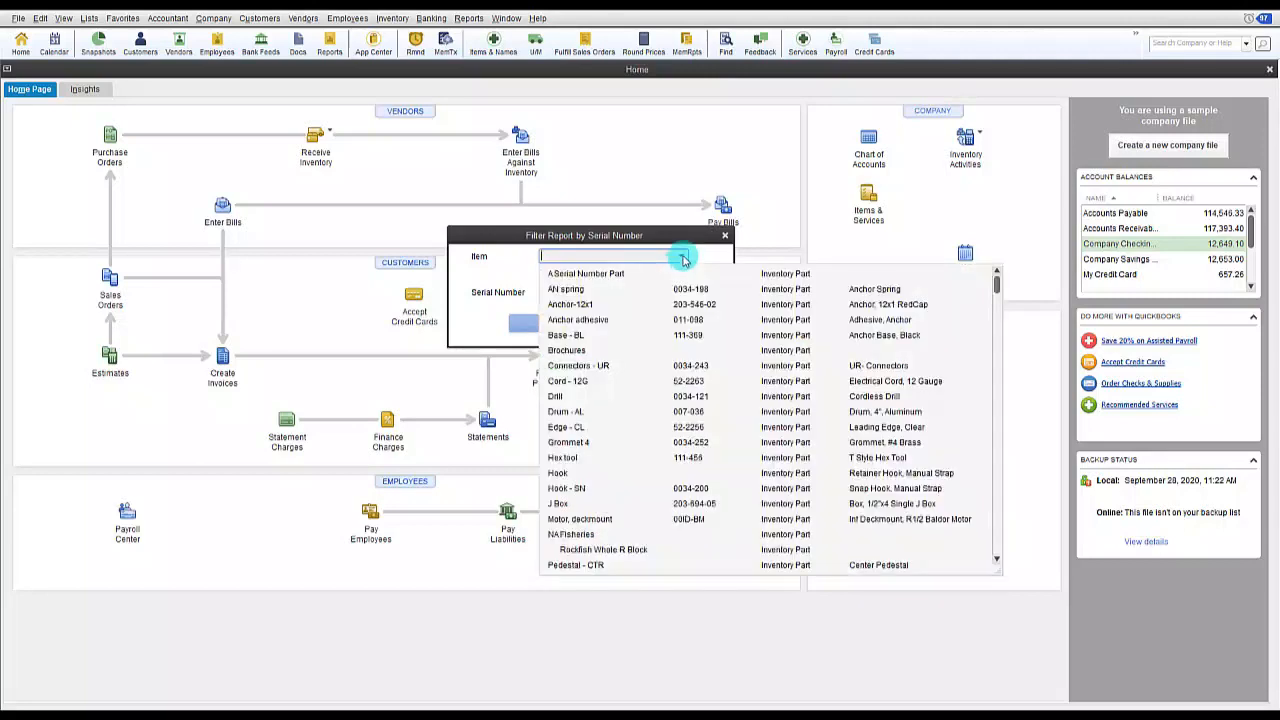
click(583, 276)
click(682, 294)
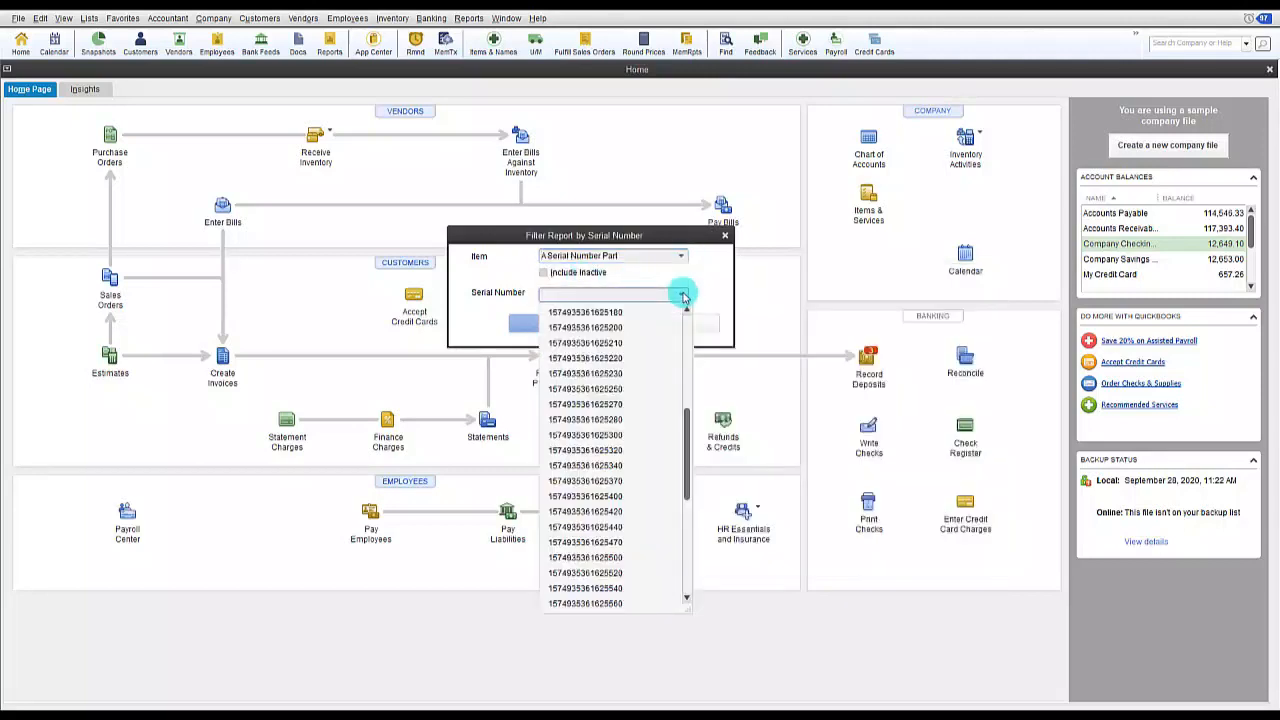
click(572, 312)
click(555, 323)
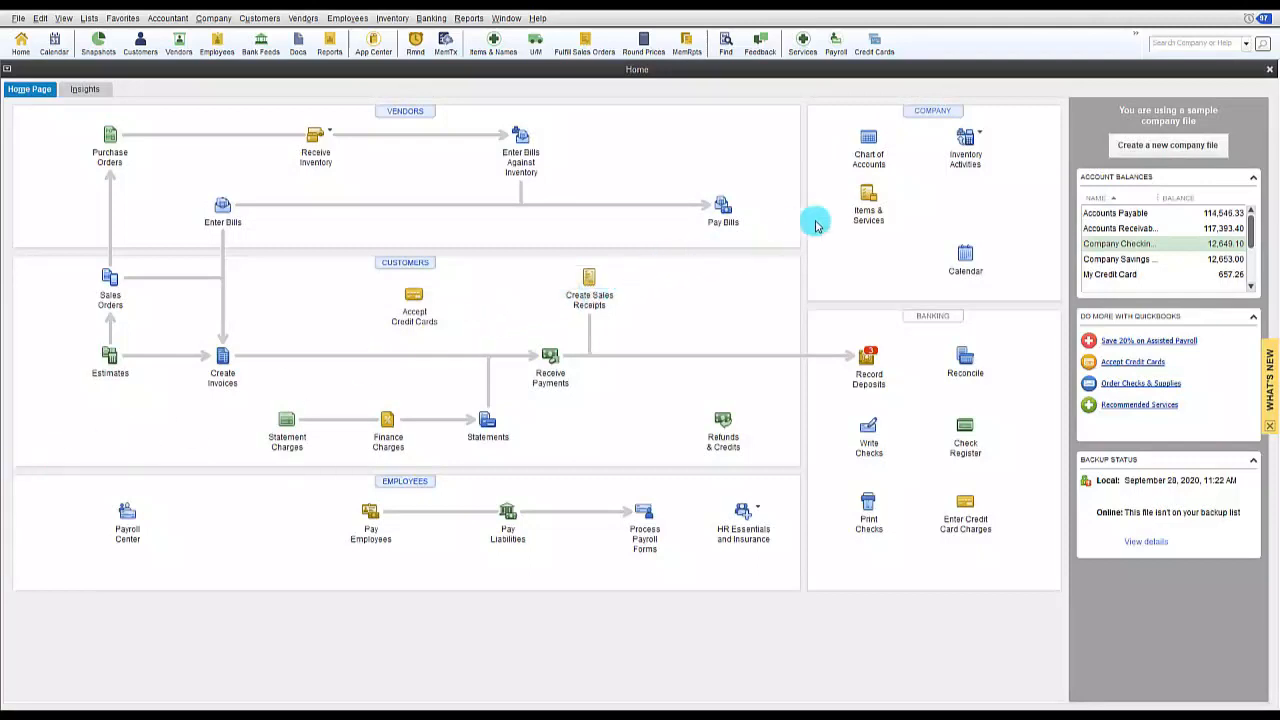
Start an inventory transfer from Atlanta Warehouse to Distribution Center.
click(968, 138)
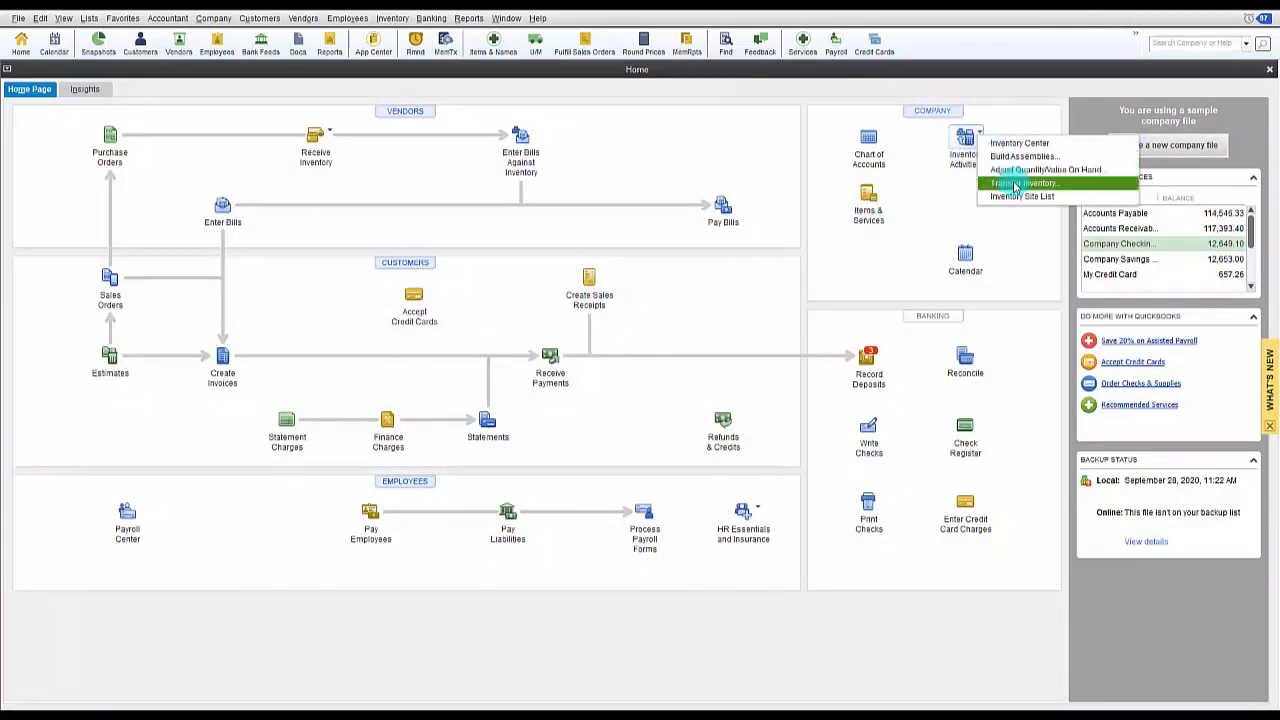
click(1015, 185)
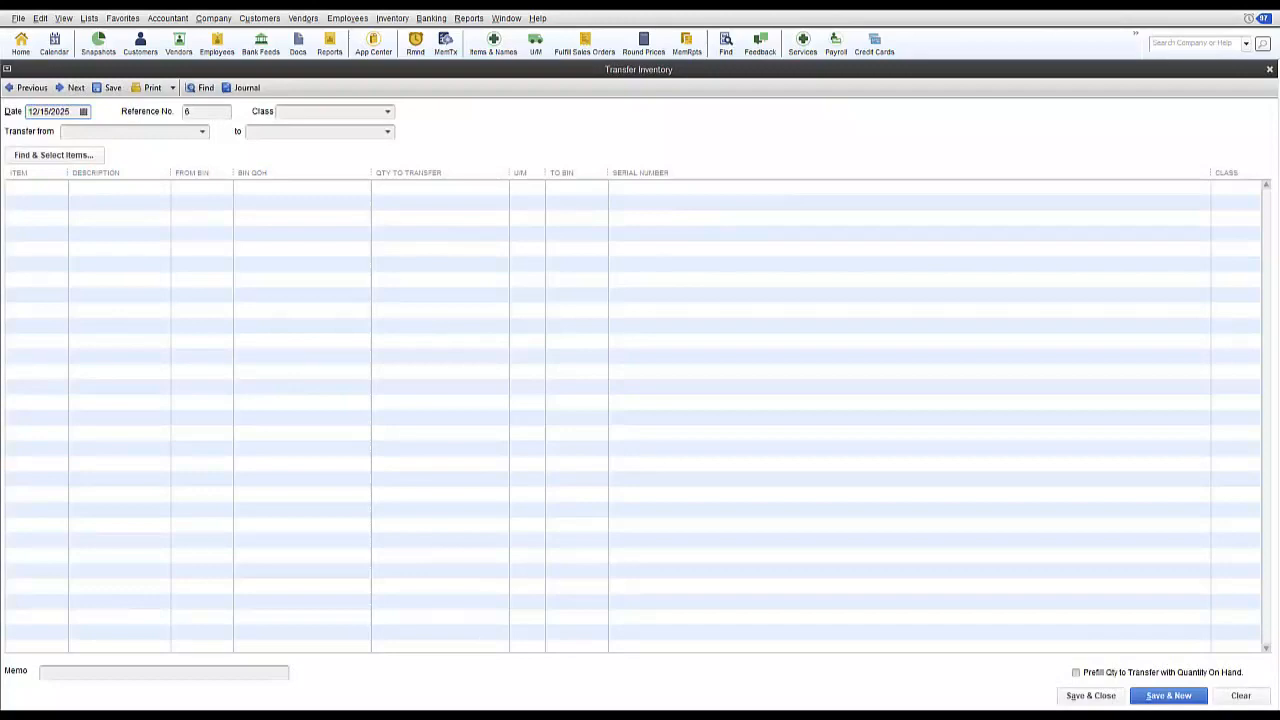
click(202, 131)
click(129, 180)
click(387, 132)
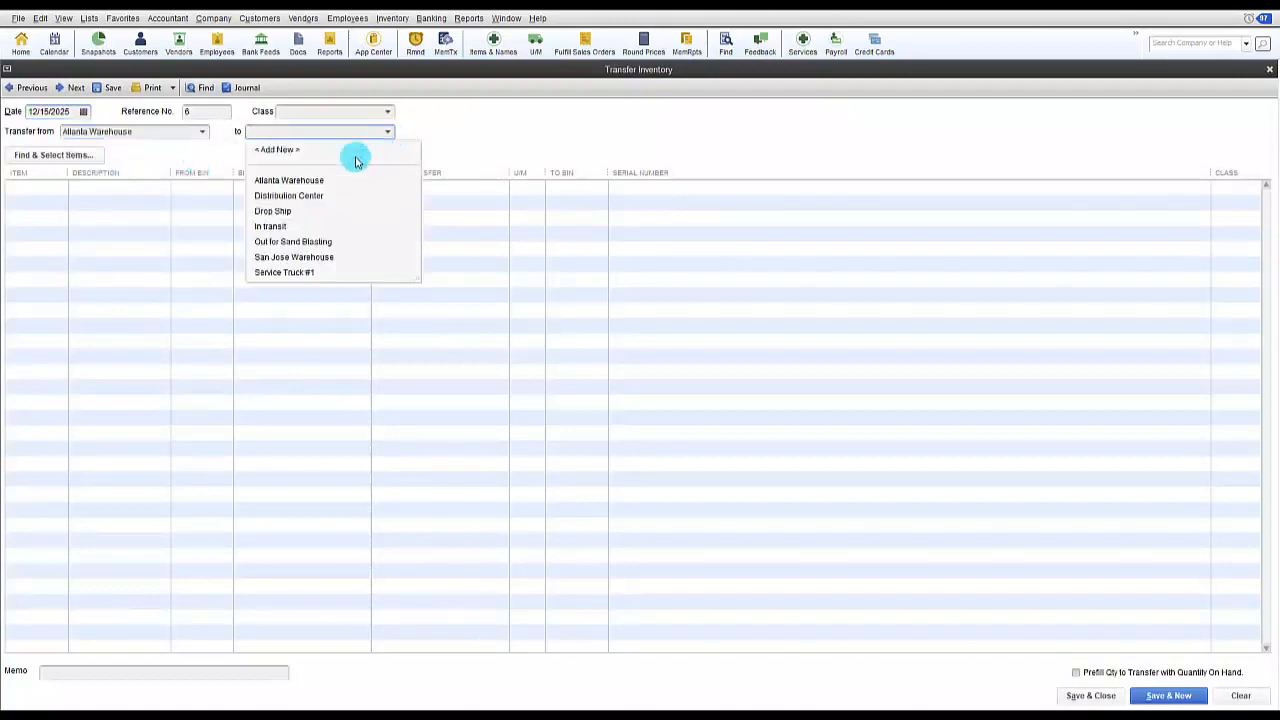
click(334, 195)
click(40, 190)
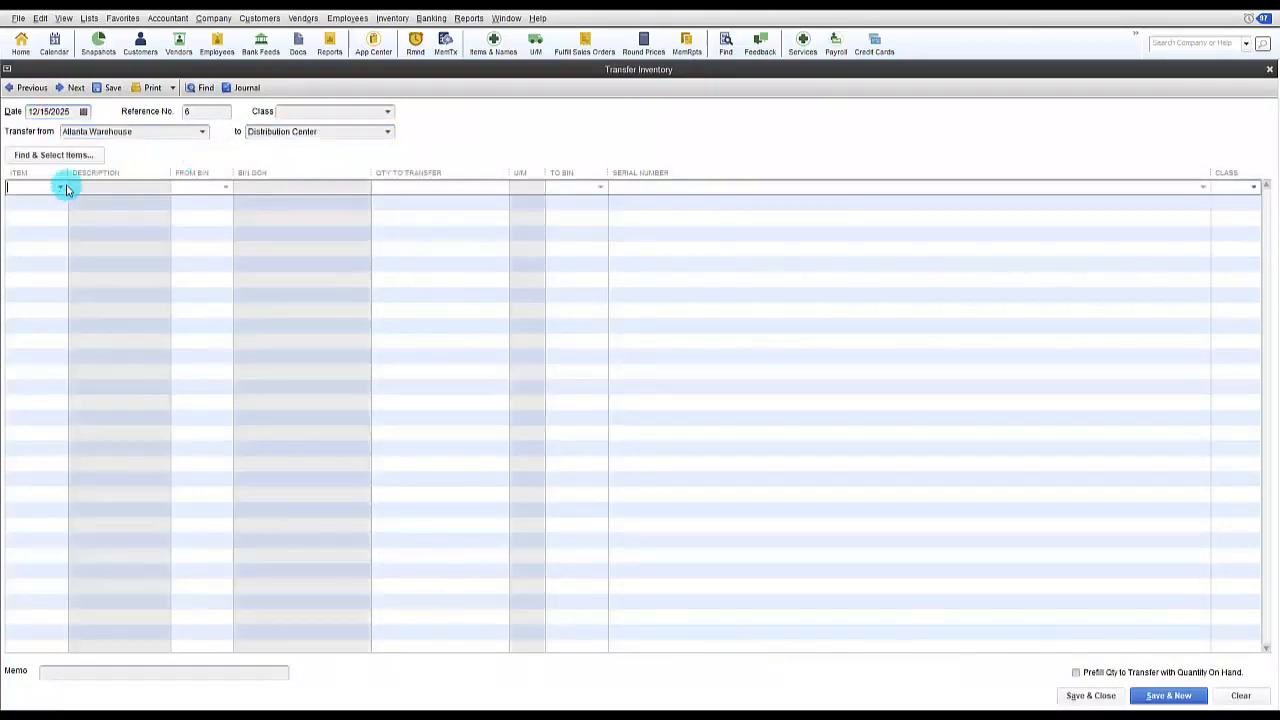
click(61, 188)
click(40, 237)
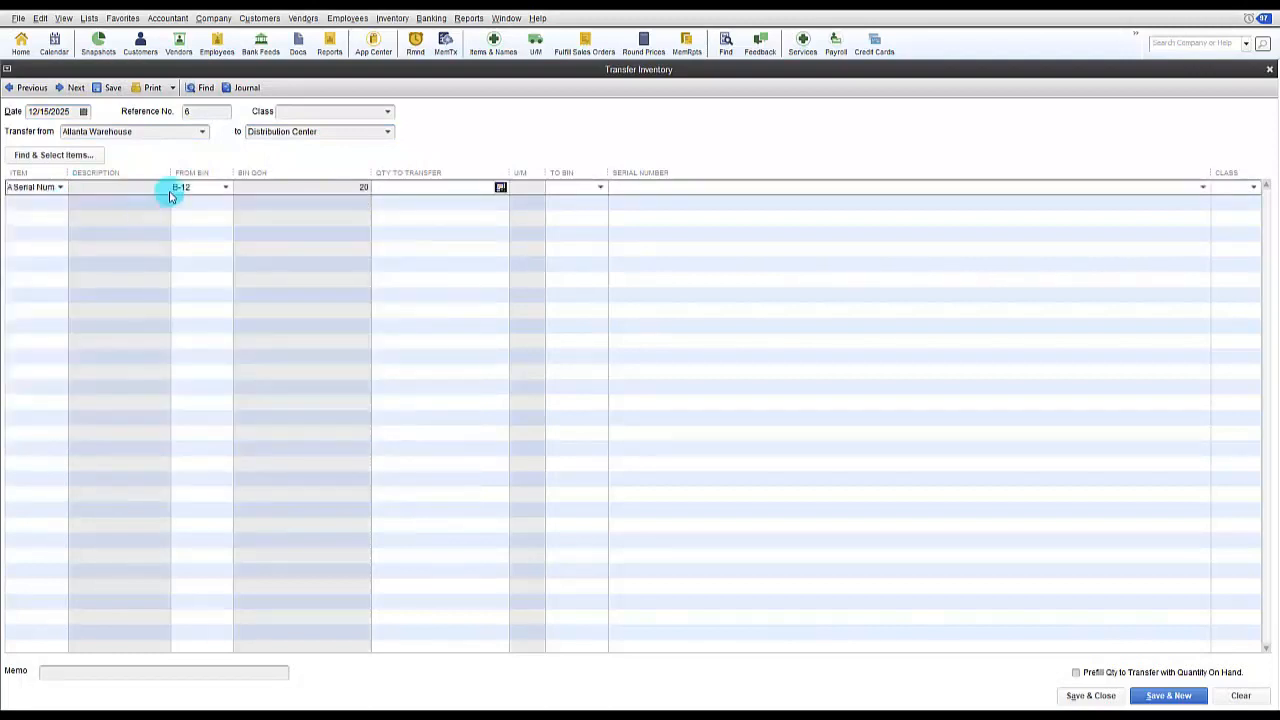
click(398, 187)
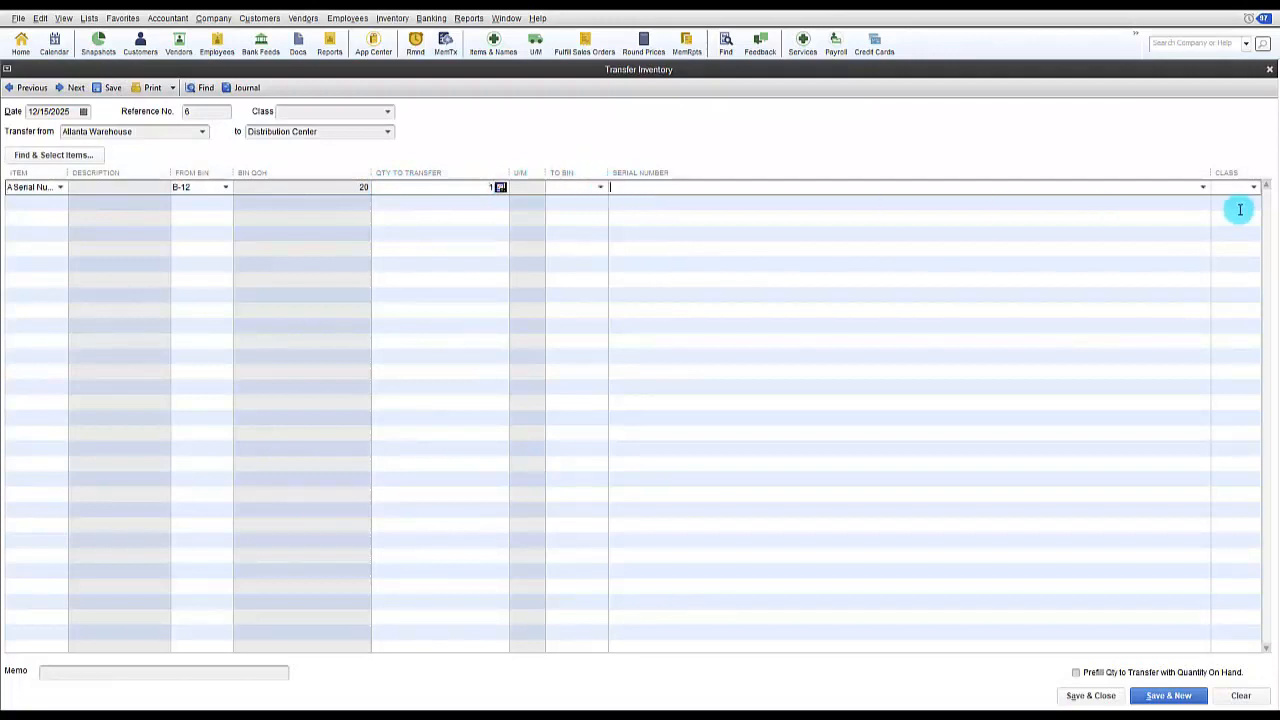
click(1202, 188)
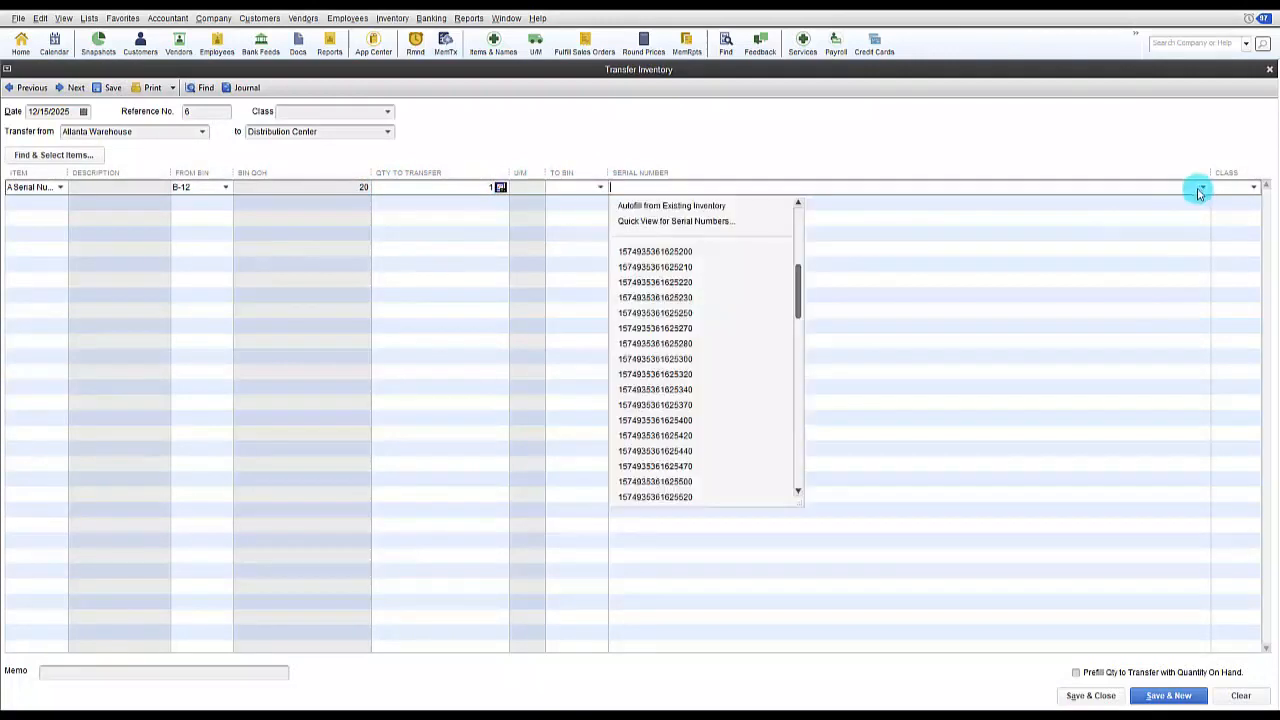
click(698, 254)
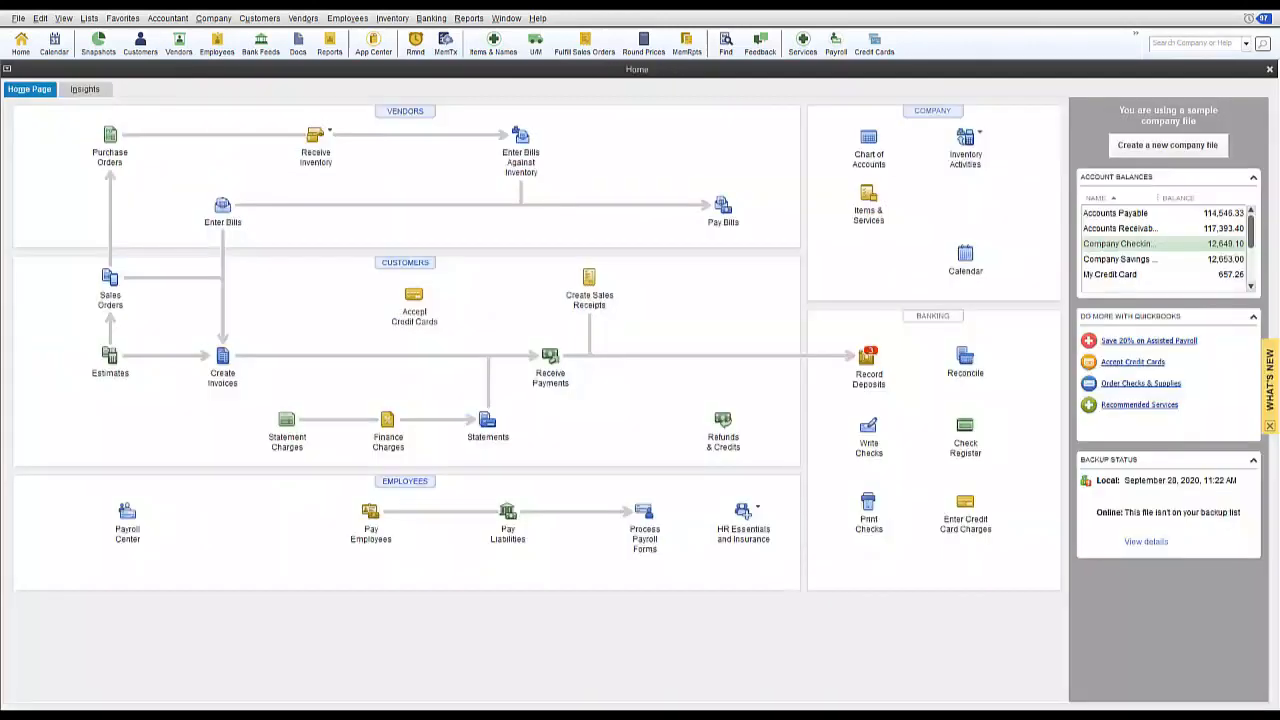
Start an inventory adjustment of type Serial Number for the Atlanta Warehouse site.
click(976, 137)
click(1008, 172)
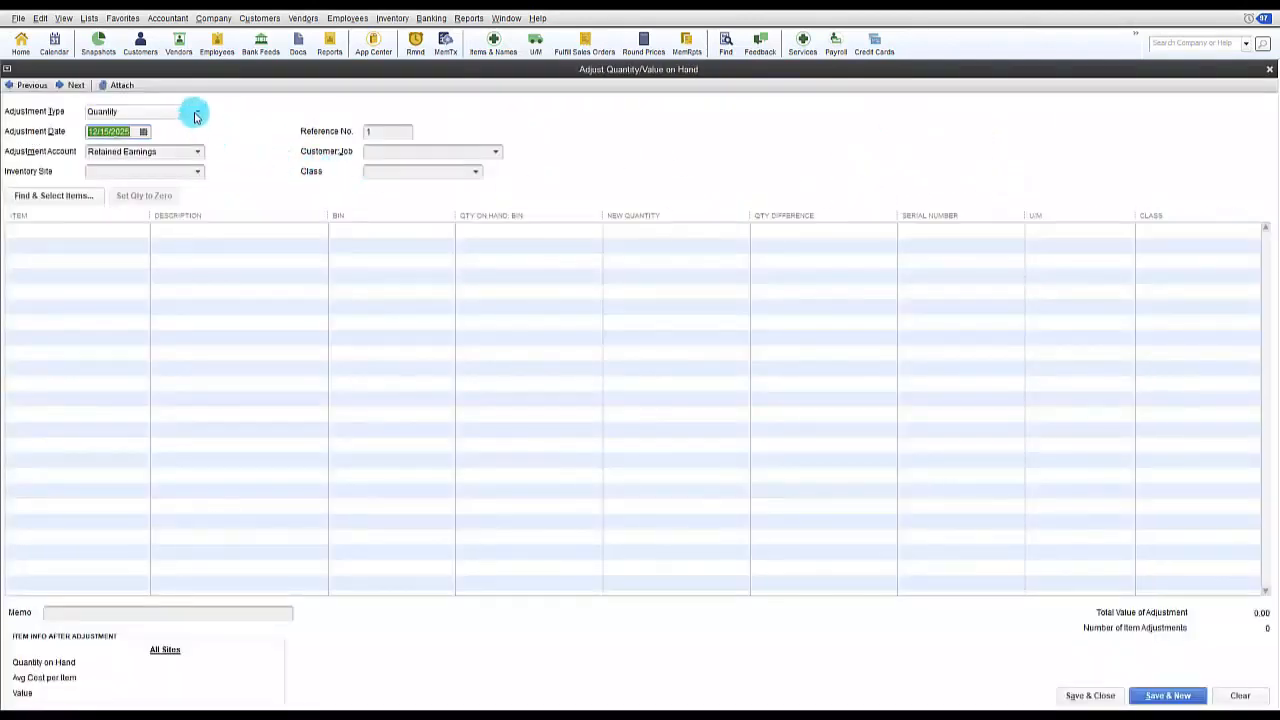
click(197, 111)
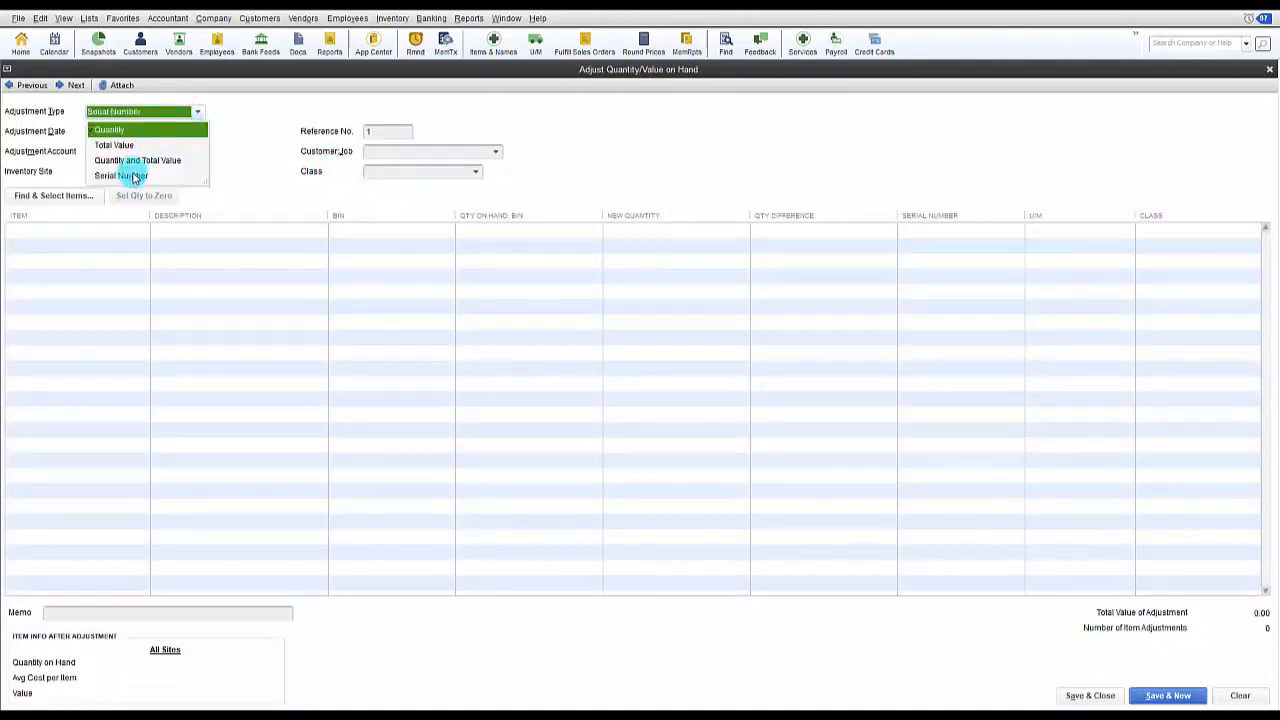
click(133, 176)
click(114, 170)
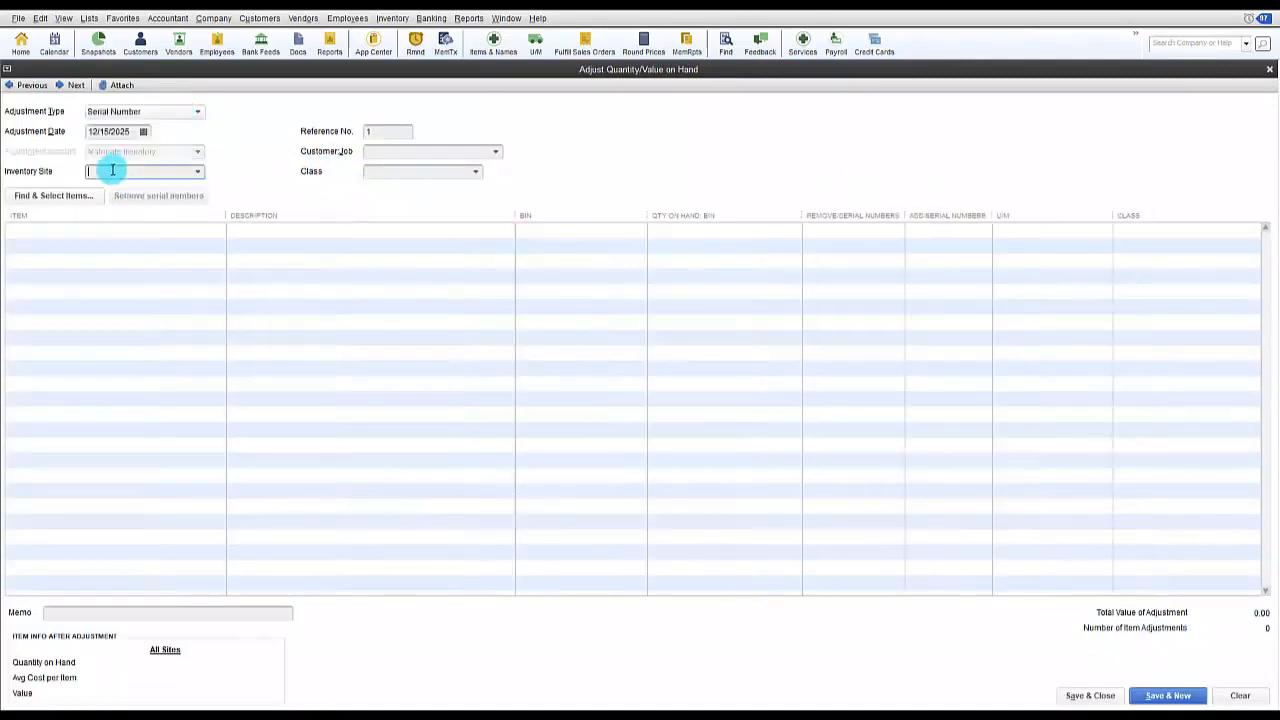
click(195, 172)
click(105, 218)
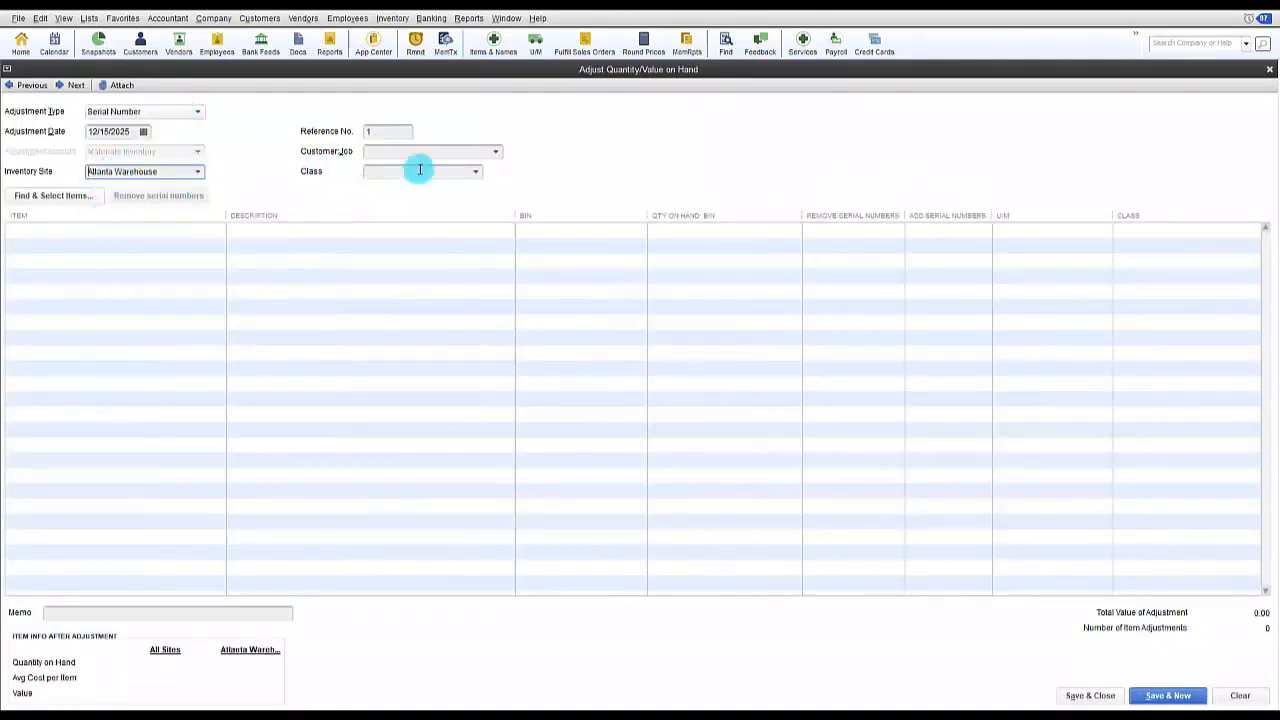
Put A Serial Number Part on the adjustment and view its empty entry list for added serial numbers, accepting it without entries.
click(200, 230)
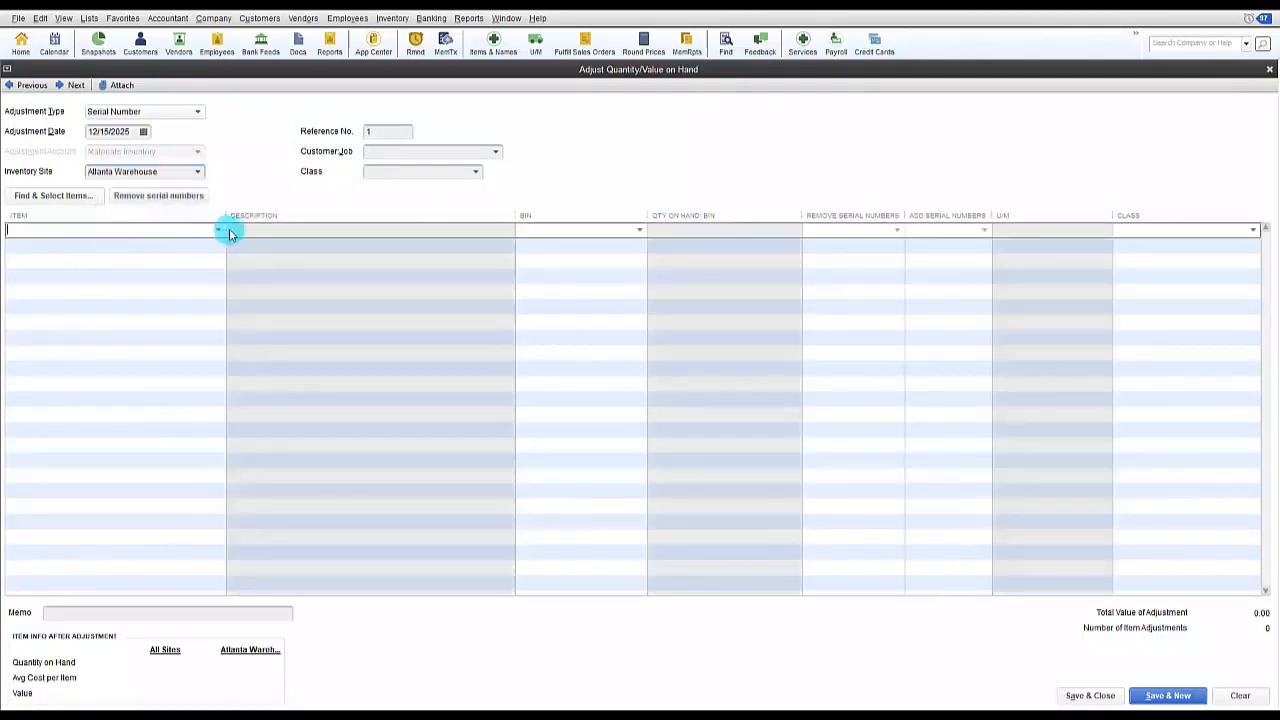
click(218, 230)
click(83, 277)
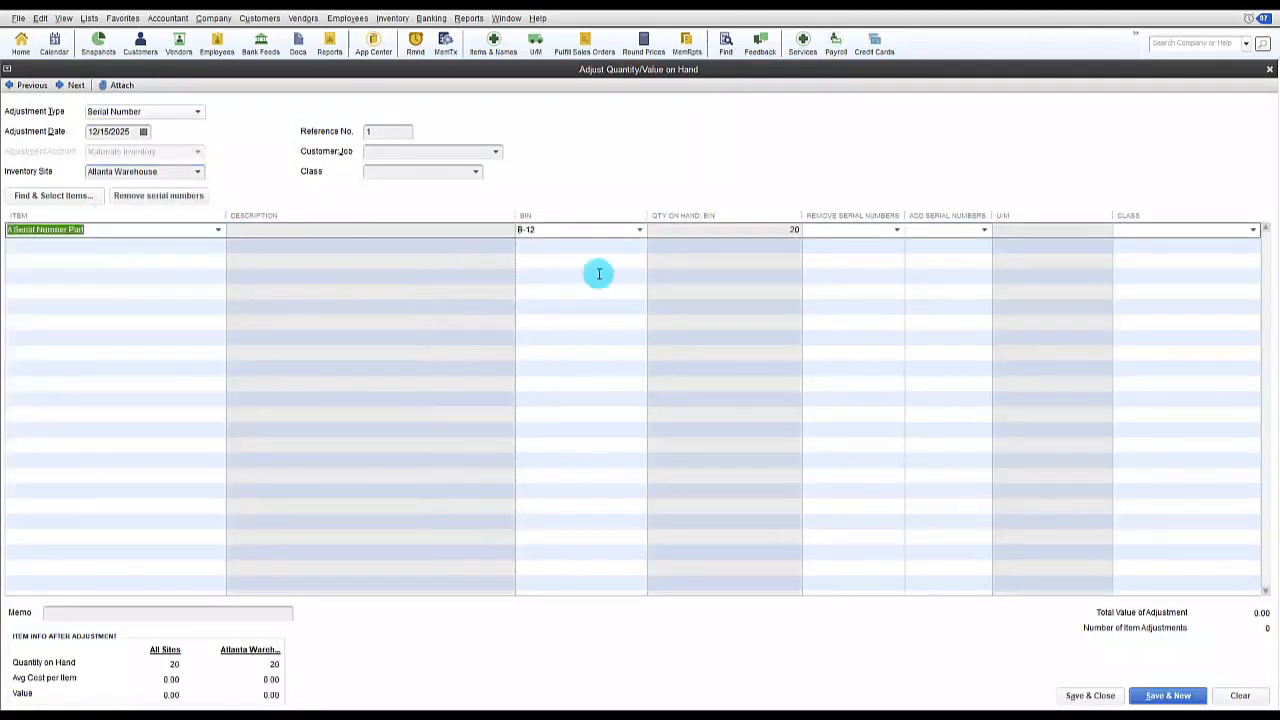
click(982, 231)
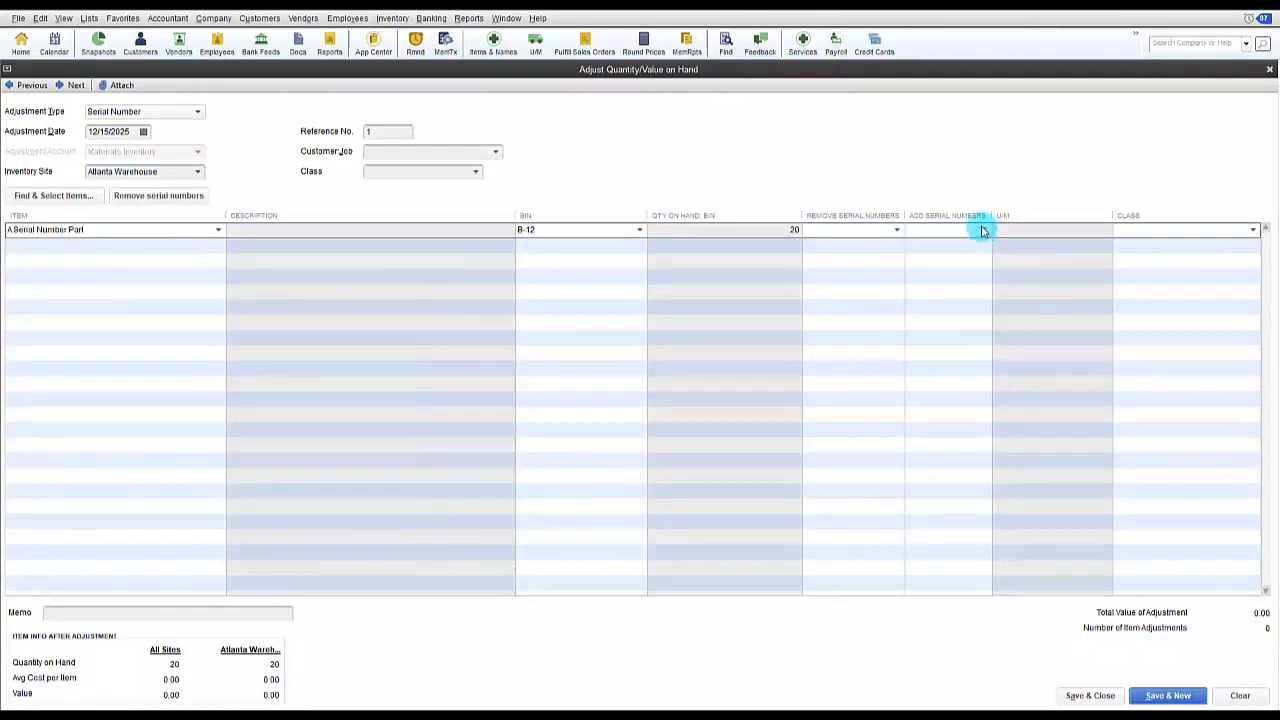
click(982, 251)
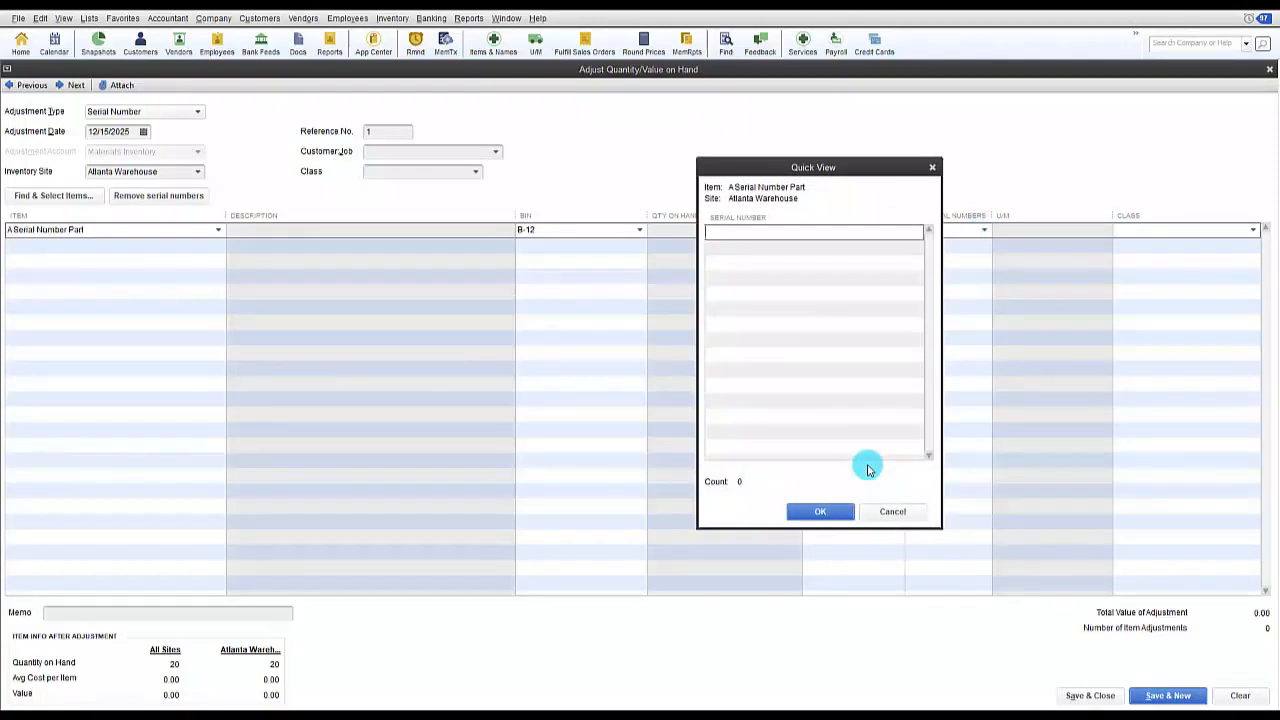
click(820, 512)
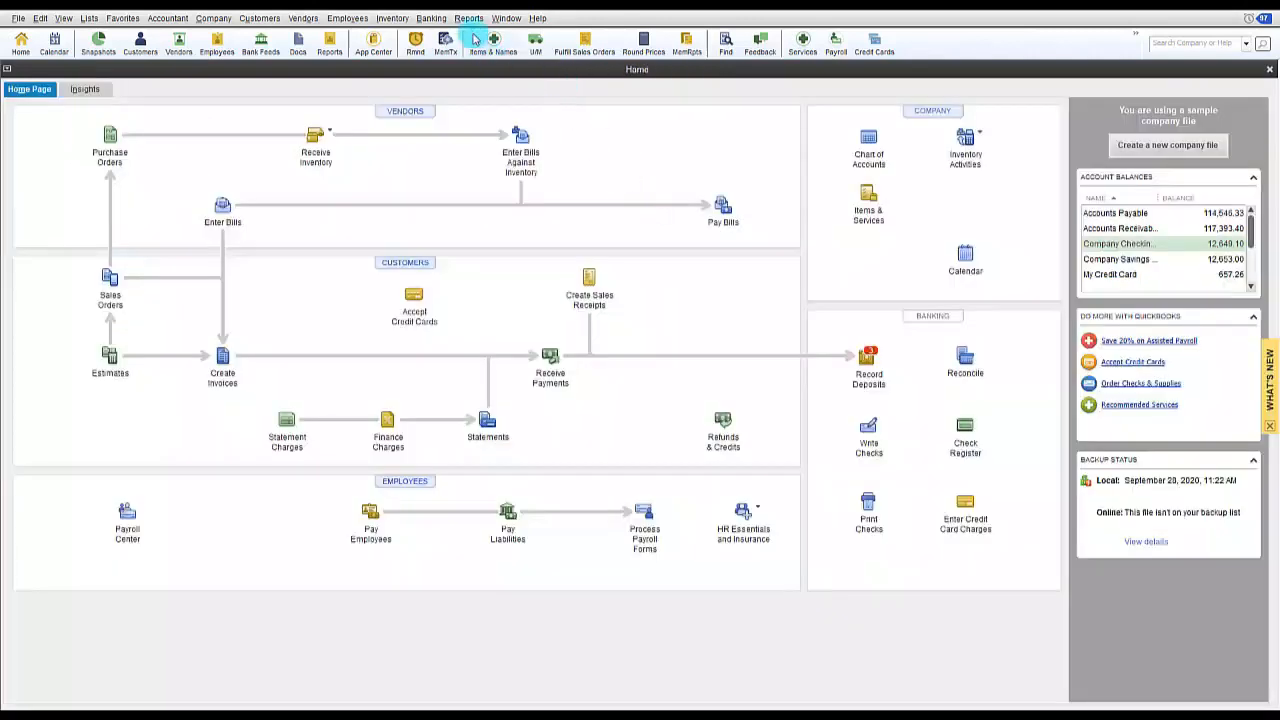
Review the Serial Numbers in Stock and Serial Numbers in Stock by Site inventory reports, closing both when done.
click(469, 19)
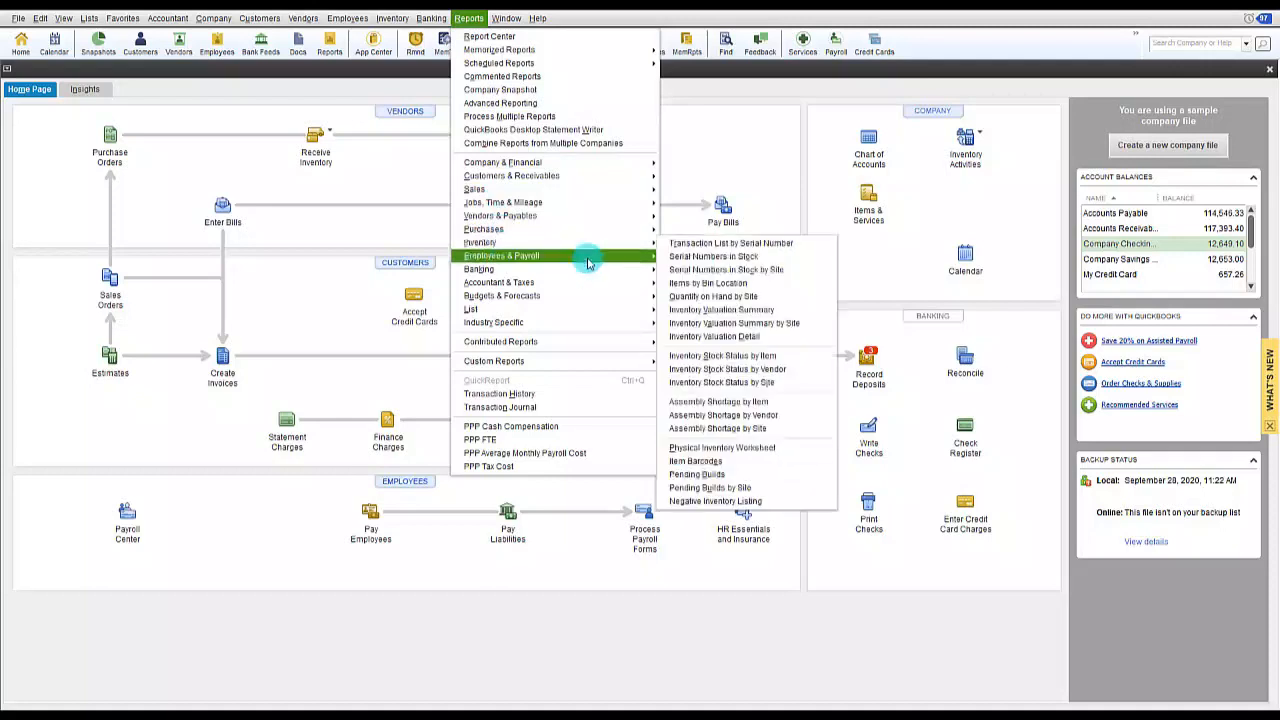
click(707, 257)
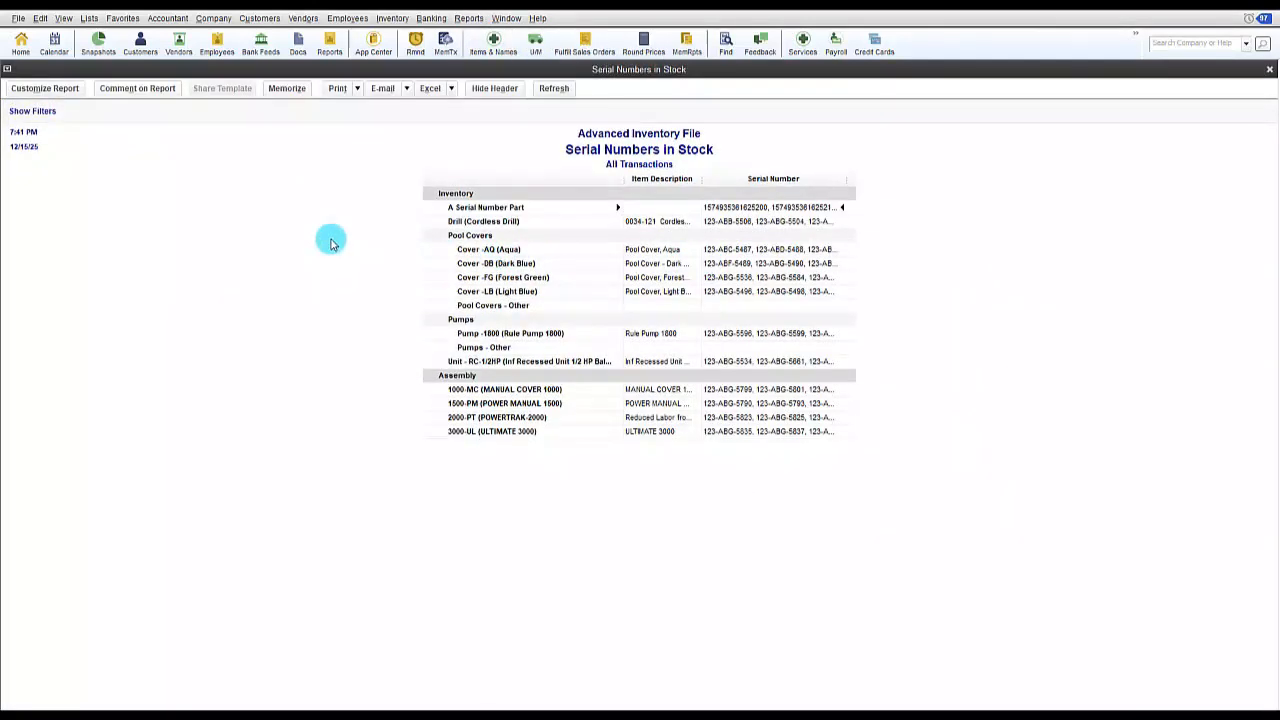
click(463, 19)
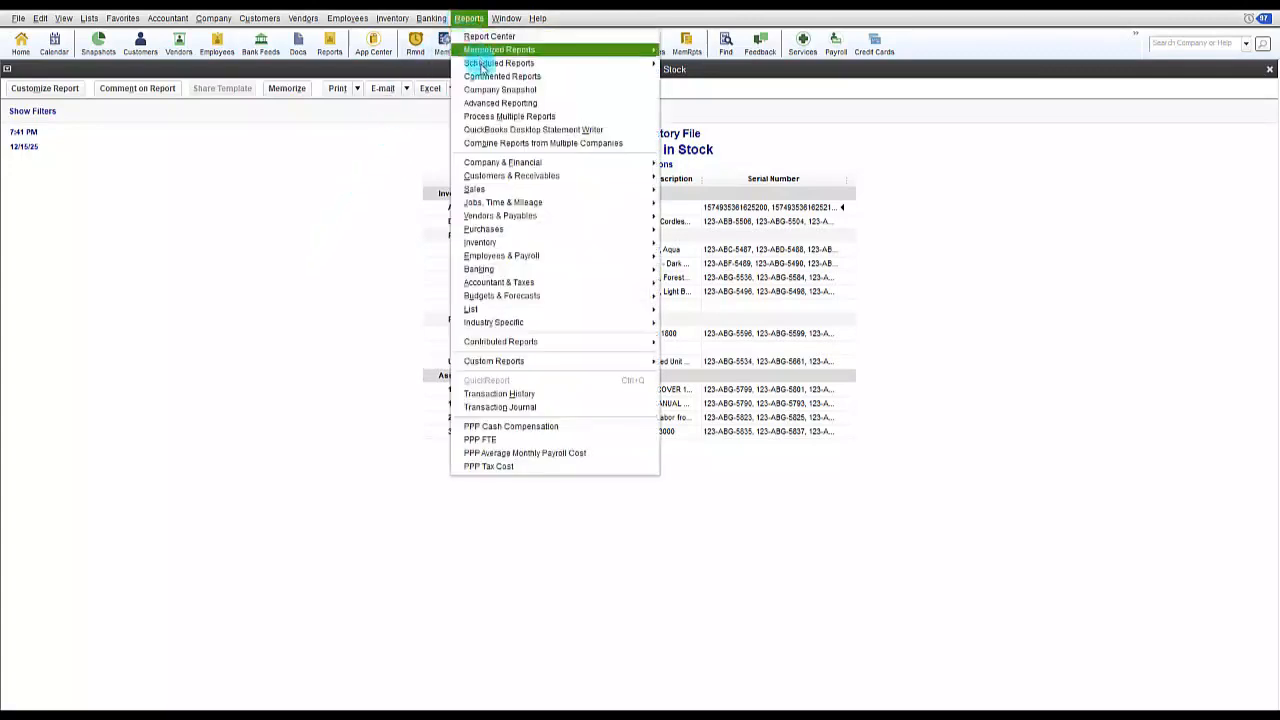
mouse_move(510, 243)
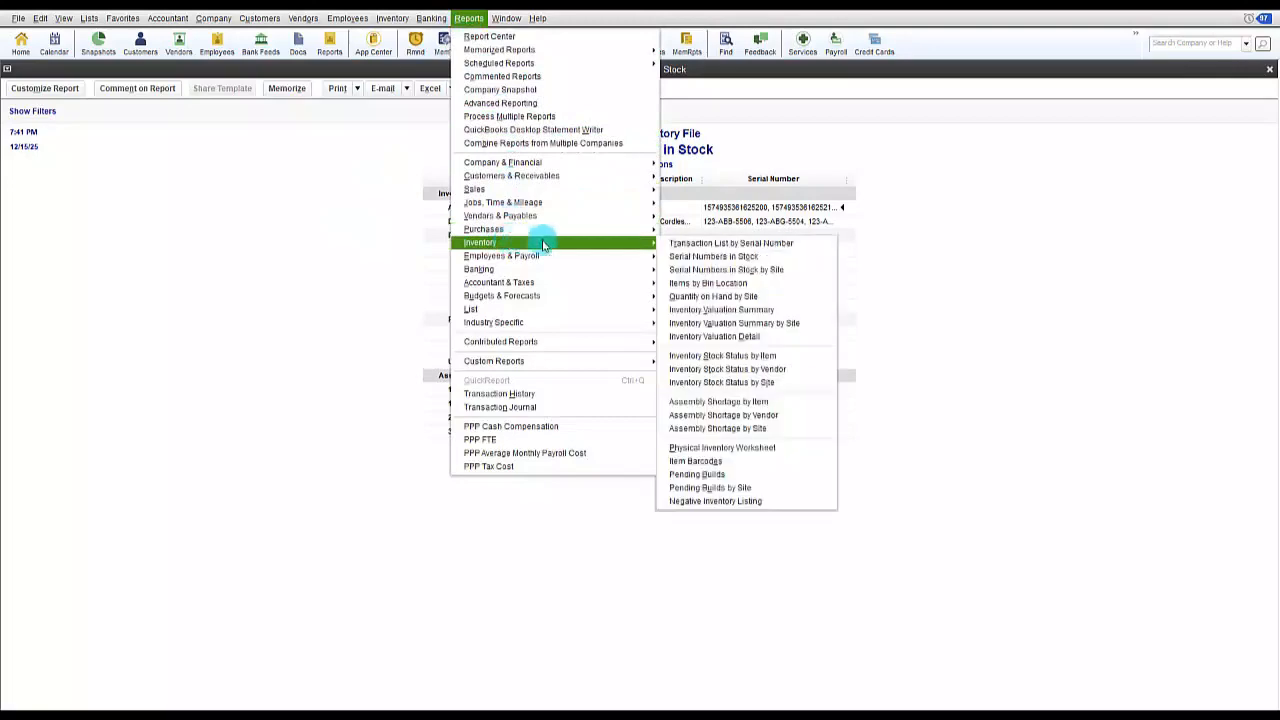
click(712, 269)
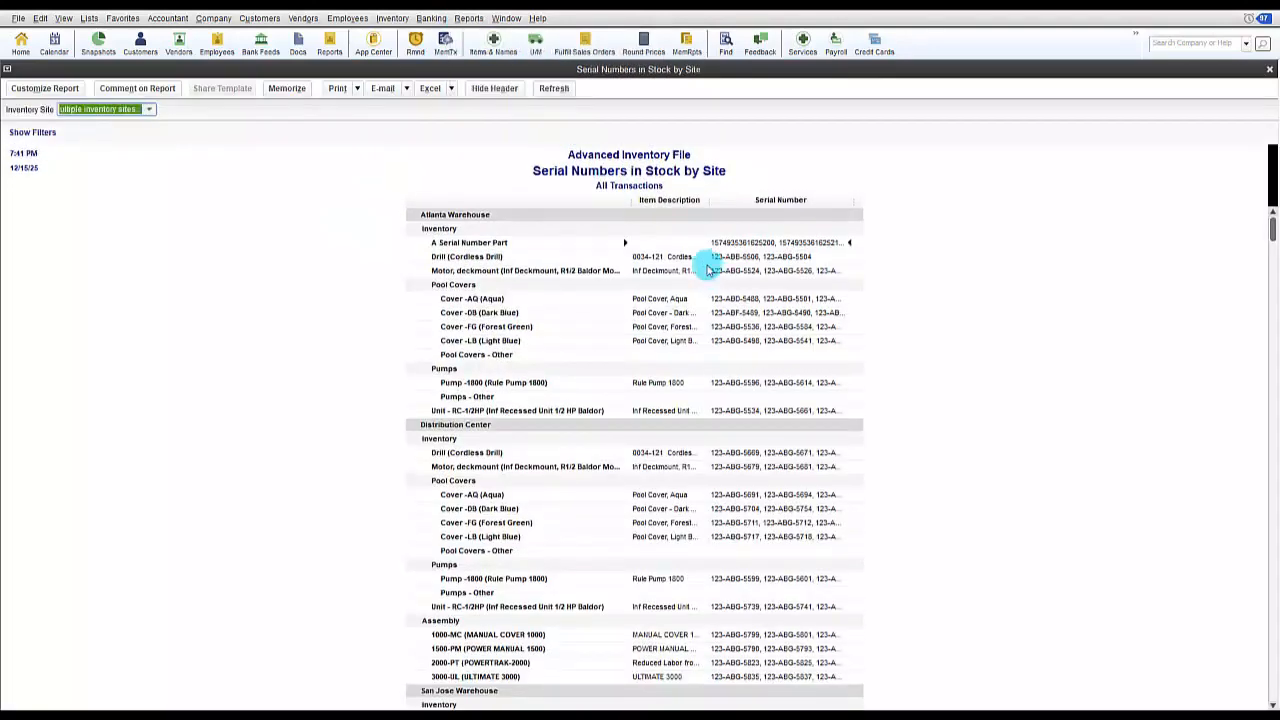
scroll(343, 332, down, 3)
scroll(343, 332, down, 5)
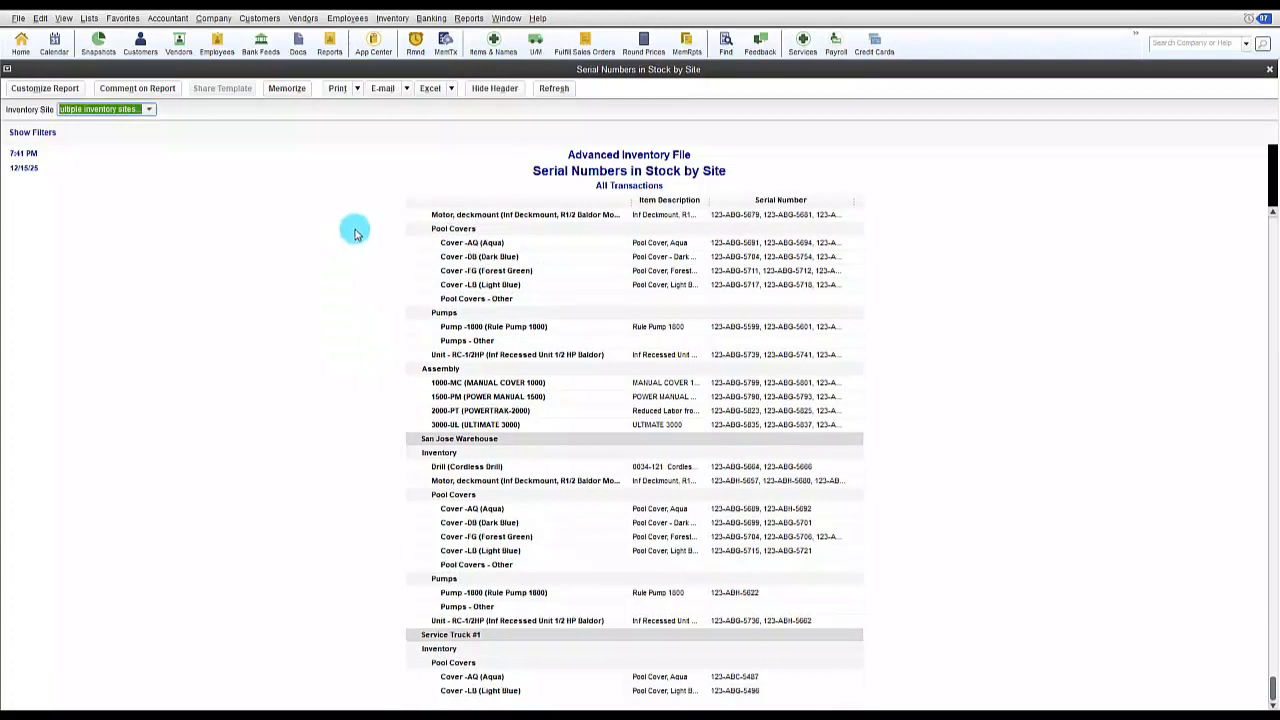
click(1269, 70)
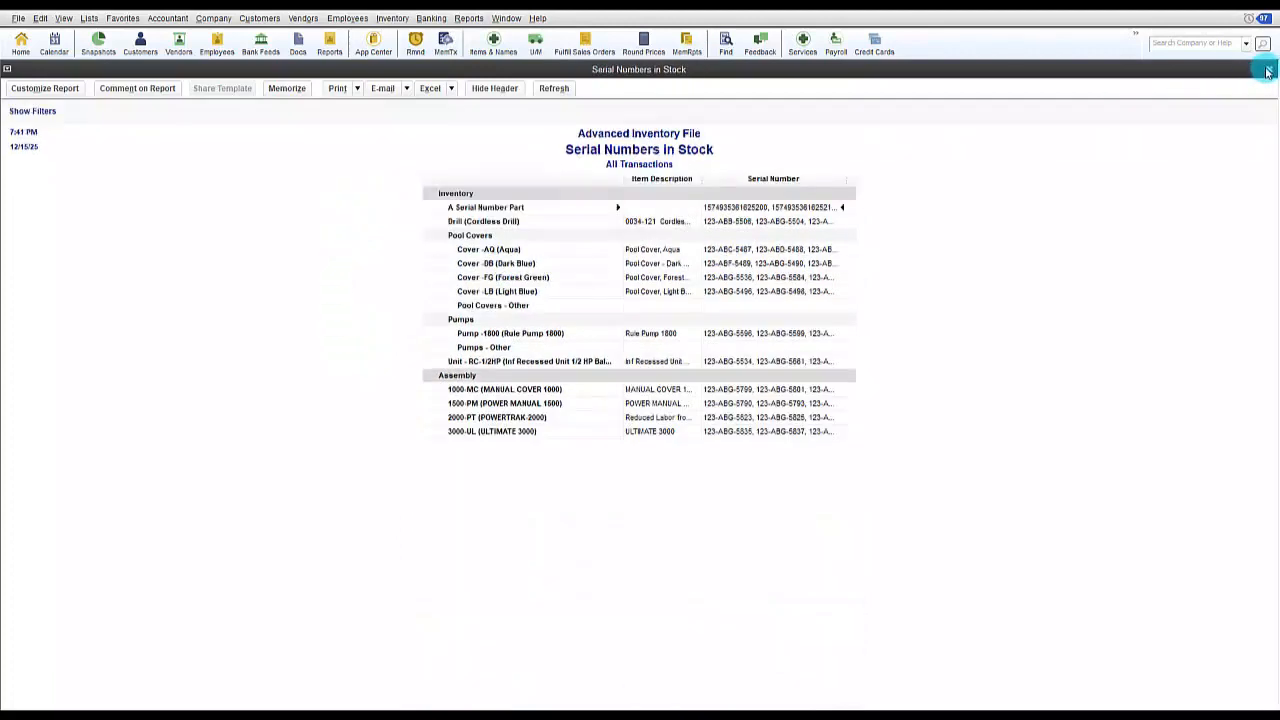
click(1268, 72)
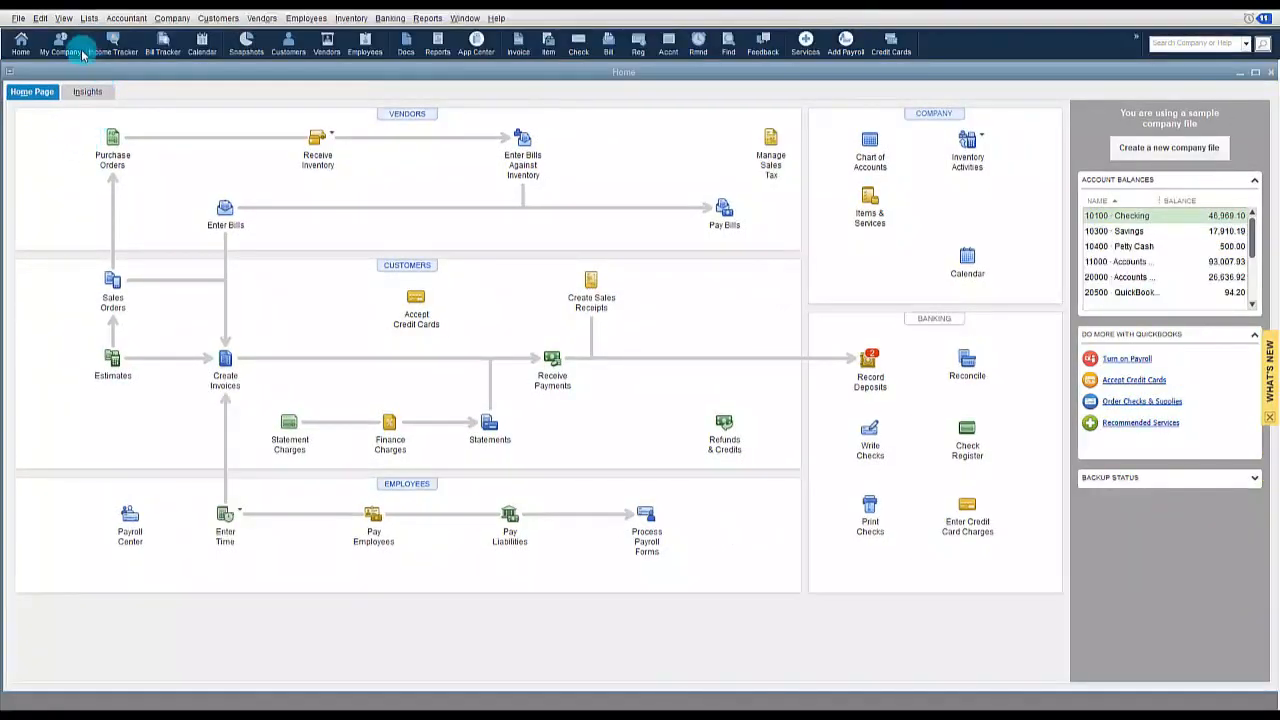
Open the Advanced Inventory Settings from the company preferences for Items & Inventory.
click(40, 19)
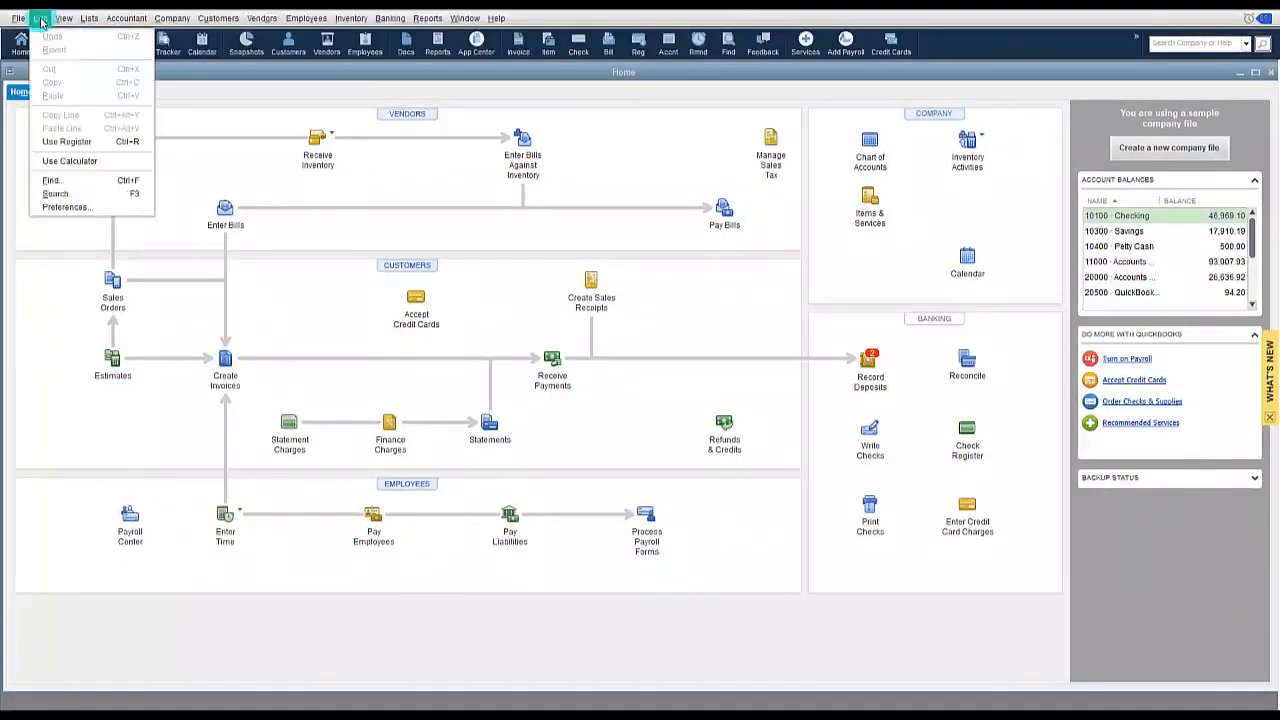
click(91, 210)
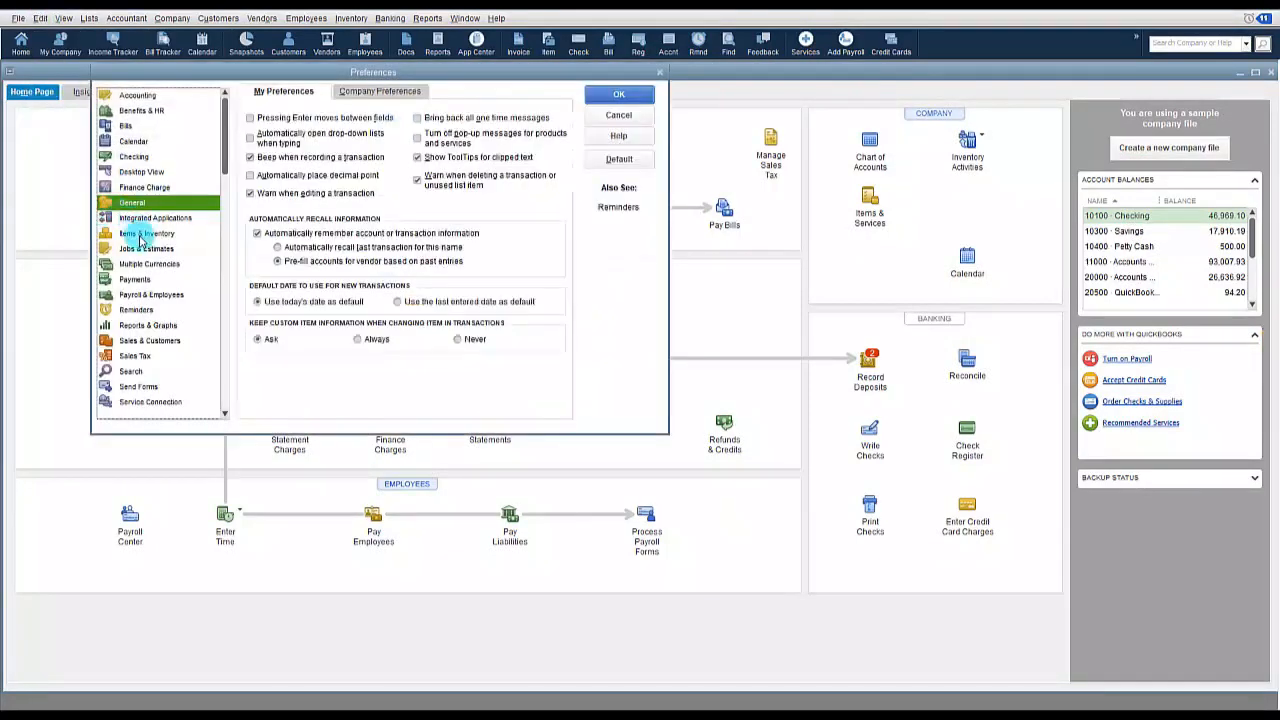
click(140, 236)
click(366, 93)
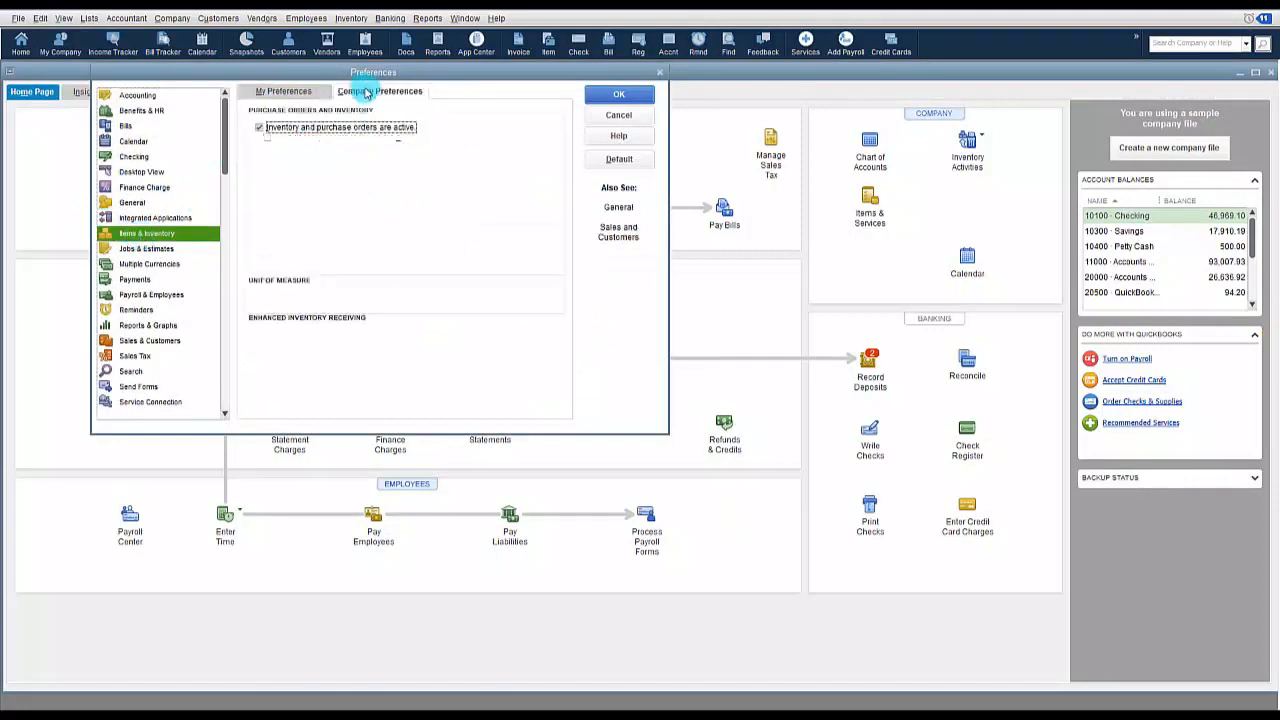
click(284, 128)
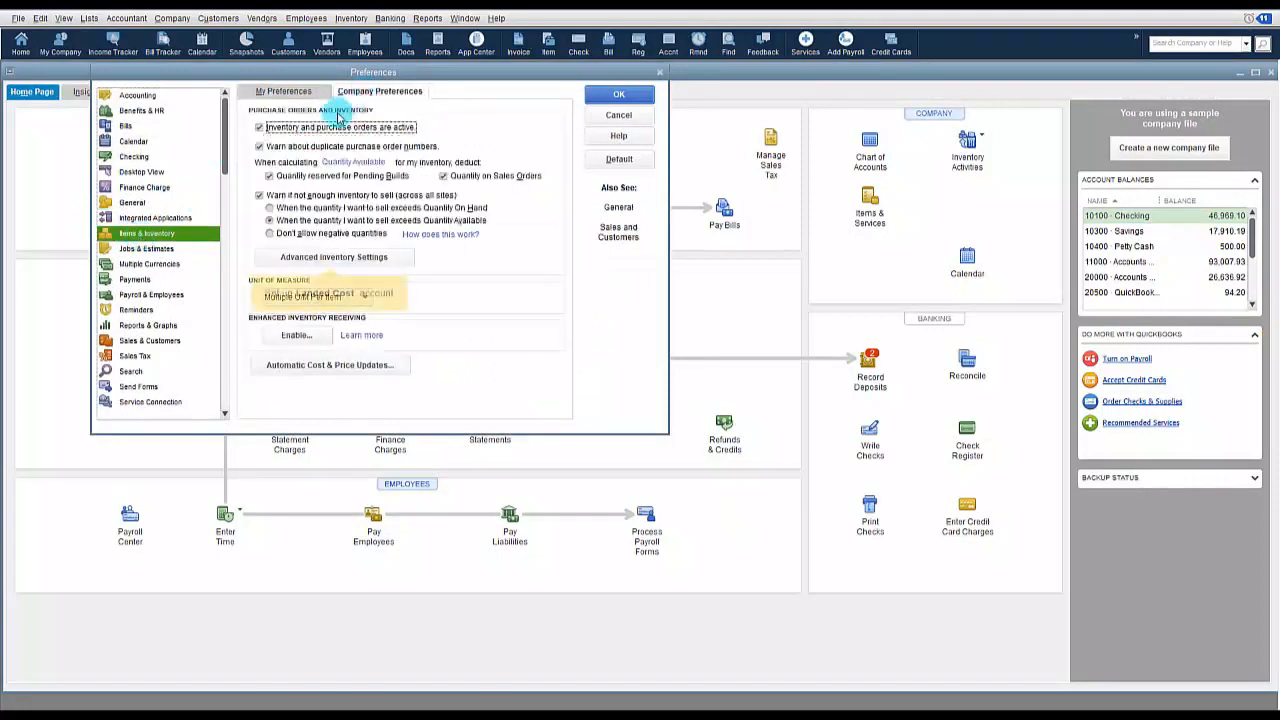
click(313, 260)
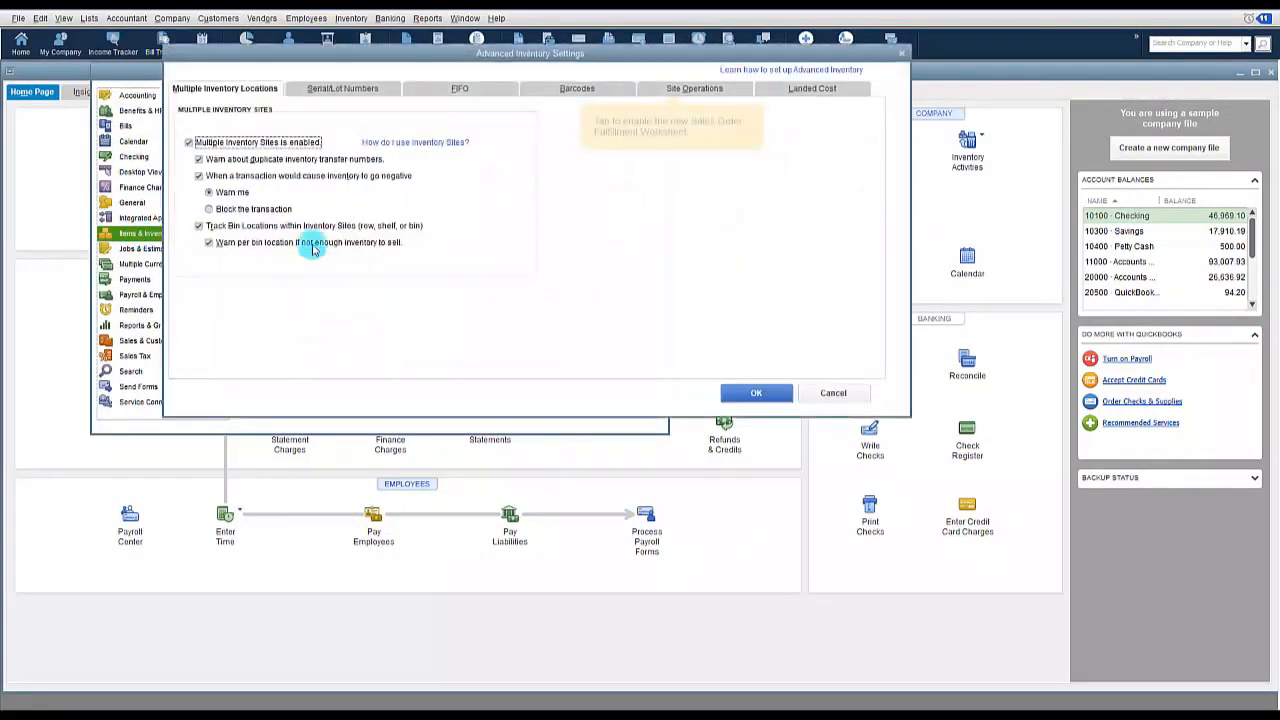
Examine the lot number settings and the warning choices for blank or nonexistent lot numbers, and accept the preferences.
click(319, 88)
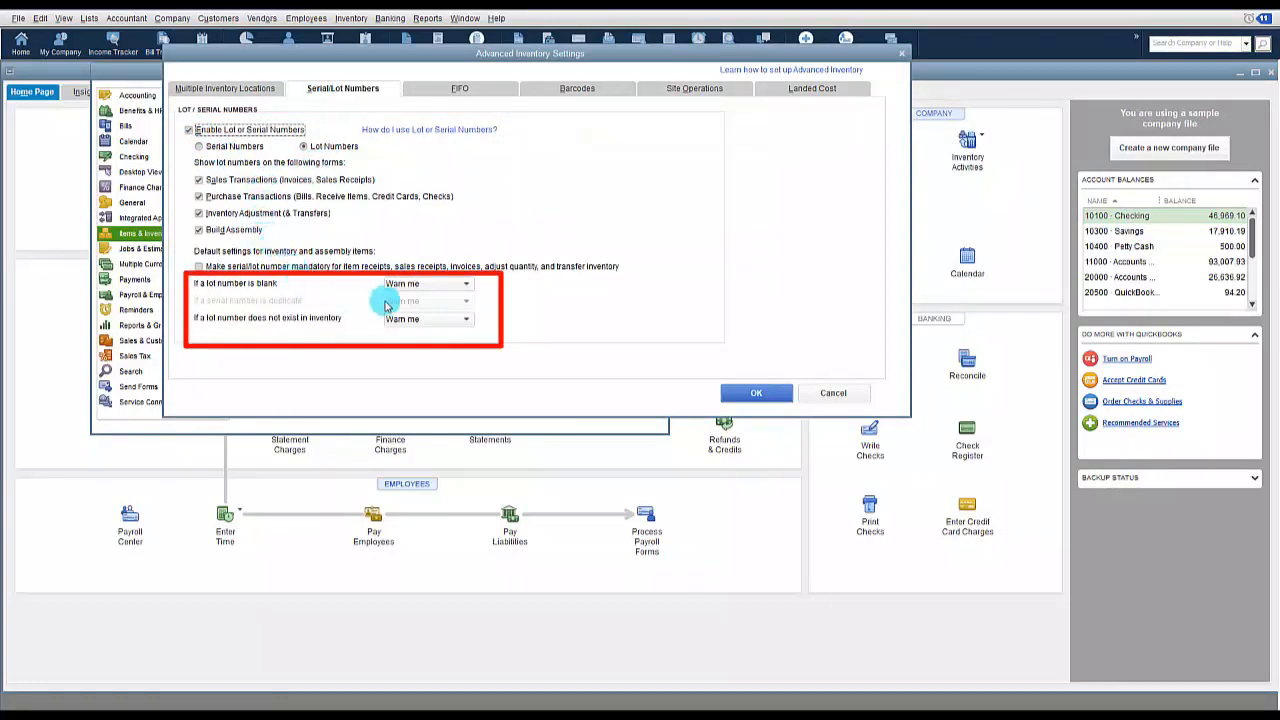
click(465, 285)
click(465, 287)
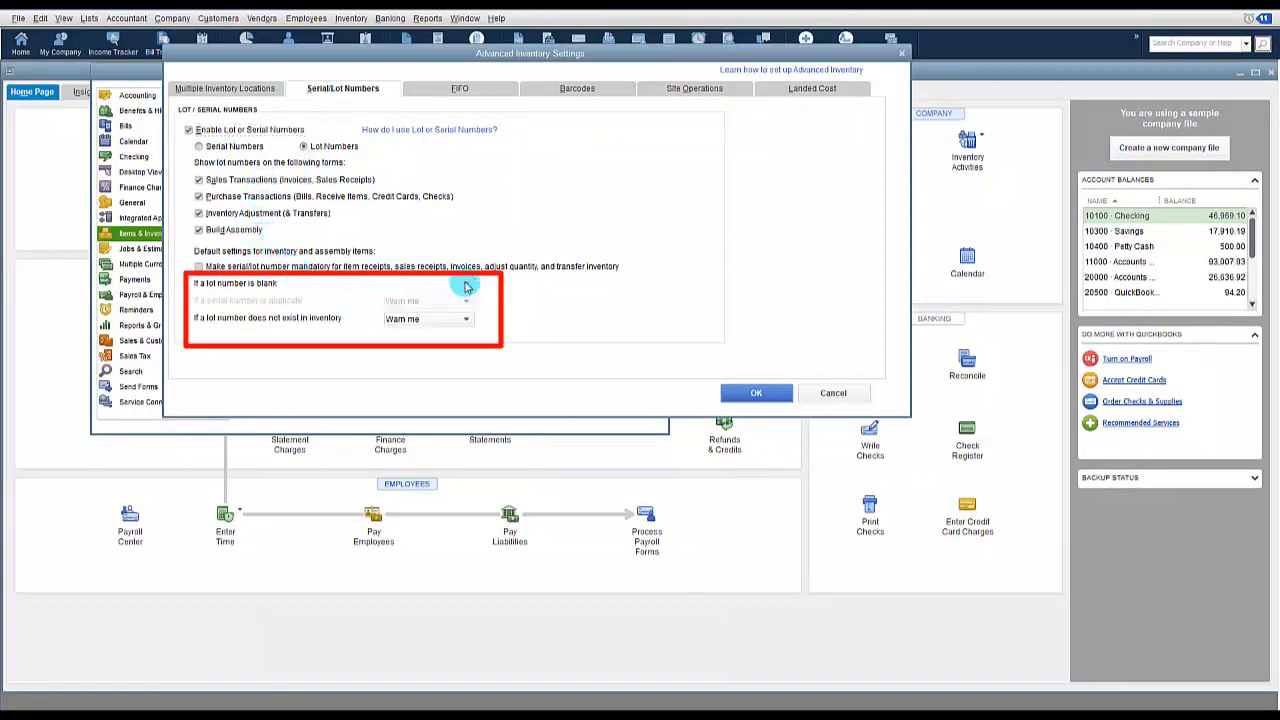
click(466, 320)
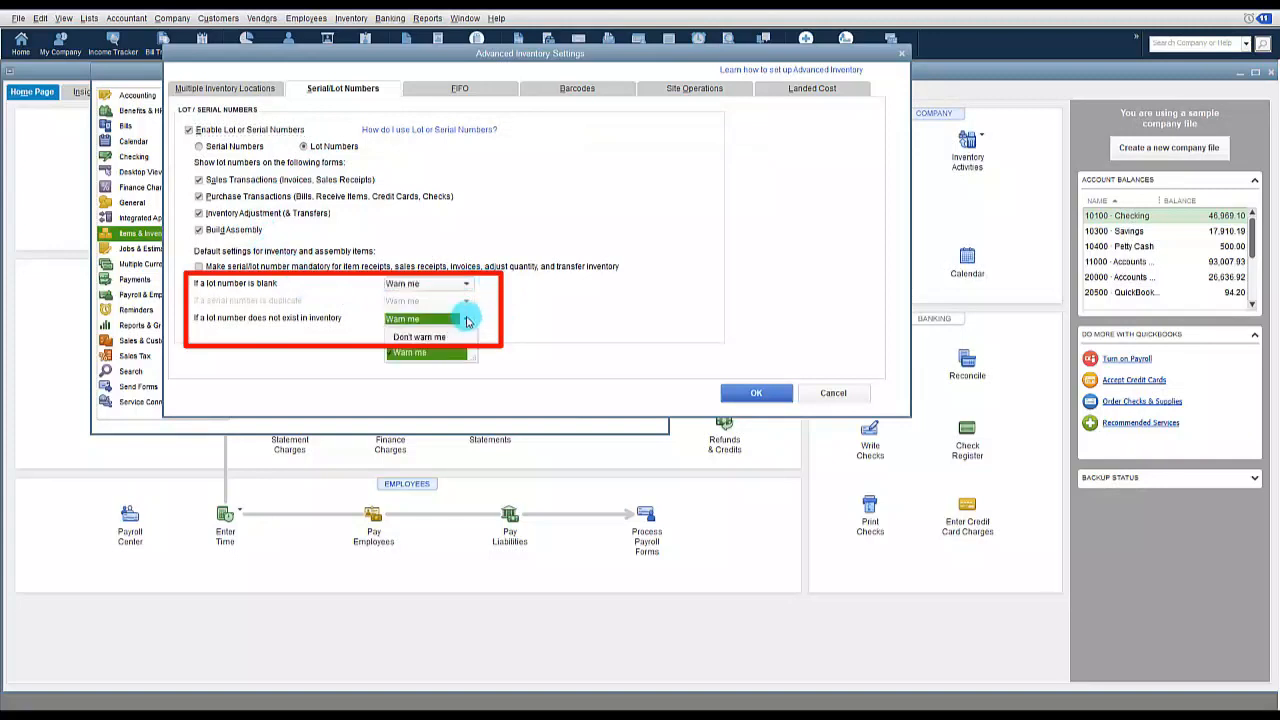
click(466, 321)
click(789, 398)
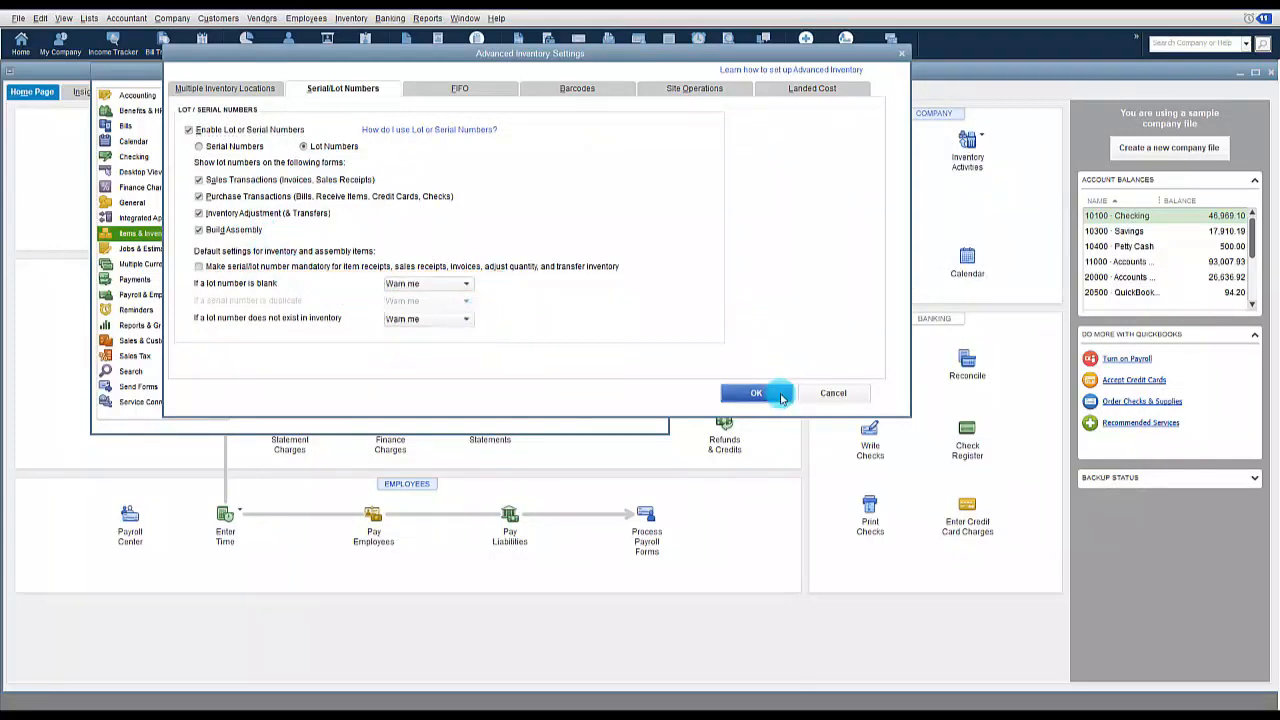
click(628, 95)
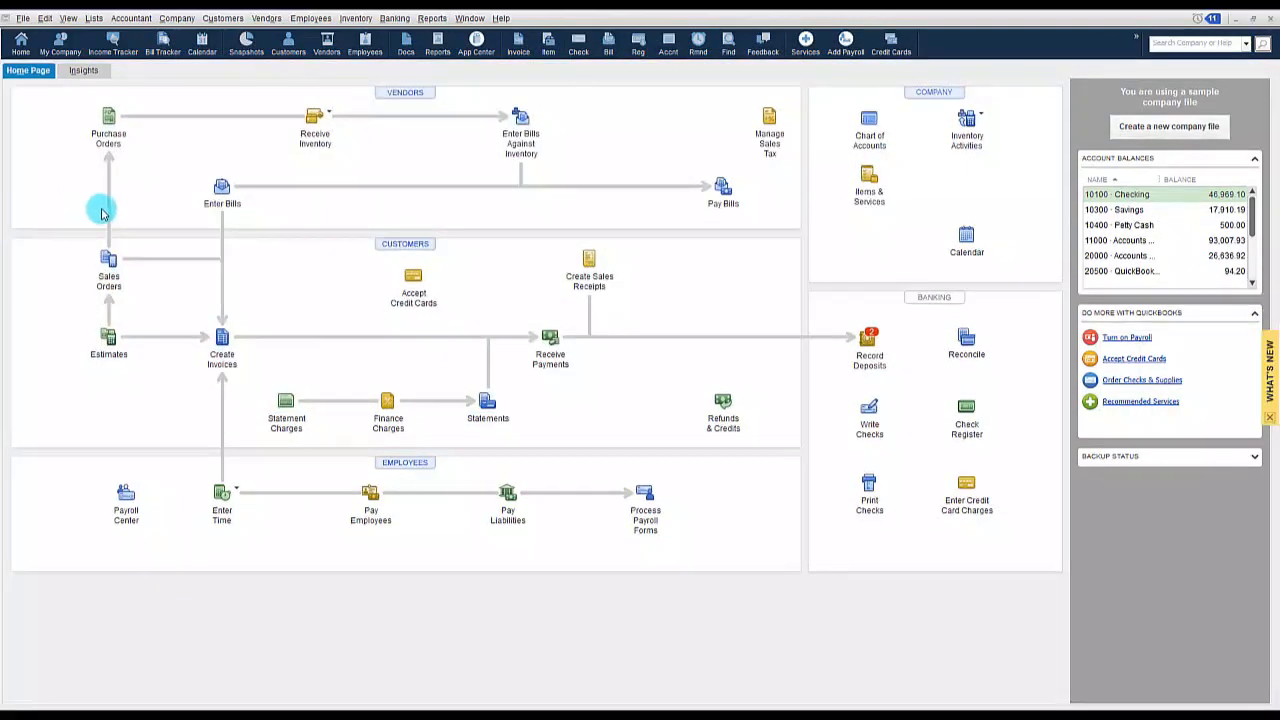
Start a bill for received inventory with A New Vendor as the vendor.
click(329, 113)
click(333, 123)
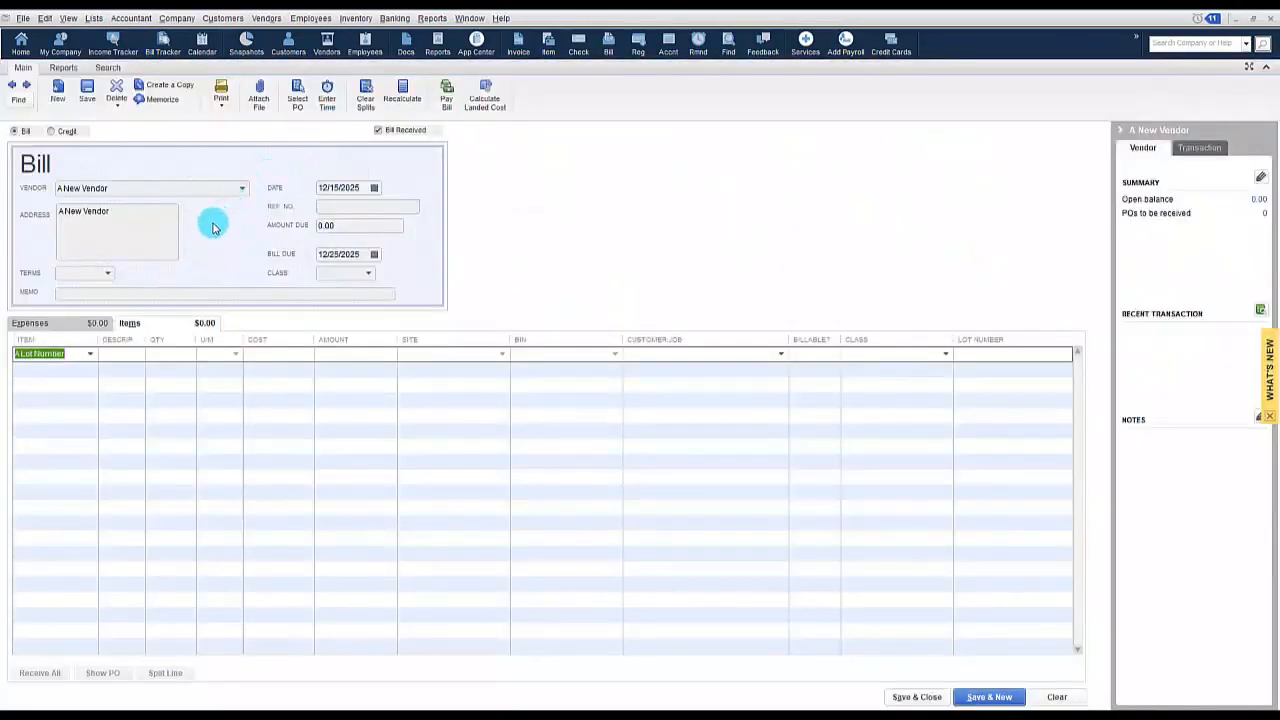
click(116, 188)
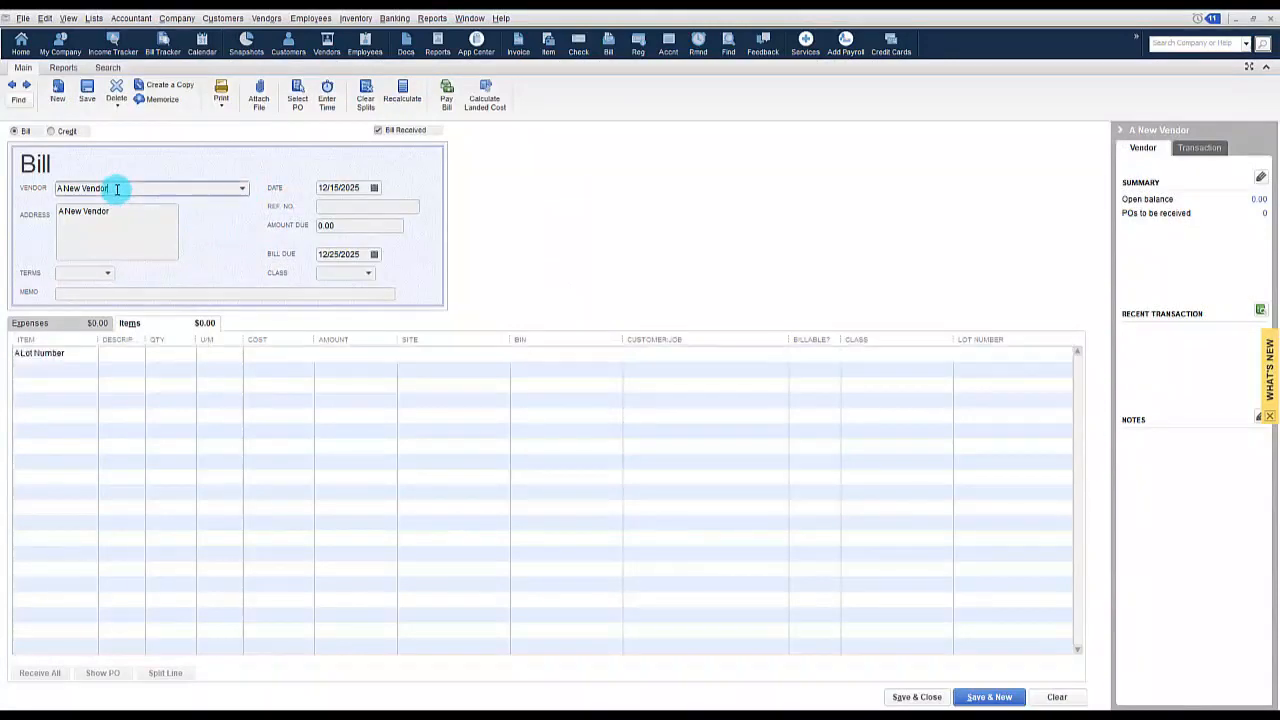
Enter 50 units of item A Lot Number on the bill at Main Warehouse with lot number 582.
click(79, 358)
key(Tab)
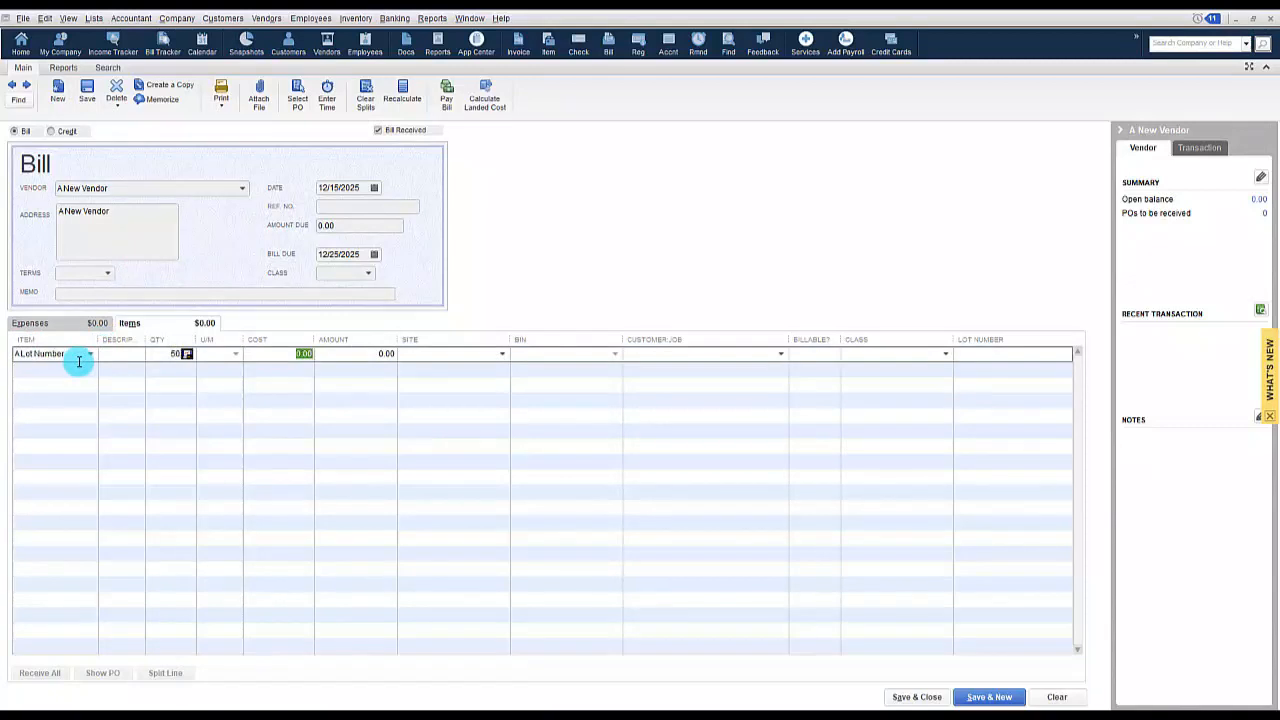
click(502, 355)
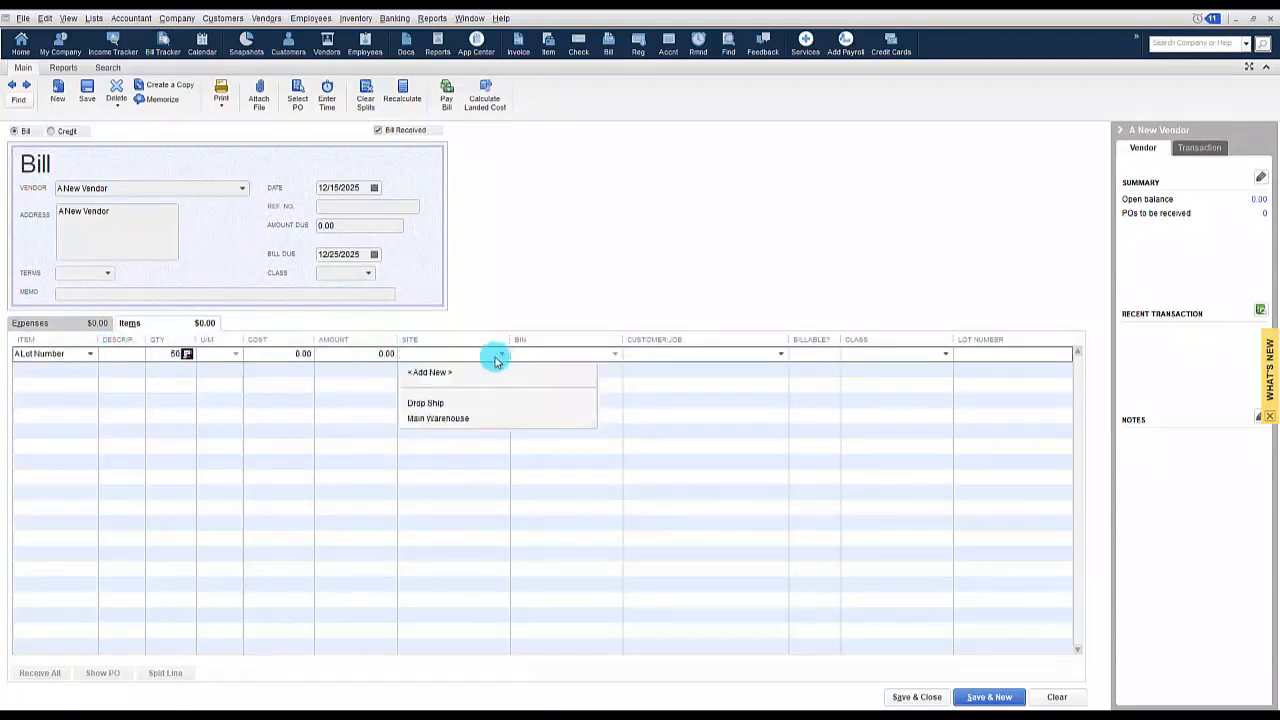
click(470, 420)
click(980, 355)
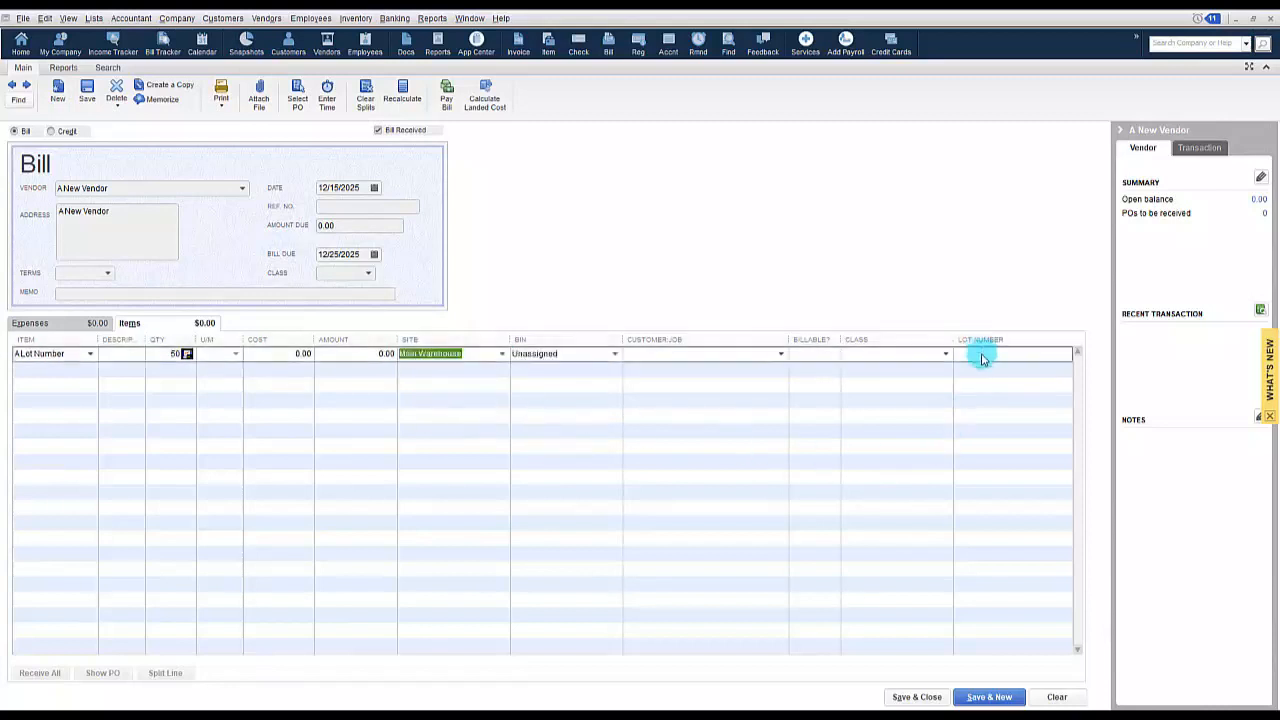
text(582)
key(Tab)
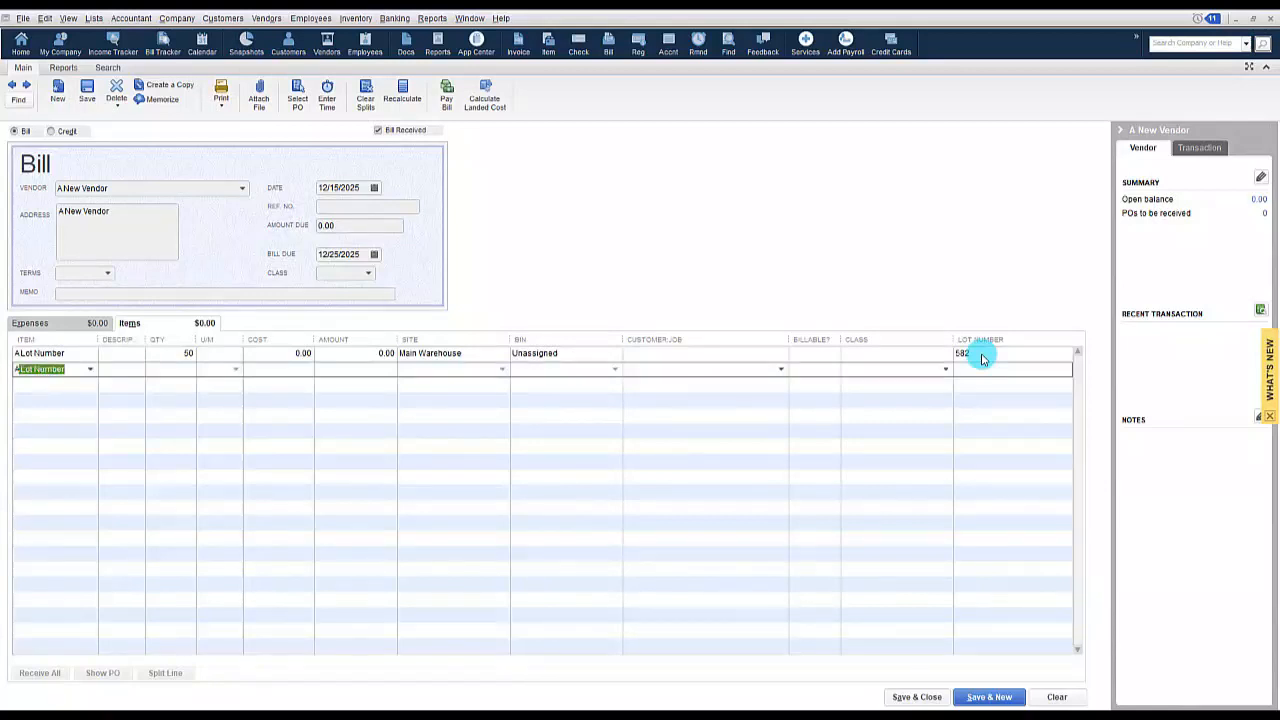
Add a second bill line for 50 units of A Lot Number at Main Warehouse with lot number 582-1.
key(Tab)
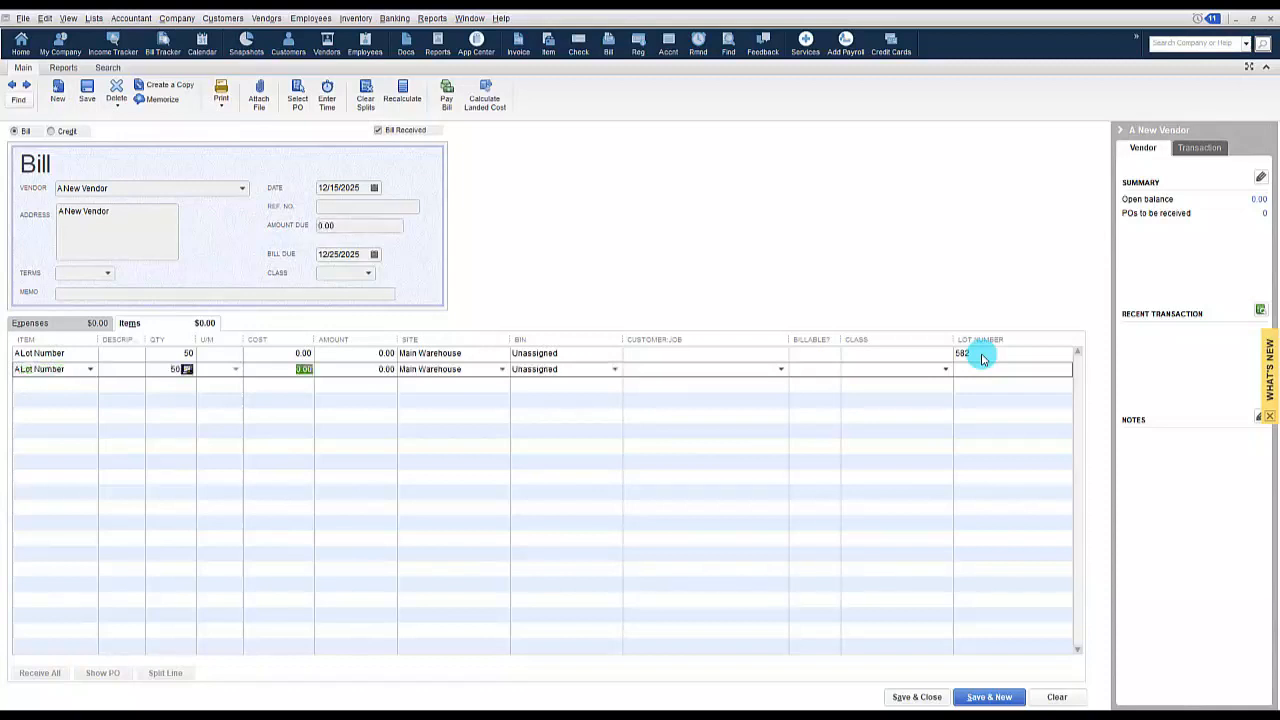
key(Tab)
key(Tab)
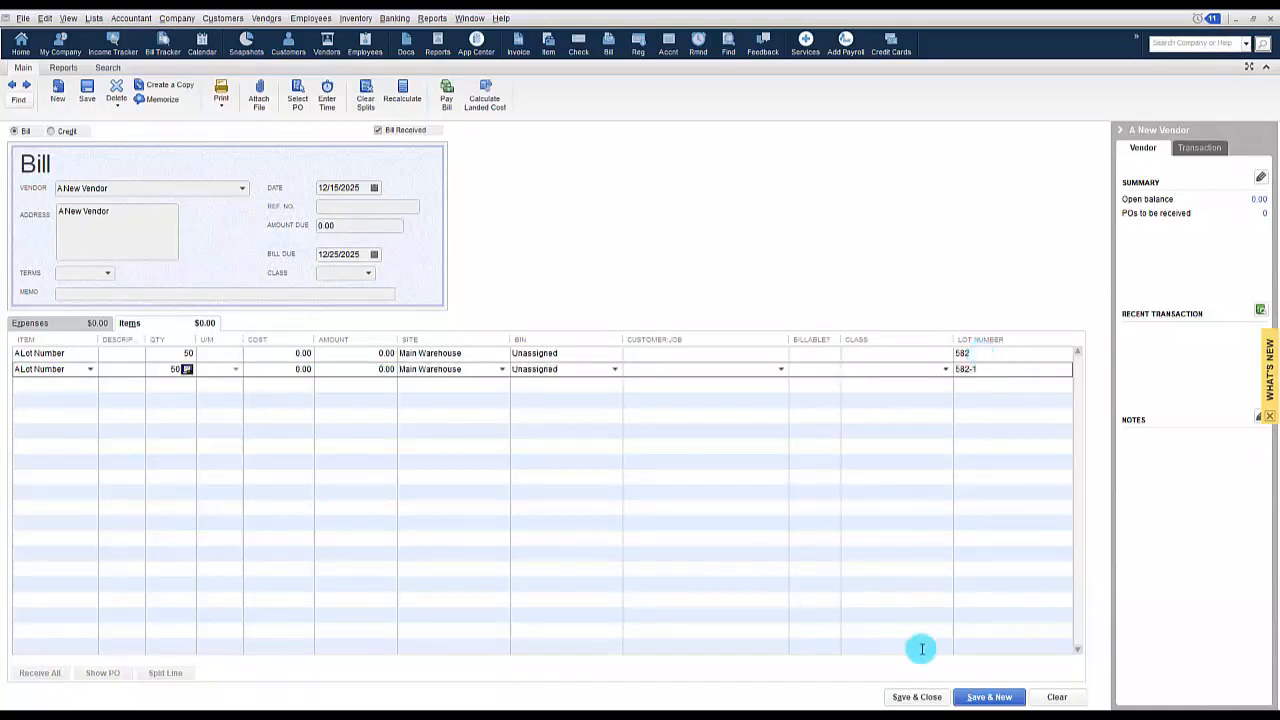
Save and close the bill, and start an invoice with A Lot Number as the first line's item.
click(918, 696)
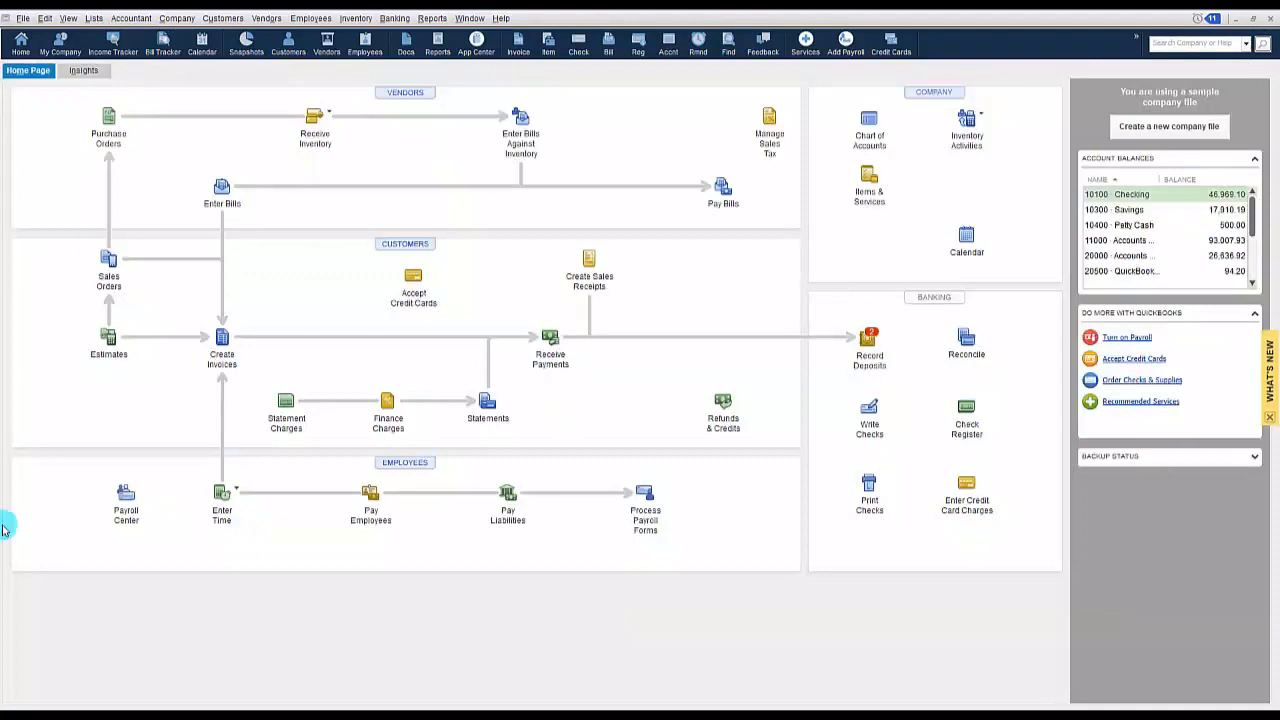
click(222, 338)
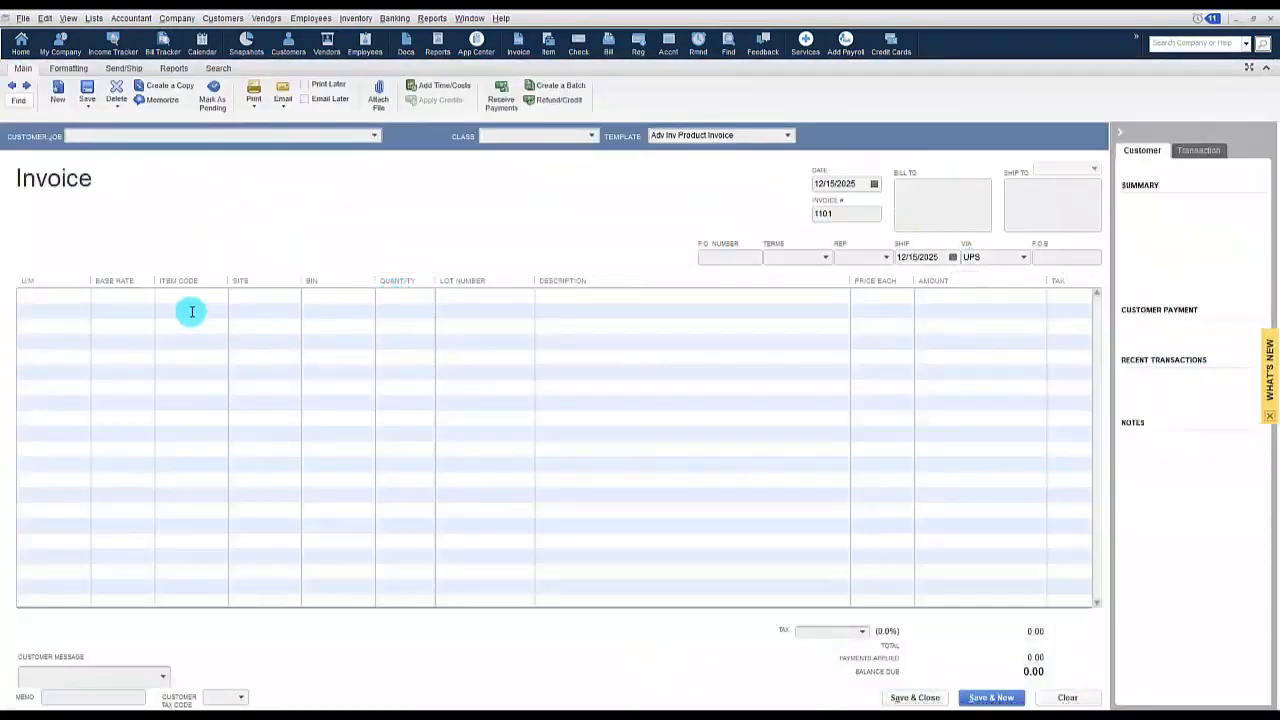
click(193, 295)
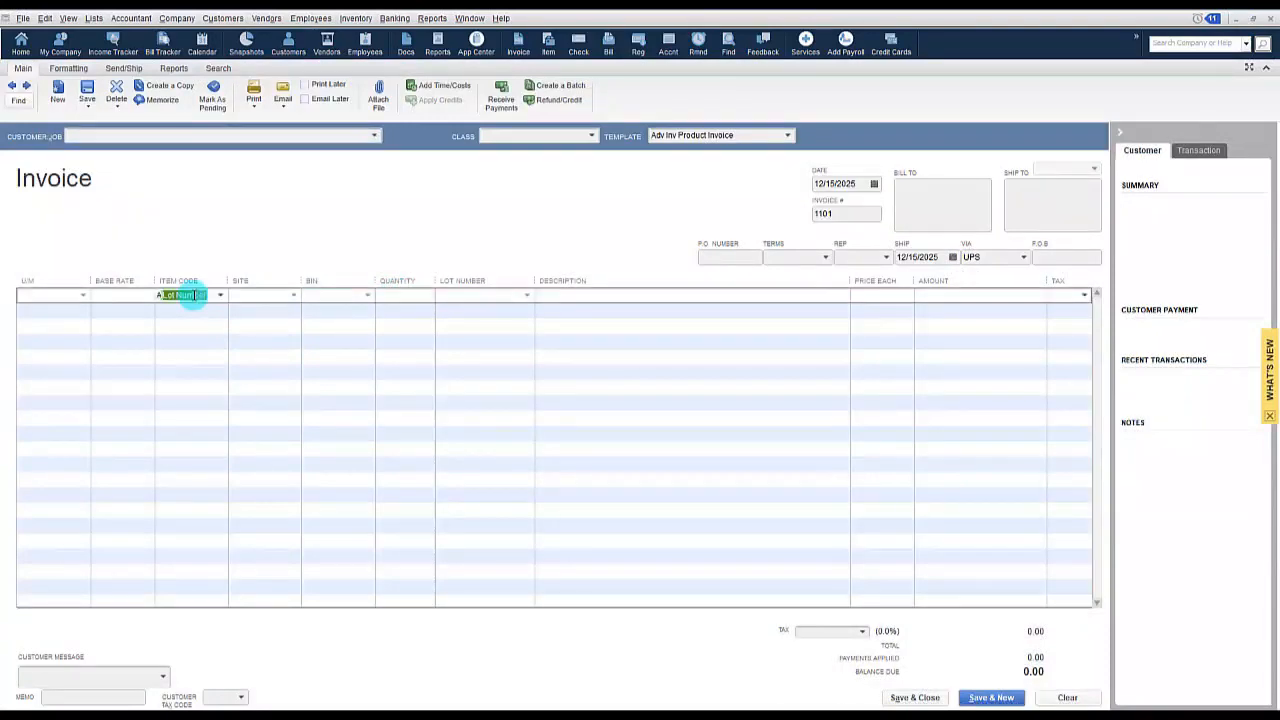
key(Tab)
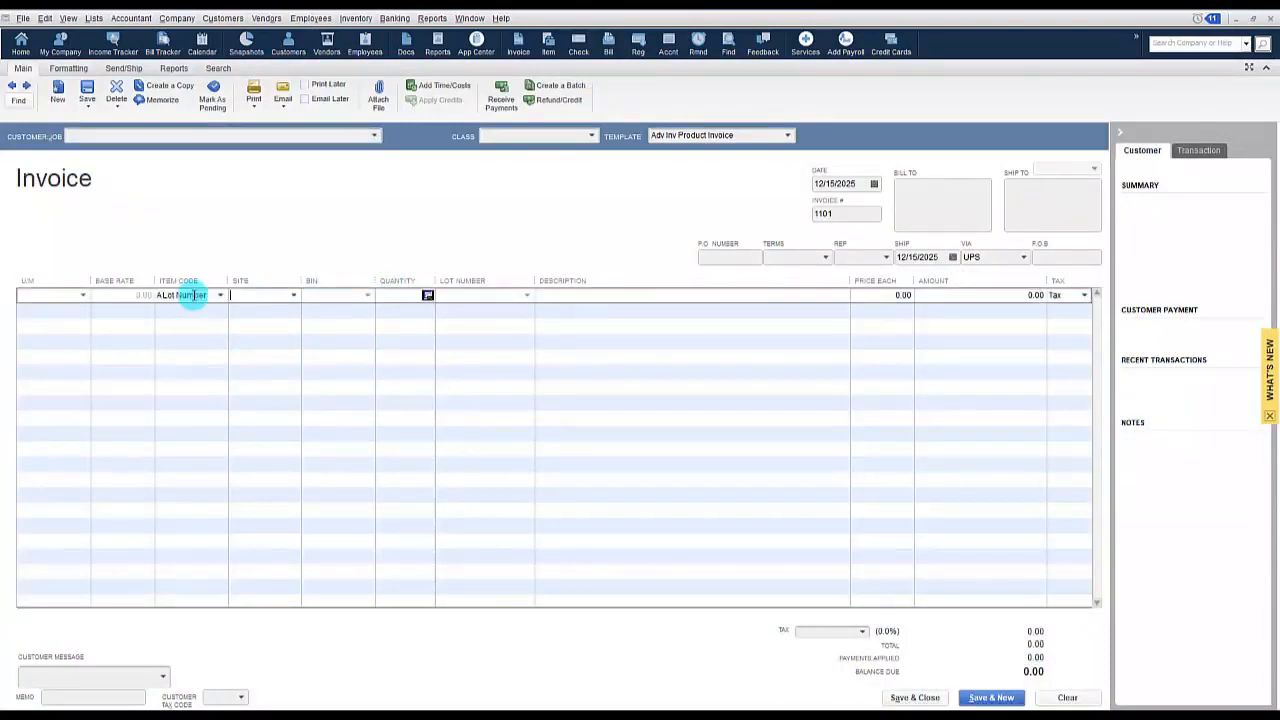
Choose Main Warehouse as the site and lot number 582 for the invoice line, and save and close the invoice.
click(292, 296)
click(273, 361)
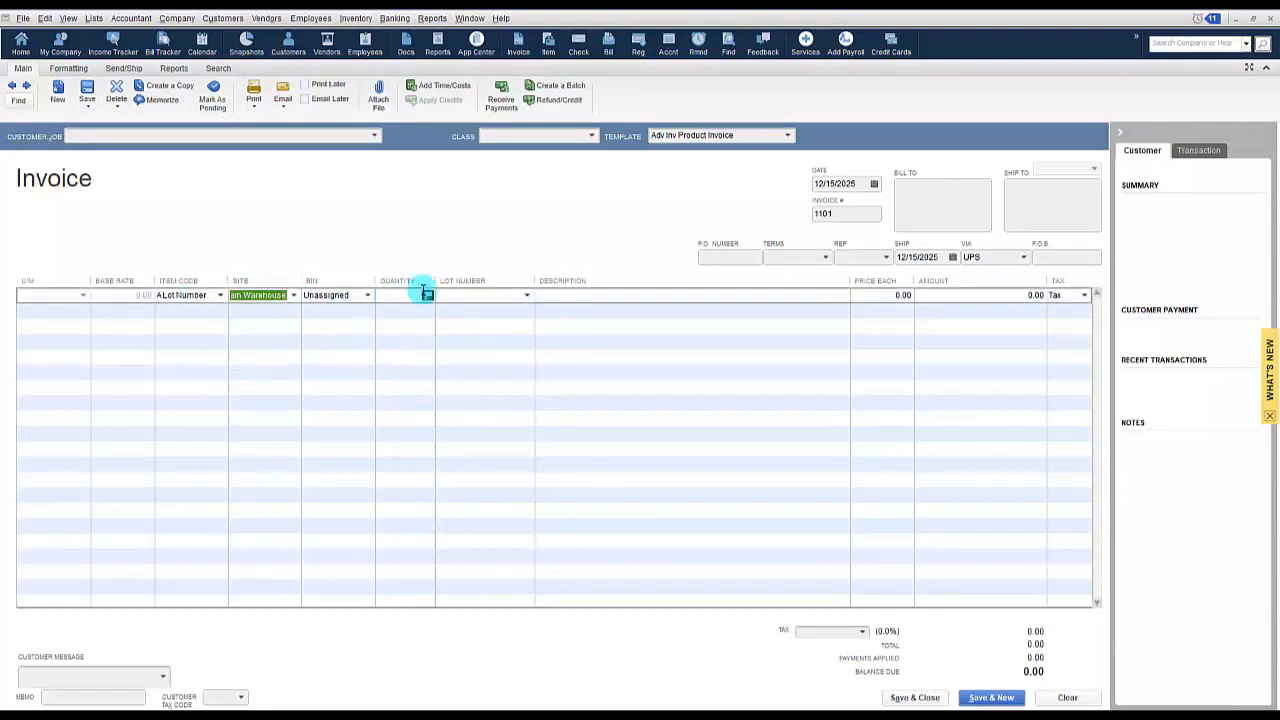
click(527, 296)
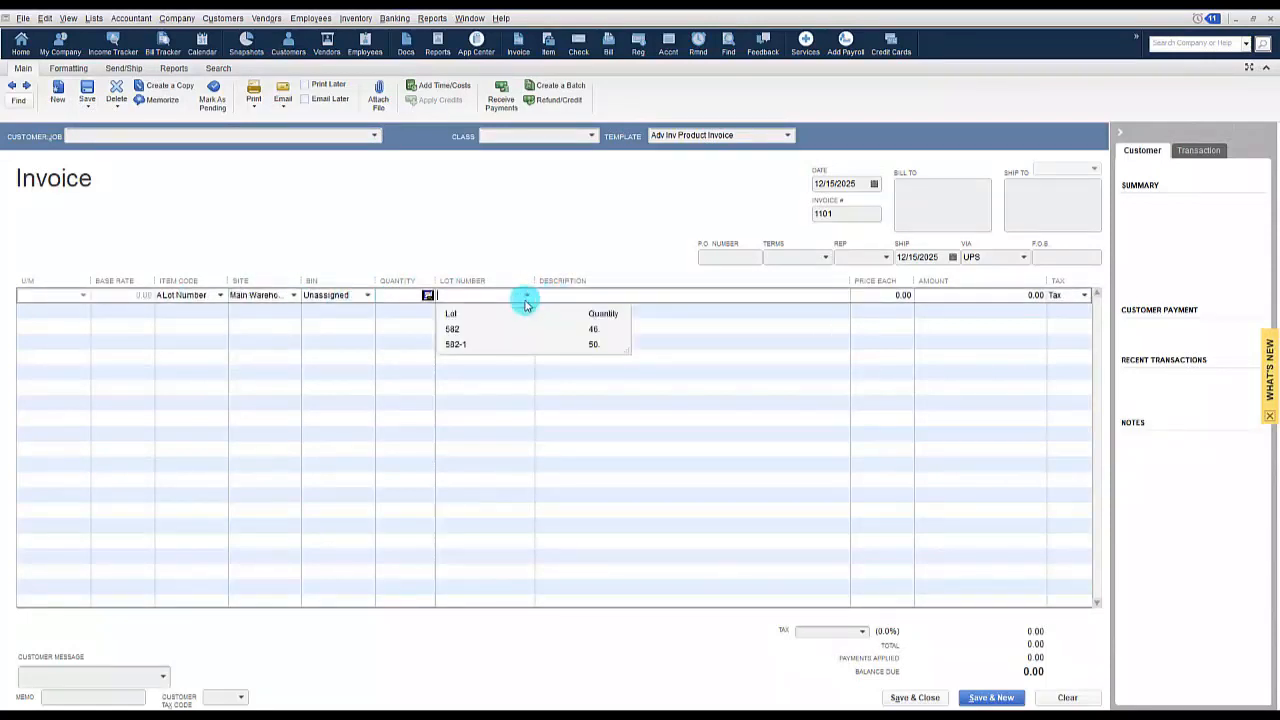
click(486, 328)
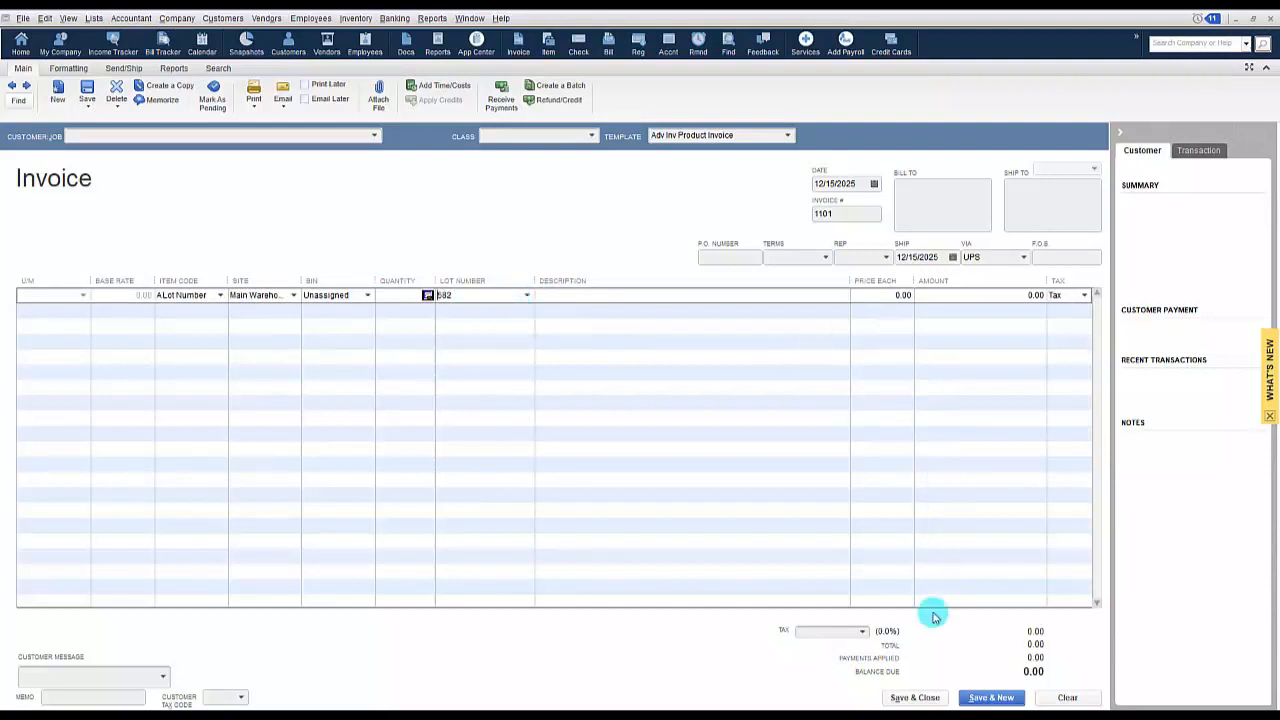
click(920, 699)
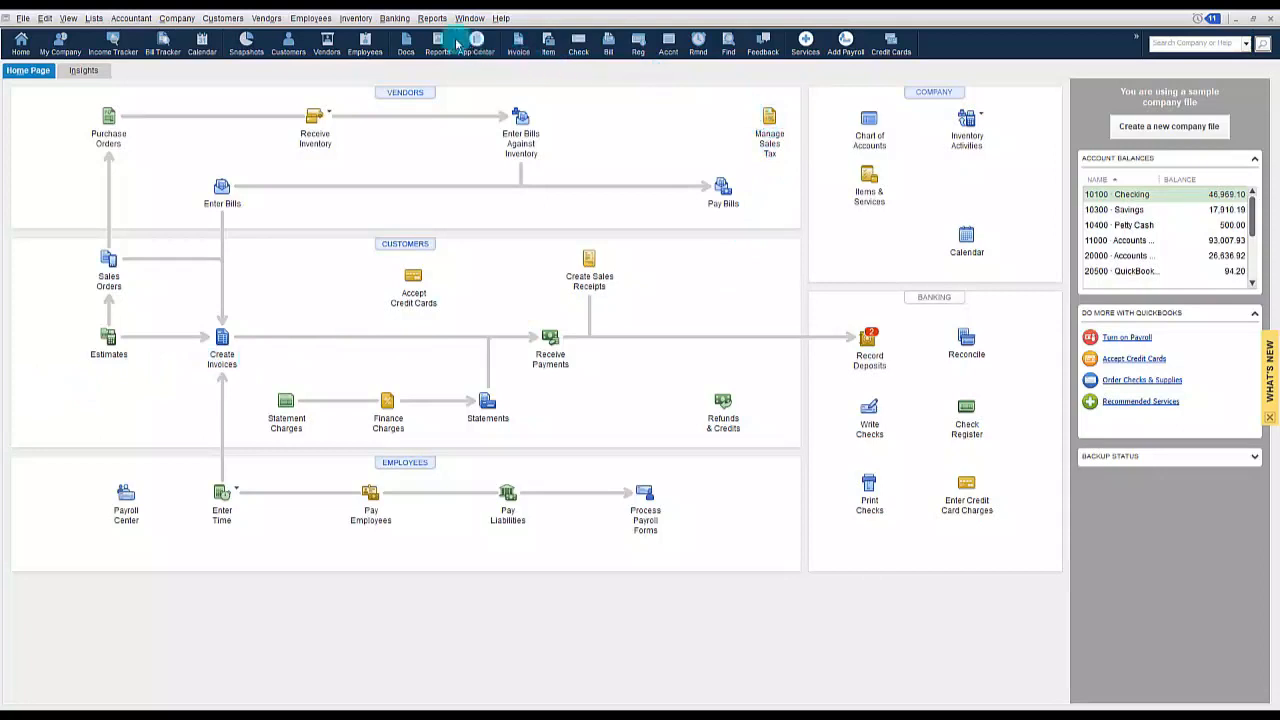
Run the Transaction List by Lot Number report for item A Lot Number and lot 582, review its transactions, and close it.
click(432, 19)
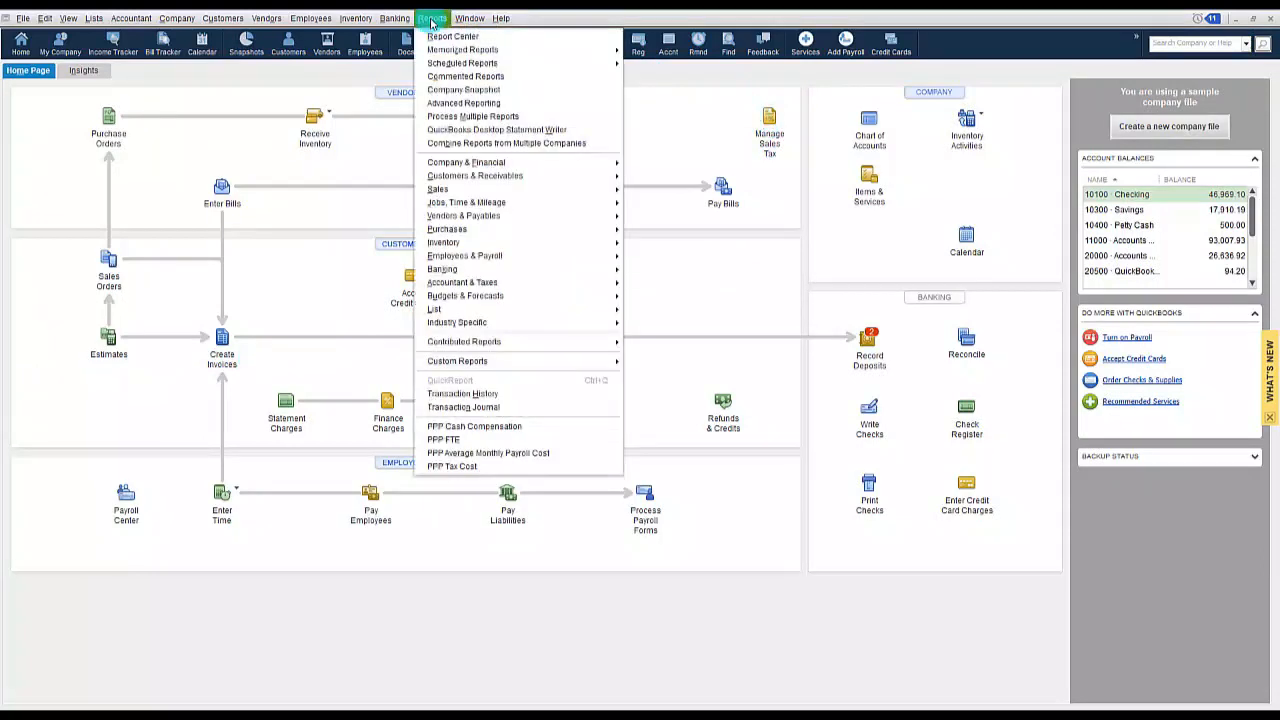
click(632, 247)
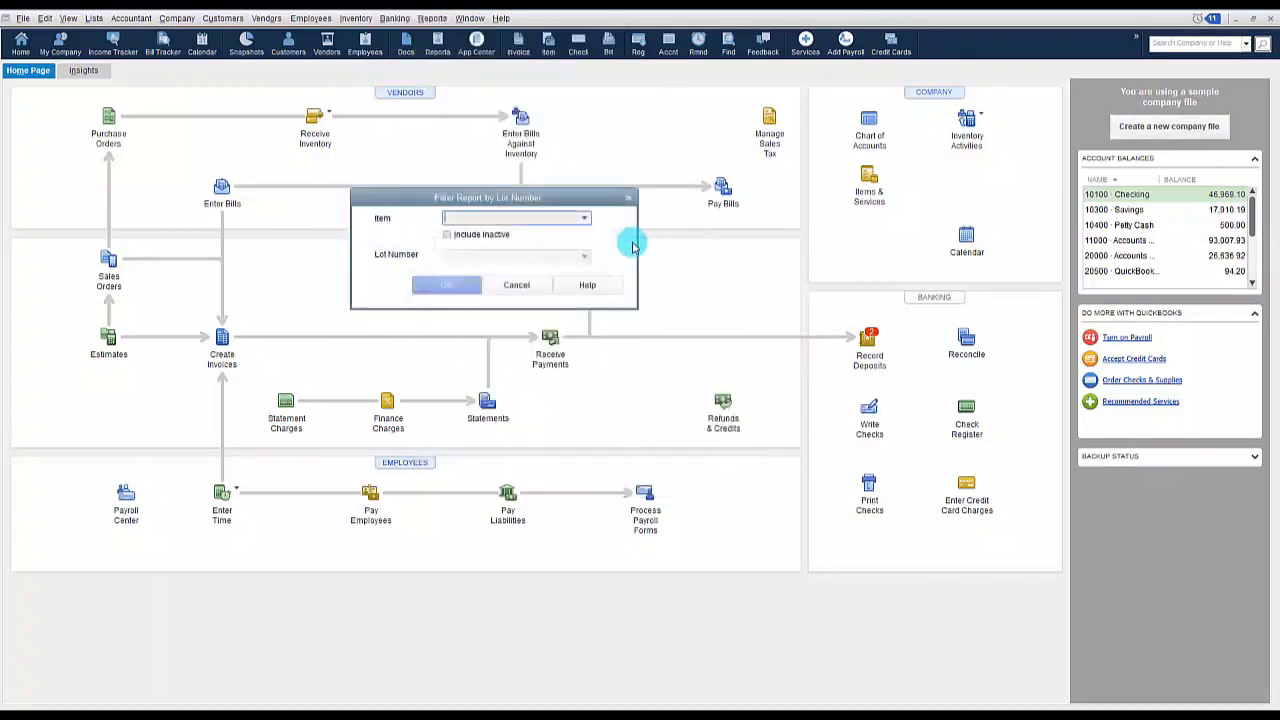
click(585, 220)
click(528, 237)
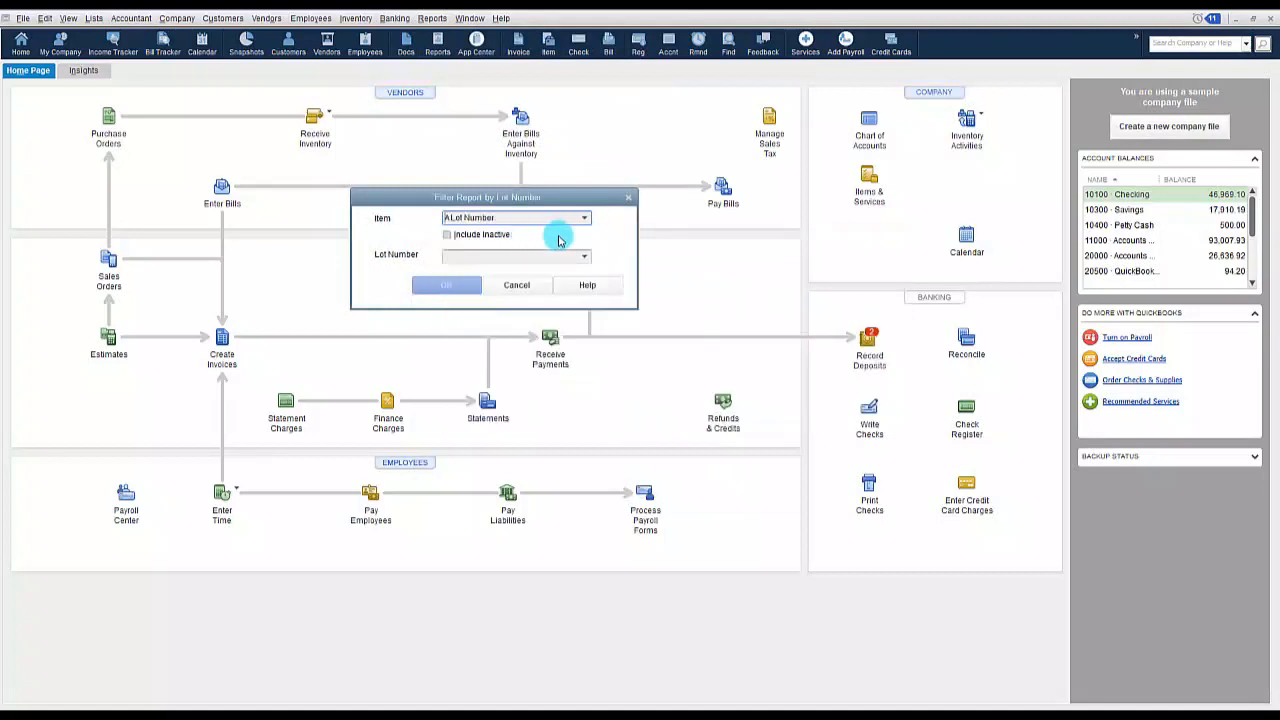
click(585, 257)
click(477, 273)
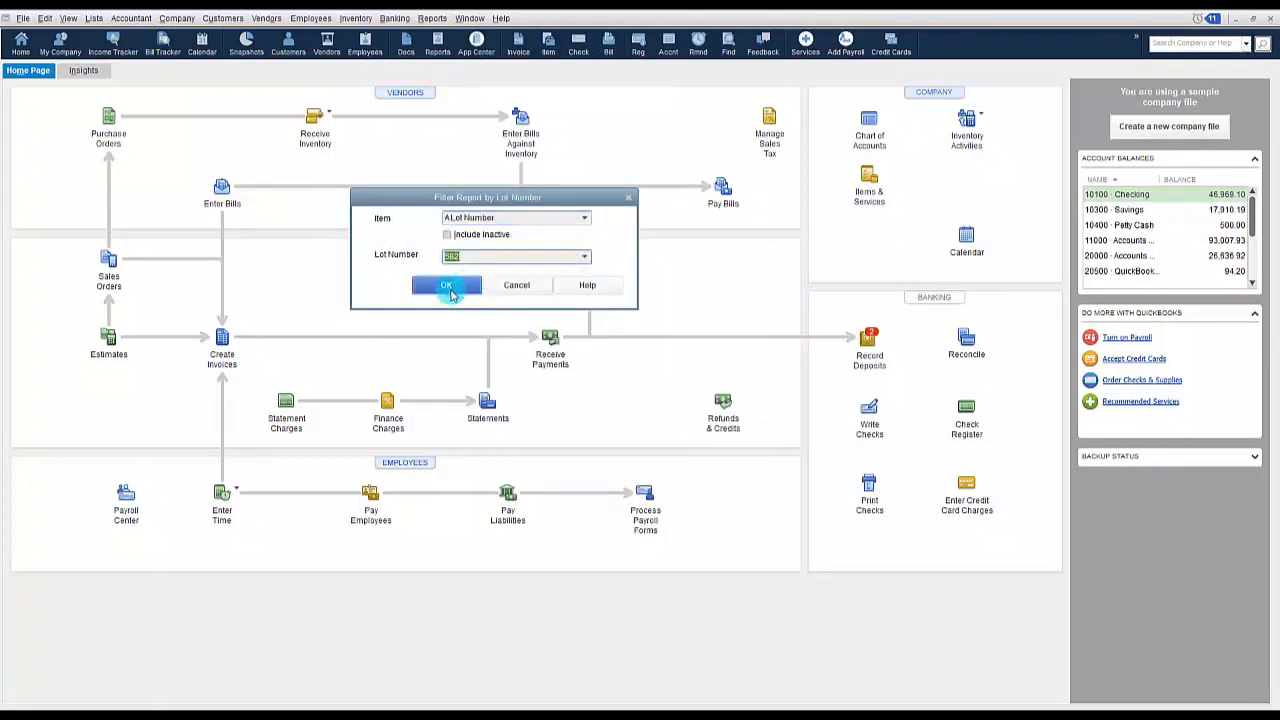
click(447, 287)
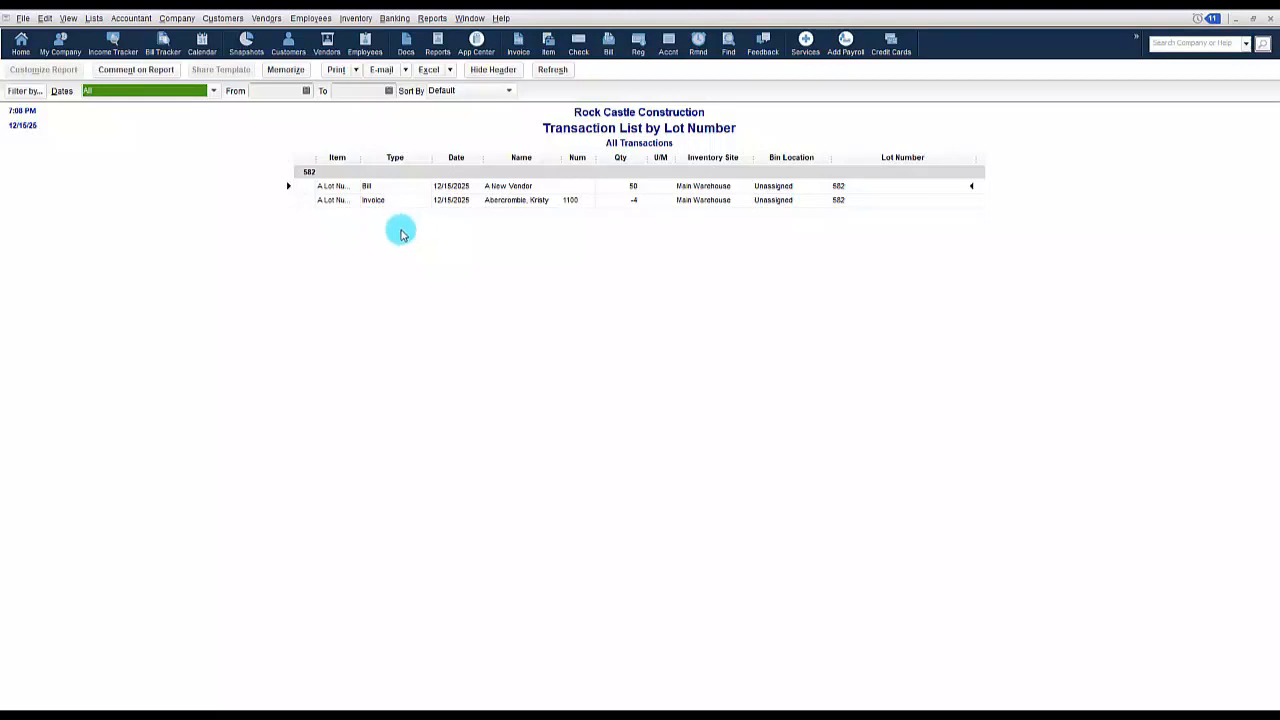
click(1270, 20)
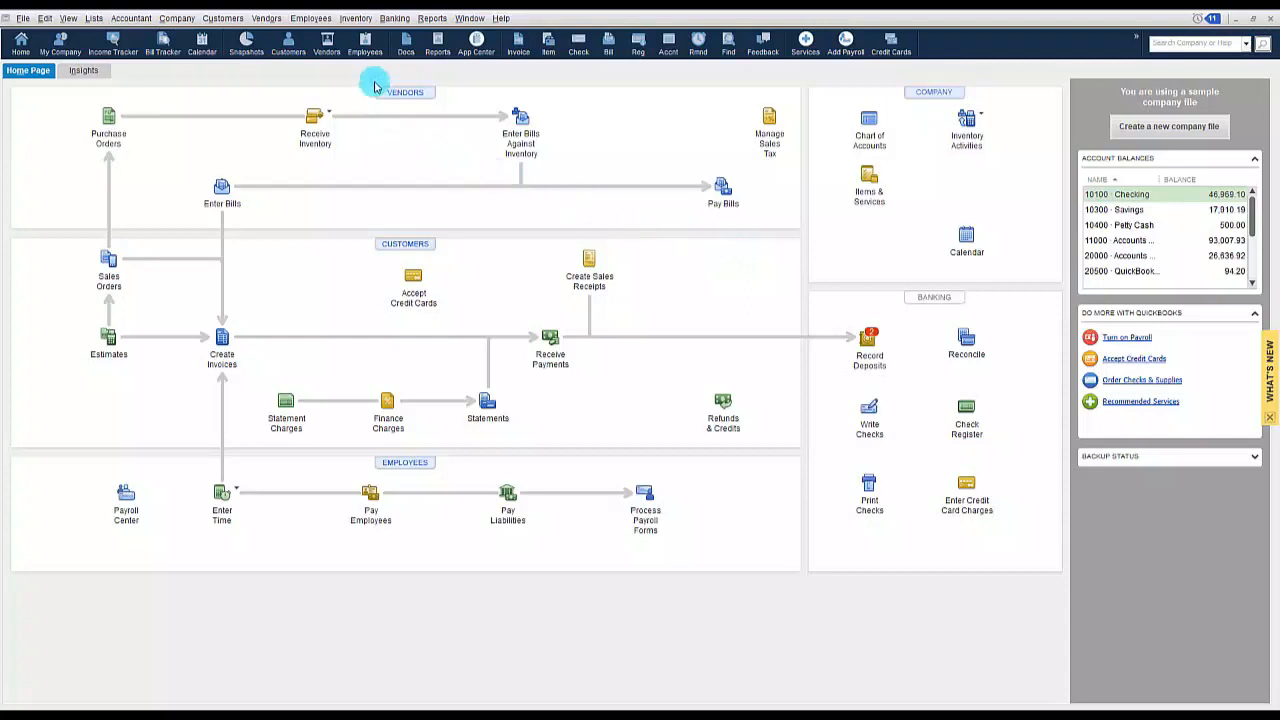
Start an inventory adjustment of type Lot Number for item A Lot Number at the Main Warehouse site.
click(358, 22)
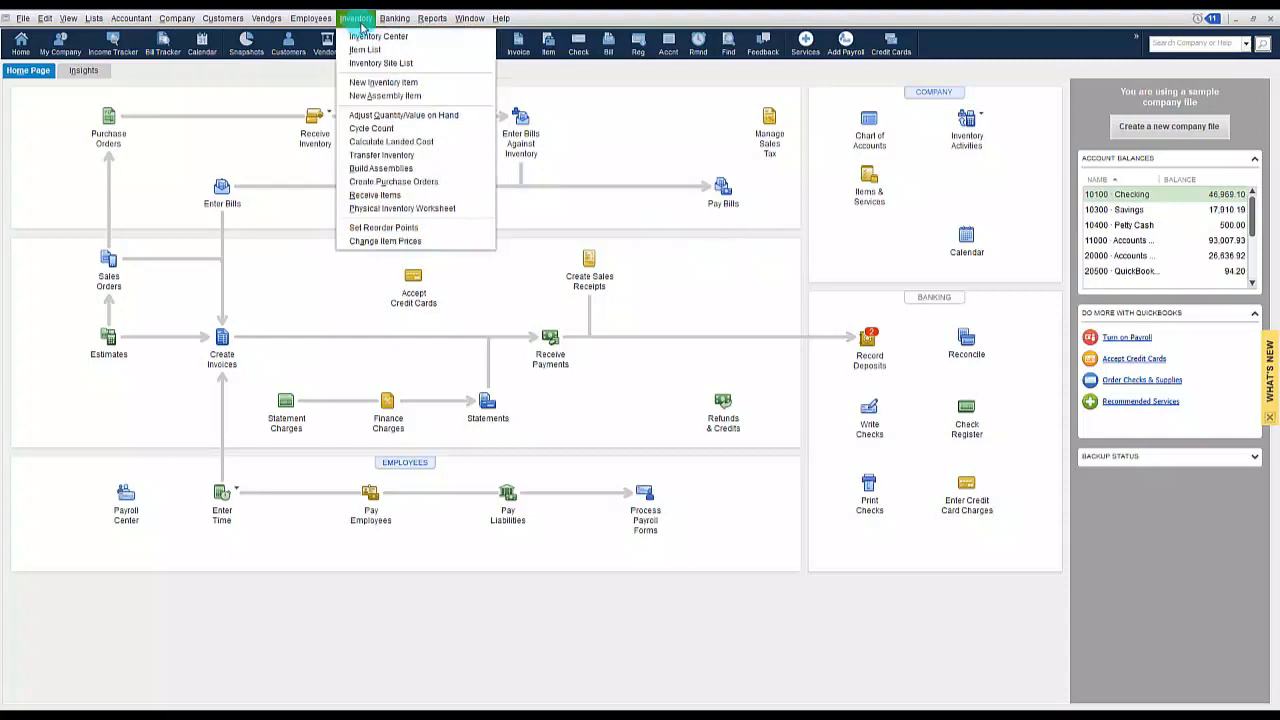
click(391, 116)
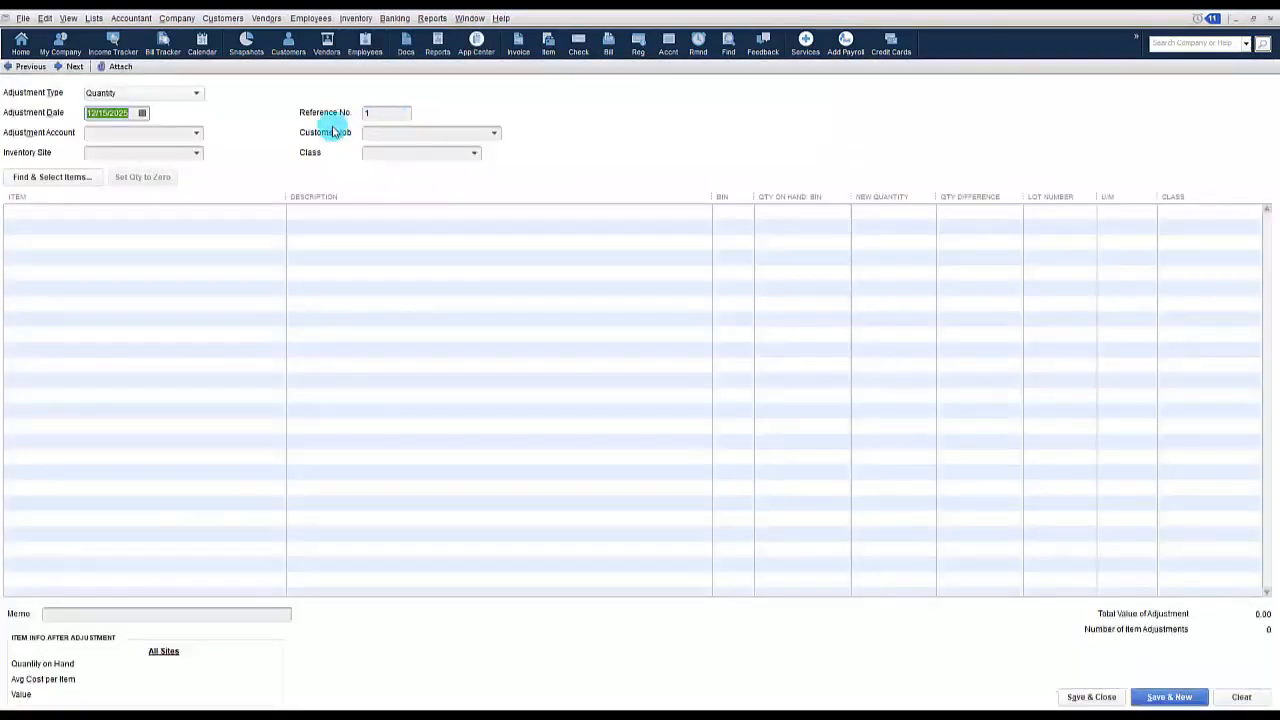
click(200, 93)
click(132, 211)
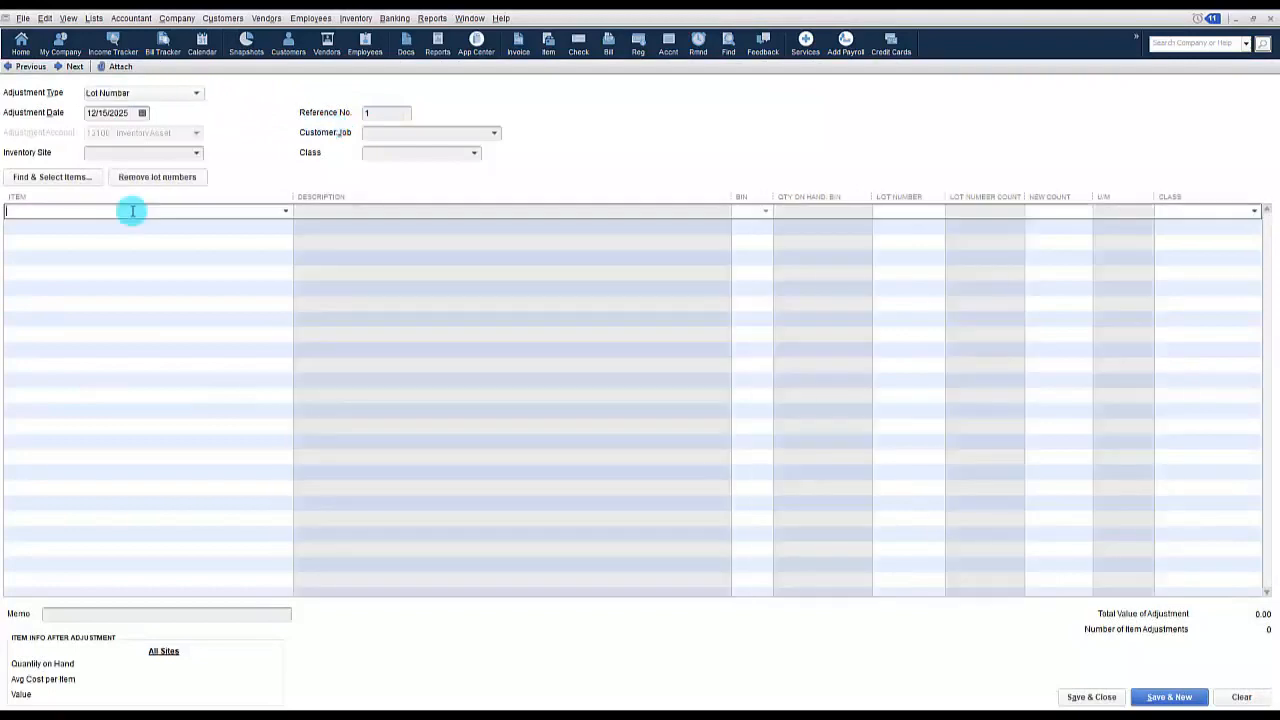
key(Tab)
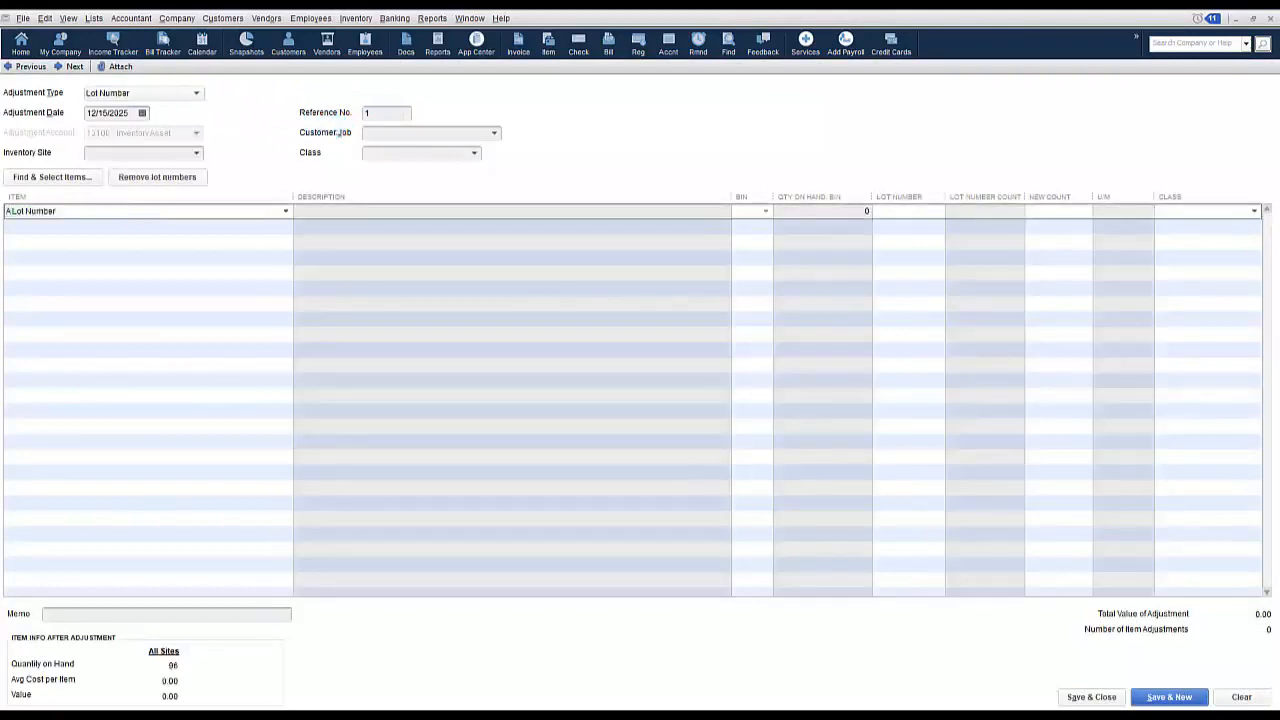
click(196, 153)
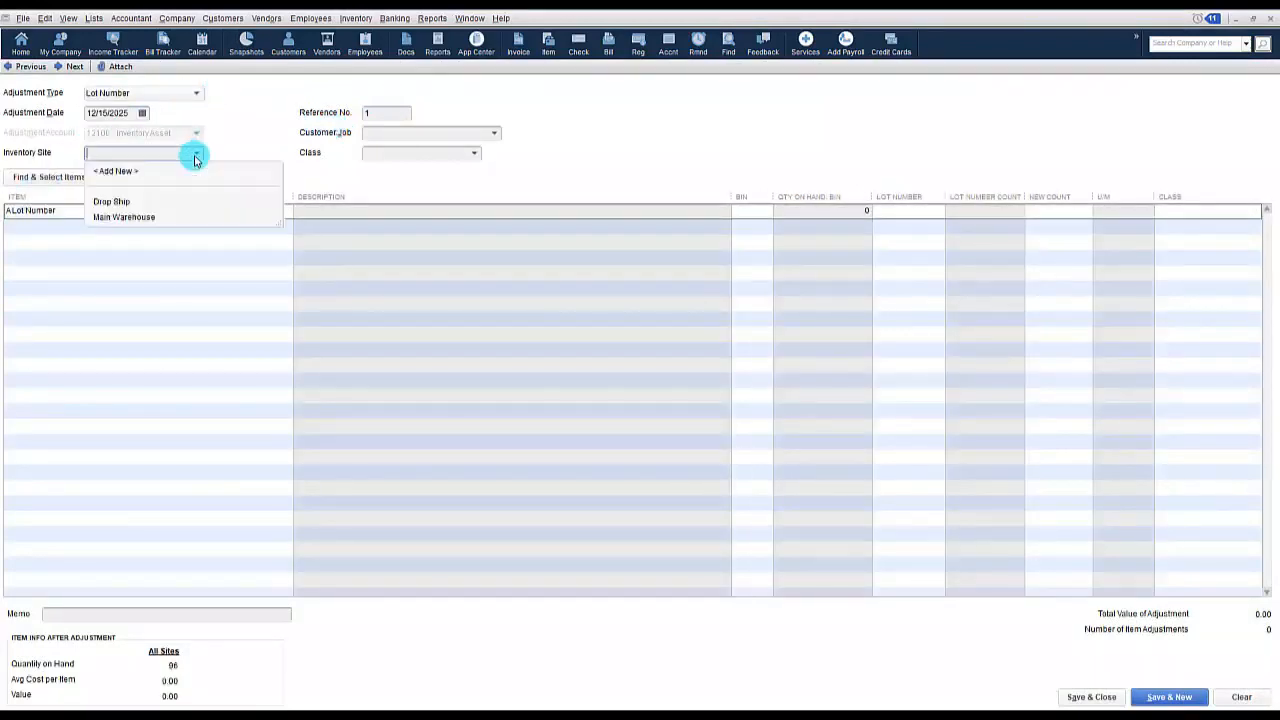
click(124, 217)
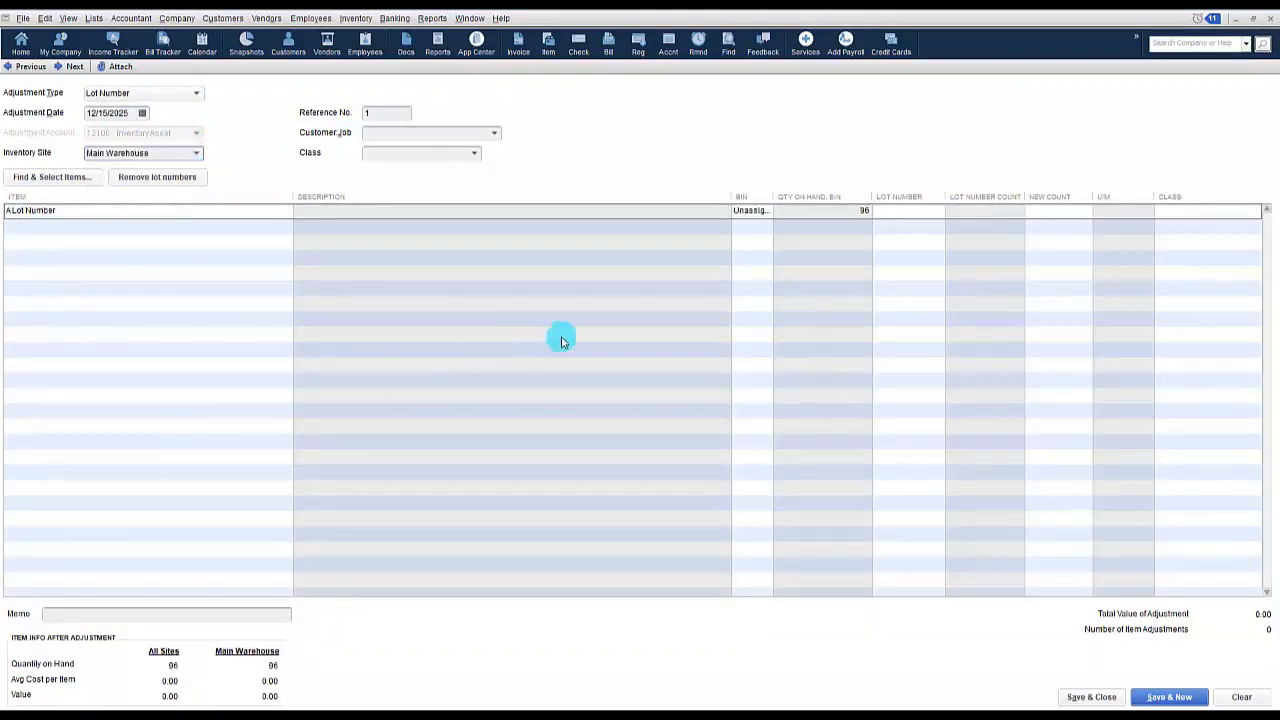
Set the new count of lot 582 to 40 on the adjustment line, and save and close the adjustment.
click(888, 210)
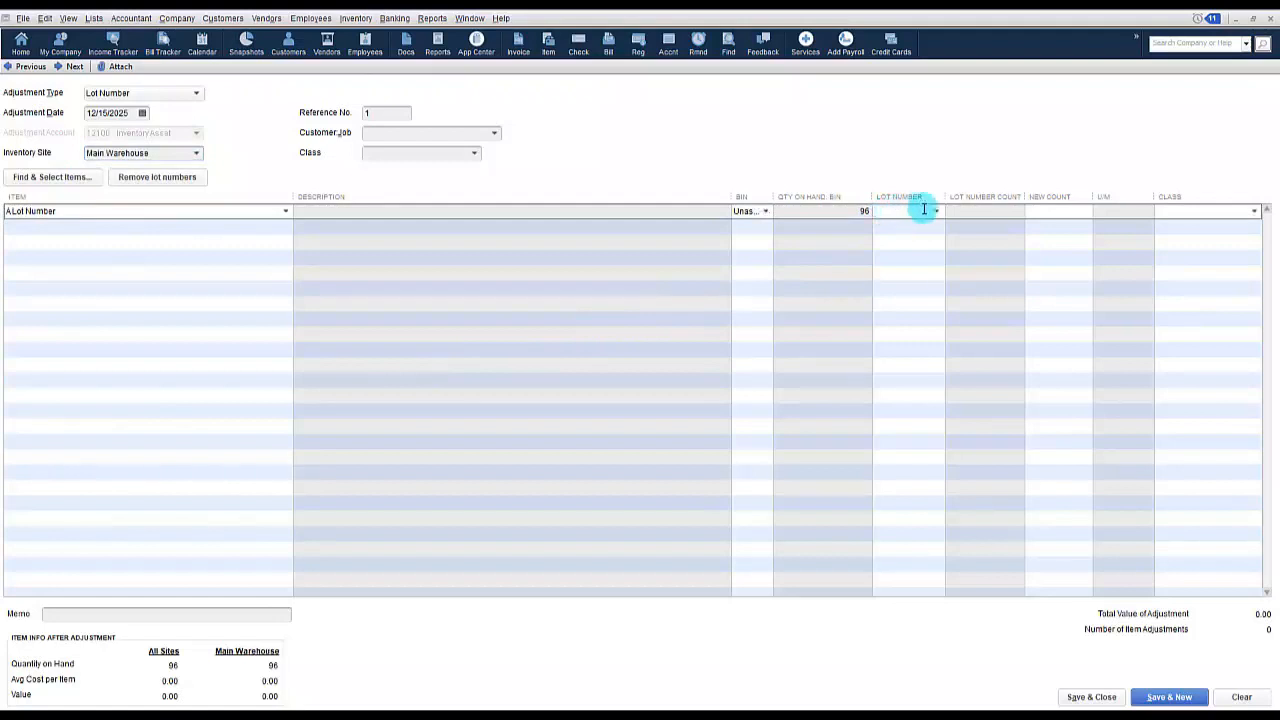
click(936, 210)
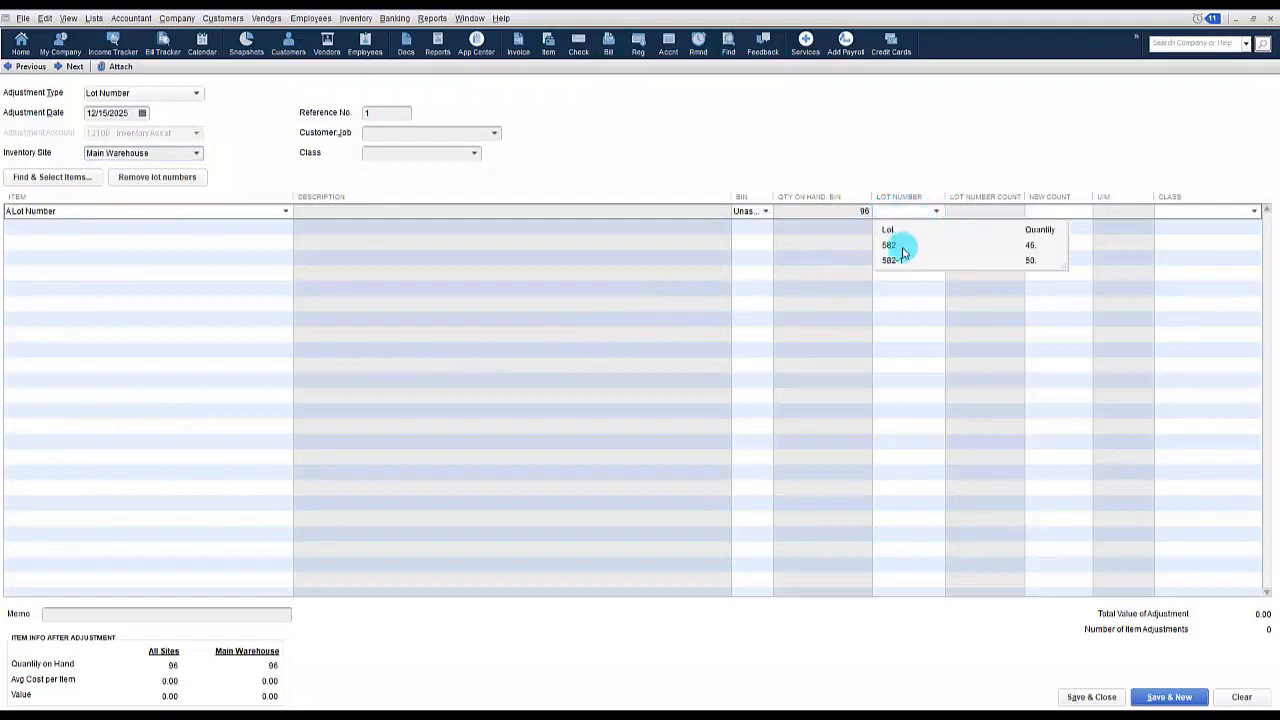
click(890, 245)
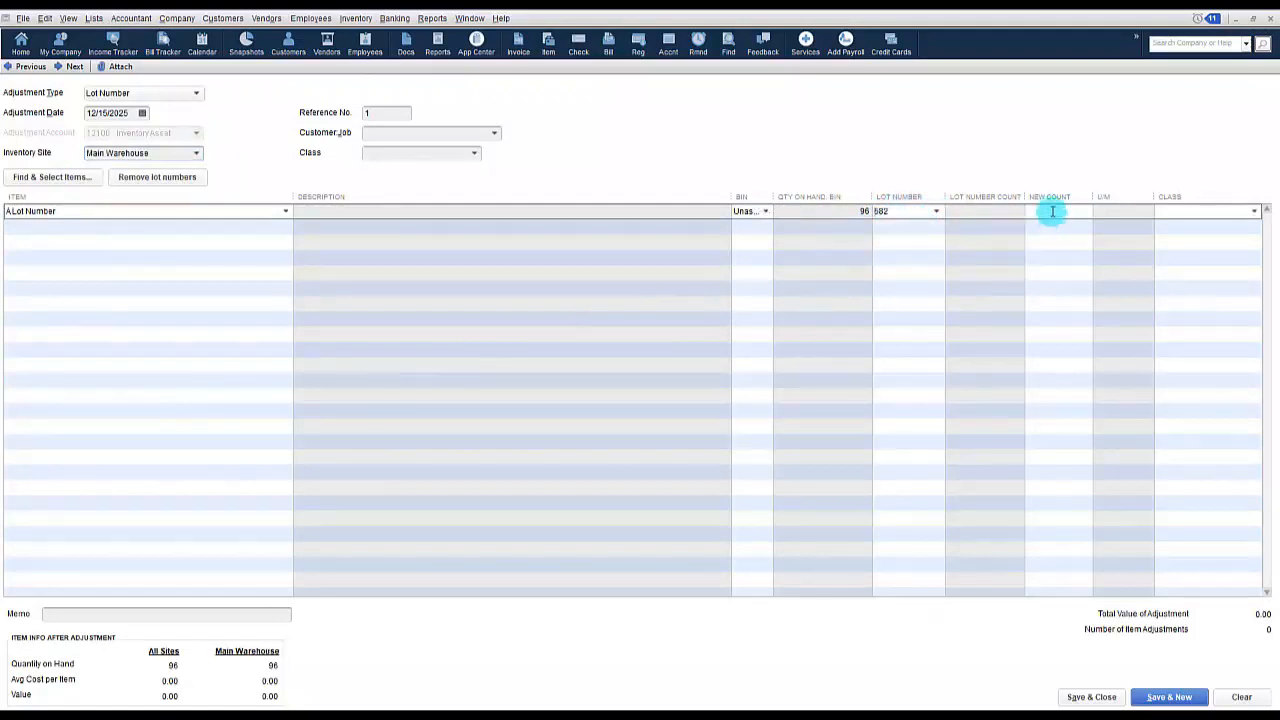
text(40)
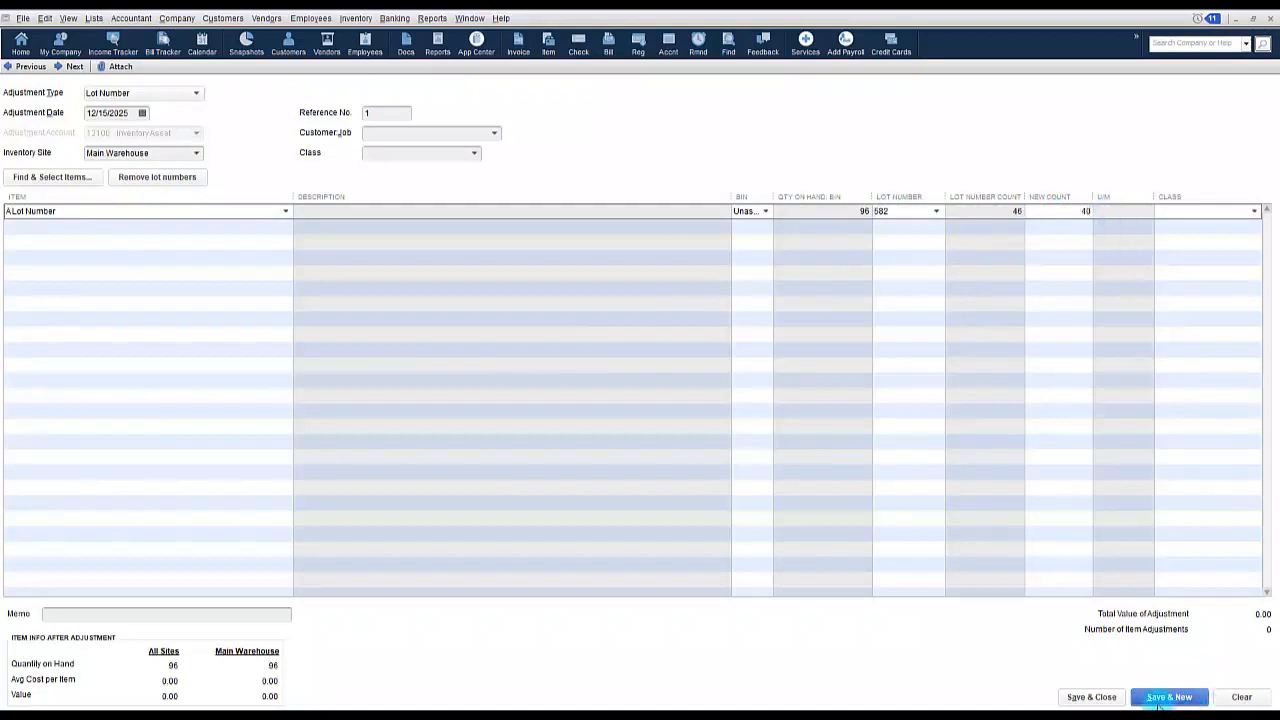
click(1085, 697)
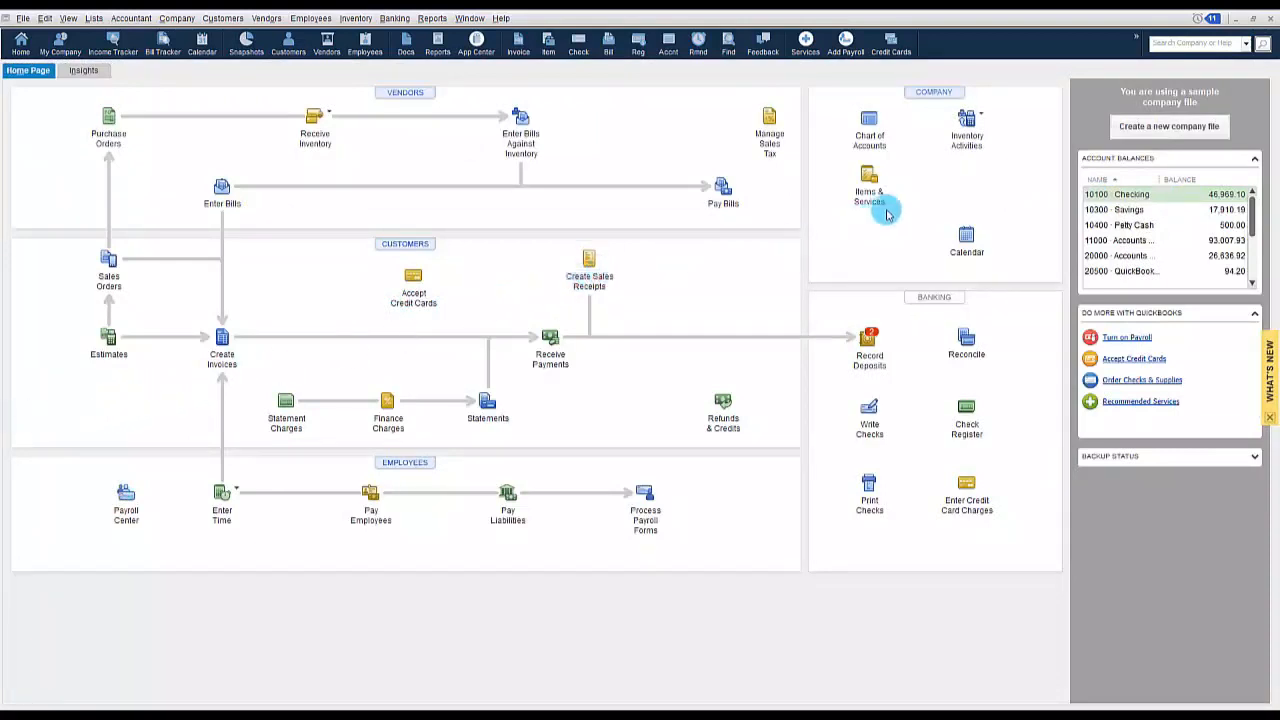
Start an inventory transfer from Distribution Center to Atlanta Warehouse.
click(977, 121)
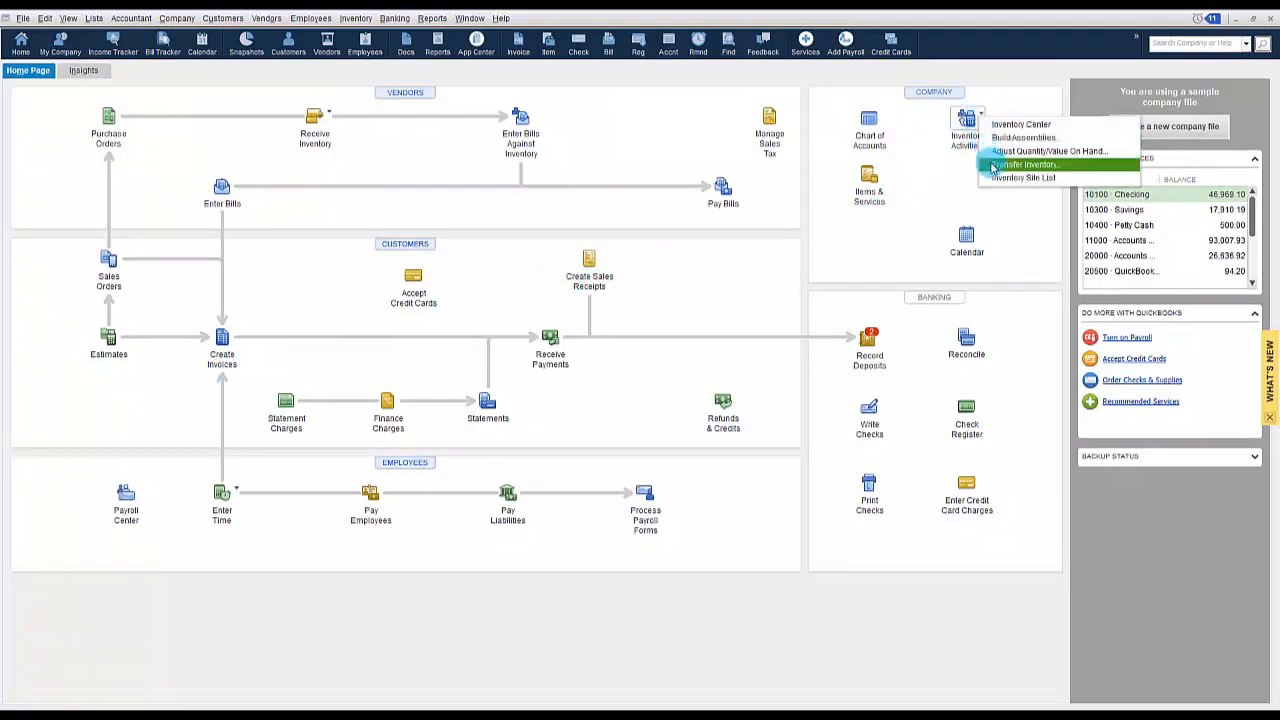
click(993, 165)
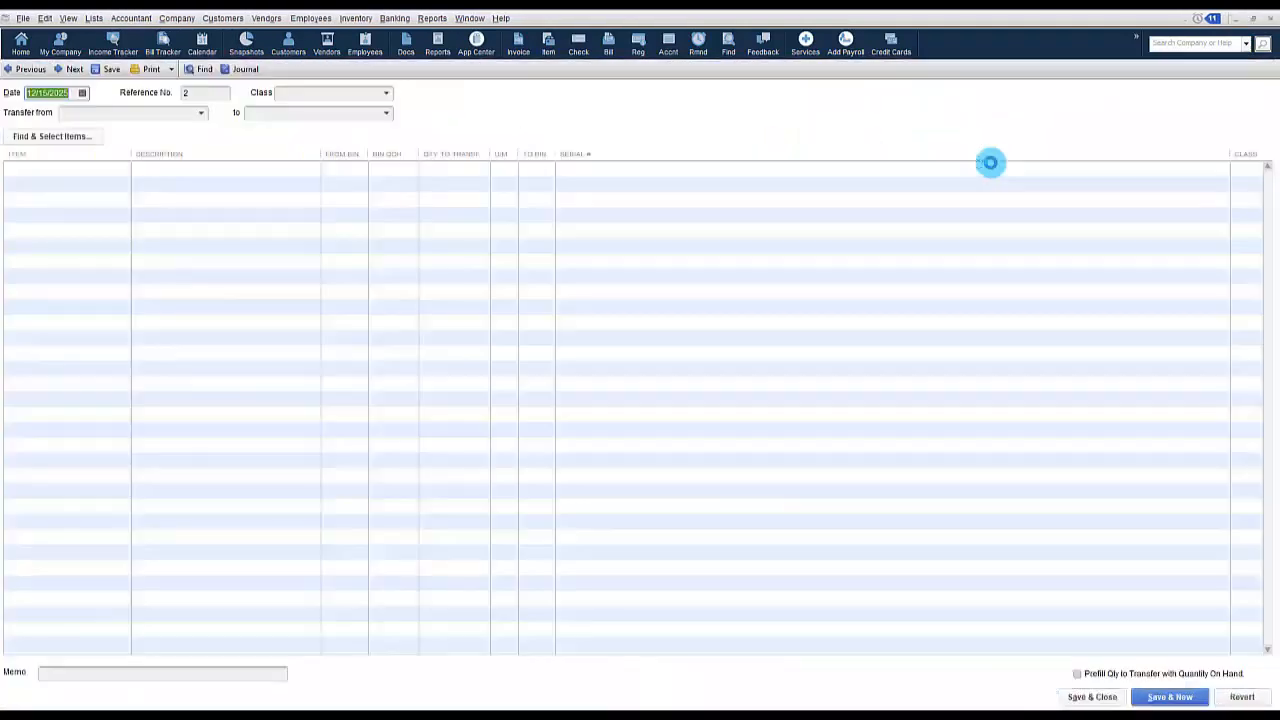
click(200, 112)
click(114, 177)
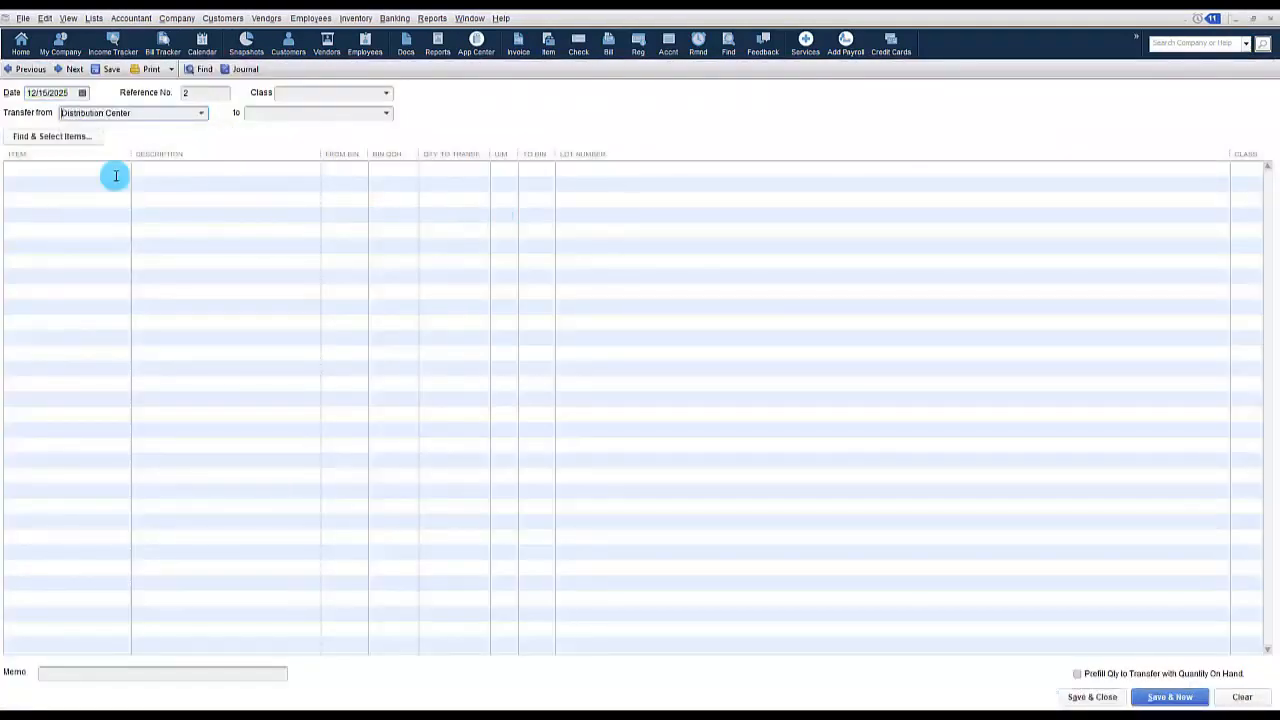
click(386, 112)
click(318, 162)
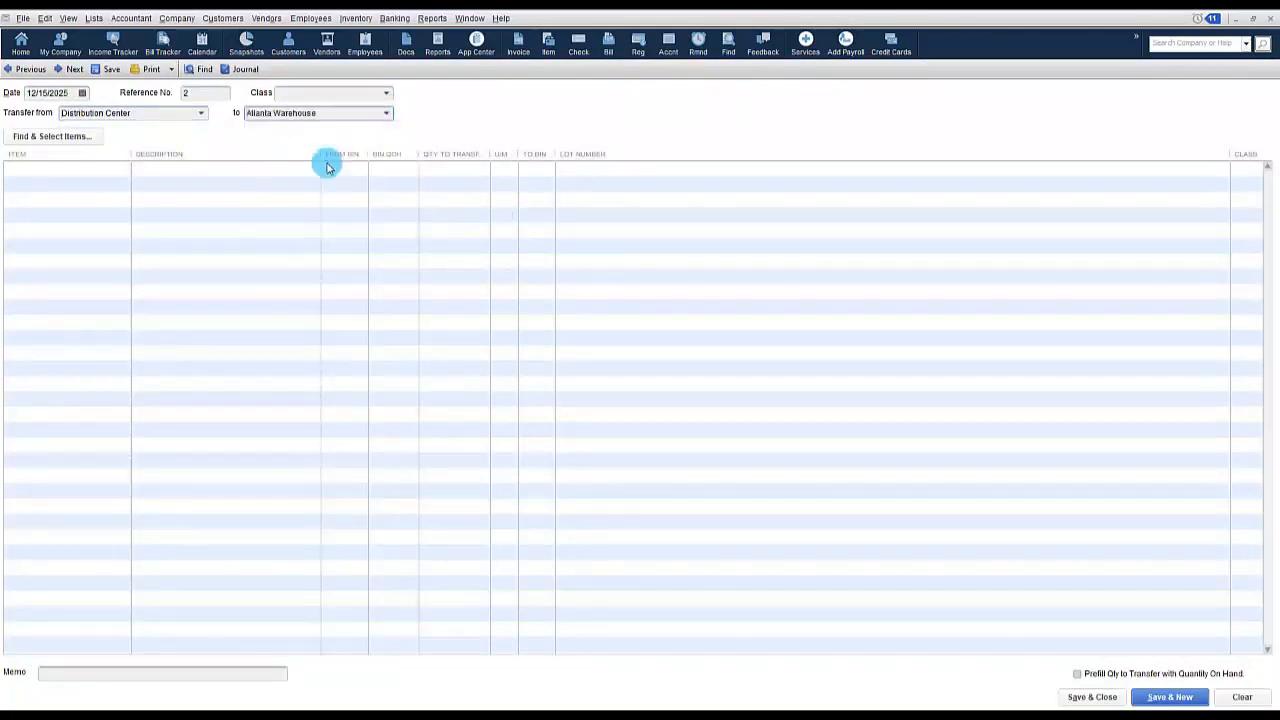
Add 50 ea of Cabinet Pulls with lot number 4848 to the transfer, and save and close it.
click(122, 172)
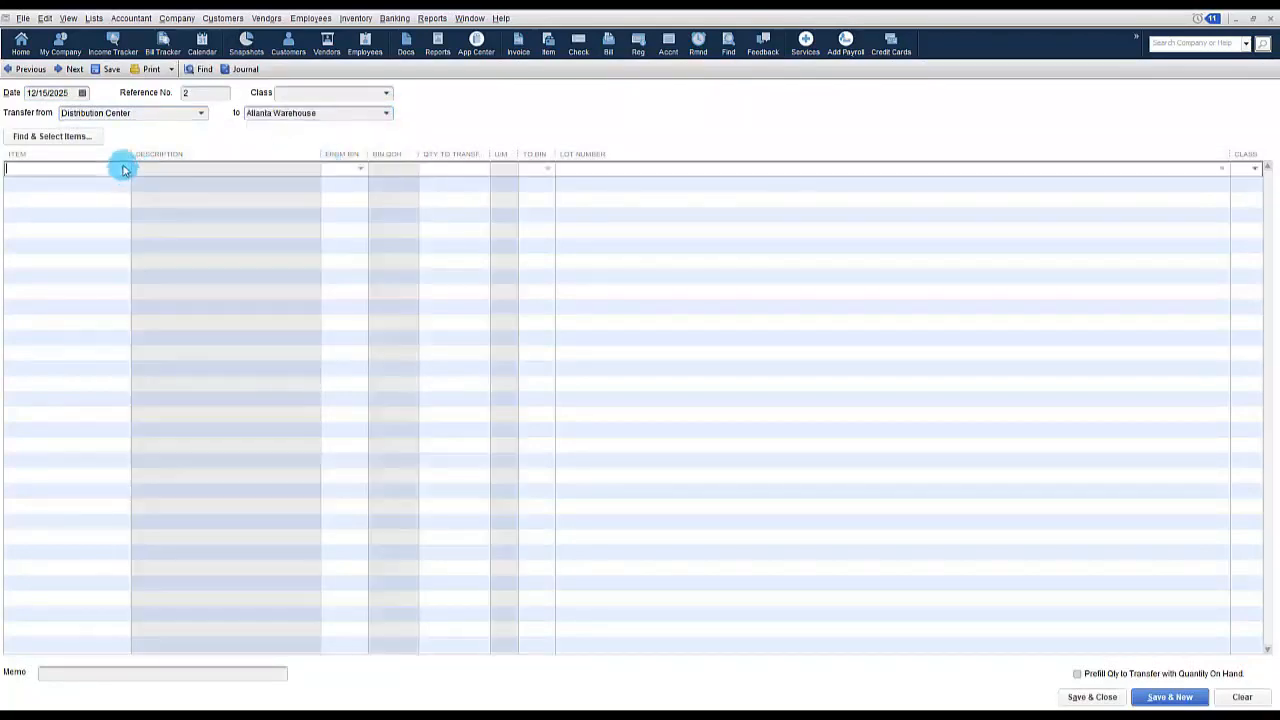
click(122, 168)
click(52, 250)
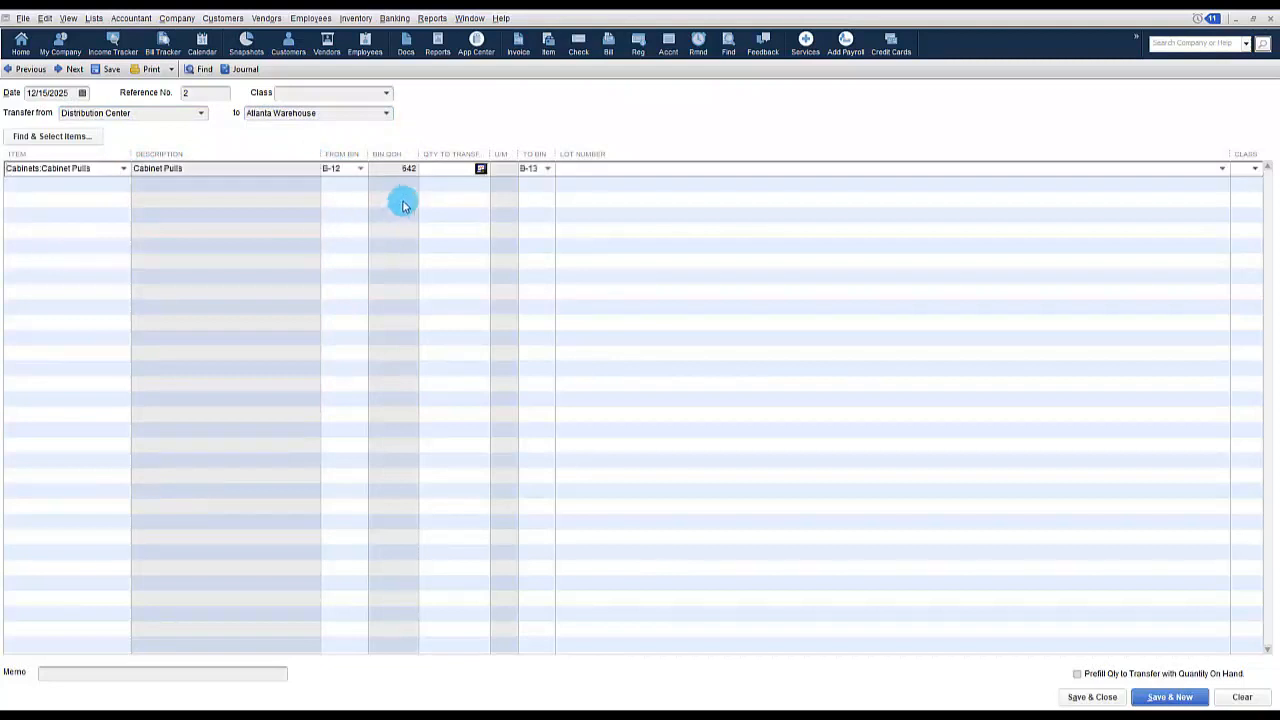
click(454, 170)
text(50 ea)
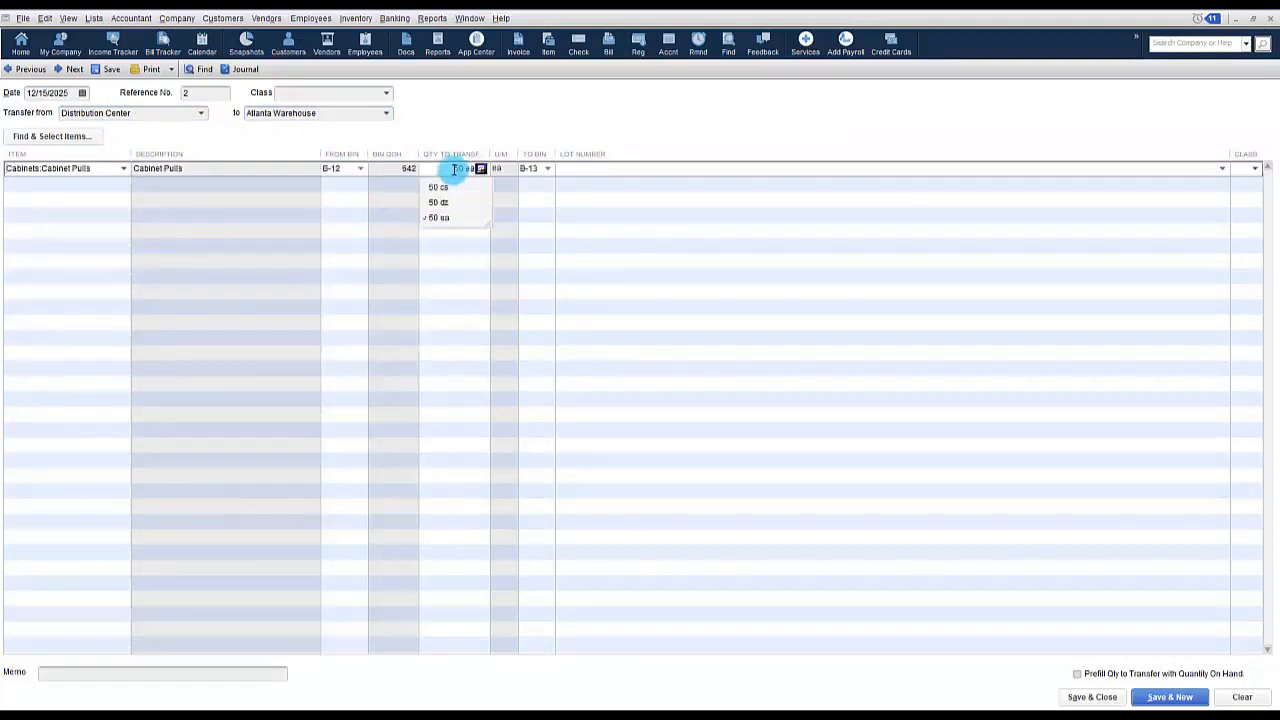
click(452, 220)
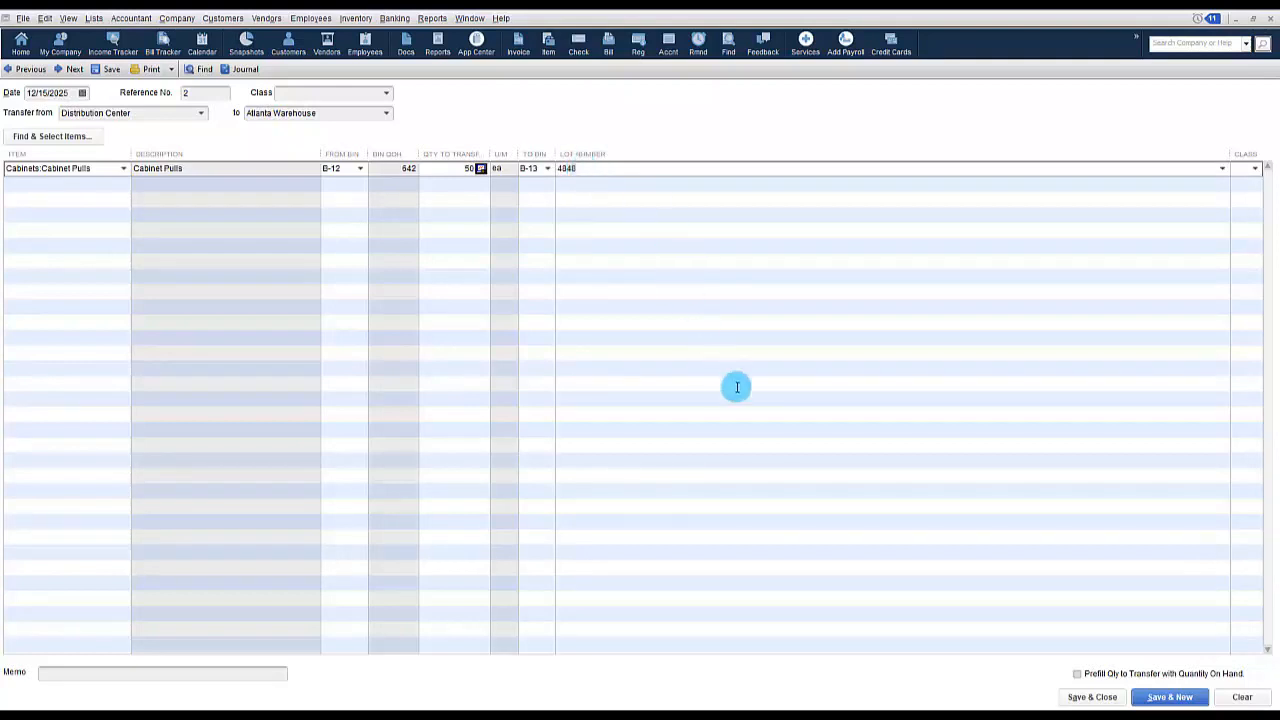
click(1085, 697)
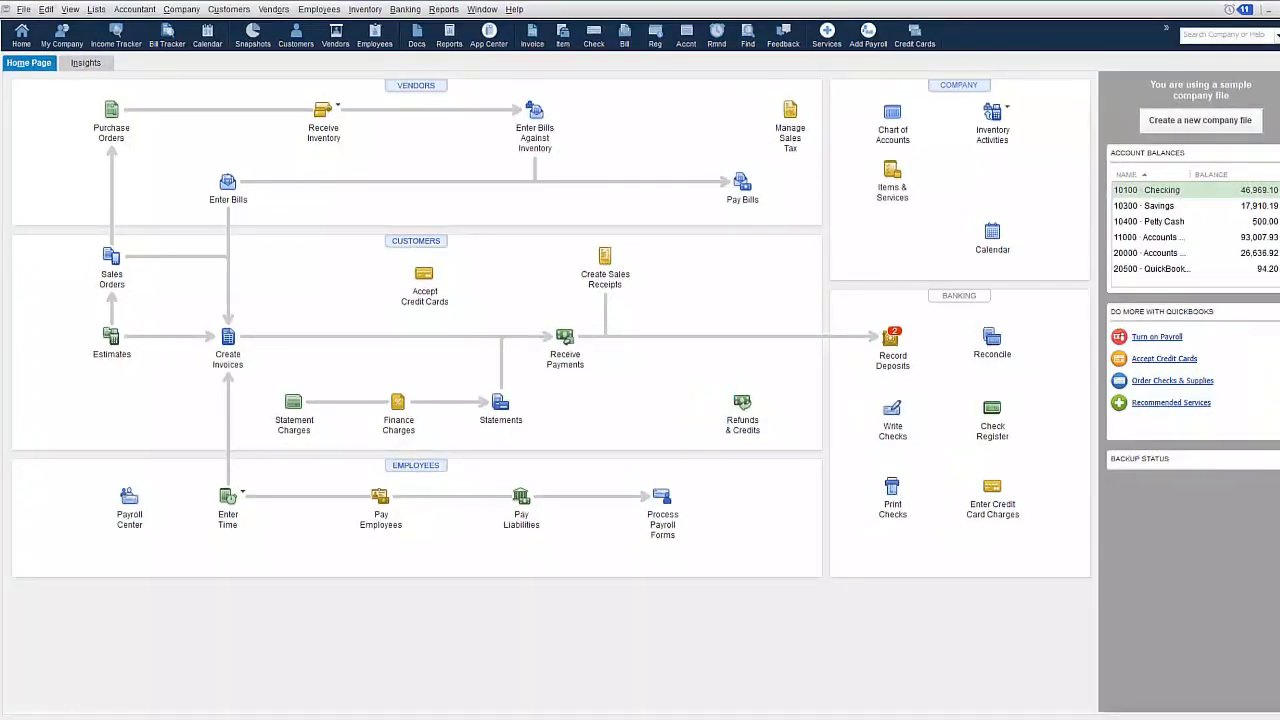
click(442, 10)
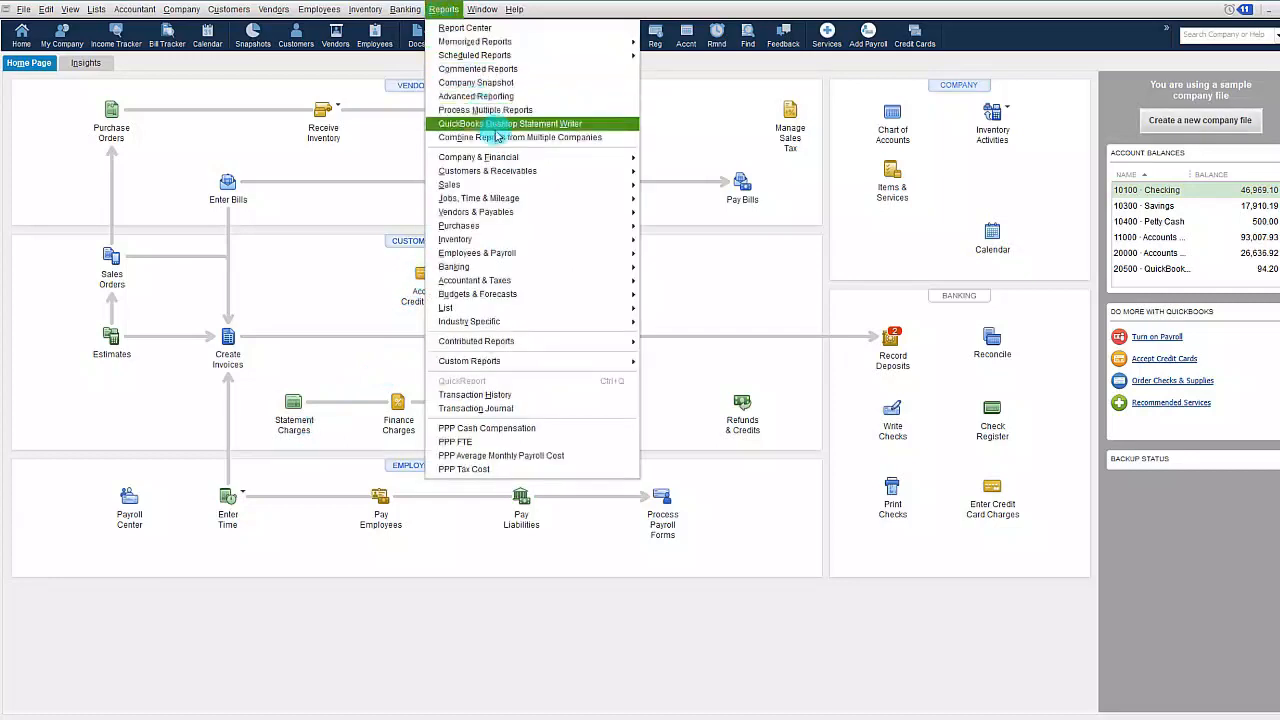
mouse_move(531, 244)
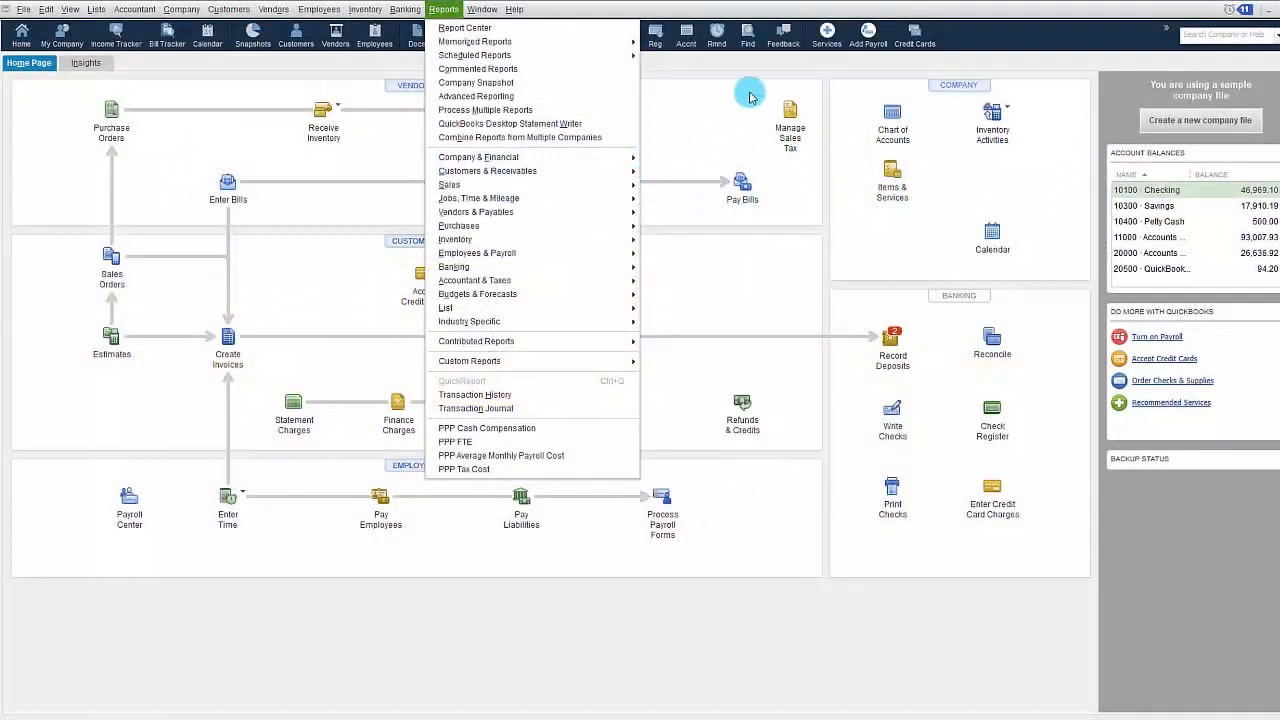
click(751, 96)
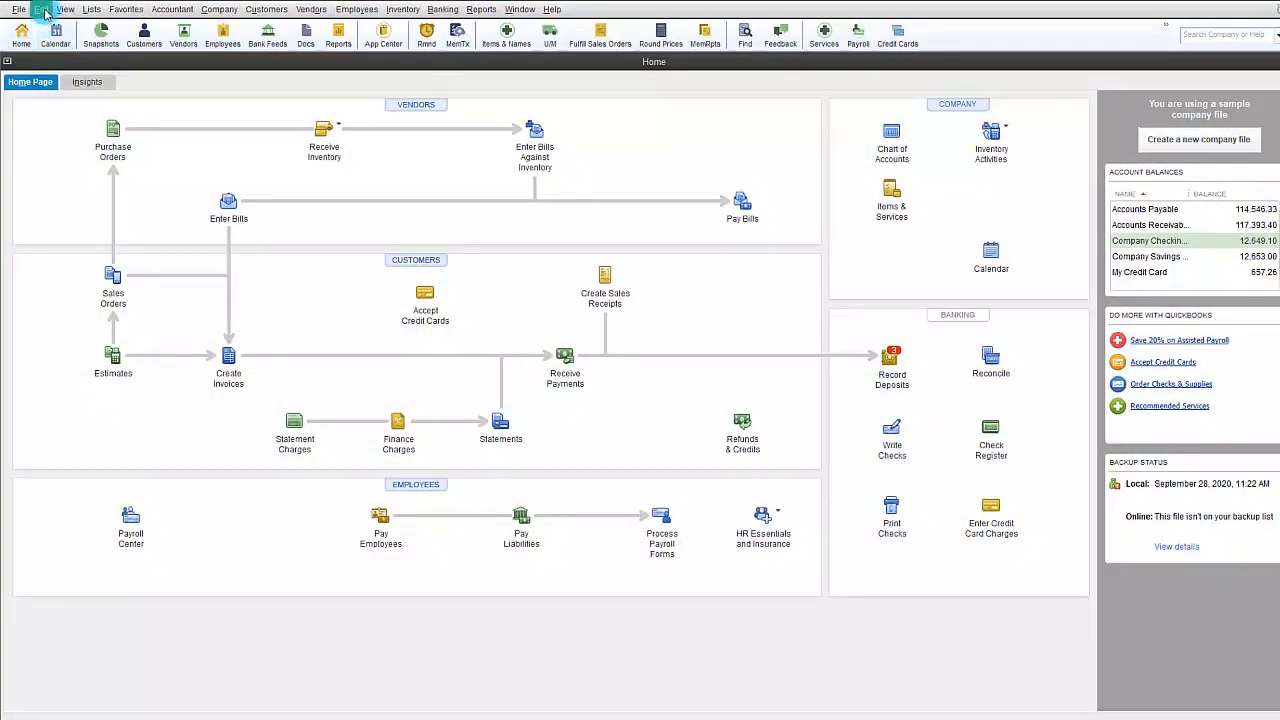
Bring up the barcode options of the advanced inventory settings in the company preferences for Items & Inventory.
click(43, 12)
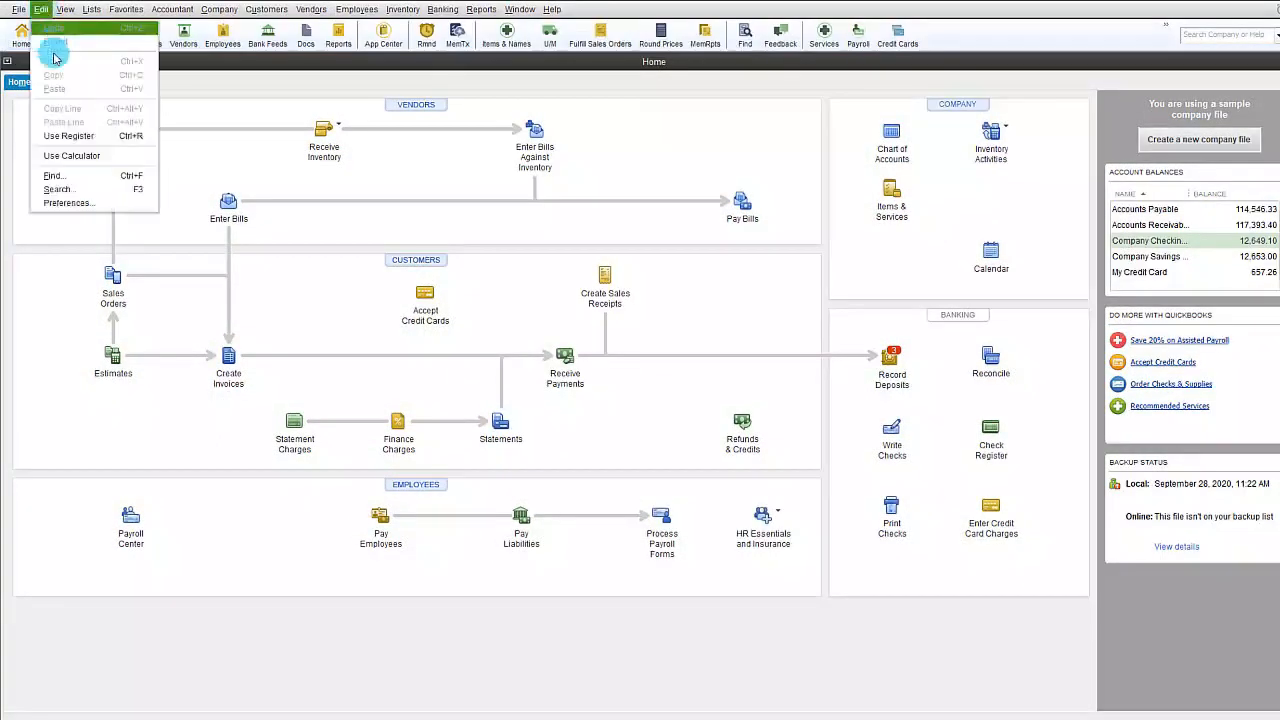
click(90, 200)
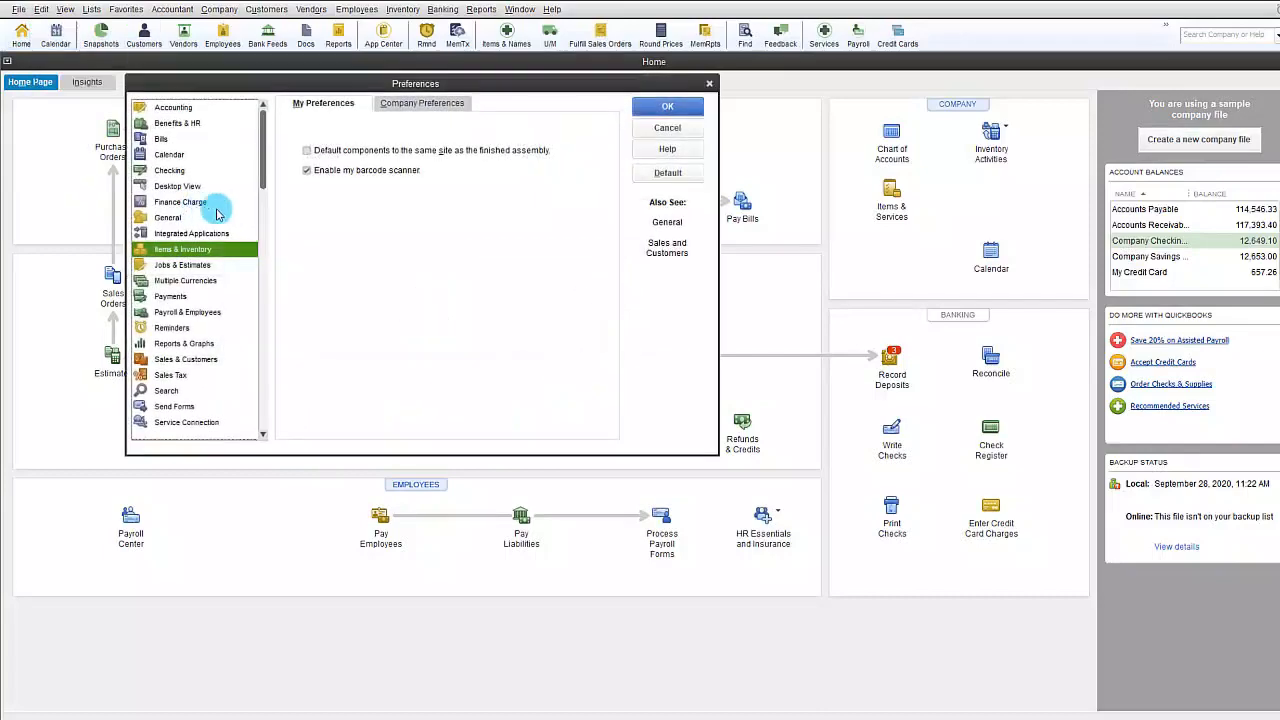
click(412, 104)
click(375, 275)
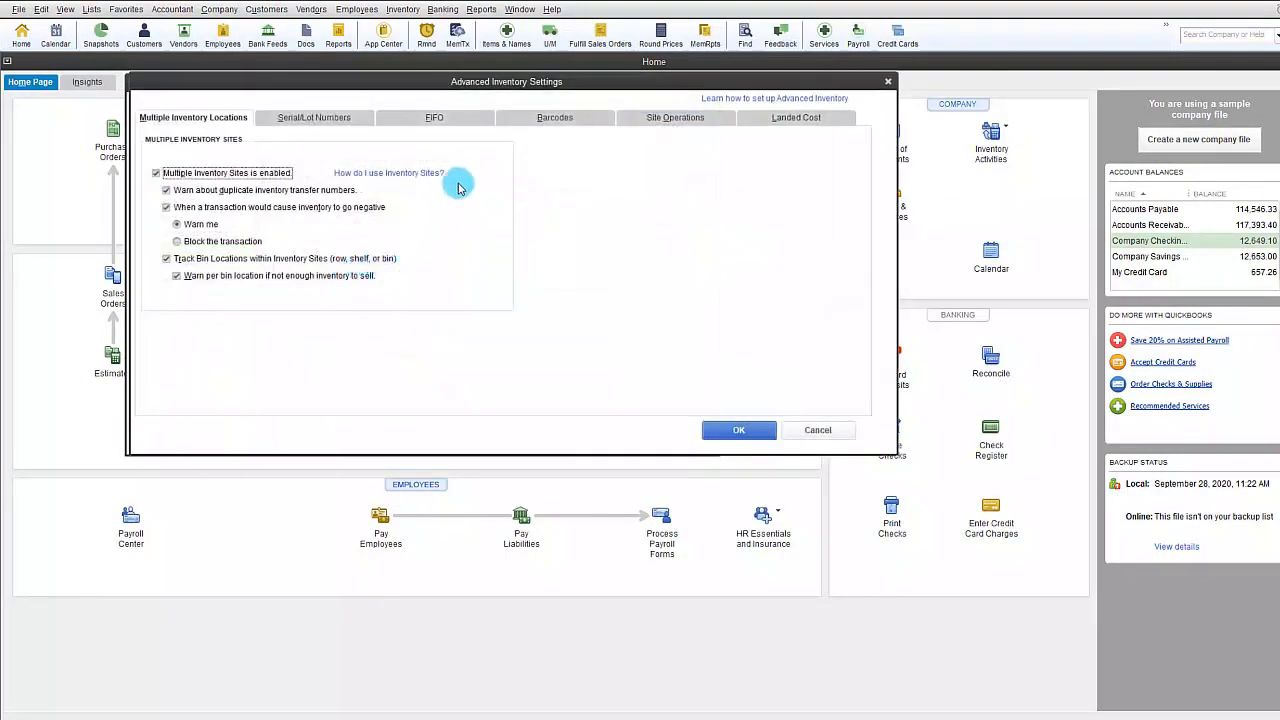
click(562, 117)
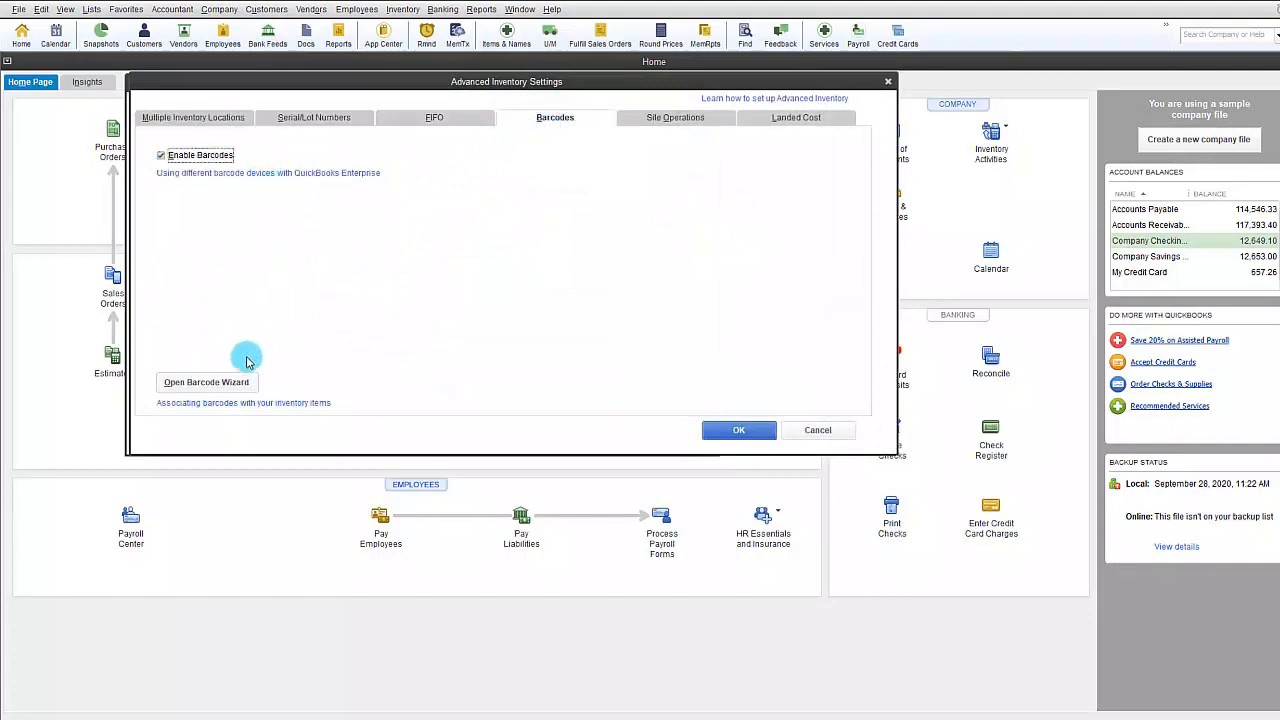
Open the barcode wizard and review the fields that existing barcodes can be copied from.
click(238, 386)
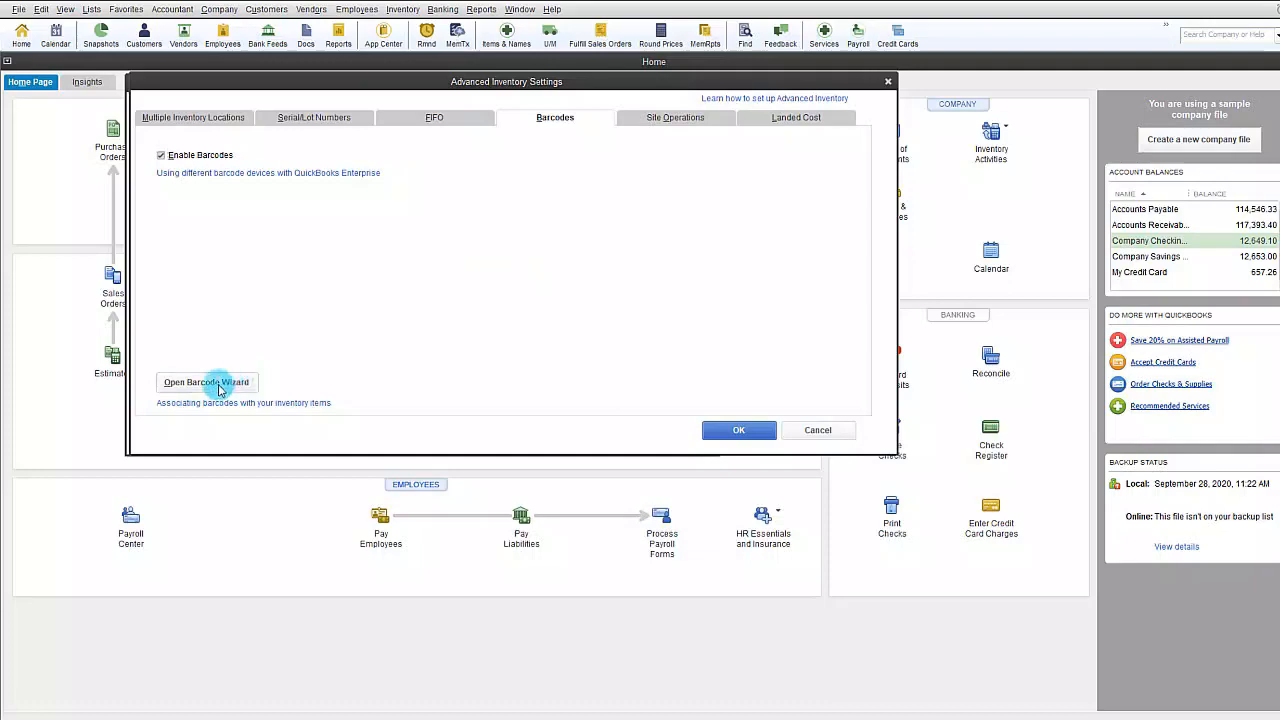
click(224, 386)
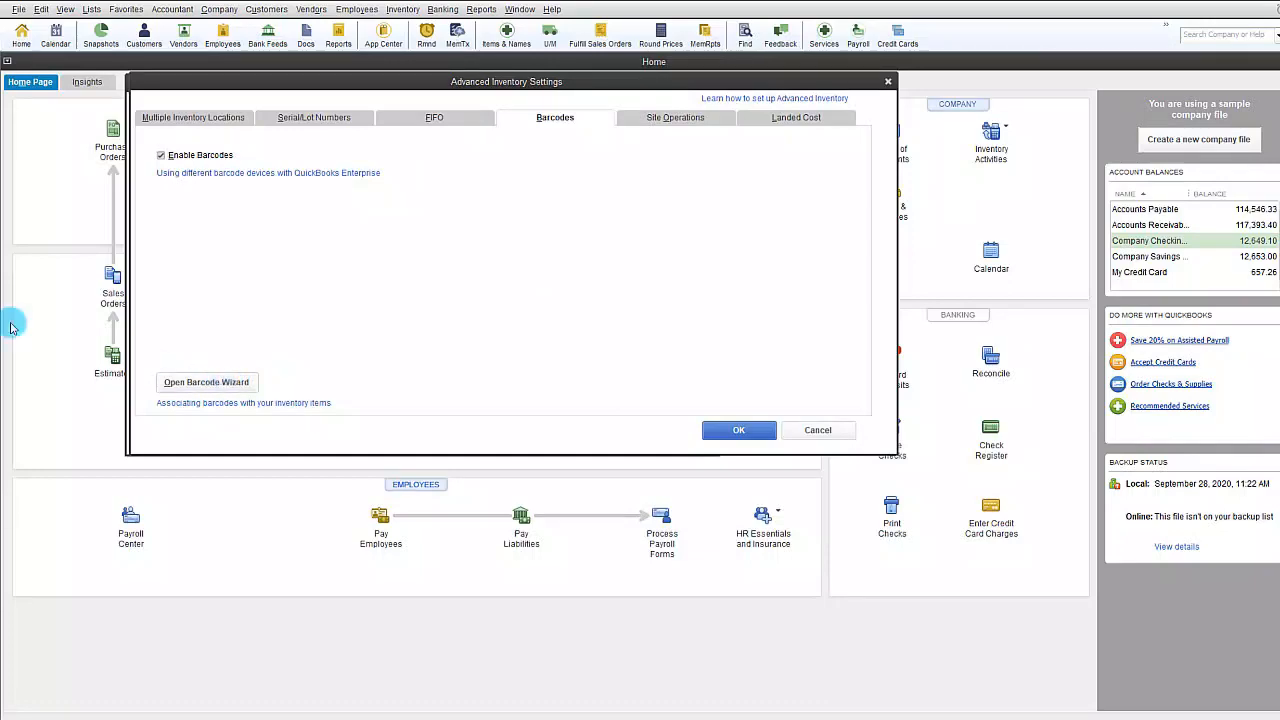
drag(0, 150, 618, 149)
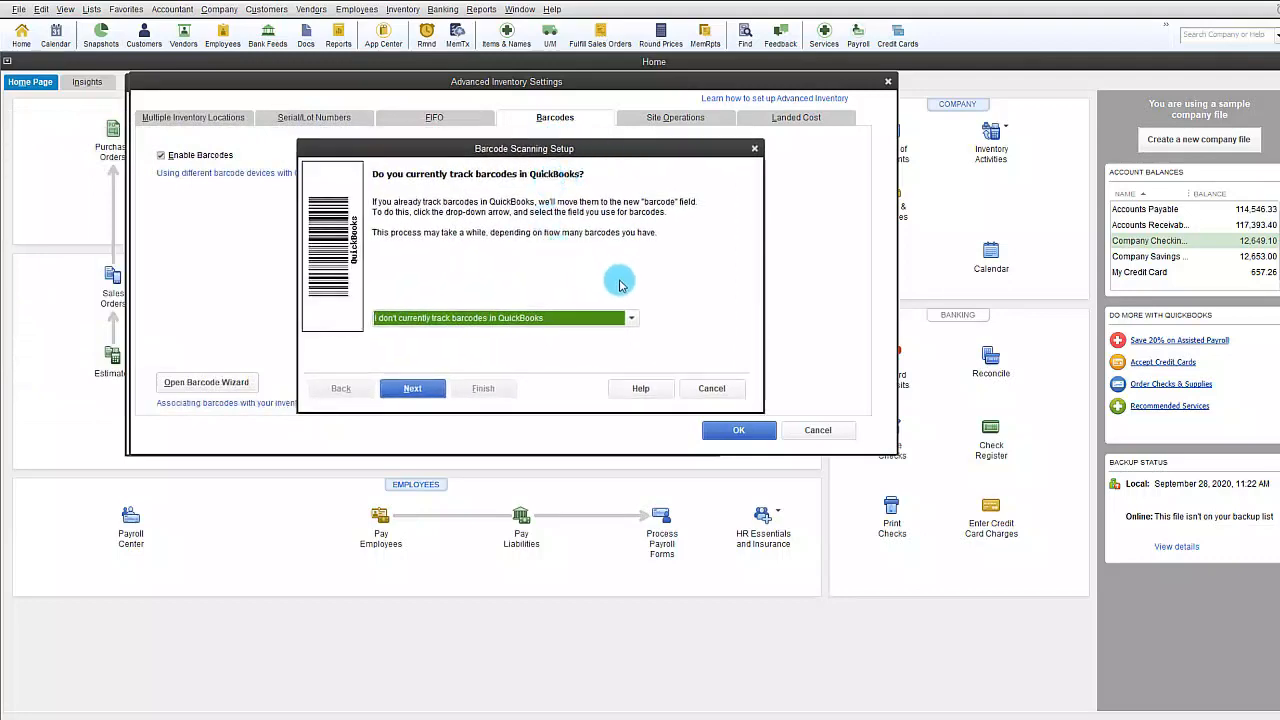
click(634, 320)
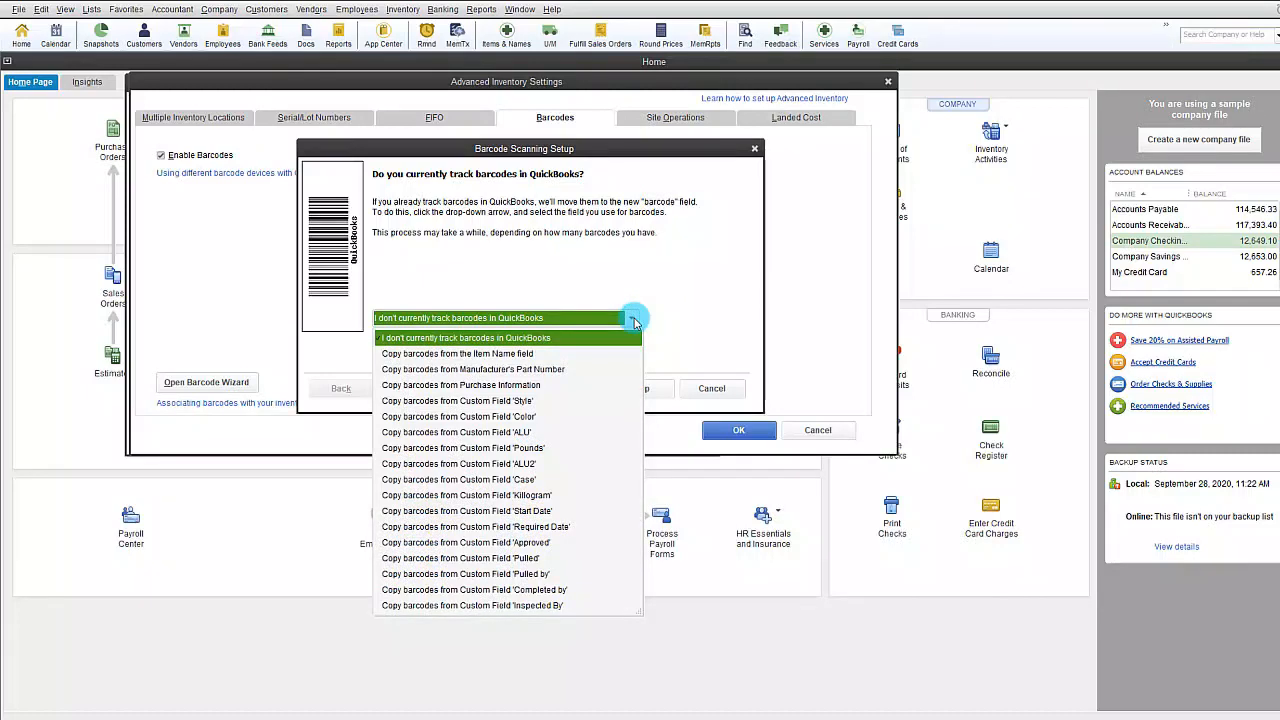
click(685, 291)
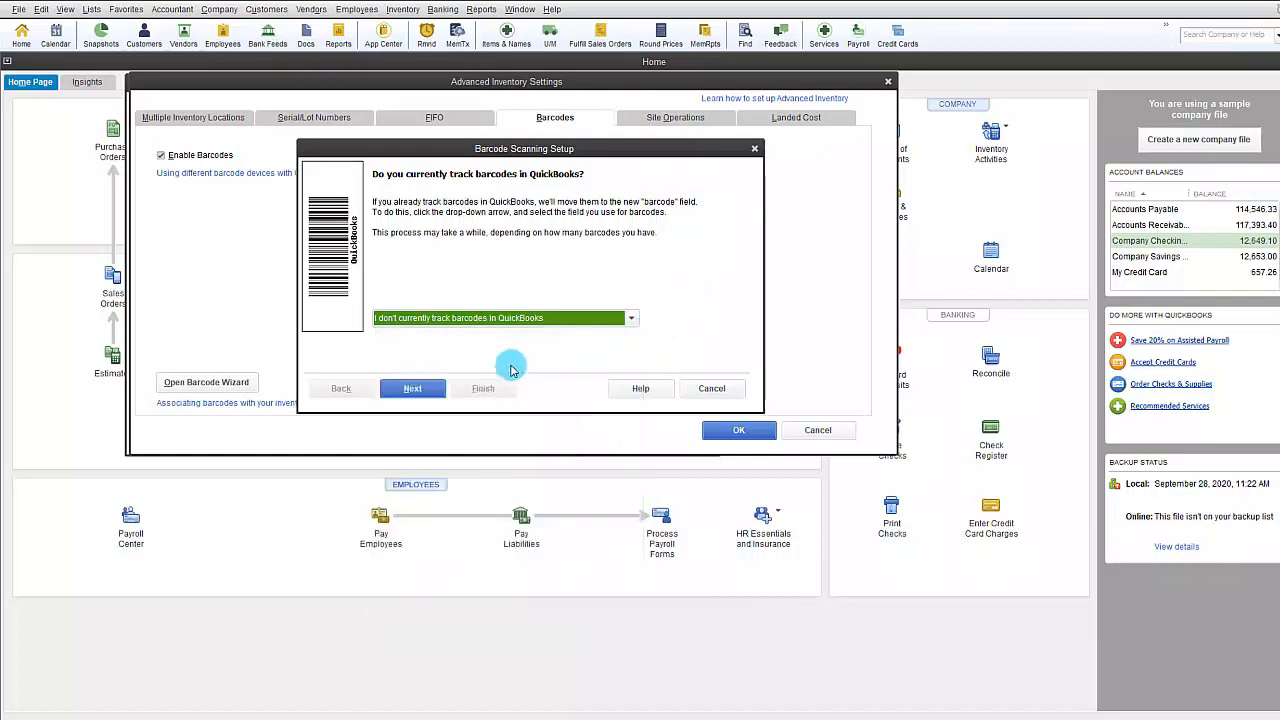
Review the item types for which new barcodes can be generated, and cancel the wizard, the advanced inventory settings and the preferences.
click(427, 390)
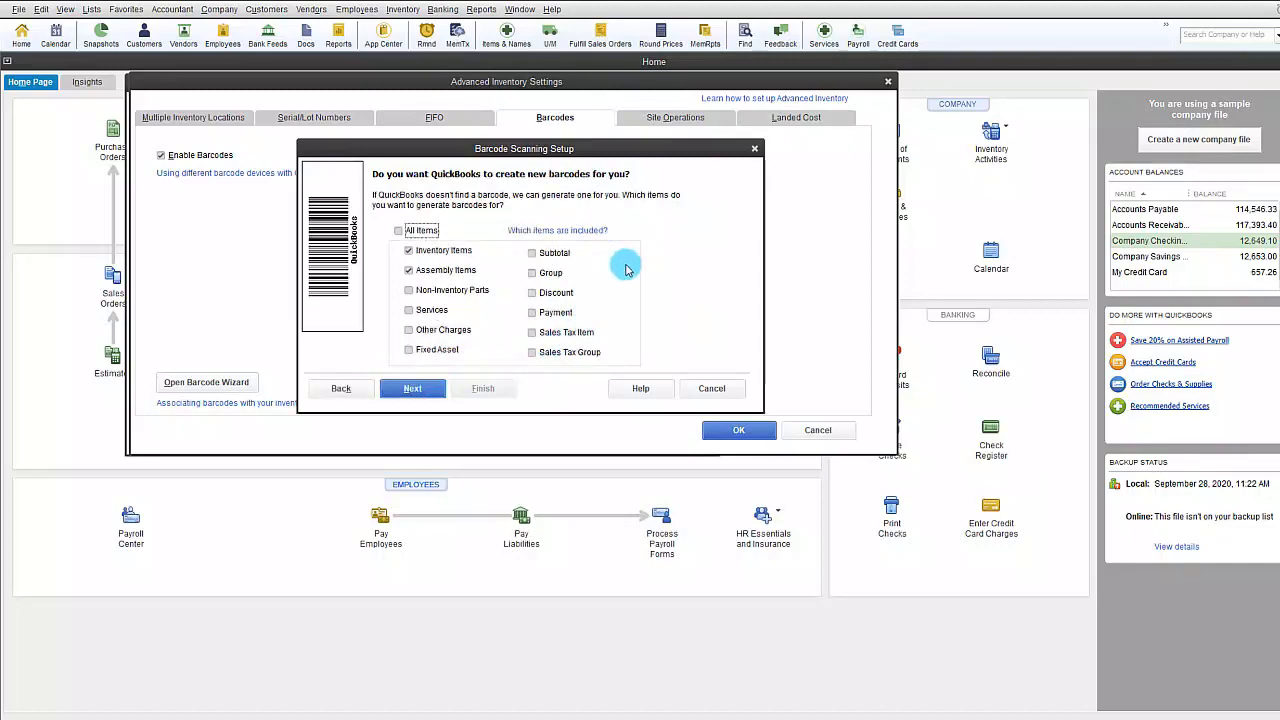
click(712, 388)
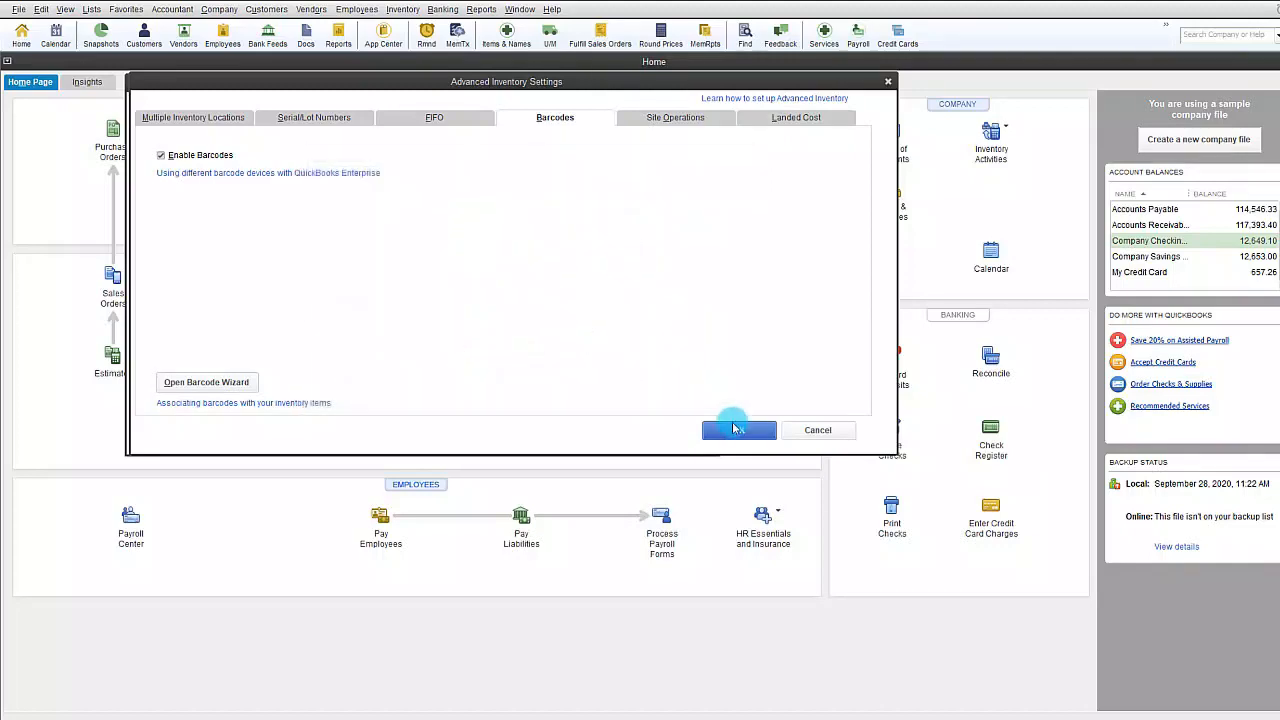
click(808, 430)
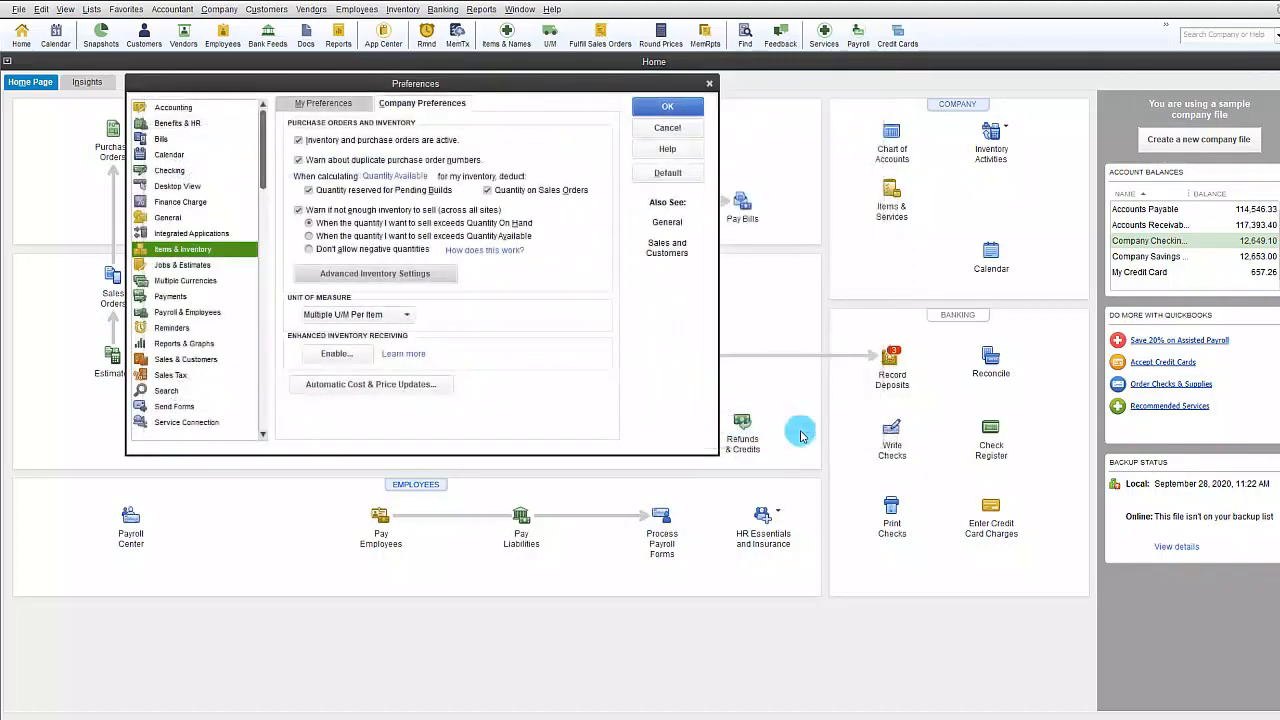
click(674, 128)
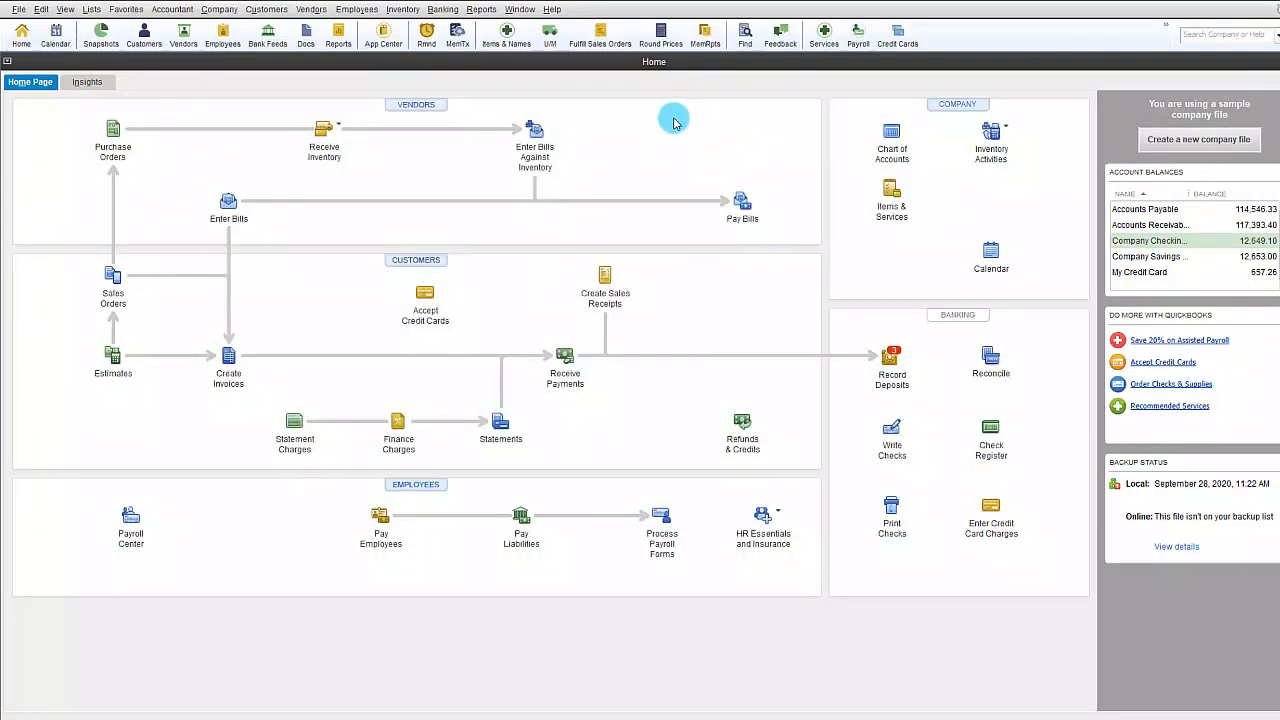
Examine the barcodes of the Inventory Parts in Add/Edit Multiple List Entries, including A Serial Number Part, and close the list.
click(93, 14)
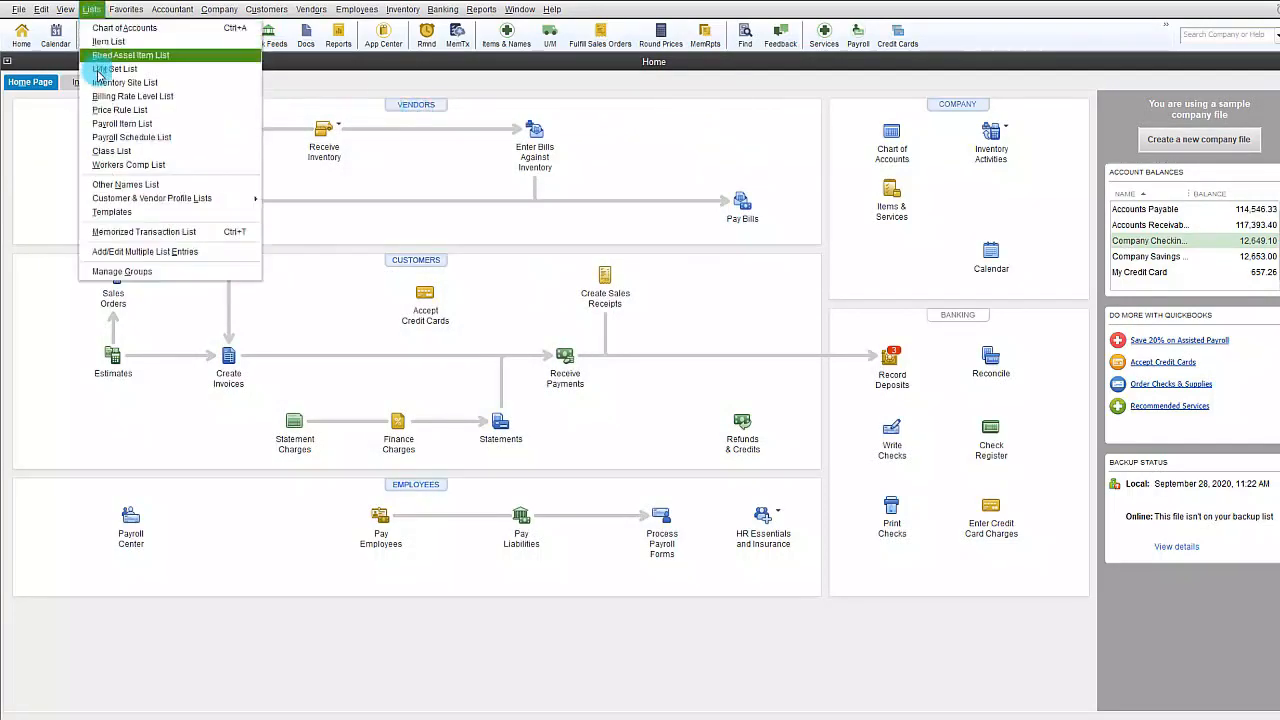
click(100, 253)
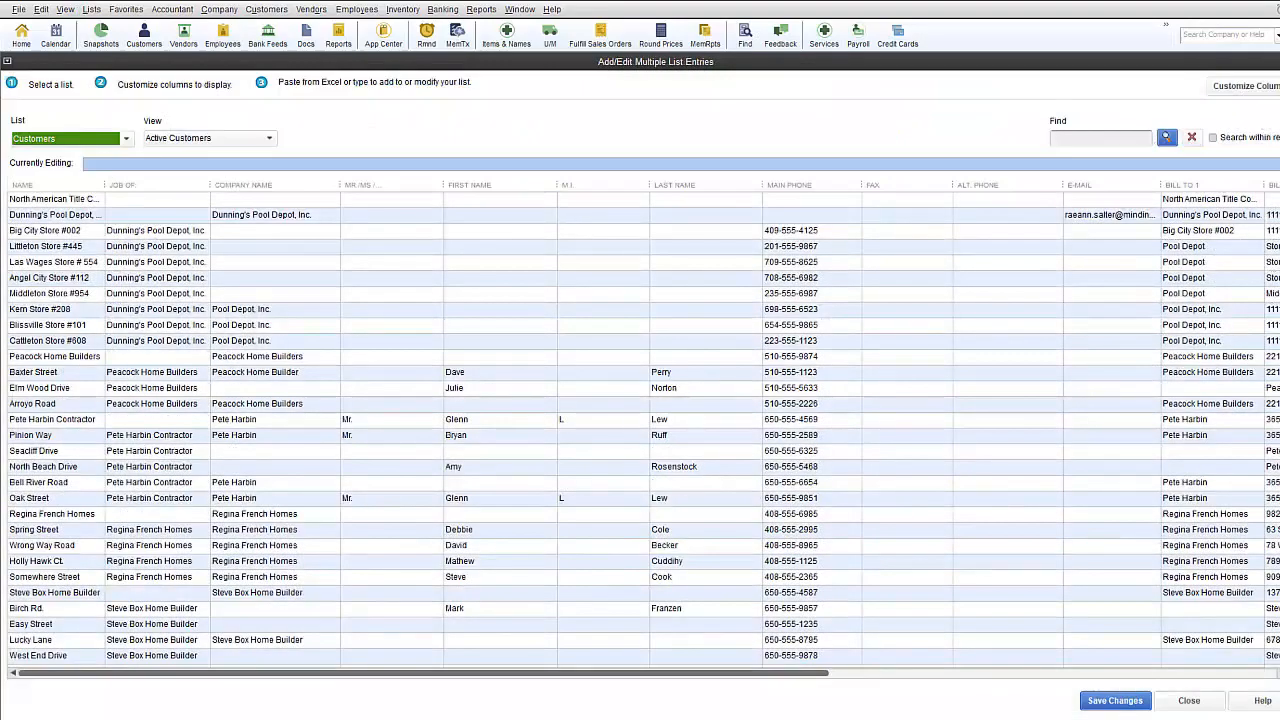
click(126, 138)
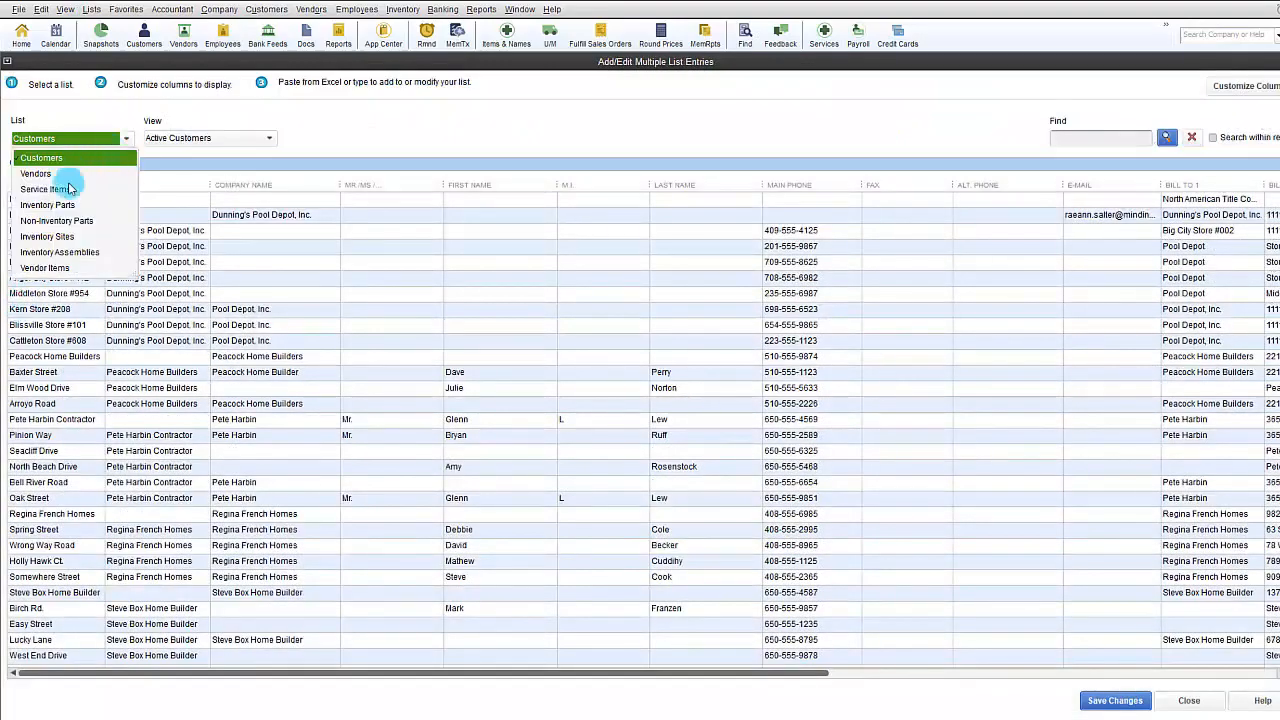
click(48, 204)
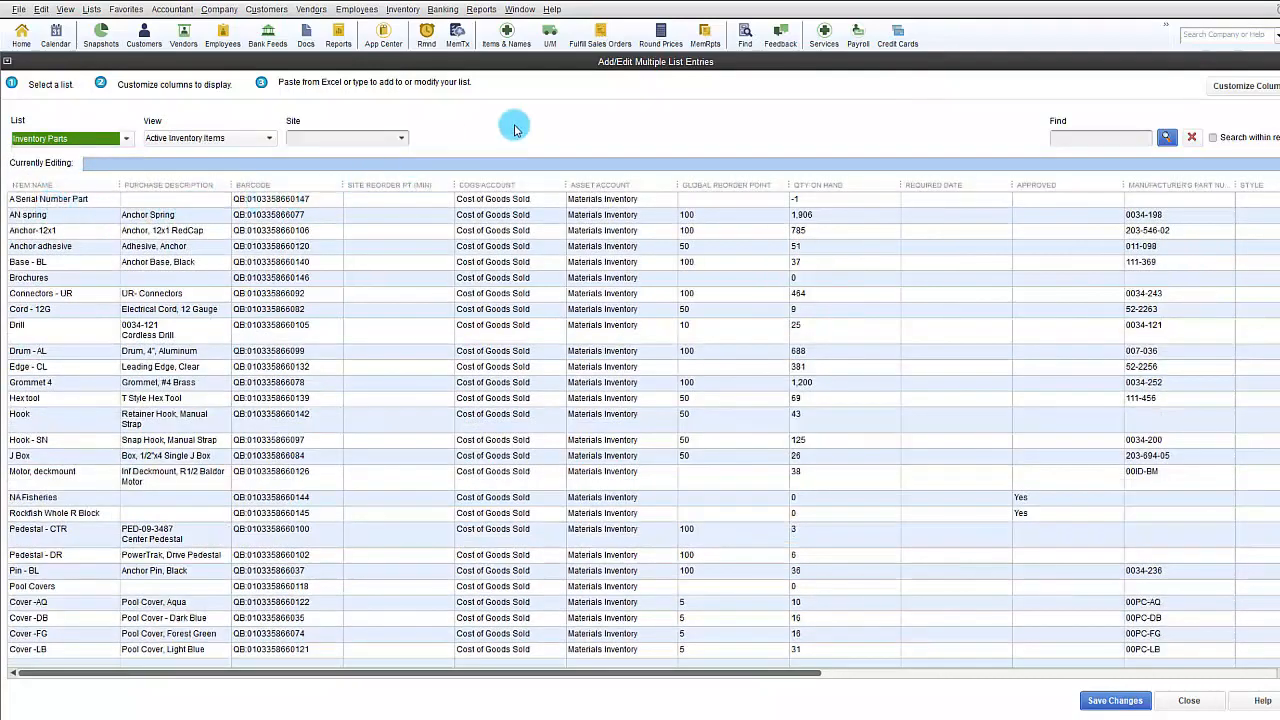
click(332, 200)
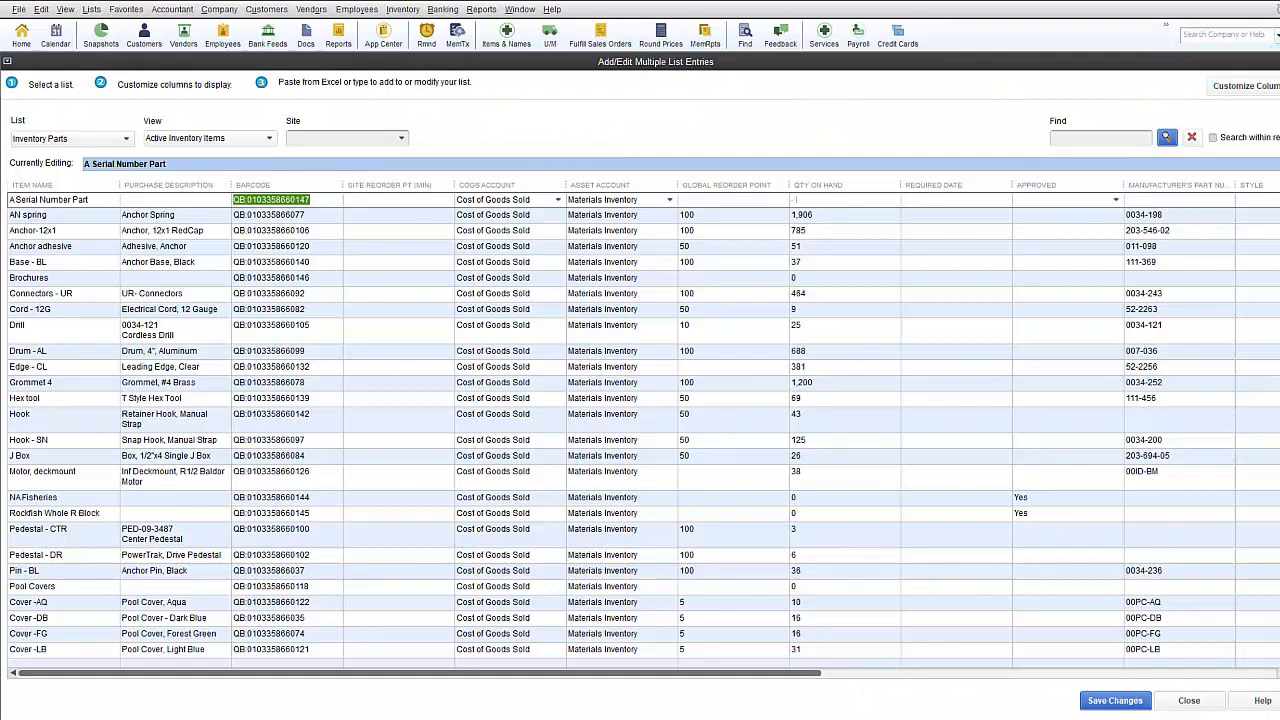
click(1279, 62)
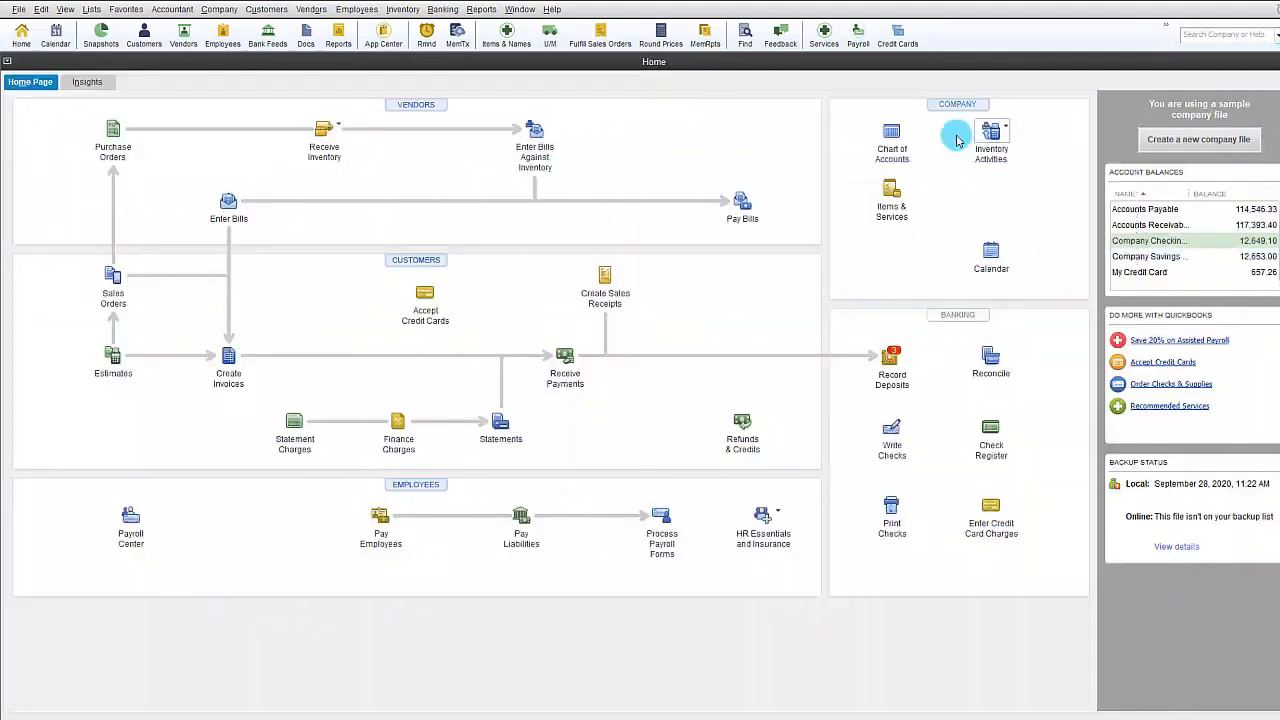
Start a purchase order for Anderson's Hardware & Tools Supply with 3 ea of item Anchor-12x1.
click(113, 135)
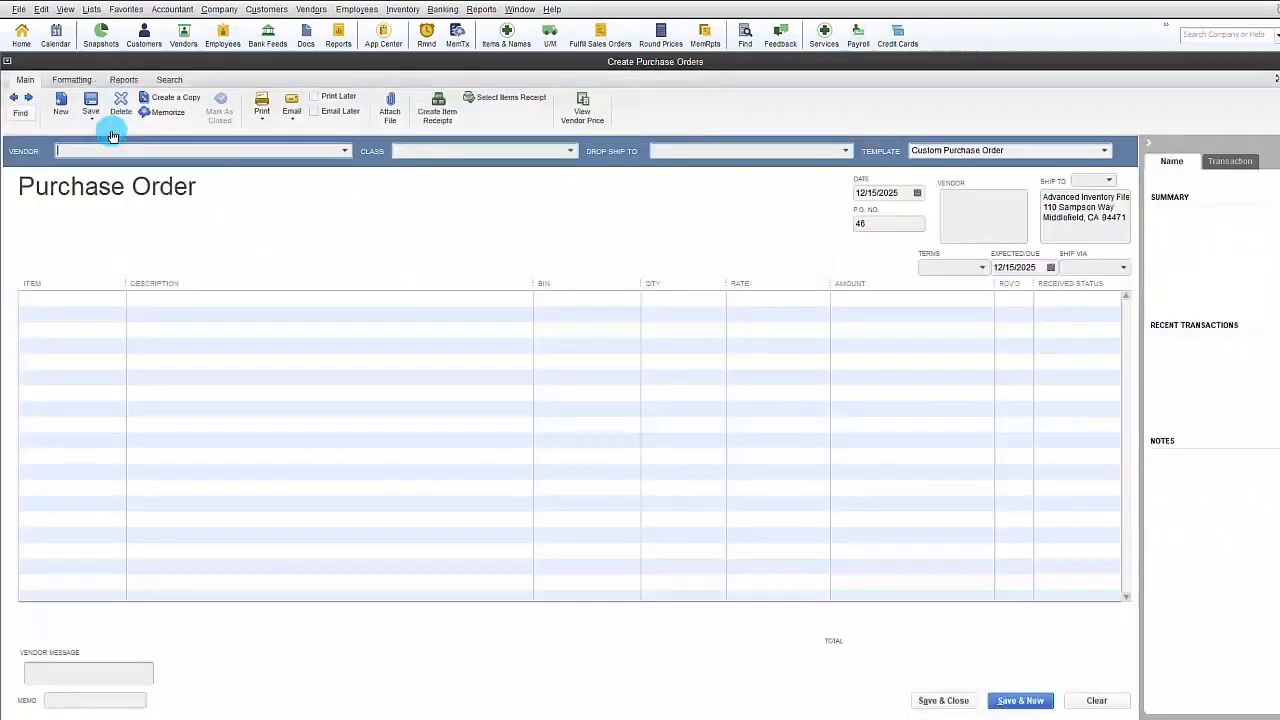
click(345, 151)
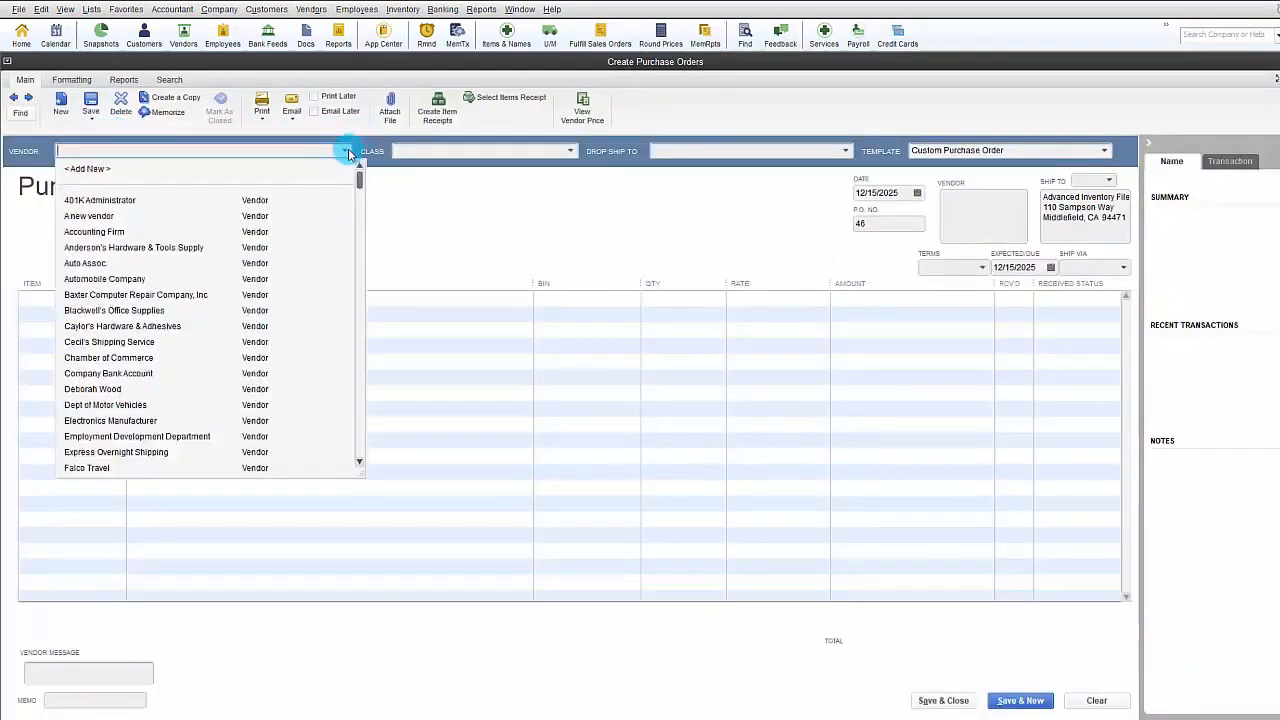
click(115, 248)
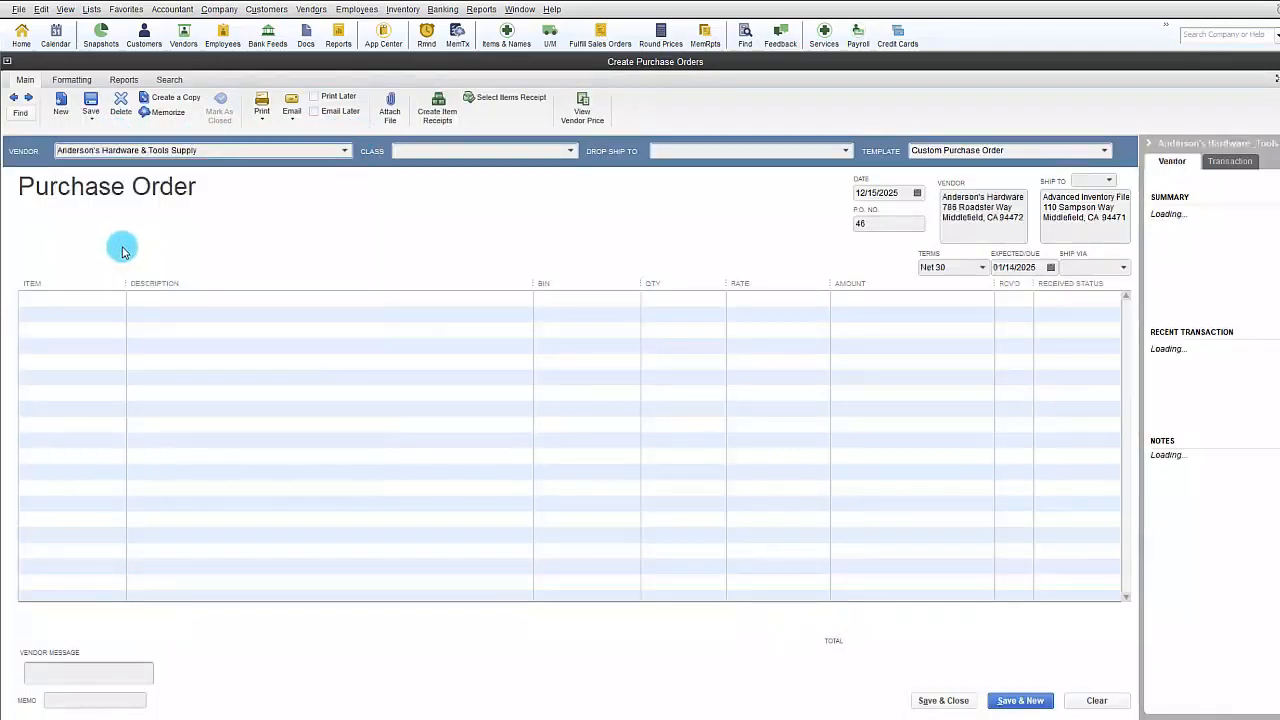
click(118, 298)
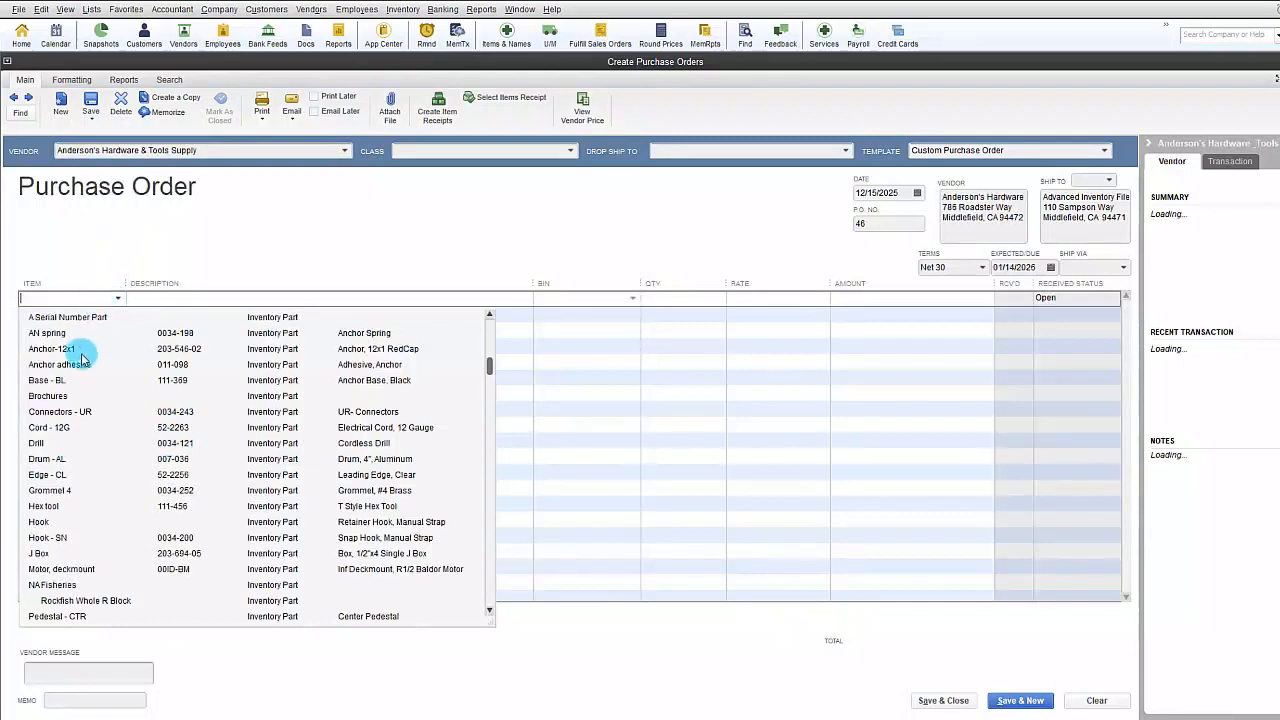
click(80, 350)
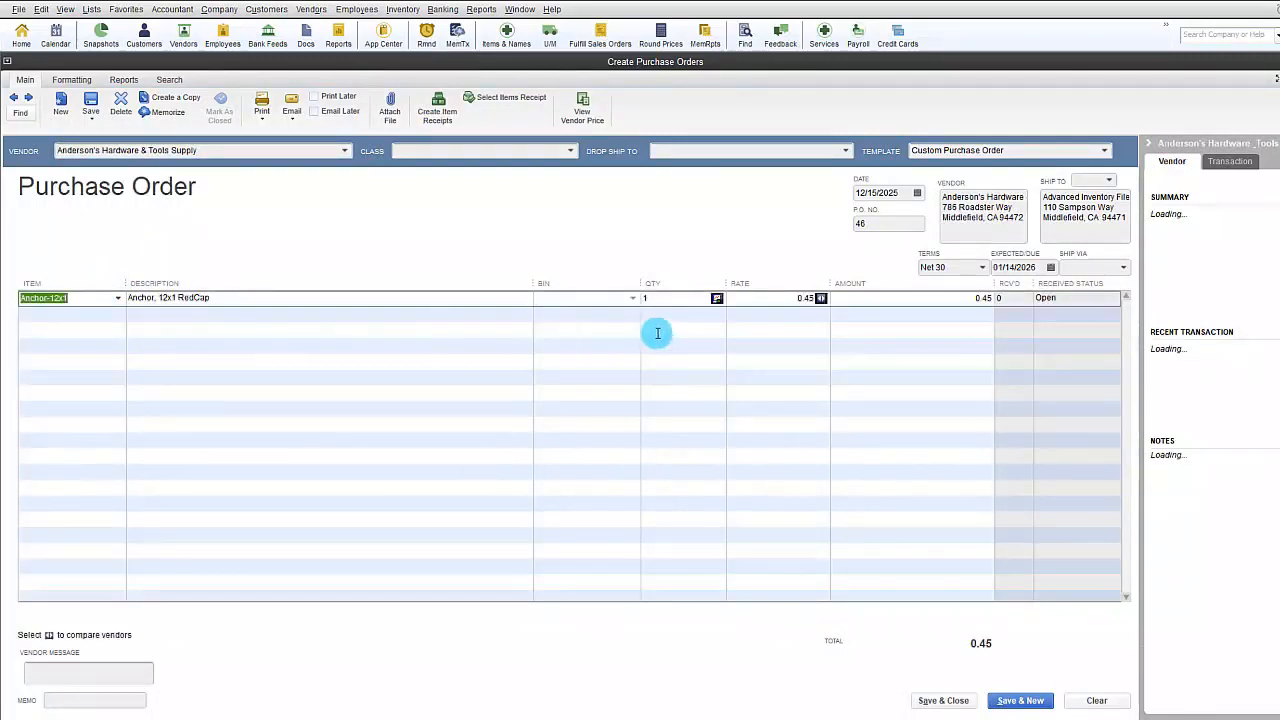
click(650, 299)
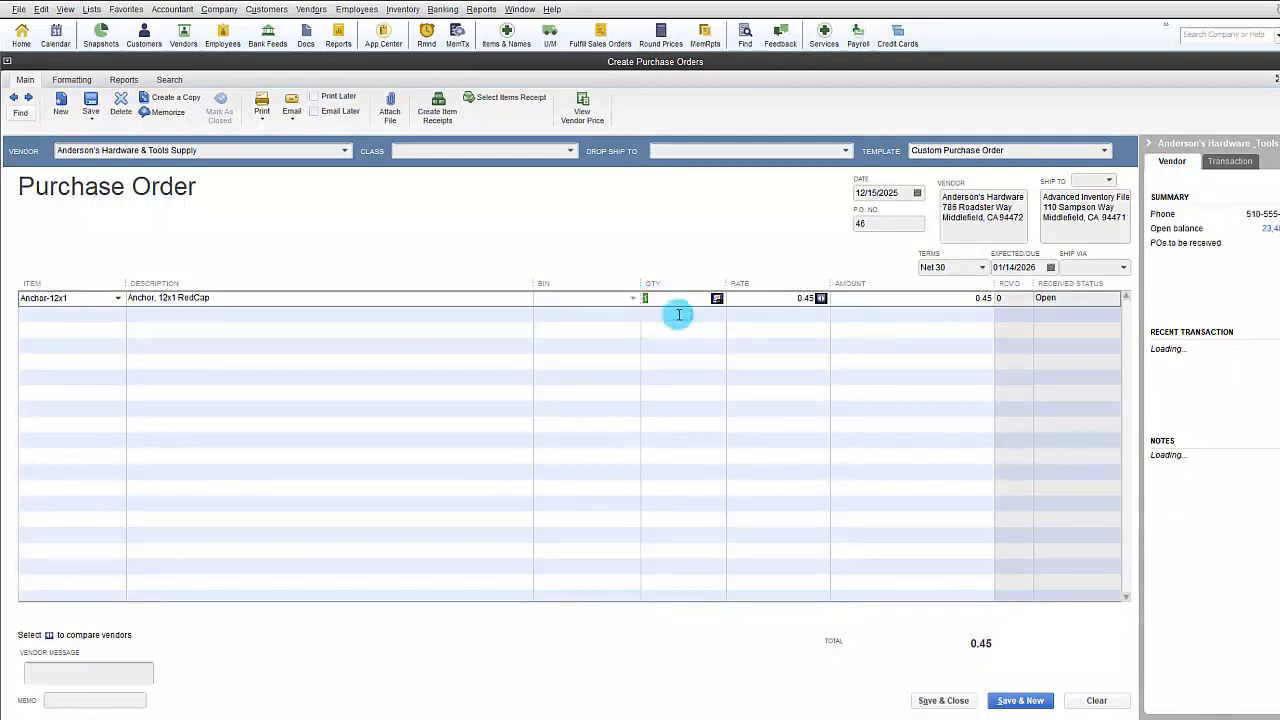
text(3)
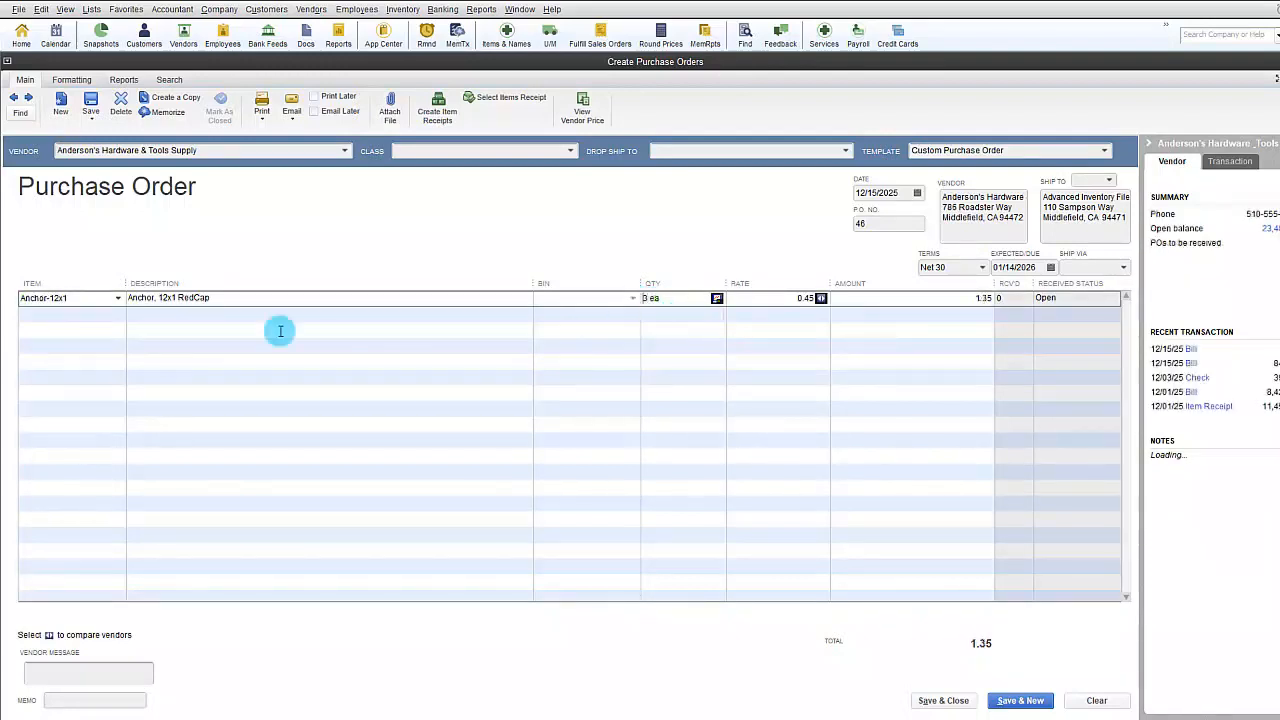
Add the items Cord - 12G and Base - BL to the purchase order, and close it without recording.
click(88, 314)
click(117, 314)
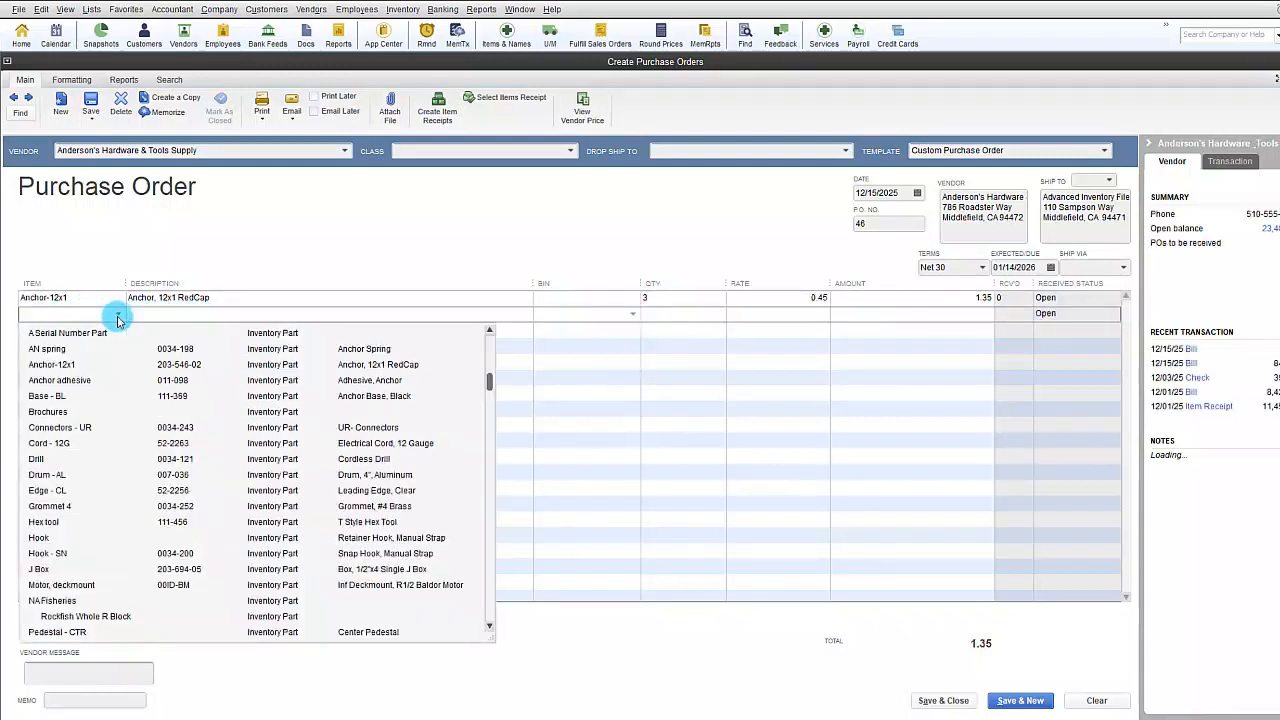
click(87, 441)
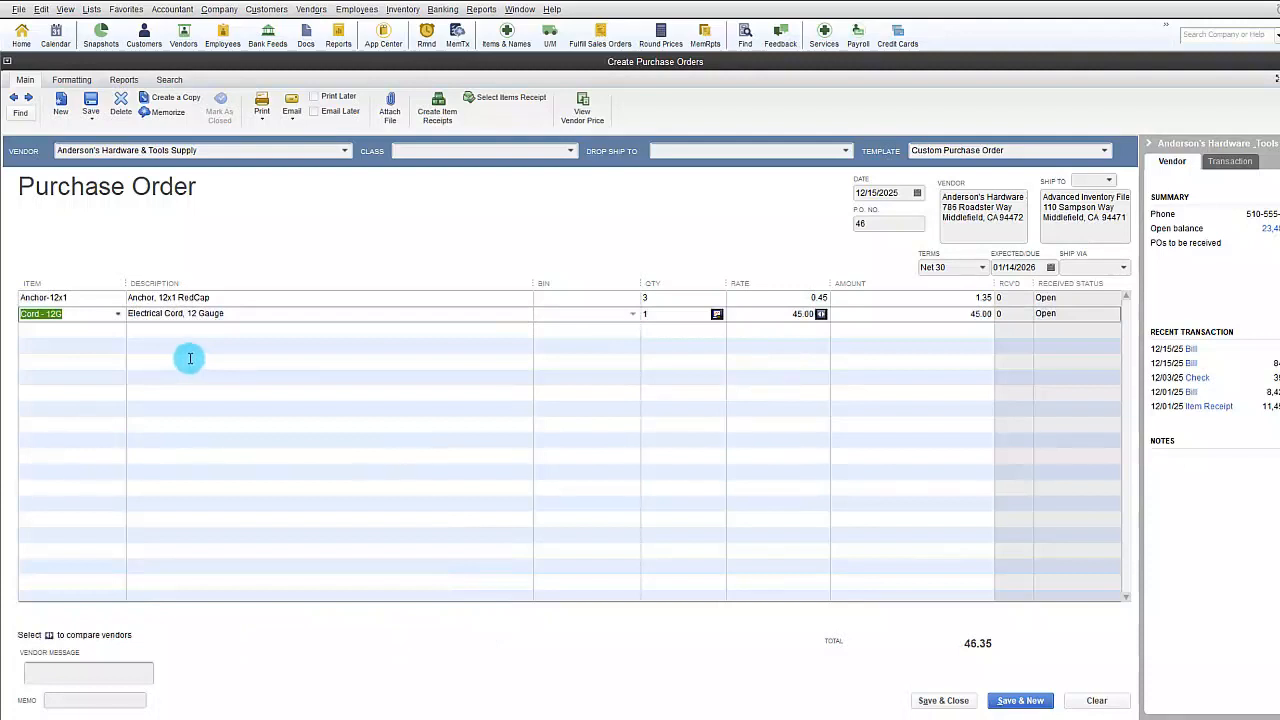
click(115, 330)
click(117, 329)
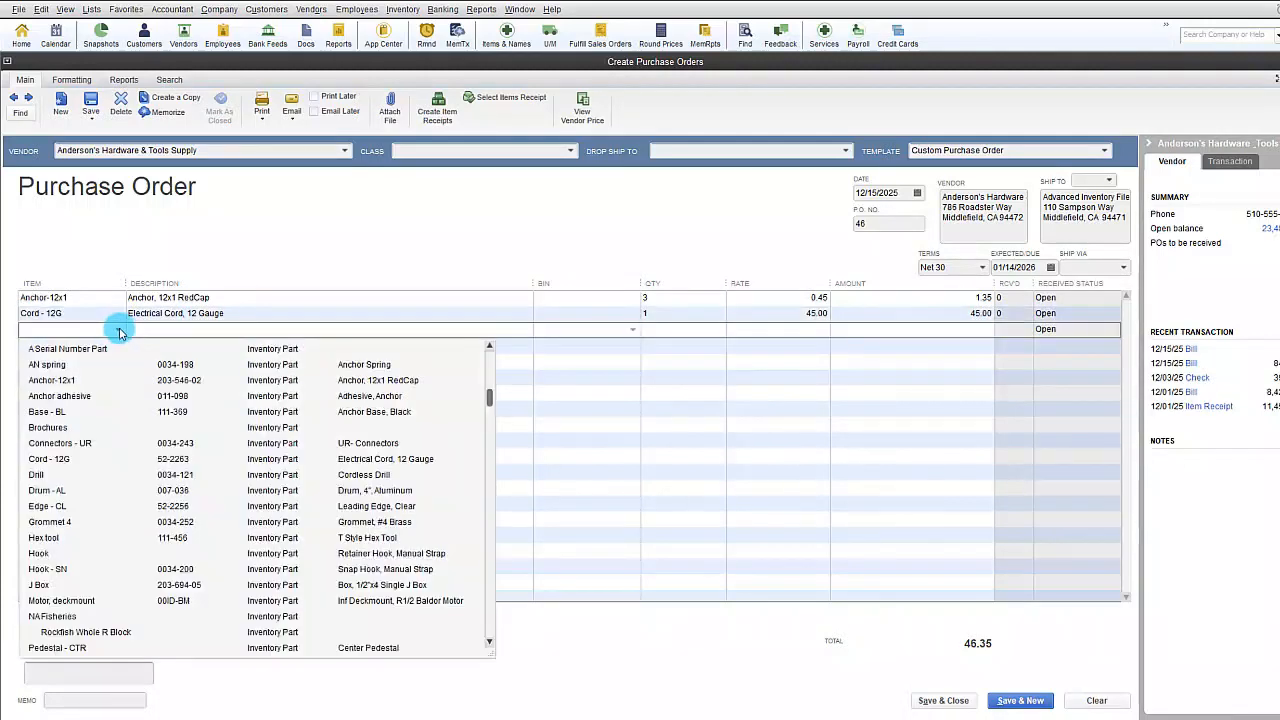
click(77, 418)
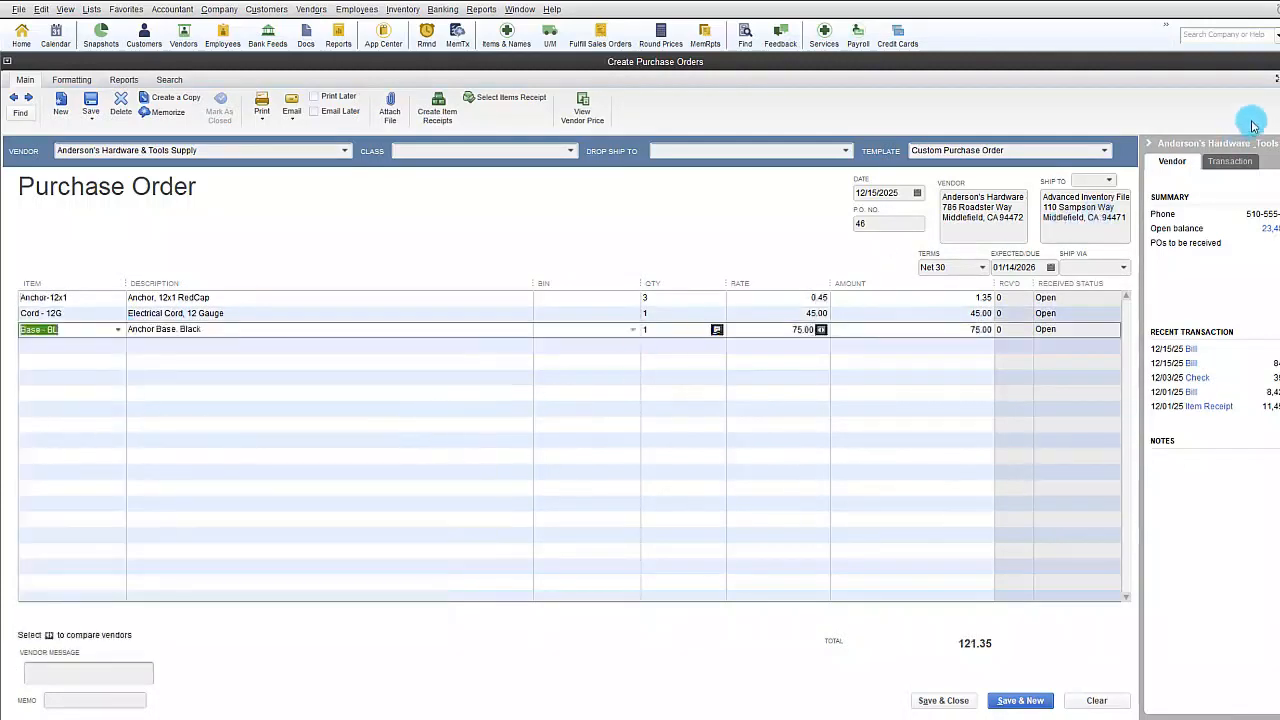
key(Escape)
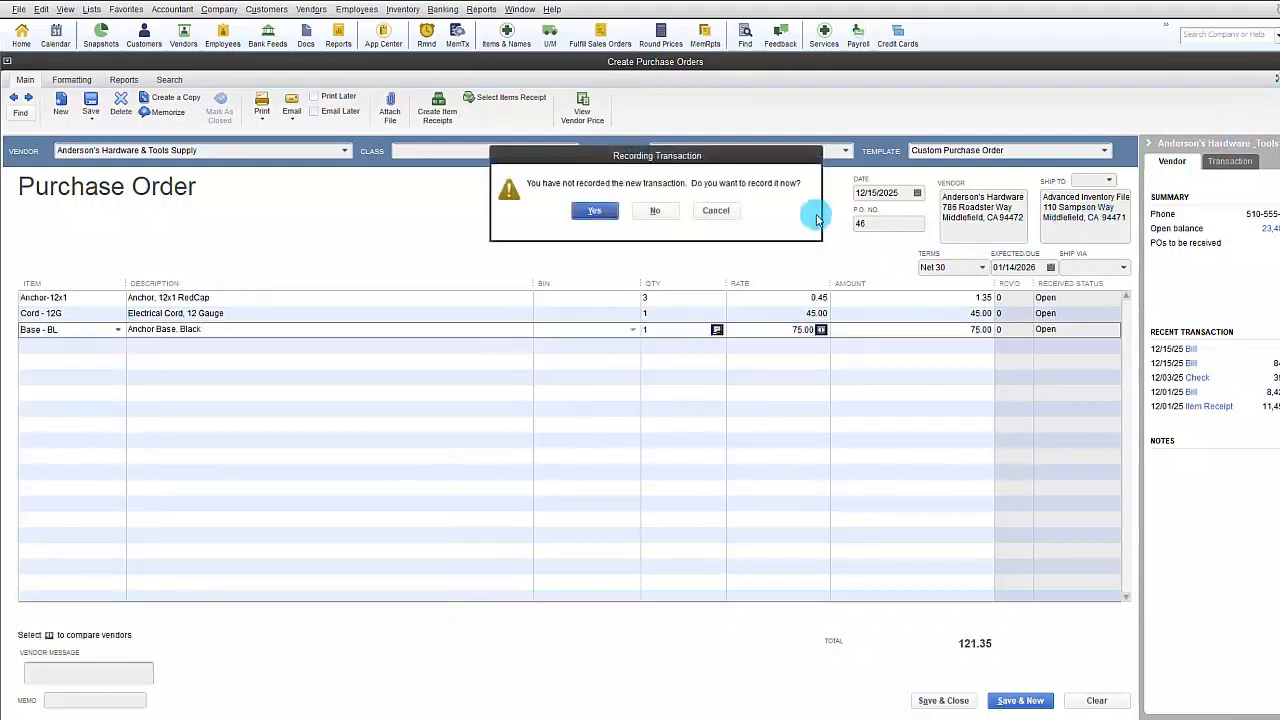
click(655, 212)
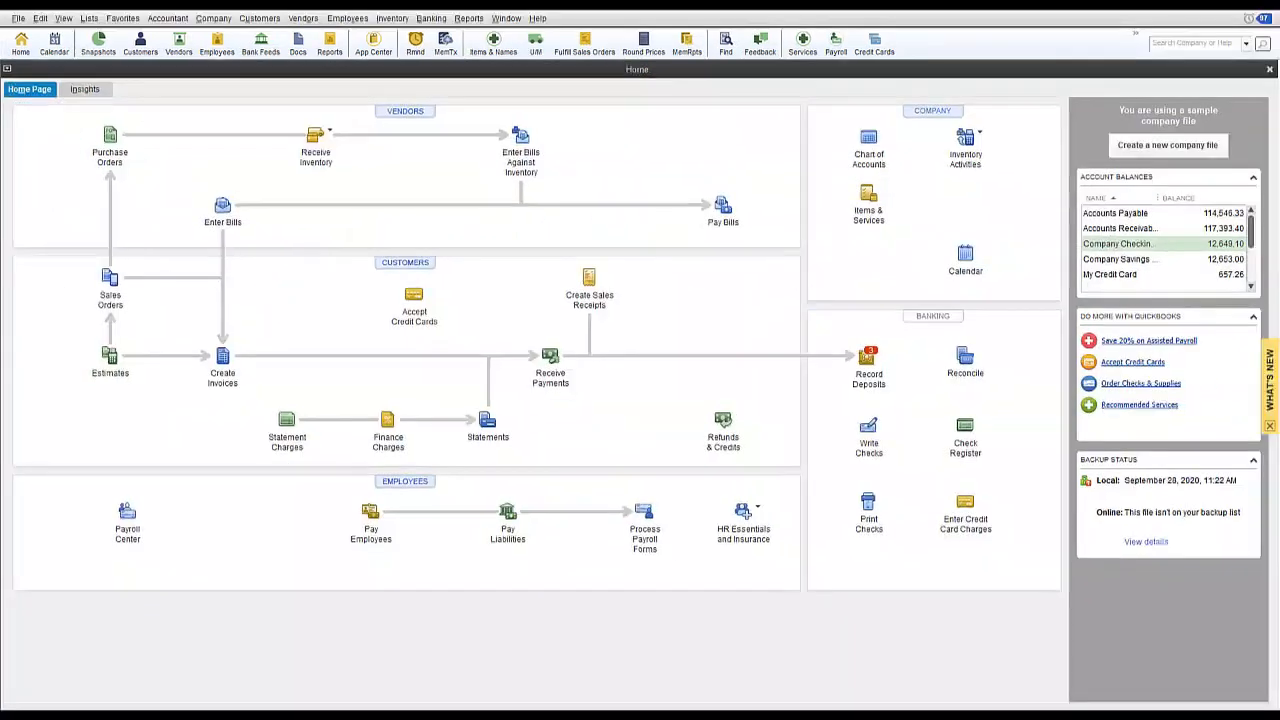
Start a sales order for Dunning's Pool Depot, Inc., job Big City Store #002, with 4 ea of item Anchor-12x1.
click(145, 283)
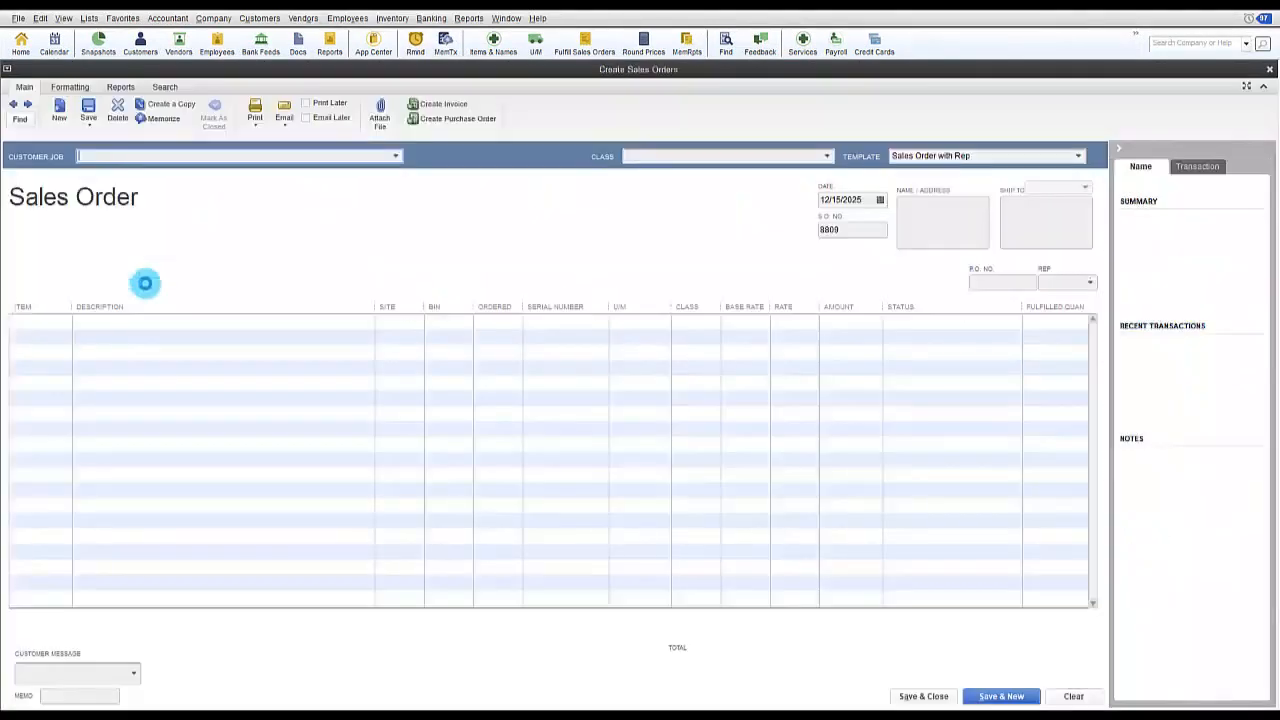
click(397, 156)
click(152, 237)
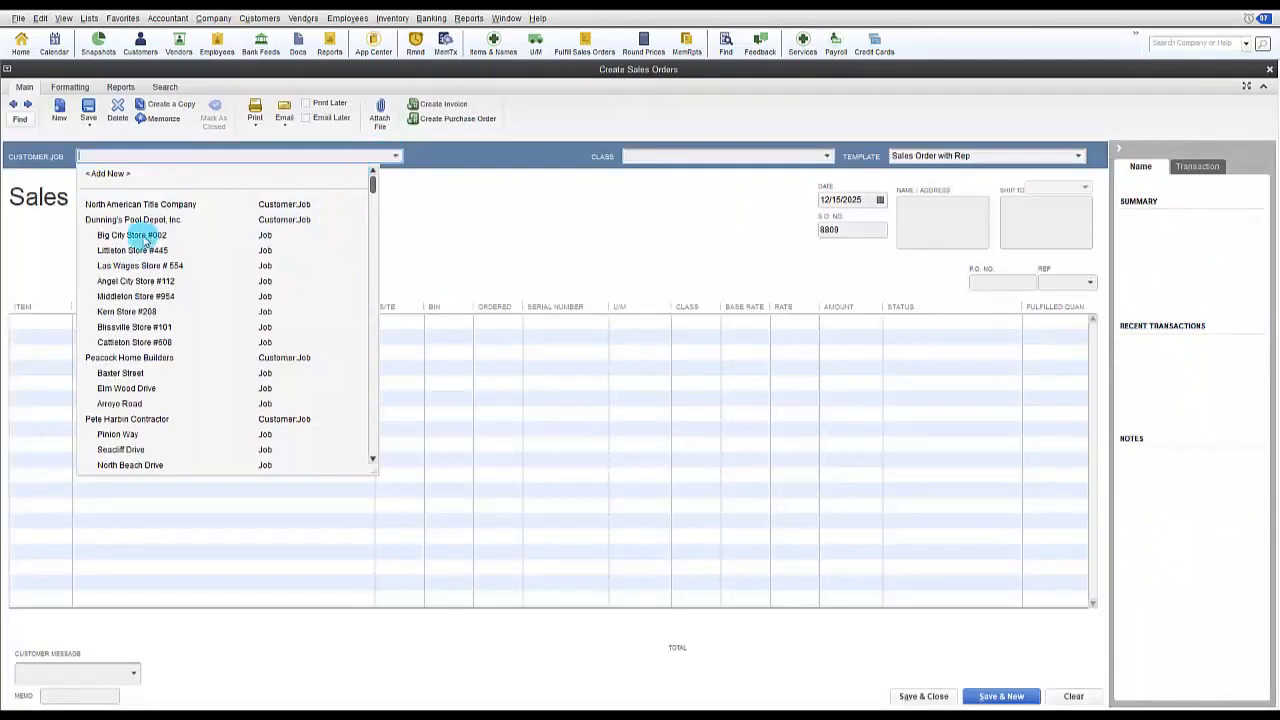
click(143, 240)
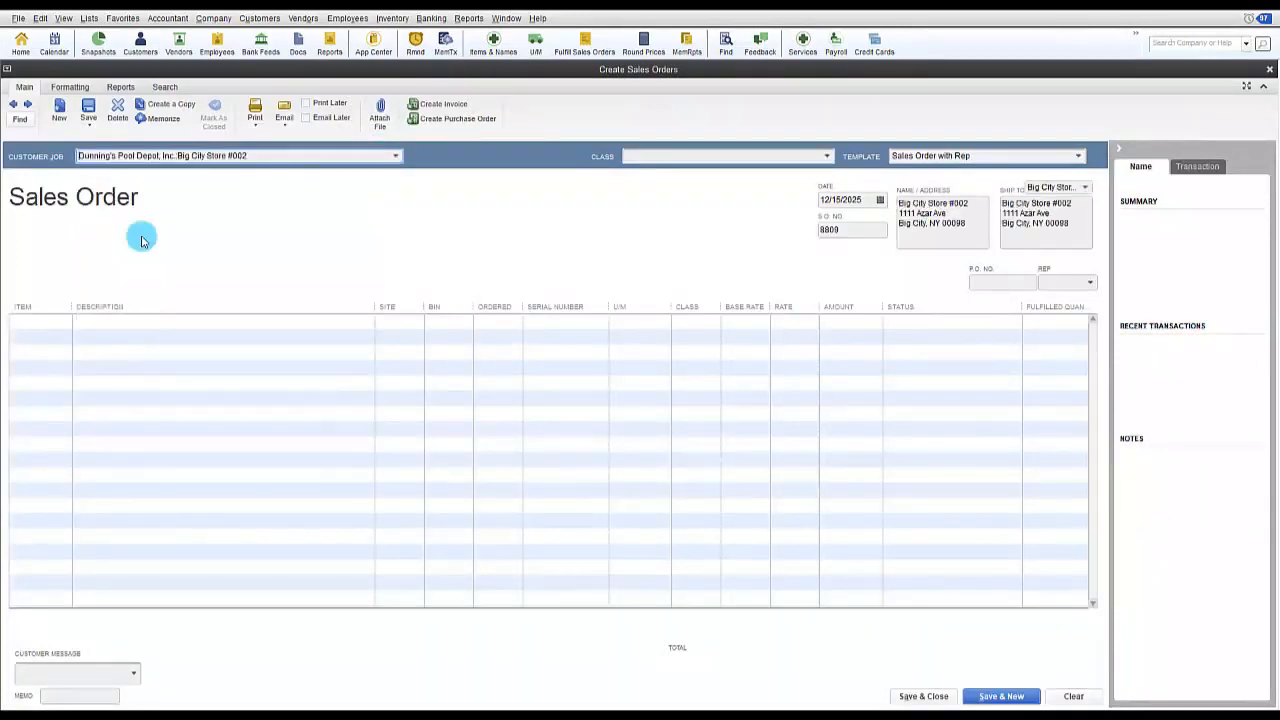
click(59, 323)
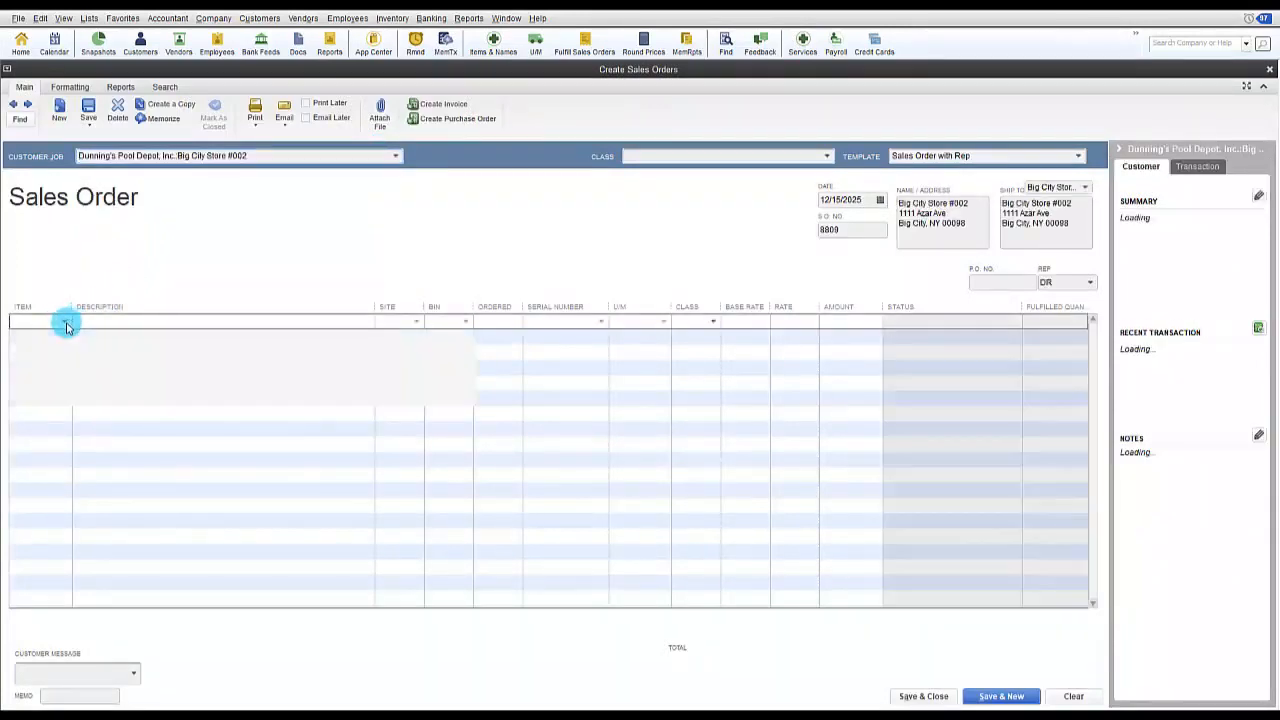
click(65, 322)
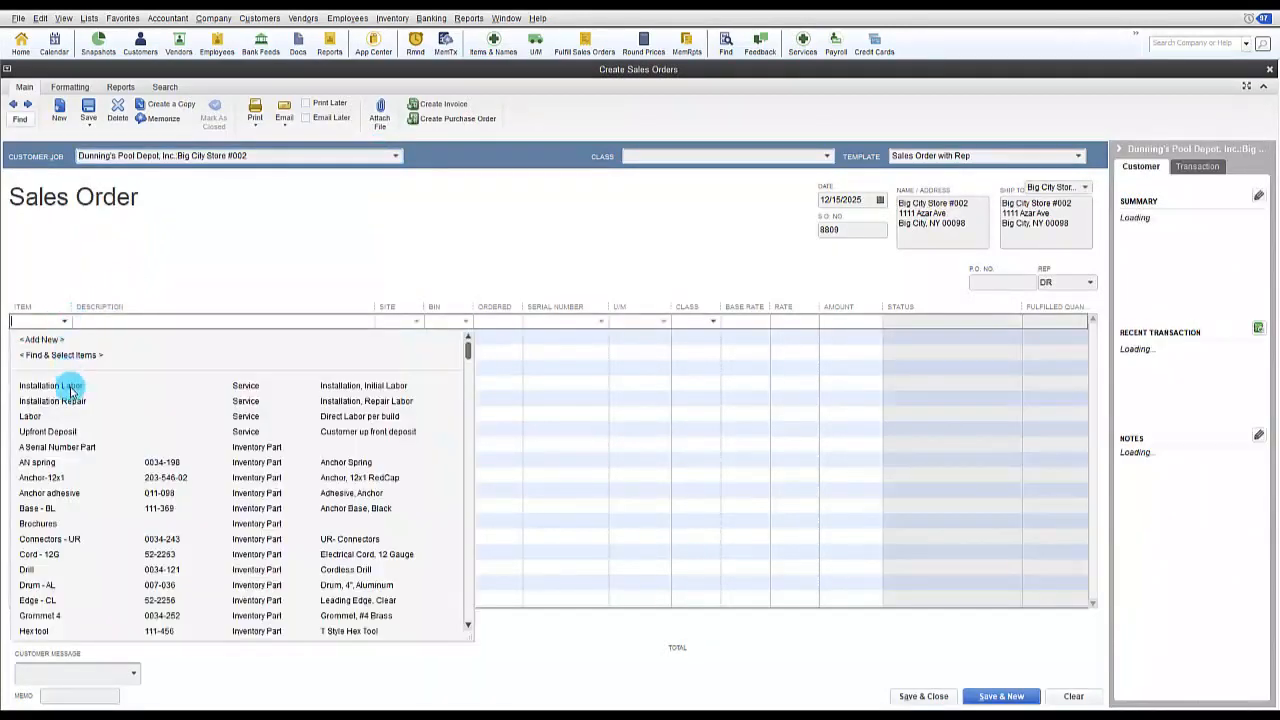
click(81, 480)
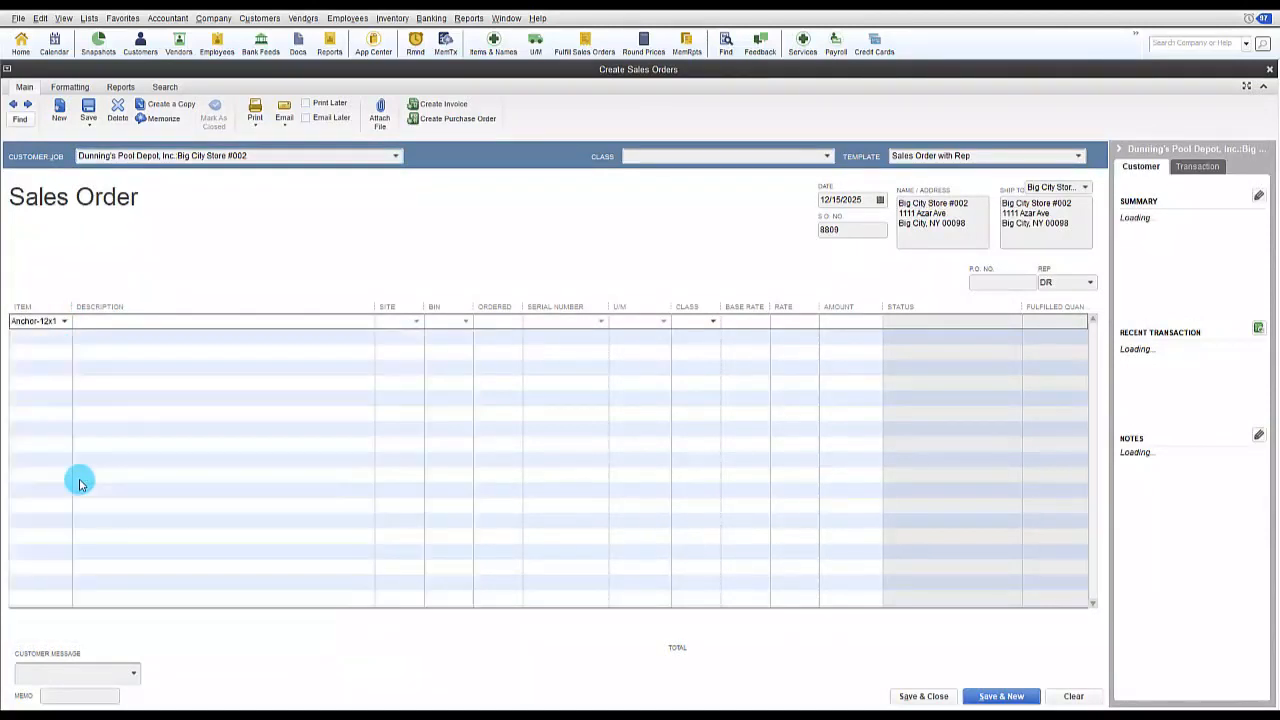
click(478, 324)
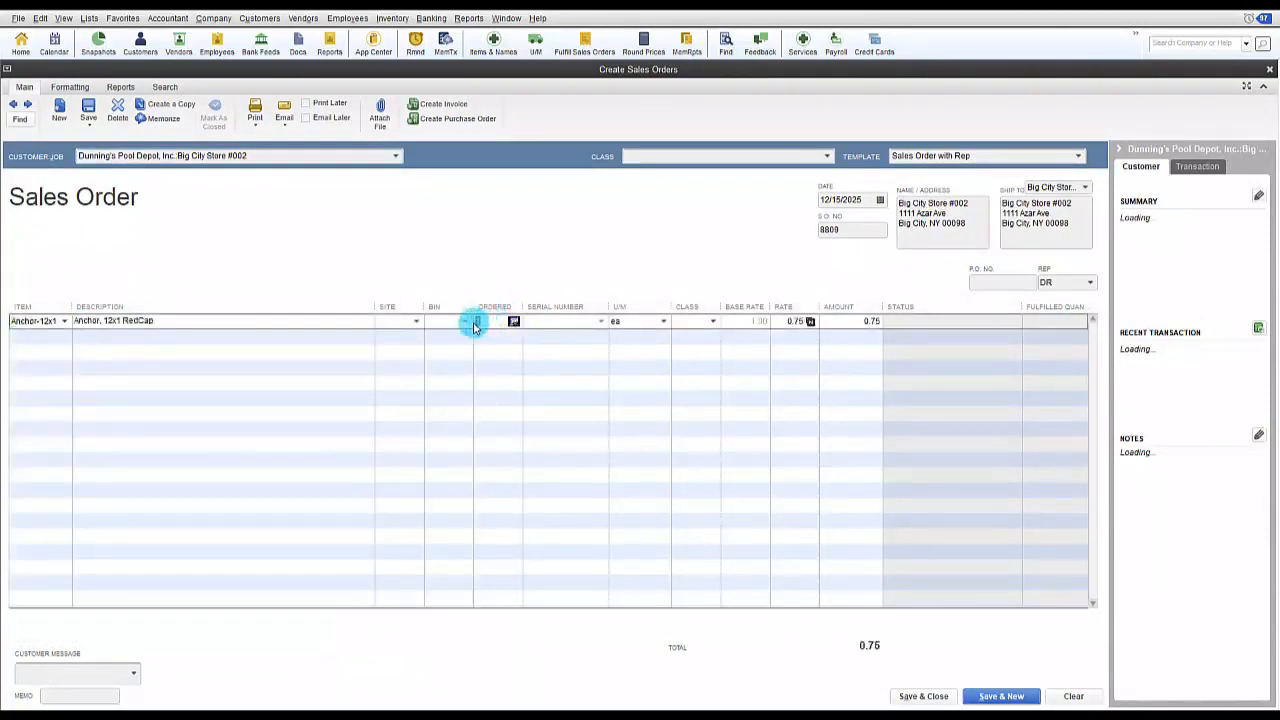
text(4)
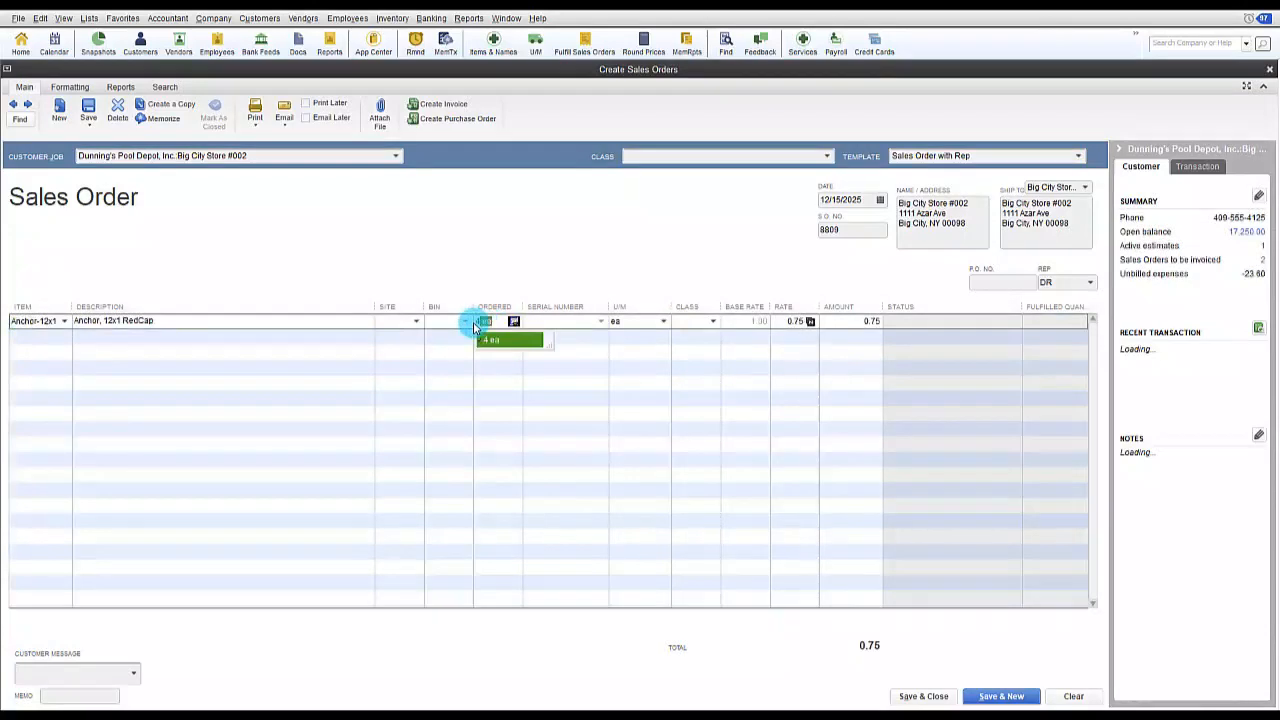
Add the items Base - BL and Connectors - UR to the sales order, and clear and close it without saving.
click(36, 336)
click(65, 337)
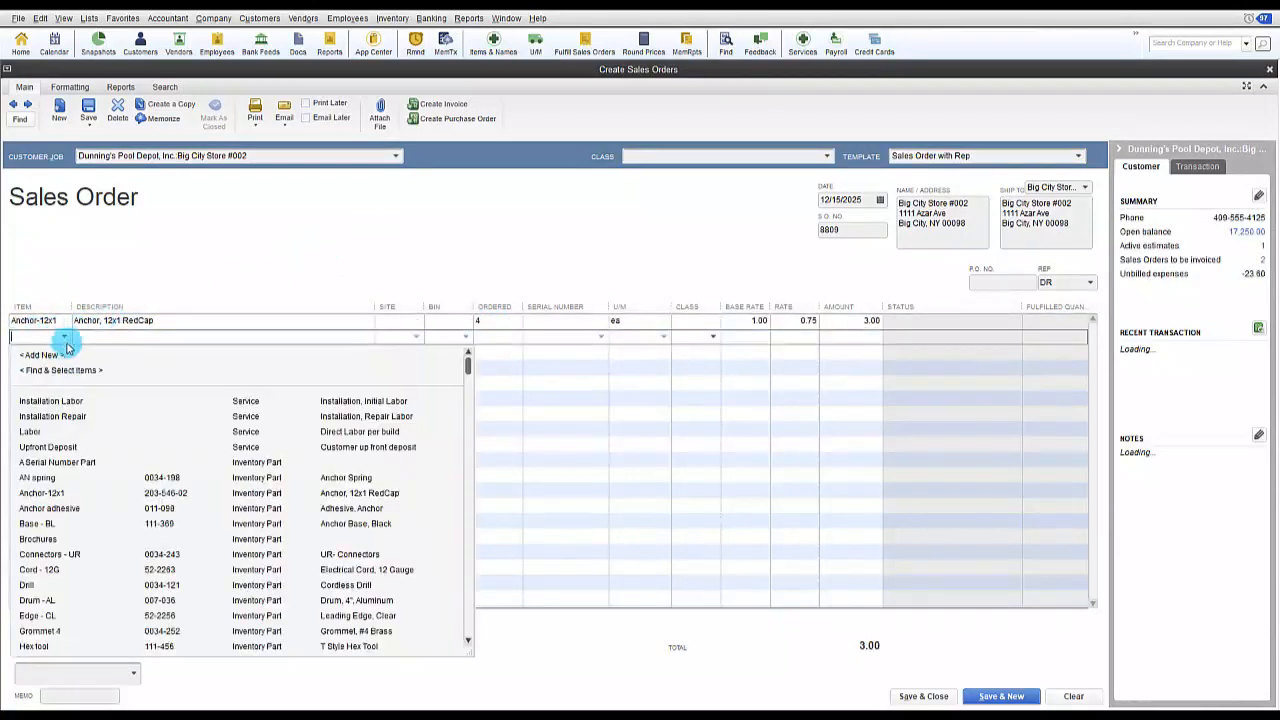
click(40, 523)
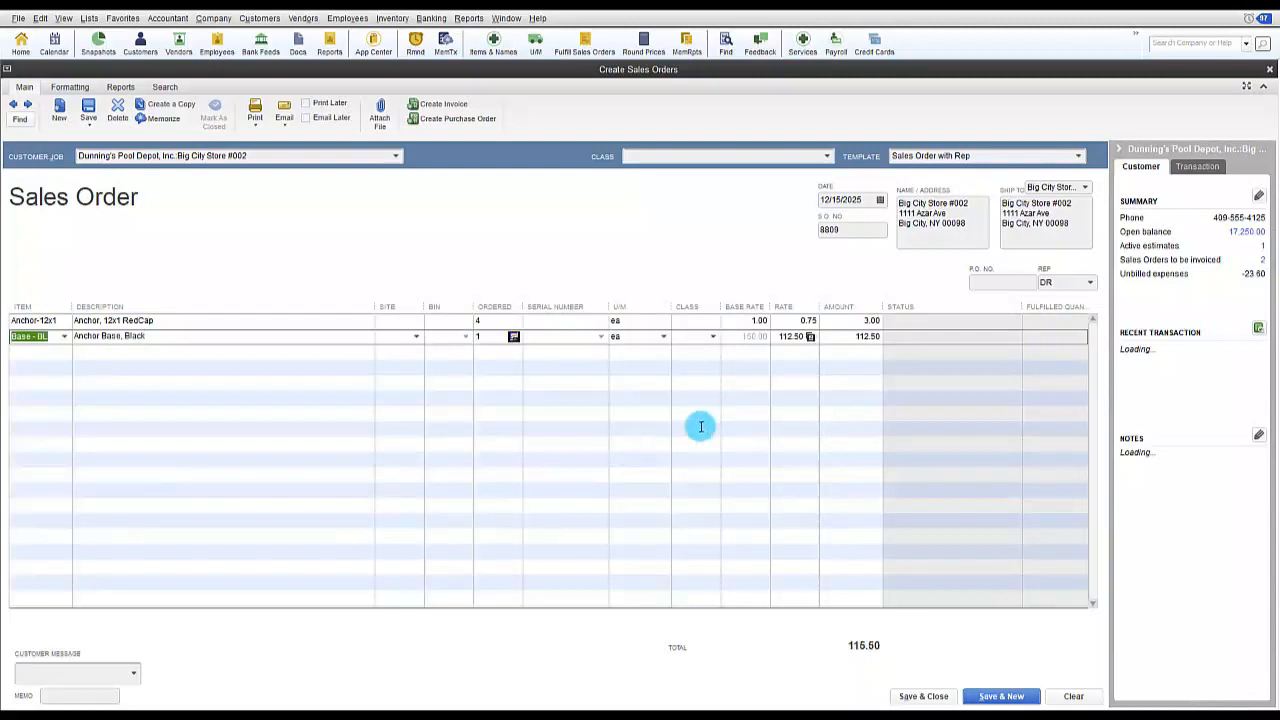
click(66, 353)
click(64, 353)
click(80, 569)
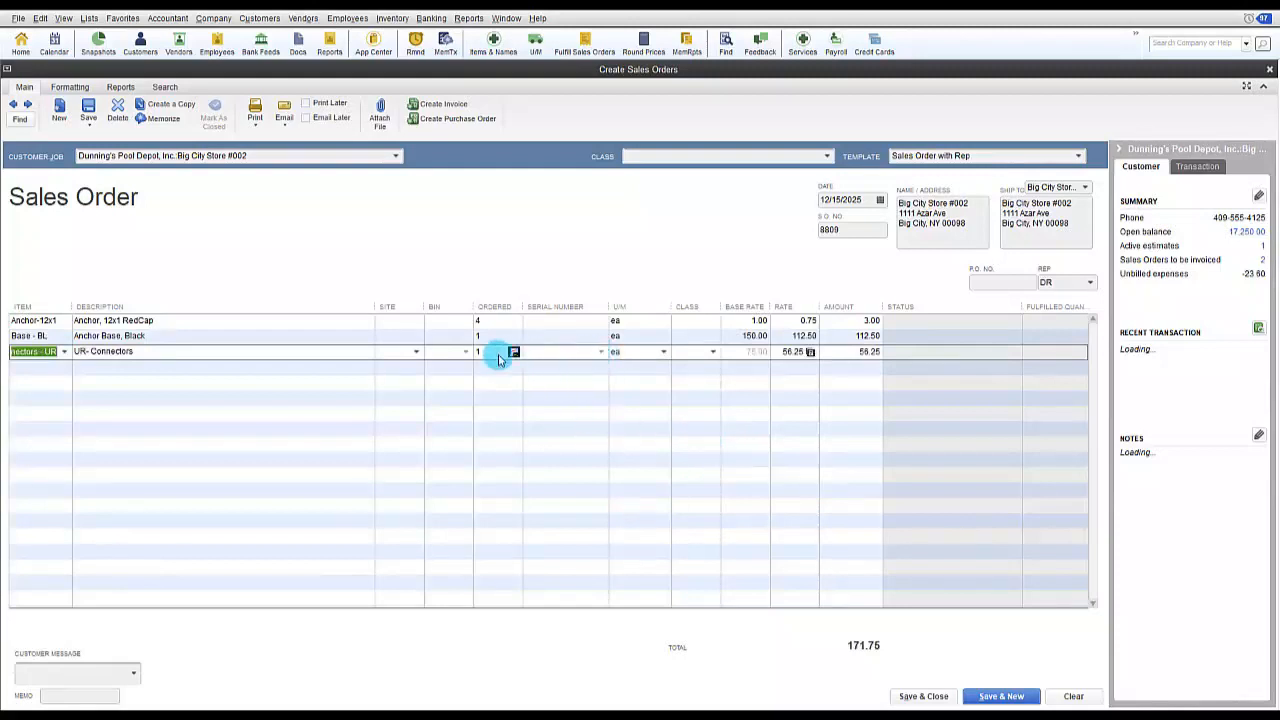
click(396, 357)
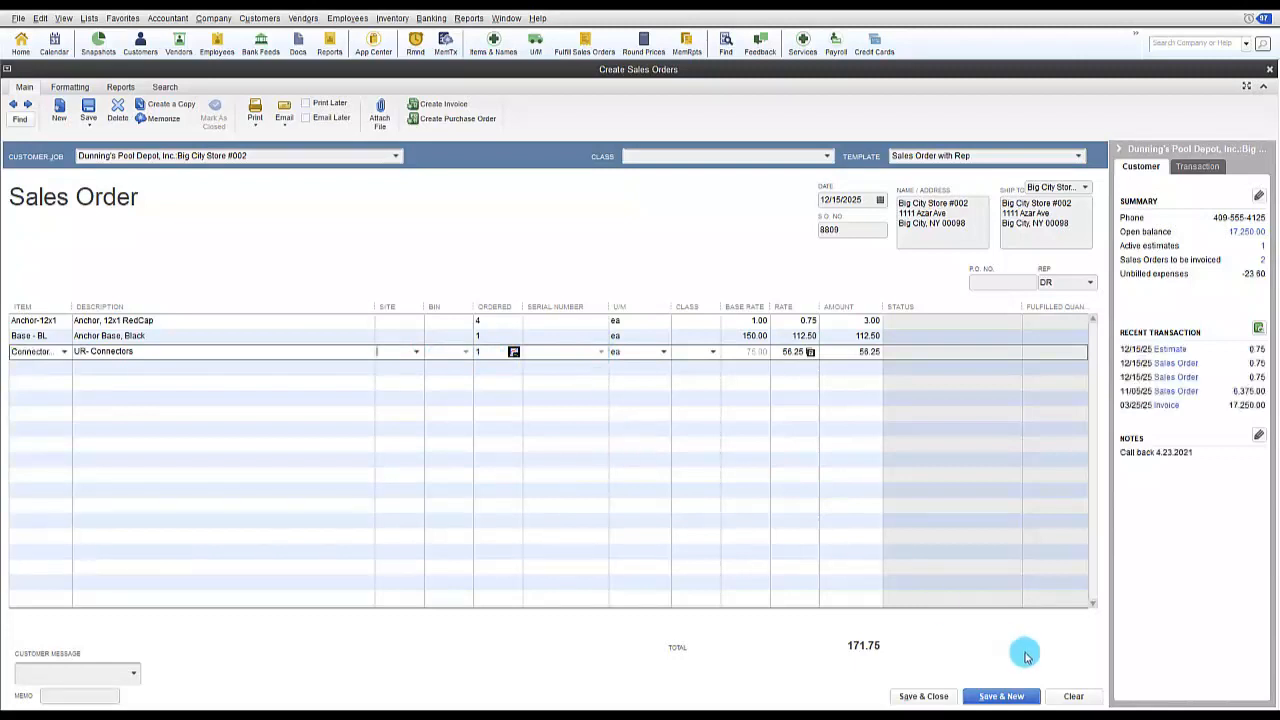
click(1062, 697)
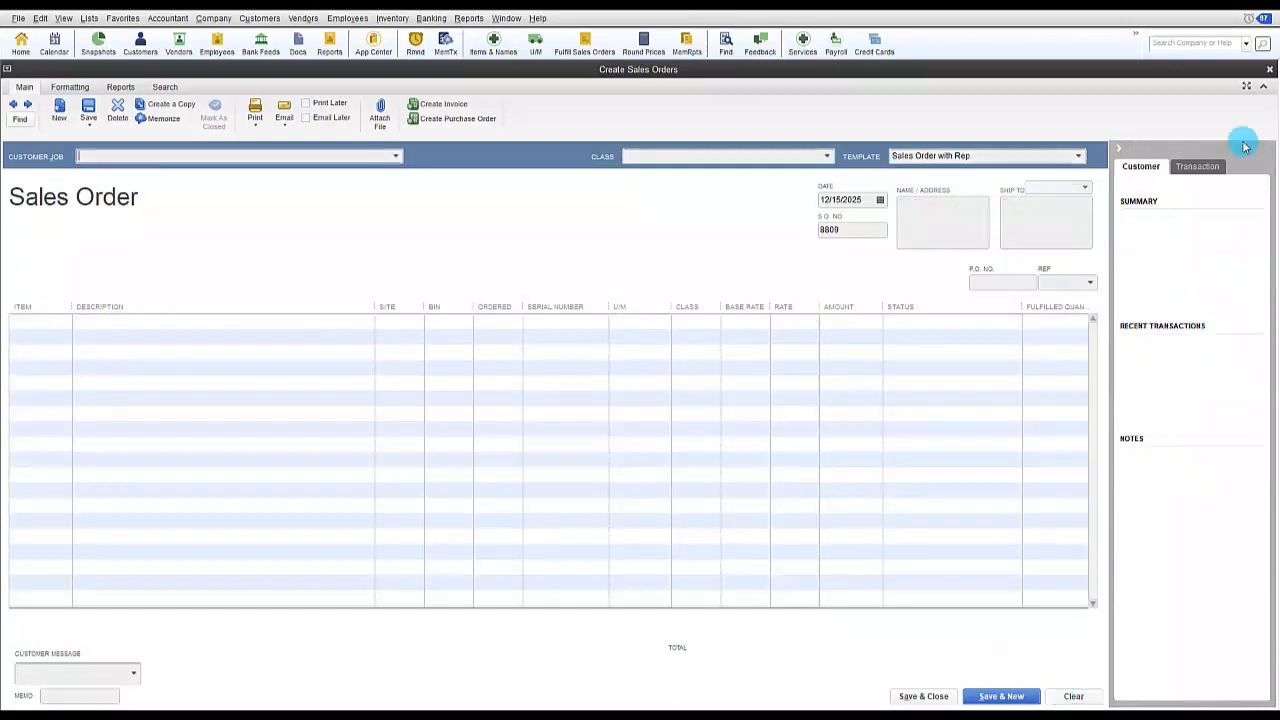
click(1270, 69)
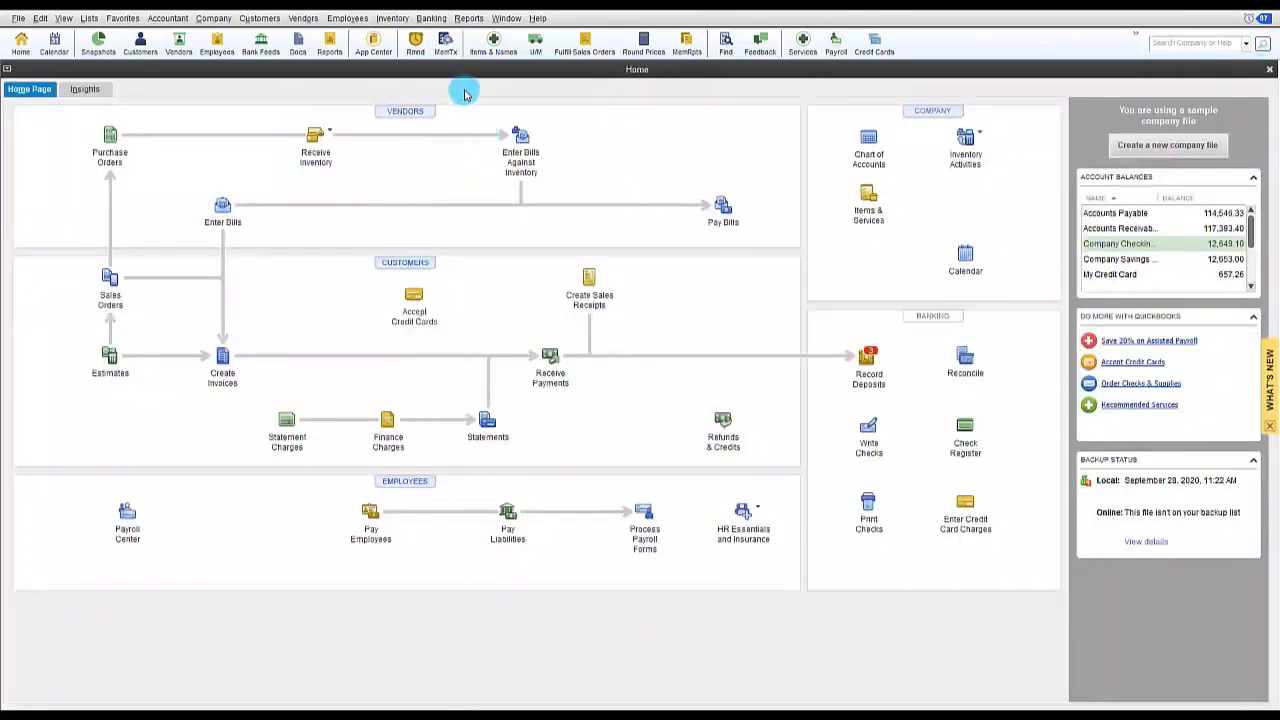
Start an inventory transfer with Atlanta Warehouse as both the source and the destination site.
click(968, 139)
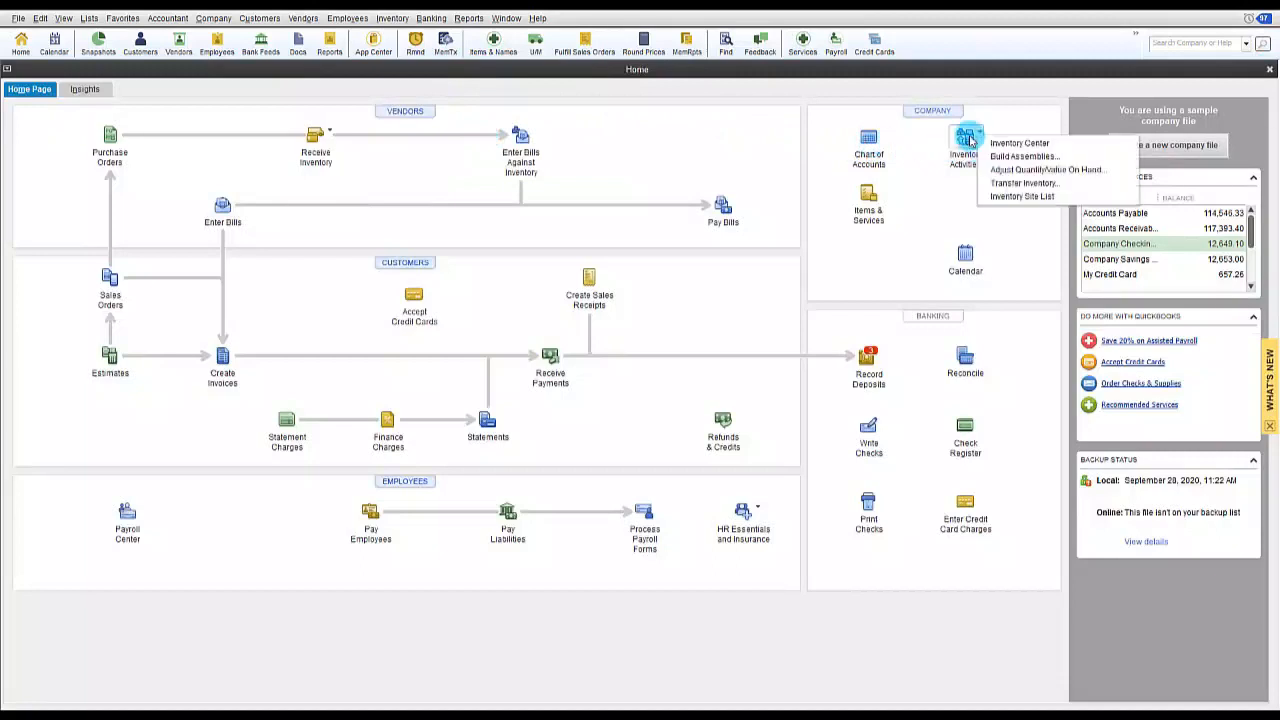
click(1004, 184)
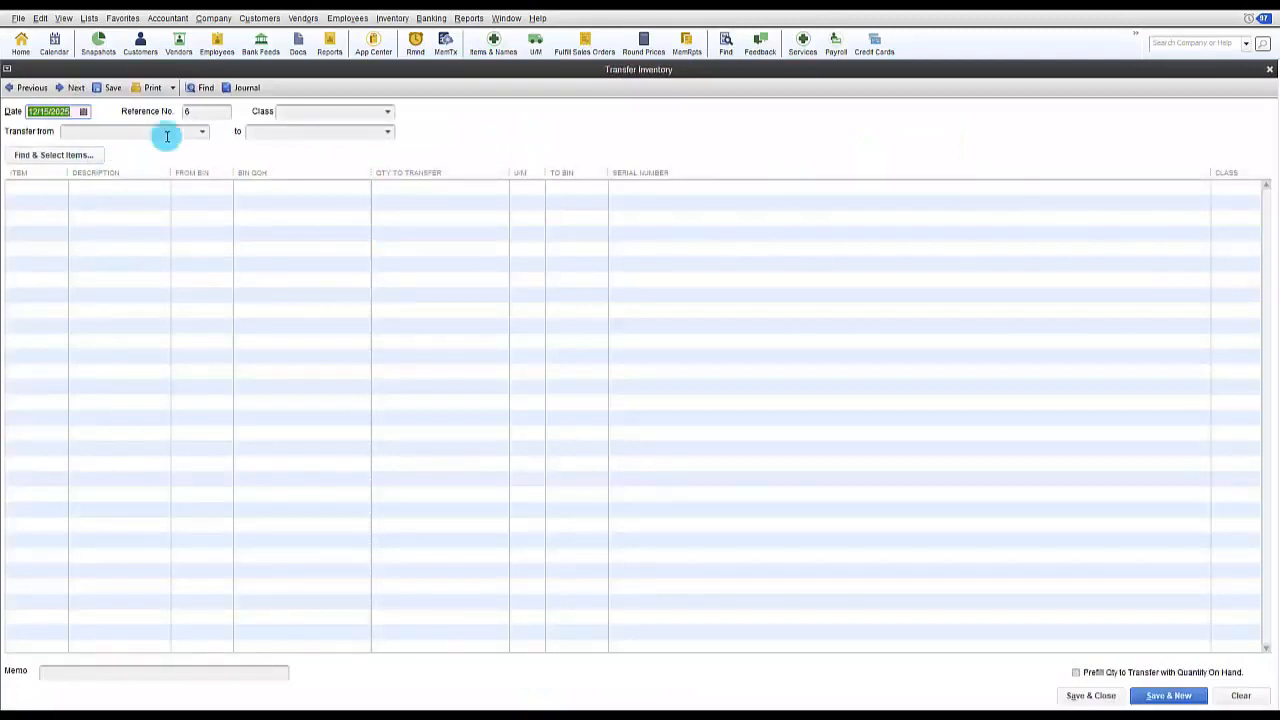
click(200, 131)
click(103, 180)
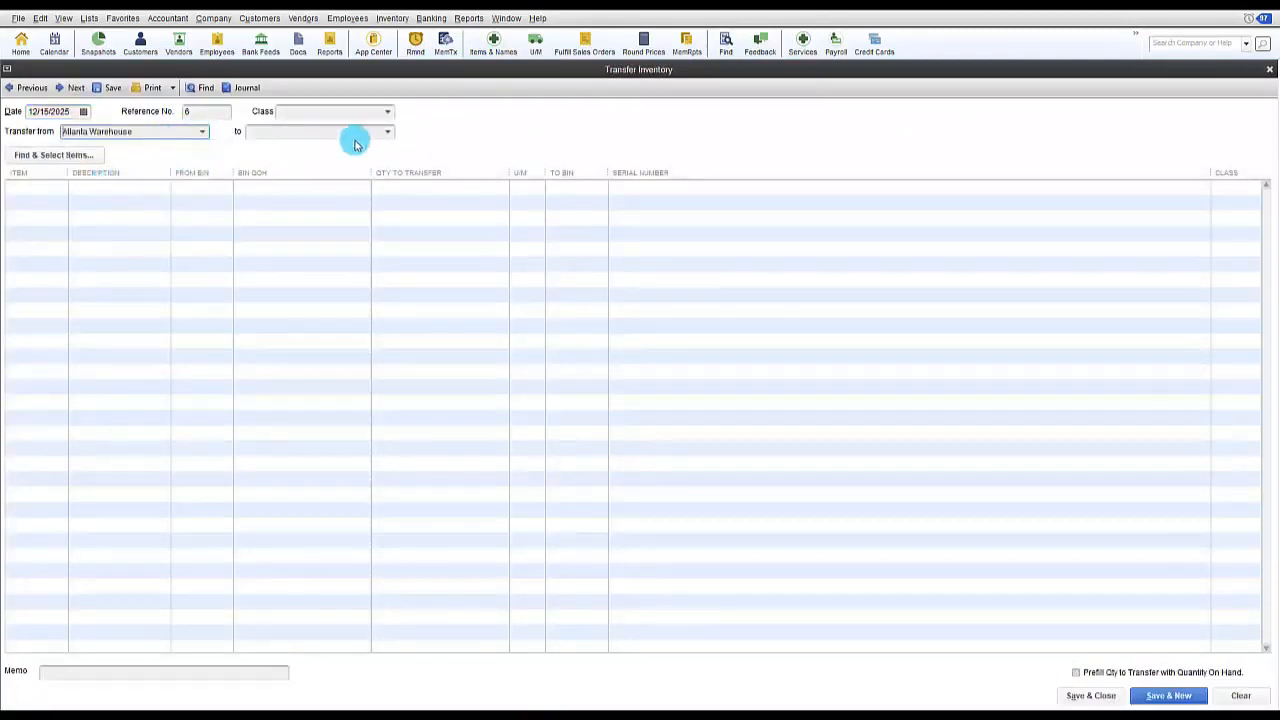
click(388, 136)
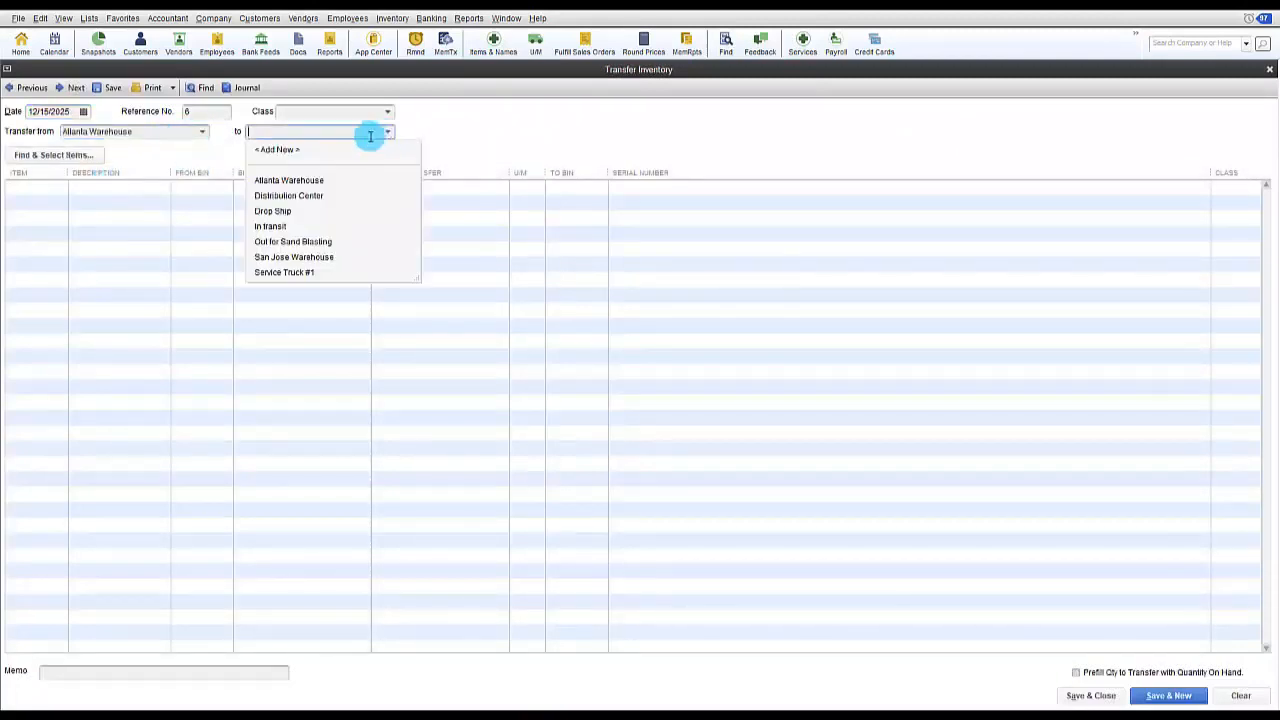
click(286, 180)
Add the item Brochures to the inventory transfer, go to its serial number entry, and close the transfer without recording.
click(53, 189)
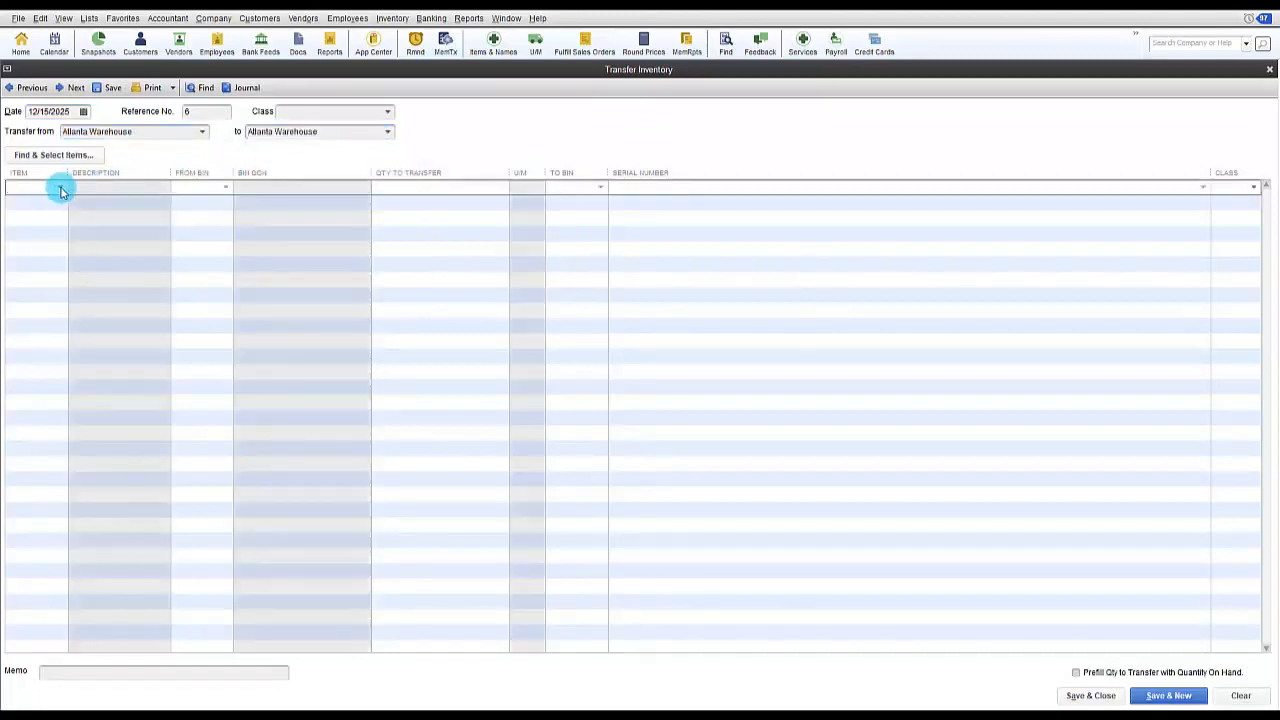
click(60, 188)
click(51, 310)
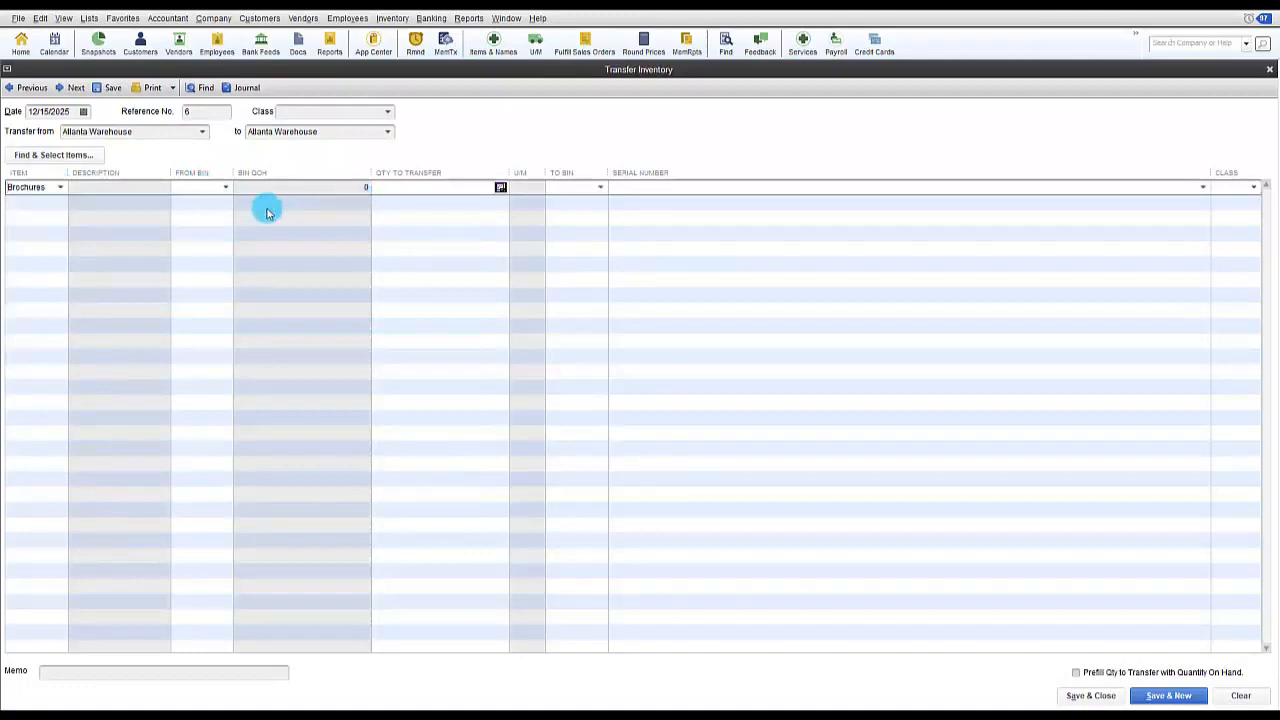
click(623, 187)
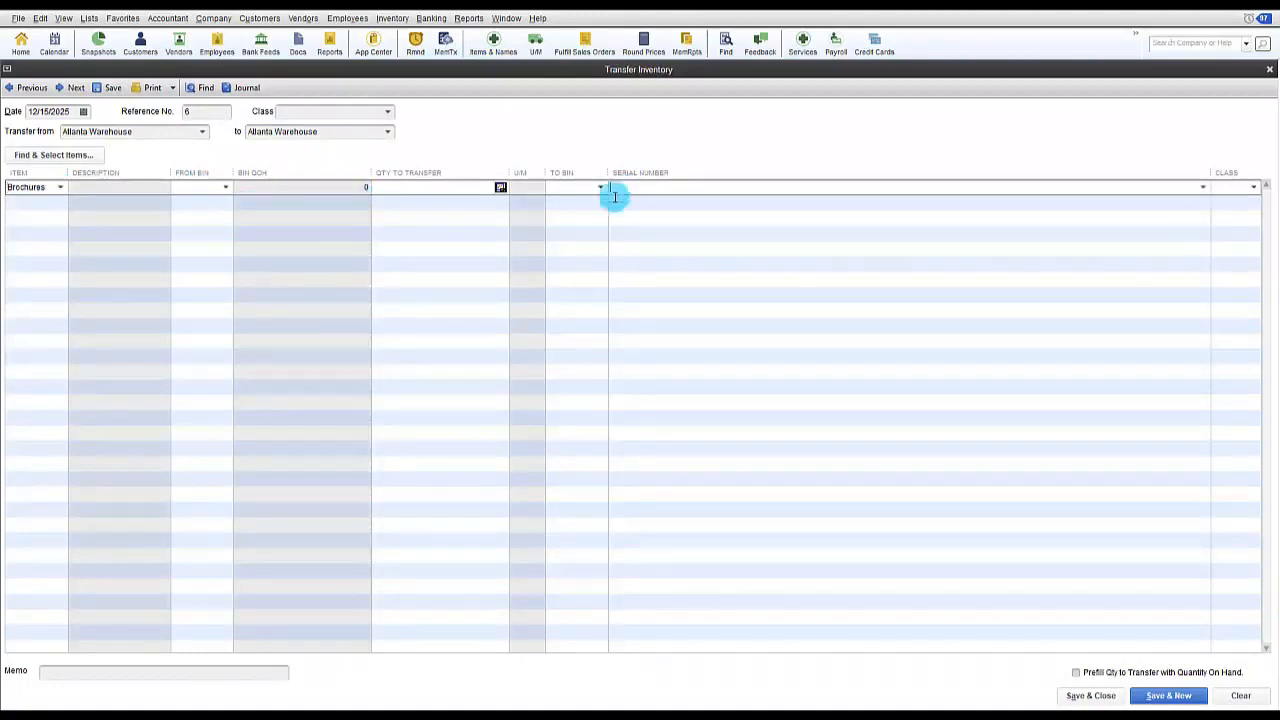
click(1268, 76)
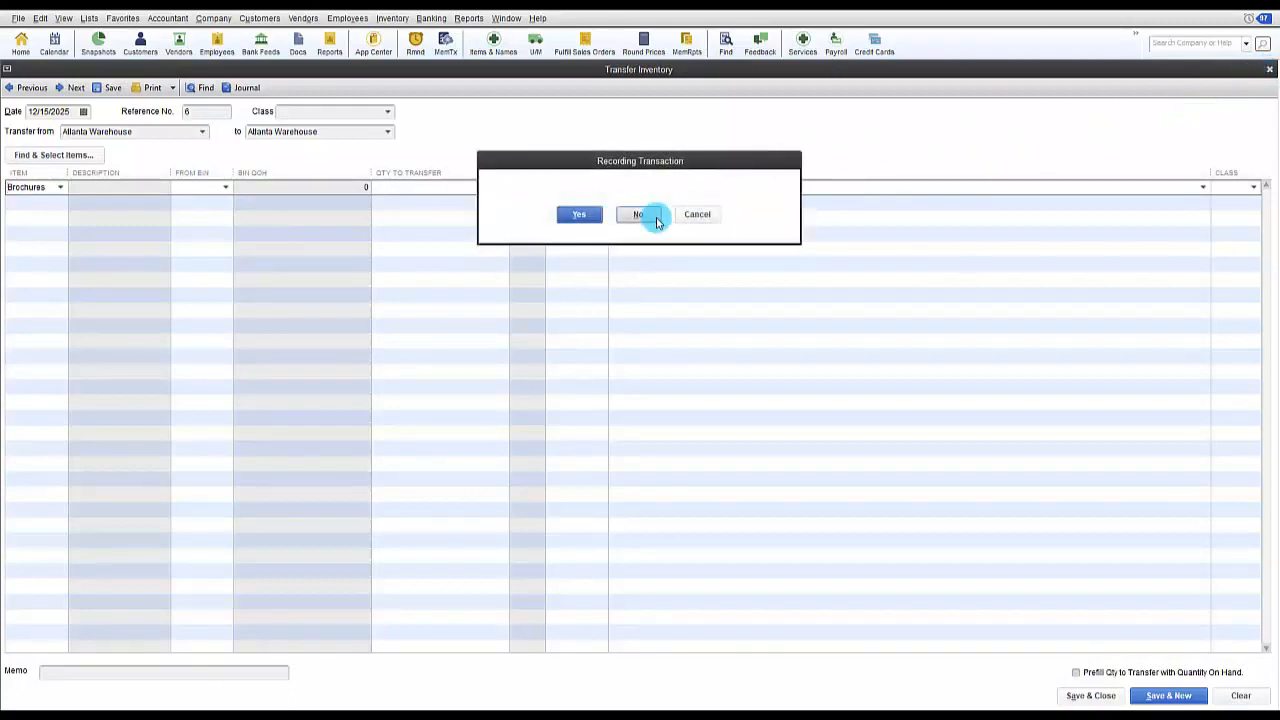
click(652, 214)
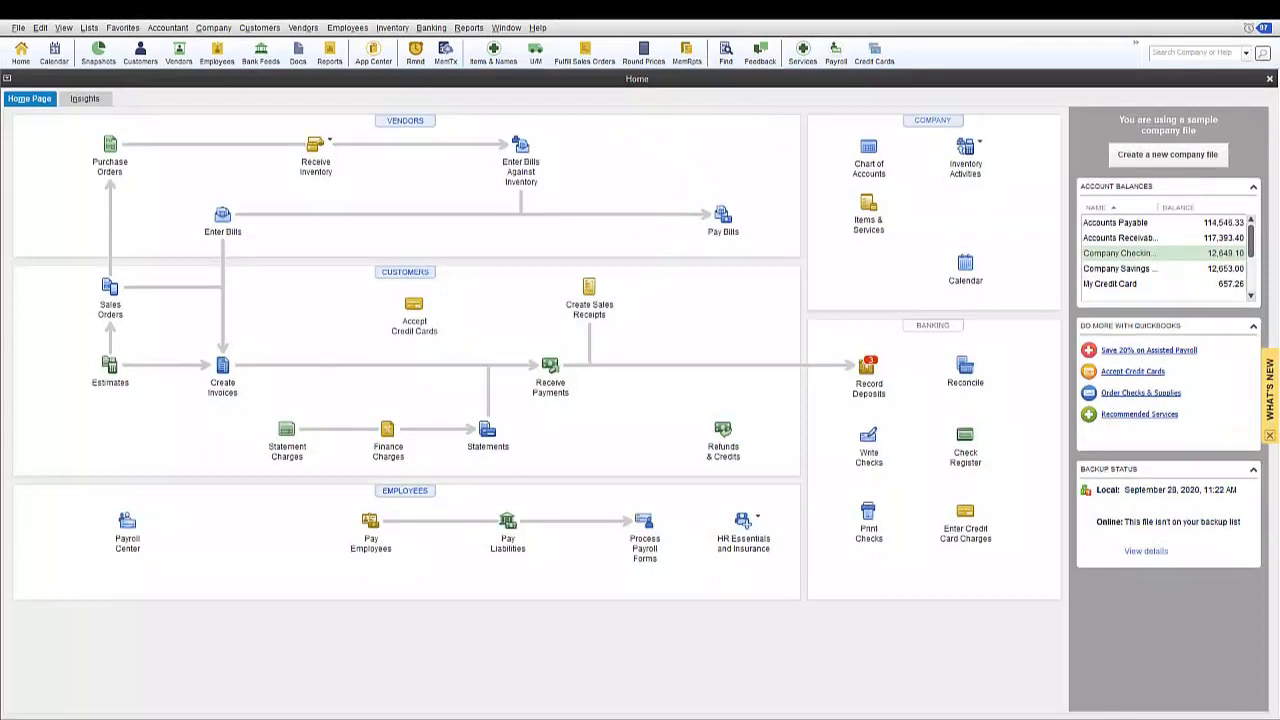
Open the memorized Item Price List report and examine the barcode images listed for the inventory items.
click(469, 29)
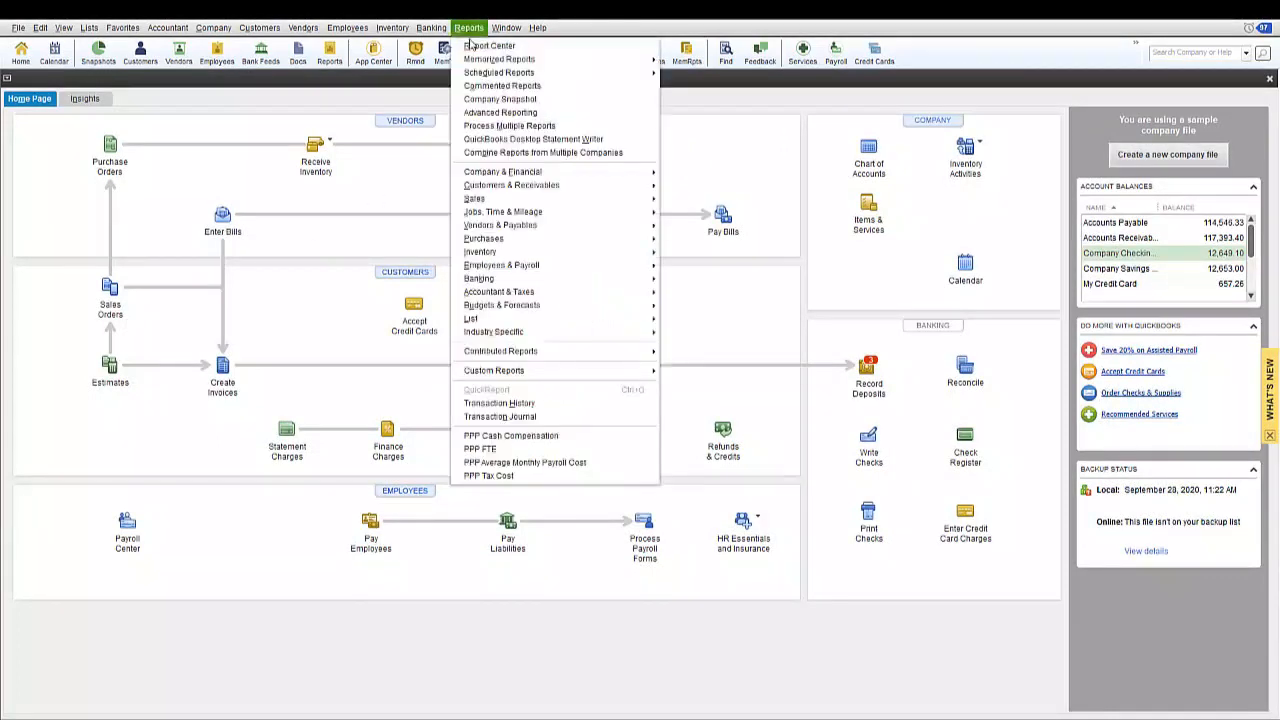
mouse_move(608, 60)
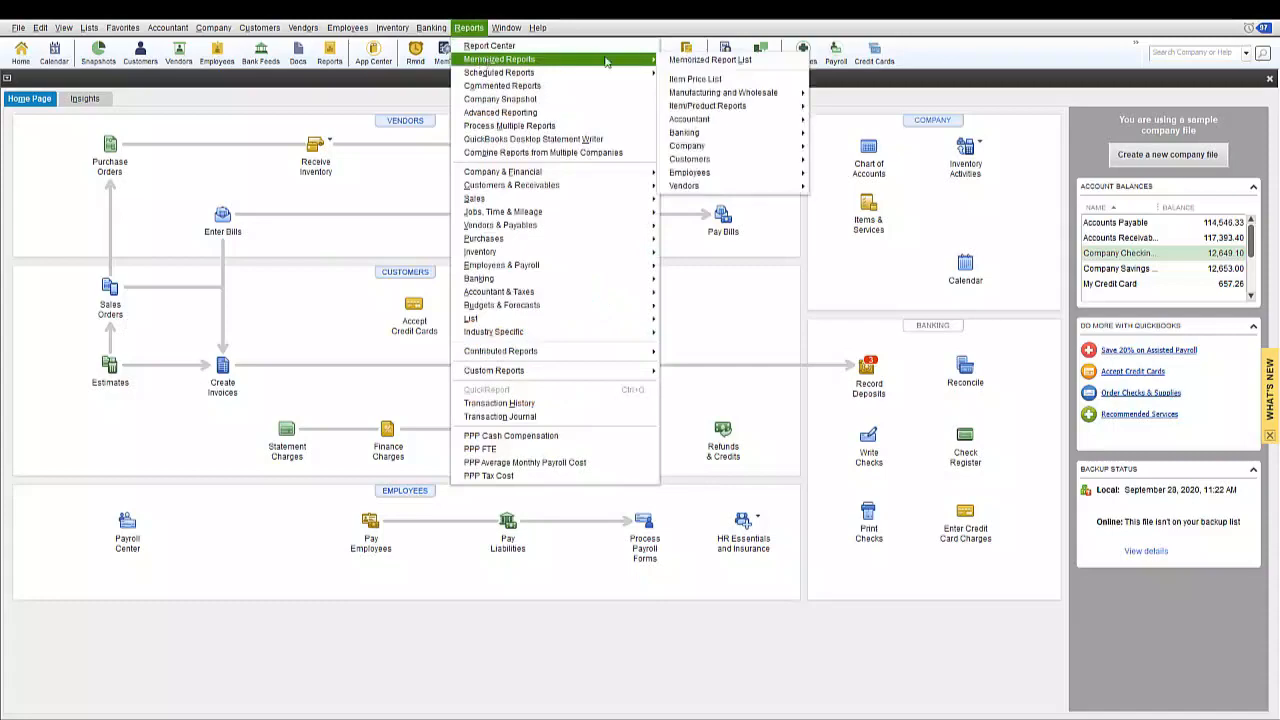
click(694, 79)
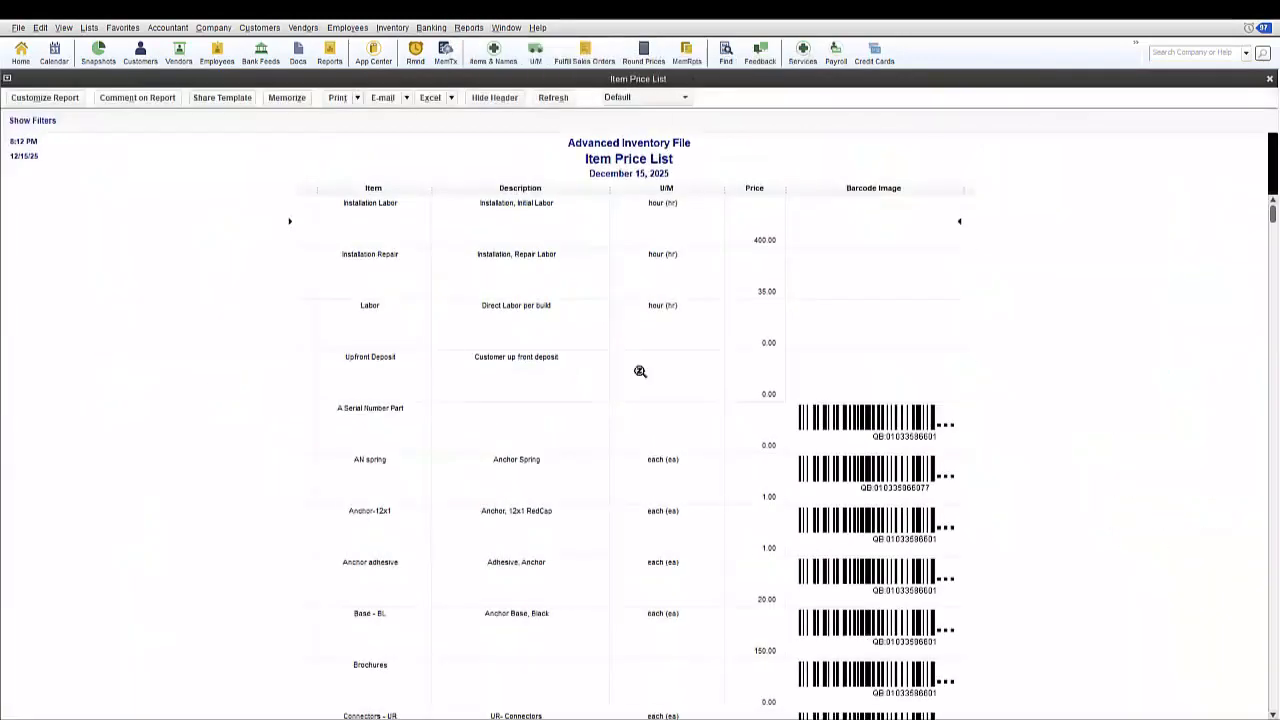
scroll(259, 399, down, 10)
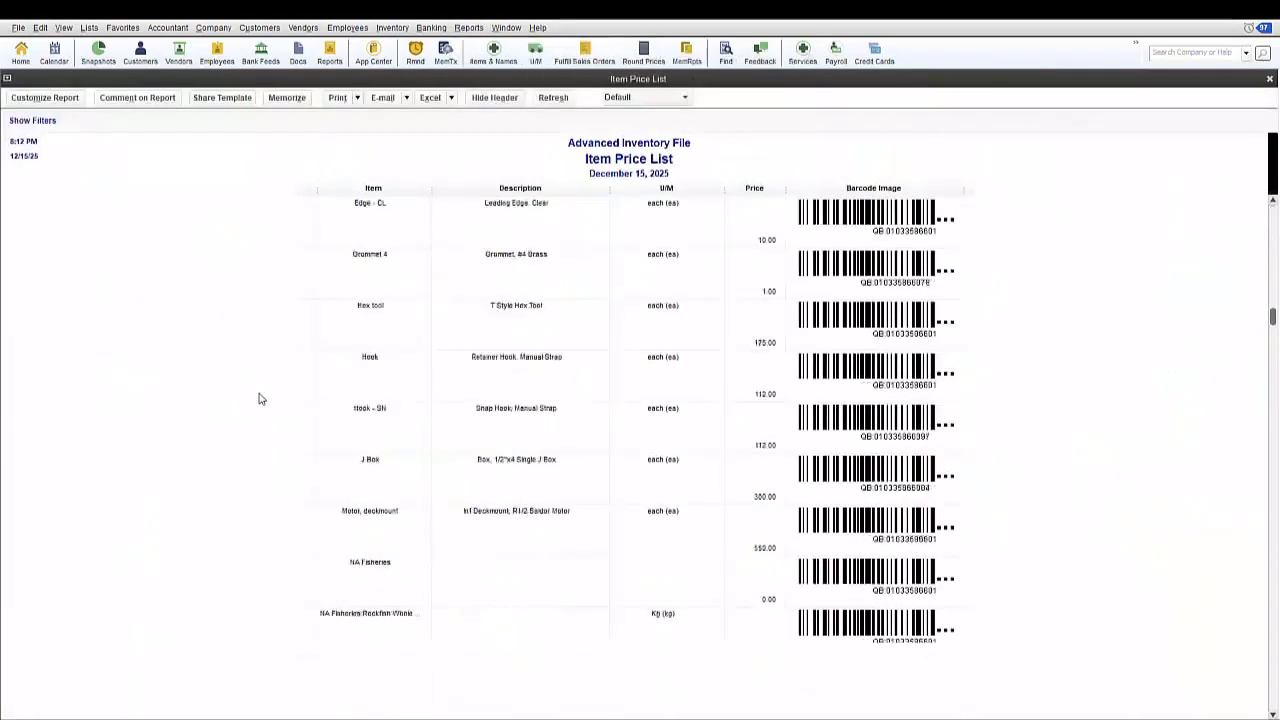